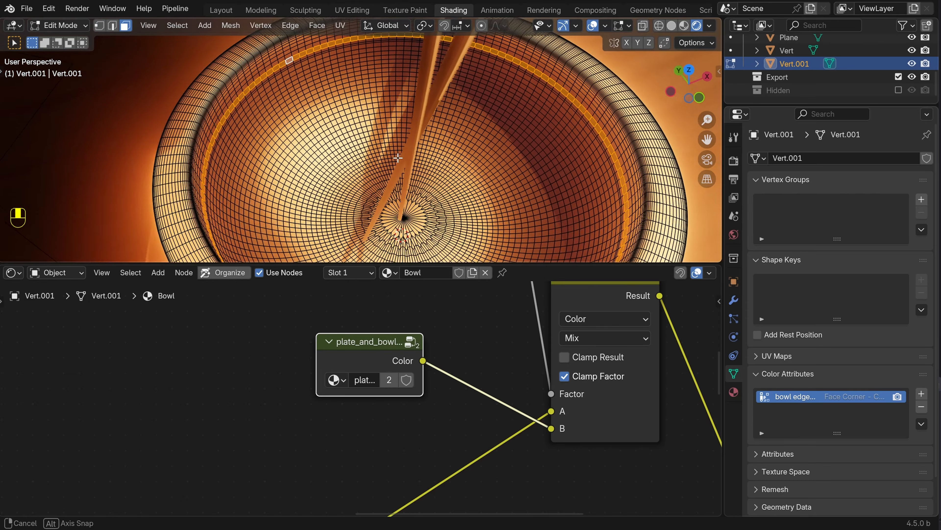
Snap the 3D cursor to the selected face ring inside the bowl and return to Object Mode
scroll(400, 116, down, 2)
key(shift+s)
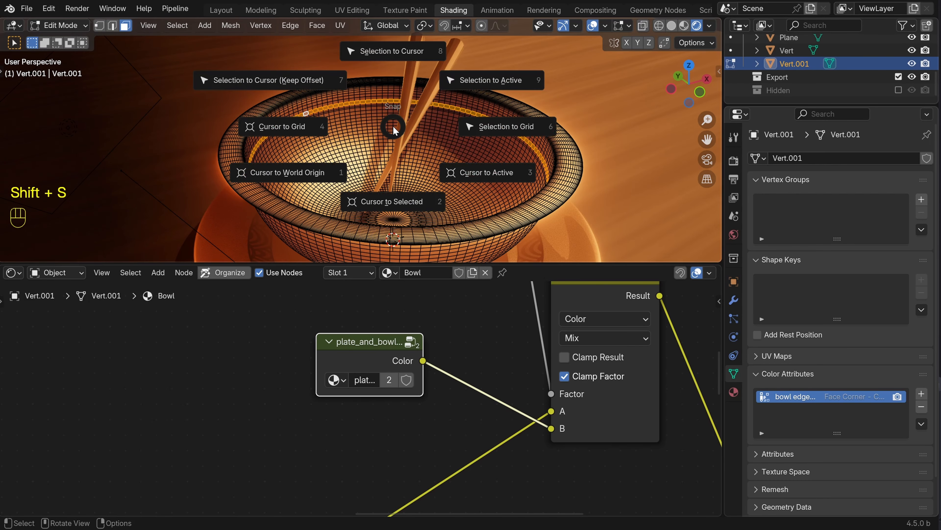
click(389, 208)
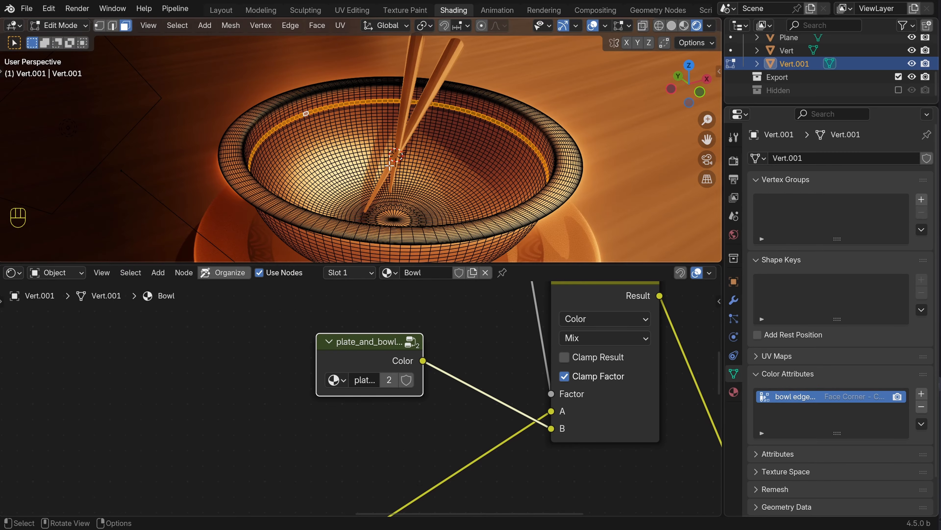
key(Tab)
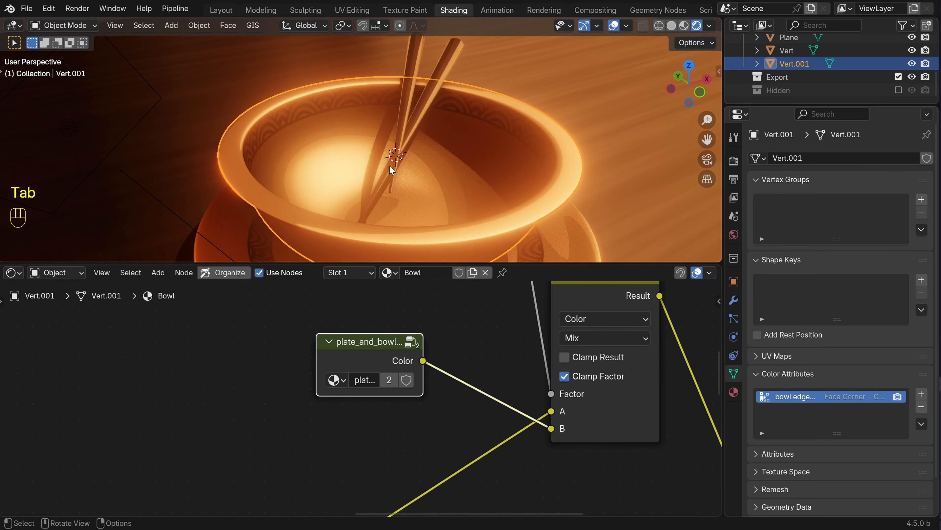
Add a mesh circle at the 3D cursor in the bowl
key(shift+a)
mouse_move(389, 166)
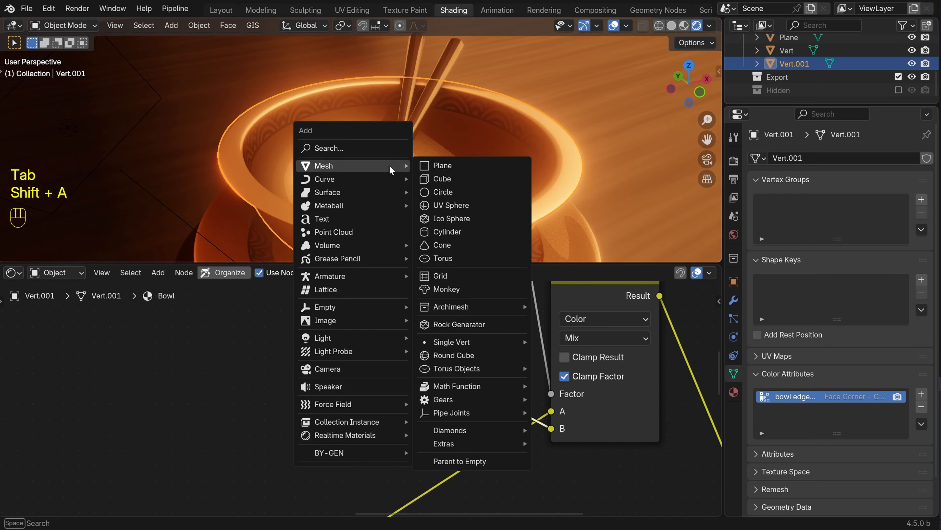
click(459, 194)
key(KP_Decimal)
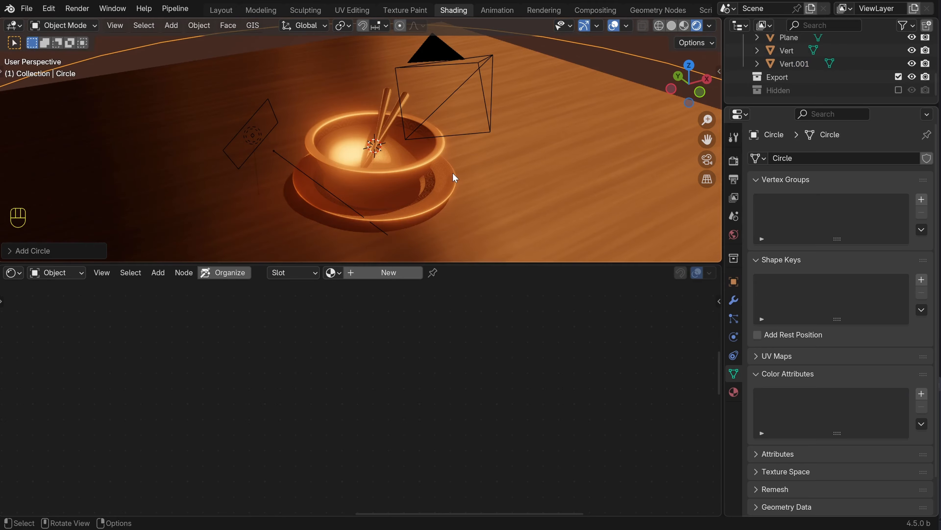
scroll(441, 162, up, 8)
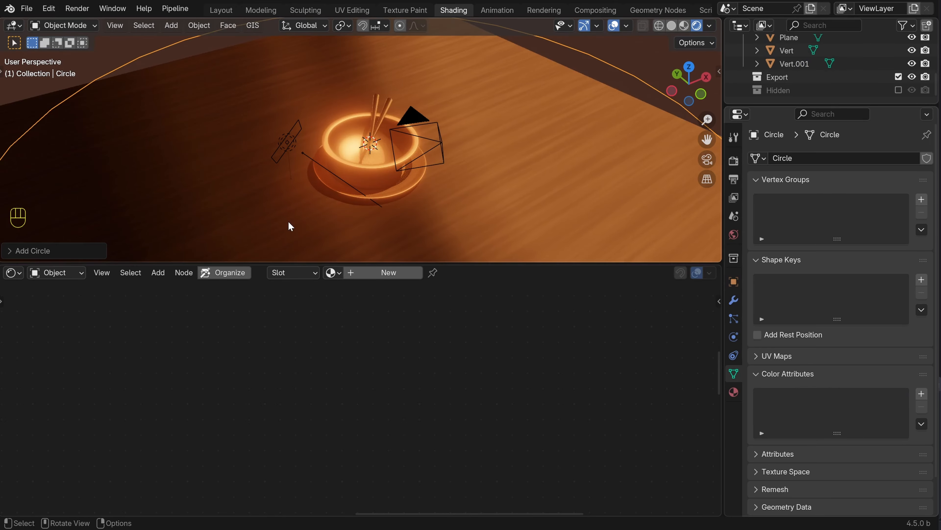
Set the new circle's radius to 0.116 m to fit within the bowl's wall
click(10, 253)
scroll(361, 154, up, 4)
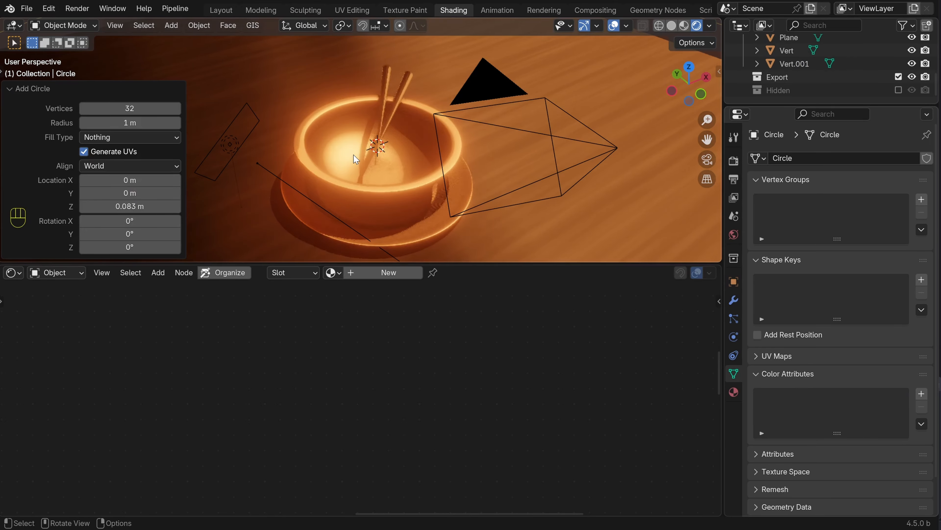
middle_drag(360, 158, 365, 139)
scroll(365, 149, up, 2)
drag(144, 125, 573, 229)
Check the circle's edge against the bowl wall up close in a front wireframe view
scroll(309, 165, up, 2)
shift+middle_drag(308, 166, 459, 141)
scroll(460, 141, up, 4)
mouse_move(460, 141)
middle_down()
mouse_move(394, 142)
mouse_move(432, 138)
middle_up()
key(KP_1)
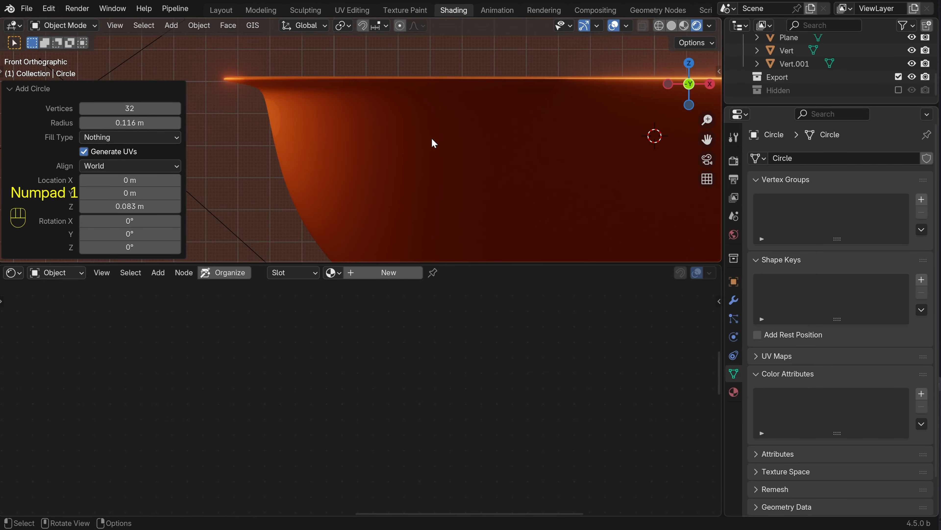
key(shift+z)
scroll(343, 155, up, 5)
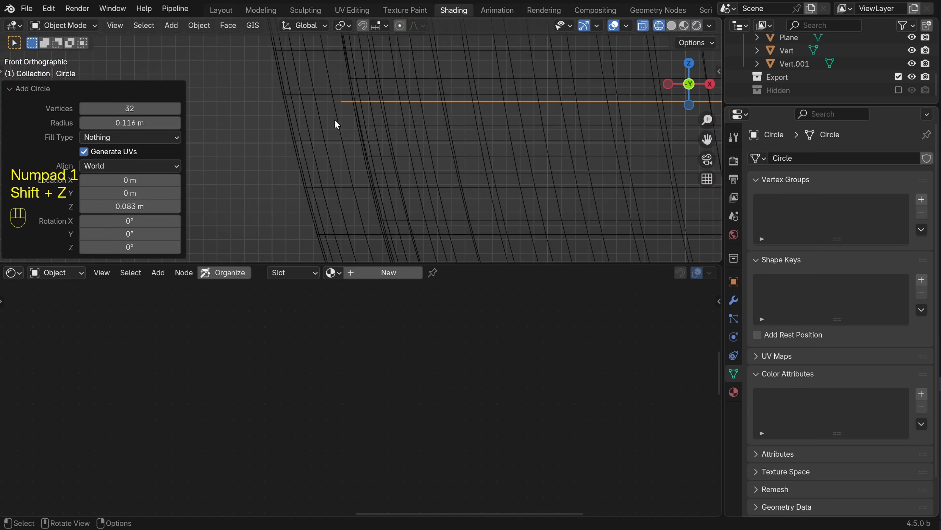
scroll(336, 124, down, 4)
middle_drag(504, 133, 454, 189)
key(shift+z)
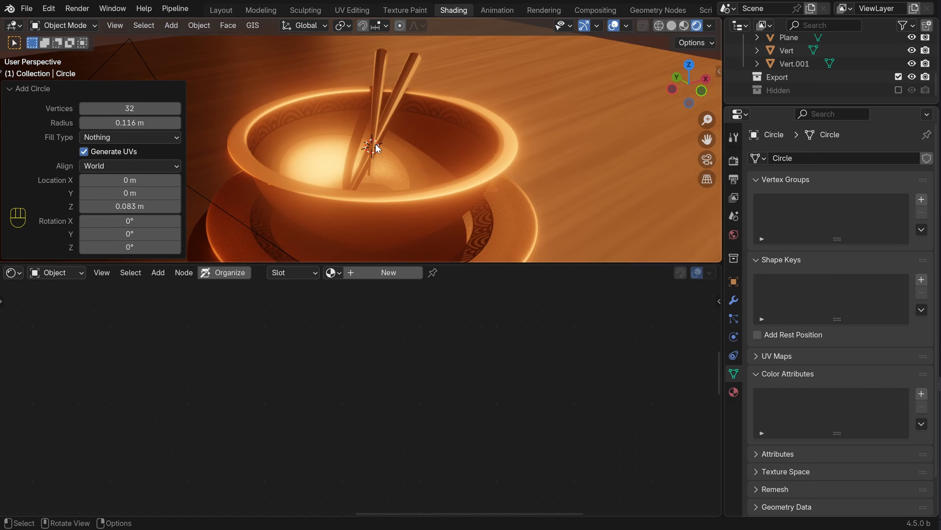
Fill the circle with a face in Edit Mode and return to Object Mode
click(62, 25)
click(71, 55)
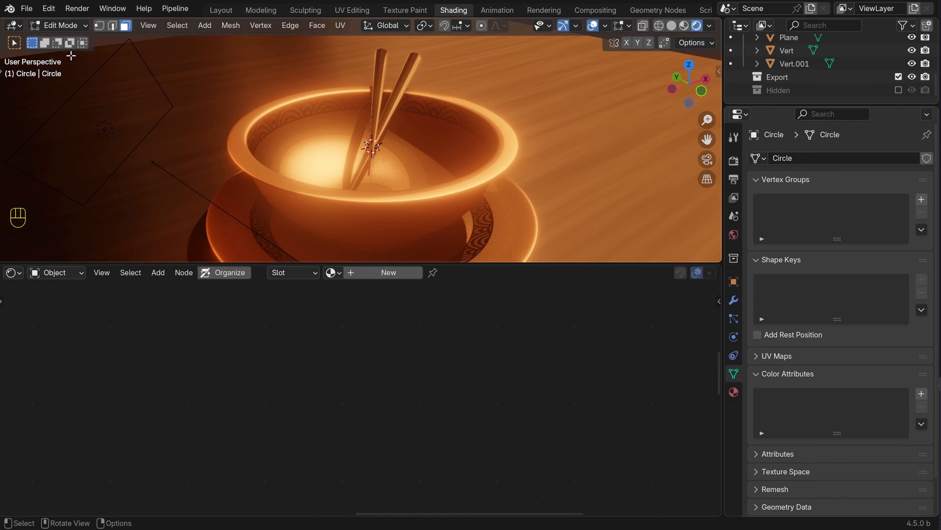
key(shift+z)
mouse_move(374, 181)
middle_down()
mouse_move(371, 141)
mouse_move(373, 184)
middle_up()
key(shift+z)
key(f)
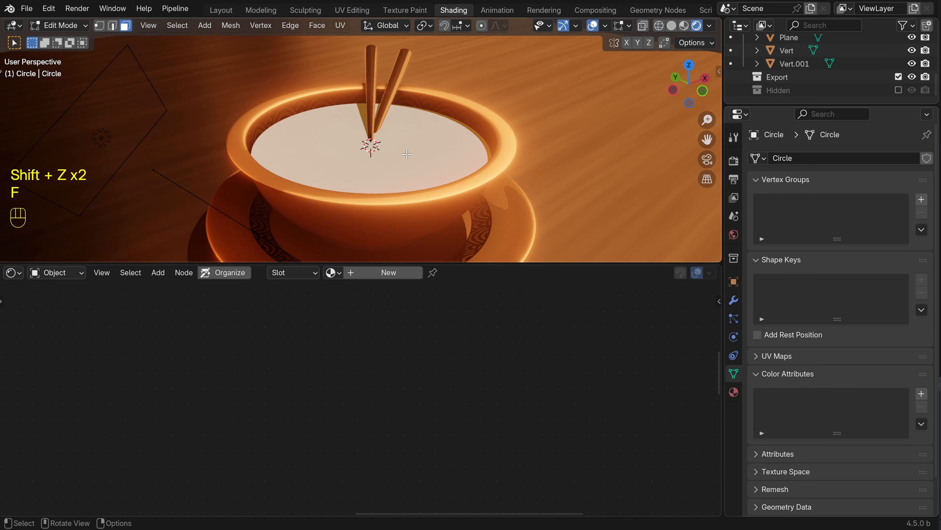
key(Tab)
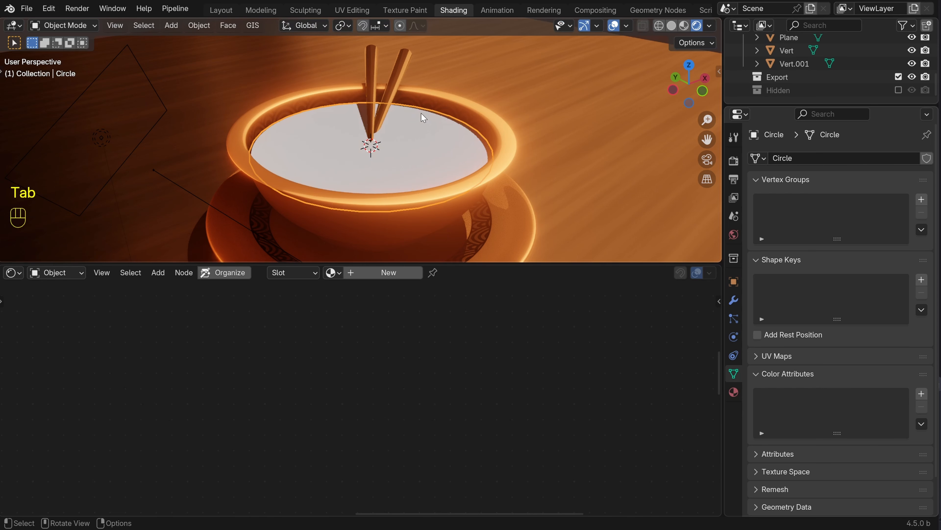
Create a new material for the filled circle and name it Broth, with the scene shown through the camera
key(alt+a)
key(KP_0)
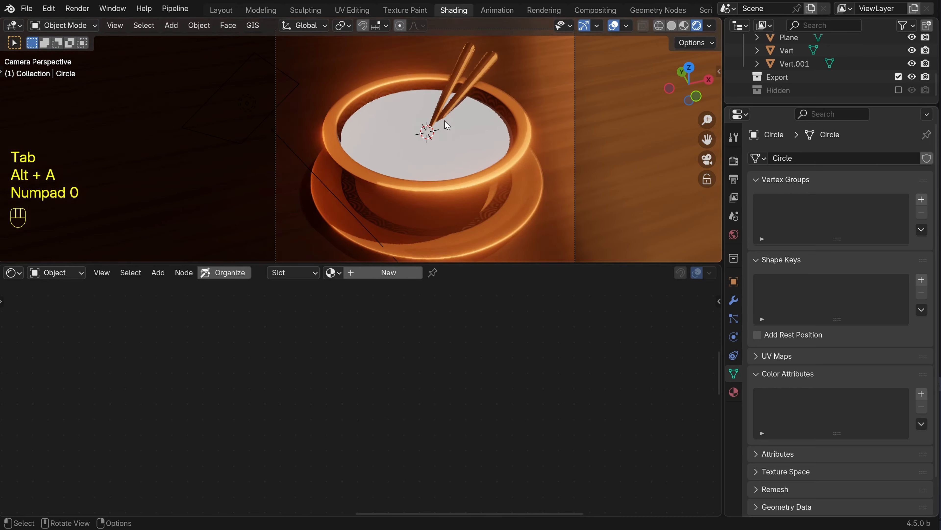
click(379, 273)
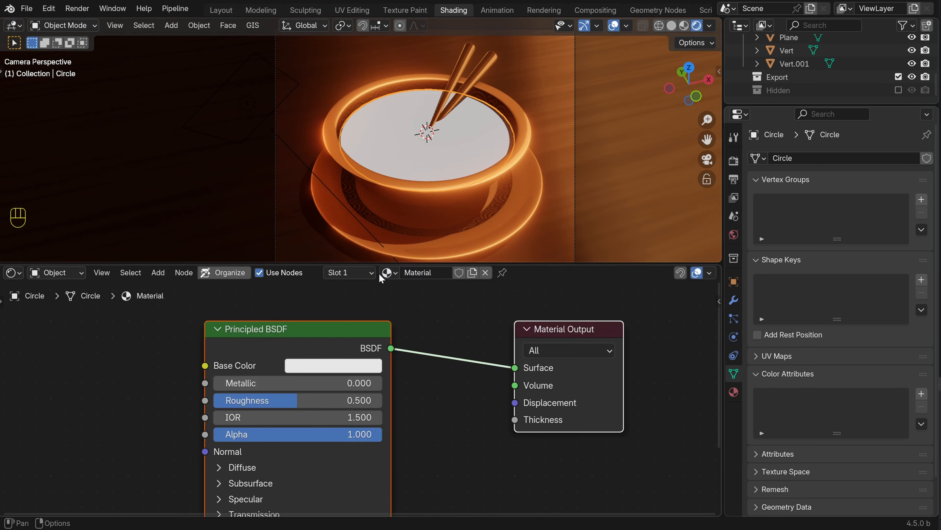
double_click(432, 273)
text(Broth)
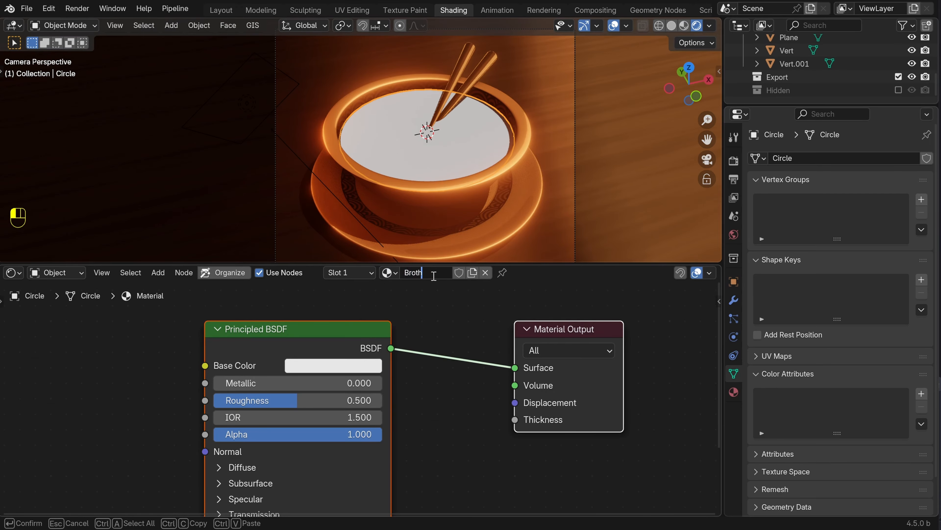
key(Return)
Delete the Principled BSDF node from the Broth material
scroll(408, 405, down, 3)
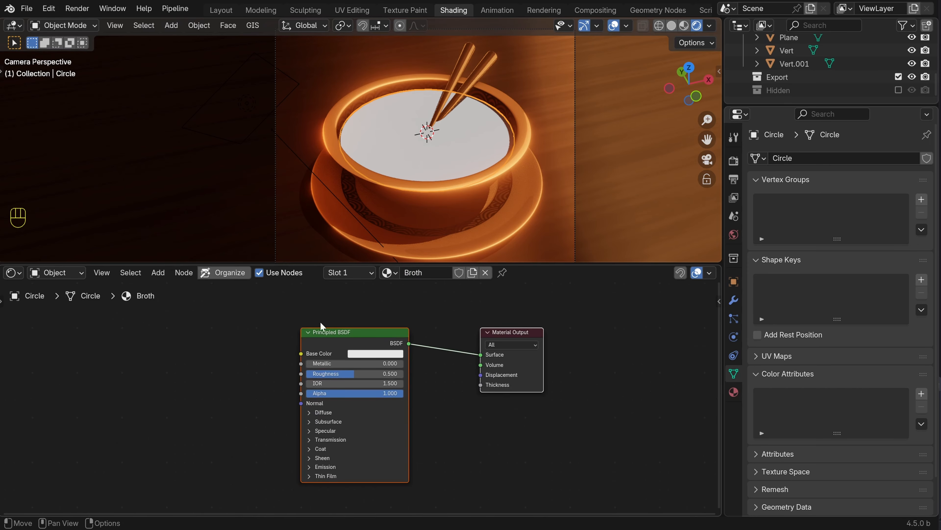
click(352, 343)
key(Delete)
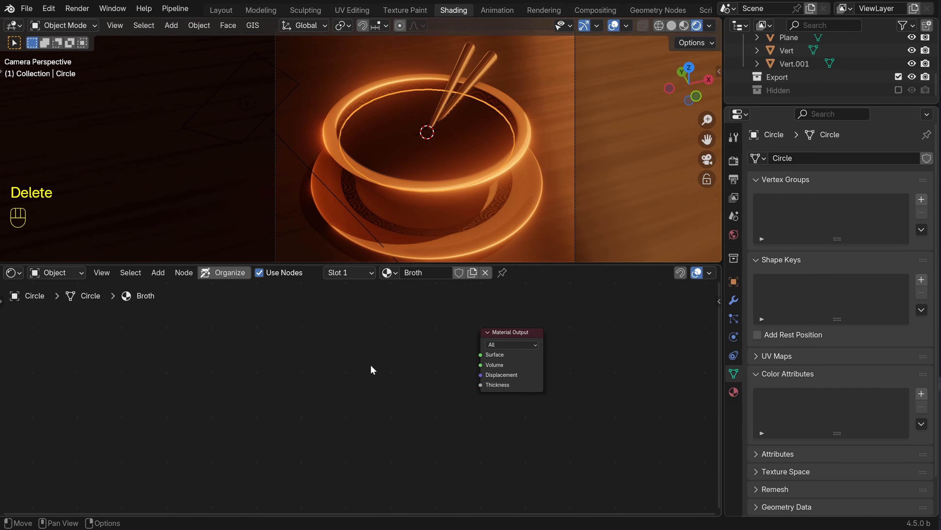
Add a Transparent BSDF node and connect it to the Material Output's Surface input
scroll(438, 347, up, 2)
scroll(426, 359, up, 1)
key(shift+a)
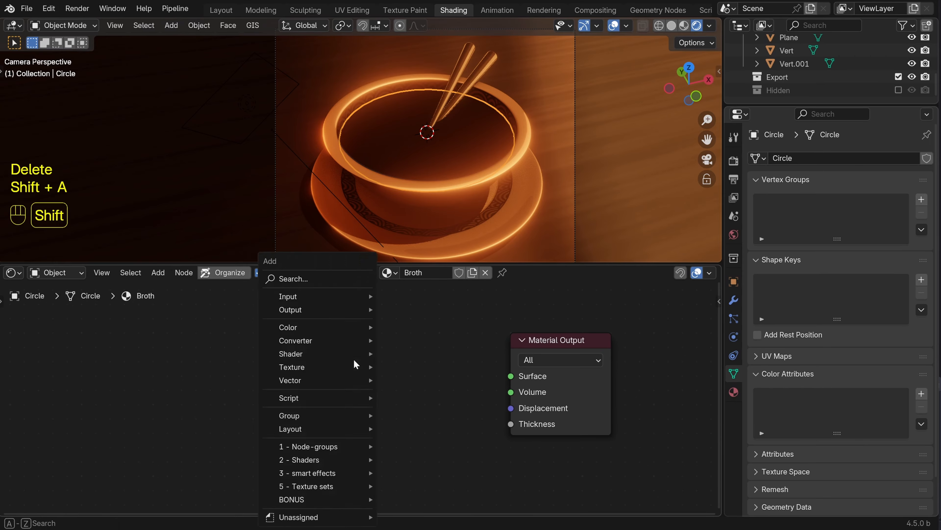
click(306, 281)
text(transpa)
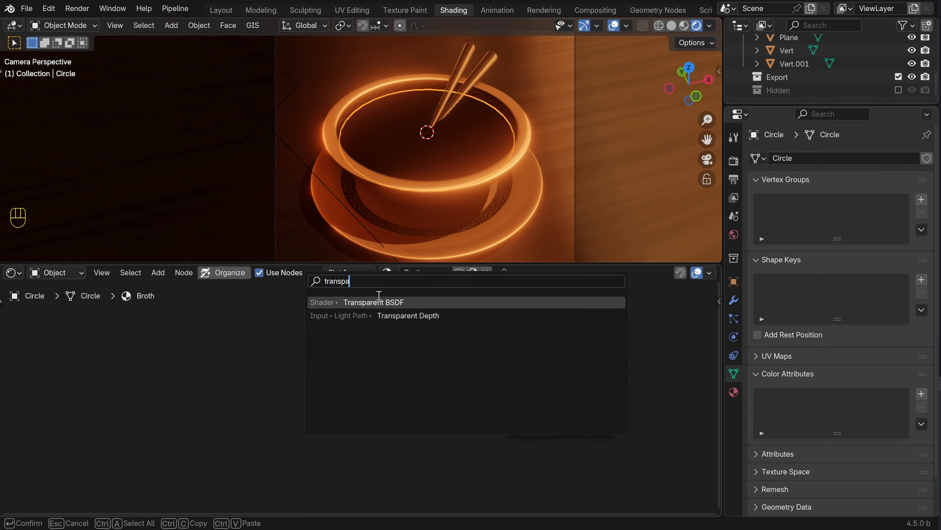
key(Return)
click(282, 367)
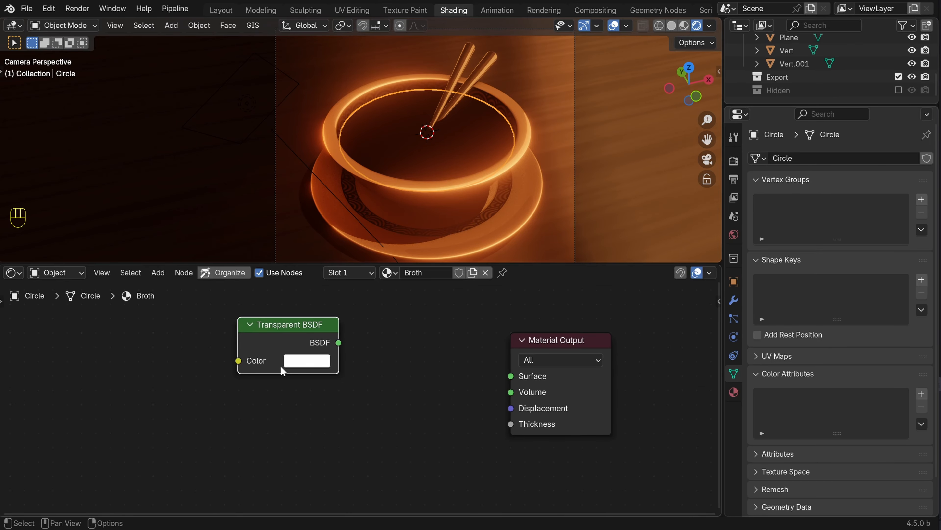
ctrl+shift+click(288, 340)
Set the Transparent BSDF color to dark brown, hex #613D1CFF
scroll(419, 165, up, 3)
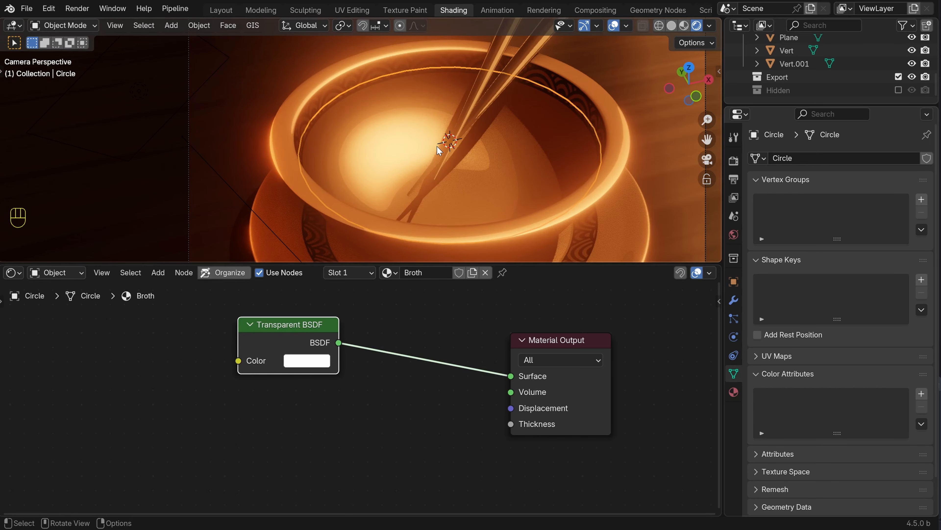
key(alt)
click(308, 361)
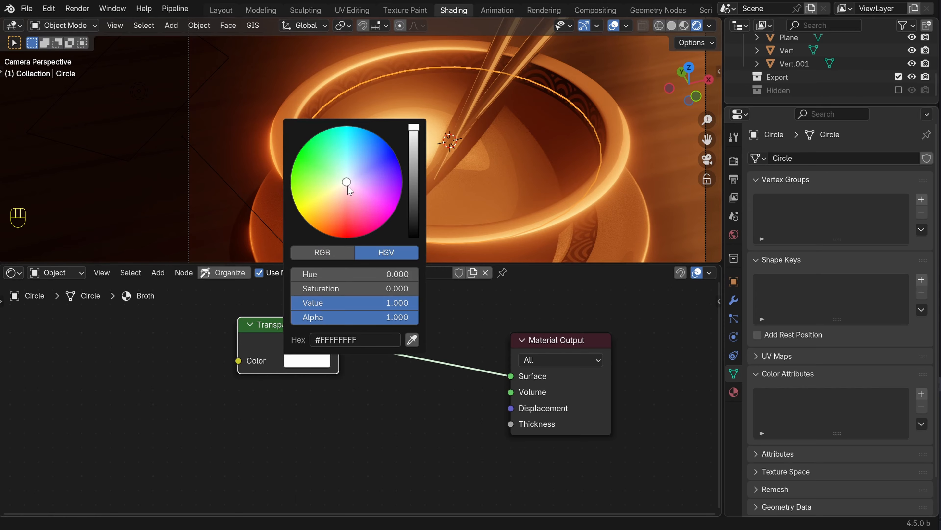
drag(348, 187, 341, 234)
scroll(478, 143, up, 3)
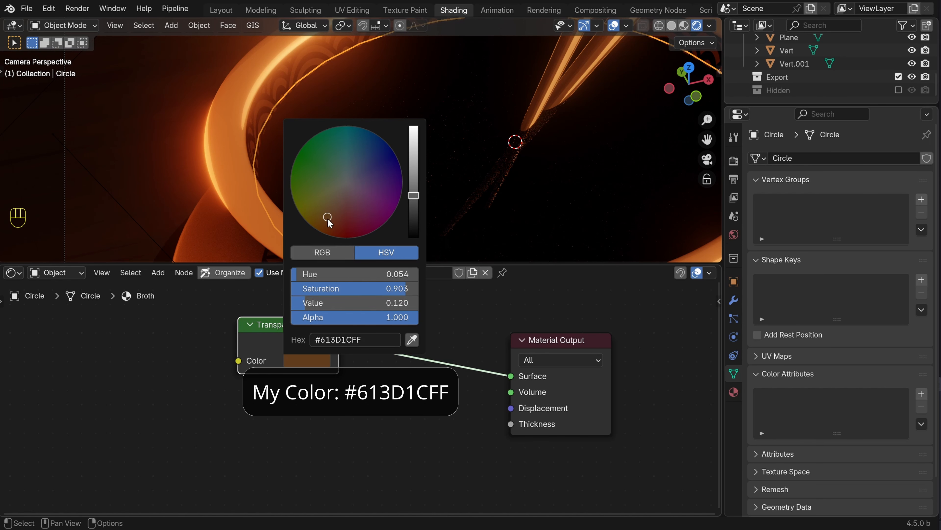
Examine the broth surface up close where the chopsticks enter it
scroll(387, 375, down, 6)
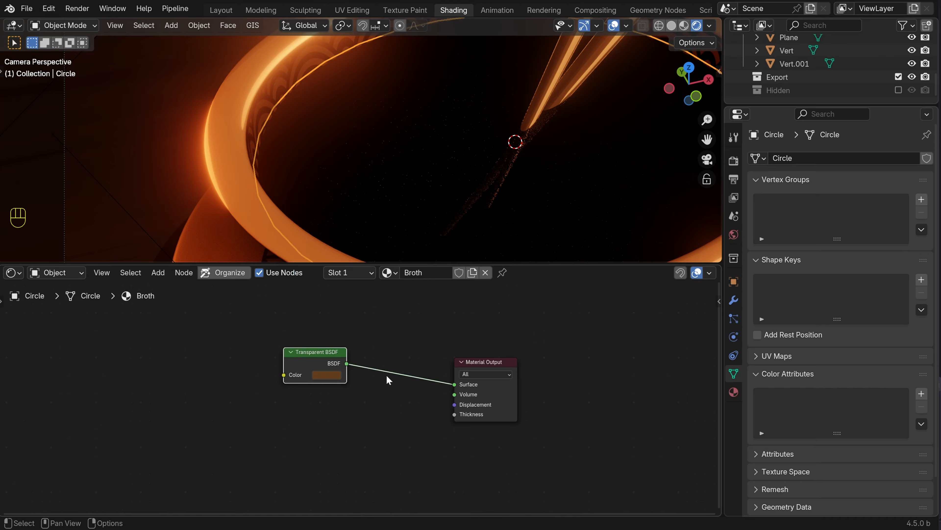
scroll(513, 127, down, 4)
scroll(504, 134, up, 5)
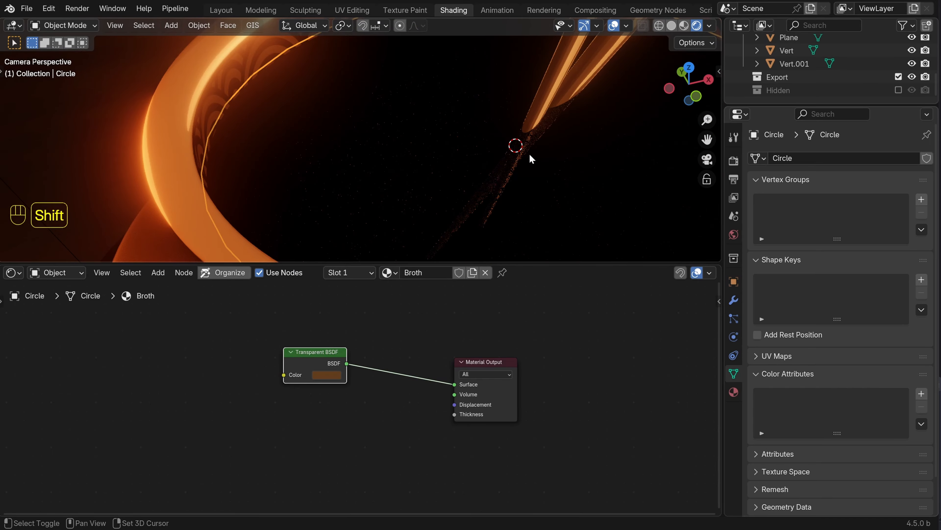
shift+middle_drag(529, 153, 429, 148)
scroll(428, 147, up, 2)
key(alt+a)
shift+middle_drag(519, 198, 454, 155)
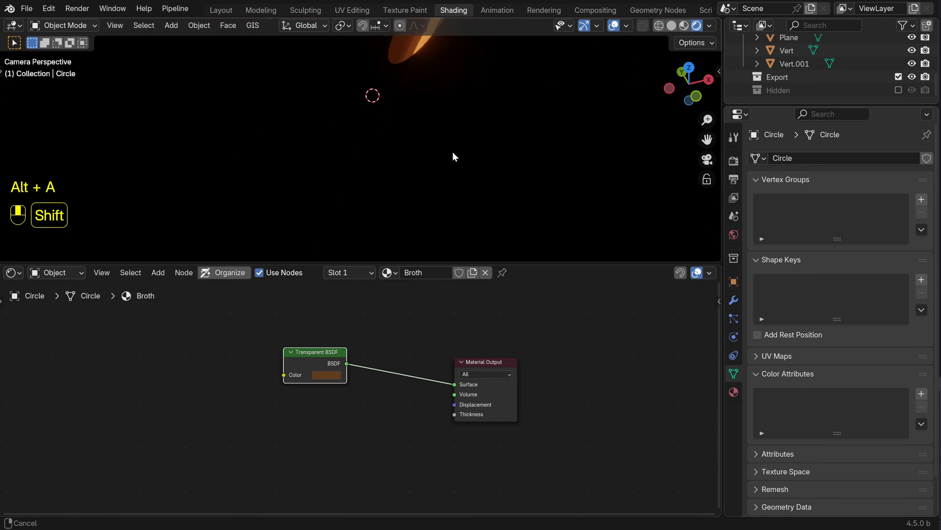
shift+middle_drag(481, 86, 422, 188)
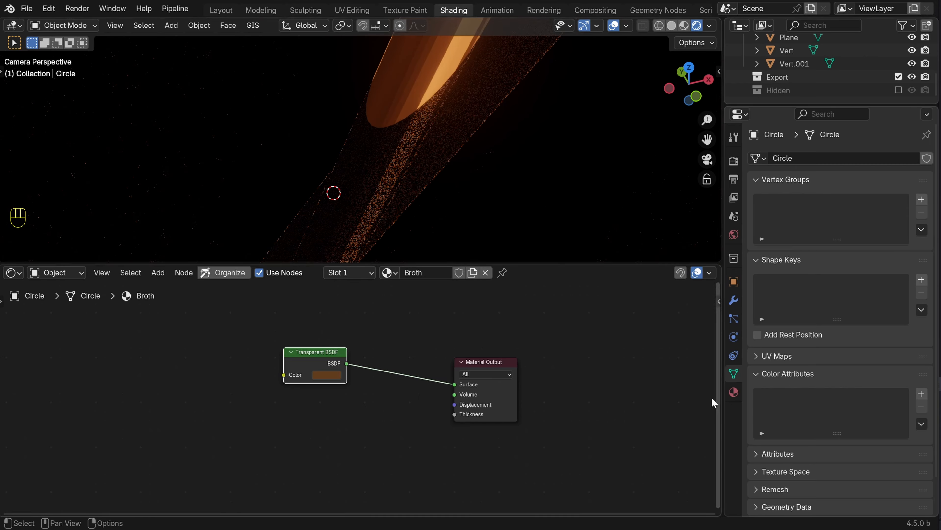
Set the Broth material's render method to Blended
click(733, 393)
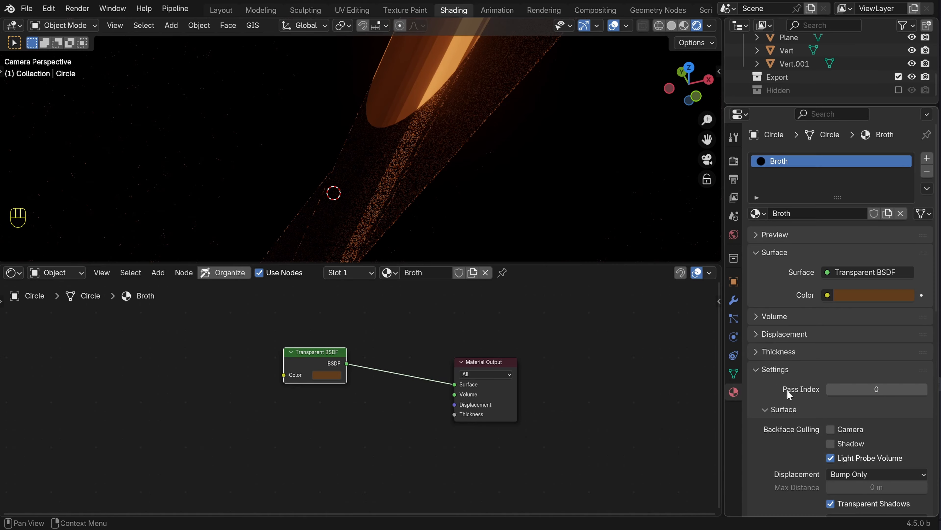
scroll(787, 390, down, 5)
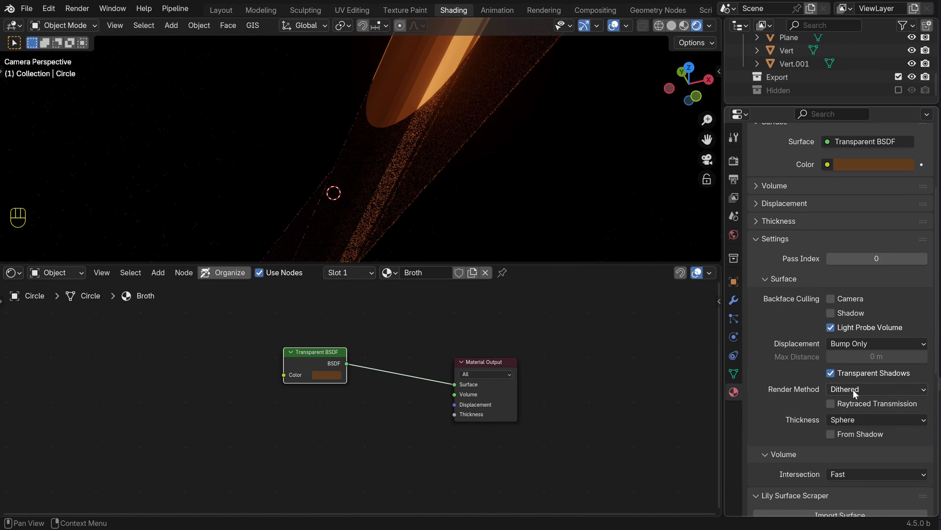
click(873, 388)
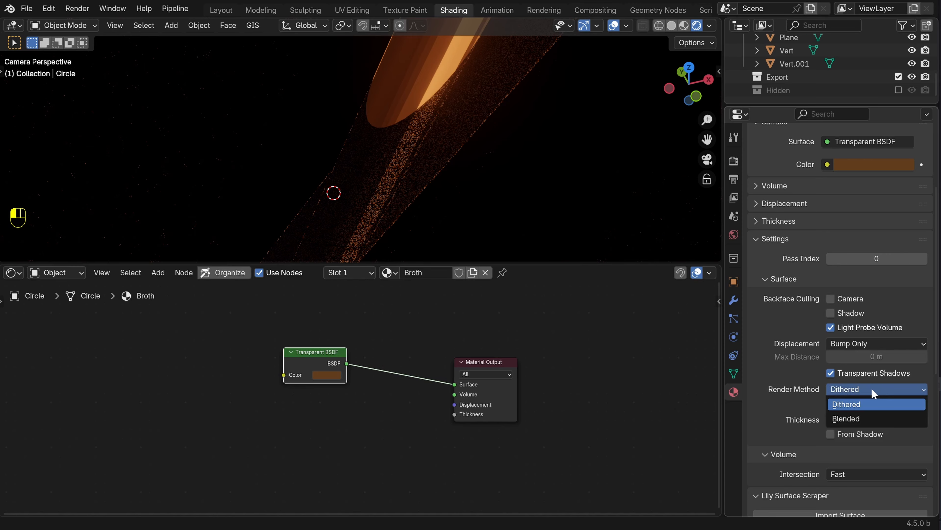
click(853, 419)
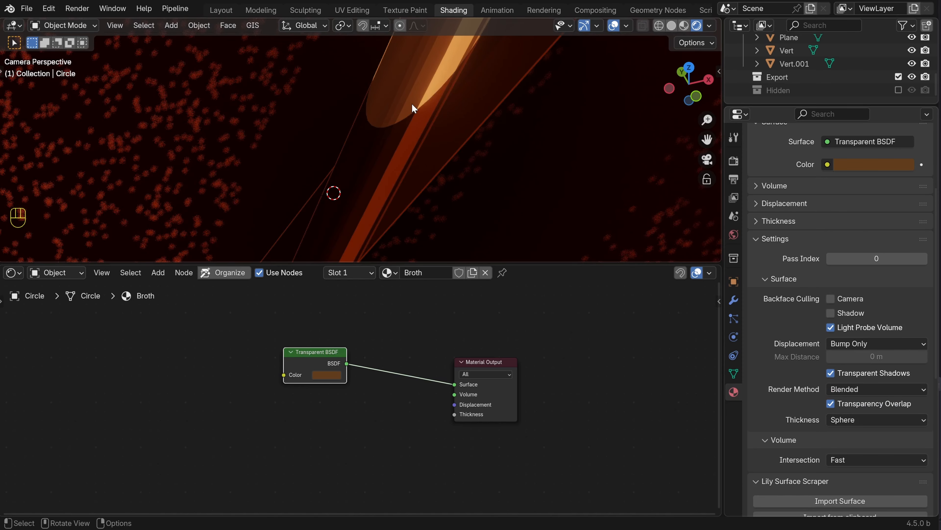
Inspect the broth surface with the Blended render method, both up close and around the chopsticks
shift+middle_drag(385, 191, 395, 141)
scroll(396, 141, down, 3)
scroll(396, 141, up, 2)
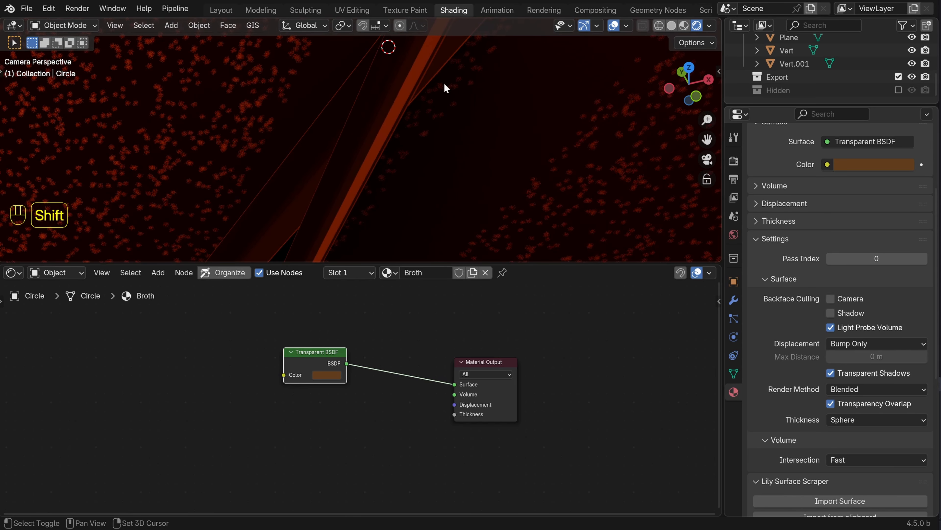
scroll(370, 136, down, 6)
shift+middle_drag(443, 86, 446, 175)
scroll(444, 171, up, 5)
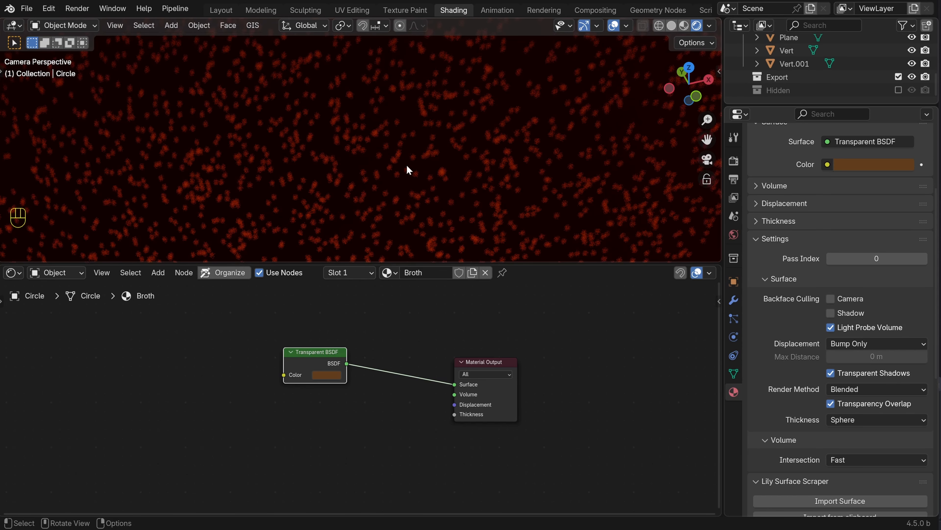
scroll(414, 154, down, 8)
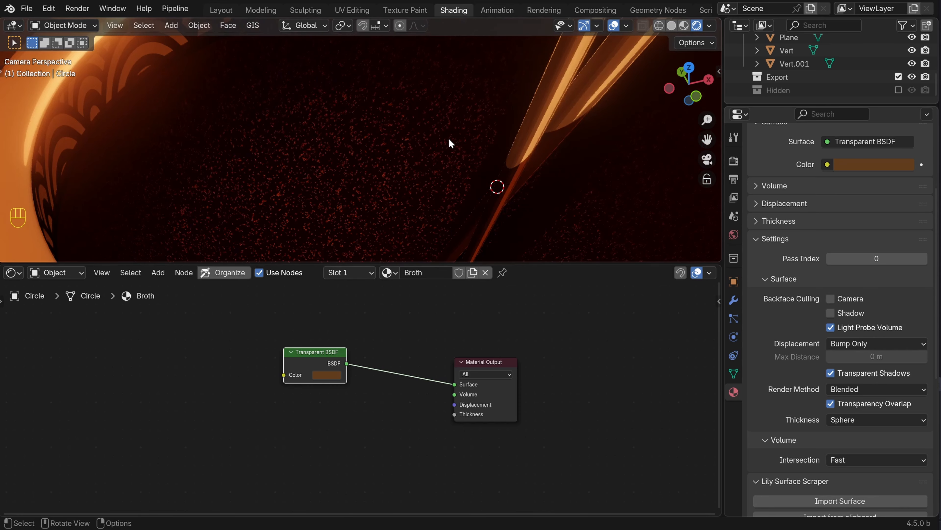
Turn off Transparent Shadows in the Broth material's surface settings
shift+middle_drag(449, 144, 466, 163)
scroll(463, 163, up, 2)
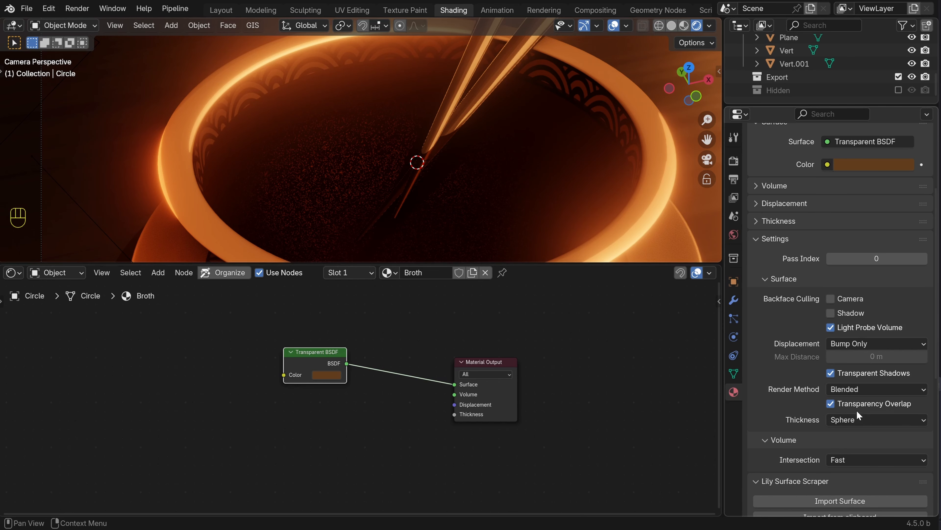
click(832, 373)
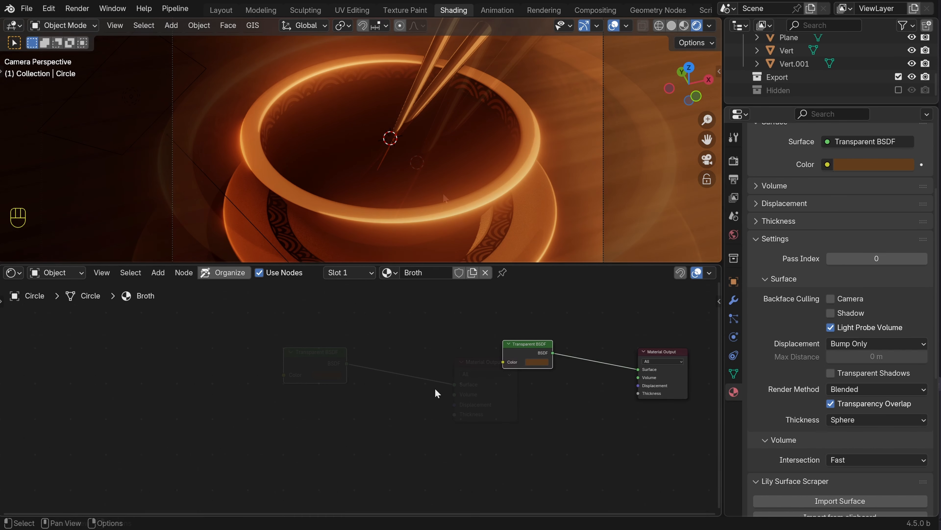
Add a Noise Texture node well to the left of the Transparent BSDF in the Broth material
scroll(417, 395, up, 2)
key(shift+a)
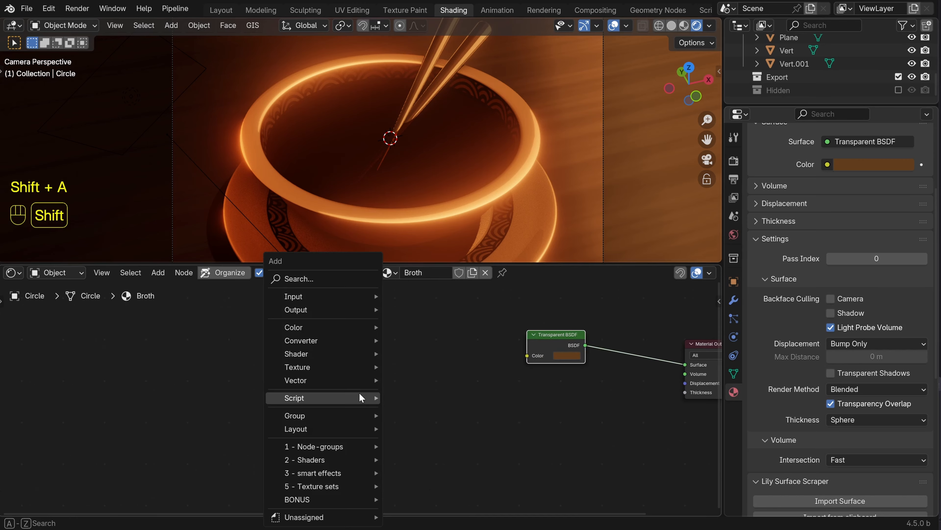
click(320, 280)
text(noise)
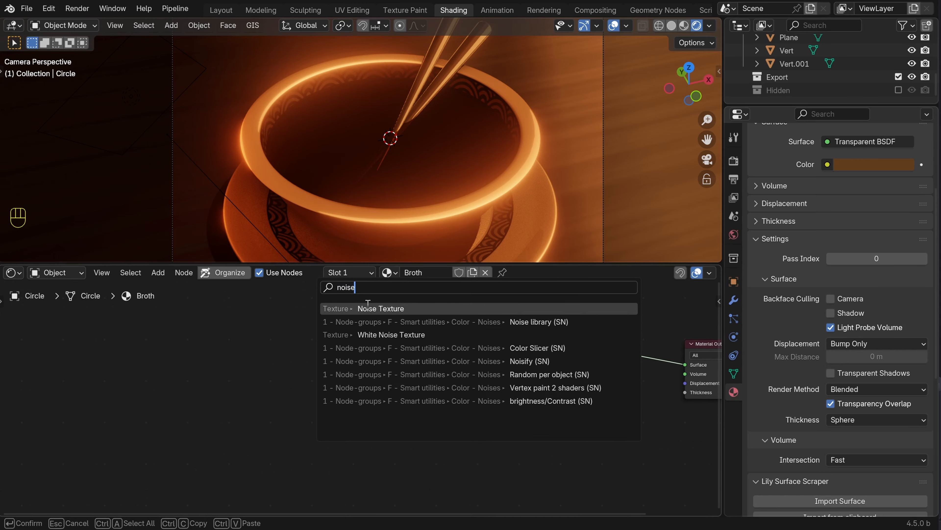
click(368, 306)
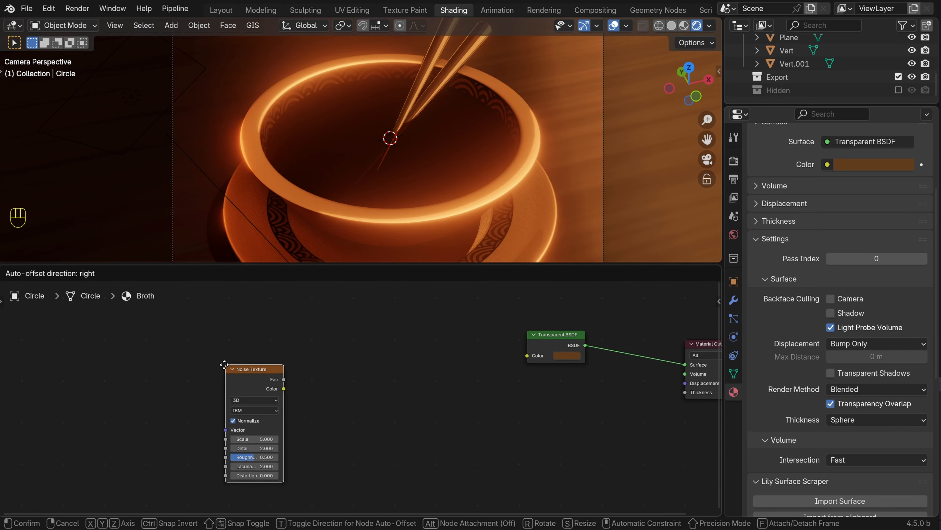
click(200, 360)
Add a Color Ramp node beside the Noise Texture and connect the noise Fac output to its Fac input
key(shift+a)
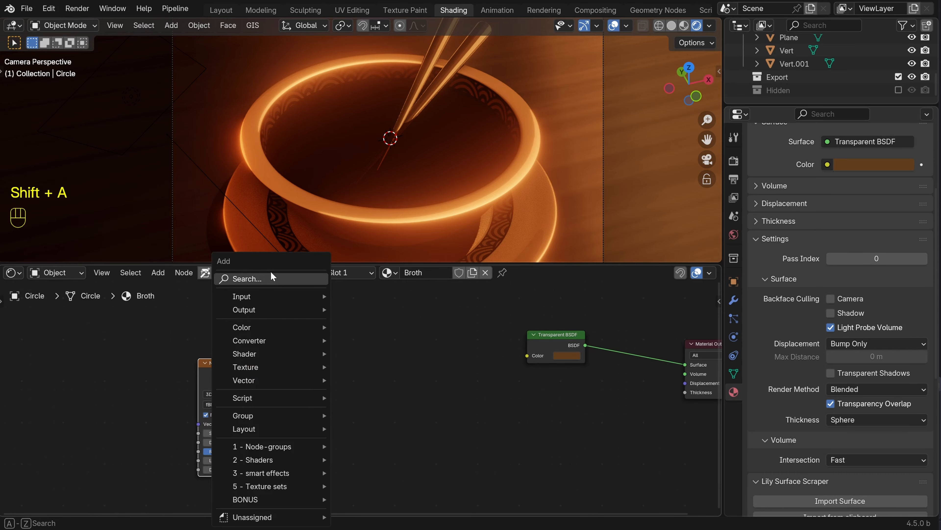
click(272, 277)
text(color)
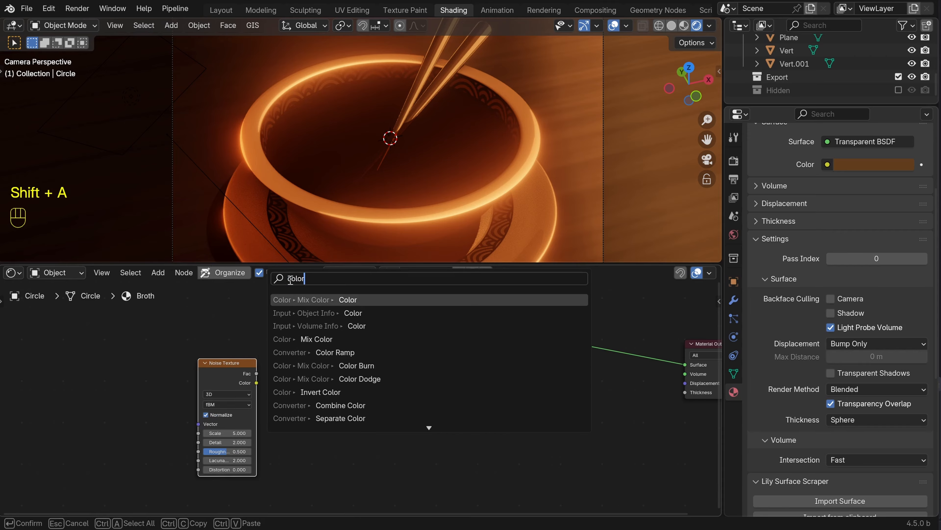
click(340, 351)
click(290, 361)
scroll(259, 373, up, 5)
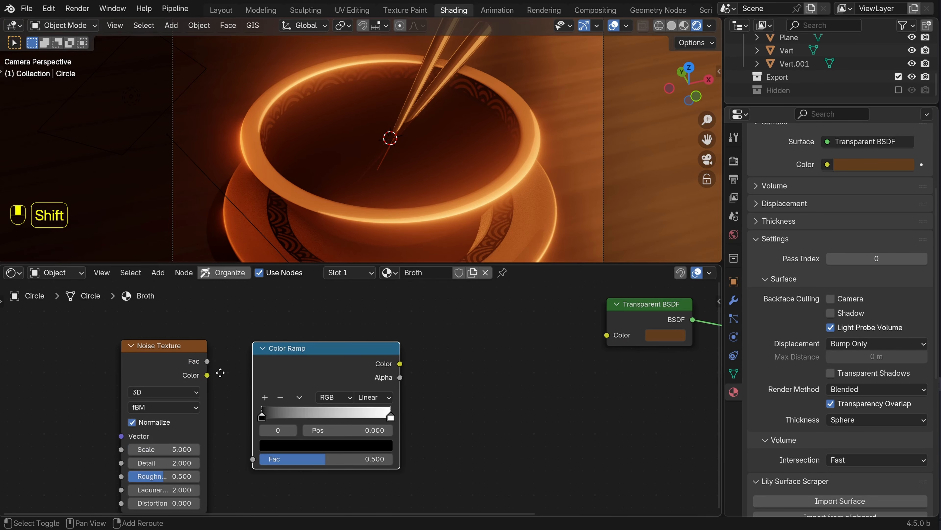
shift+middle_drag(220, 373, 320, 349)
drag(307, 337, 353, 435)
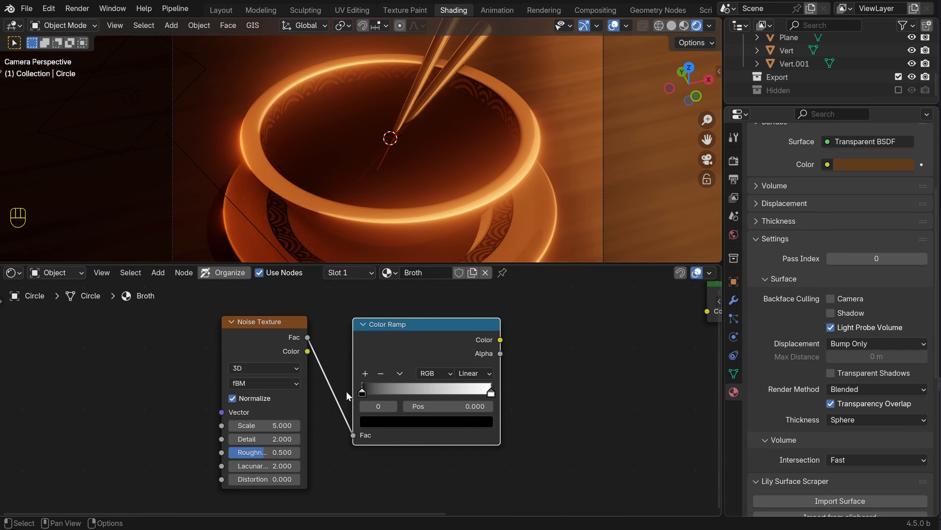
Set the Color Ramp's interpolation to Cardinal and move its white stop to position 0.910
scroll(347, 392, up, 2)
click(498, 355)
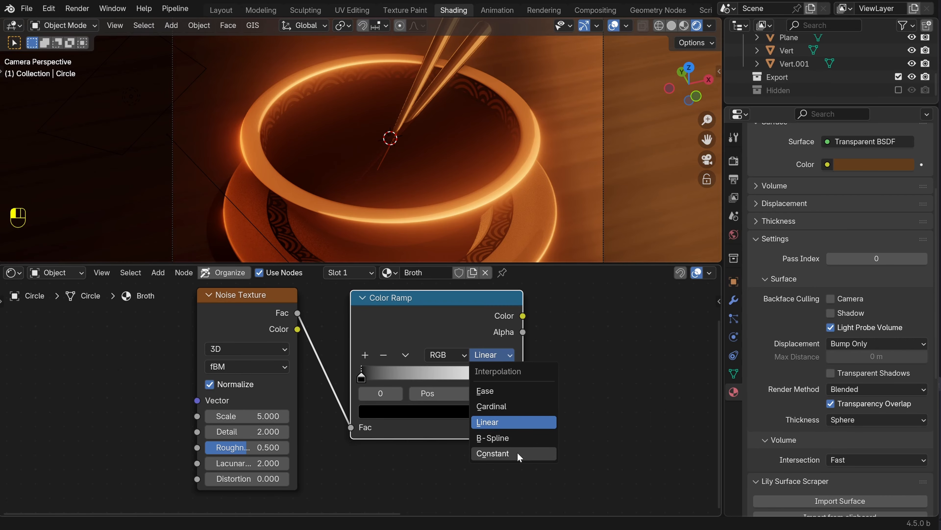
click(496, 404)
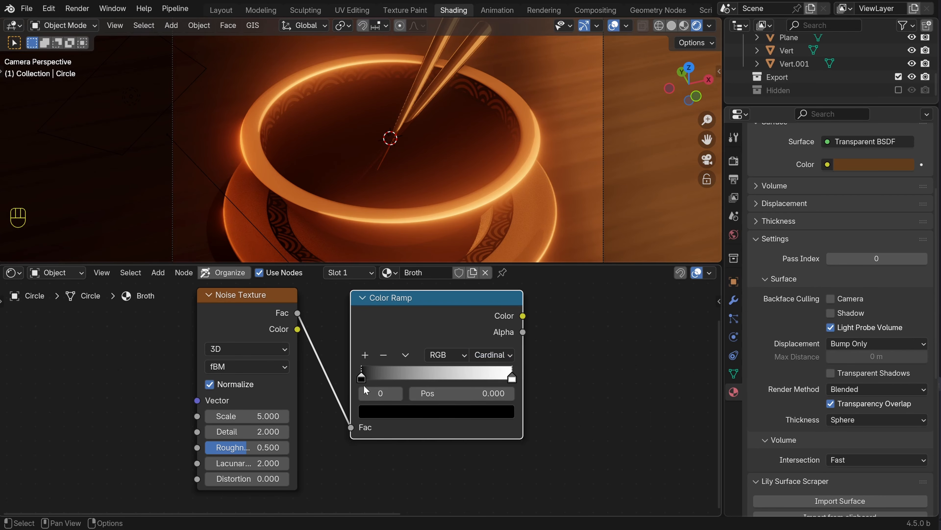
scroll(478, 381, up, 2)
drag(525, 376, 511, 382)
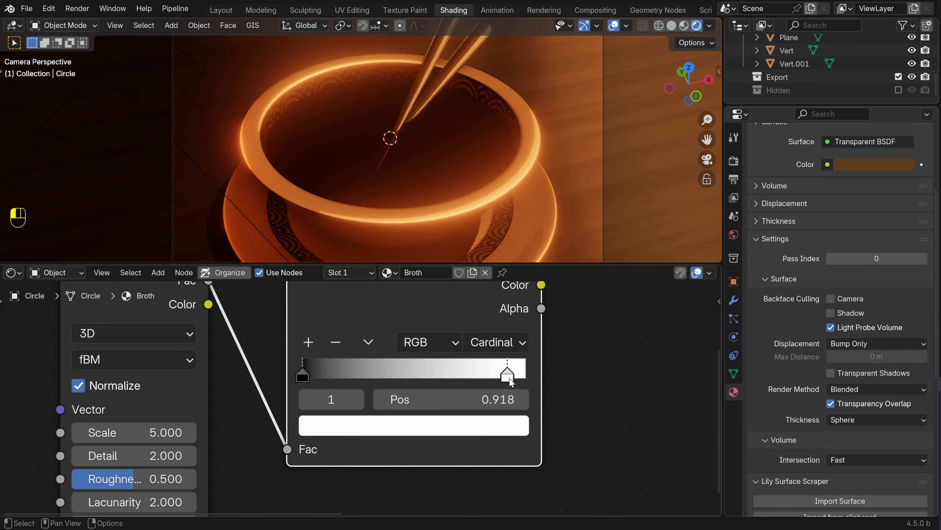
scroll(395, 335, down, 3)
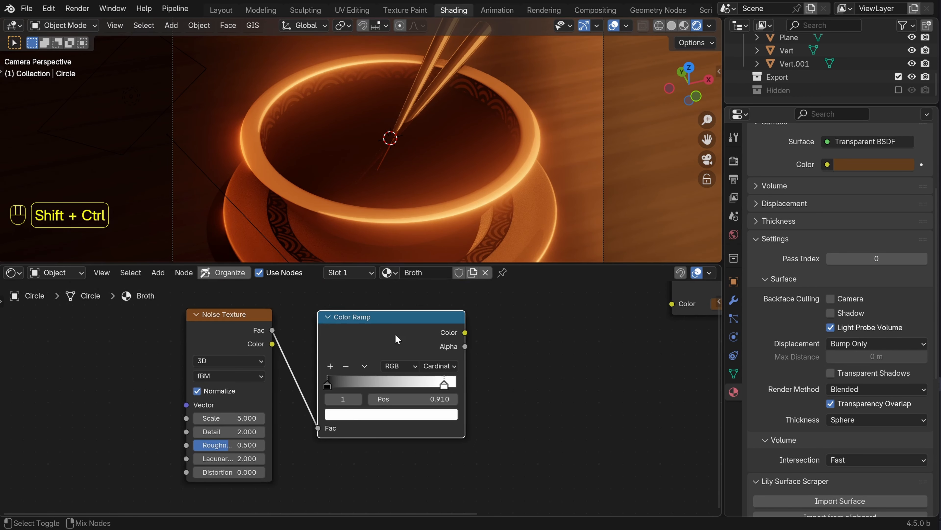
Preview the Color Ramp on the broth, moving the white stop to 0.862 and the dark stop to 0.490 with value 0.039
ctrl+shift+click(395, 334)
scroll(498, 399, up, 3)
drag(484, 383, 481, 380)
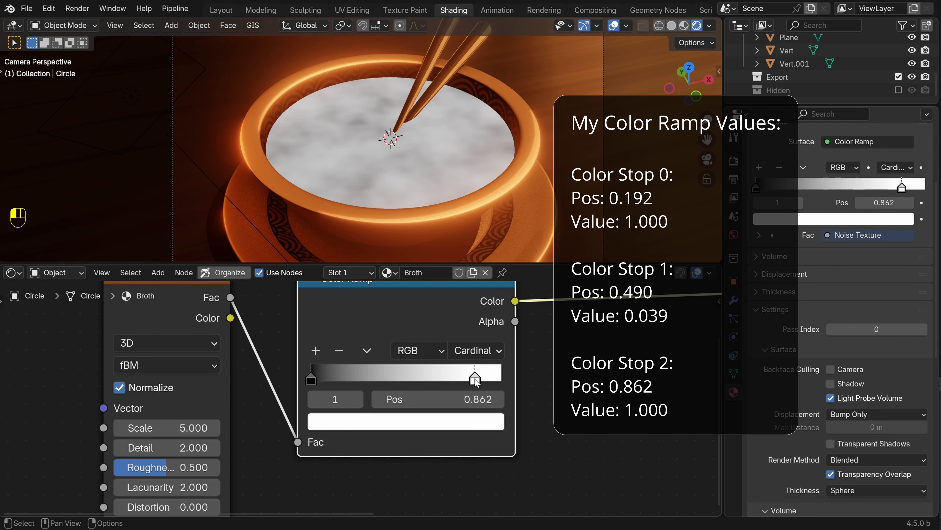
drag(313, 382, 438, 355)
click(423, 424)
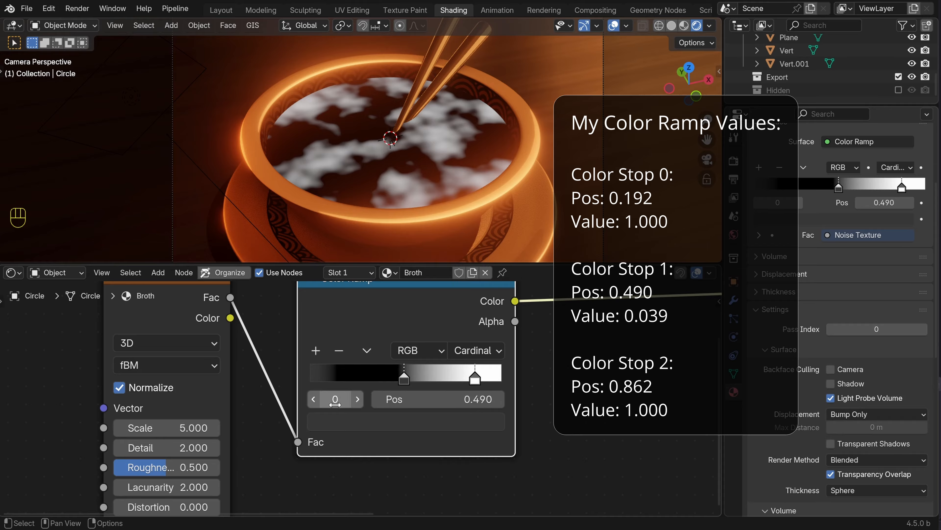
Add a third Color Ramp stop at position 0.192 and set its color to white, value 1.000
ctrl+click(346, 378)
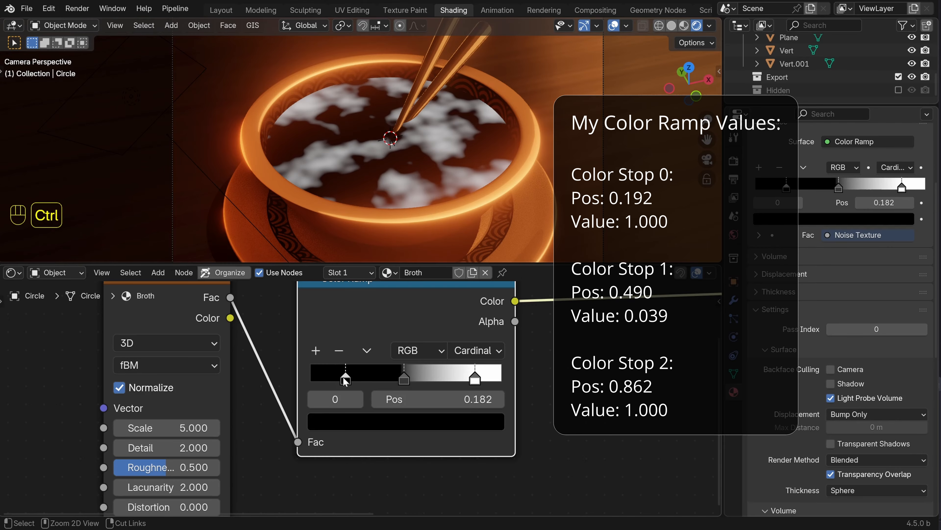
click(367, 423)
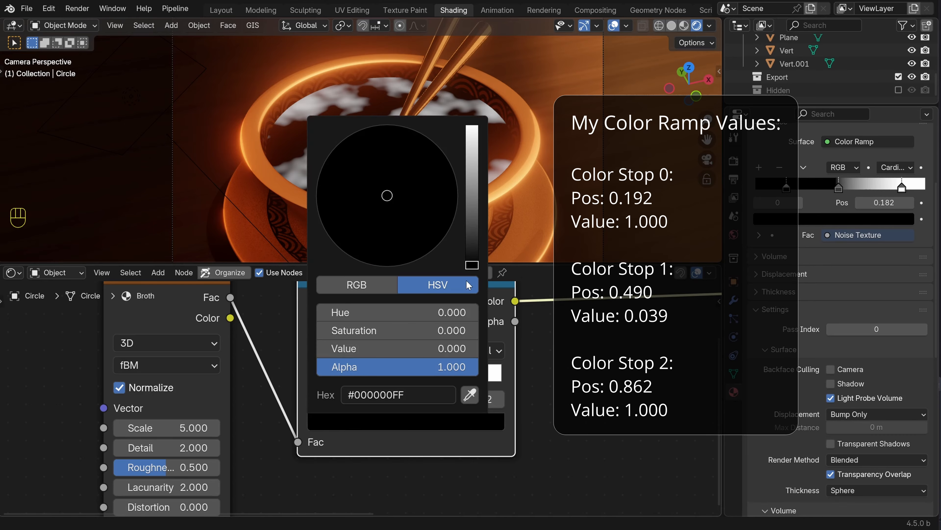
drag(472, 259, 480, 132)
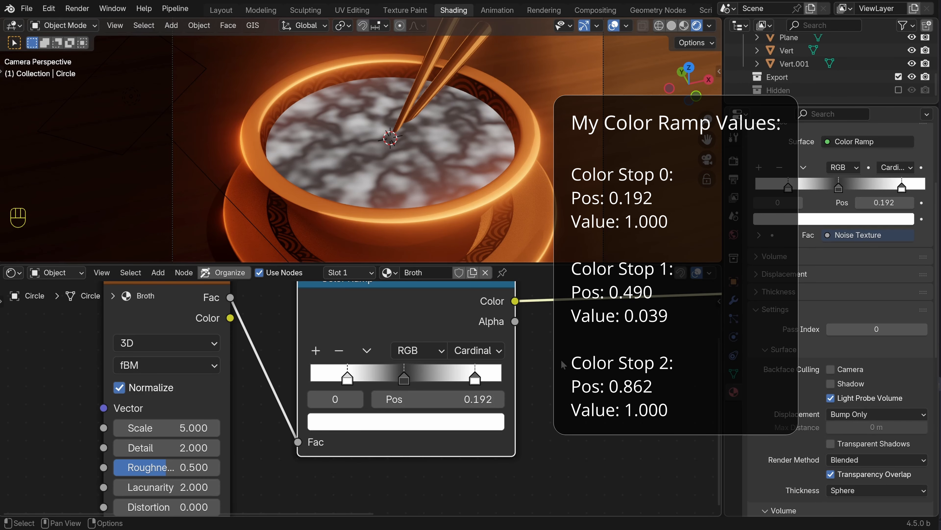
scroll(402, 160, up, 2)
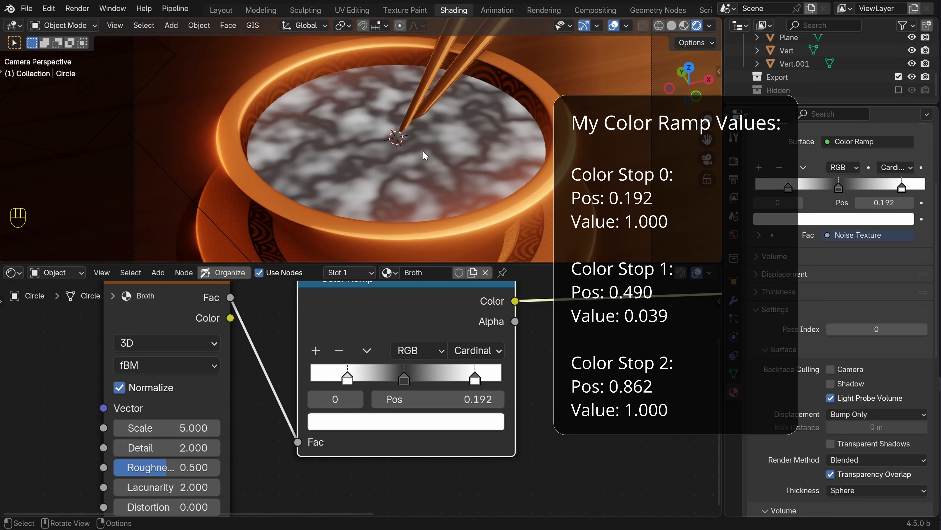
scroll(426, 154, down, 1)
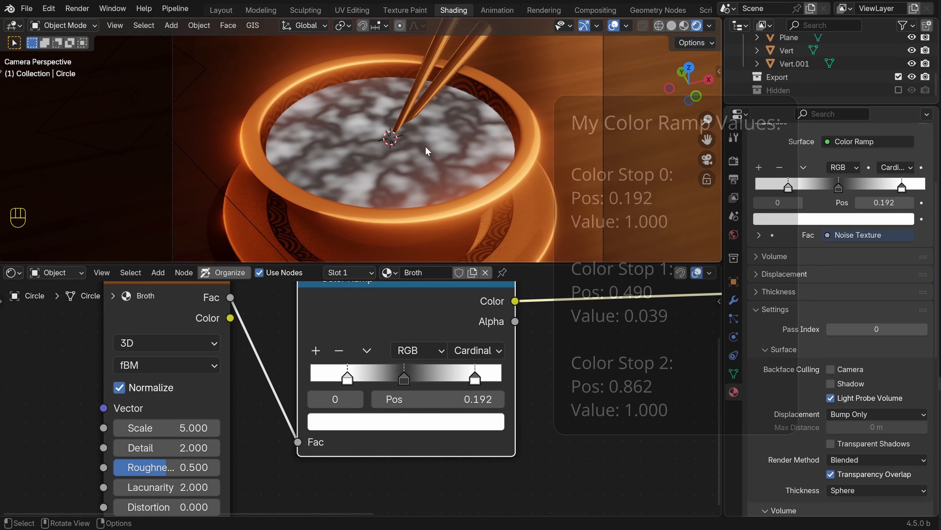
Switch the Noise Texture to 4D and set its W value to 0.280
scroll(371, 419, down, 3)
shift+middle_drag(312, 473, 408, 429)
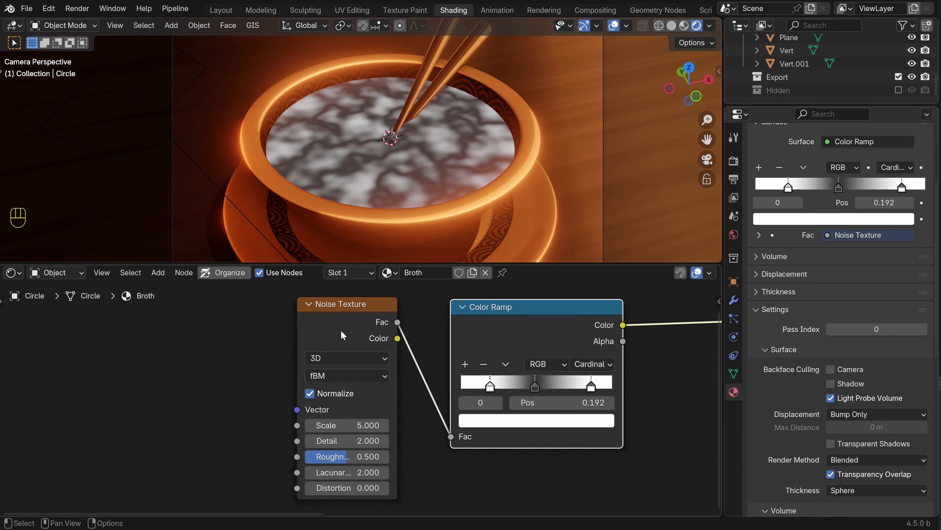
drag(341, 327, 330, 324)
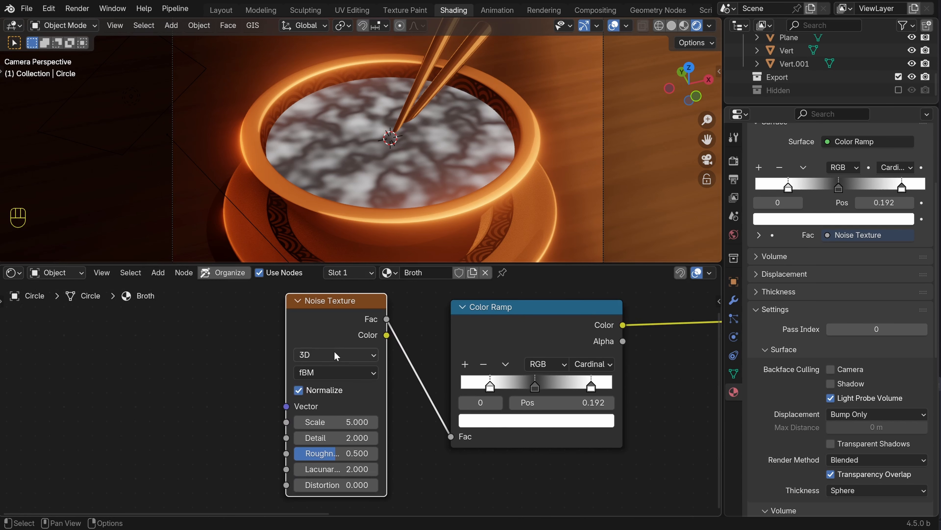
click(324, 359)
click(334, 441)
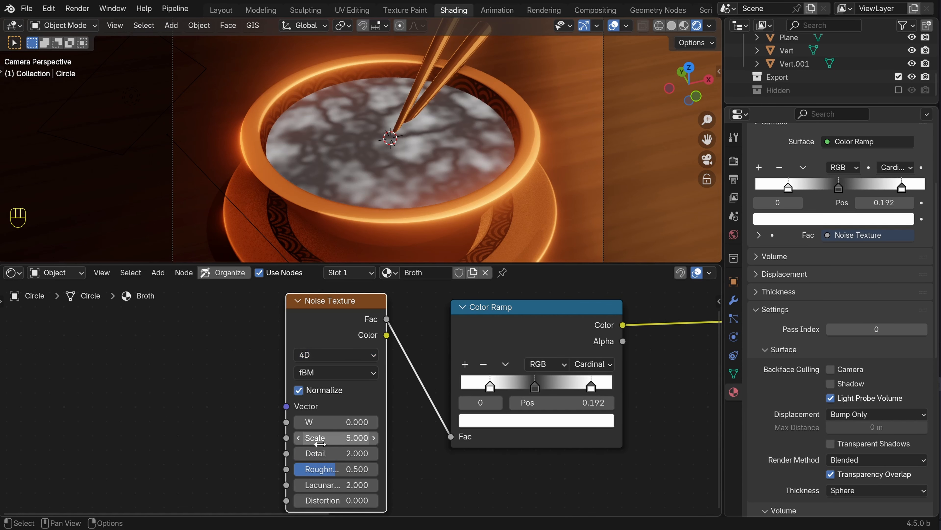
mouse_move(397, 440)
shift+middle_down()
mouse_move(392, 405)
mouse_move(411, 444)
shift+middle_up()
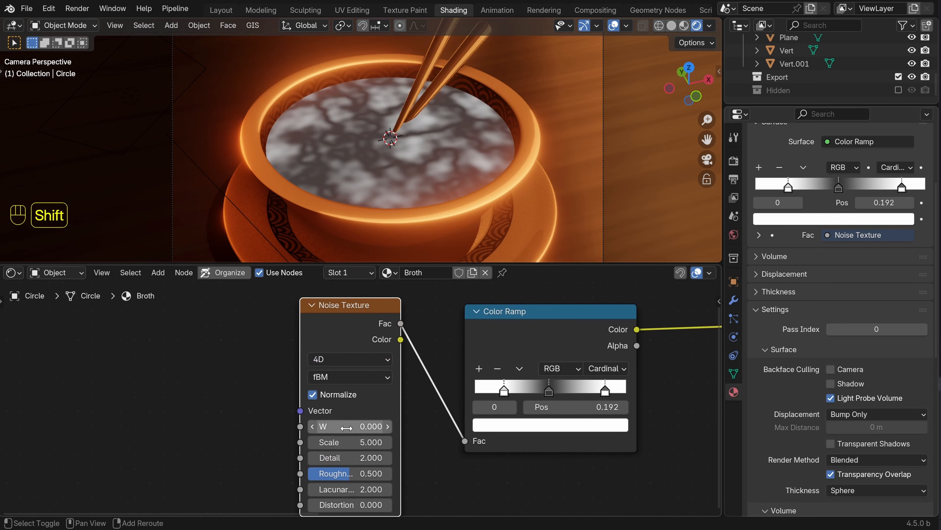
mouse_move(350, 427)
shift+mouse_down()
mouse_move(361, 427)
mouse_move(349, 427)
shift+mouse_up()
Add an Ambient Occlusion node in the empty area above the Noise Texture
scroll(452, 335, down, 14)
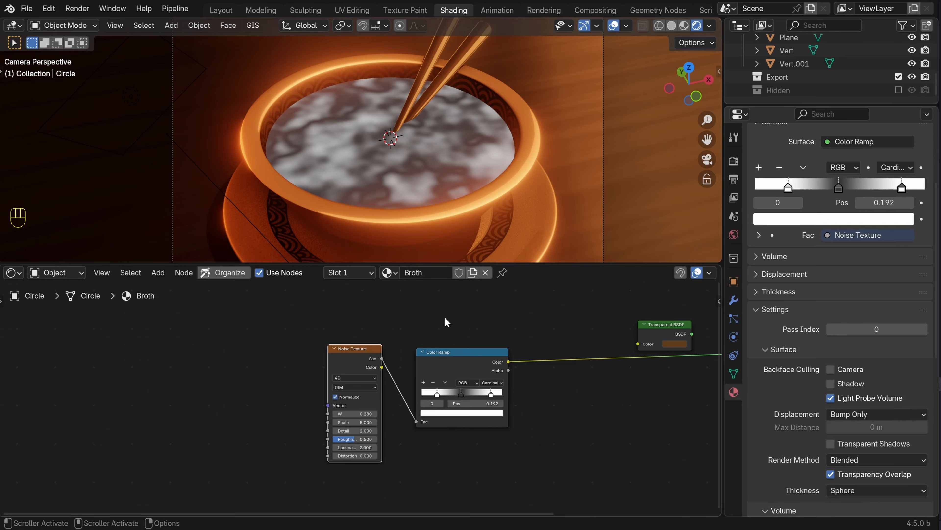
middle_drag(446, 319, 426, 371)
scroll(426, 371, up, 5)
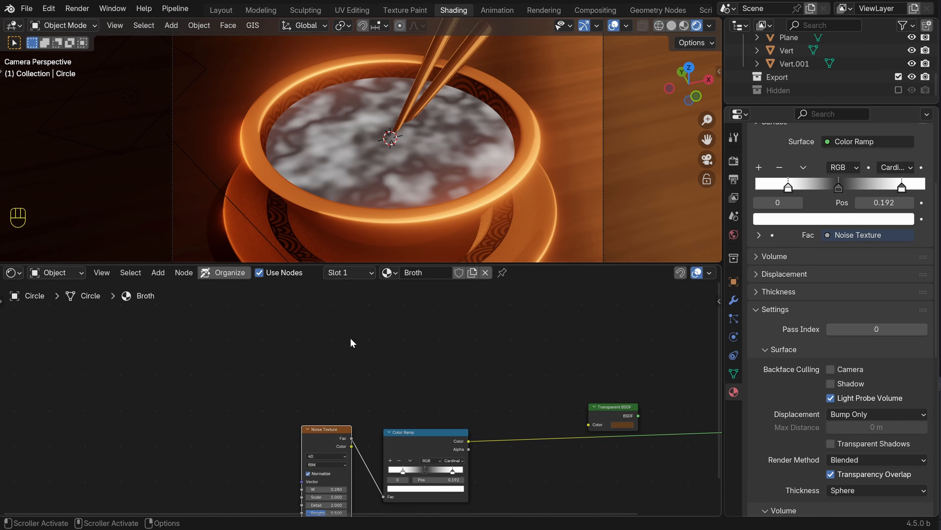
scroll(352, 343, up, 2)
key(shift+a)
click(318, 282)
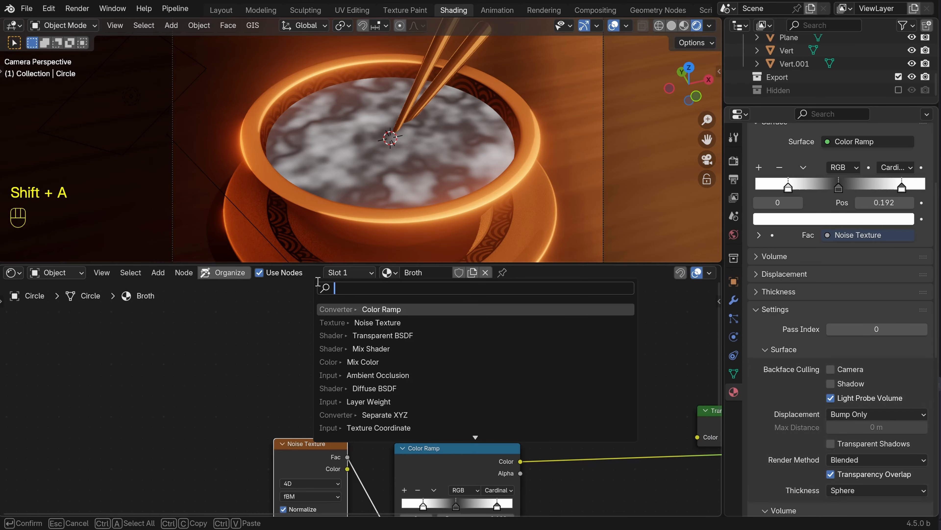
text(ambien)
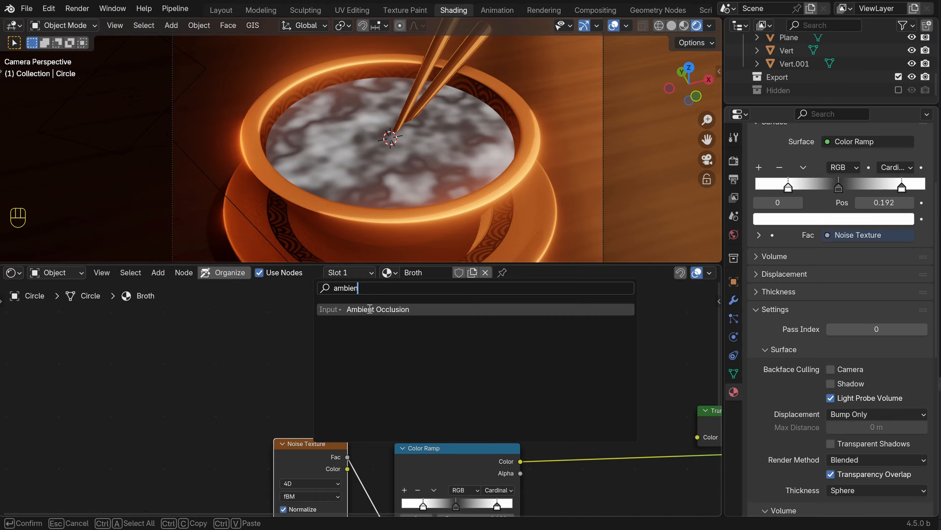
click(369, 309)
click(374, 380)
Add a second Color Ramp beside the Ambient Occlusion node and connect the occlusion Color output to its Fac input
scroll(396, 382, down, 2)
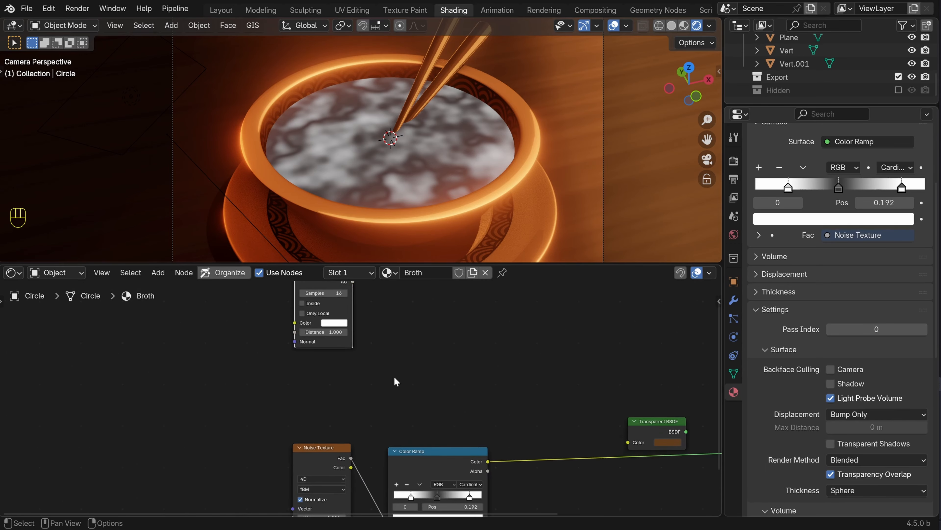
shift+scroll(389, 387, up, 3)
key(shift+a)
click(368, 278)
text(c)
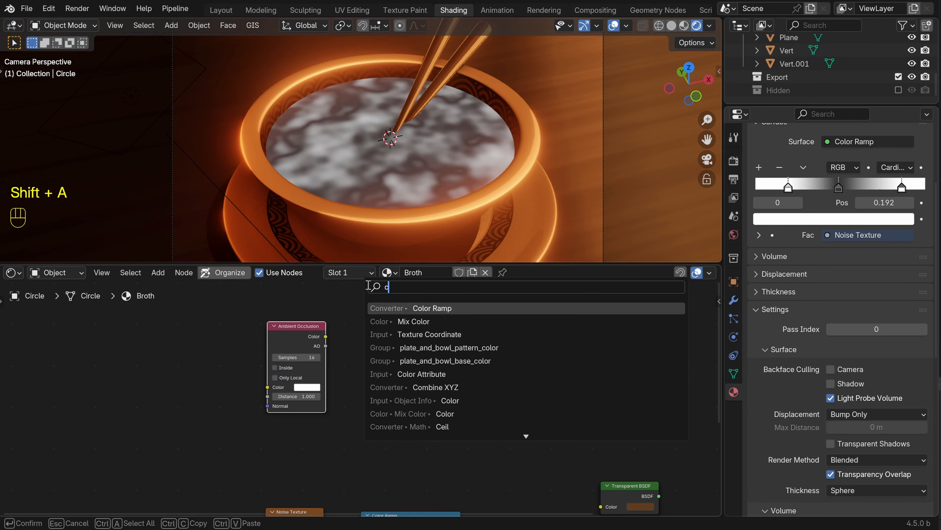
text(olo)
key(Down)
key(Down)
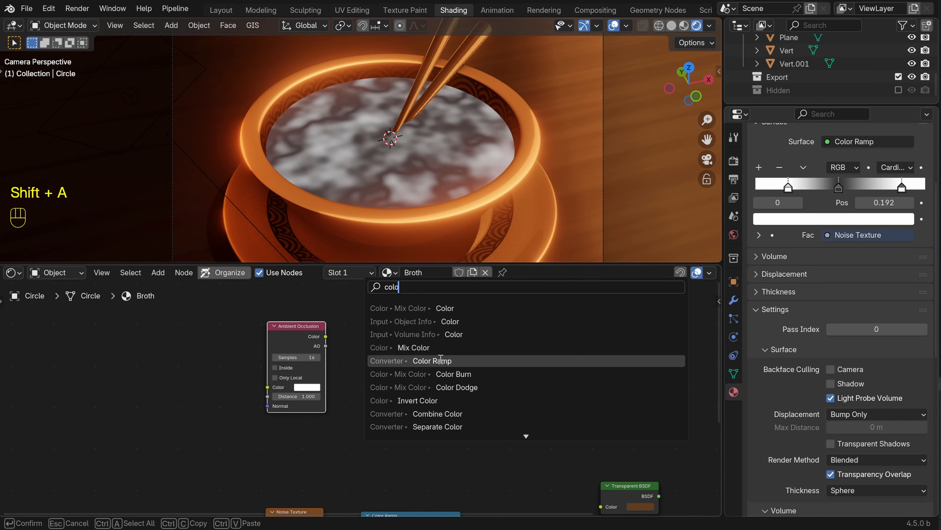
key(Return)
click(351, 336)
drag(324, 338, 367, 405)
Preview the Ambient Occlusion Color Ramp on the broth, placing its white stop at 0.810 and its black stop at 0.915
ctrl+shift+click(410, 337)
scroll(415, 340, up, 2)
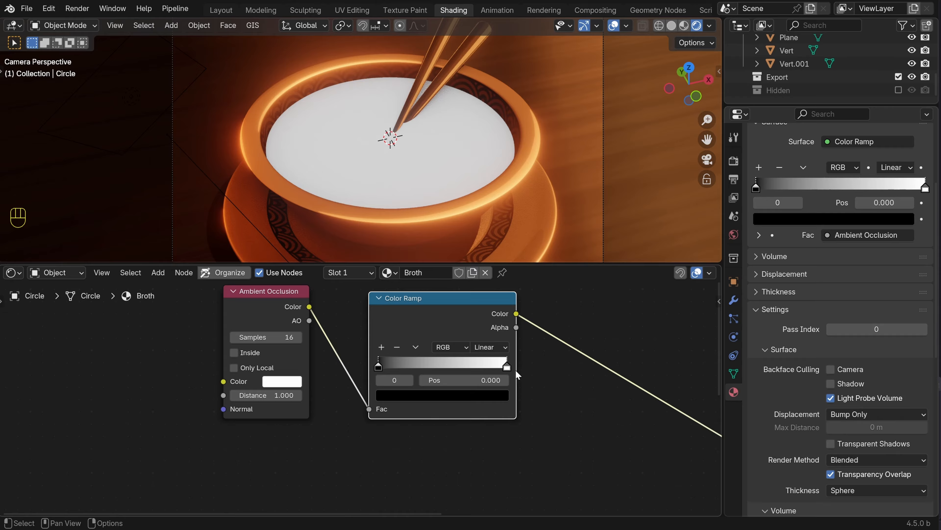
drag(507, 364, 483, 368)
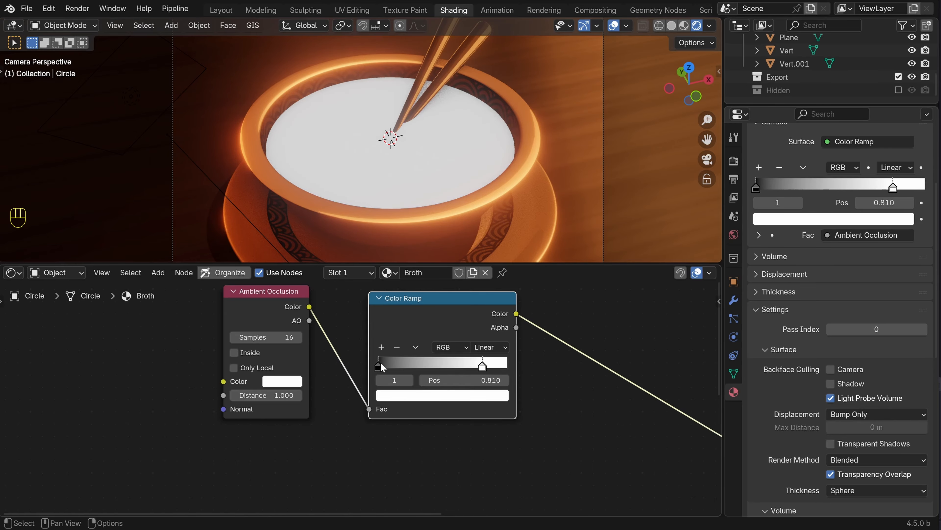
mouse_move(387, 364)
mouse_down()
mouse_move(514, 362)
mouse_move(504, 367)
mouse_up()
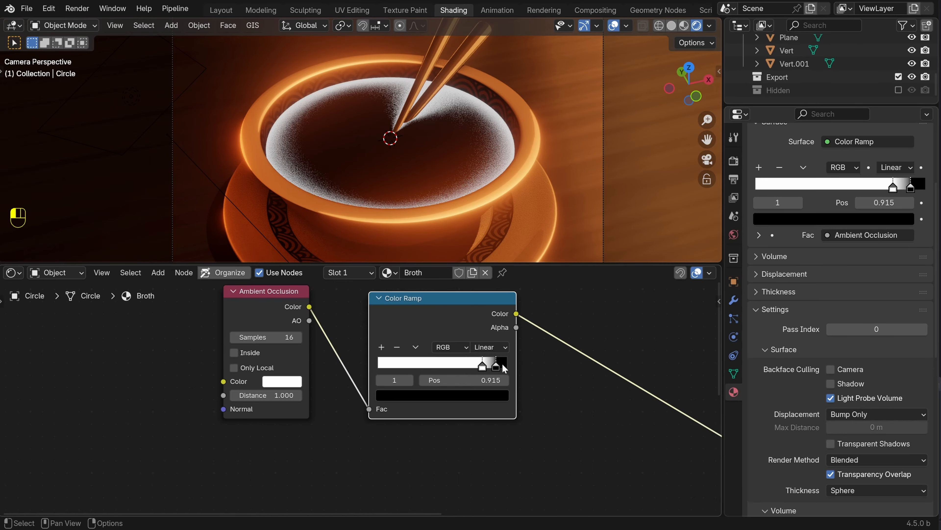
scroll(438, 211, up, 3)
shift+middle_drag(508, 141, 460, 160)
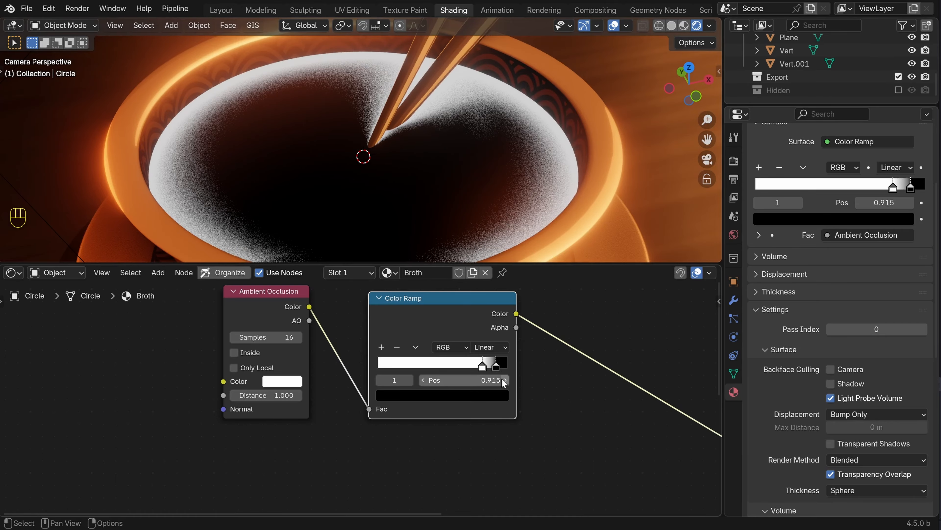
Move the black stop of the Ambient Occlusion Color Ramp to 0.859
drag(495, 366, 485, 366)
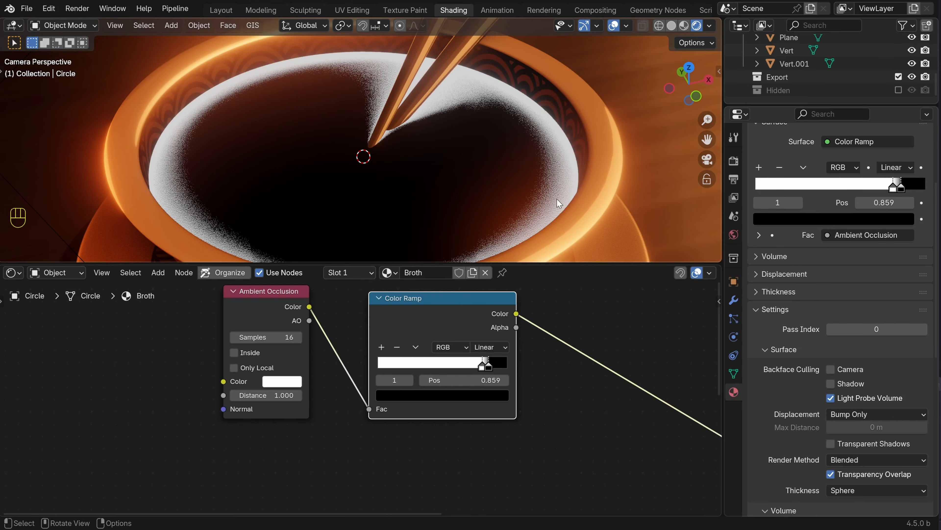
scroll(394, 173, down, 2)
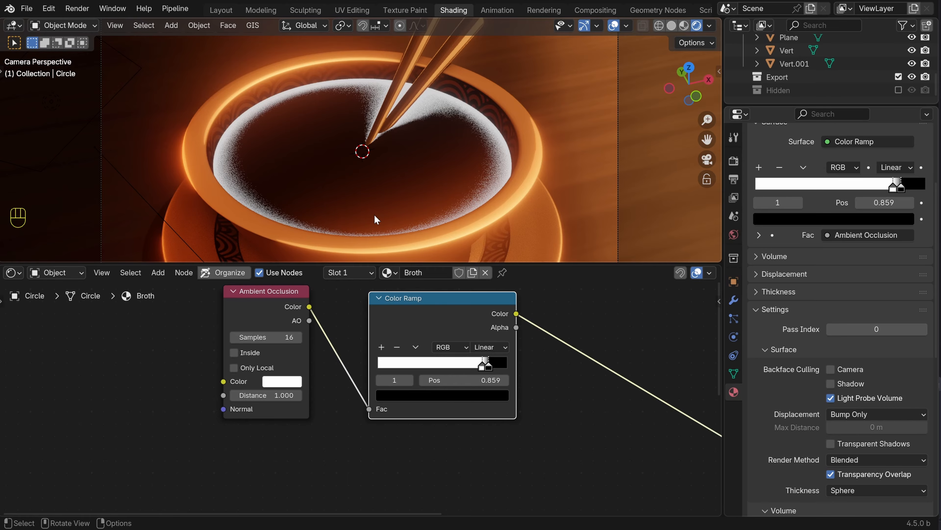
Add a cube at the bowl's centre and scale it down to 0.049
key(shift+a)
mouse_move(358, 207)
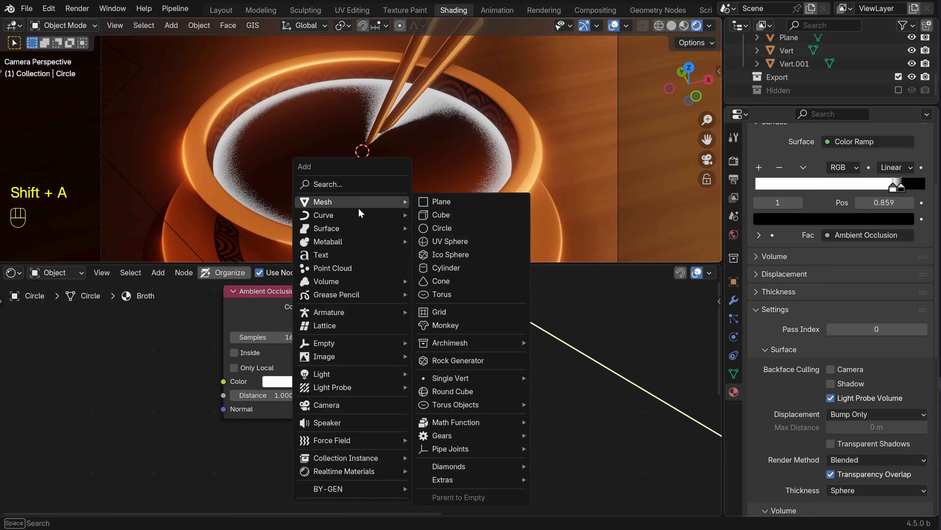
click(463, 219)
scroll(414, 176, down, 5)
middle_drag(386, 169, 417, 186)
scroll(417, 187, down, 6)
key(s)
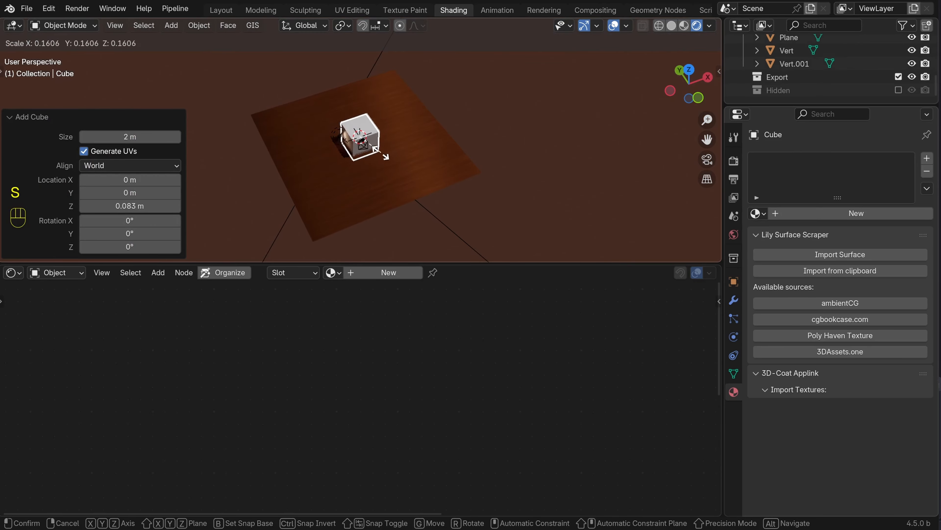
click(367, 143)
Shrink the cube further and move it horizontally across the broth by about -0.031 m in X and -0.031 m in Y
scroll(369, 144, up, 14)
key(s)
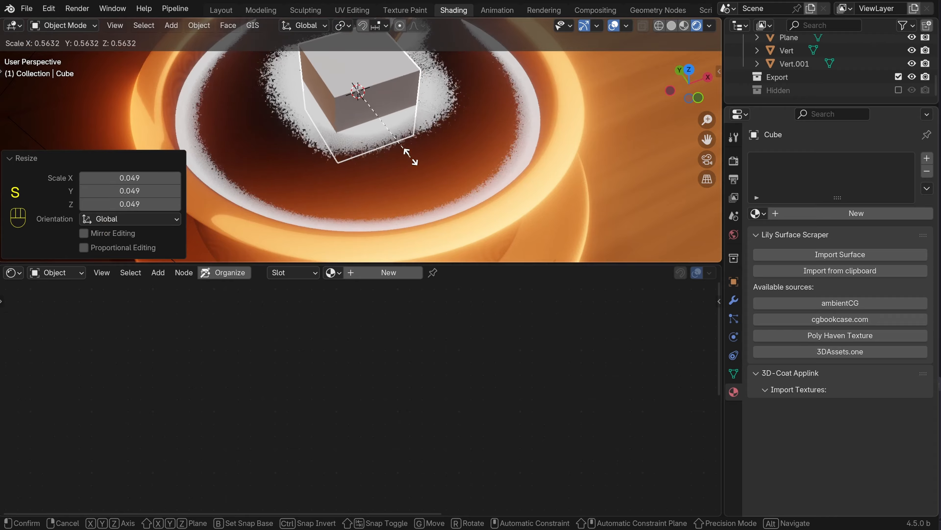
click(396, 122)
shift+middle_drag(396, 123, 401, 165)
key(g)
key(shift+z)
click(351, 215)
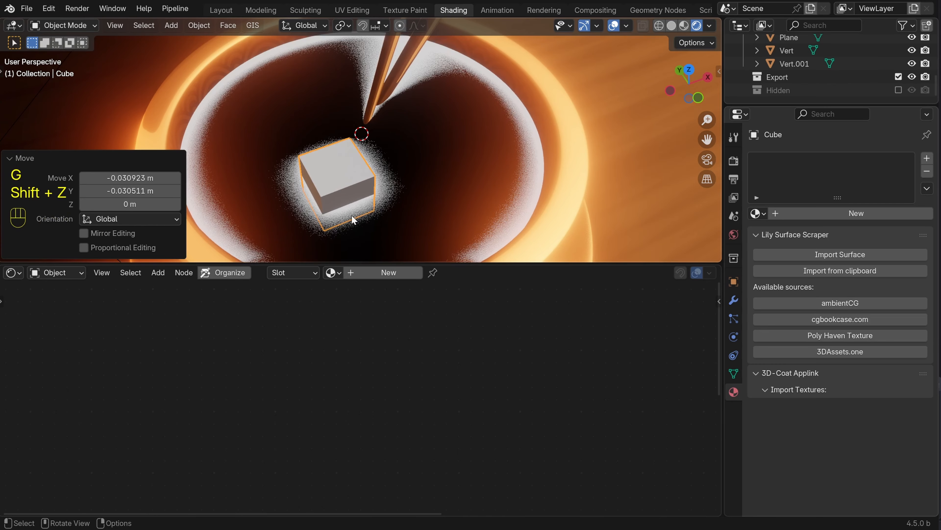
key(alt+a)
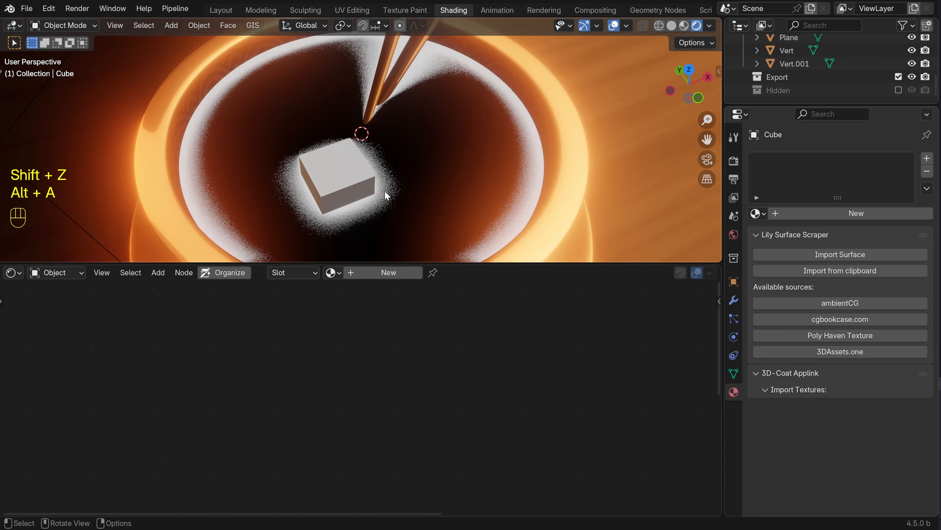
Delete the test cube from the broth
scroll(385, 191, down, 5)
click(353, 167)
key(x)
click(352, 165)
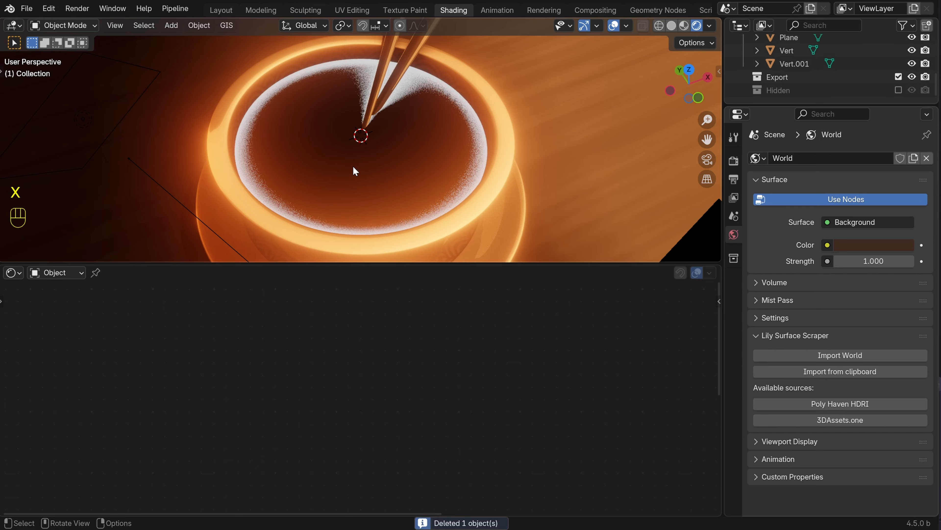
On the broth's Ambient Occlusion Color Ramp, set the white stop to 0.597 and the black stop to 0.808
click(353, 167)
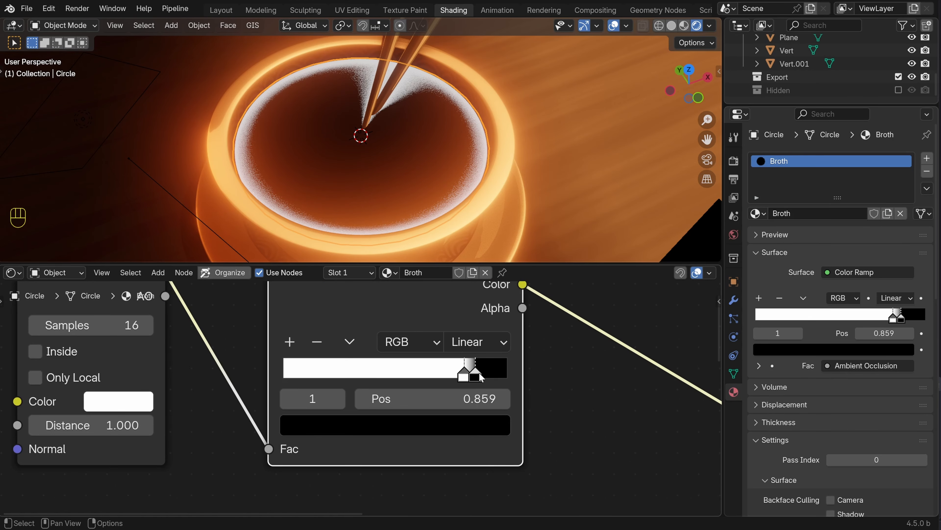
drag(478, 376, 408, 392)
click(462, 375)
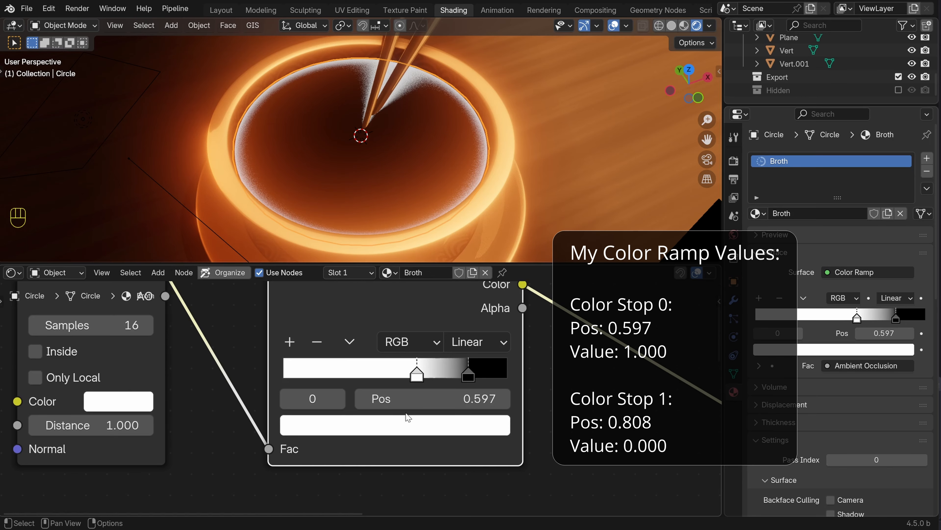
click(469, 379)
drag(469, 377, 463, 379)
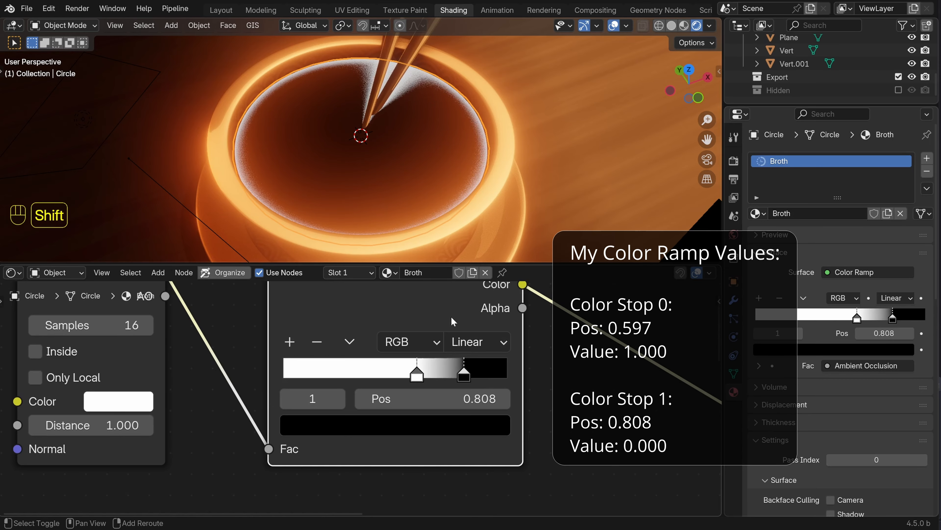
Examine the occlusion mask along the bowl rim and around the chopsticks up close and through the camera
scroll(450, 163, up, 1)
key(alt+a)
shift+middle_drag(329, 150, 399, 153)
scroll(400, 152, up, 4)
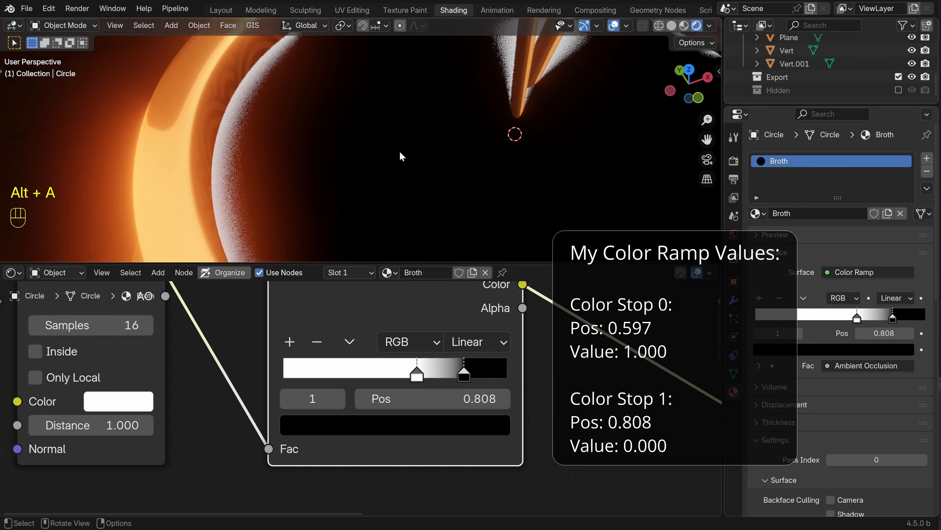
shift+middle_drag(378, 92, 330, 170)
scroll(431, 51, down, 3)
shift+middle_drag(420, 156, 385, 95)
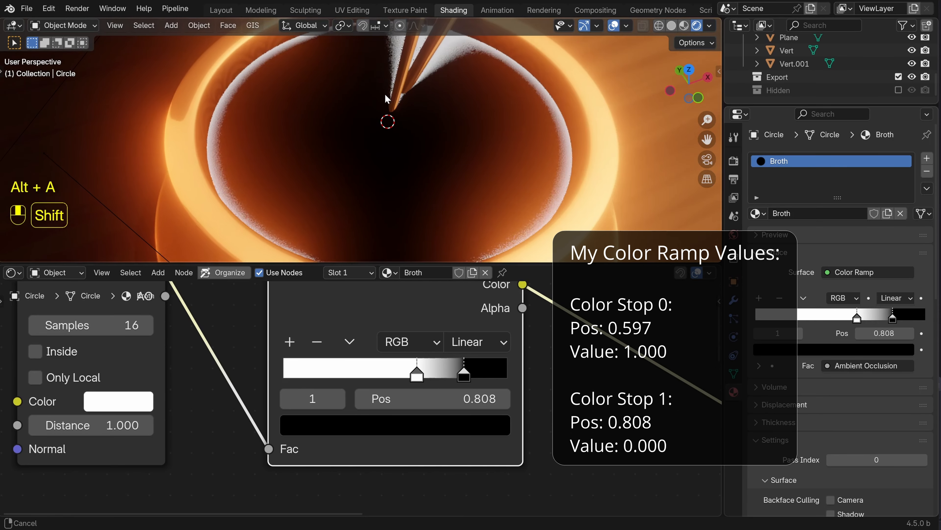
scroll(421, 152, down, 2)
scroll(421, 152, down, 1)
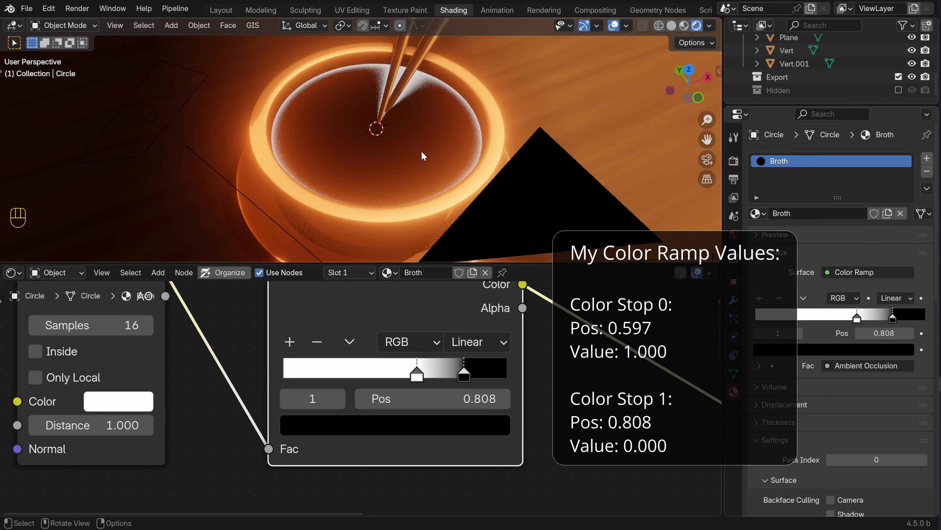
key(KP_0)
scroll(415, 159, up, 6)
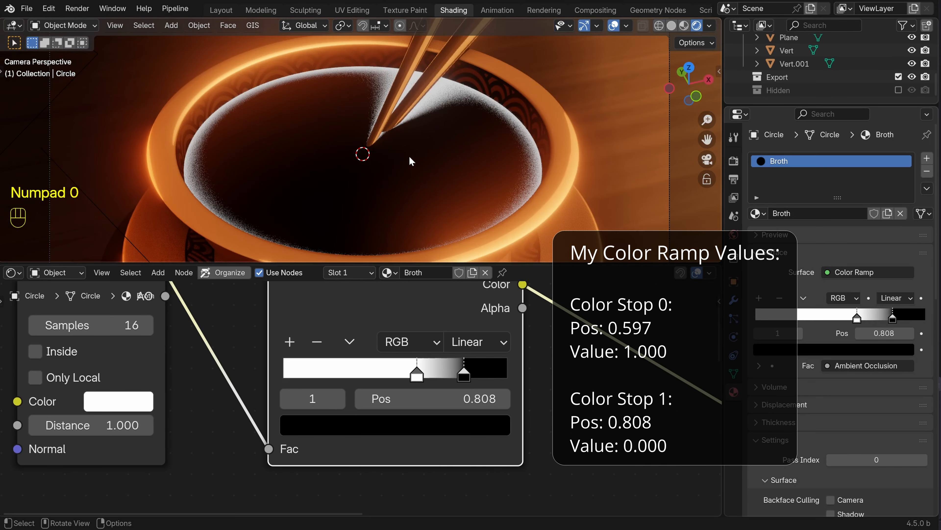
Add a second Noise Texture node in the empty area above the Ambient Occlusion node
scroll(466, 385, down, 5)
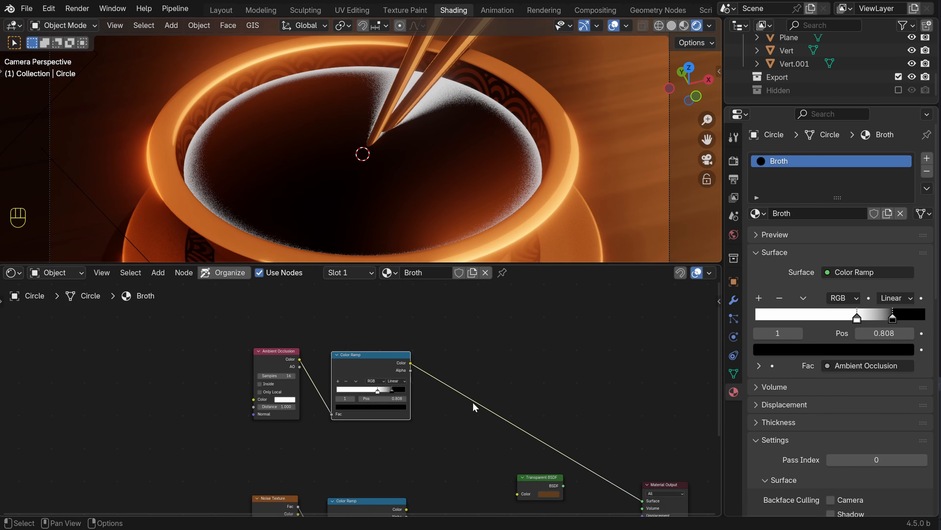
middle_drag(438, 329, 439, 402)
scroll(402, 384, up, 4)
scroll(382, 361, up, 3)
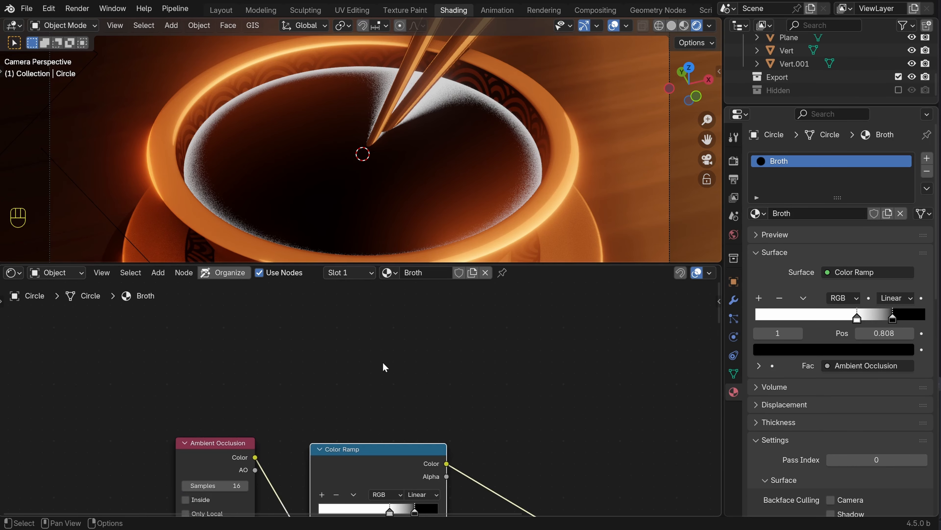
middle_drag(331, 336, 327, 363)
key(shift+a)
click(273, 279)
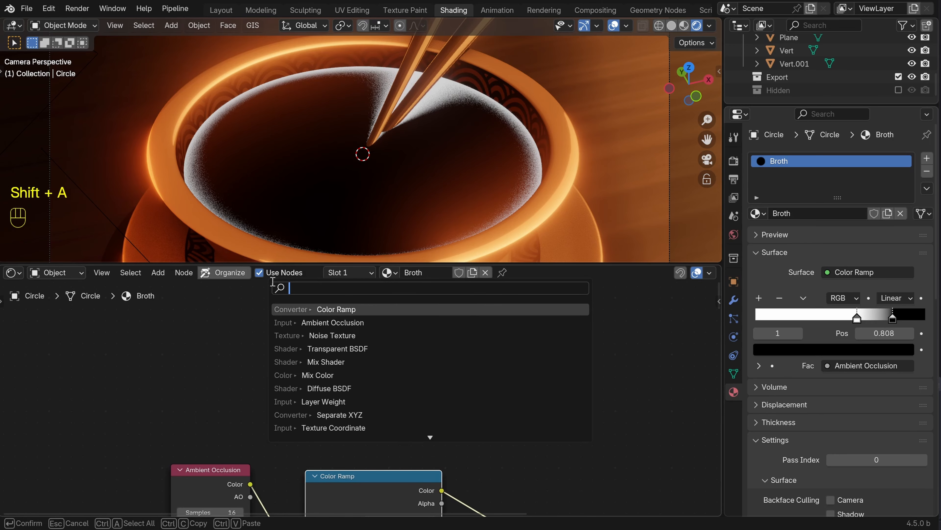
text(noise)
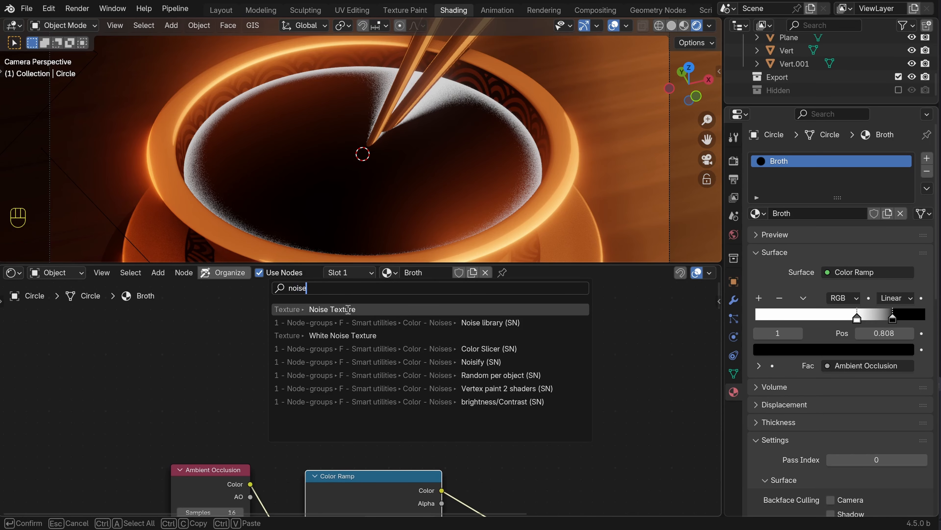
click(348, 310)
click(213, 324)
scroll(359, 427, down, 2)
shift+middle_drag(359, 428, 347, 370)
scroll(348, 356, up, 1)
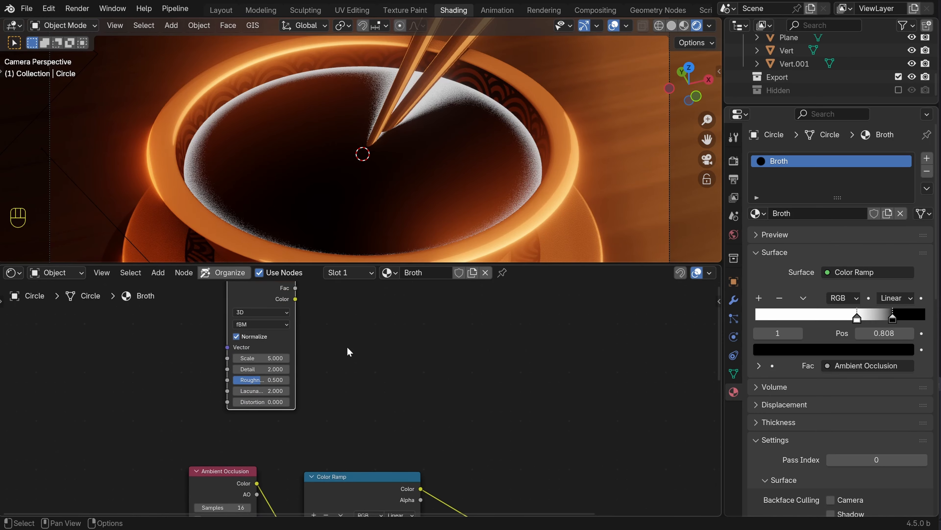
key(g)
click(351, 378)
Add a Color Ramp beside the new Noise Texture, feed the noise Fac into it, and preview the ramp on the broth
key(shift+a)
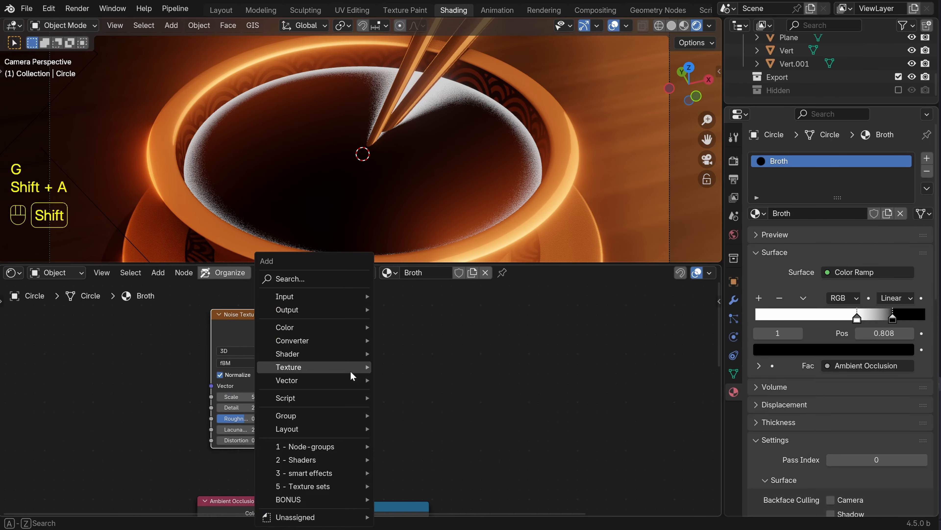
click(311, 279)
text(colo)
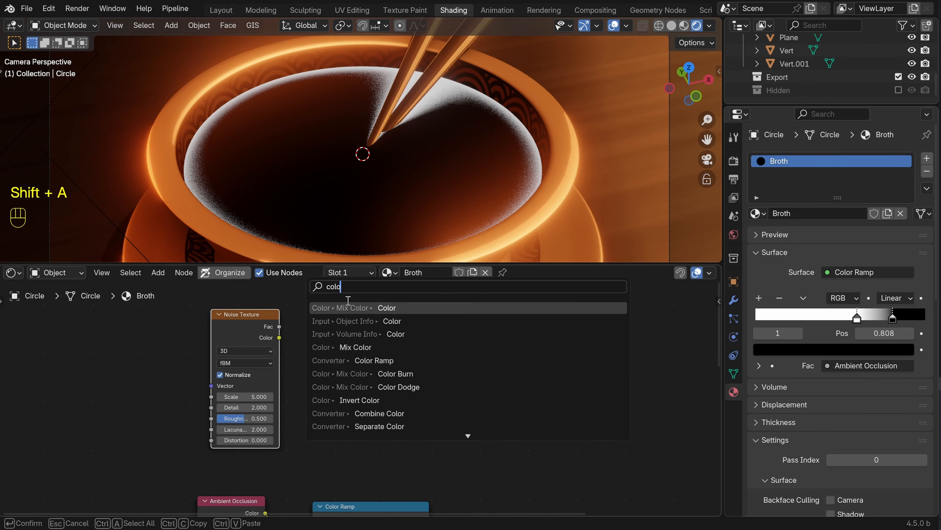
click(437, 360)
click(293, 337)
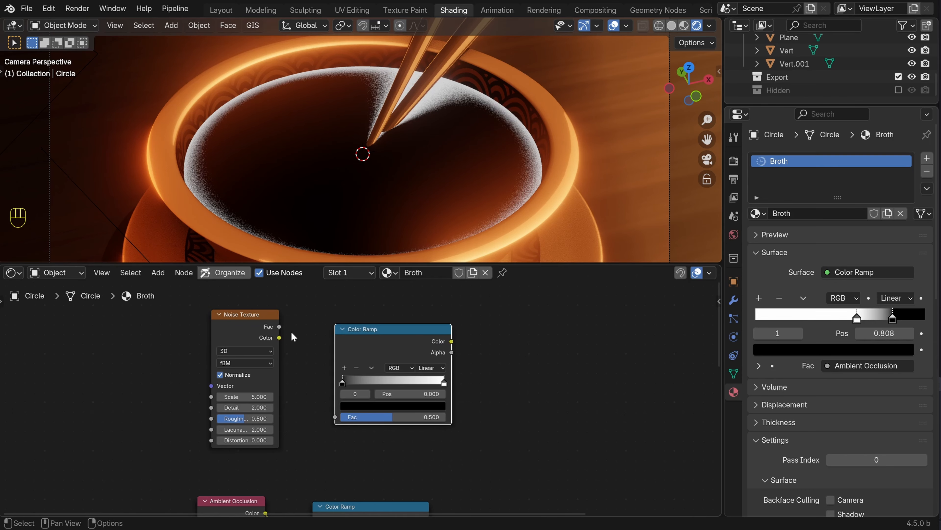
drag(344, 430, 343, 426)
ctrl+shift+click(389, 343)
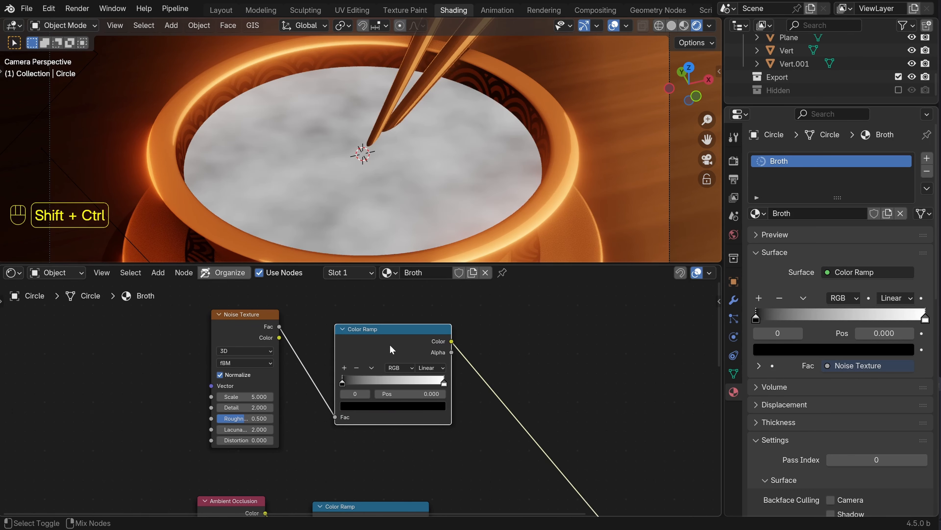
Set the new noise Color Ramp's interpolation to Ease and move its black stop to 0.121
scroll(481, 399, up, 2)
click(466, 353)
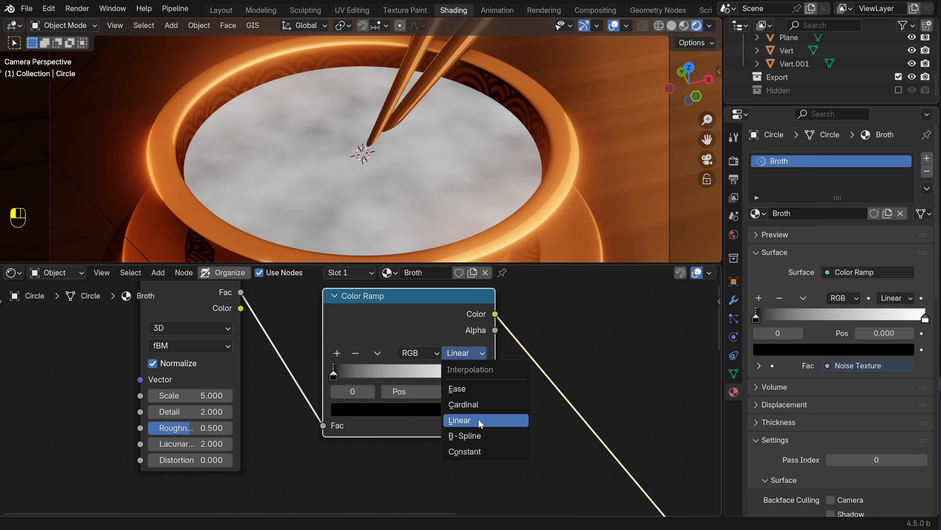
click(475, 391)
scroll(367, 406, up, 2)
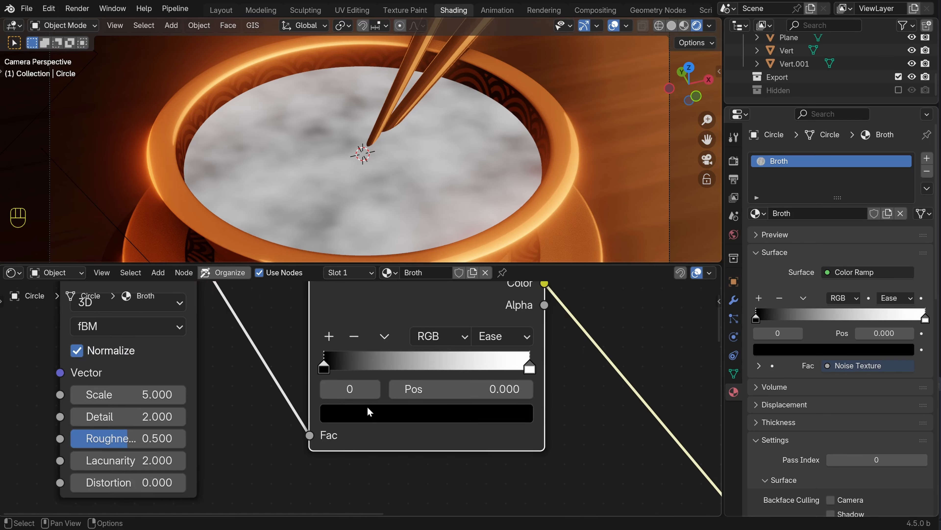
drag(322, 362, 352, 372)
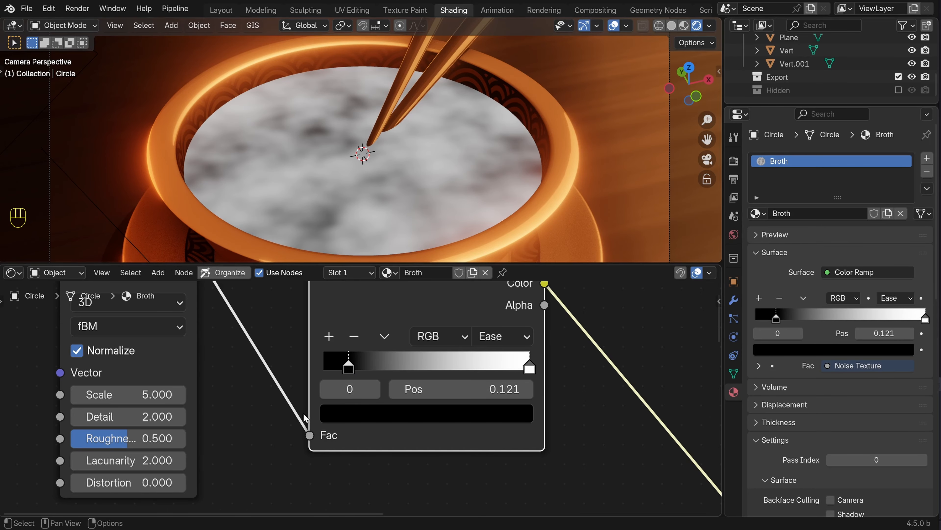
Insert a Mix Color node into the link between the new noise Color Ramp and the Material Output
scroll(304, 413, down, 5)
shift+middle_drag(259, 412, 340, 413)
scroll(341, 414, down, 7)
shift+middle_drag(481, 482, 352, 395)
scroll(356, 395, down, 4)
scroll(338, 401, up, 3)
shift+middle_drag(374, 360, 405, 358)
key(shift+a)
mouse_move(385, 281)
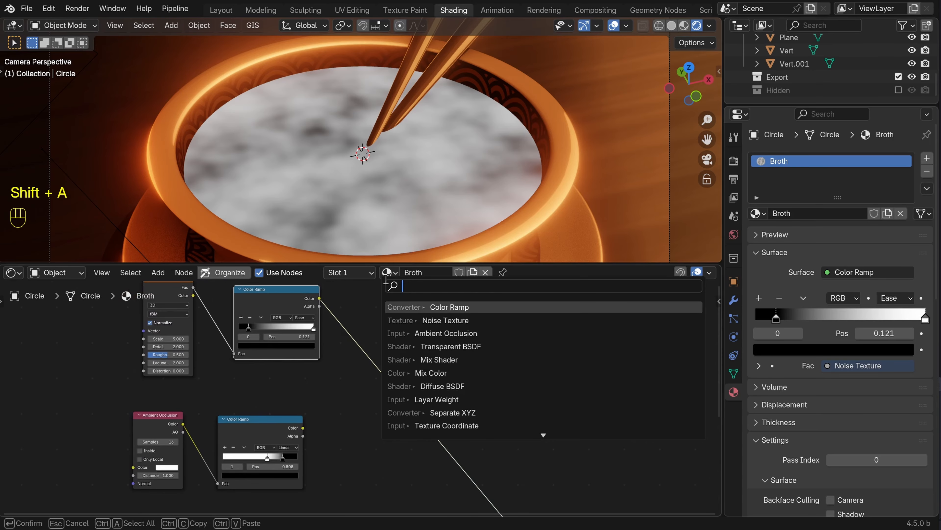
text(mix)
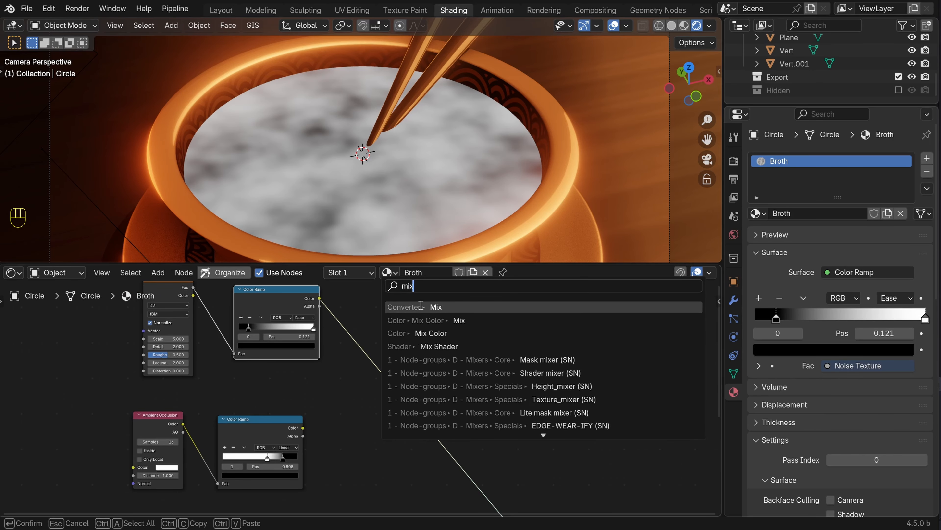
click(457, 332)
click(391, 354)
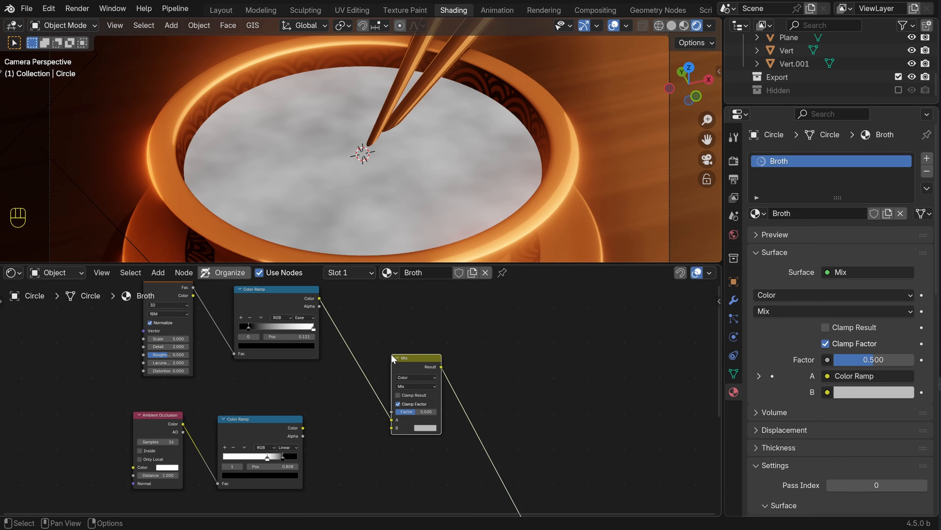
Reconnect the noise Color Ramp to the Mix node's Factor and connect the Ambient Occlusion Color Ramp's Color output to B
scroll(381, 410, up, 5)
drag(424, 424, 423, 406)
scroll(329, 422, down, 2)
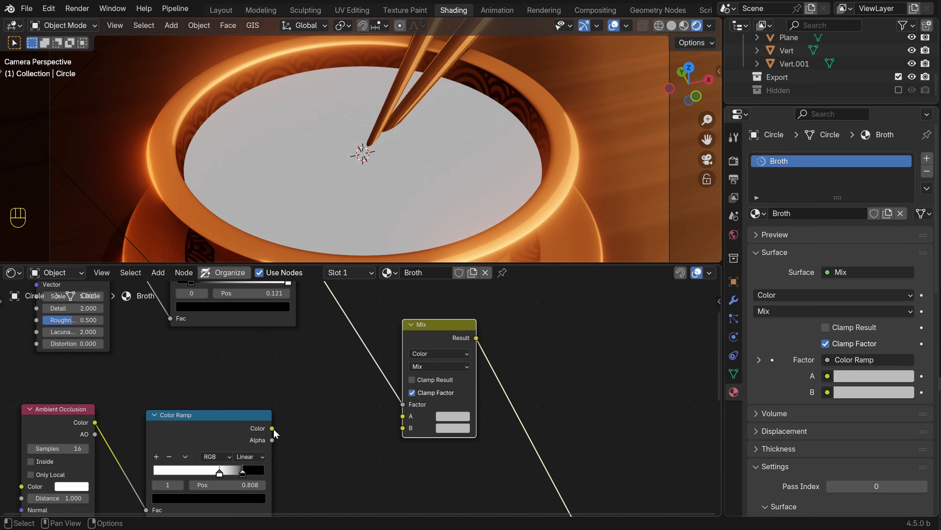
drag(273, 429, 398, 428)
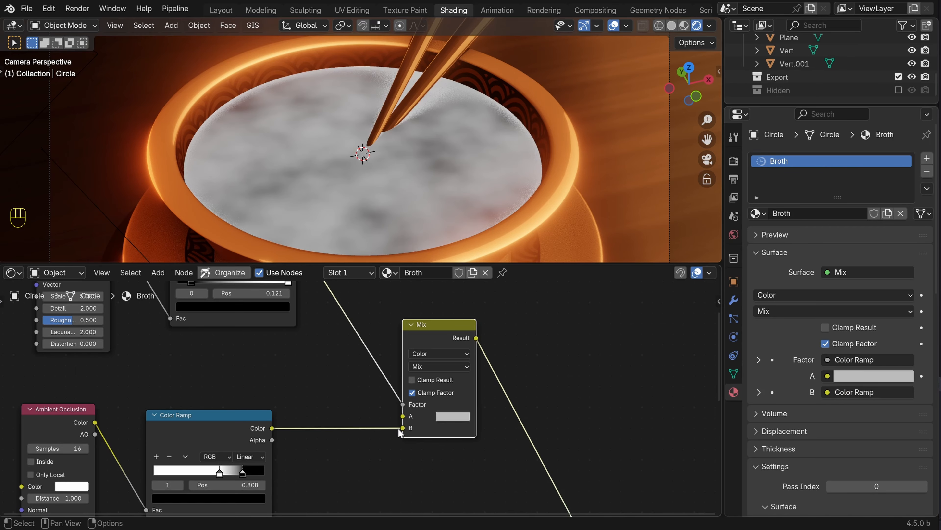
Set the Mix node's A color to black and check the broken-up mask around the rim and chopsticks
click(456, 417)
drag(531, 266, 531, 326)
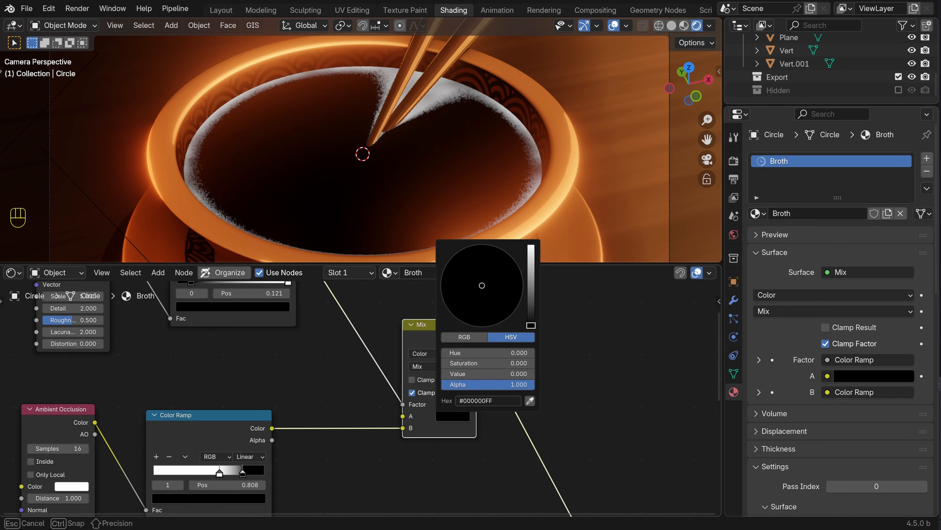
scroll(547, 167, up, 4)
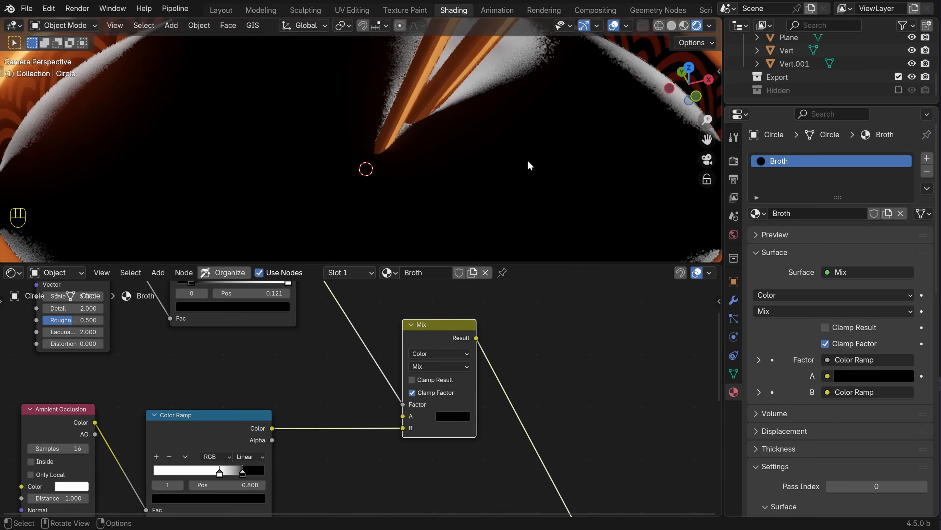
shift+middle_drag(635, 141, 399, 110)
scroll(520, 193, down, 4)
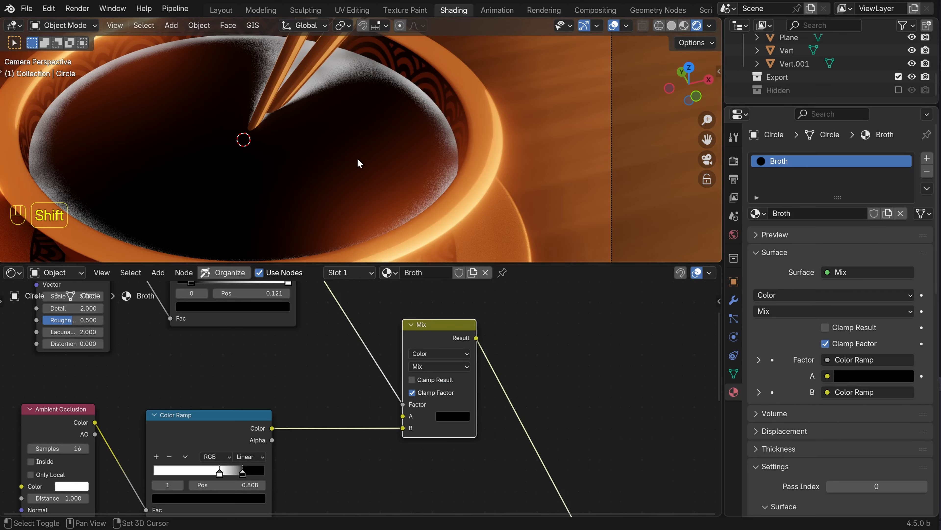
Try the noise Color Ramp's black stop at 0.331 and check the mask around the rim and chopsticks
shift+middle_drag(338, 120, 479, 184)
scroll(479, 183, up, 2)
shift+middle_drag(232, 197, 432, 91)
scroll(470, 163, down, 2)
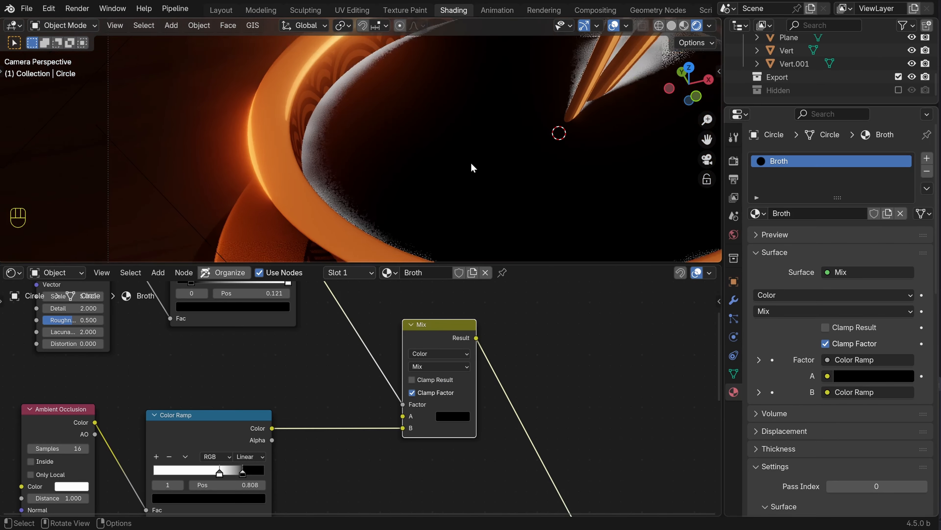
shift+middle_drag(526, 153, 355, 175)
scroll(356, 411, down, 5)
scroll(455, 461, up, 2)
mouse_move(318, 391)
middle_down()
mouse_move(455, 460)
mouse_move(351, 396)
middle_up()
scroll(455, 461, up, 4)
drag(335, 388, 375, 390)
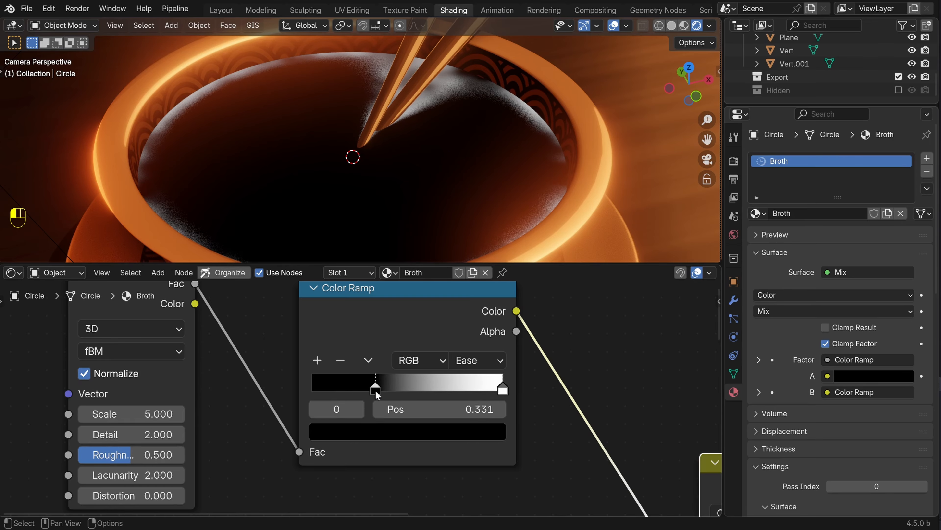
shift+middle_drag(280, 181, 298, 153)
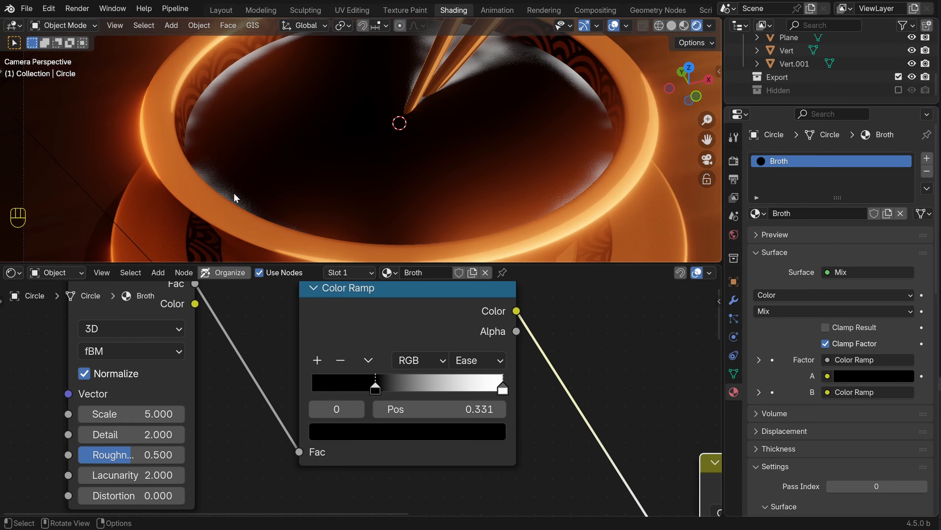
scroll(556, 129, down, 1)
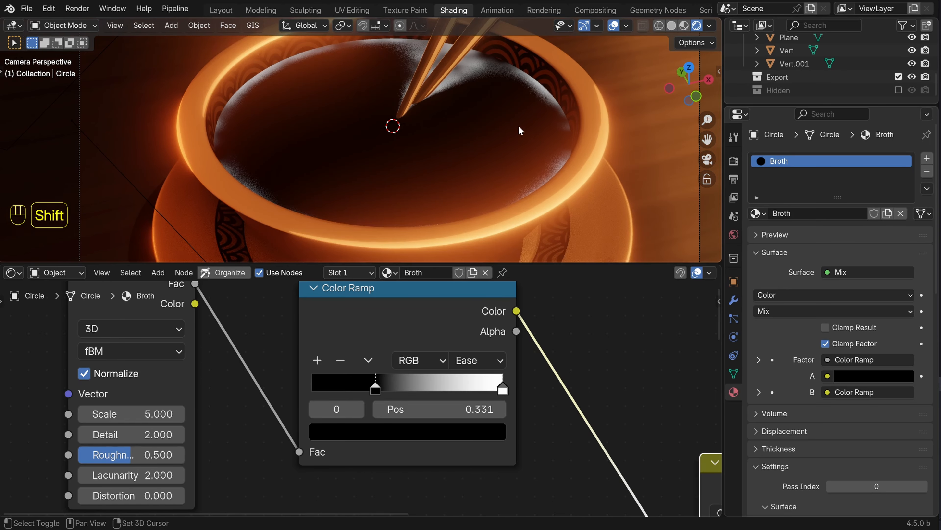
shift+middle_drag(519, 129, 515, 160)
Try the upper Noise Texture with a Scale of 5.300, in 4D, with W at 2.730
scroll(359, 398, down, 4)
scroll(377, 393, up, 2)
middle_drag(255, 424, 376, 424)
mouse_move(296, 410)
shift+mouse_down()
mouse_move(330, 410)
mouse_move(303, 412)
shift+mouse_up()
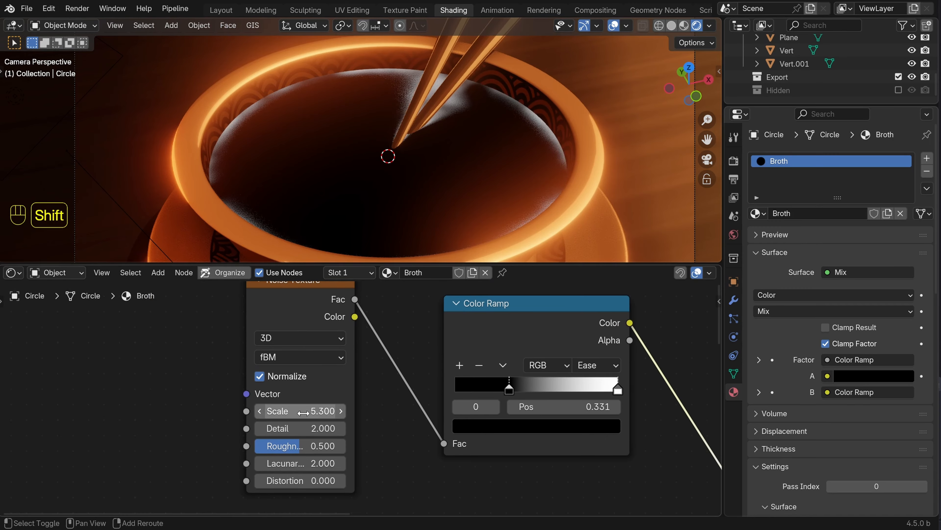
click(288, 337)
click(300, 428)
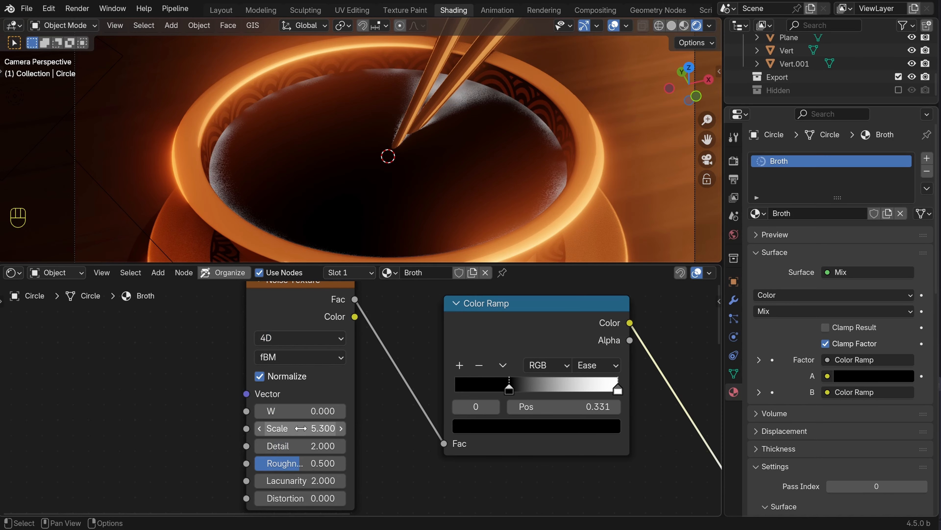
shift+drag(300, 410, 330, 410)
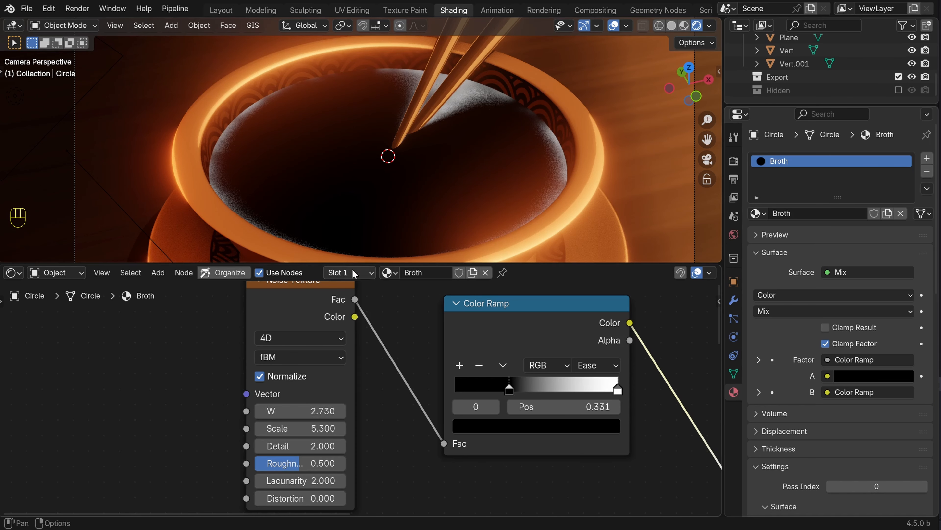
Undo the Noise Texture's W, 4D and Scale changes and the last move of the noise Color Ramp's black stop
key(ctrl+z)
key(ctrl+z)
key(ctrl+z)
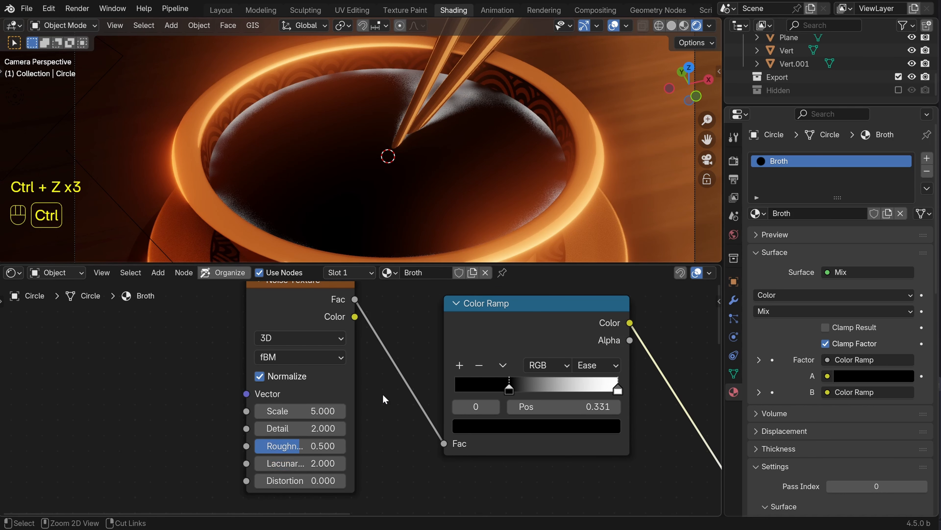
key(ctrl+z)
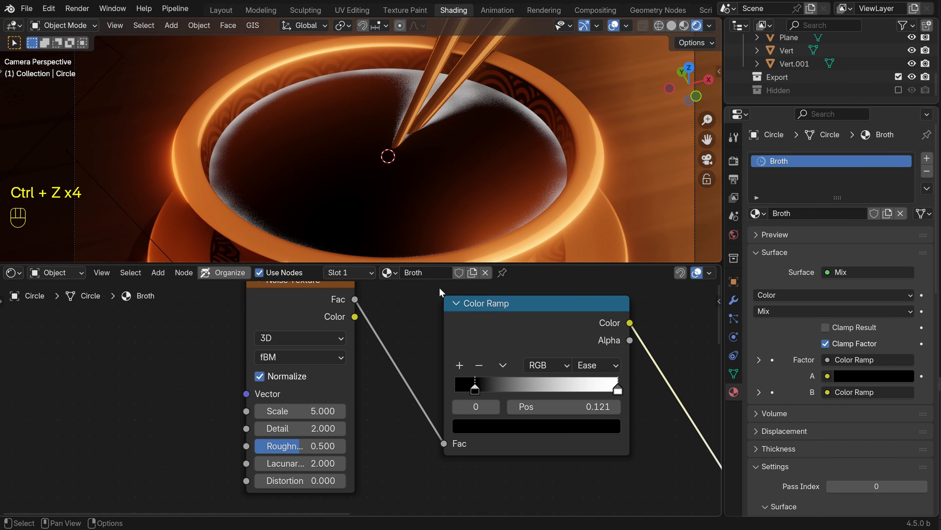
Move the upper noise and ambient occlusion mask nodes, with their Mix node, away from the shader nodes
scroll(386, 434, down, 4)
shift+middle_drag(467, 462, 347, 376)
scroll(358, 371, up, 2)
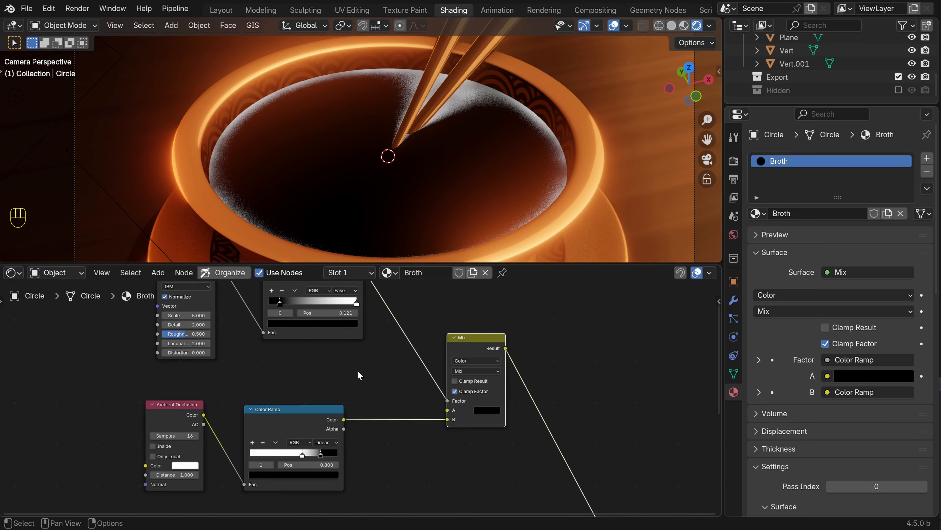
scroll(425, 401, down, 4)
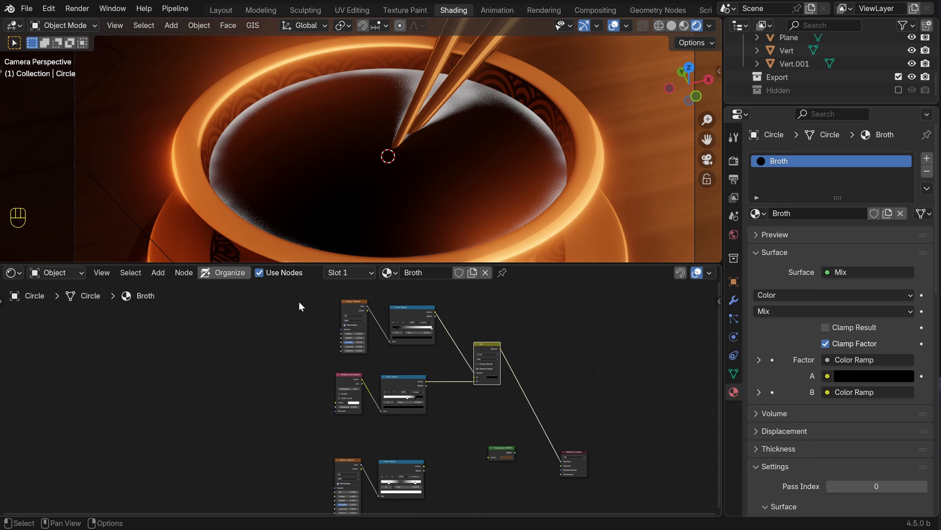
key(g)
click(450, 414)
click(450, 415)
Preview the lower noise Color Ramp on the broth surface
shift+middle_drag(418, 430, 387, 392)
scroll(427, 353, up, 4)
ctrl+shift+click(360, 438)
shift+middle_drag(360, 438, 415, 381)
scroll(416, 381, down, 2)
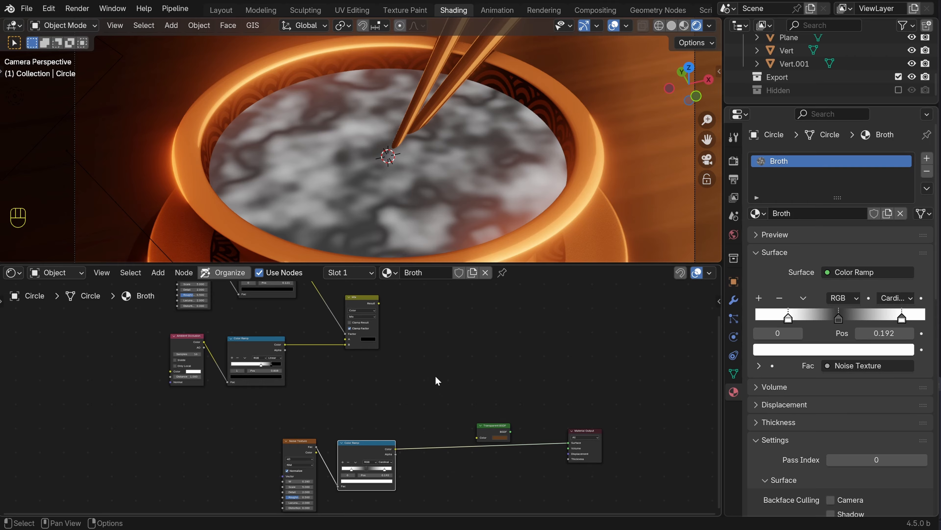
Add a second Mix Color node between the mask branches and the Transparent BSDF
key(shift+a)
click(394, 277)
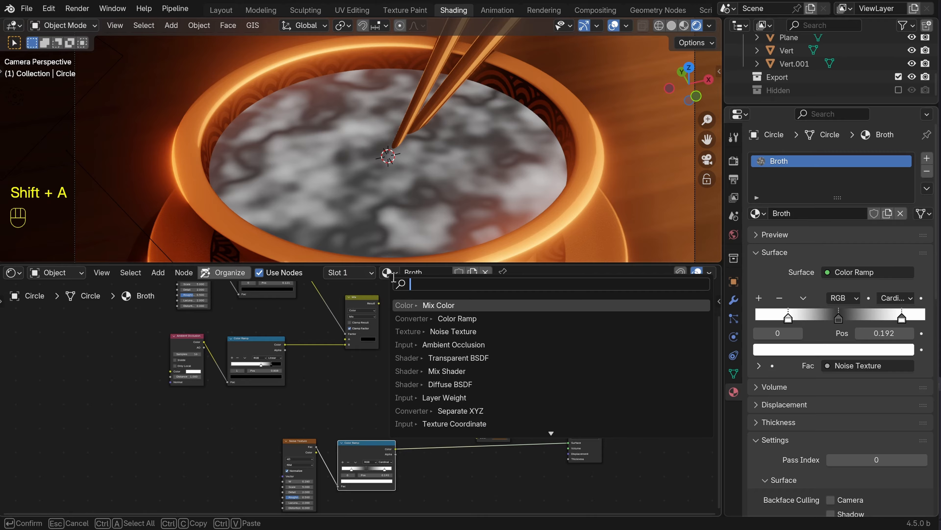
text(mix)
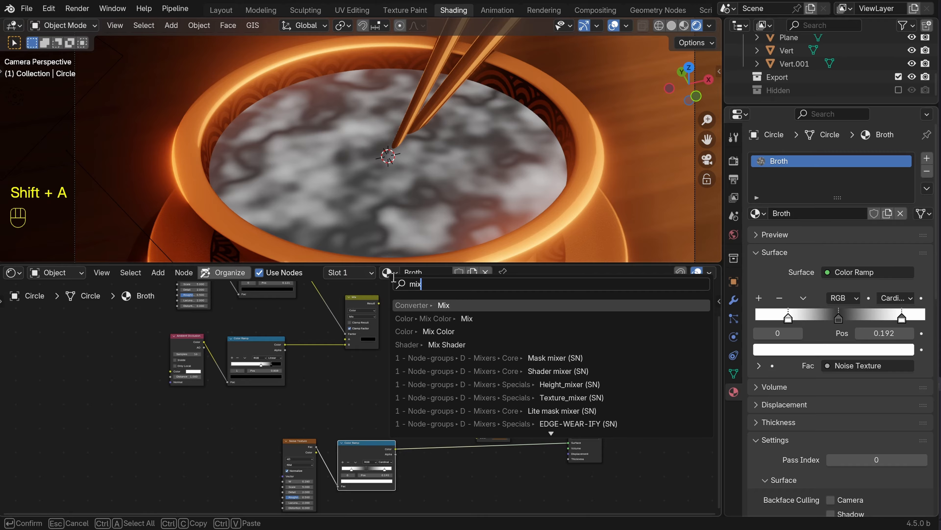
click(434, 328)
click(431, 351)
Connect the first Mix node's Result to the new Mix node's A and the lower Color Ramp's Color to B
scroll(396, 330, up, 1)
middle_drag(396, 330, 395, 354)
drag(383, 301, 400, 352)
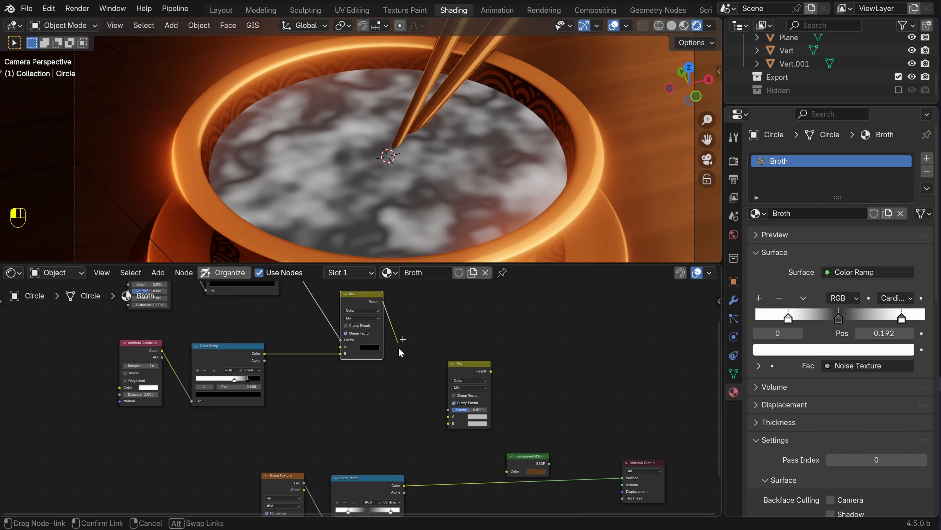
drag(447, 417, 448, 417)
shift+middle_drag(415, 452, 381, 358)
scroll(380, 393, up, 3)
shift+middle_drag(376, 393, 356, 433)
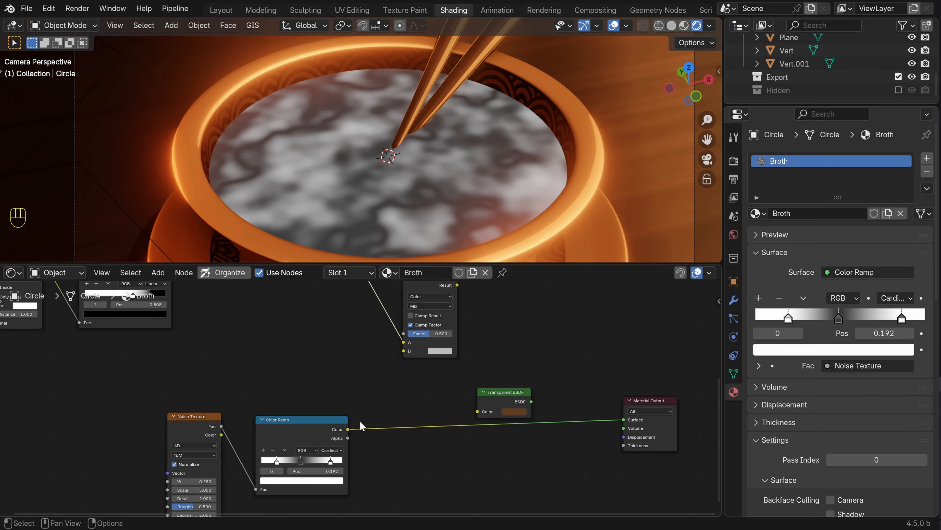
drag(349, 429, 404, 354)
Set the new Mix node's Factor to 1.000 and its blending mode to Screen, and preview it on the broth
shift+middle_drag(425, 369, 397, 456)
scroll(397, 436, up, 5)
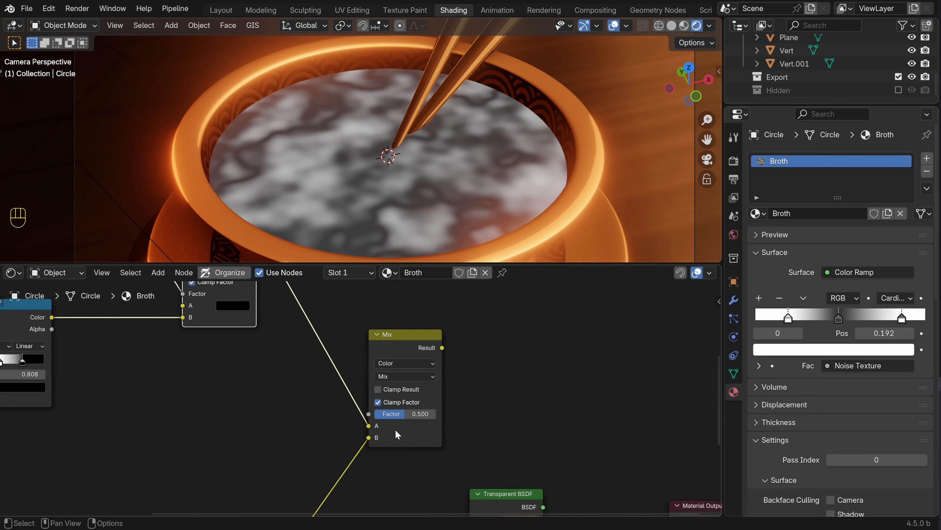
click(416, 374)
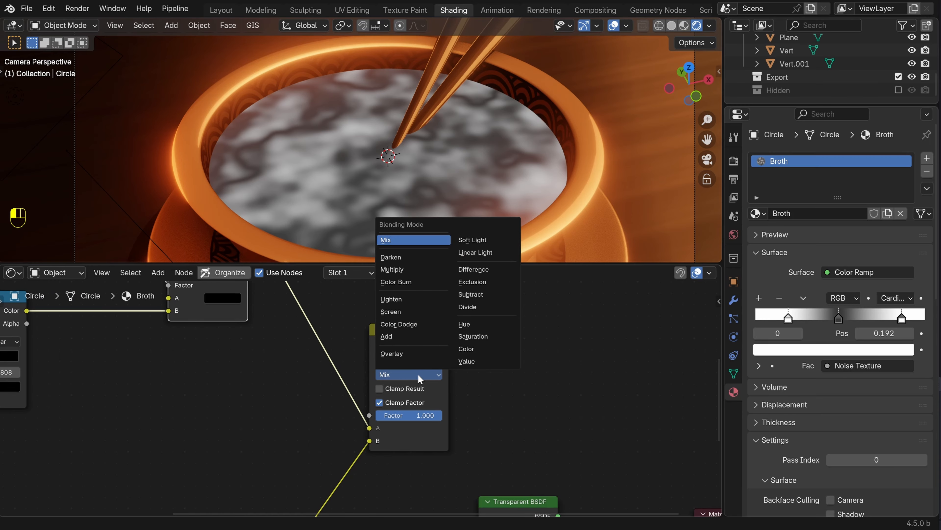
click(408, 311)
scroll(469, 408, down, 3)
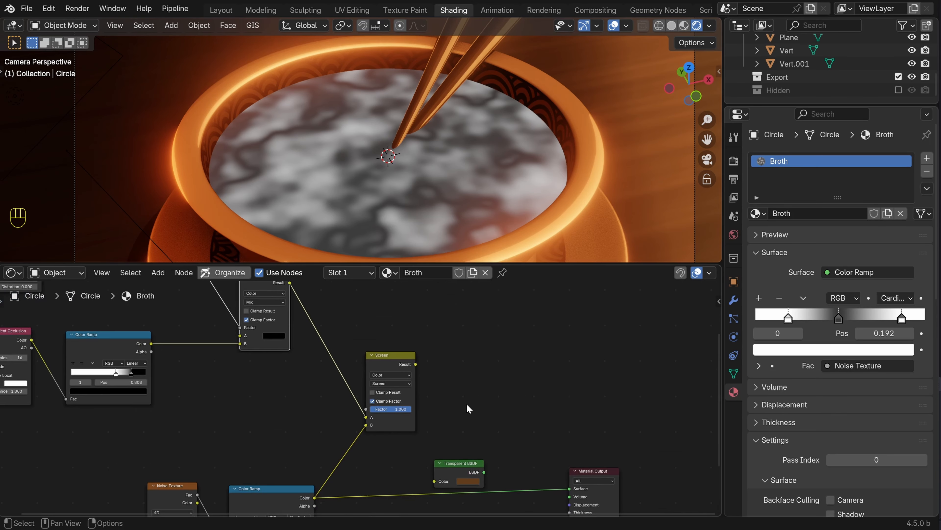
ctrl+shift+click(391, 362)
Examine the screened mask on the broth around the rim and chopsticks
scroll(440, 144, up, 5)
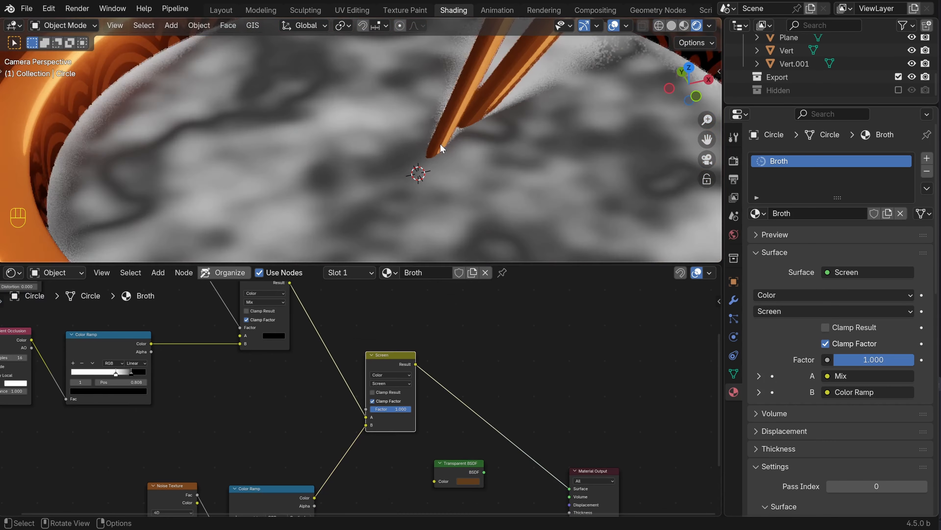
shift+middle_drag(493, 105, 366, 178)
scroll(603, 204, down, 3)
shift+middle_drag(252, 183, 396, 167)
scroll(408, 66, up, 3)
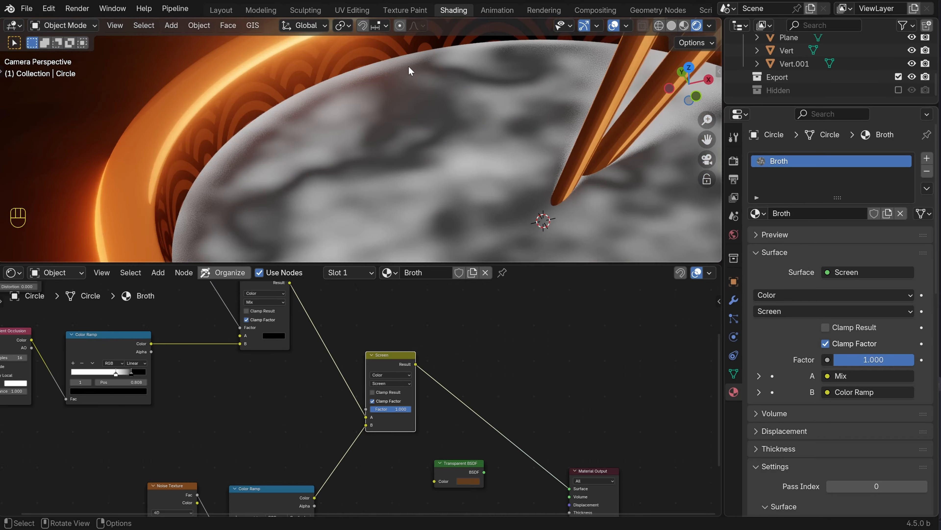
scroll(362, 140, down, 5)
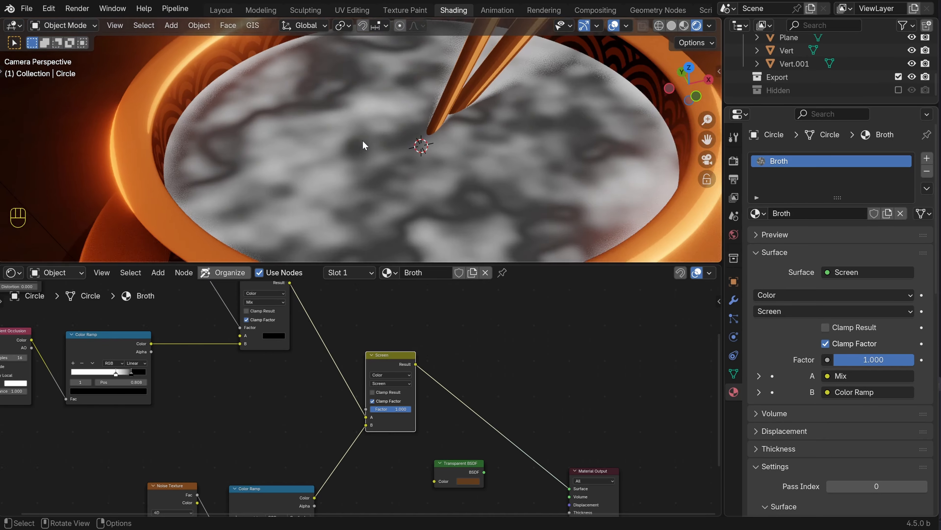
scroll(400, 157, up, 6)
scroll(470, 396, down, 2)
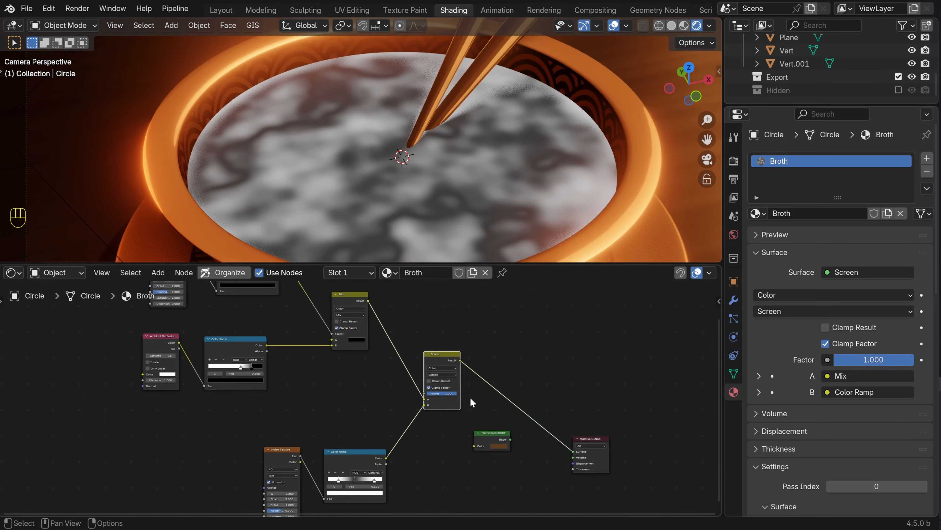
Move the mask nodes farther from the Material Output and place the Transparent BSDF above the output link
scroll(356, 398, down, 5)
drag(193, 305, 415, 446)
key(g)
click(362, 441)
scroll(354, 402, up, 5)
scroll(468, 304, up, 5)
drag(511, 347, 517, 320)
middle_drag(378, 375, 305, 391)
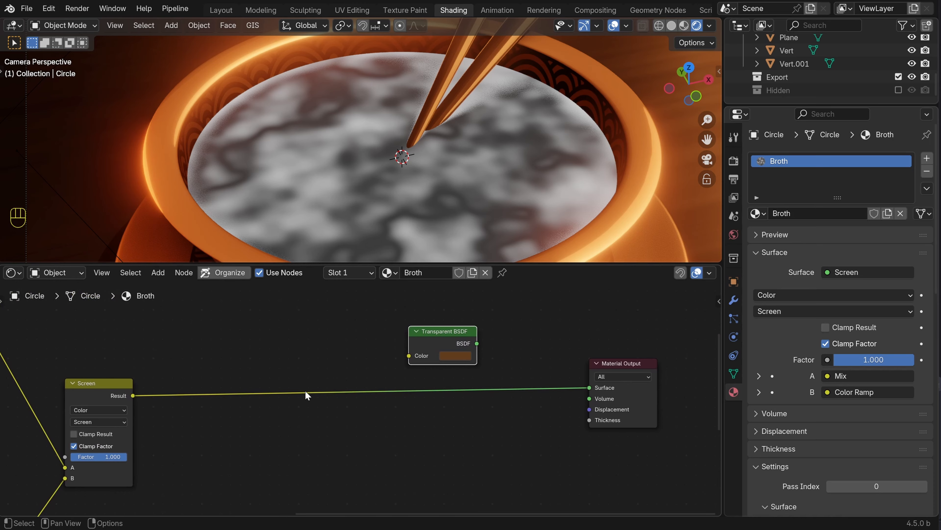
Compare previews of the Transparent BSDF and the Screen mask, leaving the Transparent BSDF connected to the Material Output
ctrl+shift+click(443, 341)
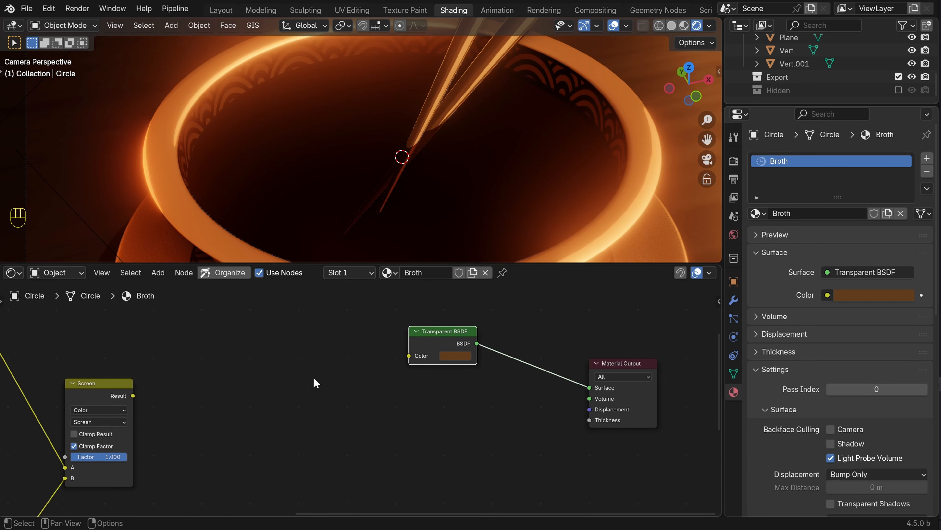
ctrl+shift+click(111, 387)
ctrl+shift+click(438, 336)
Insert a Mix Shader between the Transparent BSDF and Material Output, and shift the Transparent BSDF back for room
key(shift+a)
click(430, 276)
text(mi)
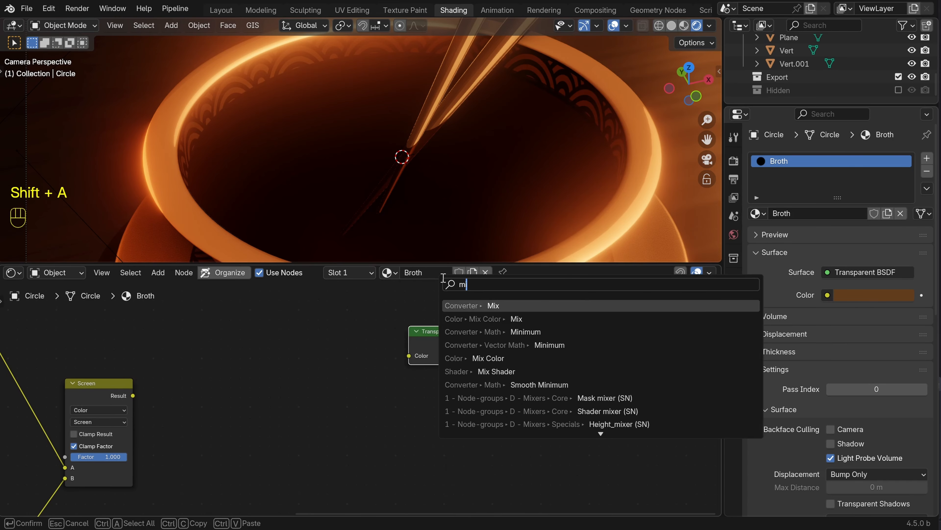
text(x)
click(495, 345)
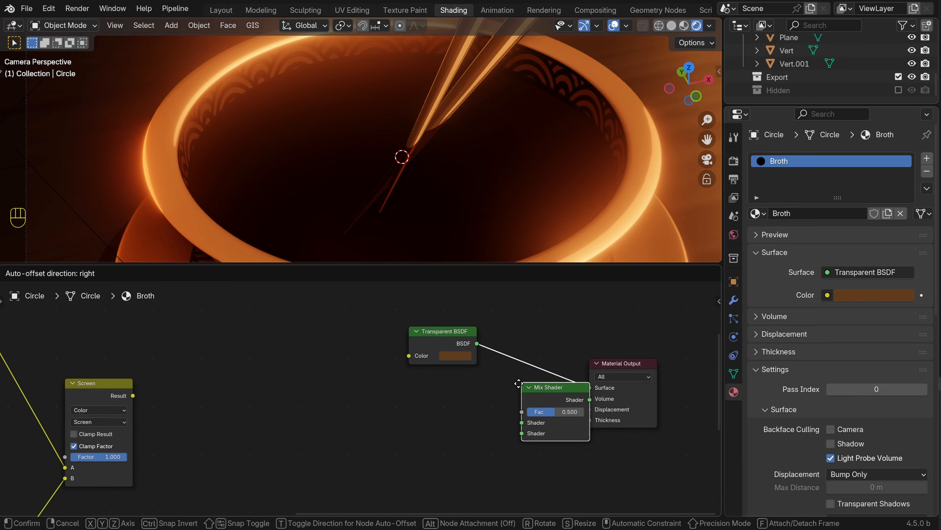
click(496, 371)
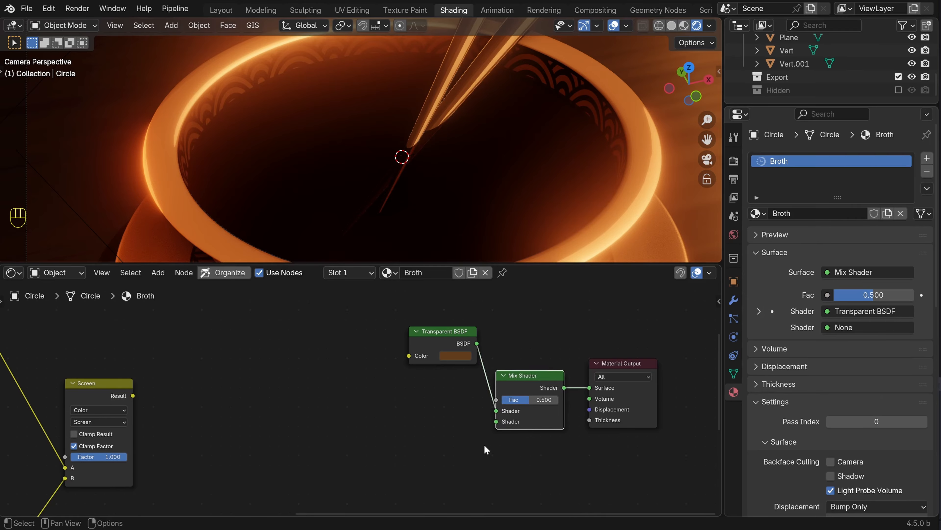
drag(449, 342, 417, 351)
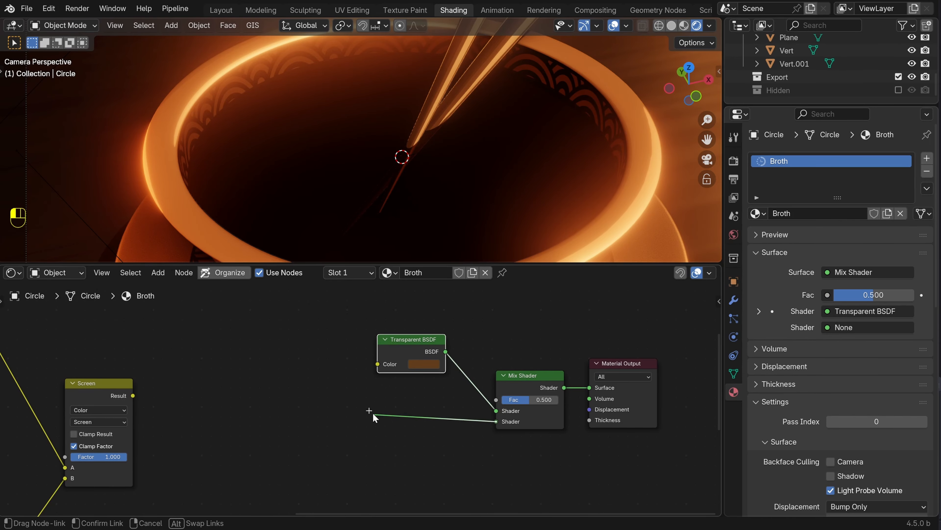
Add a Color Ramp node between the Screen node and the Mix Shader
drag(369, 434, 368, 430)
key(shift+a)
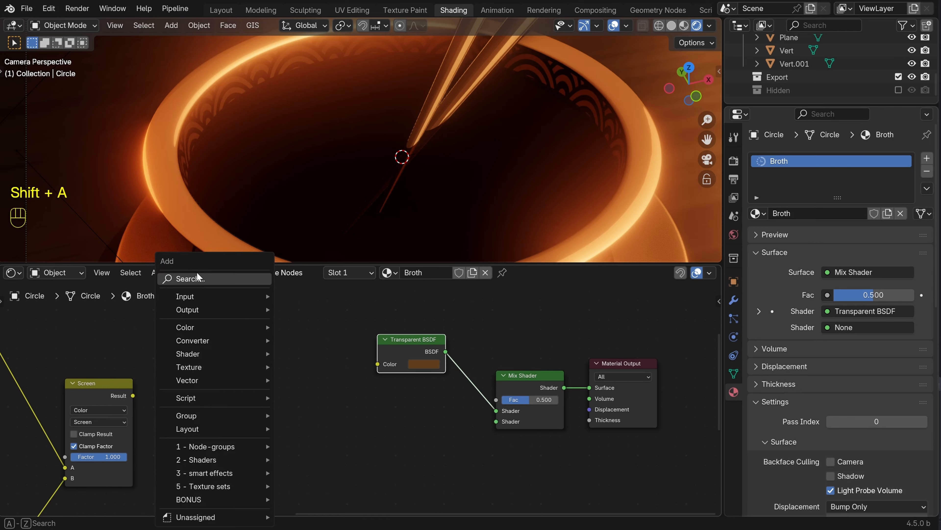
text(colo)
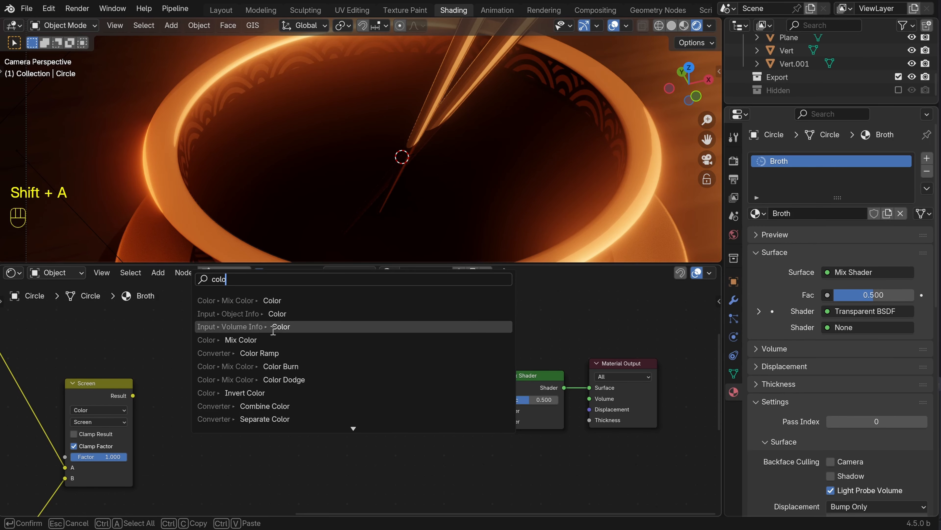
click(237, 353)
click(225, 396)
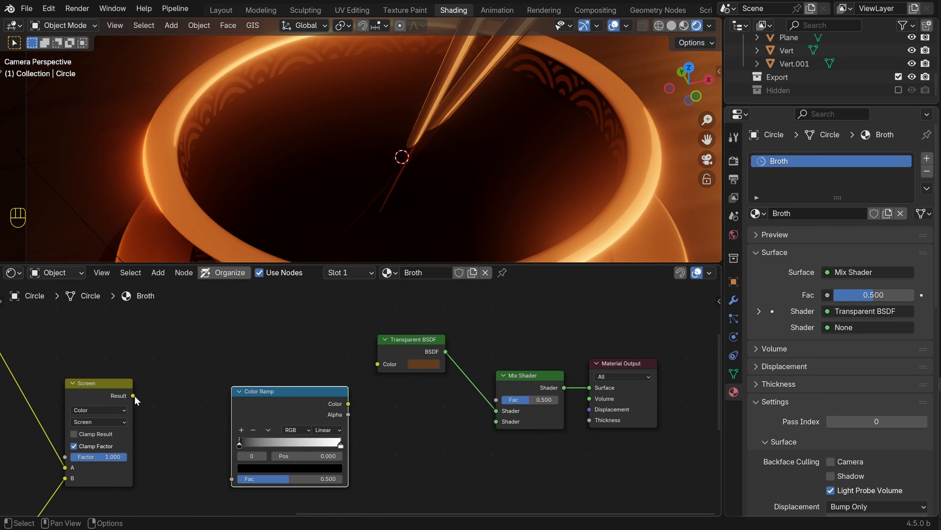
Connect the Screen Result to the new Color Ramp's Fac and its Color to the Mix Shader's second Shader input
drag(134, 396, 233, 479)
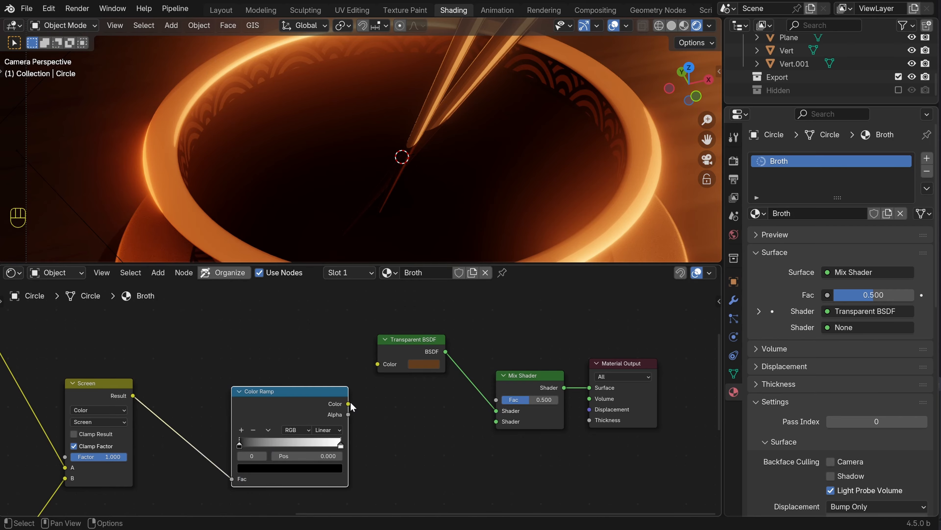
drag(349, 404, 403, 453)
drag(501, 423, 499, 423)
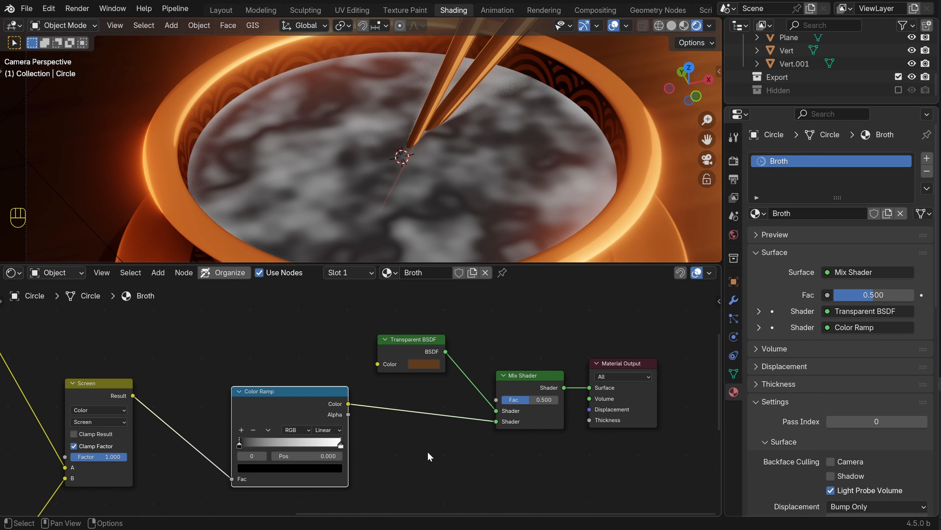
scroll(397, 199, up, 3)
scroll(442, 211, down, 3)
scroll(527, 481, up, 3)
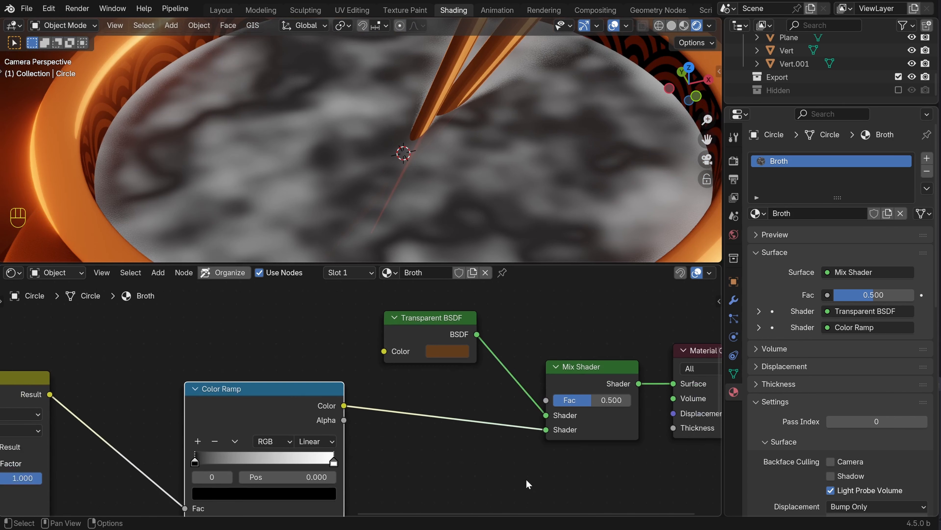
Set the Mix Shader's Fac to about 0.132 so the Color Ramp blends only faintly over the Transparent BSDF
drag(385, 392, 365, 391)
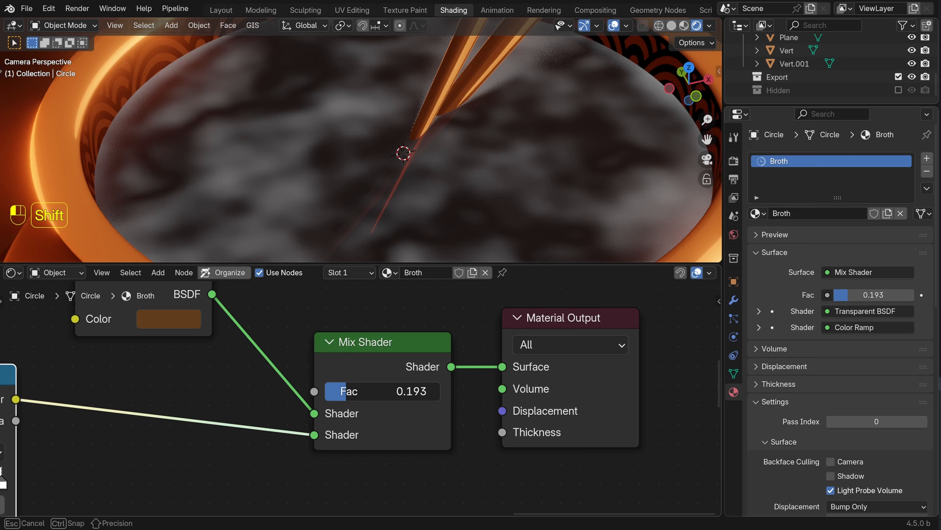
drag(338, 391, 338, 391)
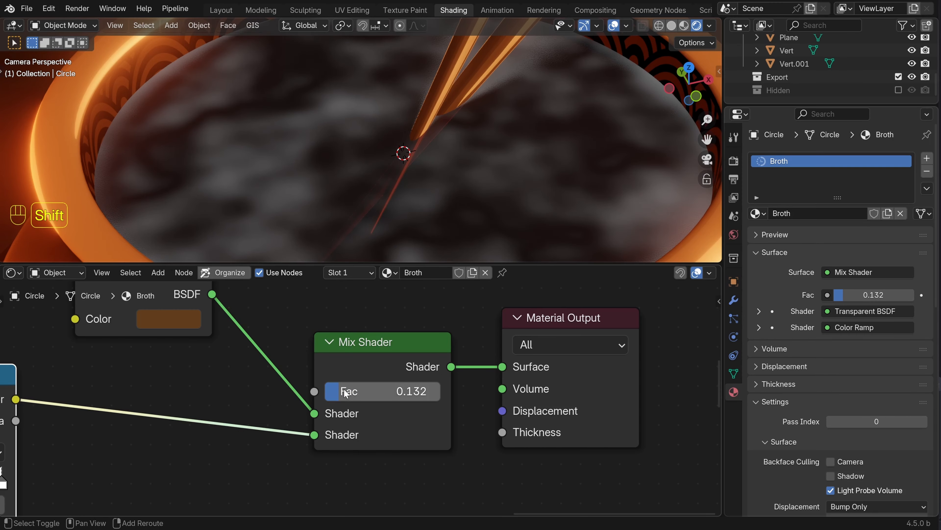
scroll(440, 201, up, 4)
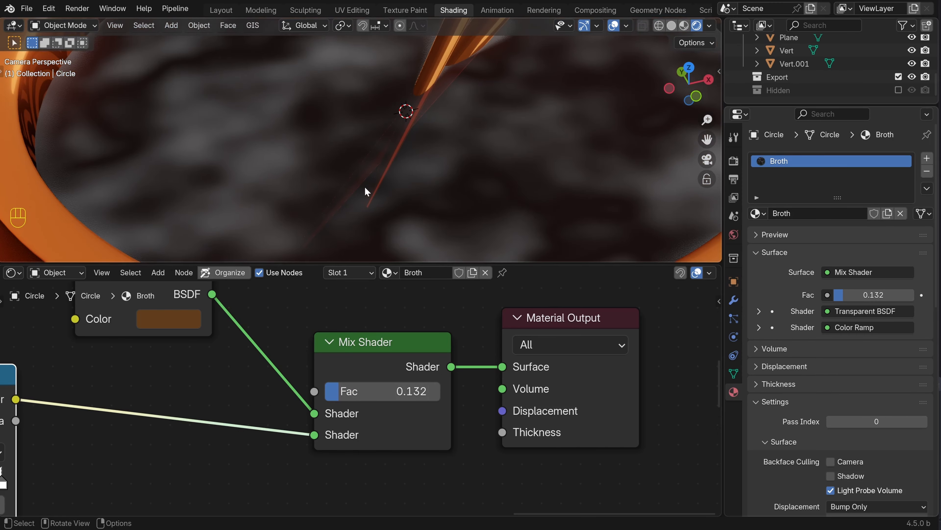
scroll(437, 102, down, 4)
scroll(504, 437, down, 3)
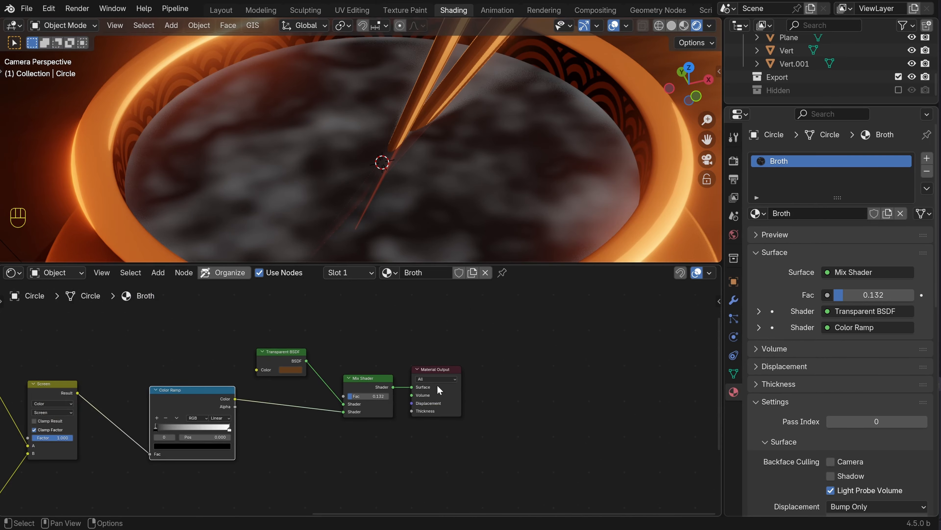
Set the Value of the first color stop to 2.000 in the Color Ramp that feeds the Mix Shader
scroll(410, 140, down, 2)
scroll(410, 140, up, 4)
shift+middle_drag(411, 195, 441, 153)
shift+middle_drag(256, 473, 474, 435)
scroll(475, 435, up, 3)
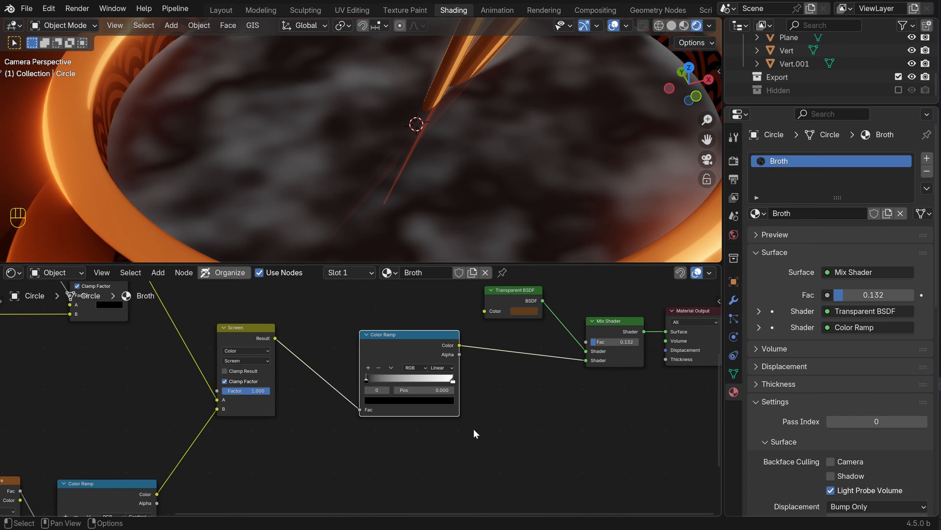
shift+middle_drag(481, 389, 512, 455)
scroll(511, 454, up, 1)
shift+middle_drag(544, 418, 539, 391)
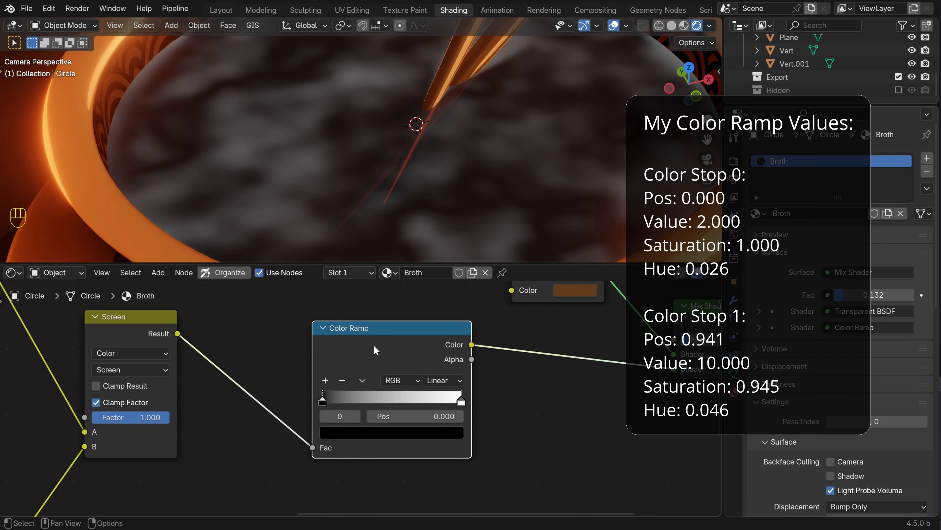
click(369, 433)
click(378, 379)
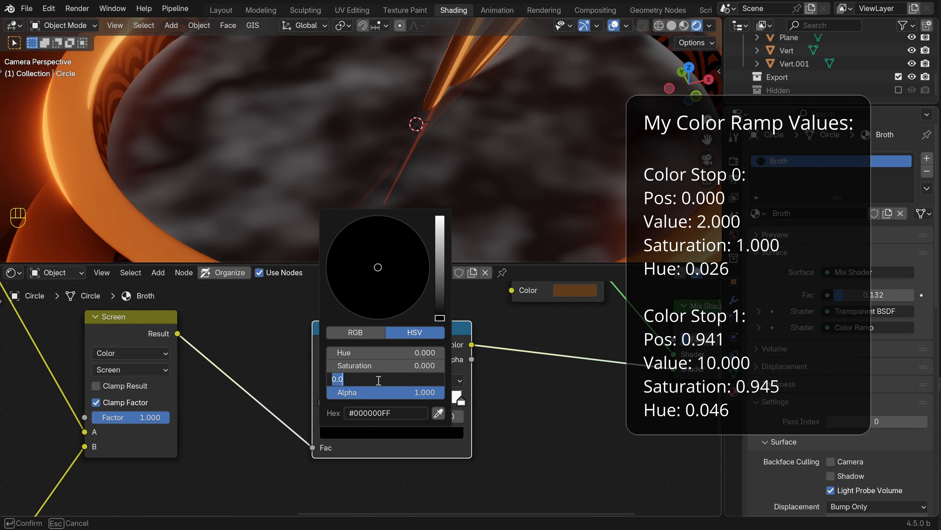
key(Return)
Give the first color stop a Saturation of 1.000 and a Hue of 0.026
click(360, 366)
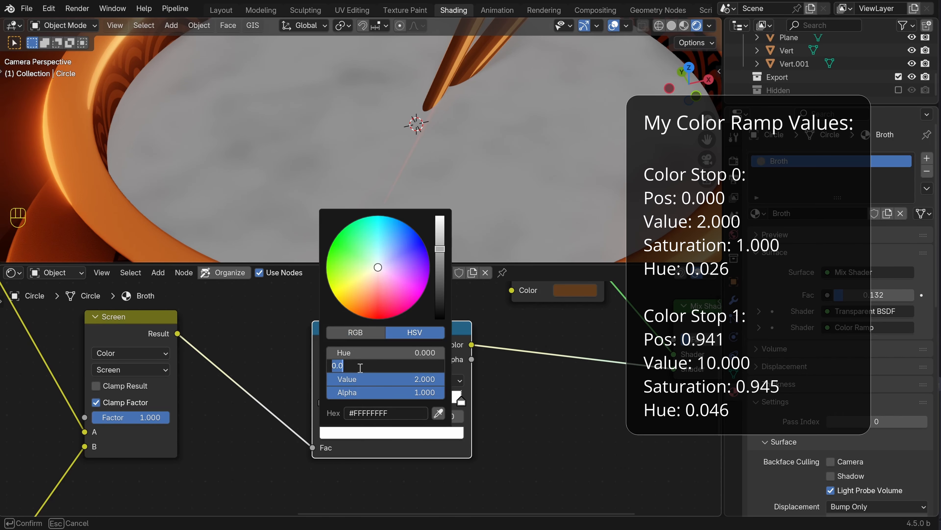
text(1)
key(Return)
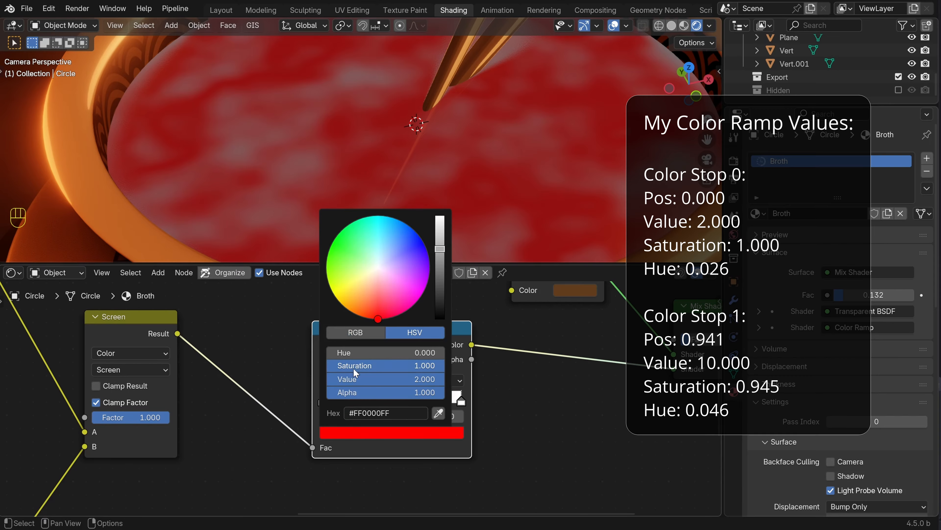
click(373, 354)
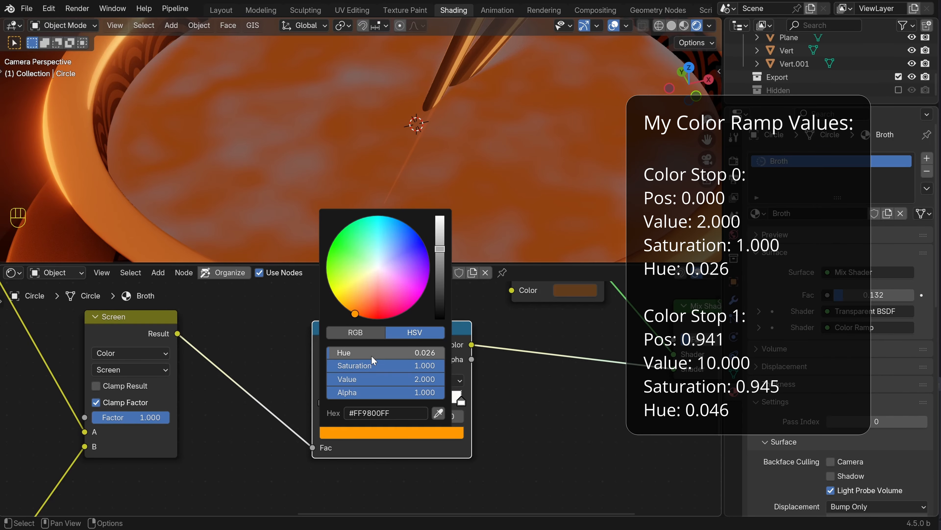
scroll(434, 158, down, 4)
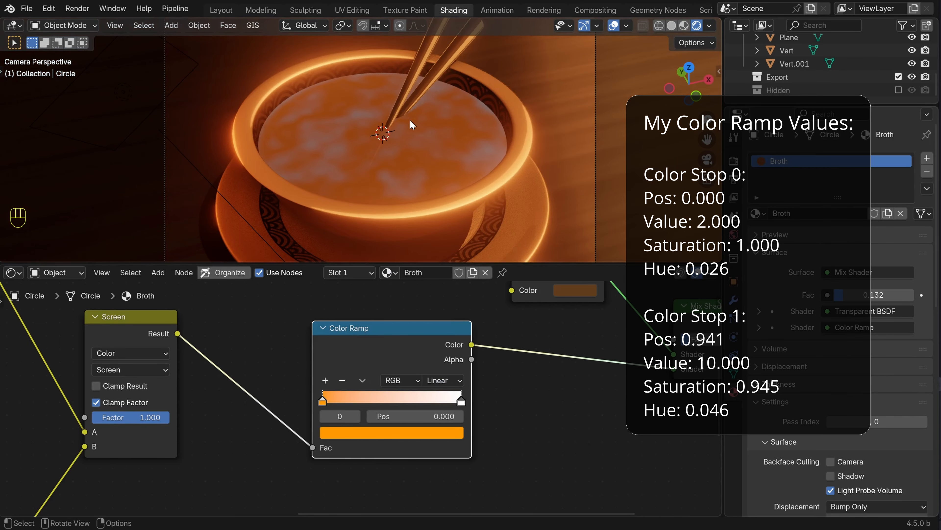
scroll(412, 124, up, 2)
Move the white end stop of the Color Ramp to position 0.941
click(462, 401)
scroll(460, 404, up, 4)
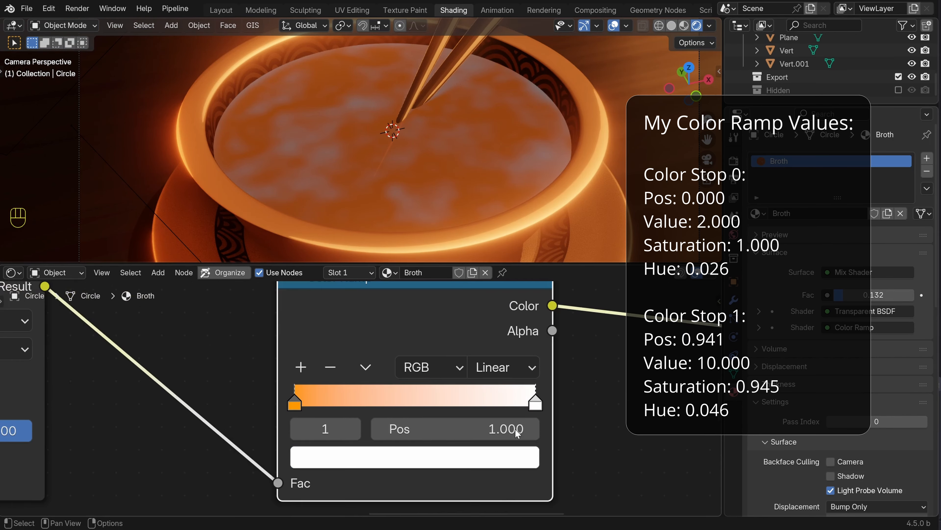
drag(583, 408, 564, 417)
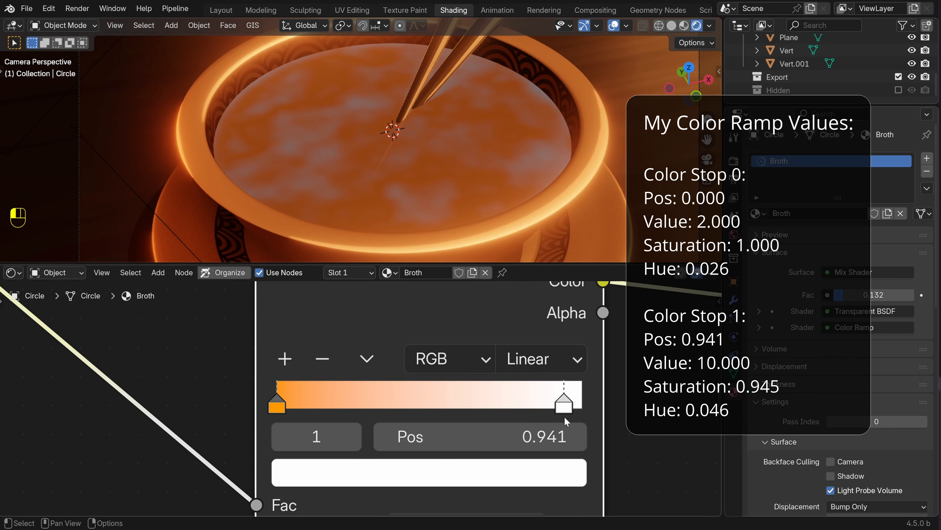
Set the end stop's color to Value 10.000 and Saturation 0.945
click(426, 470)
click(389, 391)
text(1)
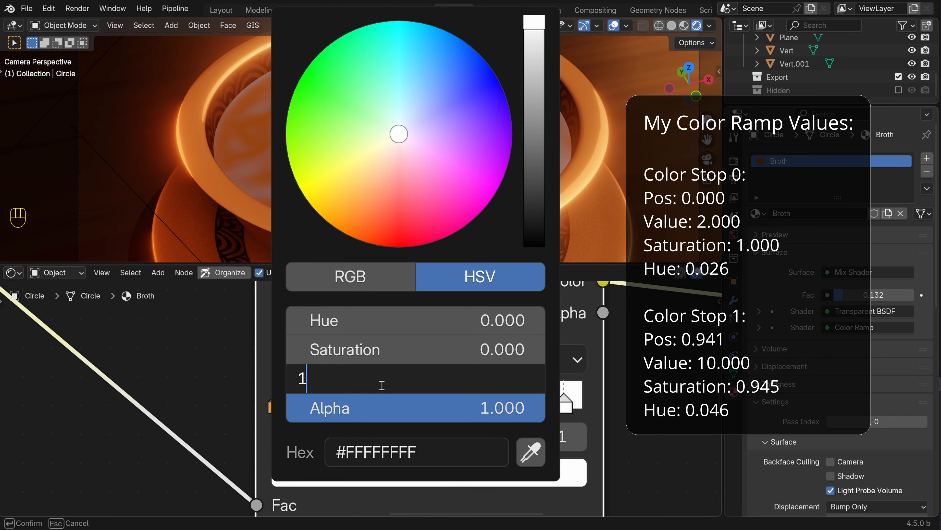
text(0)
key(Return)
click(416, 355)
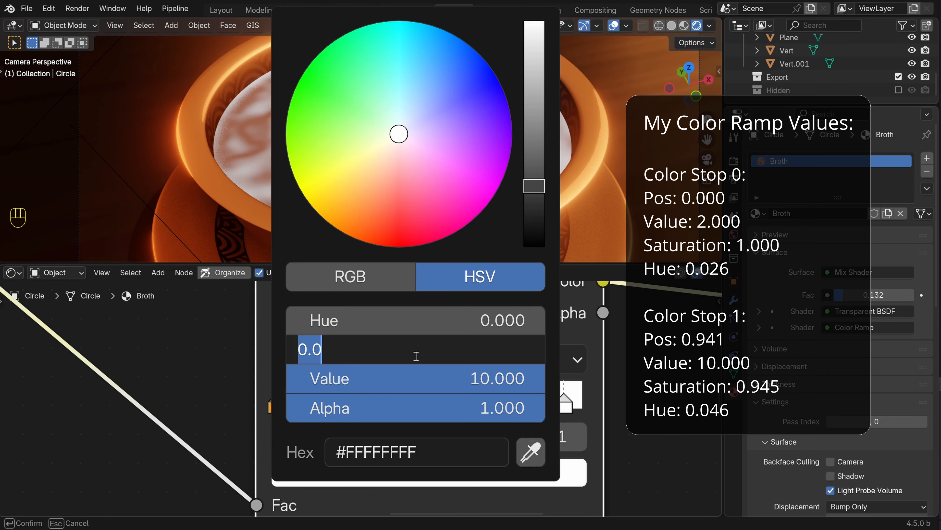
key(BackSpace)
text(.945)
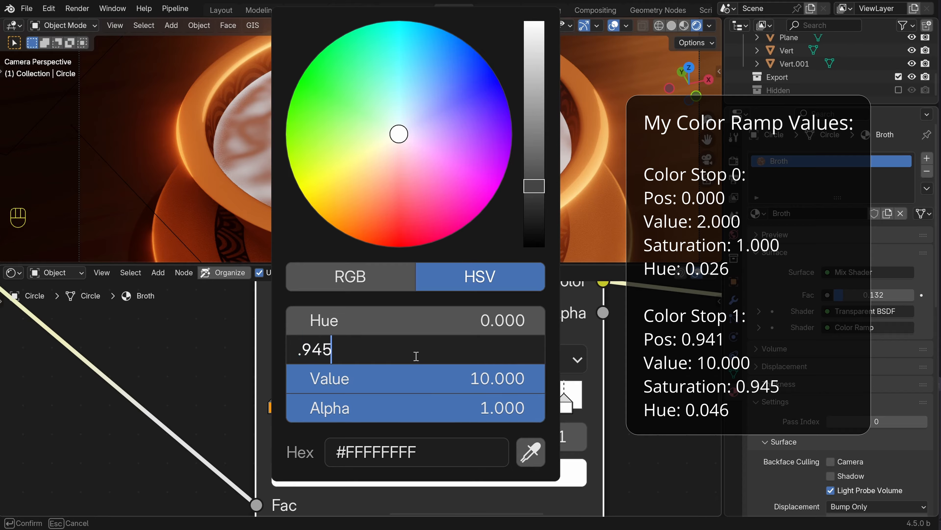
key(Return)
Set the end stop's Hue to 0.046 and check the broth in the camera view
click(414, 320)
text(0.04)
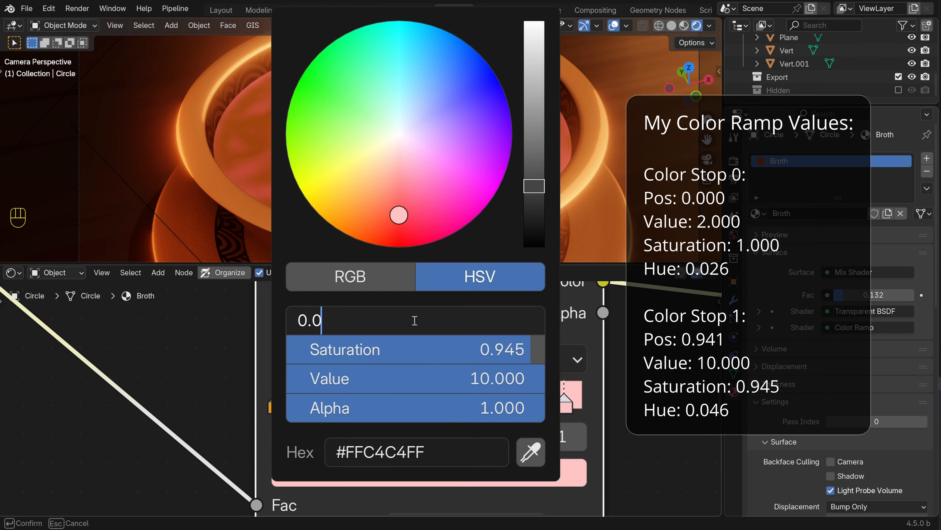
text(6)
key(Return)
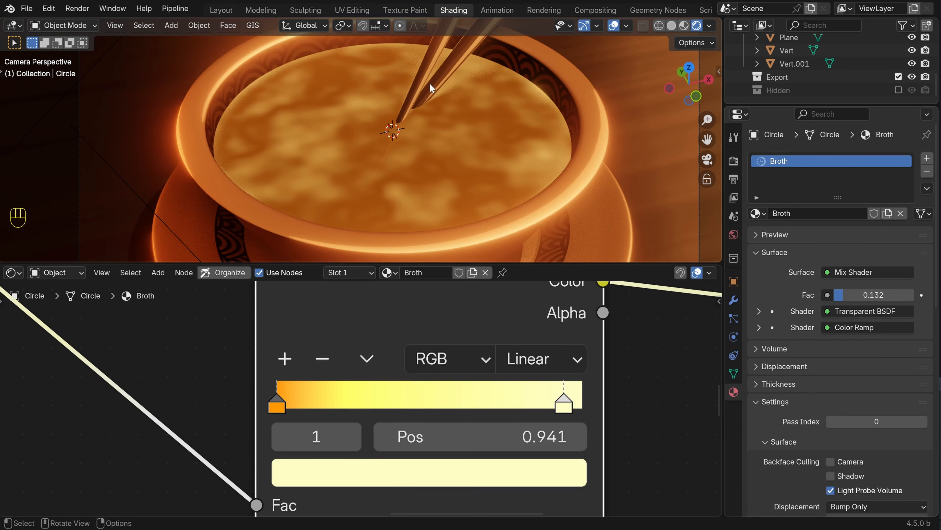
scroll(496, 141, down, 3)
scroll(449, 143, up, 3)
scroll(449, 142, down, 1)
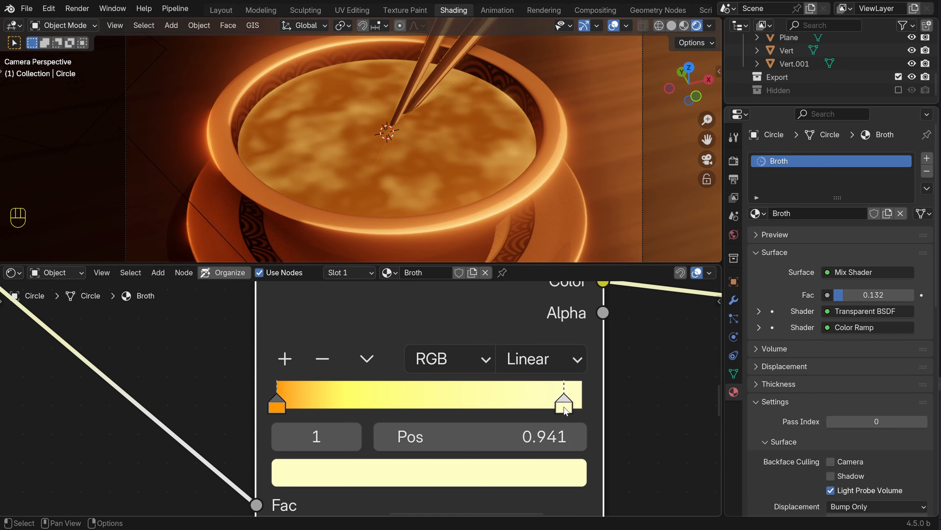
Try a Value of 15 for the end stop's color, and undo the change
click(523, 471)
click(446, 378)
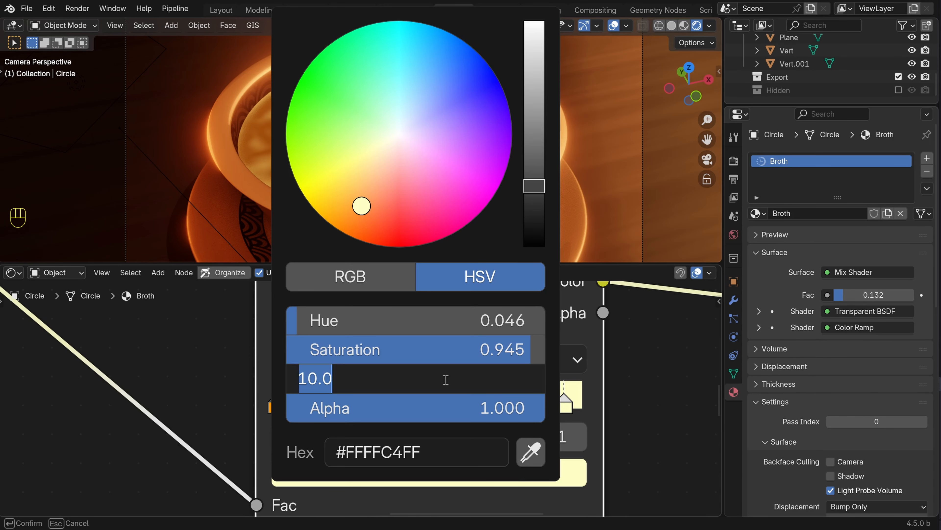
text(15)
key(Return)
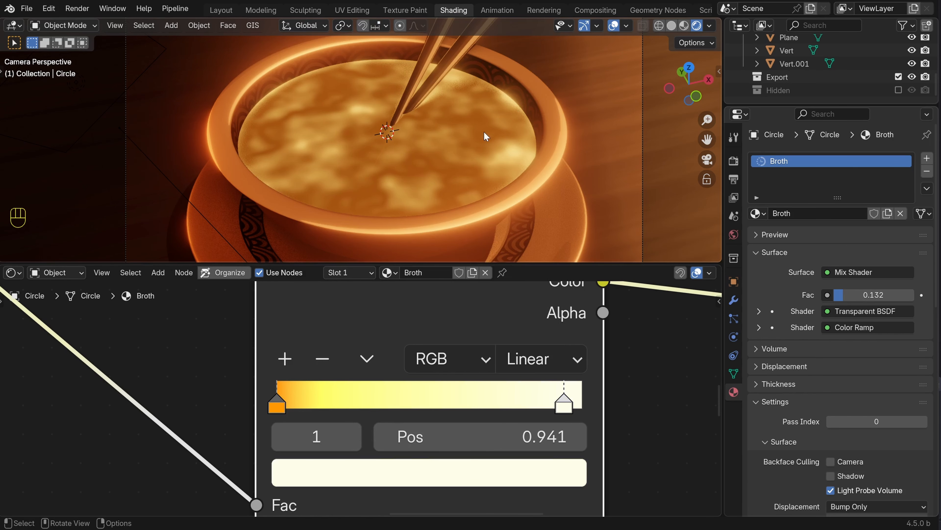
key(ctrl+z)
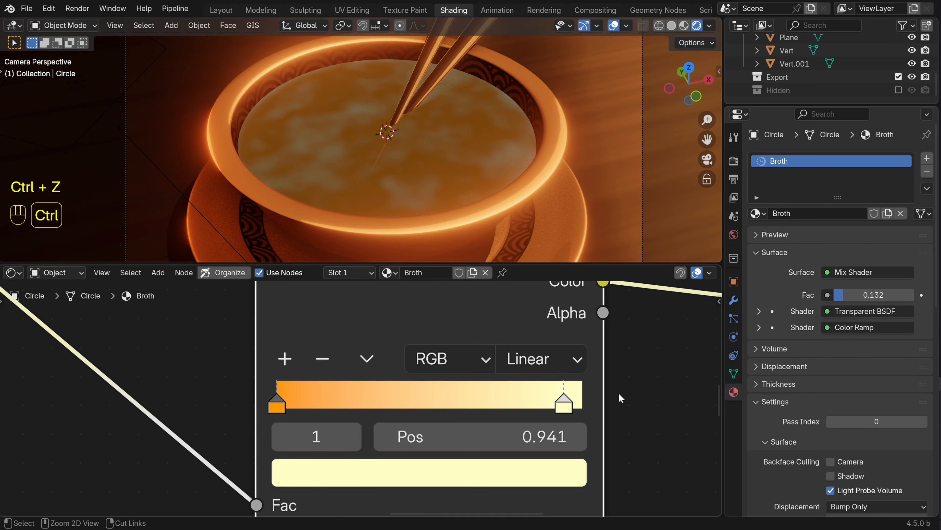
key(ctrl+z)
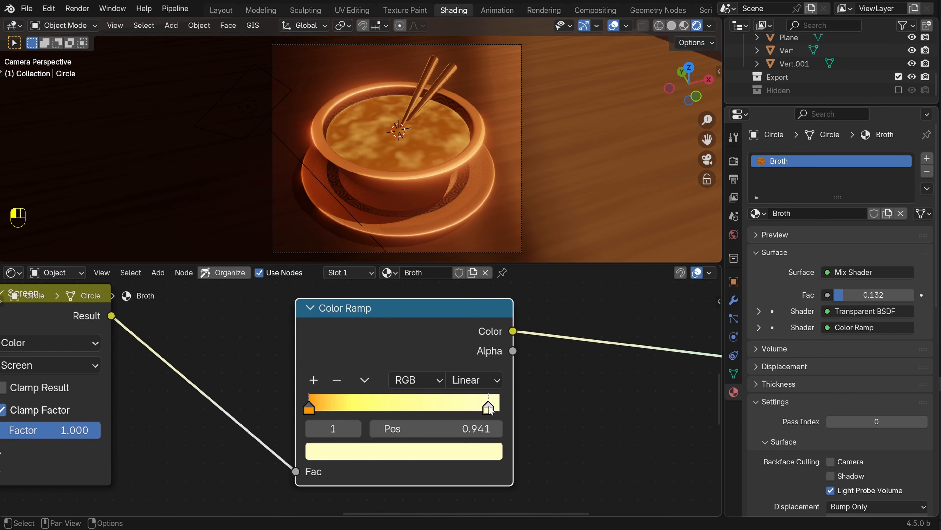
mouse_move(489, 408)
mouse_down()
mouse_move(329, 410)
mouse_move(482, 418)
mouse_up()
scroll(488, 155, up, 3)
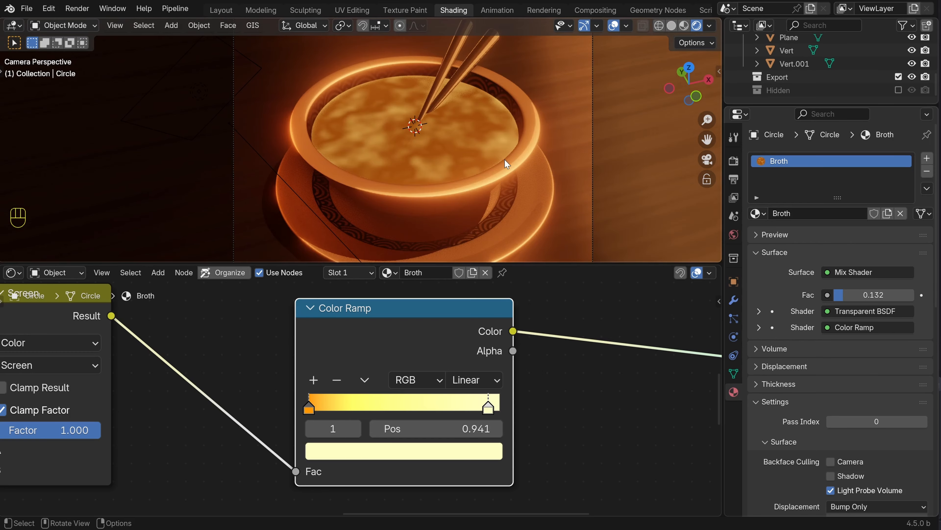
scroll(507, 164, up, 3)
scroll(508, 163, down, 5)
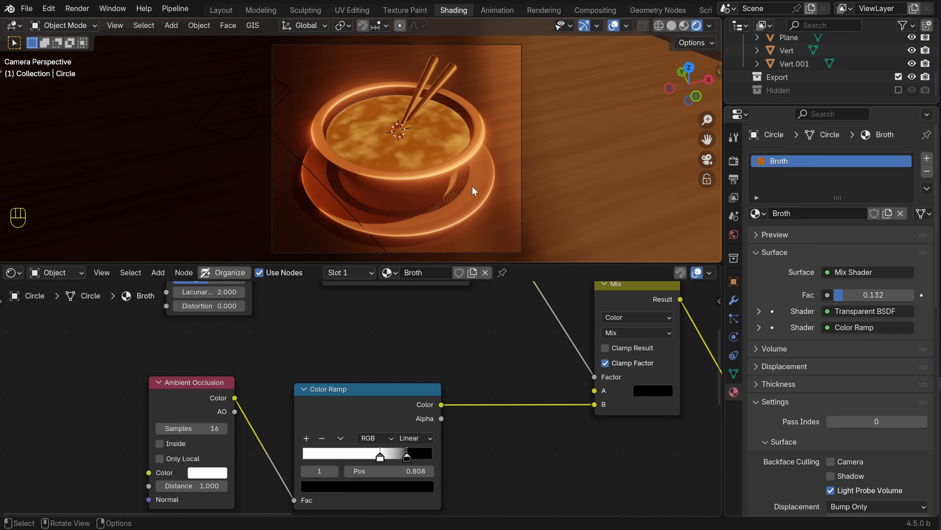
Add a Bézier curve to the scene with a radius of 0.1 m
key(shift+a)
mouse_move(471, 173)
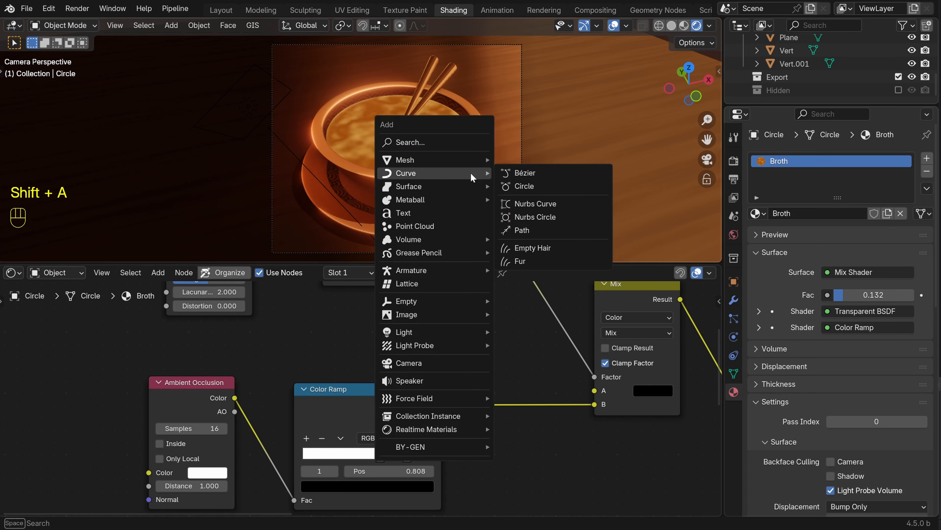
click(540, 173)
scroll(442, 125, down, 5)
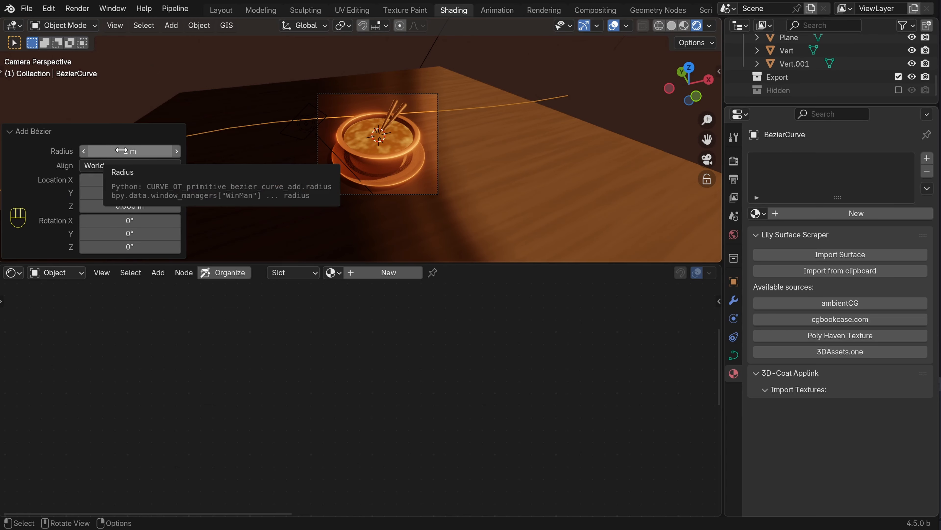
mouse_move(374, 147)
middle_down()
mouse_move(413, 139)
mouse_move(357, 164)
mouse_move(374, 156)
middle_up()
scroll(400, 133, down, 6)
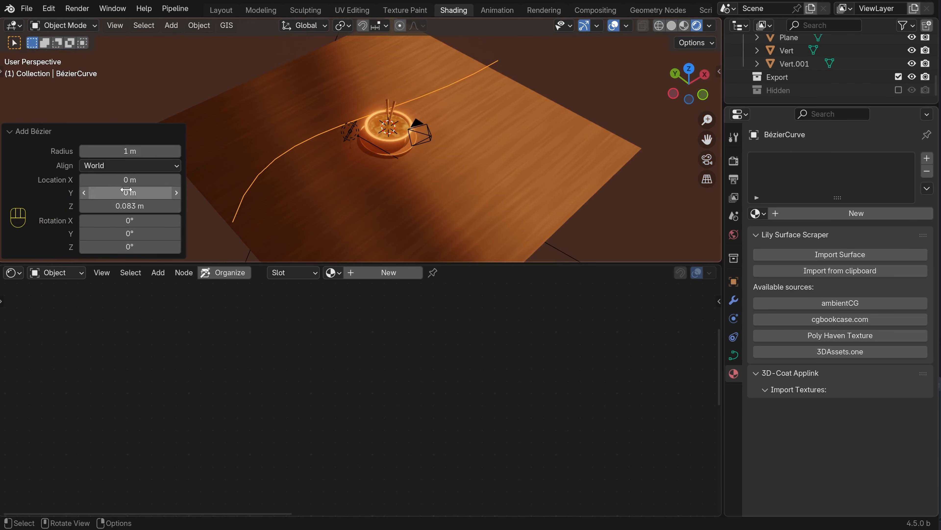
click(132, 152)
text(0.1)
key(Return)
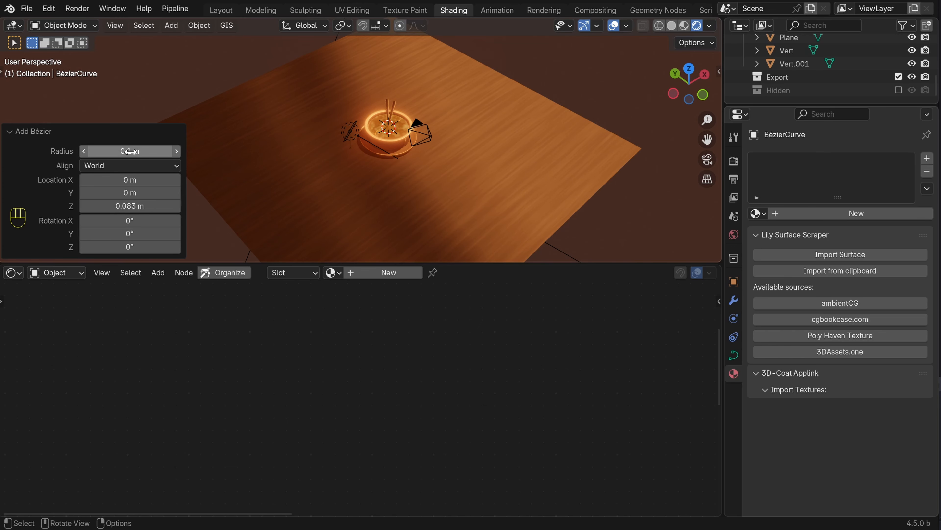
Raise the Bézier curve about 0.103 m along Z so it sits above the bowl
scroll(352, 178, up, 5)
middle_drag(375, 193, 380, 179)
scroll(380, 179, up, 4)
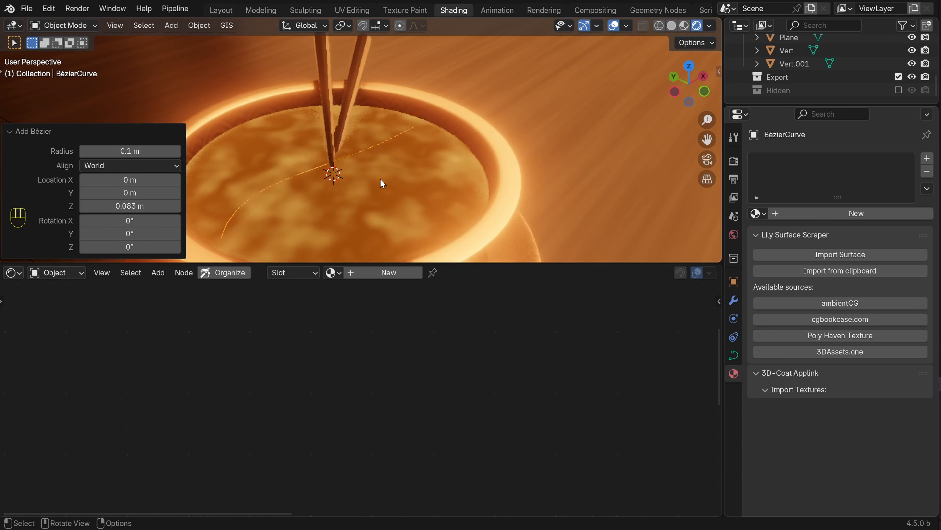
scroll(407, 187, down, 3)
key(g)
key(z)
click(409, 129)
scroll(409, 129, down, 3)
middle_drag(410, 129, 406, 83)
scroll(401, 174, down, 2)
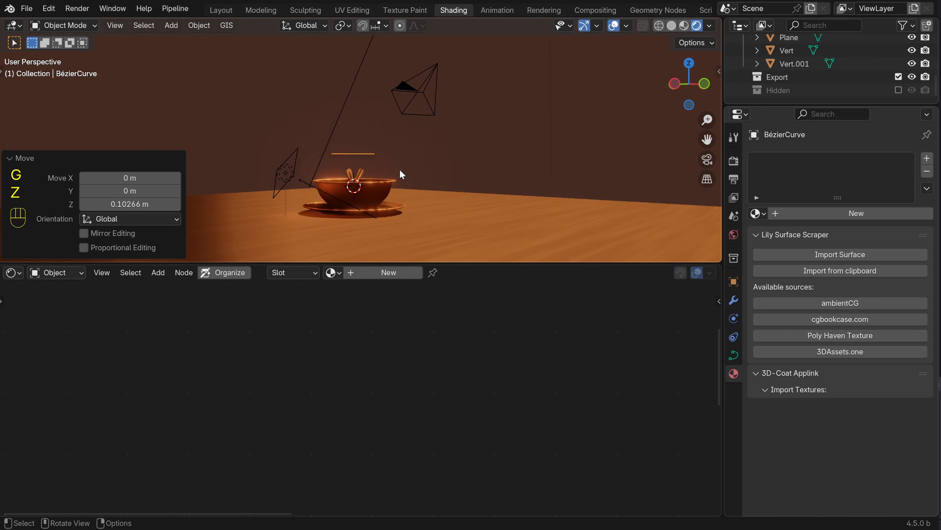
Raise the Bézier curve a further 0.092 m or so along Z, clear of the chopsticks
scroll(402, 173, up, 2)
key(g)
key(z)
click(382, 114)
middle_drag(381, 113, 376, 173)
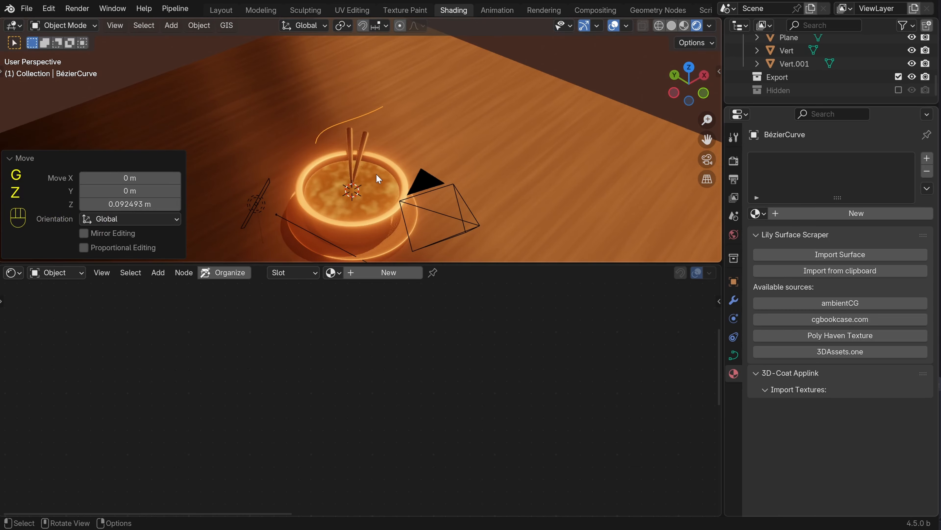
Isolate the Bézier curve in local view, look at it from the top, and enter Edit Mode
key(KP_Divide)
scroll(378, 142, up, 11)
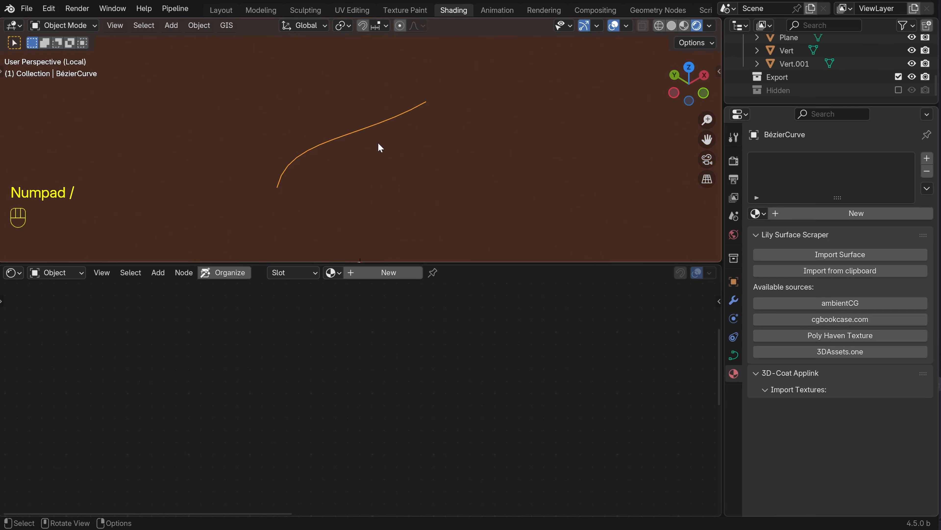
key(KP_7)
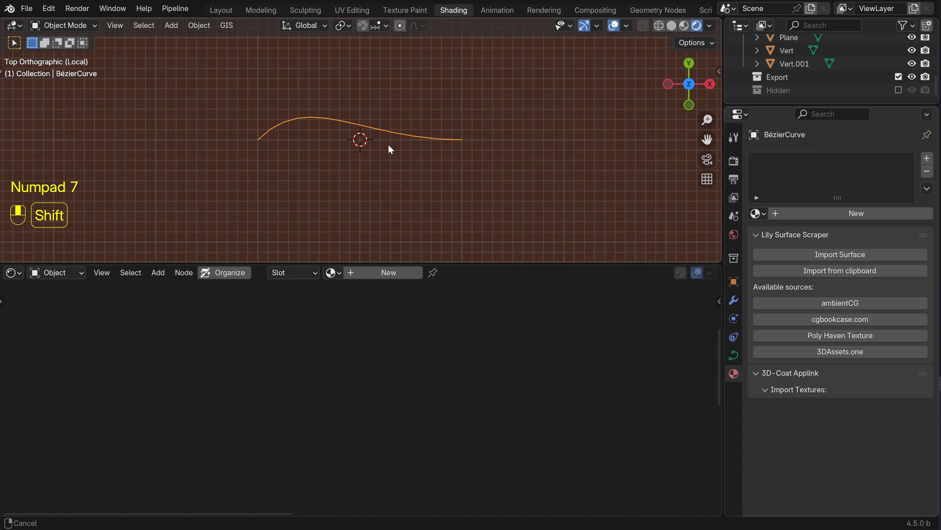
shift+middle_drag(389, 148, 393, 173)
key(Tab)
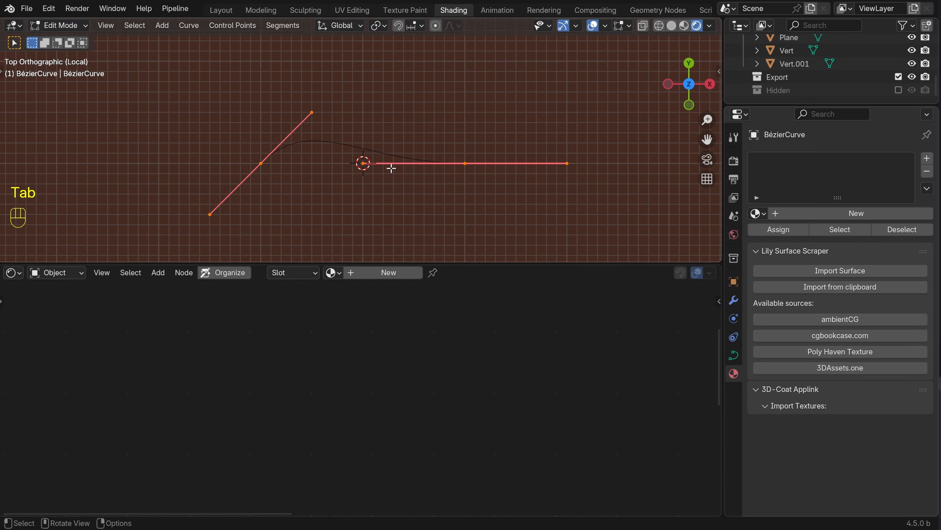
Select the control point at the right-hand end of the Bézier curve
scroll(367, 181, up, 1)
shift+middle_drag(367, 181, 346, 179)
click(463, 166)
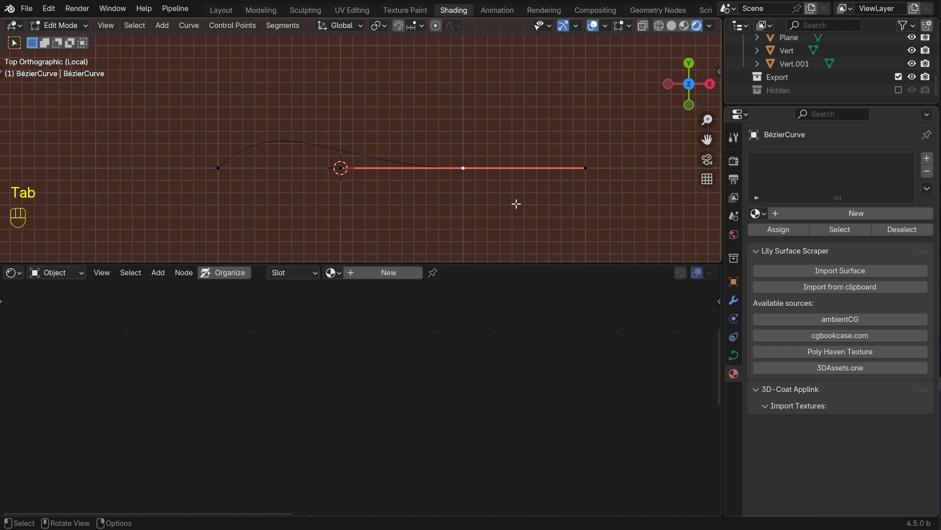
key(r)
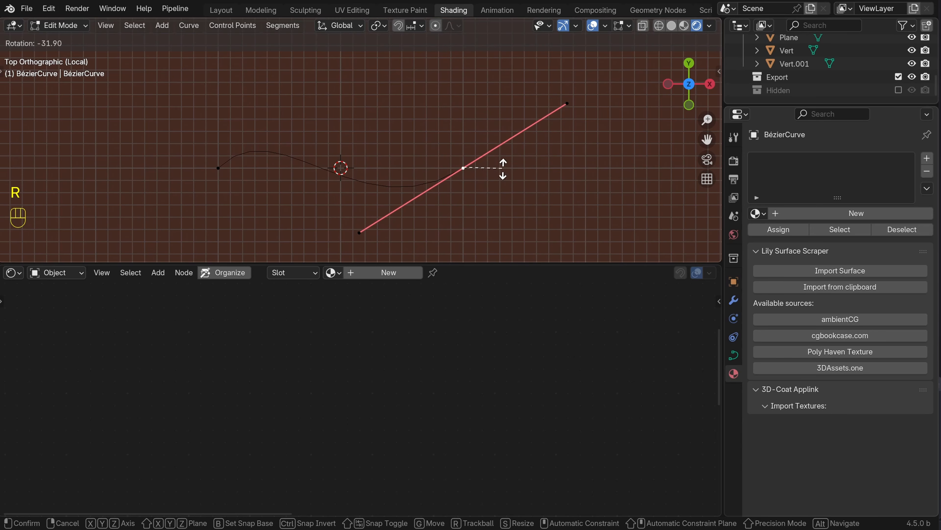
right_click(503, 168)
scroll(519, 182, down, 1)
key(s)
right_click(505, 185)
Extrude a new point from the curve's right end, rotate its handles, and shift it about 0.062 m back along negative Y
shift+middle_drag(487, 116, 477, 140)
key(e)
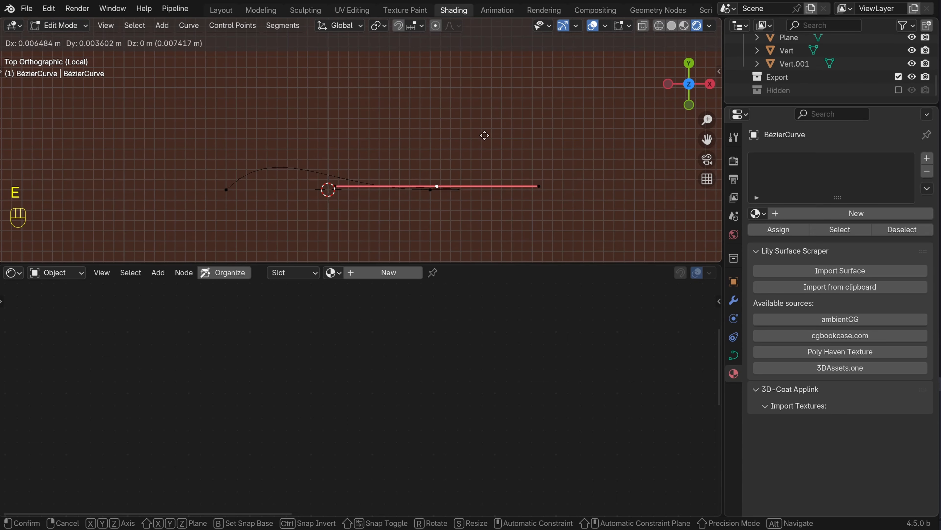
click(471, 46)
key(r)
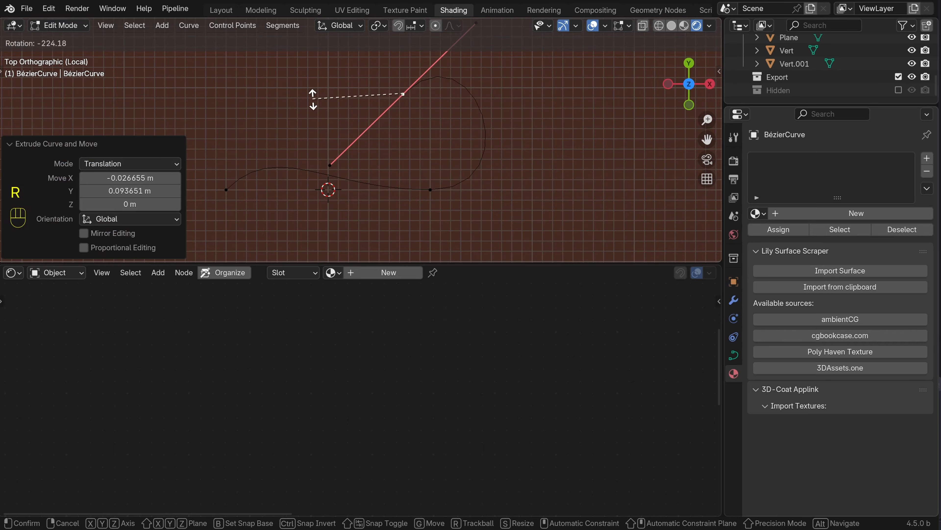
click(440, 137)
key(g)
click(429, 196)
Extrude another point toward the lower left, rotate its handles about 55.8°, and move it up and left
scroll(429, 196, down, 2)
shift+middle_drag(433, 181, 436, 119)
key(e)
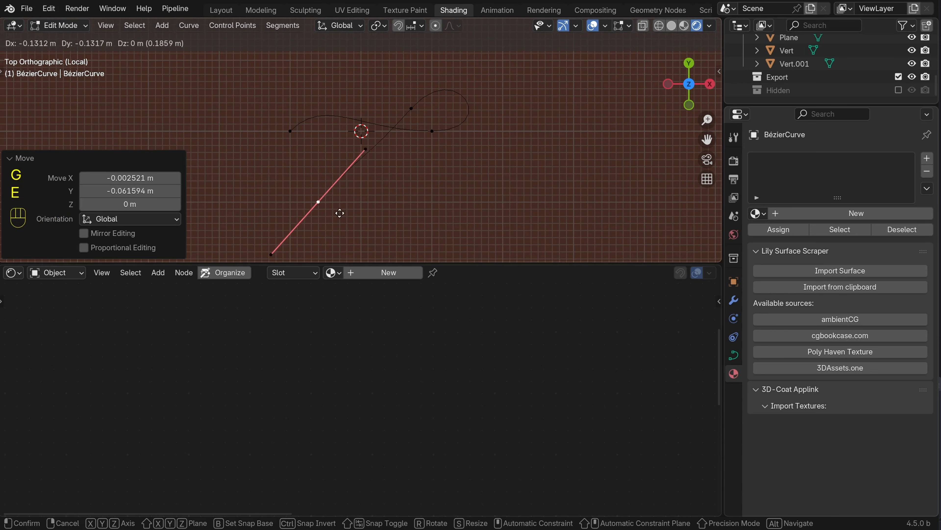
click(303, 212)
key(r)
click(344, 212)
key(g)
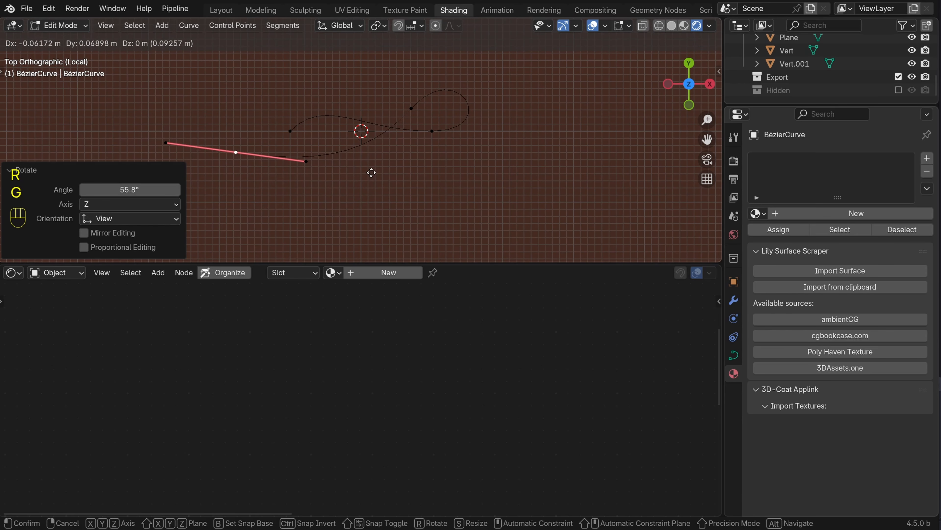
click(355, 160)
Extend the curve with two more points, one above the existing loop and one to its lower right
scroll(355, 159, down, 2)
shift+middle_drag(355, 159, 362, 185)
click(8, 161)
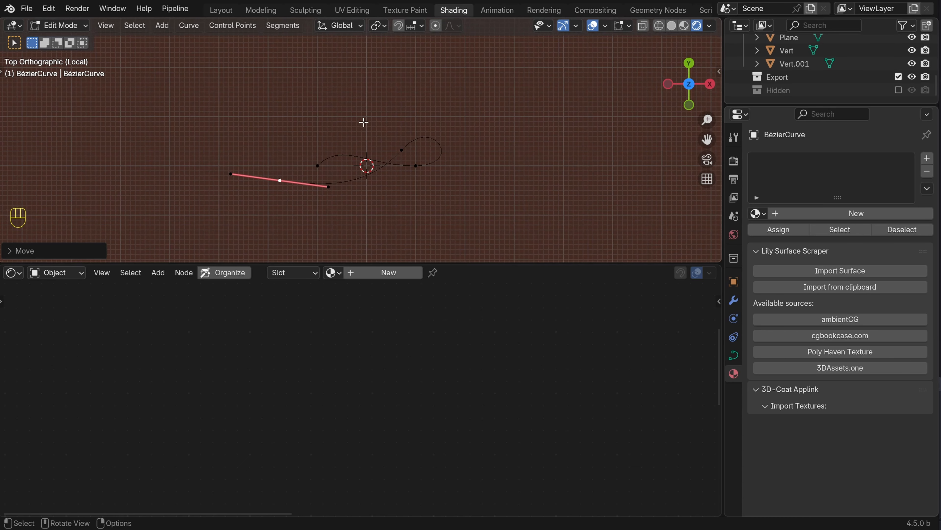
key(ctrl)
ctrl+right_click(364, 105)
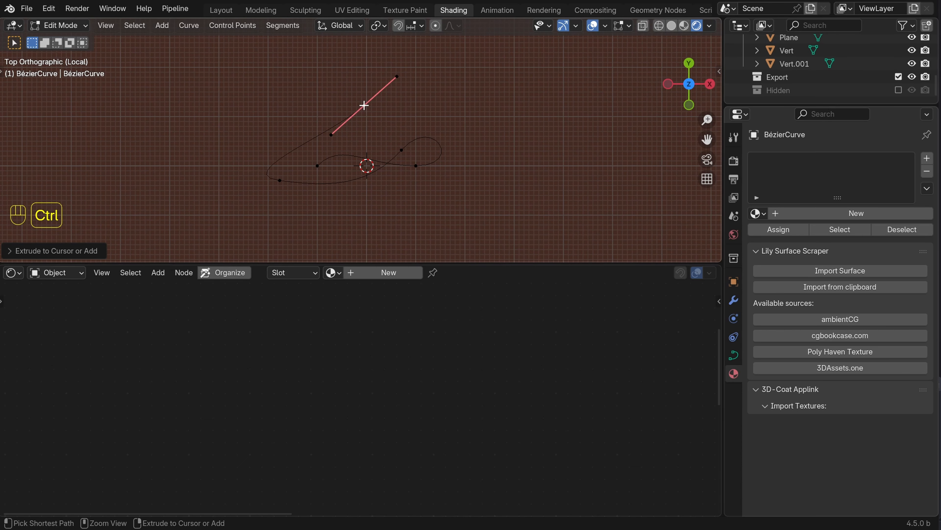
ctrl+right_click(434, 203)
Rotate the handles of the uppermost point and reposition that point closer to the rest of the curve
click(383, 118)
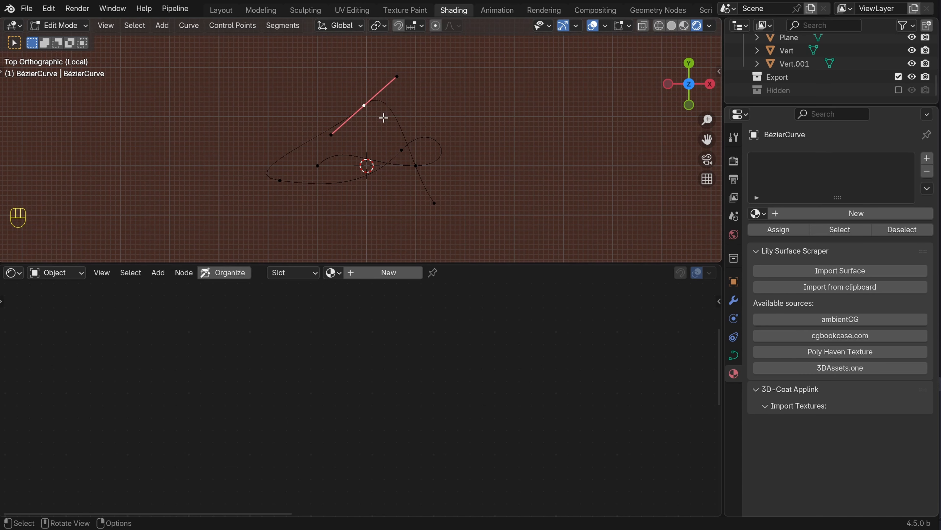
key(r)
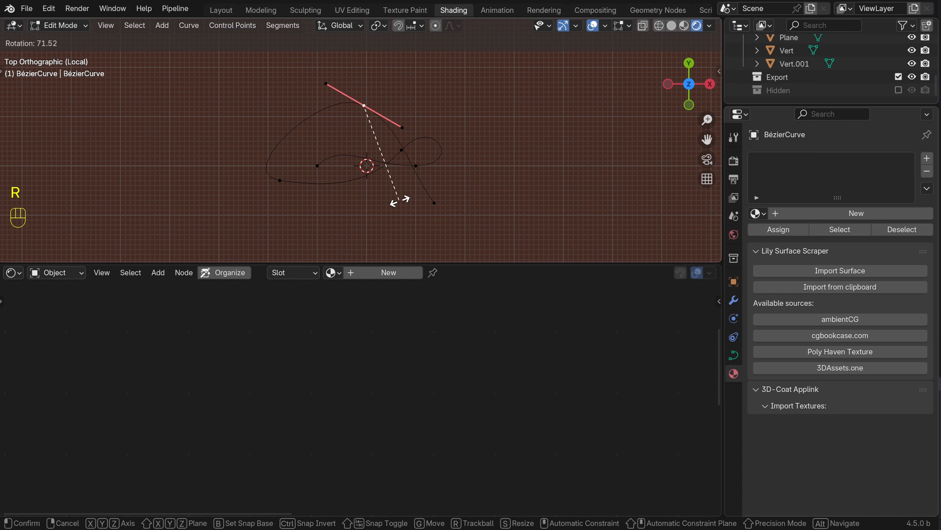
click(393, 202)
key(g)
click(465, 140)
Move the lower-left point in beneath the loops and shift the curve's last end point to the left
click(302, 189)
key(g)
click(406, 189)
click(451, 202)
key(g)
click(426, 217)
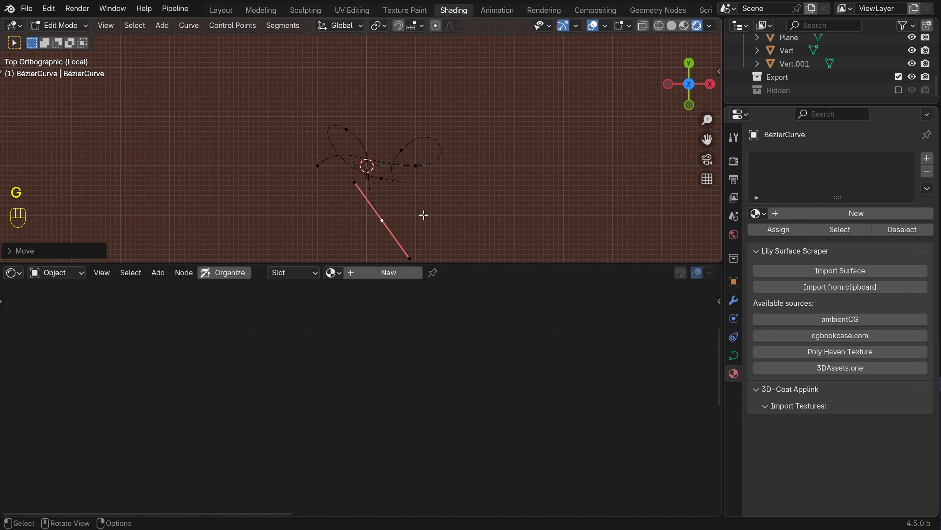
Rotate the handles of the lower middle point and the two right-hand points to form rounder crossing loops
click(387, 187)
key(r)
click(430, 155)
key(alt+a)
click(416, 110)
key(r)
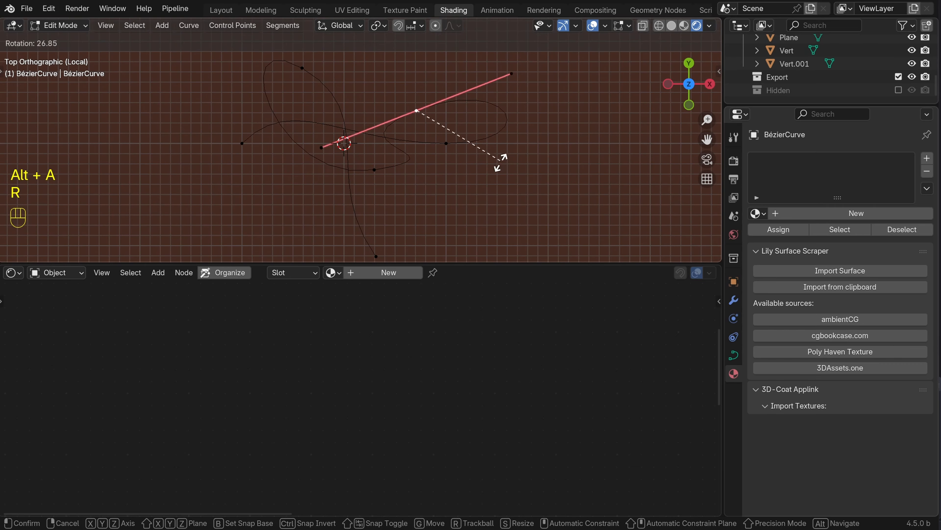
click(339, 100)
key(alt+a)
click(447, 145)
key(r)
click(484, 194)
key(alt+a)
Move the uppermost point to the right, and scale and rotate its handles to reshape the upper loop
scroll(426, 163, down, 2)
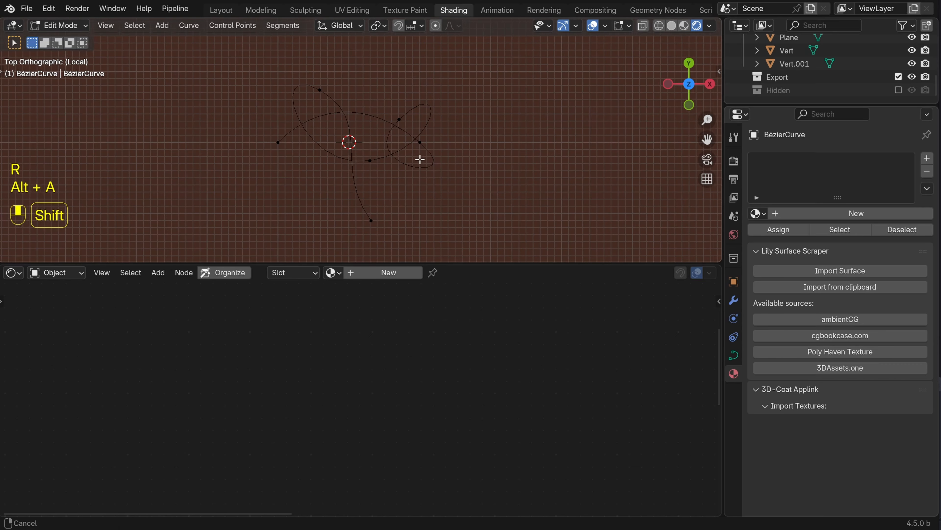
shift+middle_drag(420, 157, 393, 160)
click(410, 69)
key(g)
click(406, 120)
click(418, 205)
click(378, 82)
key(s)
click(428, 91)
key(r)
click(451, 150)
key(alt+a)
Try sketching a freehand looping curve below the existing one with the Draw tool, and undo it
key(KP_7)
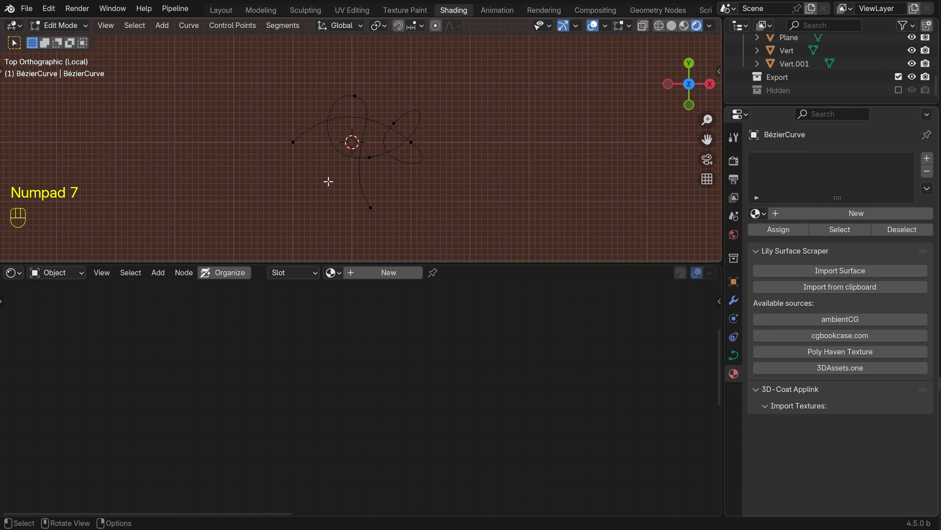
key(t)
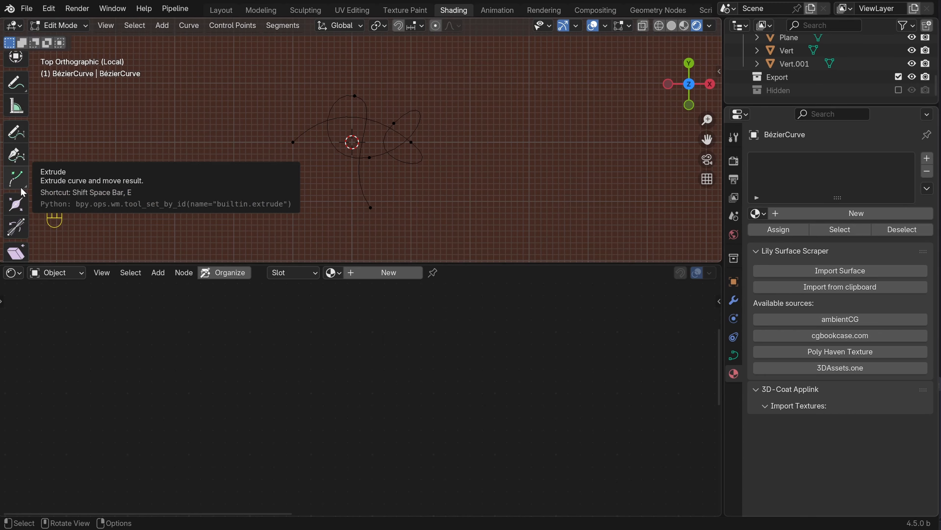
click(21, 140)
shift+middle_drag(349, 200, 343, 105)
drag(243, 148, 410, 144)
mouse_move(409, 145)
middle_down()
mouse_move(396, 106)
mouse_move(441, 171)
middle_up()
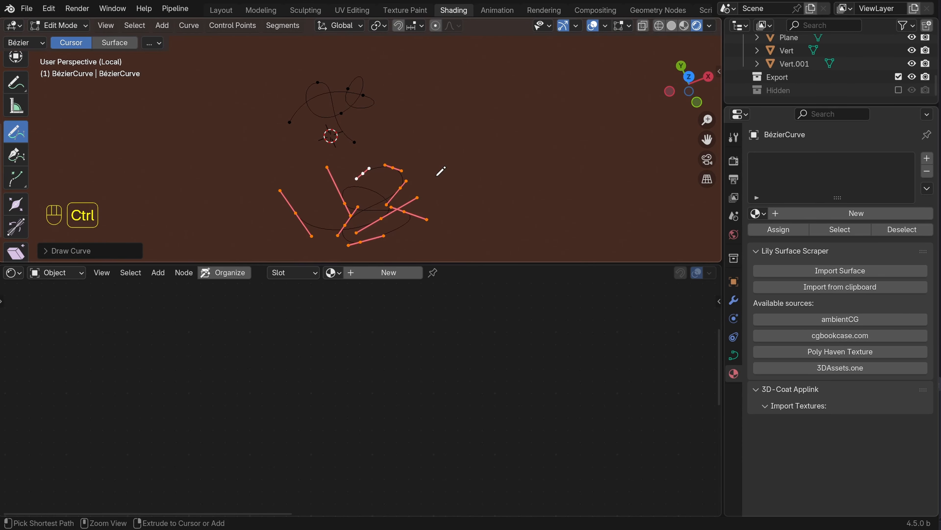
key(ctrl+z)
key(KP_7)
shift+middle_drag(398, 126, 409, 173)
scroll(410, 172, up, 2)
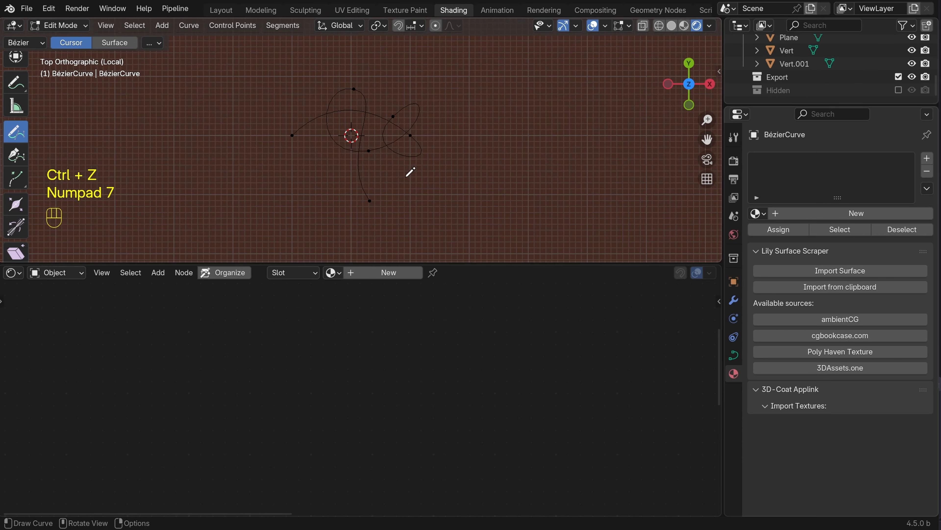
Try drawing a wavy spline below the existing curve with the Curve Pen tool, and undo its last points
click(16, 155)
shift+middle_drag(312, 201, 267, 126)
scroll(268, 128, down, 2)
click(268, 168)
drag(400, 223, 481, 170)
drag(404, 162, 352, 236)
drag(495, 231, 553, 174)
drag(353, 167, 397, 228)
key(ctrl+z)
key(ctrl+z)
Select the whole remaining pen-drawn spline and delete its vertices
key(alt+a)
key(l)
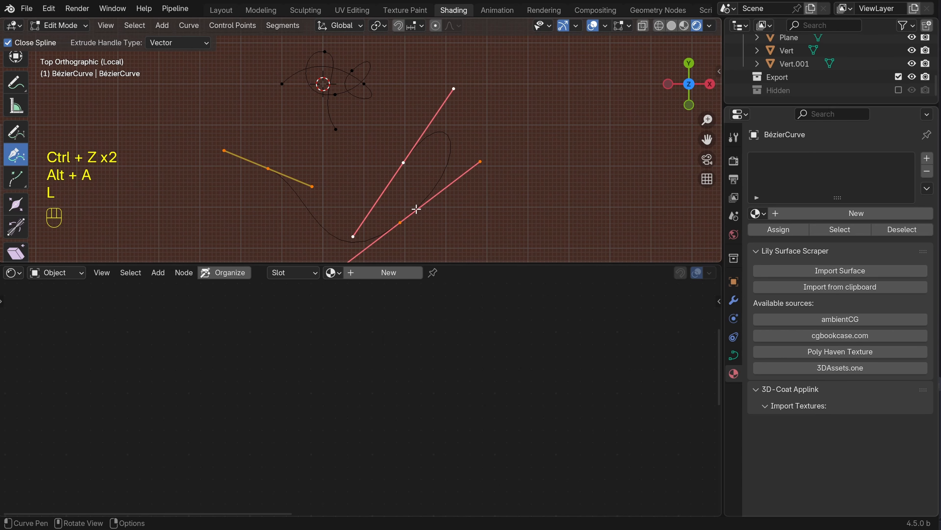
key(x)
click(370, 175)
shift+middle_drag(371, 129, 415, 184)
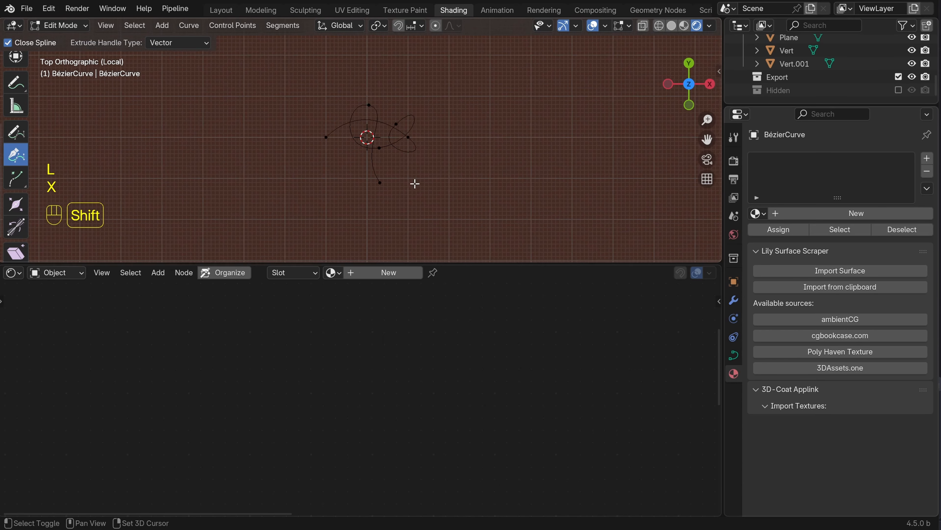
Subdivide the segment between the curve's left end point and the neighbouring right-hand point
scroll(415, 185, up, 6)
shift+middle_drag(330, 107, 312, 138)
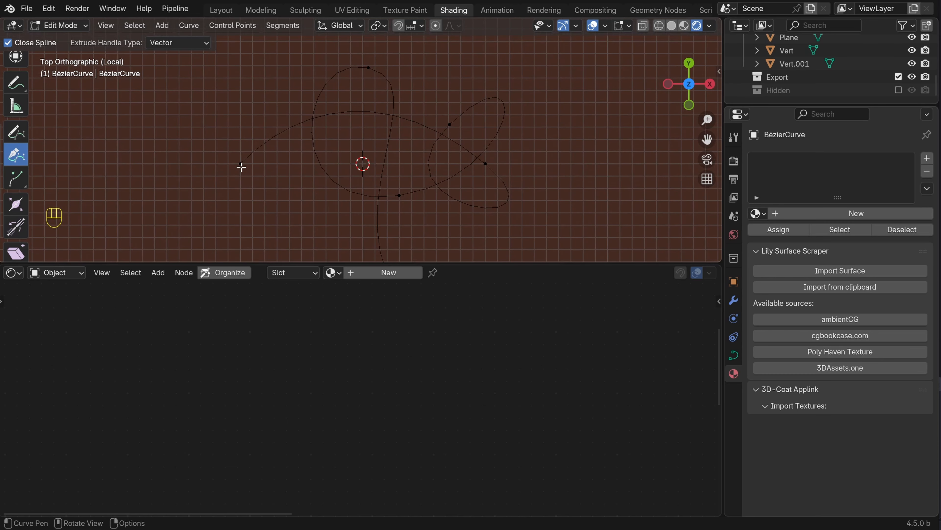
click(241, 164)
shift+click(485, 163)
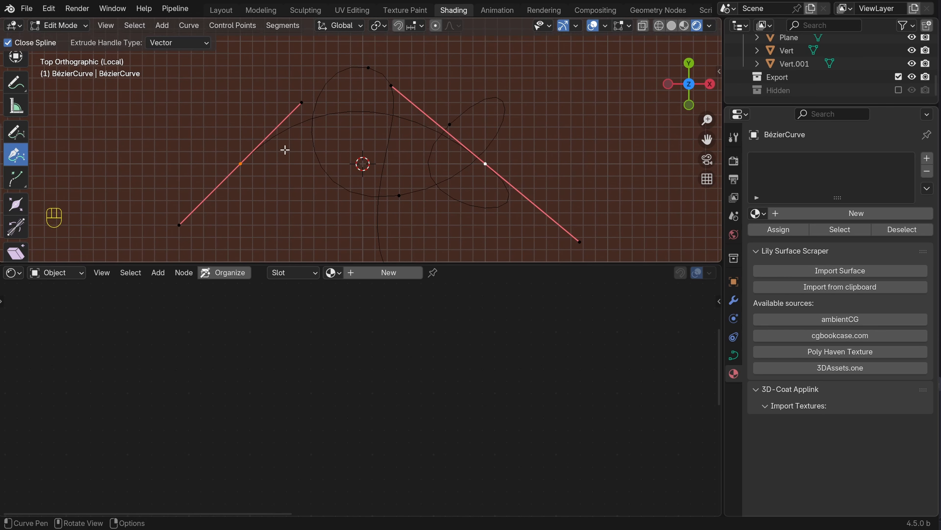
right_click(371, 113)
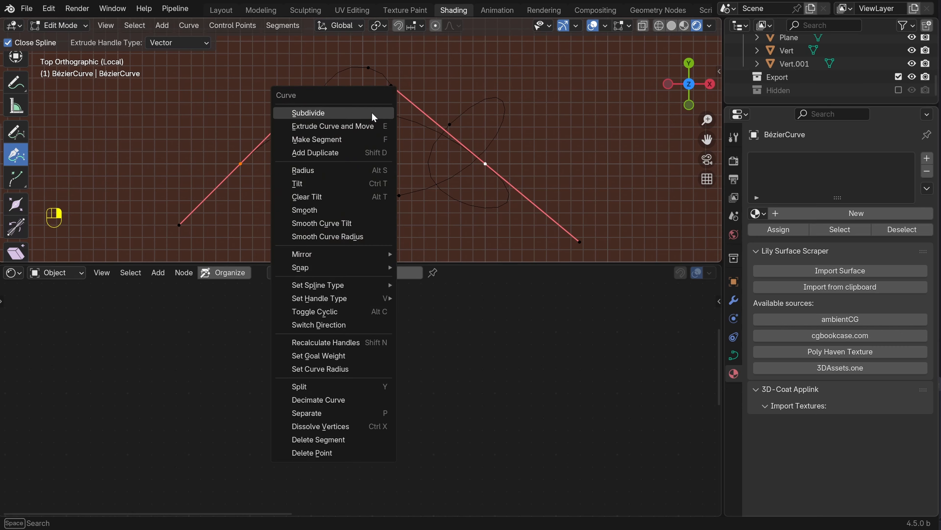
click(332, 113)
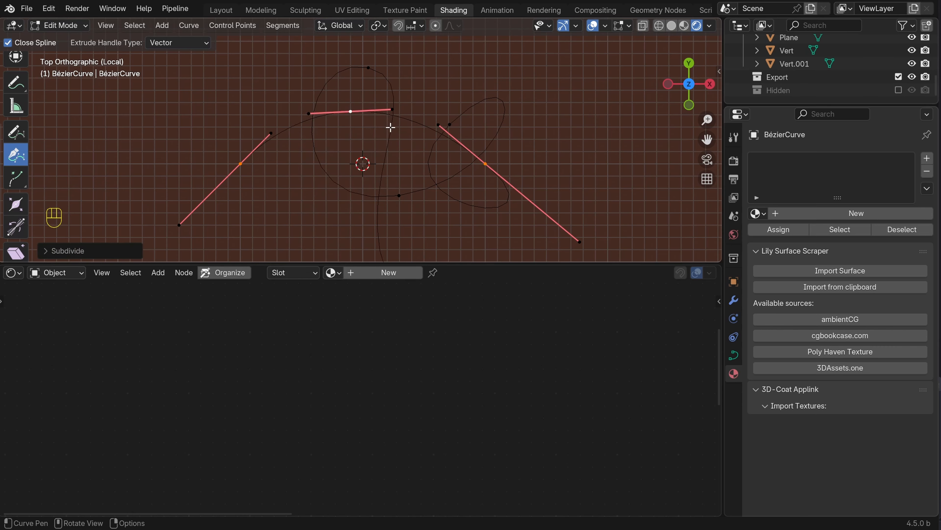
Try moving the new midpoint of the subdivided segment, and dissolve that point
click(350, 112)
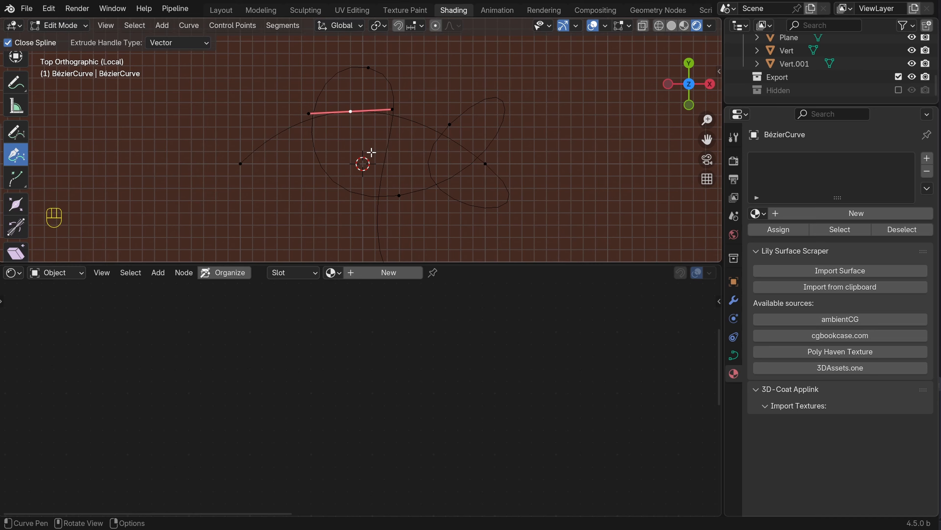
key(g)
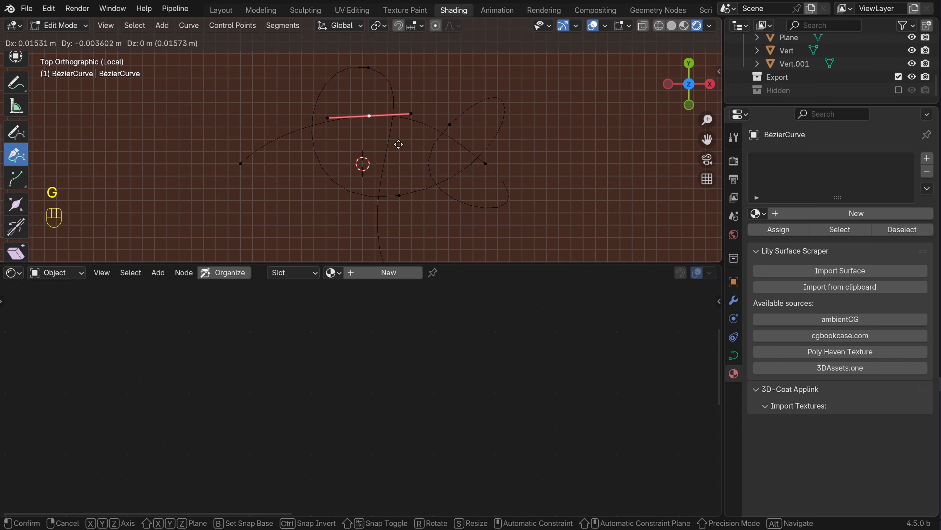
right_click(398, 144)
key(ctrl+x)
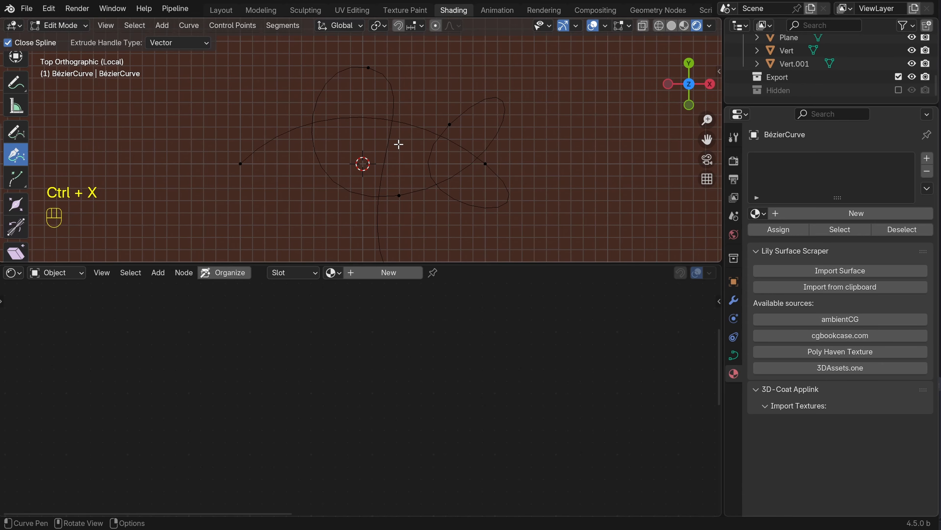
scroll(399, 144, down, 4)
shift+middle_drag(381, 174, 376, 156)
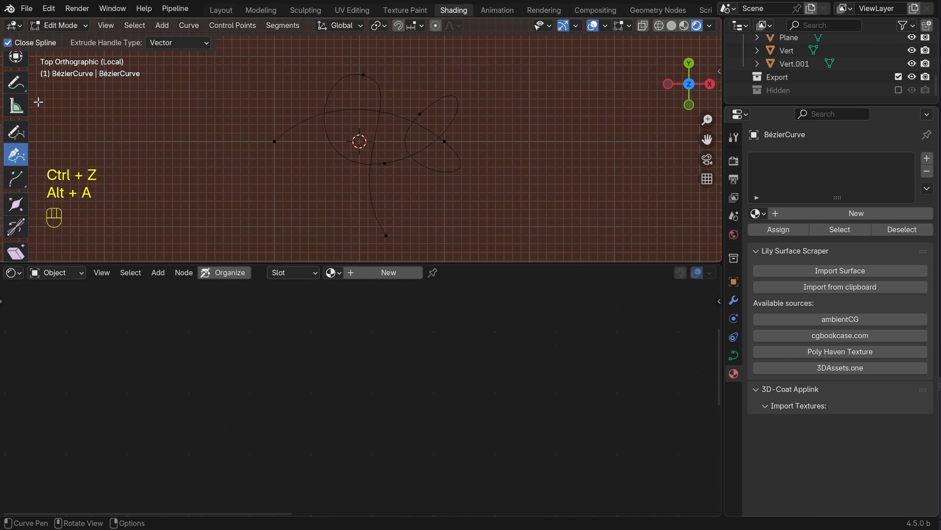
Switch back to the selection tool and rotate the left end point's handles so the segment dips before rising
scroll(25, 90, up, 6)
click(16, 68)
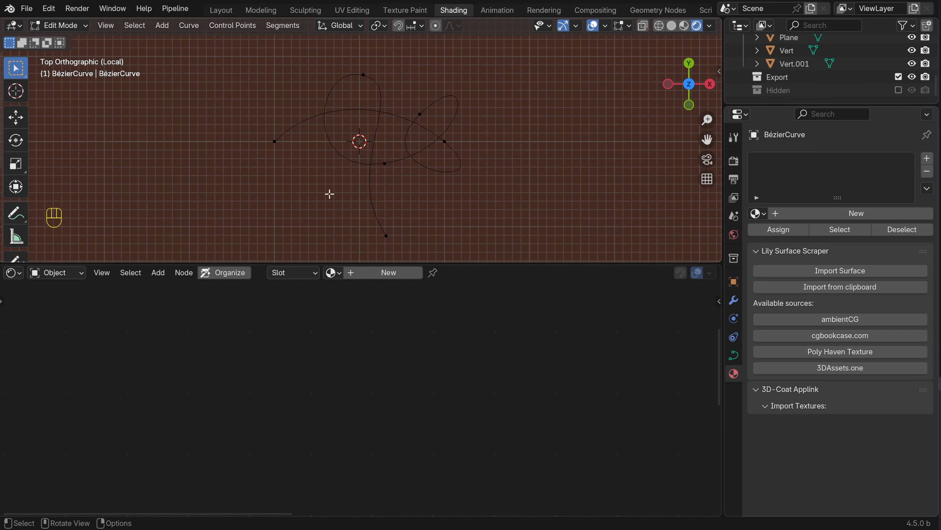
click(273, 138)
click(420, 114)
click(274, 141)
key(r)
click(287, 183)
key(alt+a)
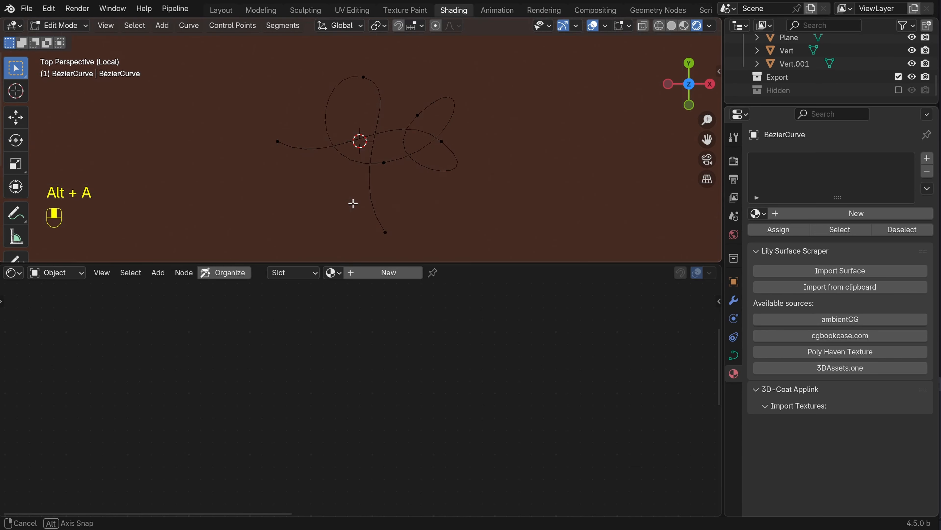
Give the curve a round bevel with a depth of 0.005 m and switch the viewport to solid shading
middle_drag(352, 202, 408, 134)
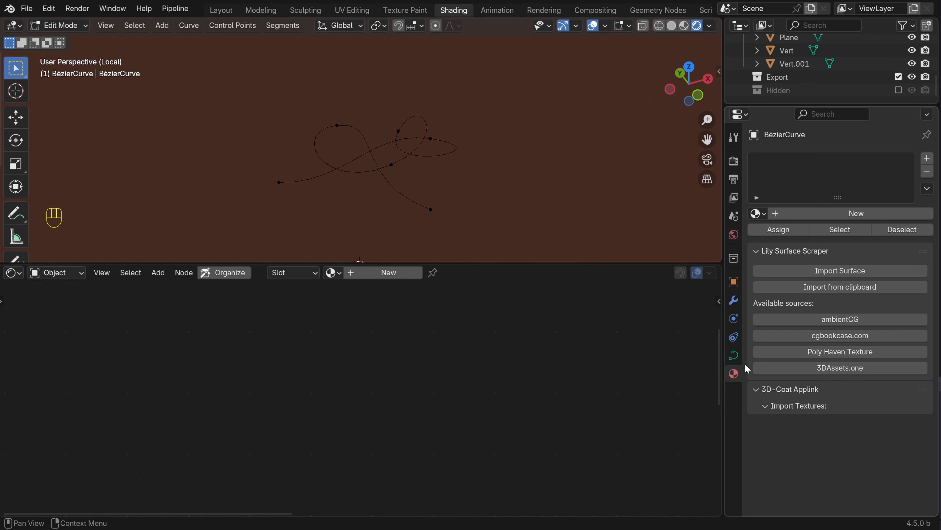
click(734, 356)
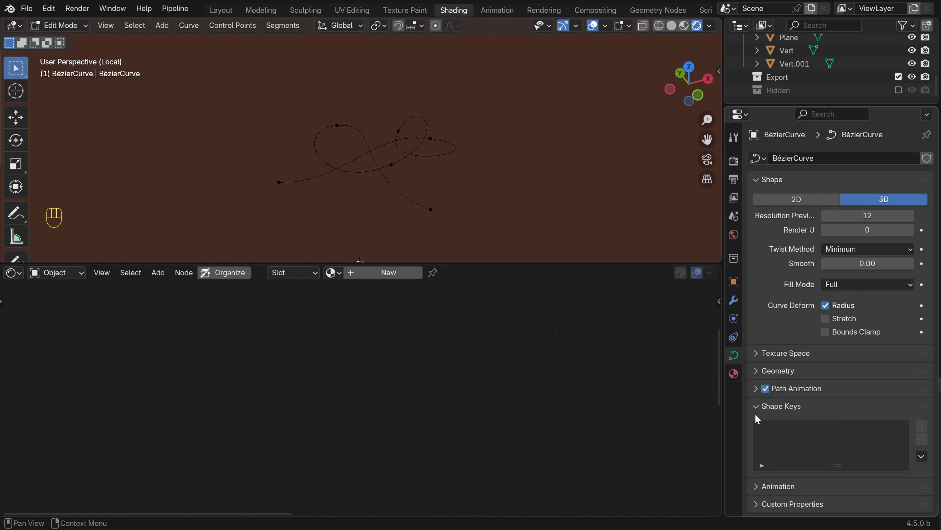
click(758, 372)
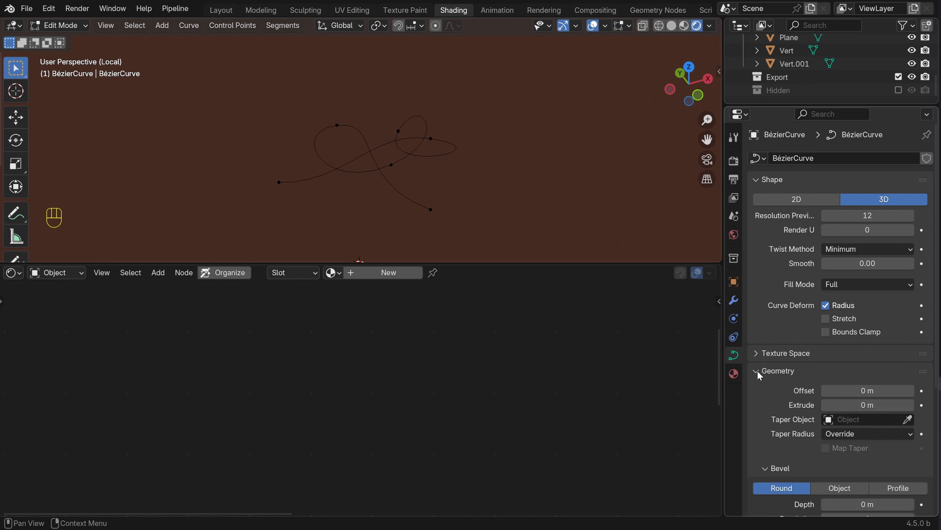
scroll(815, 408, down, 6)
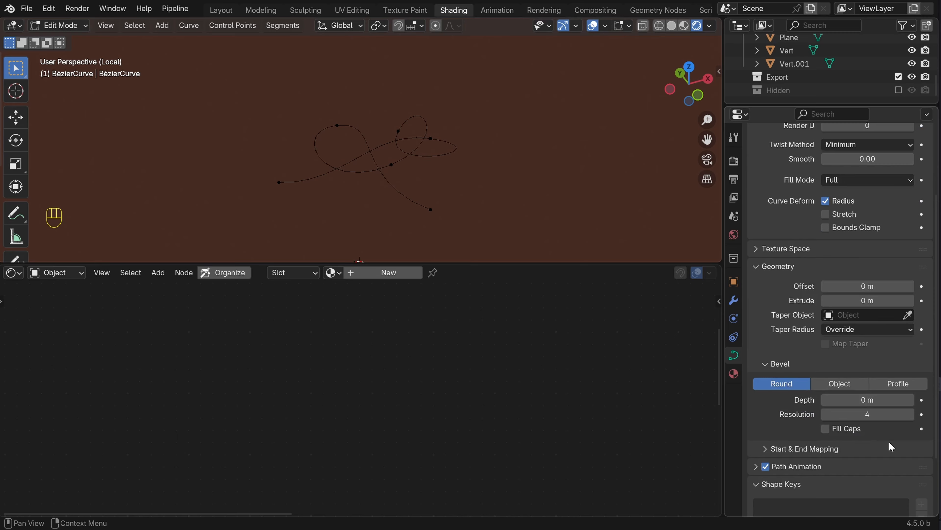
shift+drag(868, 400, 869, 399)
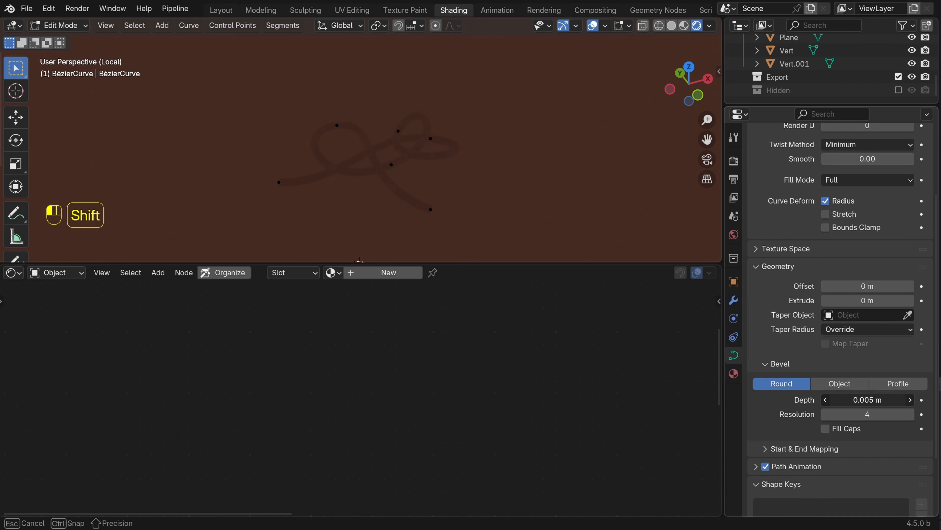
shift+drag(868, 399, 870, 399)
key(alt+a)
click(671, 26)
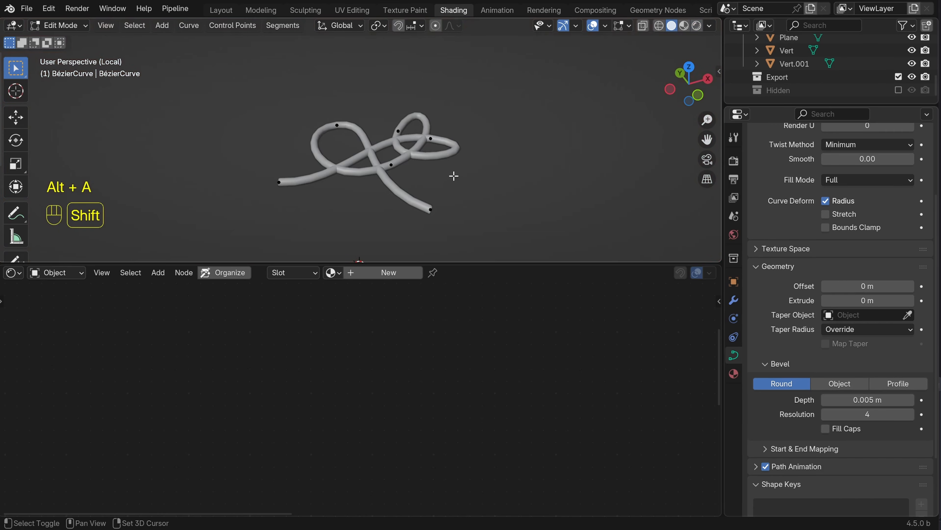
Close the open ends of the noodle curve by enabling fill caps on its bevel
shift+middle_drag(453, 176, 489, 136)
middle_drag(389, 136, 479, 92)
scroll(452, 112, up, 6)
middle_drag(439, 120, 462, 141)
click(826, 429)
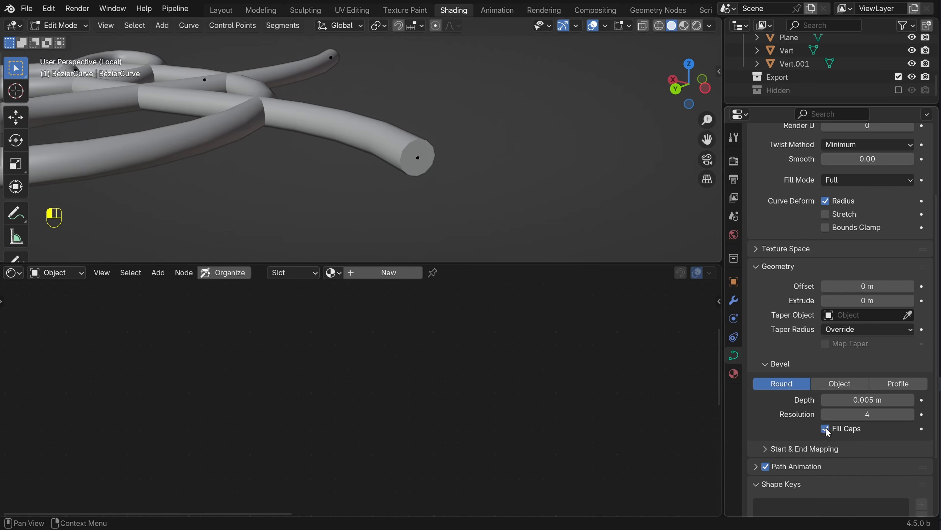
scroll(460, 162, down, 6)
middle_drag(465, 158, 410, 191)
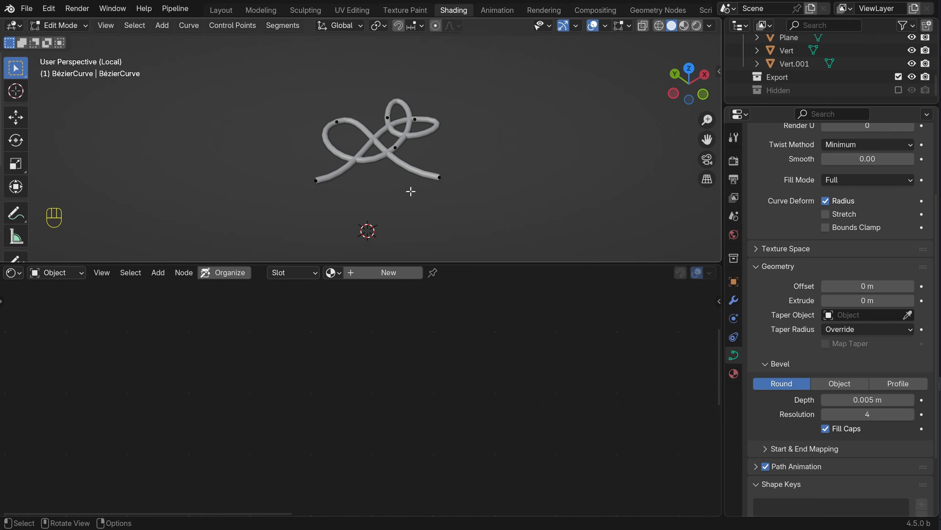
Return to Object Mode and switch the noodle curve's bevel type to Object
key(Tab)
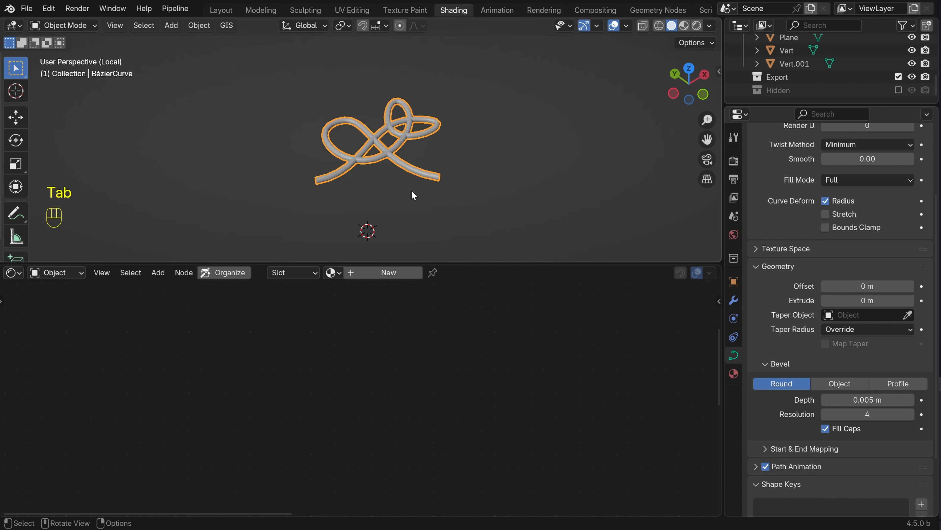
key(shift+a)
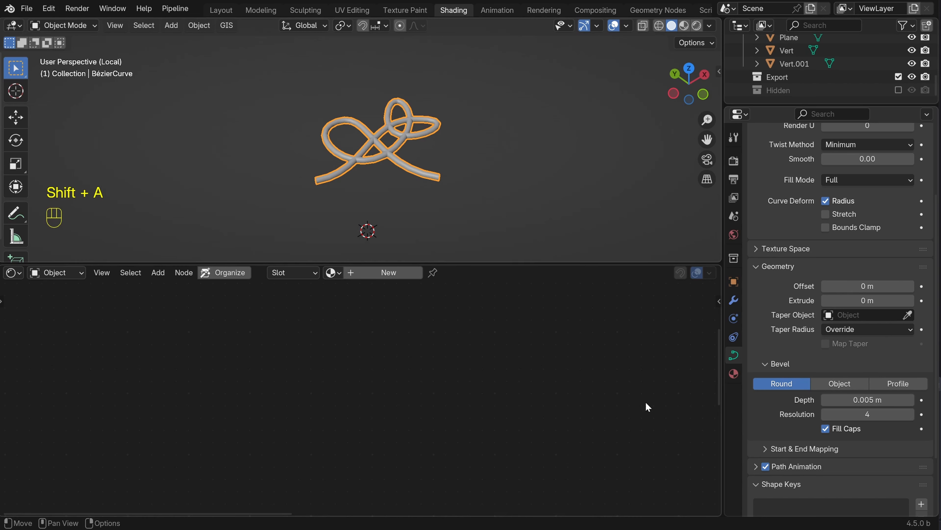
click(841, 384)
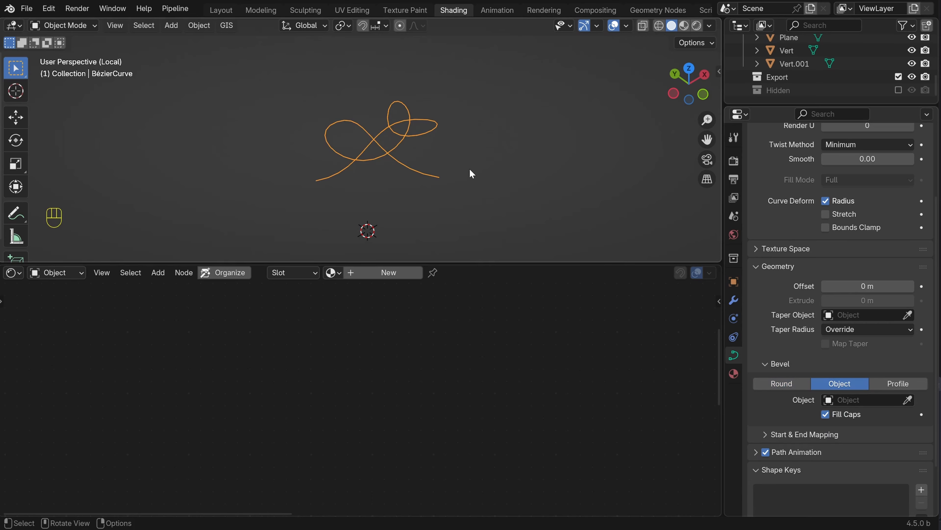
Add a Bézier circle with a radius of 0.005 m as a profile for the noodle
key(shift+a)
mouse_move(469, 169)
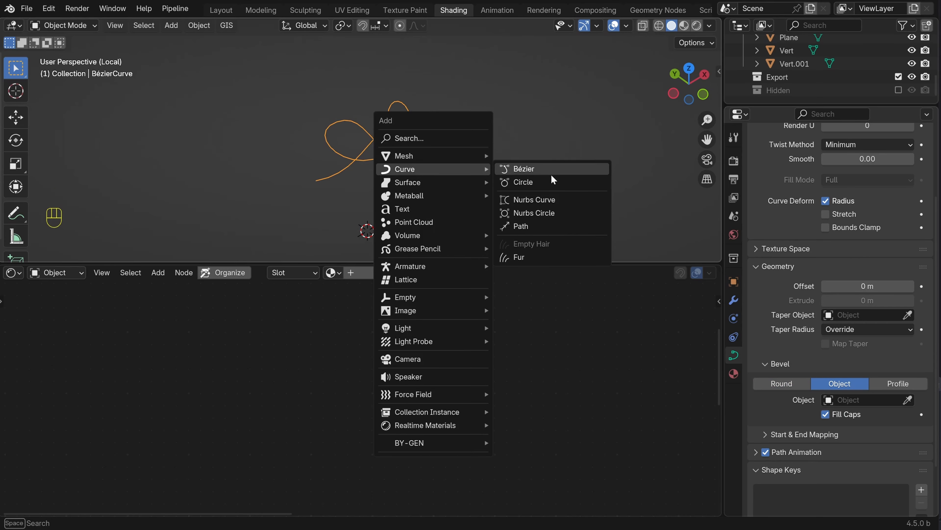
click(535, 182)
scroll(481, 176, down, 4)
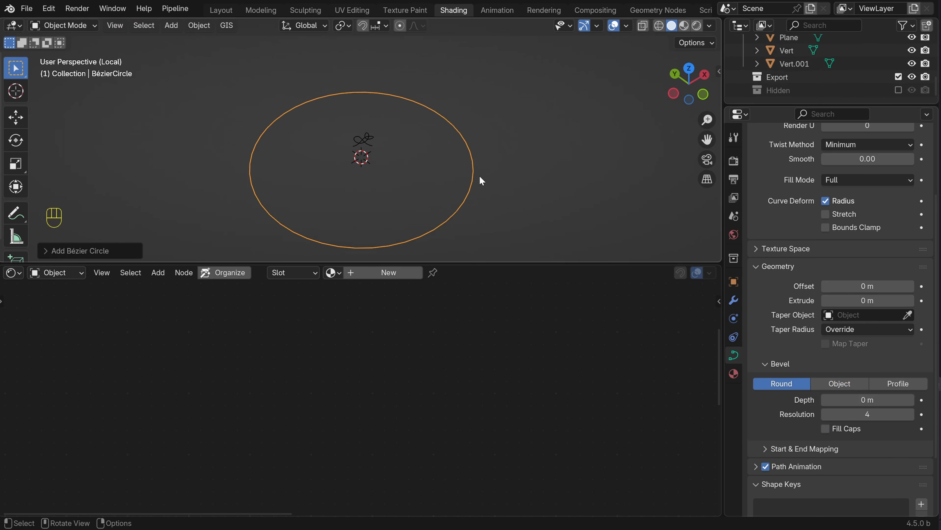
click(52, 250)
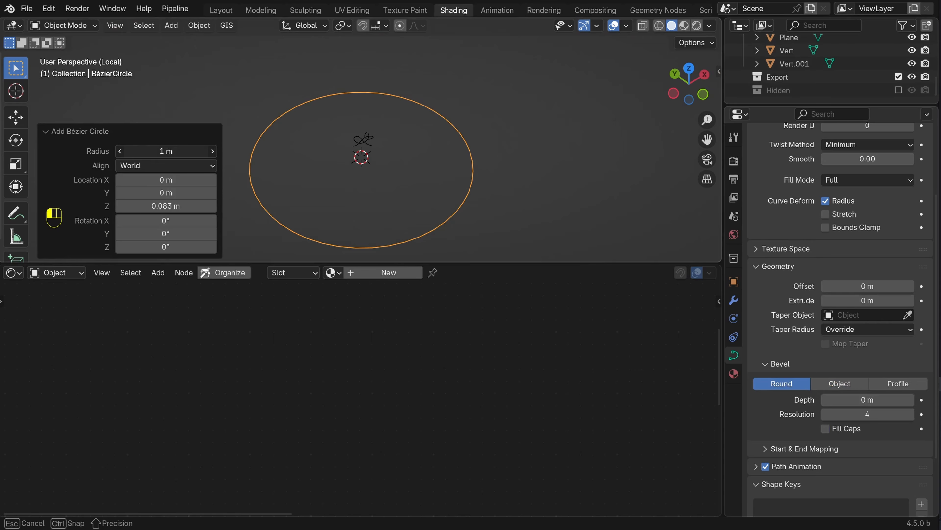
click(154, 151)
text(.005)
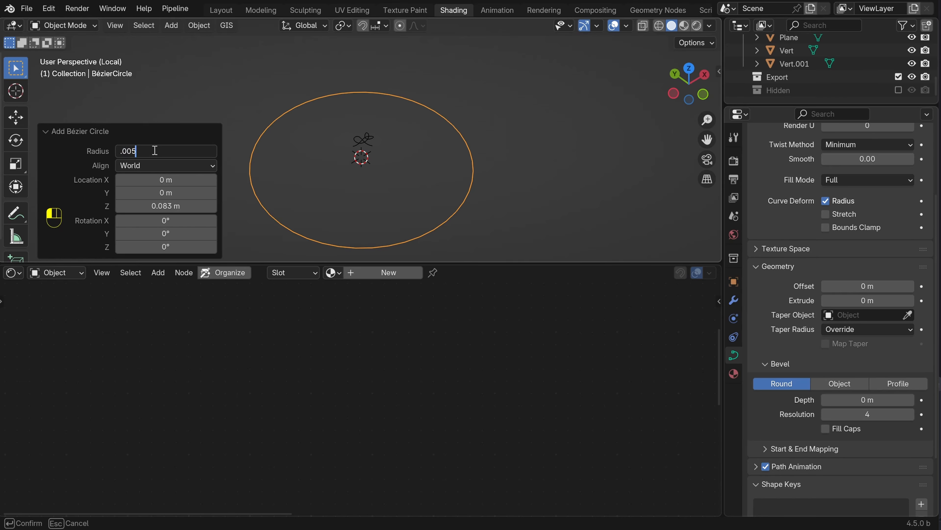
key(Return)
scroll(363, 185, up, 6)
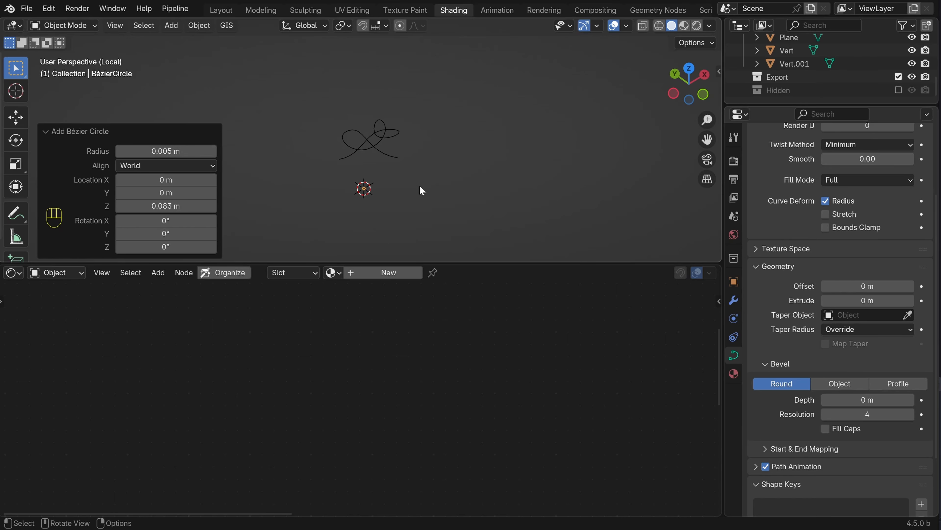
In top view, move the small circle about 0.18 m along X, clear of the noodle curve
key(KP_7)
scroll(406, 166, up, 8)
scroll(318, 172, down, 3)
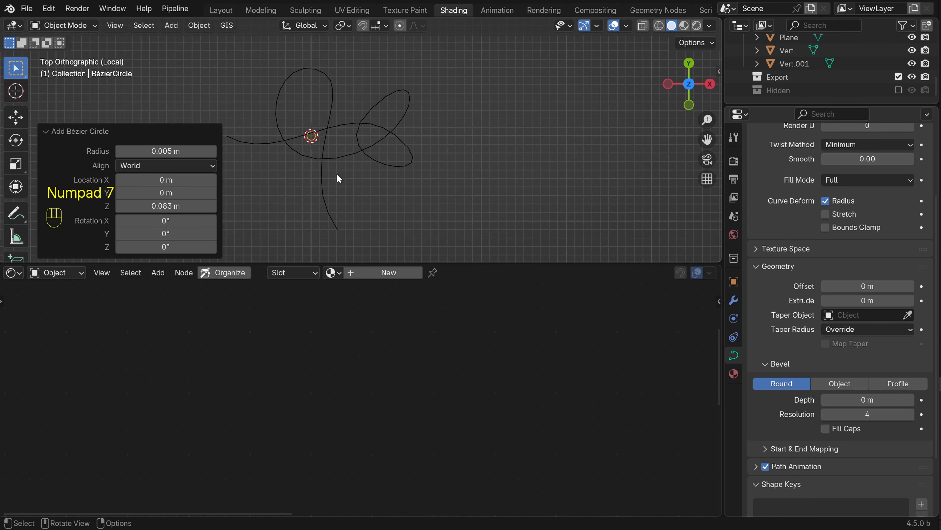
key(g)
key(x)
click(490, 185)
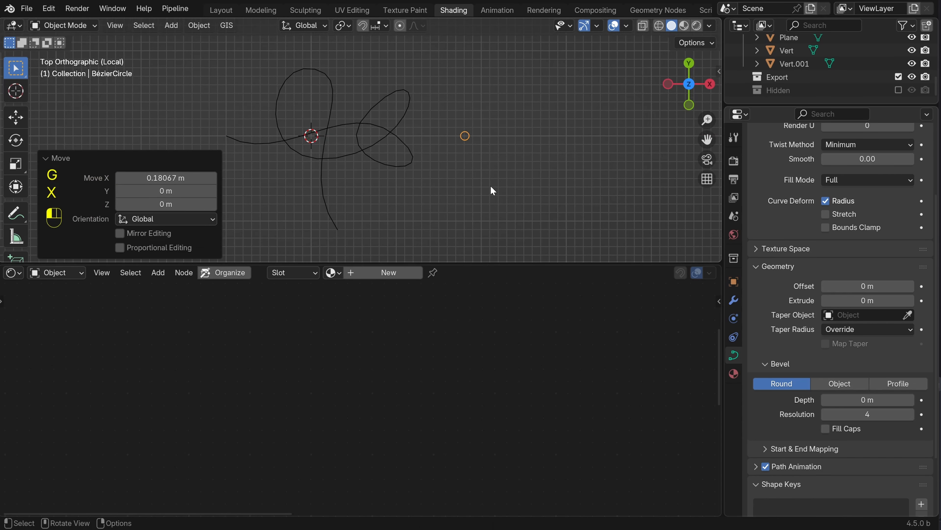
key(alt+a)
Edit the circle and scale its two side points outward along X to form a flattened oval
scroll(493, 187, up, 5)
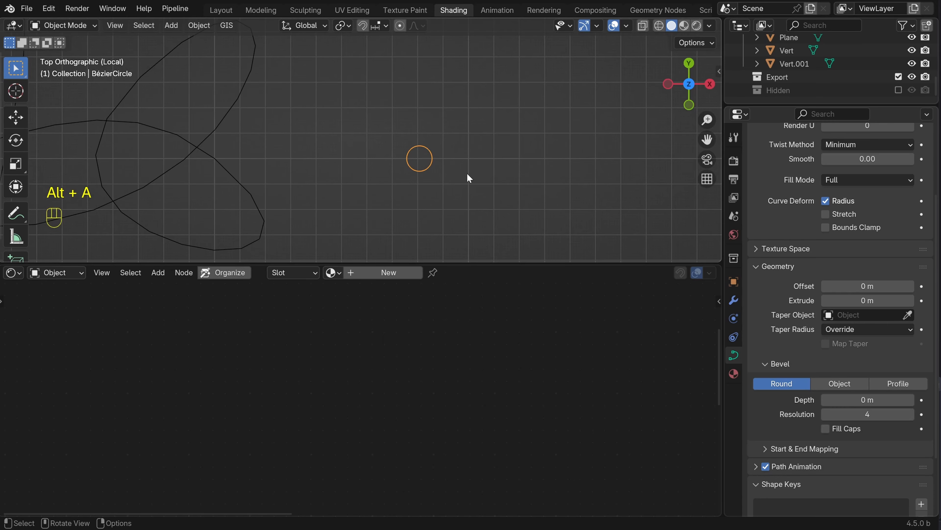
scroll(445, 172, up, 3)
key(Tab)
scroll(430, 163, up, 3)
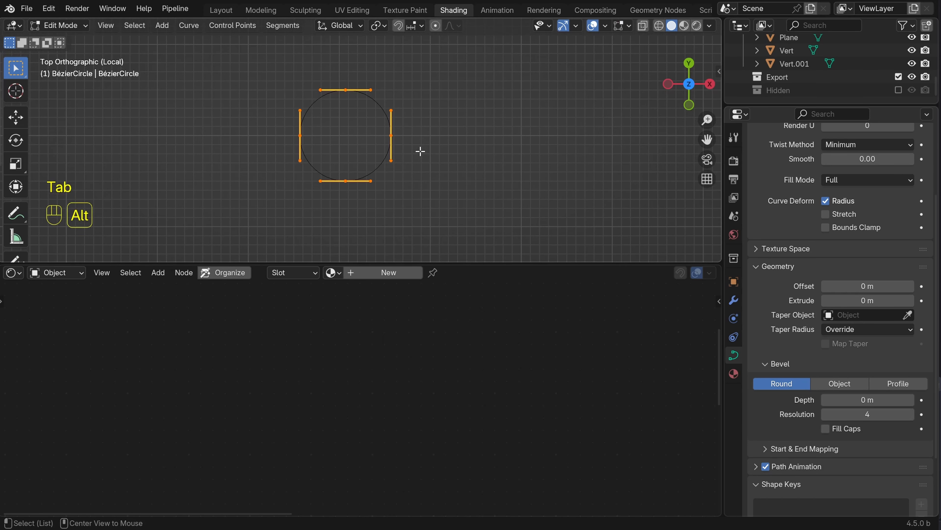
key(alt+a)
drag(239, 110, 469, 160)
scroll(444, 155, down, 3)
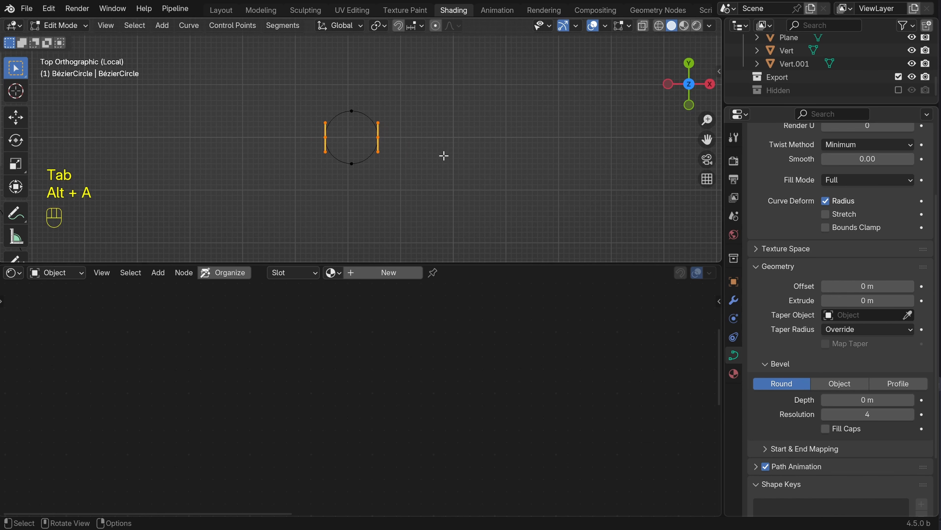
scroll(444, 156, up, 5)
key(s)
key(x)
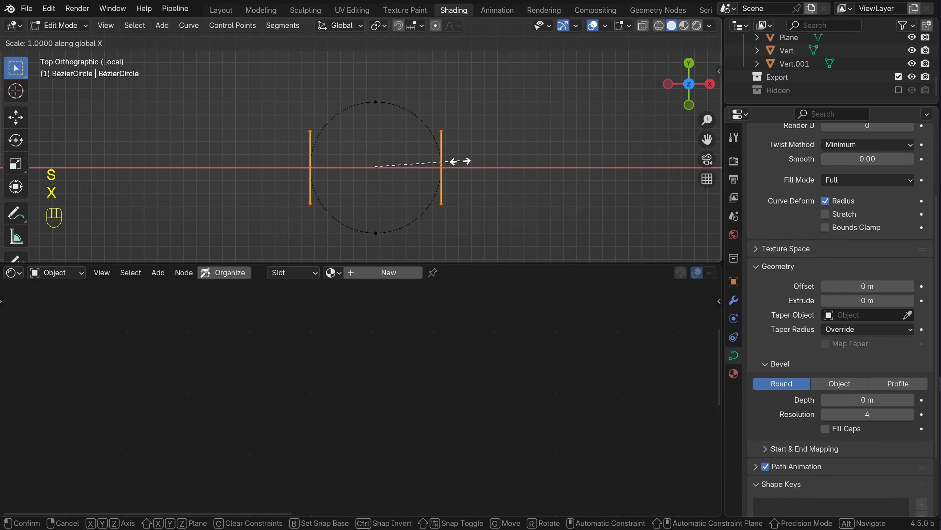
click(530, 169)
key(alt+a)
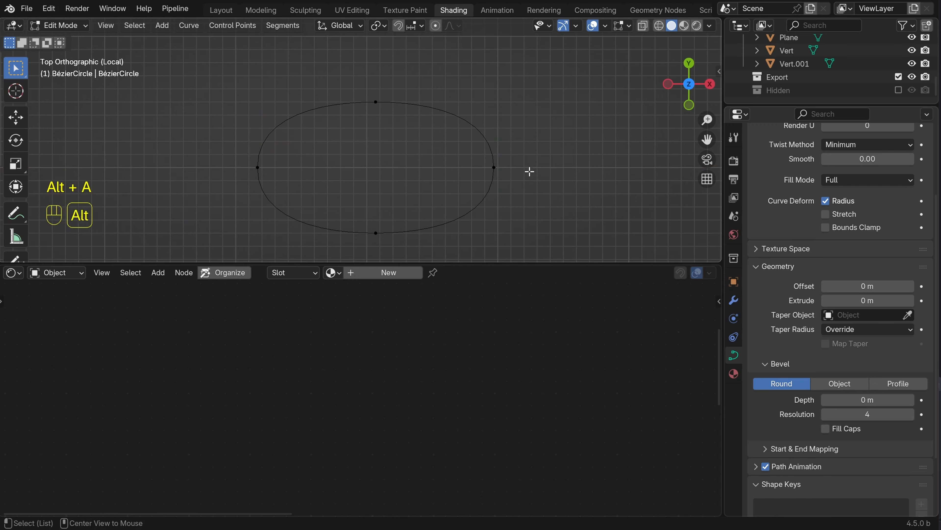
Leave editing of the oval, select the noodle curve and assign the oval as its bevel object
scroll(511, 173, down, 5)
scroll(415, 154, down, 2)
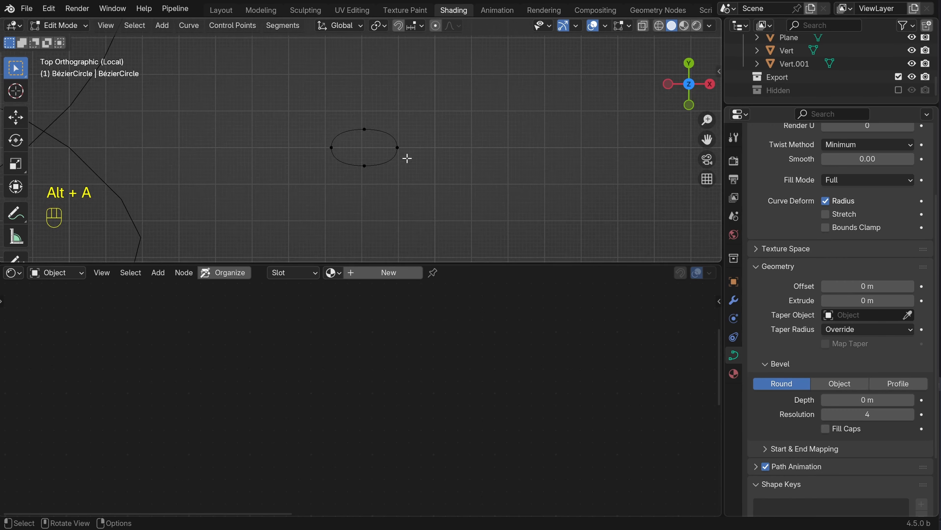
scroll(411, 156, up, 2)
scroll(408, 157, down, 6)
key(Tab)
middle_drag(440, 165, 395, 141)
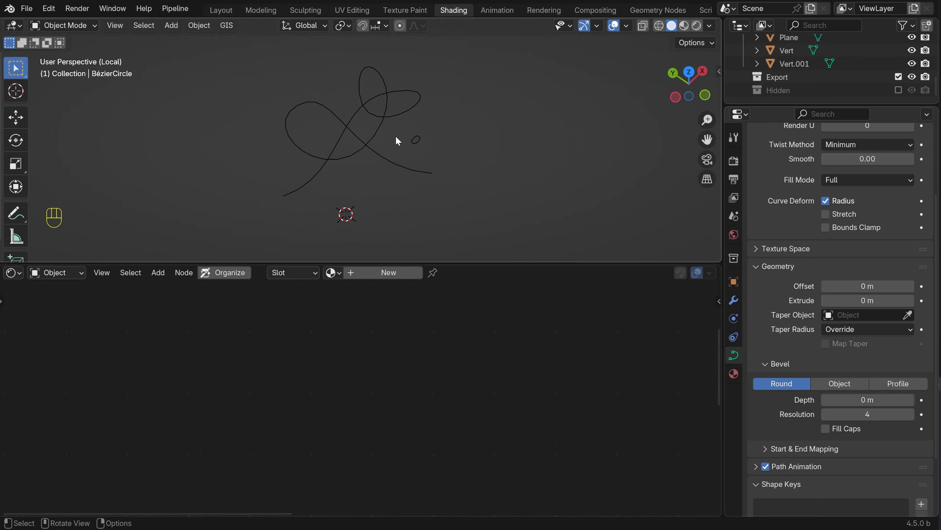
click(364, 152)
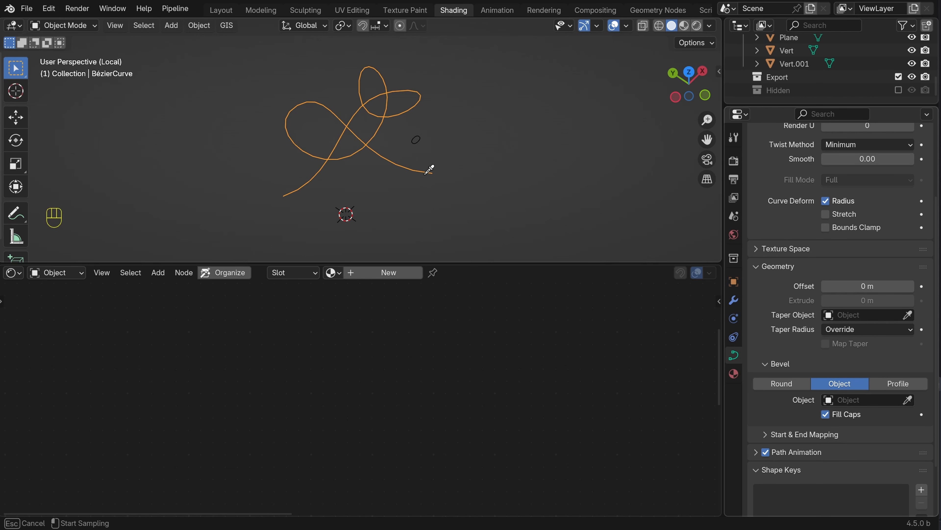
click(417, 141)
key(alt+a)
Shrink the radius of all the noodle curve's control points to make the whole noodle thinner
middle_drag(476, 171, 370, 181)
click(357, 163)
key(Tab)
scroll(370, 177, up, 1)
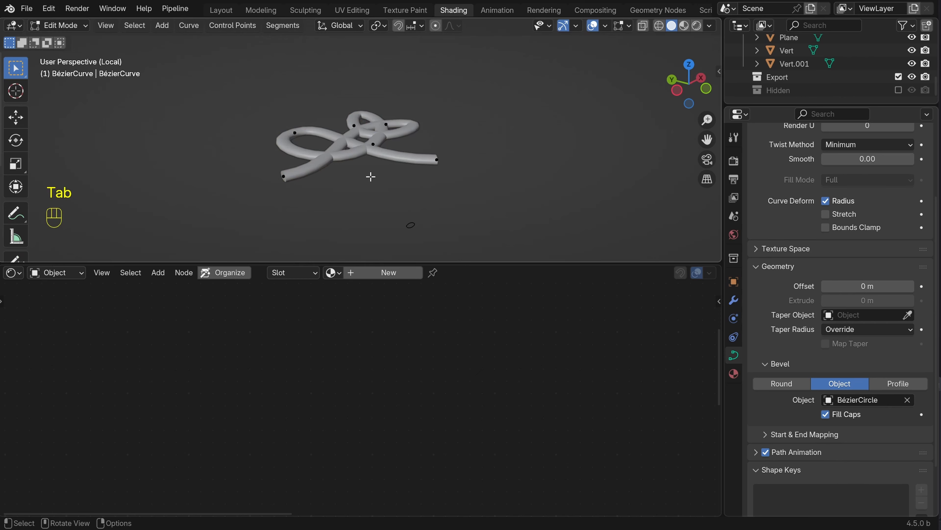
scroll(373, 179, up, 3)
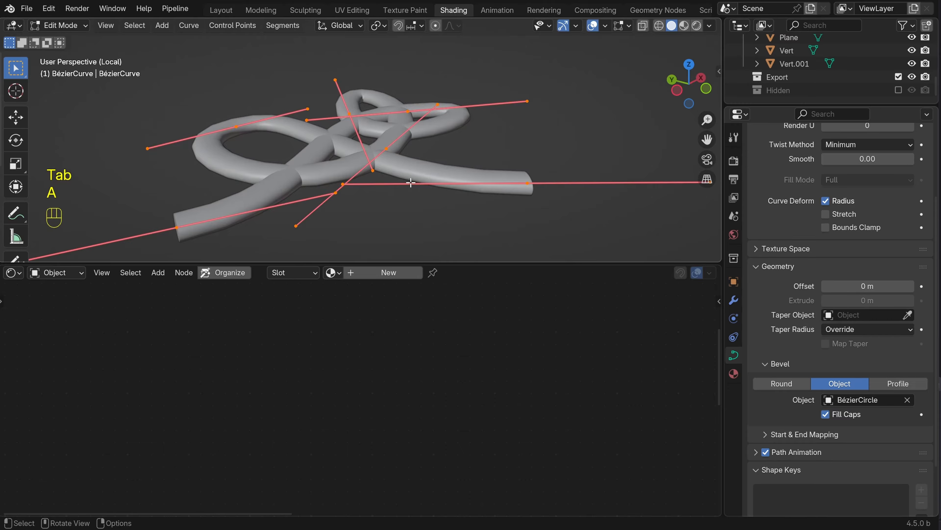
key(alt+s)
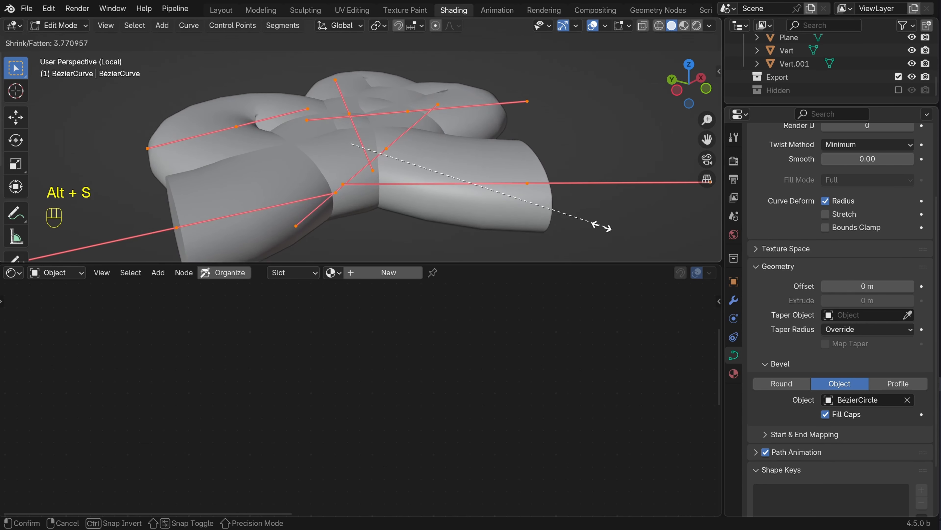
click(377, 170)
key(alt+a)
Select a control point on the noodle and move it to reshape the curve
scroll(443, 185, down, 3)
middle_drag(444, 185, 330, 171)
scroll(387, 175, up, 4)
click(232, 139)
scroll(345, 159, down, 1)
scroll(330, 170, down, 2)
middle_drag(374, 150, 508, 158)
key(g)
click(363, 145)
Rotate the noodle end point's handles by 67° so the end bends downward, and adjust the position
click(524, 165)
key(r)
click(543, 173)
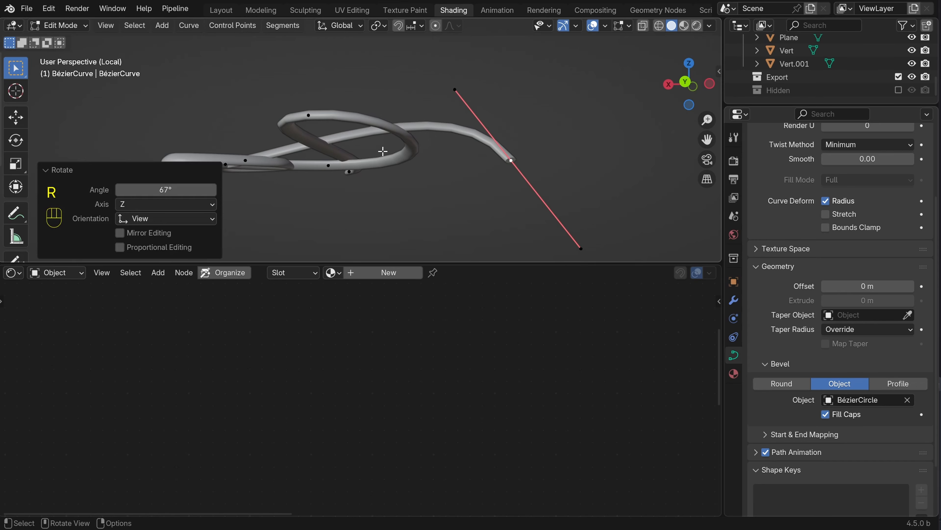
middle_drag(383, 151, 452, 128)
key(g)
click(446, 224)
Tilt the control point at the tip of the narrow loop by about 156°
shift+middle_drag(452, 128, 475, 160)
scroll(519, 134, up, 4)
key(ctrl+t)
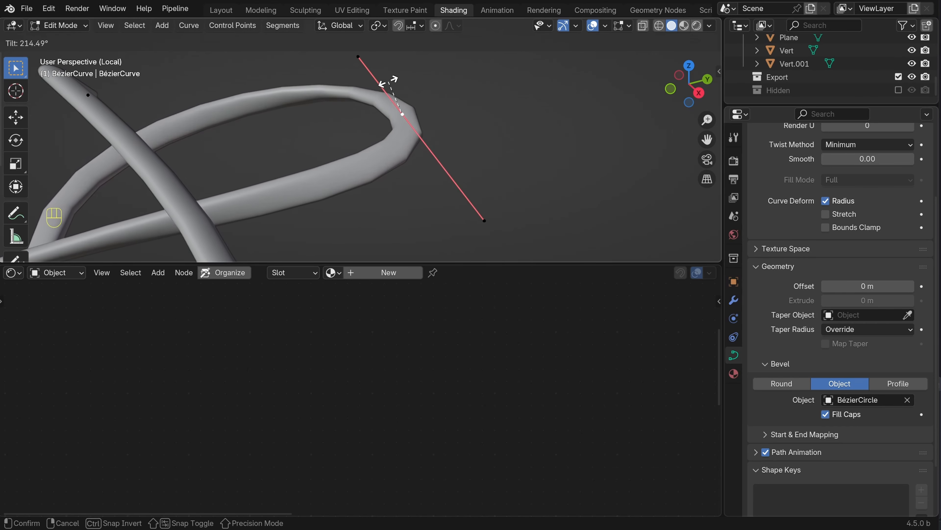
click(431, 174)
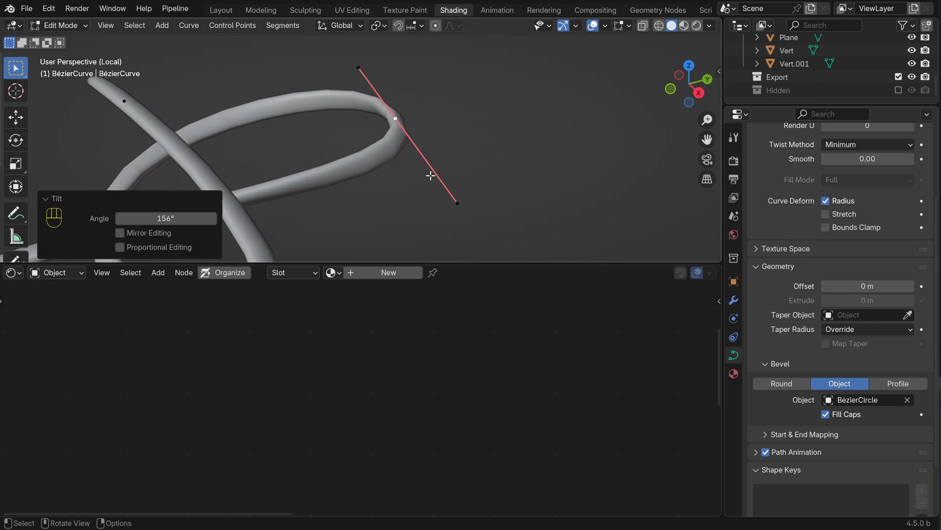
key(alt+a)
Shrink the radius at one end point of the noodle so that end tapers
middle_drag(431, 175, 397, 142)
click(396, 142)
scroll(427, 167, up, 1)
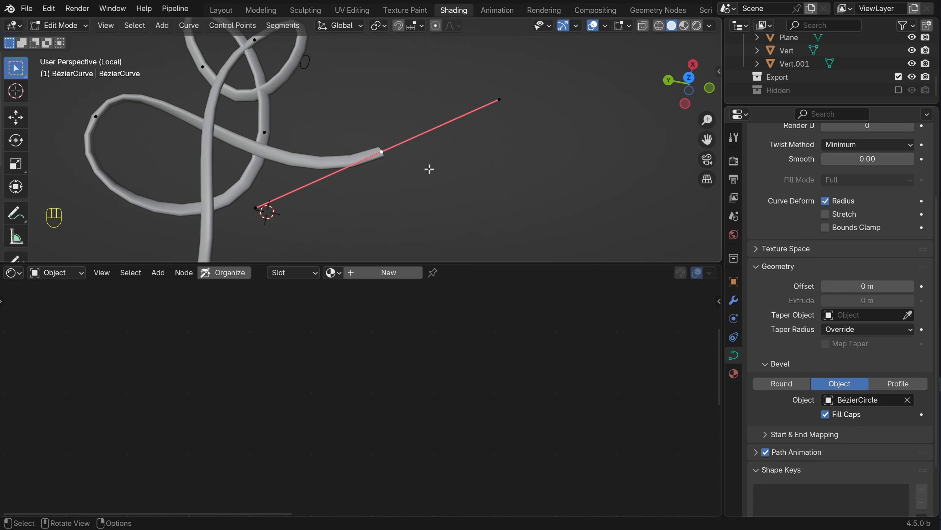
key(alt+s)
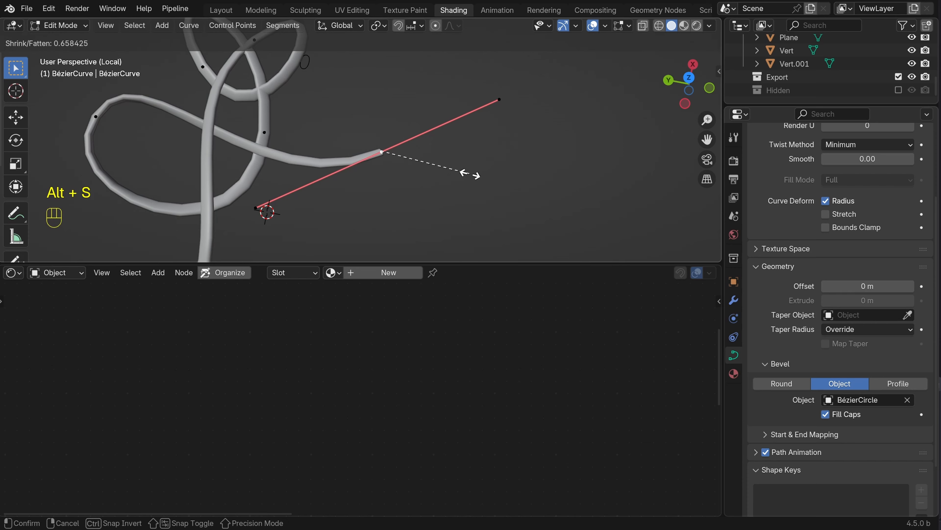
click(483, 182)
key(alt+a)
Fatten the noodle at the large loop's outer control point to about 1.5 times its radius
scroll(482, 181, down, 4)
shift+middle_drag(370, 163, 427, 168)
scroll(426, 169, up, 5)
click(185, 127)
key(alt+s)
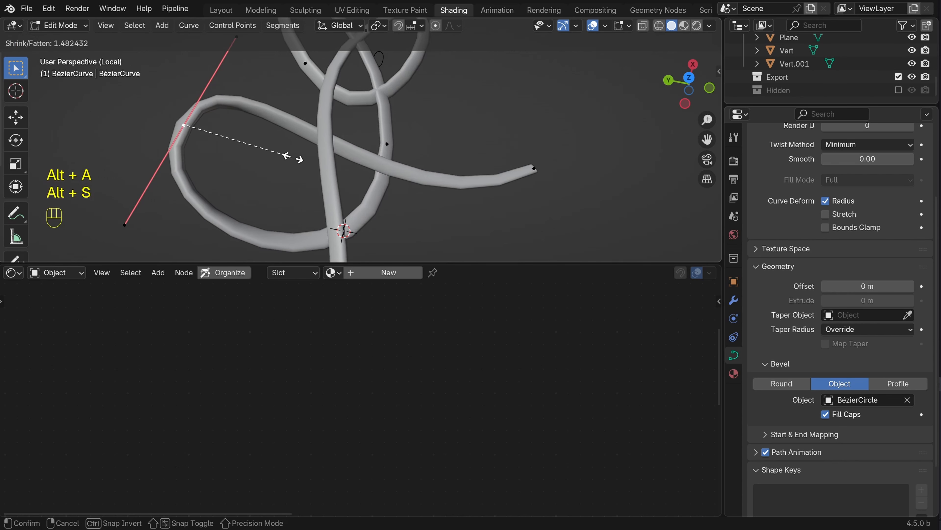
click(289, 155)
key(alt+a)
Shrink the radius at the noodle's other end point by a factor of 0.667
scroll(333, 167, down, 4)
click(364, 171)
key(alt+s)
click(413, 182)
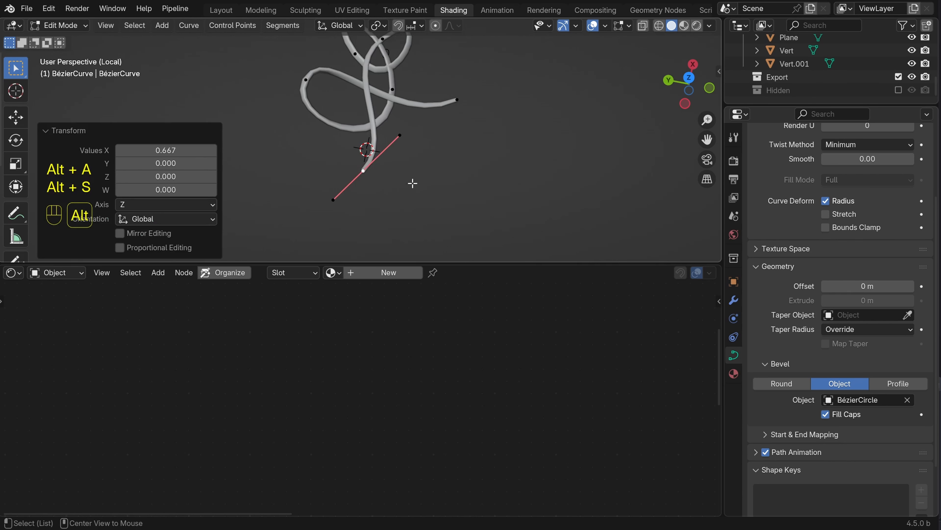
key(alt+a)
Move a control point on the small loops and rotate its handles to reshape the curve
scroll(397, 183, up, 4)
middle_drag(411, 125, 437, 93)
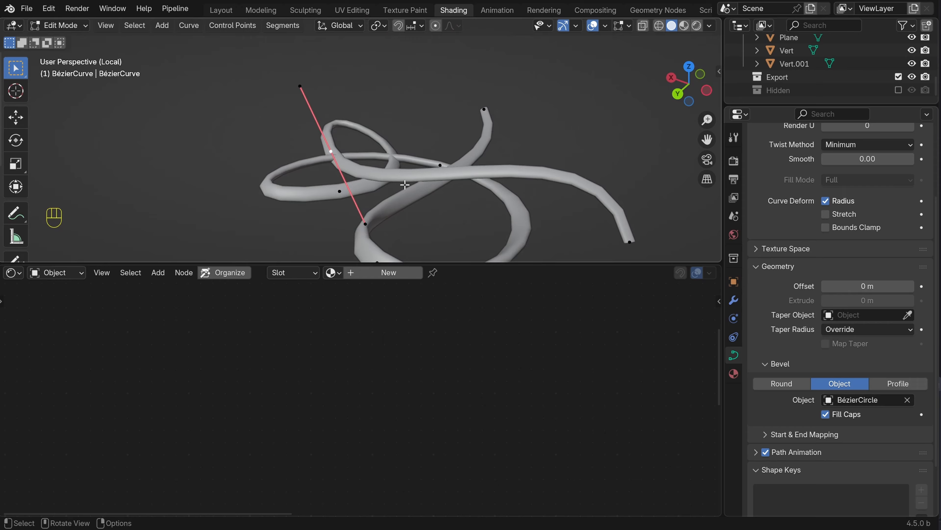
key(g)
click(374, 79)
middle_drag(374, 80, 396, 123)
key(r)
click(371, 181)
key(alt+a)
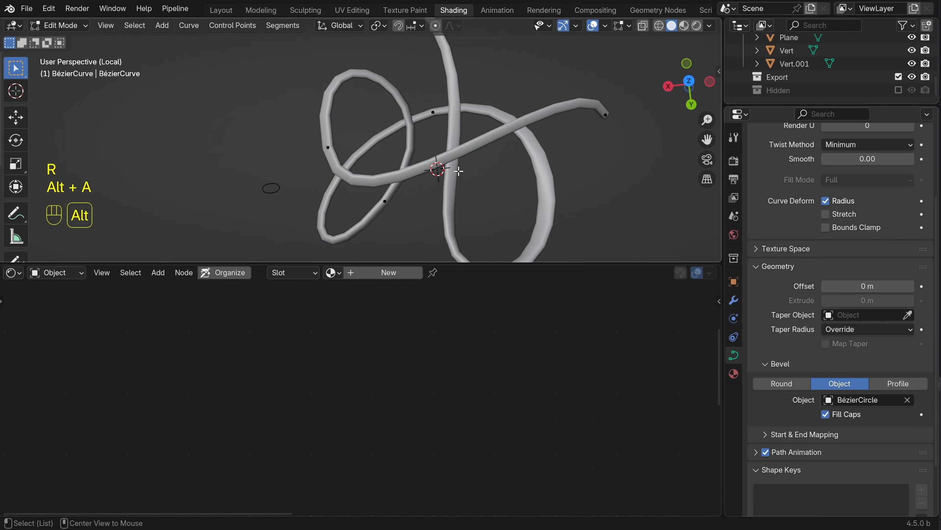
Raise the control point where the small loop meets the long strand by about 0.011 m along Z
middle_drag(457, 170, 485, 100)
click(385, 181)
middle_drag(378, 164, 450, 83)
scroll(447, 183, down, 5)
key(alt+a)
scroll(432, 118, up, 3)
click(404, 157)
middle_drag(405, 160, 390, 189)
scroll(444, 178, up, 3)
click(429, 152)
key(g)
key(z)
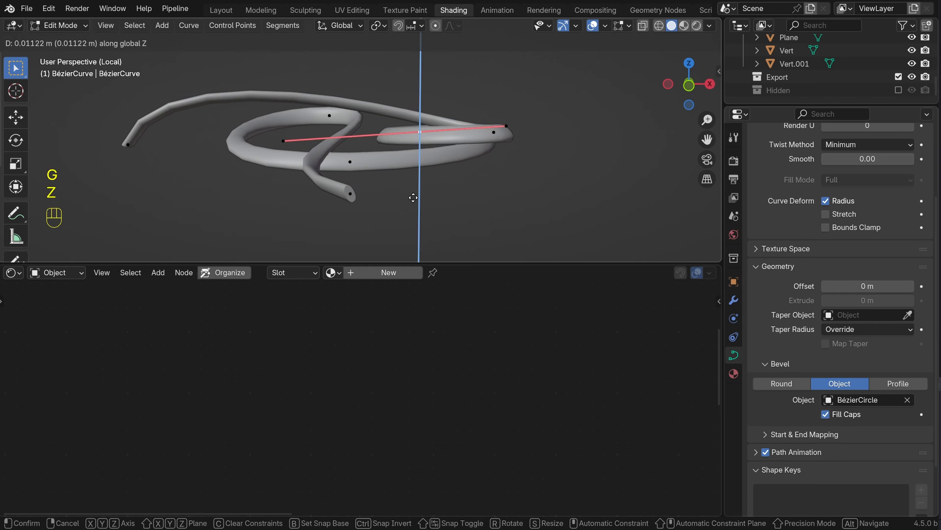
click(414, 197)
key(alt+a)
Select another control point on the noodle's loops and tilt it to twist the flattened profile
mouse_move(415, 159)
middle_down()
mouse_move(462, 202)
mouse_move(426, 164)
mouse_move(402, 155)
middle_up()
click(395, 116)
ctrl+middle_drag(402, 159, 358, 167)
key(ctrl+t)
click(386, 148)
key(alt+a)
Try moving a control point on the small loop using Smooth proportional editing with a size of about 0.112 m
scroll(481, 148, down, 5)
scroll(359, 167, up, 2)
scroll(359, 167, down, 3)
key(alt+a)
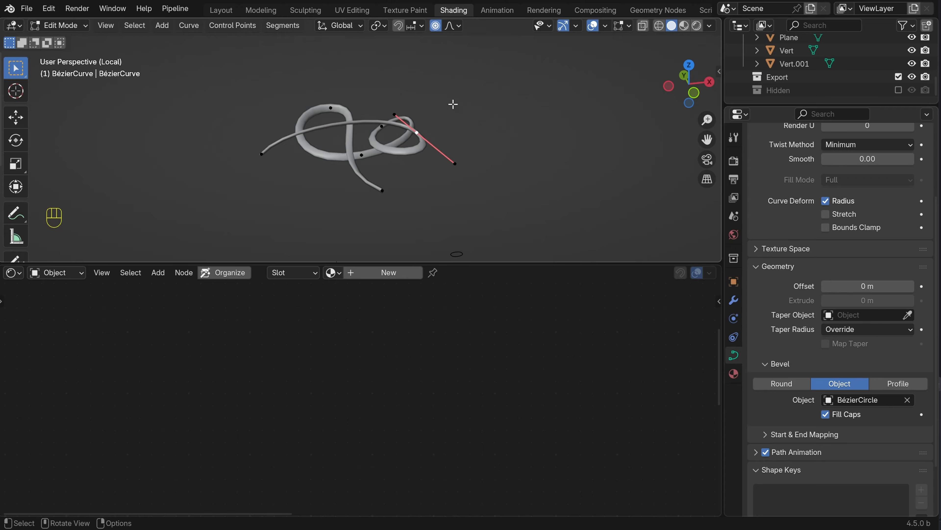
shift+middle_drag(449, 109, 459, 122)
key(g)
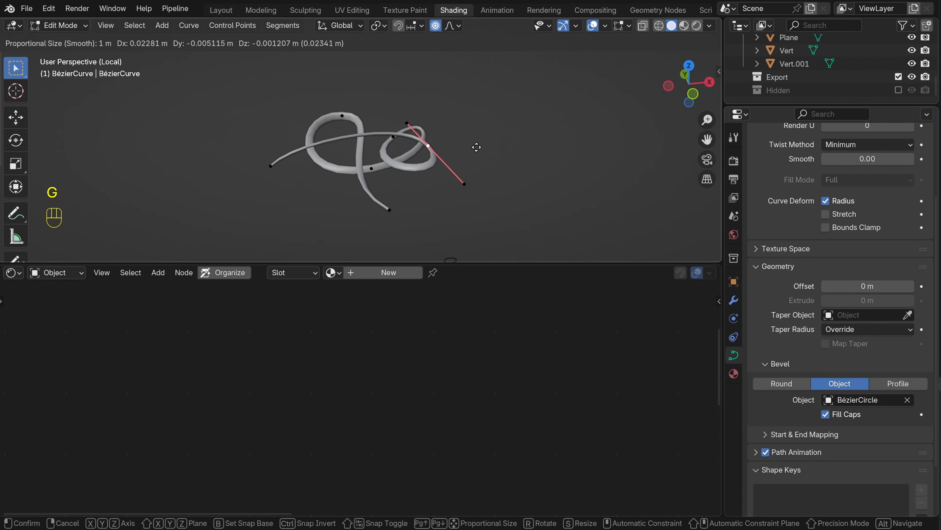
right_click(479, 145)
key(g)
scroll(479, 144, up, 1)
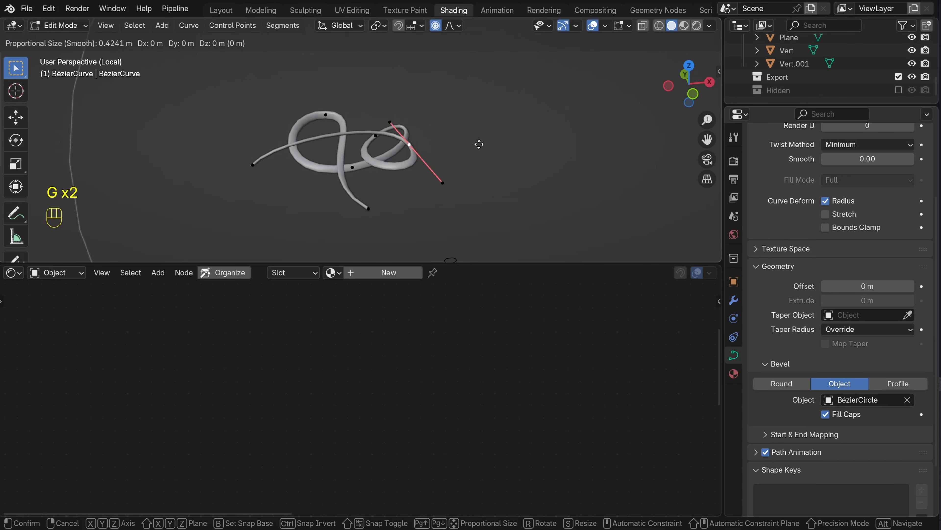
scroll(480, 144, up, 14)
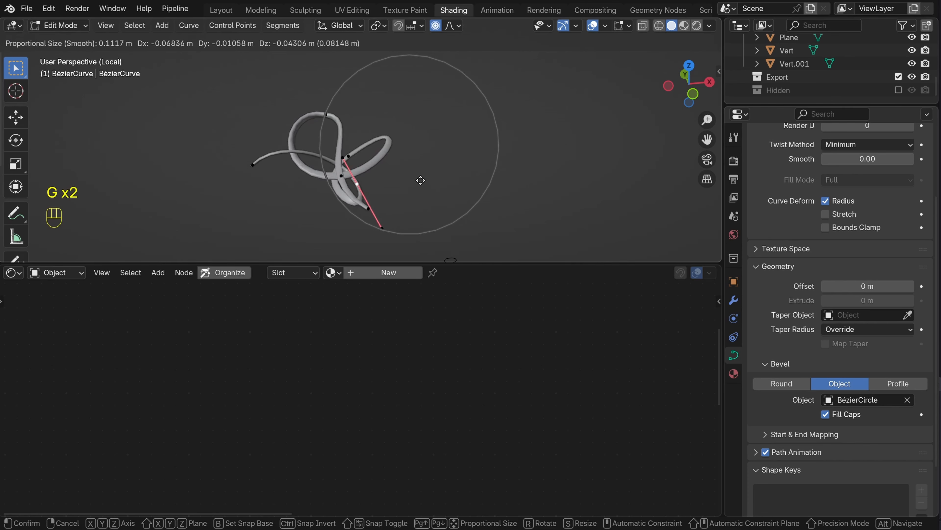
click(467, 155)
Try moving the noodle's lower end point with proportional editing limited to Connected Only
click(456, 26)
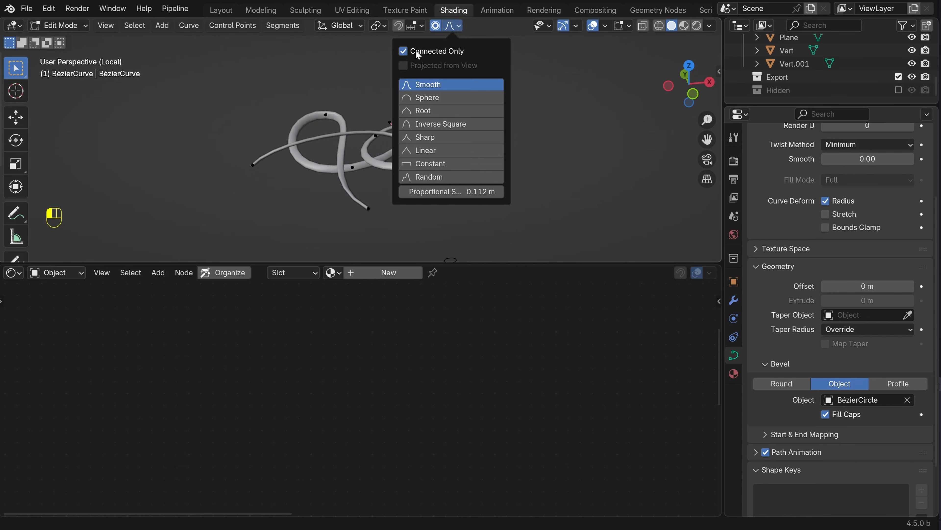
key(g)
click(390, 213)
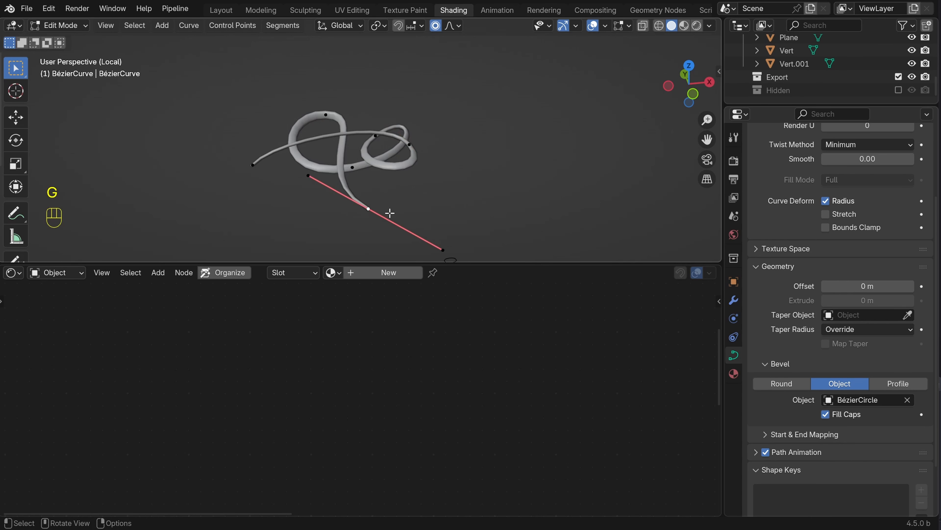
key(g)
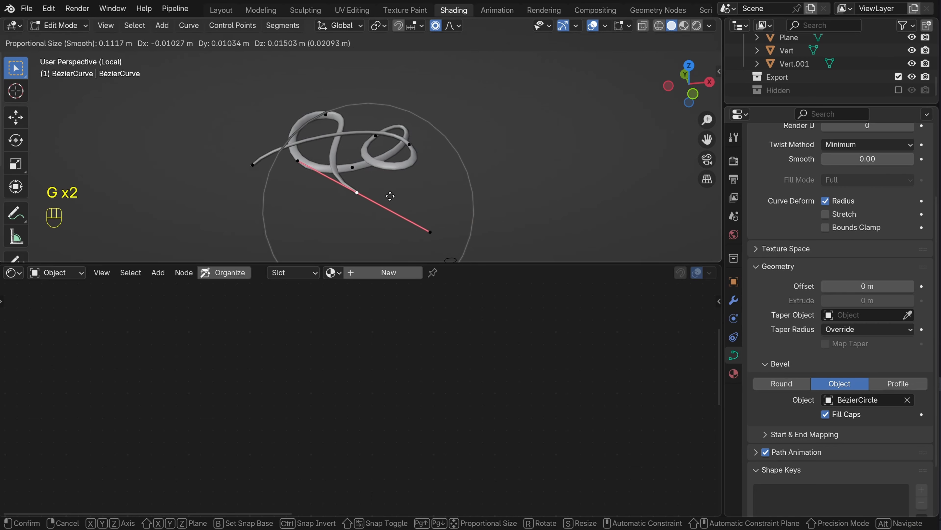
click(427, 185)
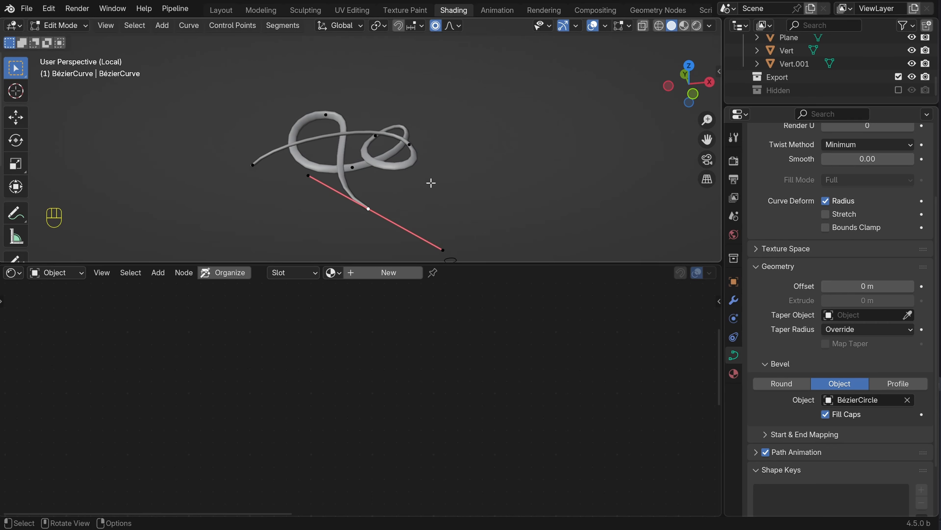
click(452, 27)
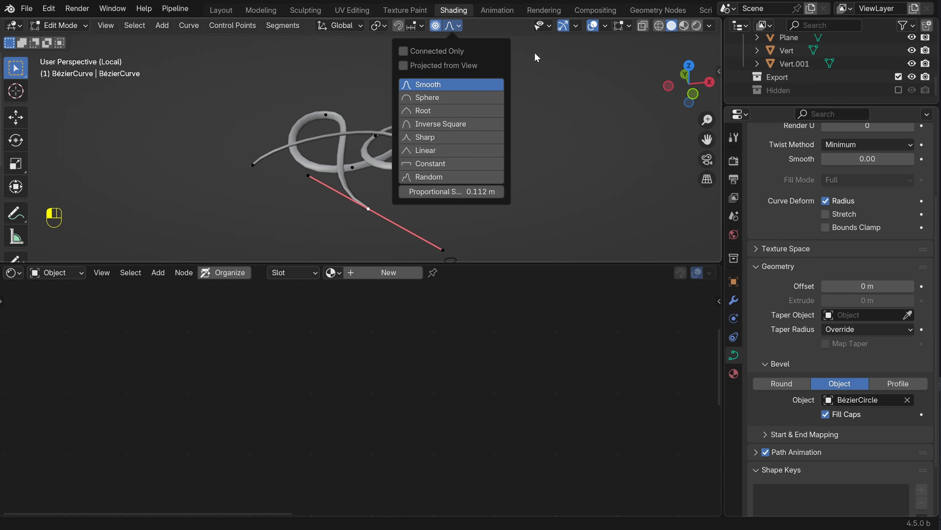
Return to Object Mode and exit local view to show the whole bowl scene
key(alt+a)
key(Tab)
key(alt+a)
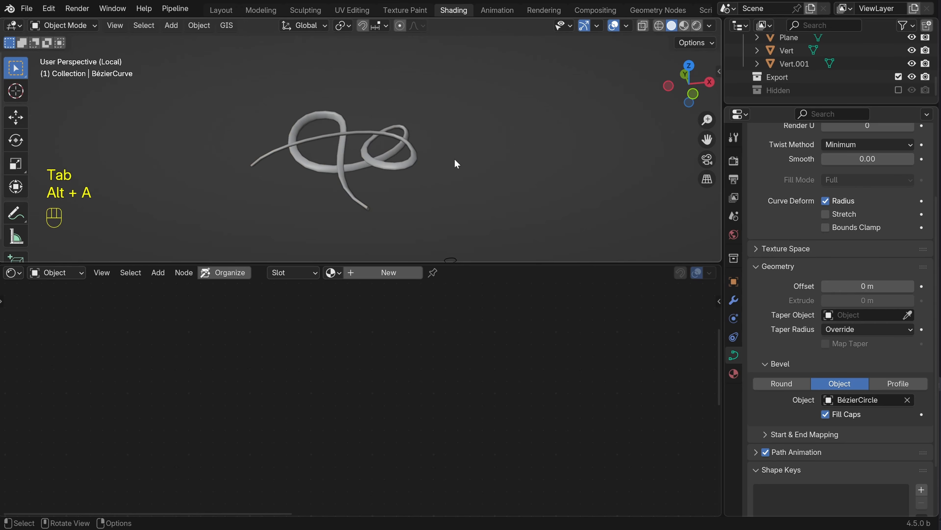
key(KP_Divide)
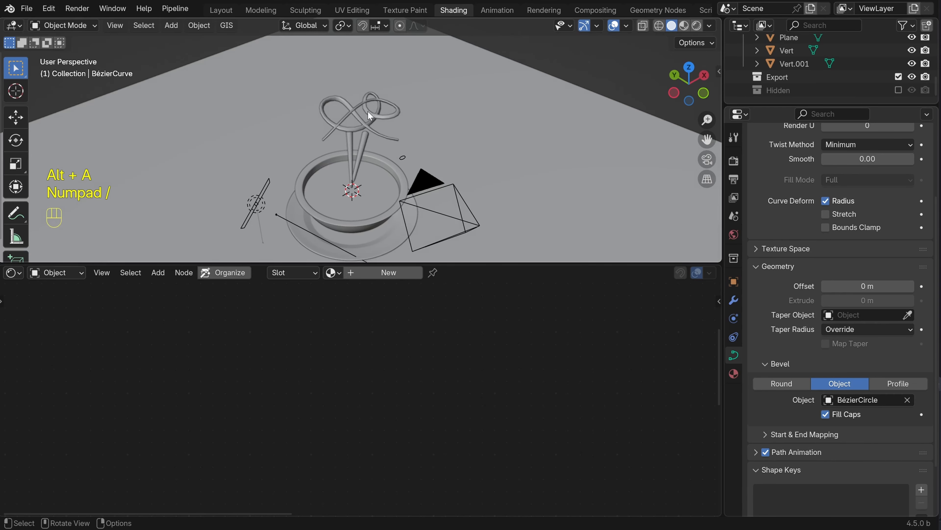
Scale all the noodle's control points uniformly to 0.591 from the top view, with proportional editing off
click(372, 113)
key(KP_7)
scroll(412, 144, up, 5)
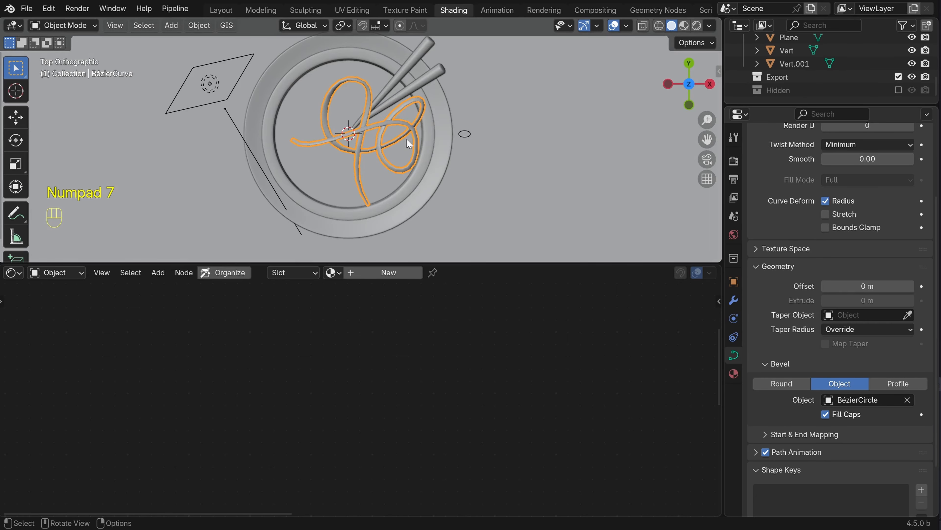
key(Tab)
shift+scroll(422, 147, down, 2)
key(a)
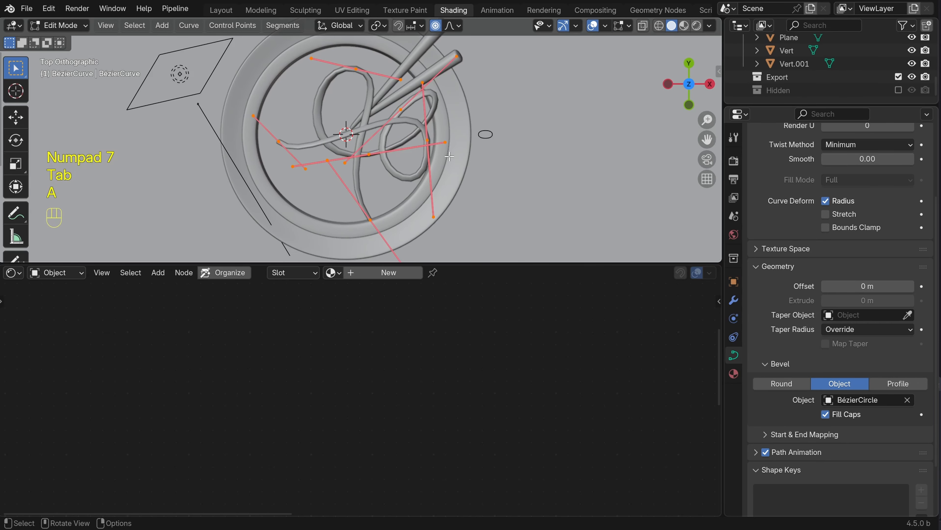
key(shift+z)
key(shift+z)
shift+scroll(523, 169, up, 2)
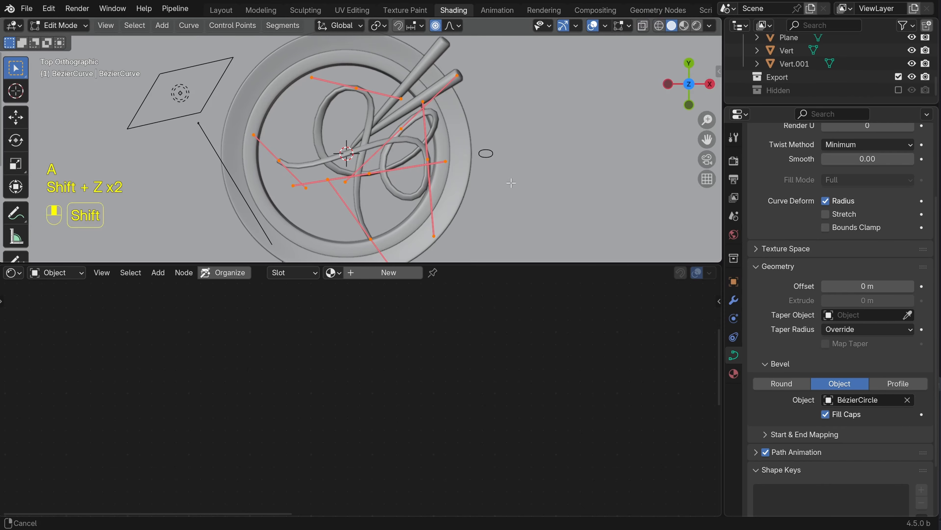
key(s)
right_click(524, 199)
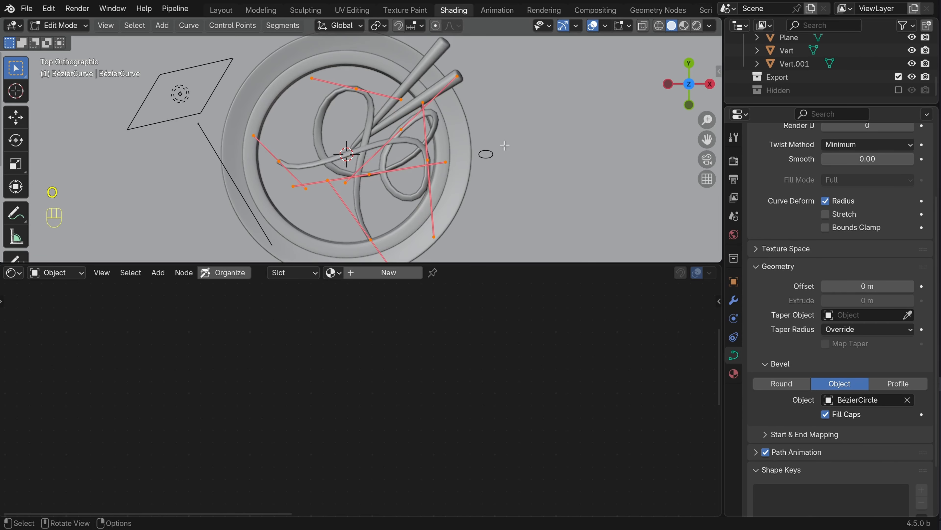
key(s)
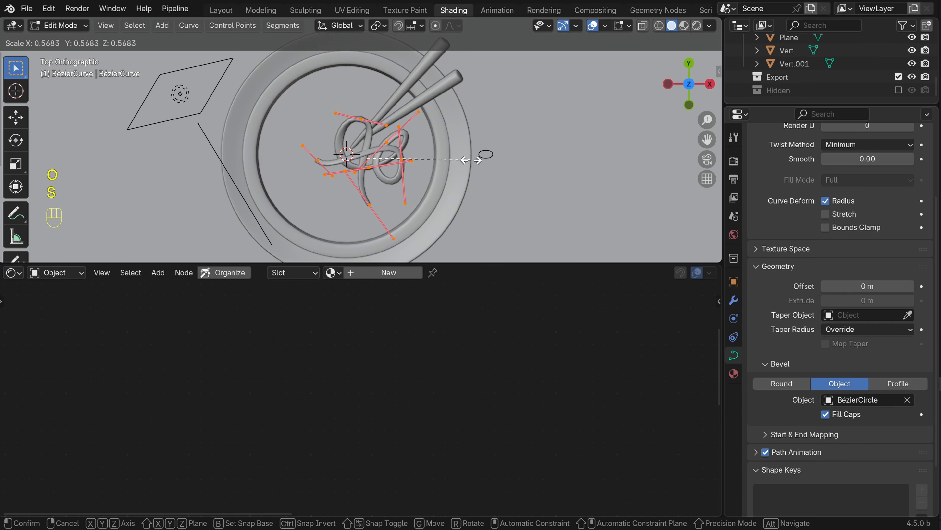
click(461, 168)
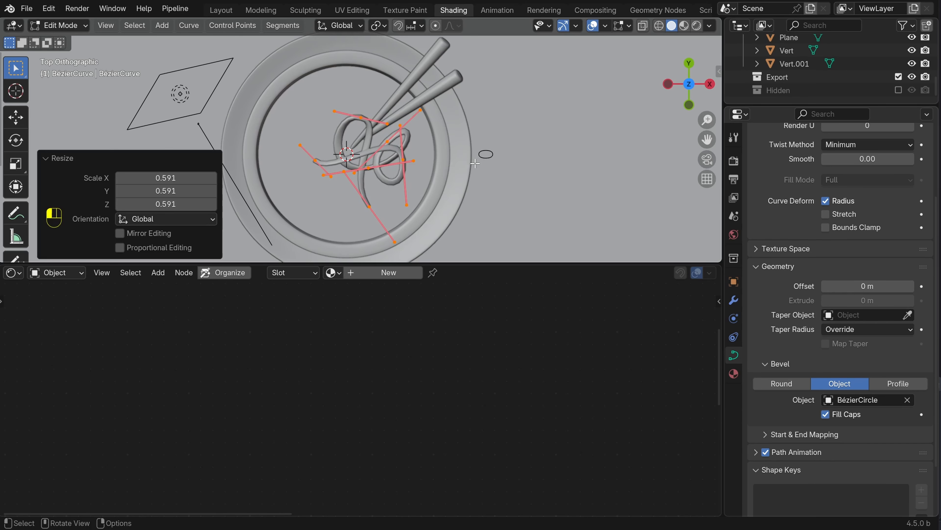
Shrink the radius of all the noodle's control points by a factor of 0.562 and return to Object Mode
scroll(461, 168, up, 2)
shift+scroll(457, 167, down, 2)
key(alt+s)
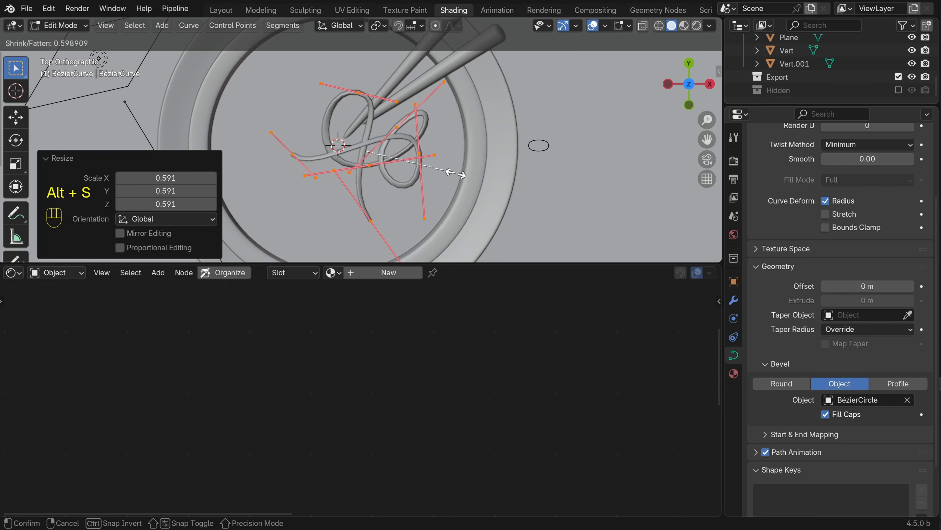
click(450, 177)
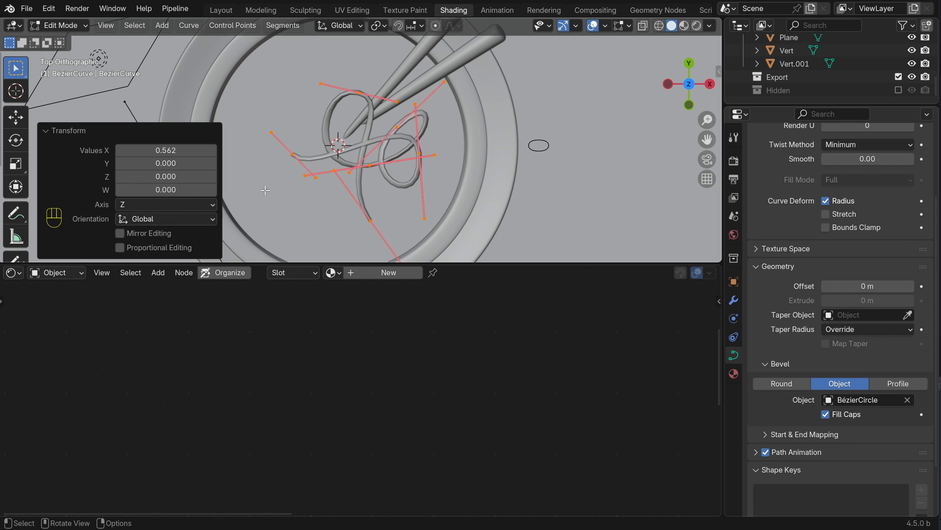
click(43, 138)
key(alt+a)
key(Tab)
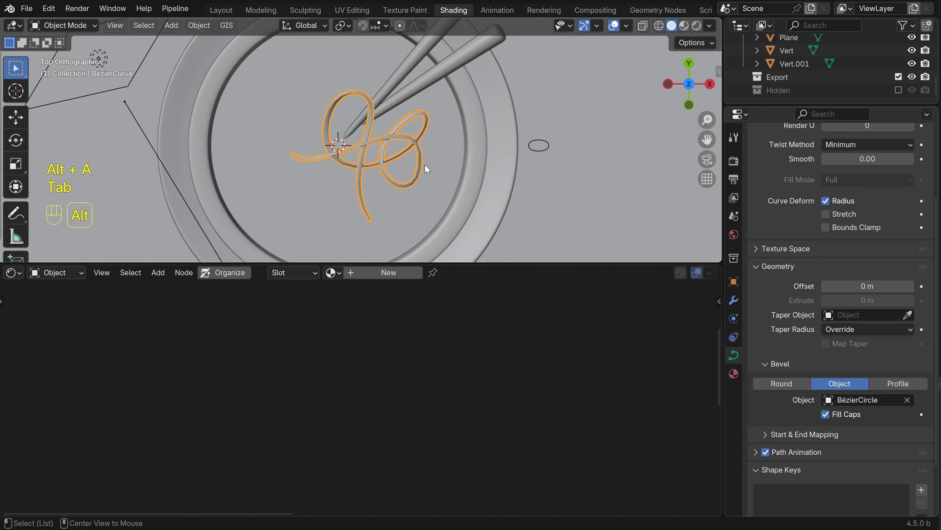
key(alt+a)
Lower the noodle along Z until it sits just above the soup surface
middle_drag(425, 164, 401, 101)
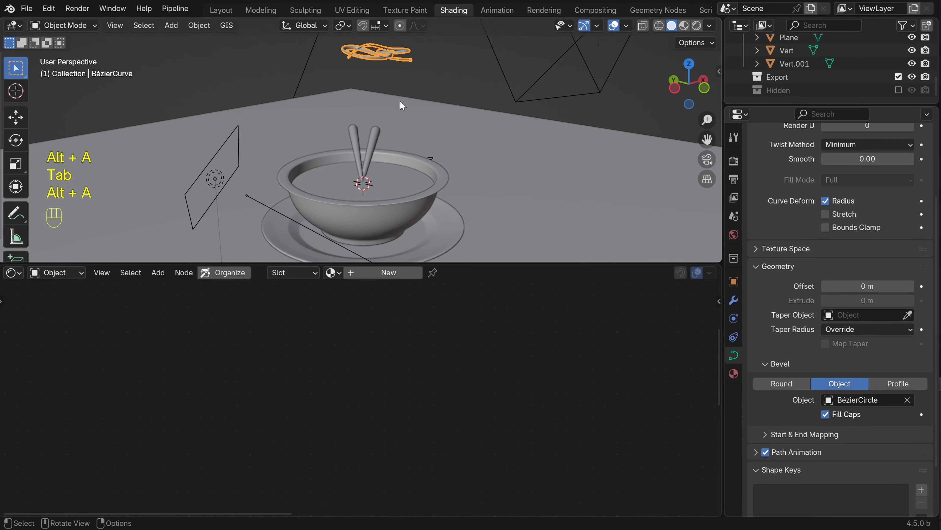
key(g)
key(z)
click(384, 187)
Move the noodle horizontally with Z locked to center it within the bowl, working from the top view
key(alt+a)
middle_drag(384, 187, 384, 137)
key(KP_7)
scroll(428, 151, up, 4)
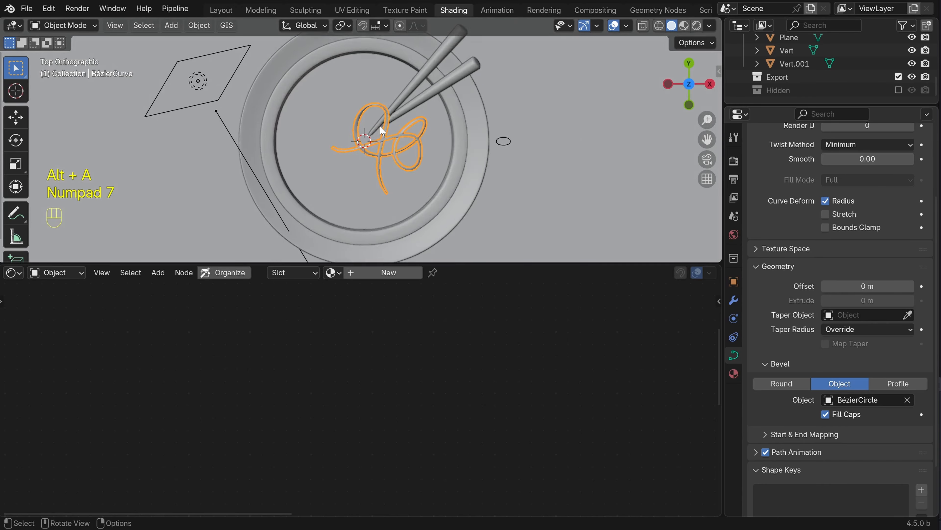
key(g)
key(shift+z)
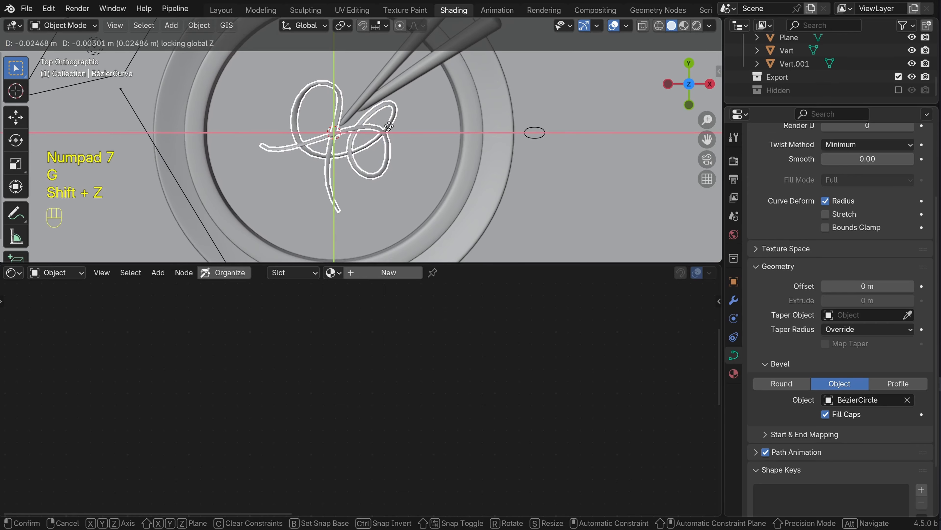
click(427, 150)
key(alt+a)
middle_drag(427, 150, 408, 144)
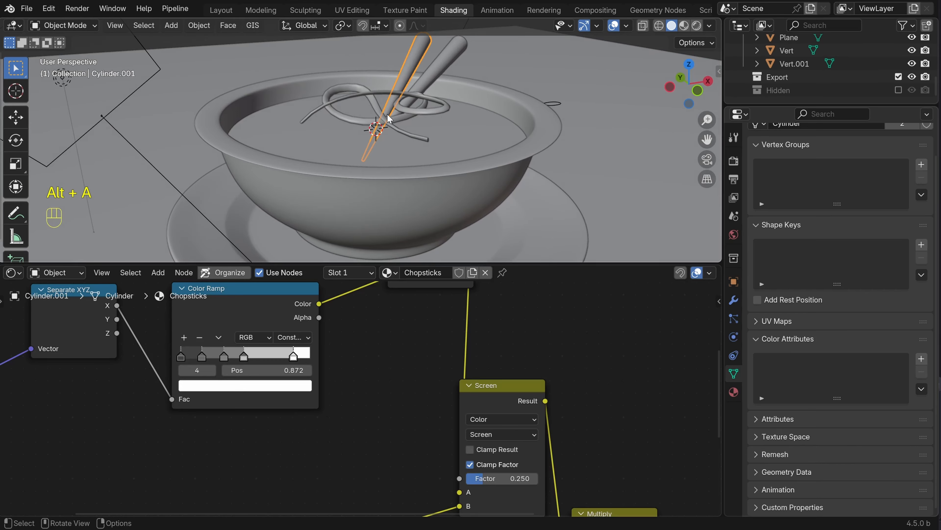
Edit the noodle curve and slightly move one of its control points to refine how it lies over the soup
shift+click(396, 139)
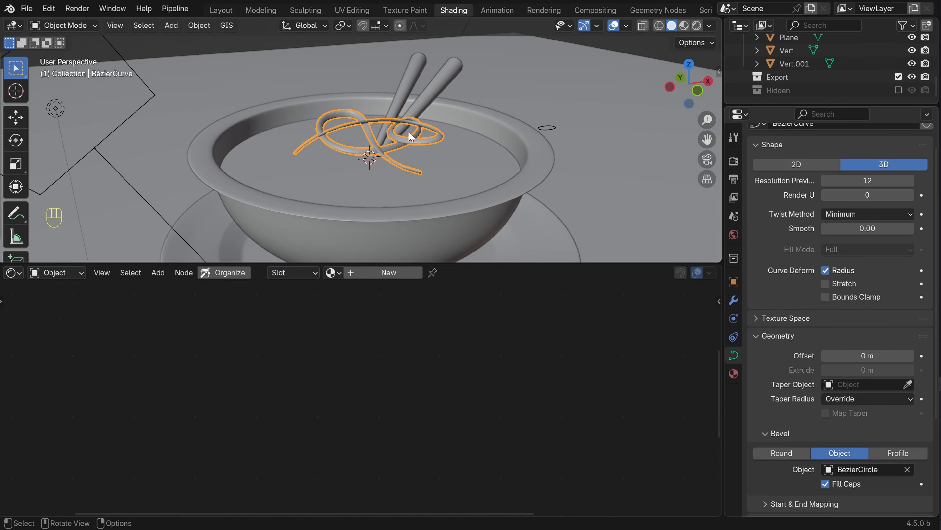
key(KP_0)
shift+middle_drag(396, 139, 396, 141)
scroll(396, 142, up, 3)
key(Tab)
middle_drag(326, 147, 382, 119)
scroll(356, 143, up, 4)
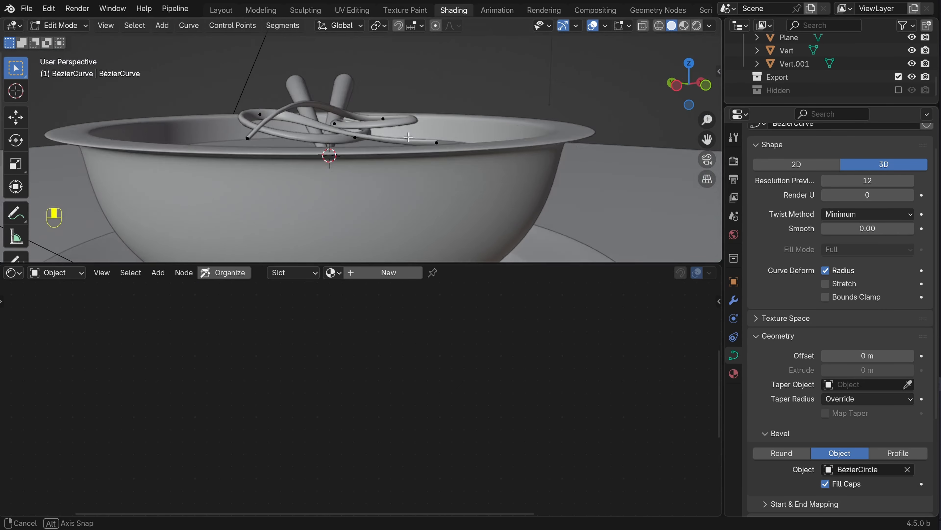
scroll(370, 147, up, 6)
click(176, 194)
key(g)
click(195, 191)
Rotate the handles of another control point on the noodle and return to Object Mode
key(alt+a)
scroll(381, 118, down, 4)
middle_drag(382, 119, 335, 174)
click(339, 140)
key(r)
click(319, 90)
key(Tab)
key(alt+a)
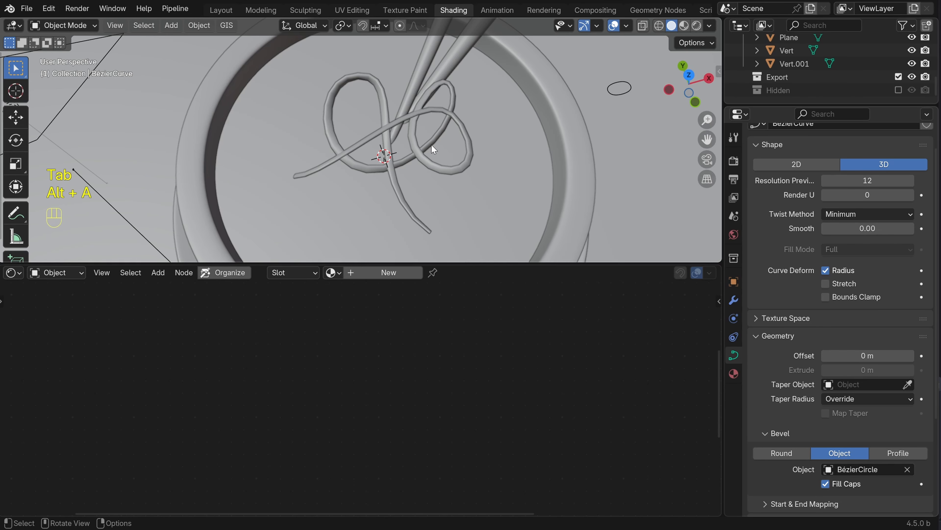
Add a Subdivision Surface modifier to the noodle and check its smoothness through the camera
key(KP_0)
click(733, 300)
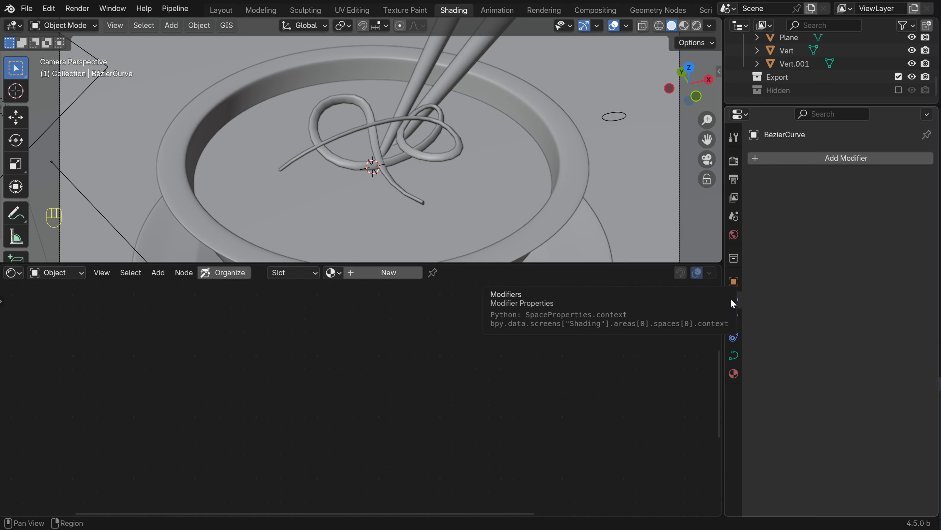
click(818, 161)
mouse_move(768, 212)
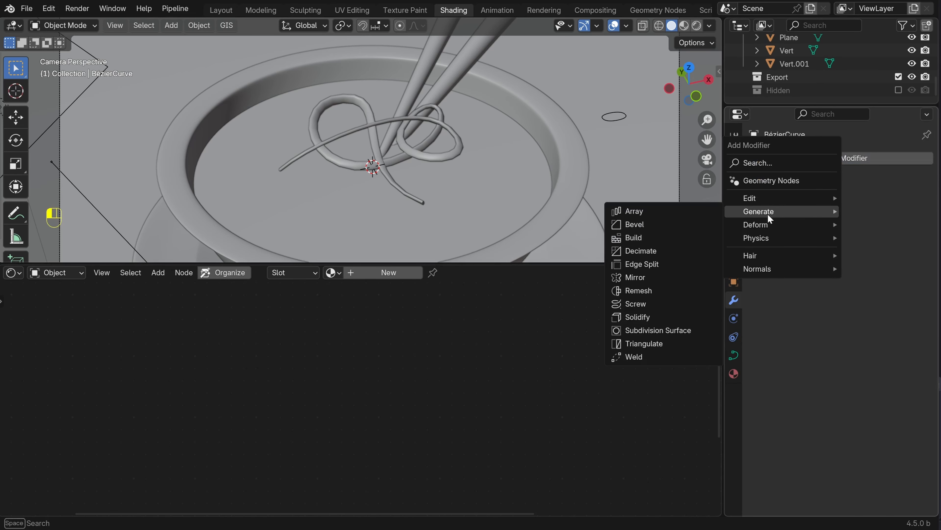
click(663, 329)
scroll(370, 160, up, 4)
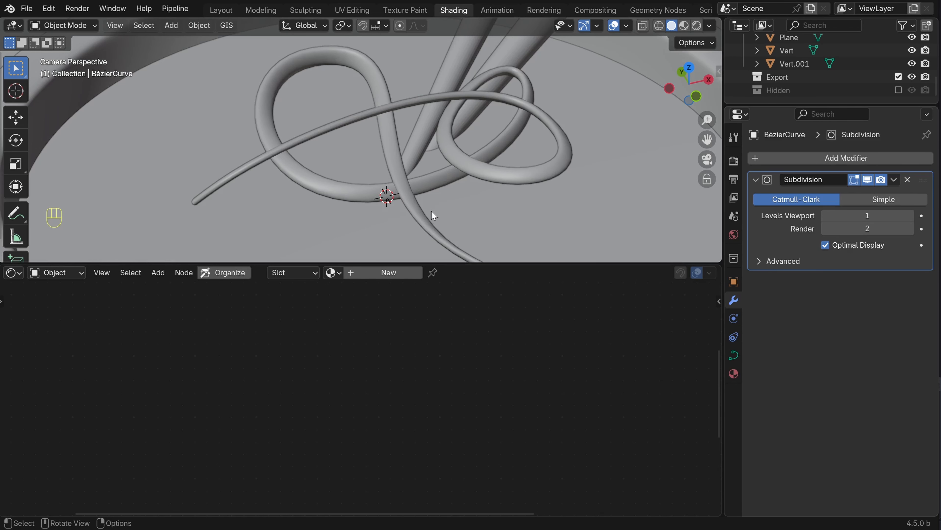
scroll(380, 123, down, 4)
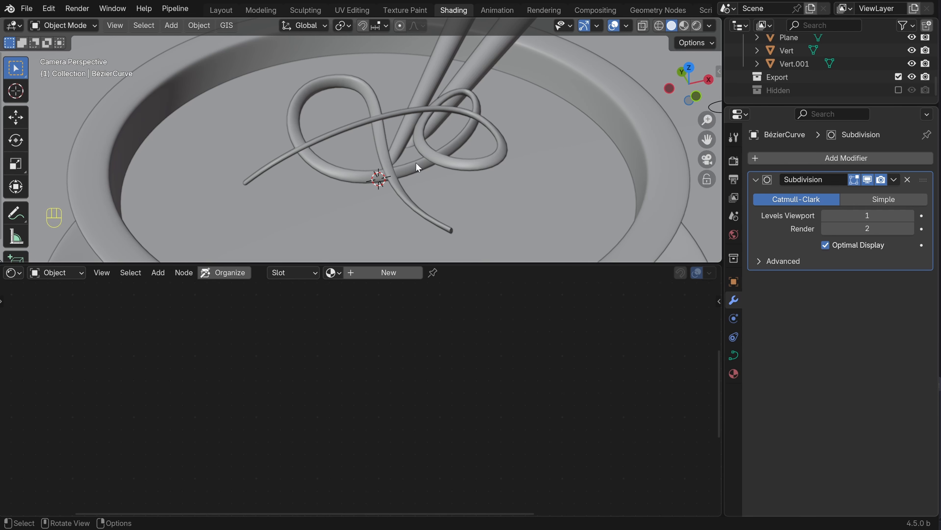
Switch the camera view to rendered shading and inspect the noodle in the ramen bowl
scroll(570, 70, down, 7)
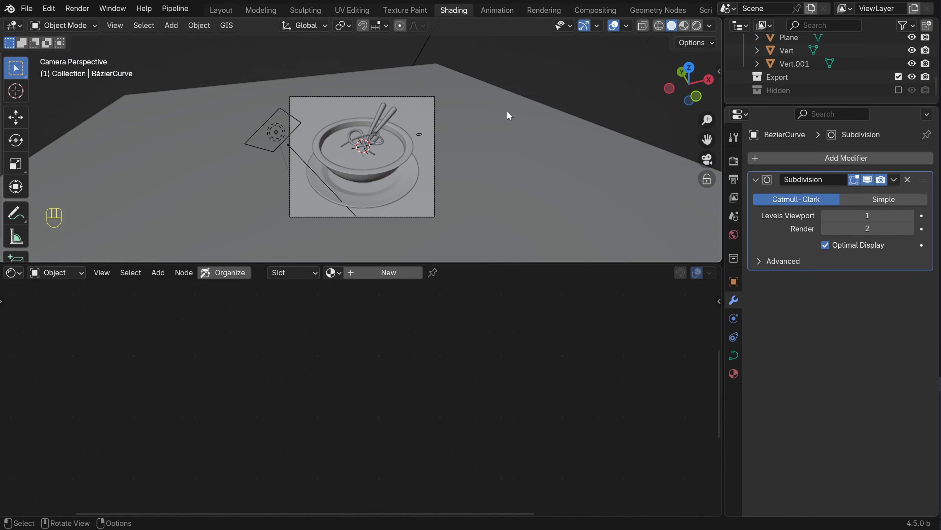
click(701, 28)
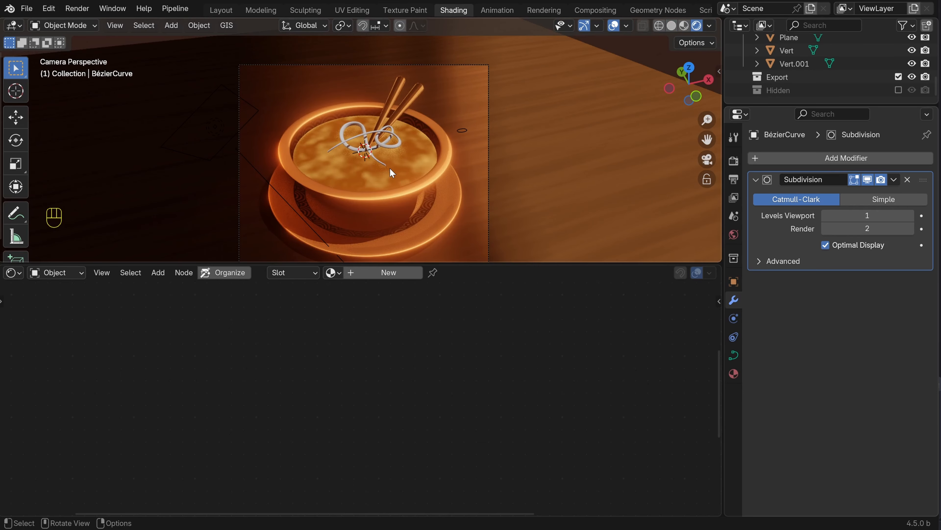
scroll(390, 168, up, 4)
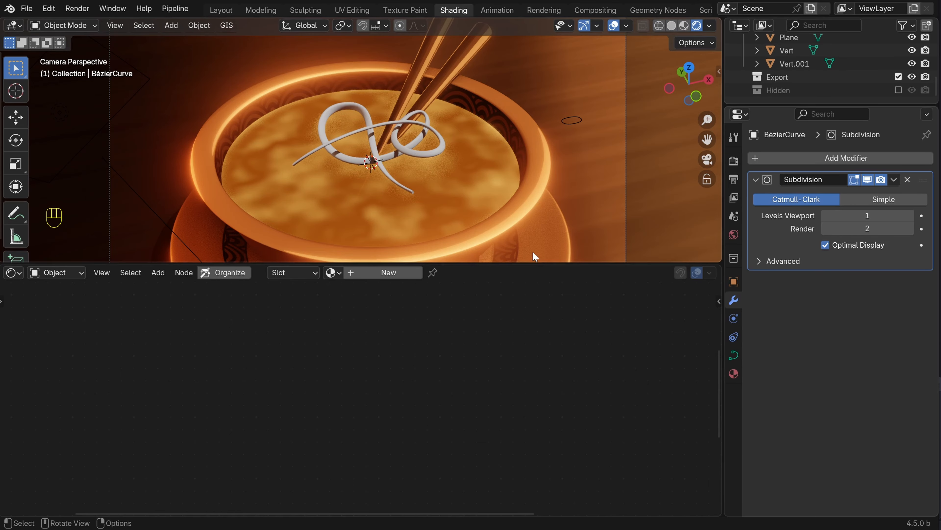
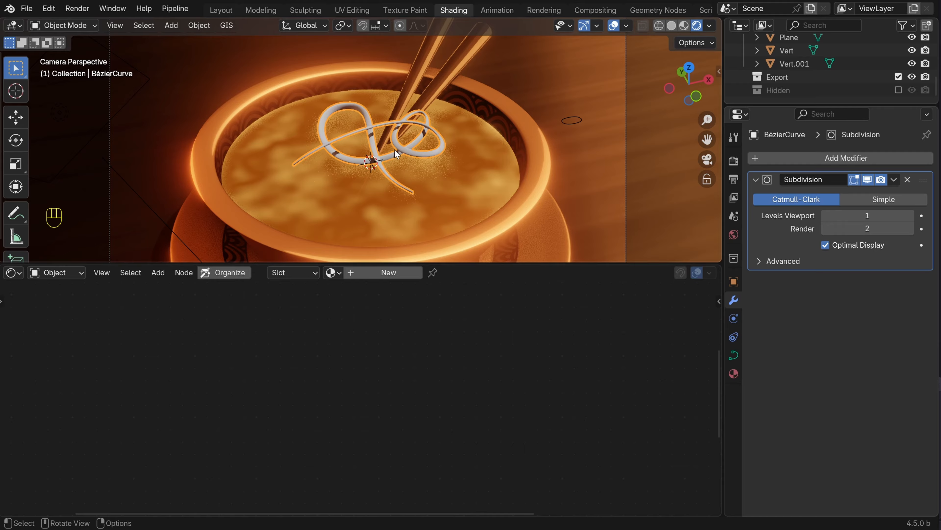
Add two material slots to the noodle curve and create a material named Noodles in the first slot
click(727, 378)
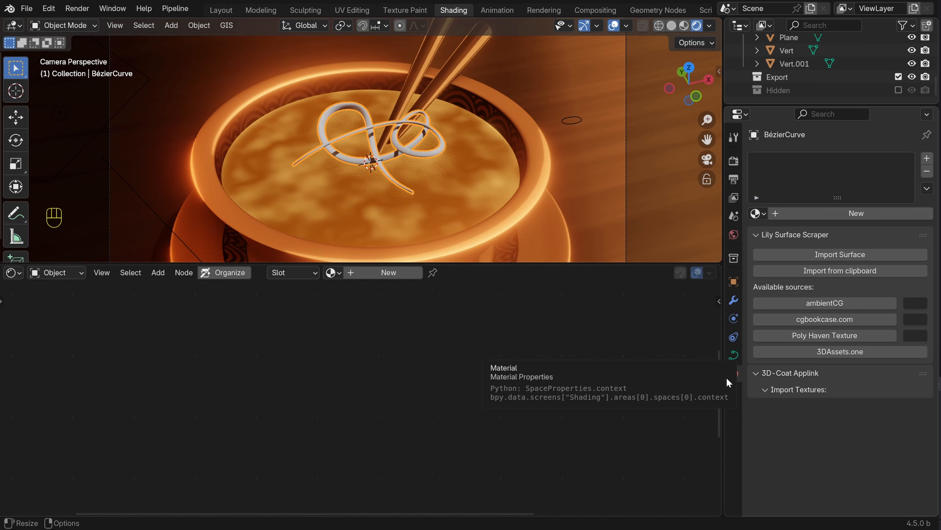
click(929, 160)
click(928, 160)
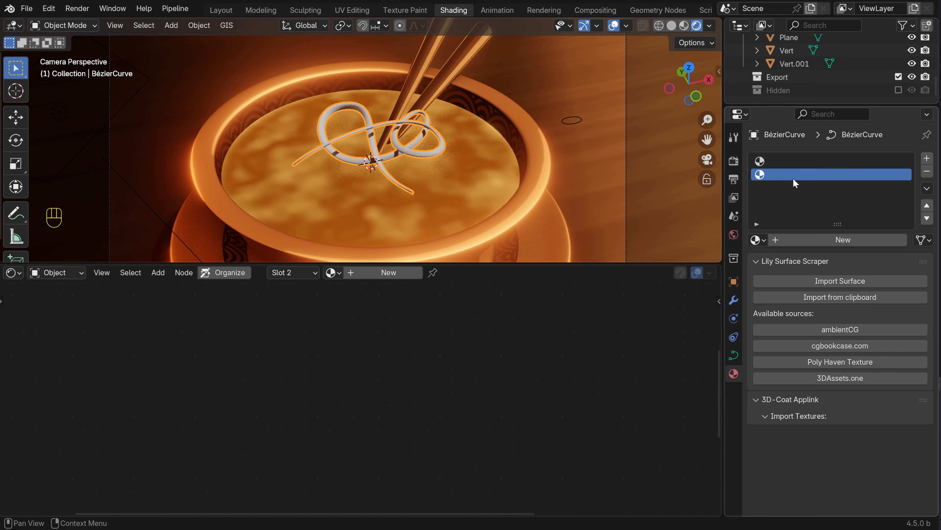
click(788, 162)
click(845, 239)
double_click(795, 160)
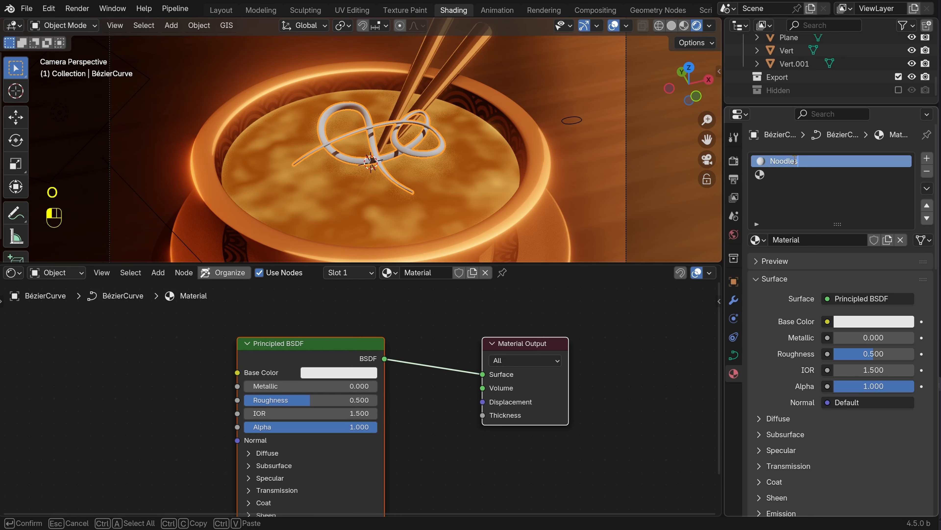
key(Return)
Create a second material named Outline in the noodle's empty material slot
click(782, 172)
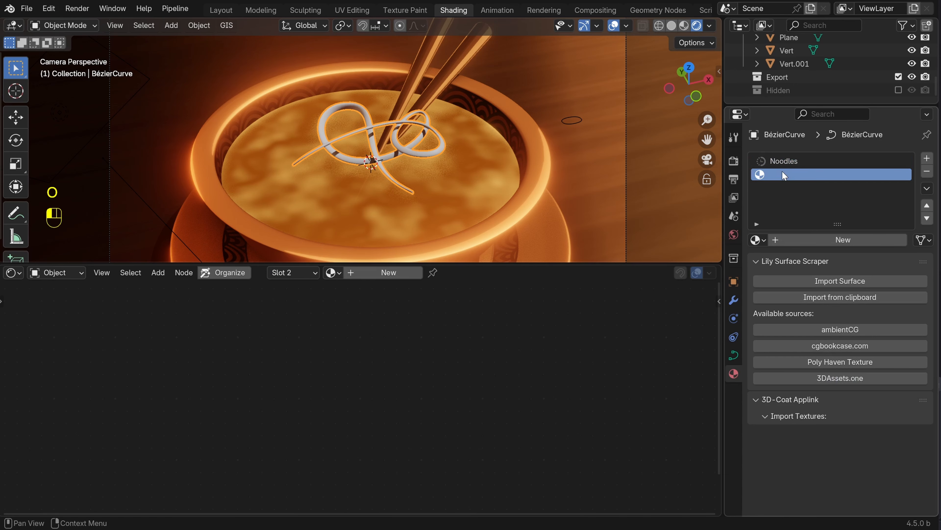
click(840, 240)
double_click(797, 174)
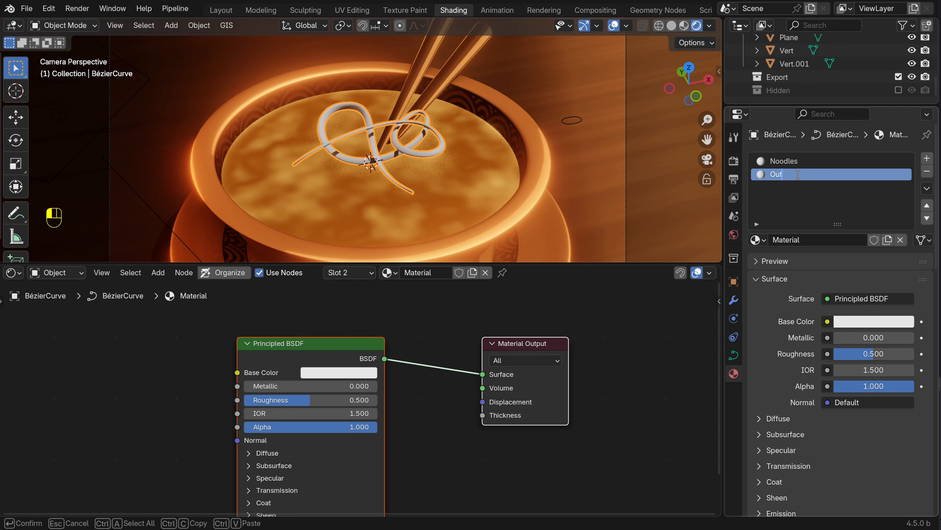
text(Outline)
key(Return)
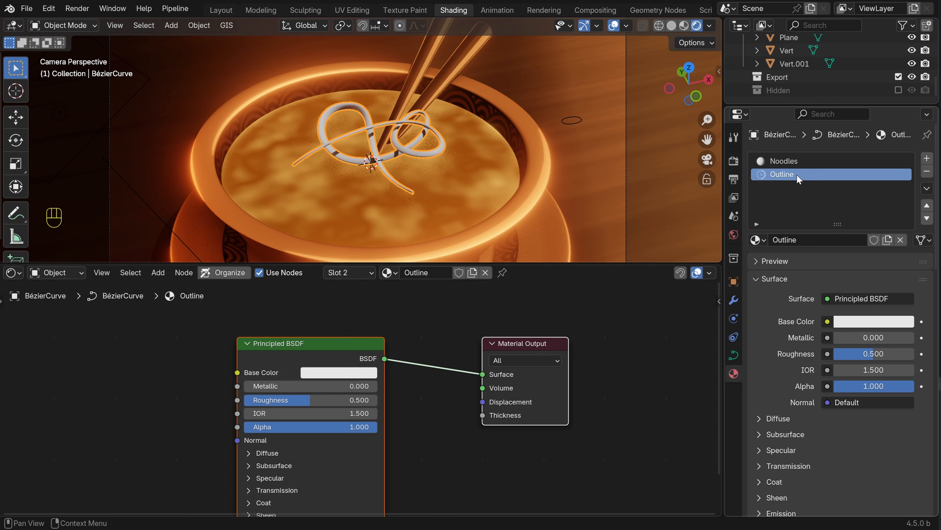
Replace the Outline material's Principled BSDF with an Emission shader connected to the Material Output's Surface input
click(300, 344)
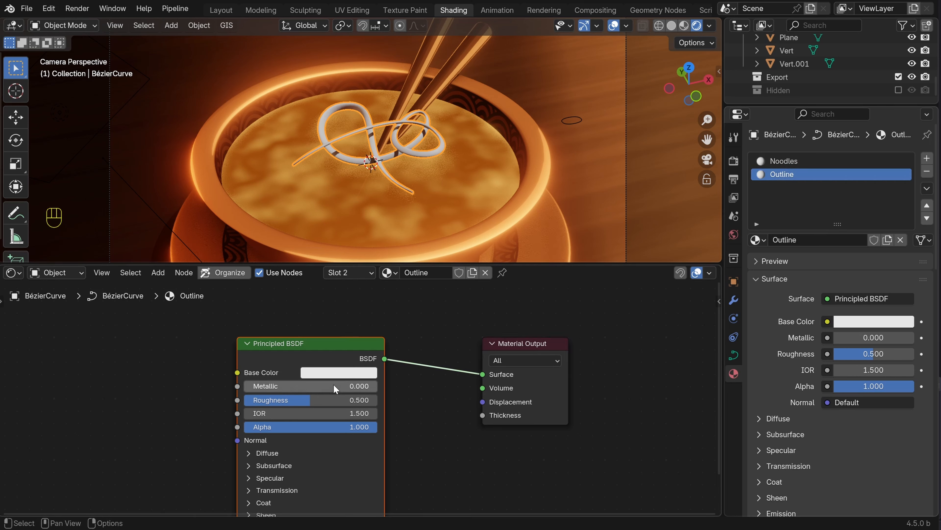
key(Delete)
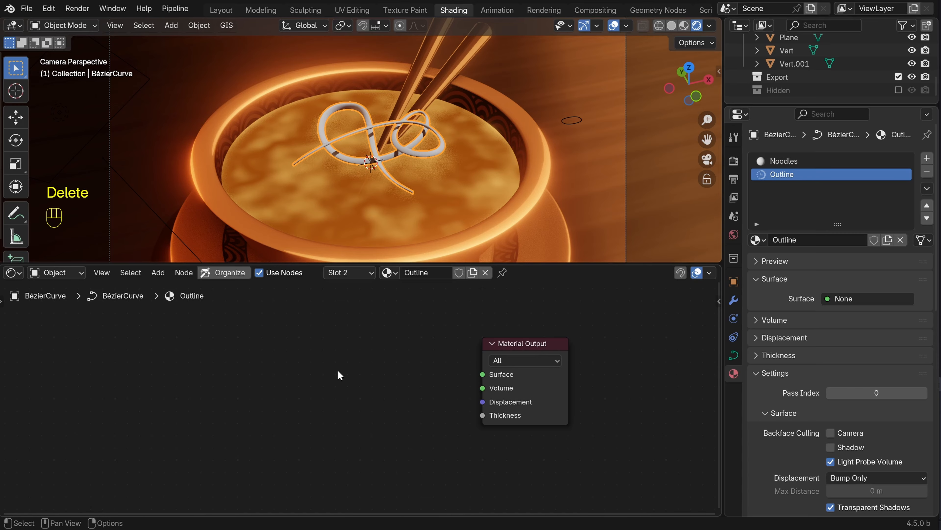
key(shift+a)
click(304, 333)
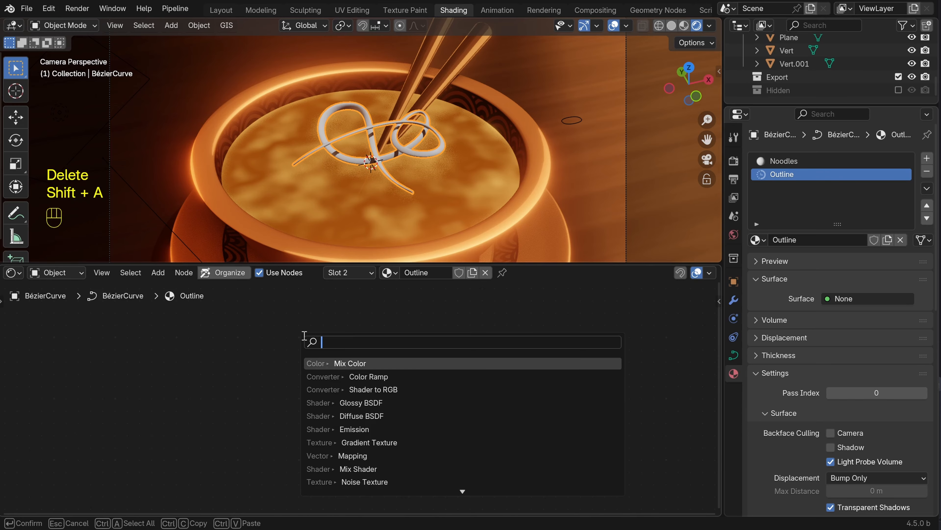
text(emis)
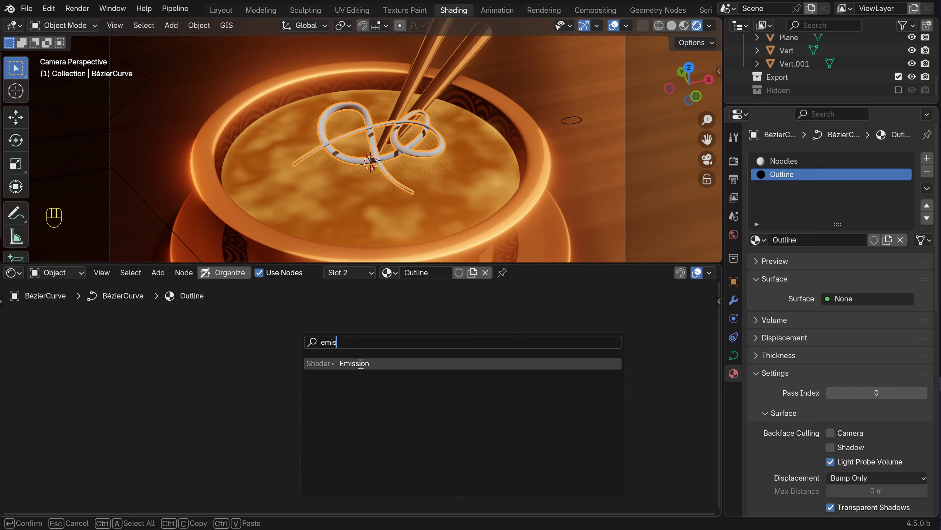
key(Return)
click(302, 328)
drag(391, 352, 482, 374)
Set the Outline material's emission color to black and enable Camera backface culling
click(364, 367)
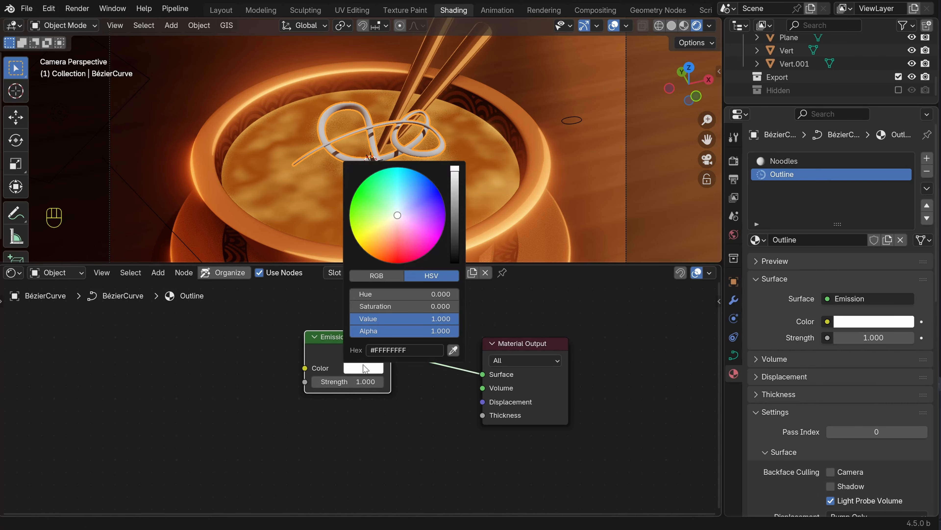
drag(458, 202, 455, 262)
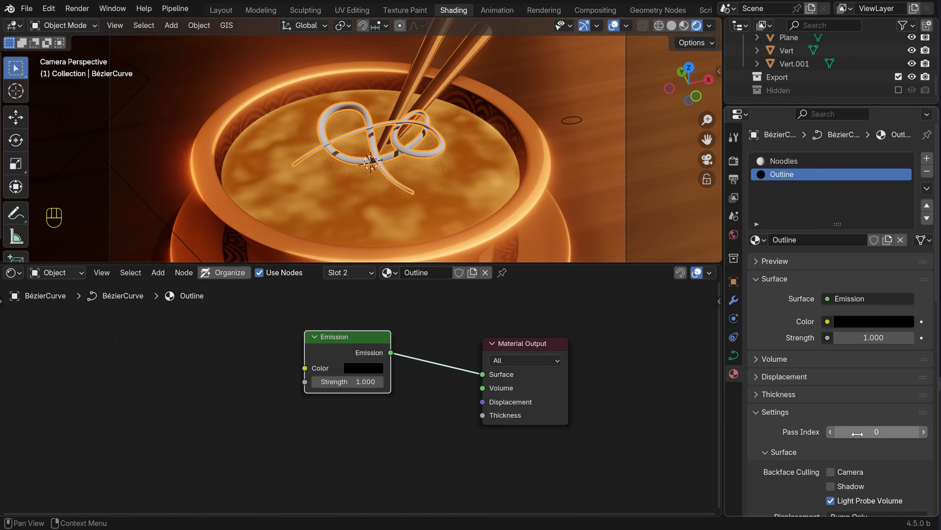
scroll(797, 397, down, 4)
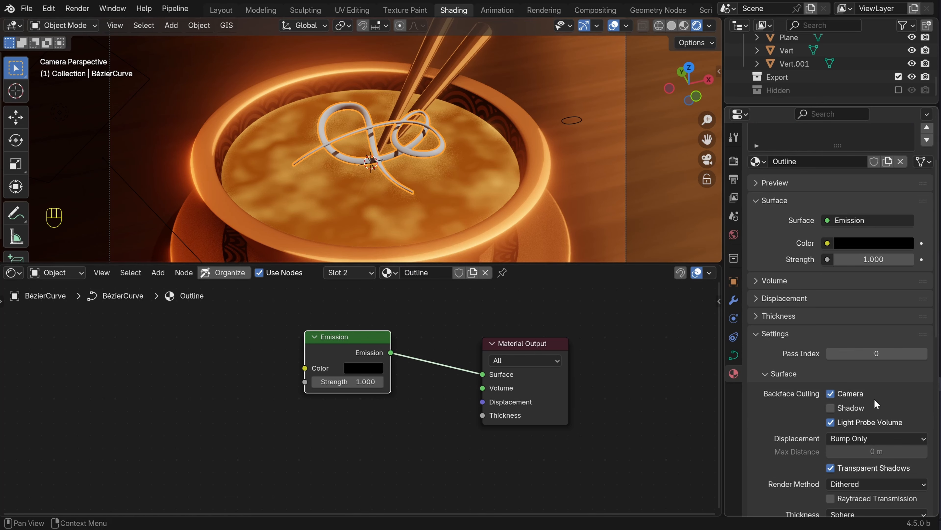
scroll(875, 399, up, 5)
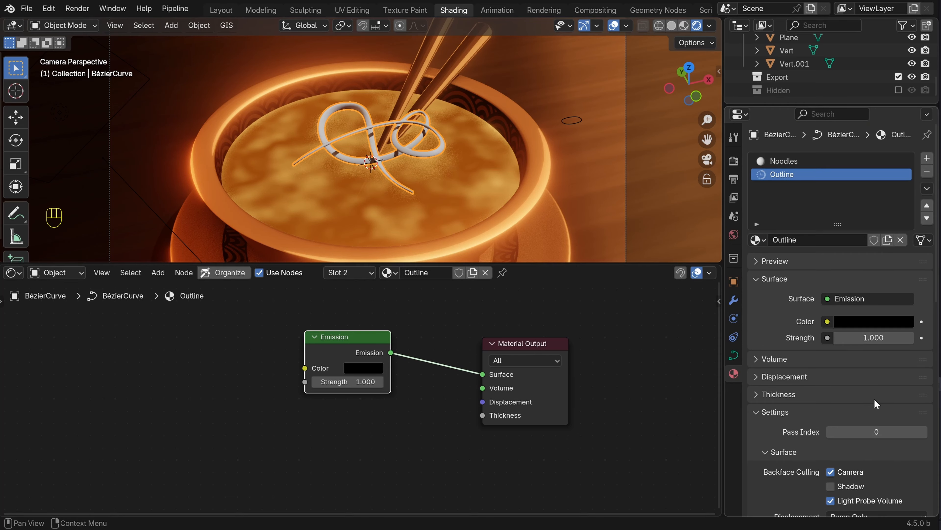
Add a Solidify modifier to the noodle curve, below its Subdivision modifier
click(734, 301)
click(831, 160)
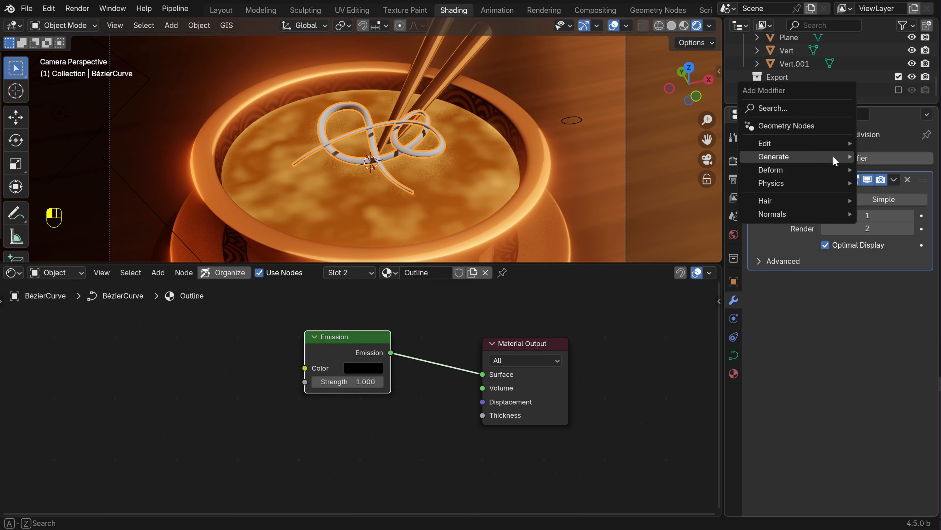
mouse_move(835, 160)
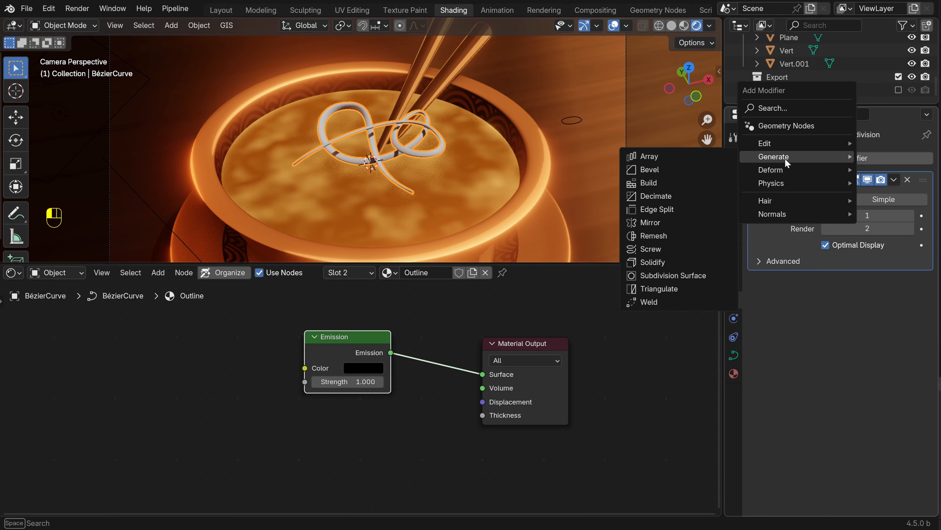
click(676, 262)
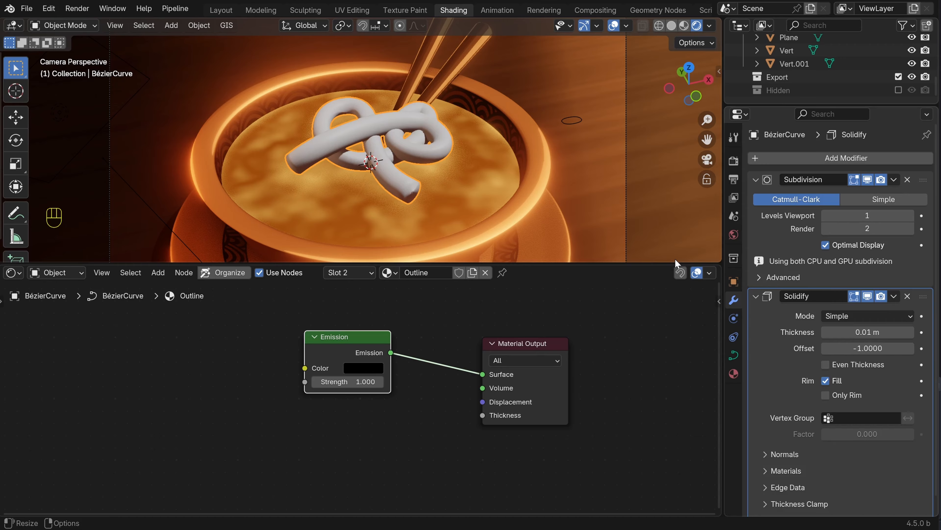
Set the Solidify modifier's Material Offset to 100 so its shell uses the Outline material
scroll(797, 410, down, 1)
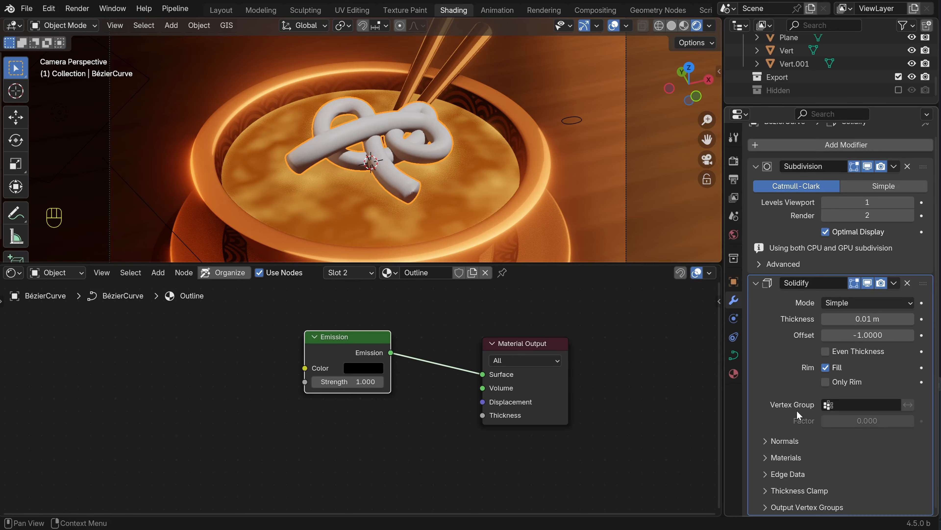
click(775, 462)
scroll(815, 455, down, 3)
click(869, 439)
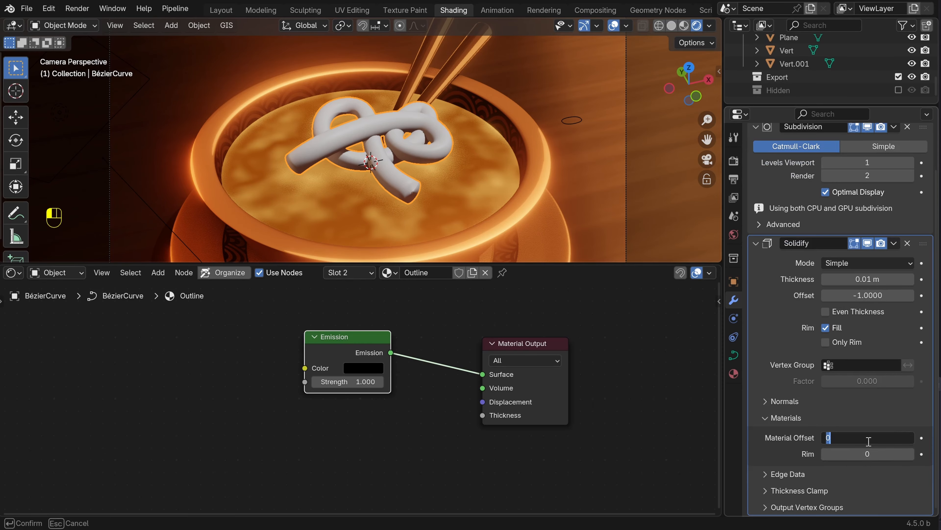
text(100)
key(Return)
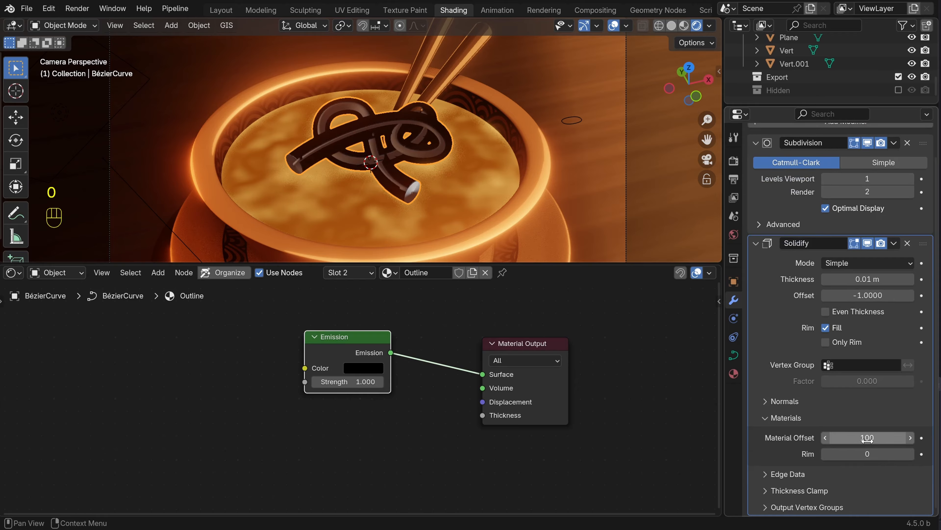
Check the order of the noodle's material slots and enable Flip under the Solidify modifier's normals
click(733, 373)
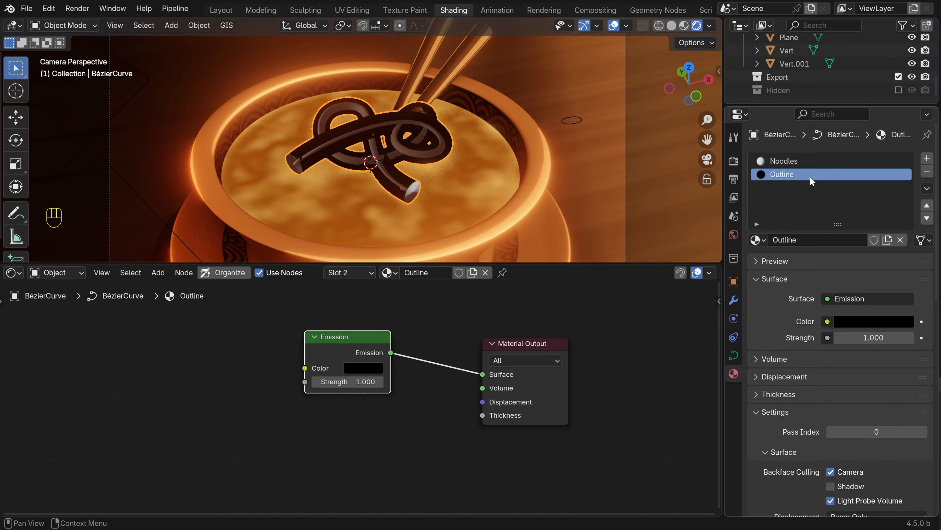
click(734, 300)
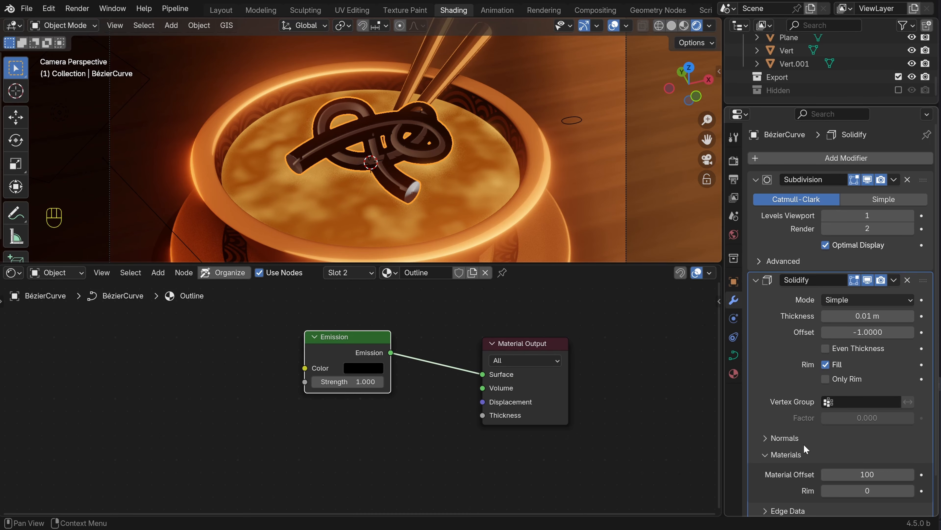
scroll(791, 394, down, 2)
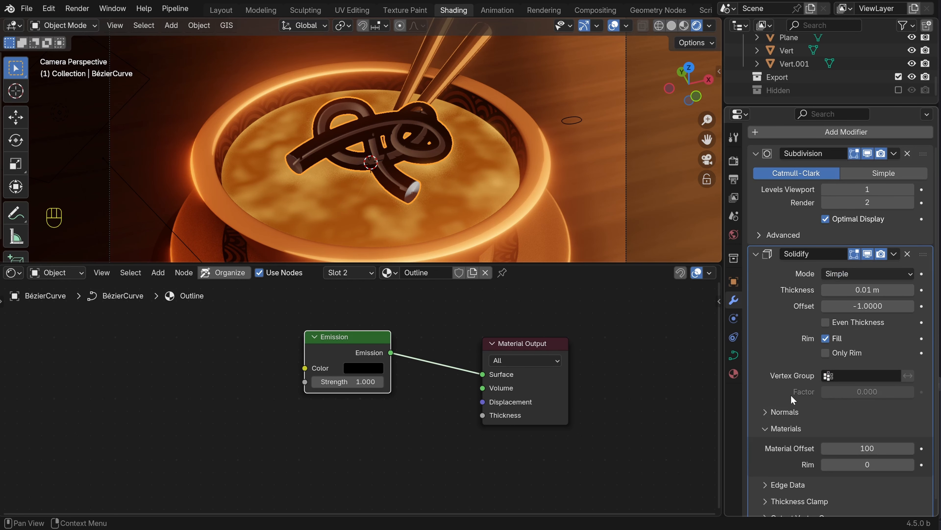
click(766, 429)
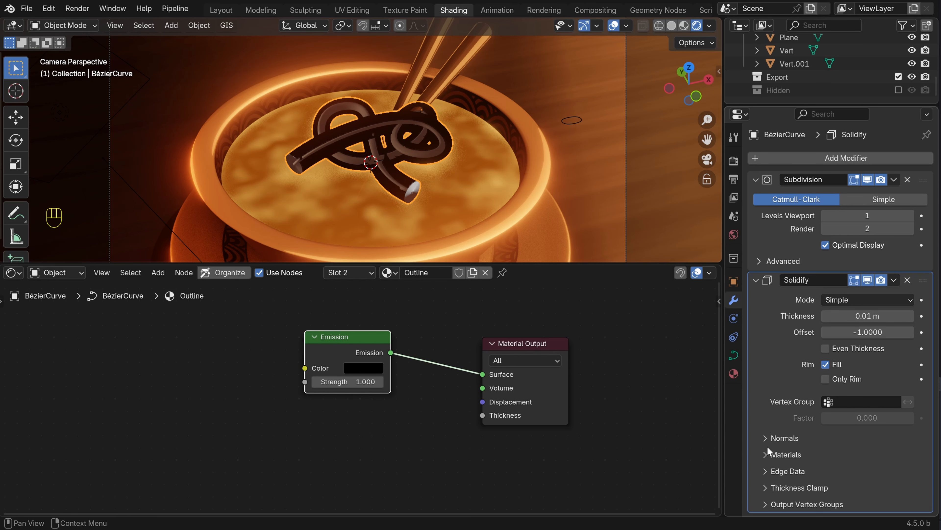
click(766, 439)
scroll(799, 453, down, 2)
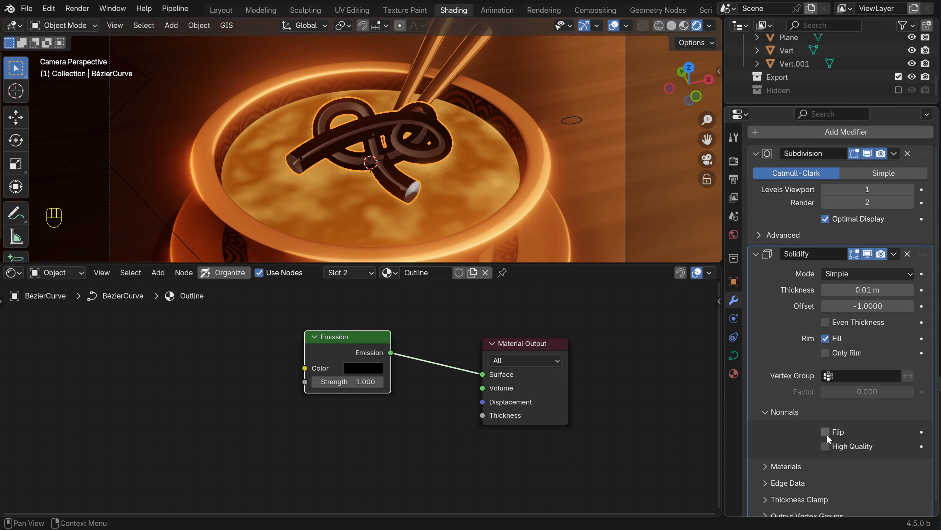
click(826, 432)
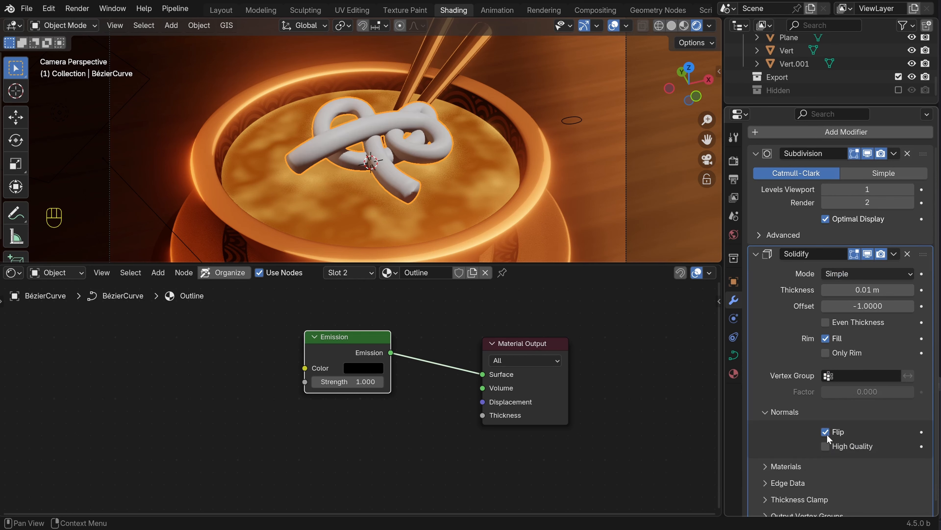
click(767, 412)
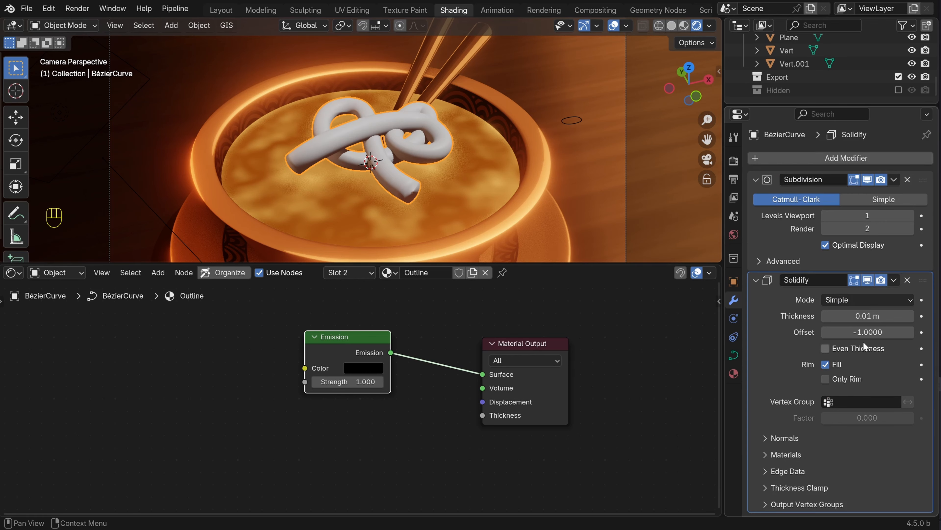
Set the Solidify modifier's Offset to 1 and its Thickness to 0.0004 m
click(872, 332)
text(1)
key(Return)
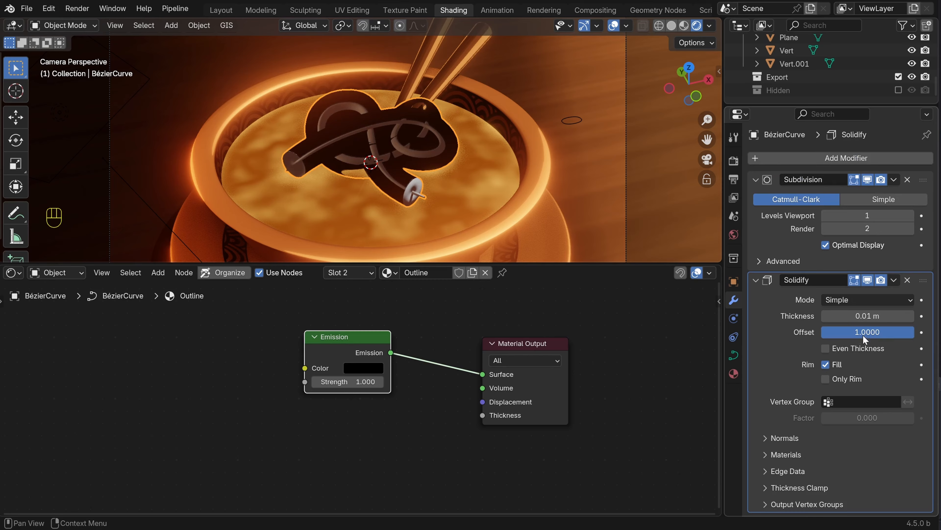
click(854, 317)
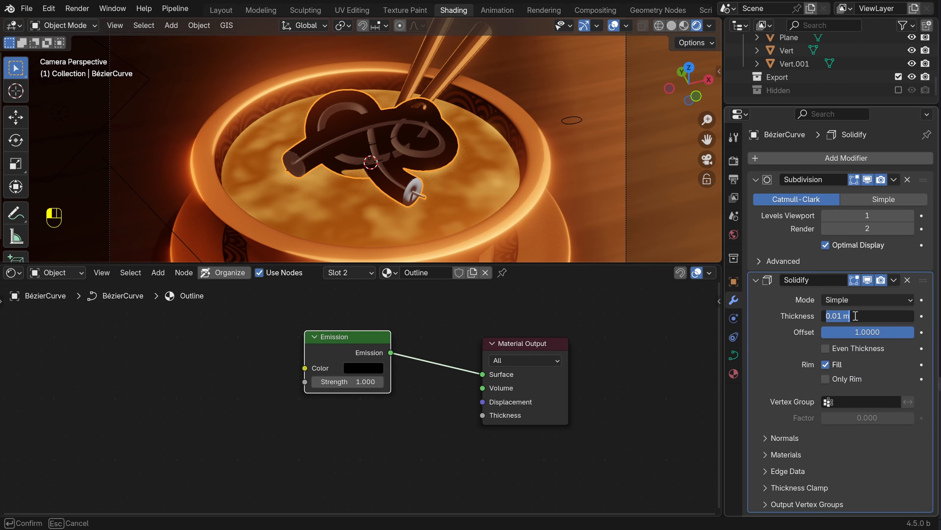
text(0.0004)
key(Return)
Deselect the noodle and inspect its black outline up close and across the bowl in the rendered camera view
scroll(414, 164, up, 8)
shift+middle_drag(414, 164, 403, 161)
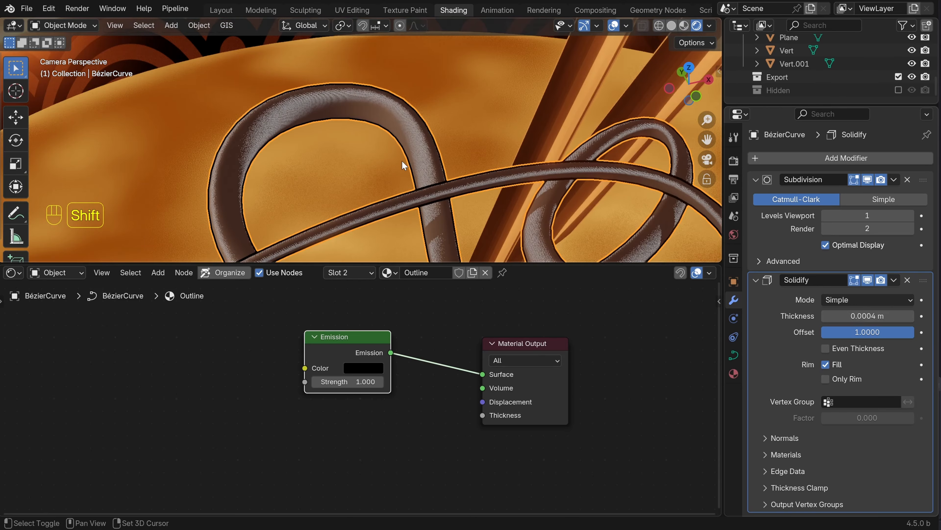
key(alt+a)
scroll(395, 154, up, 6)
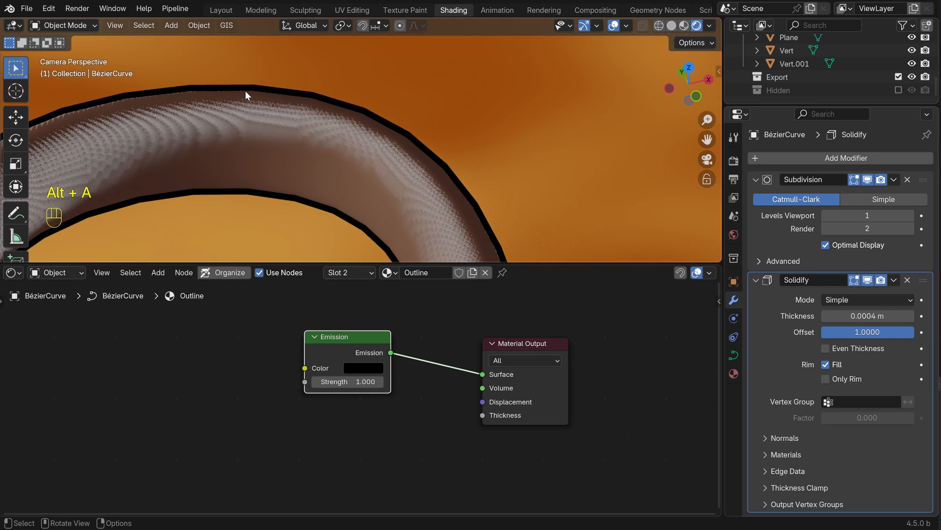
scroll(401, 140, down, 12)
scroll(371, 120, up, 7)
mouse_move(401, 172)
shift+middle_down()
mouse_move(372, 120)
mouse_move(372, 91)
mouse_move(399, 181)
shift+middle_up()
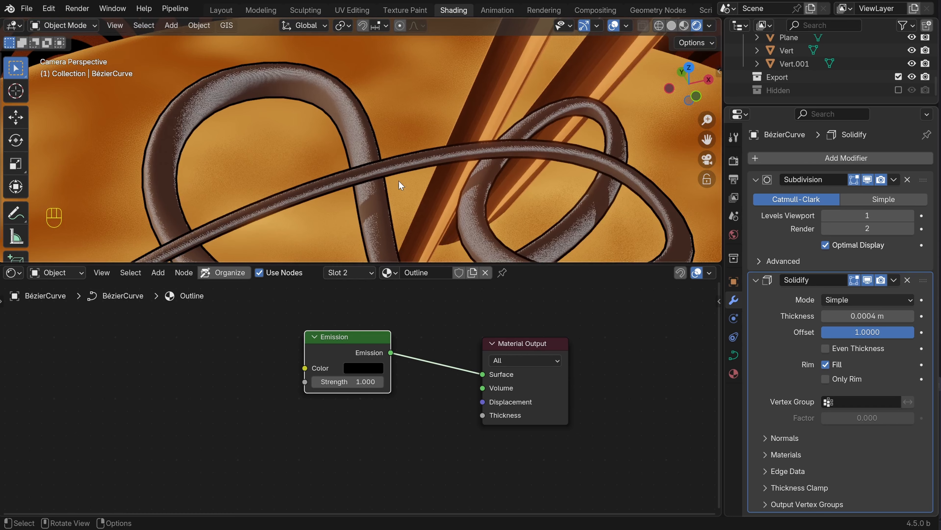
scroll(399, 181, down, 8)
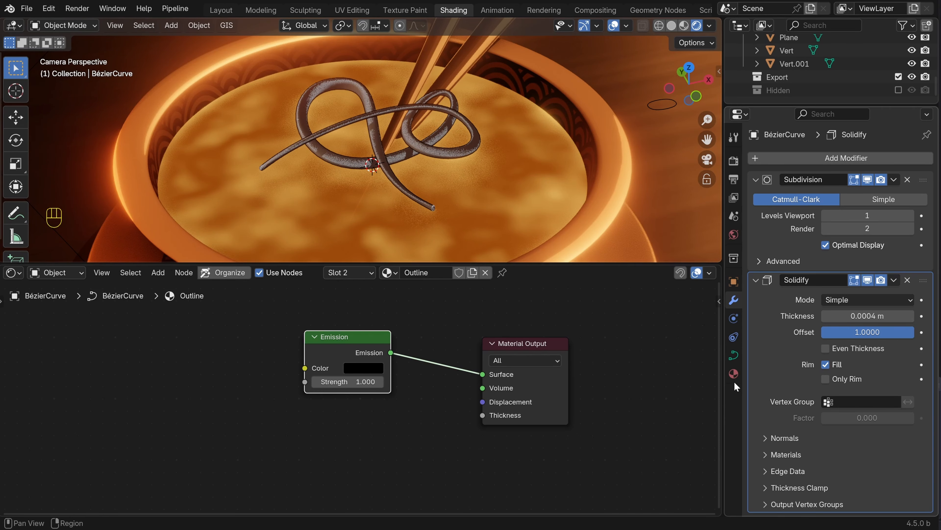
Delete the Principled BSDF node from the noodle's Noodles material
click(733, 373)
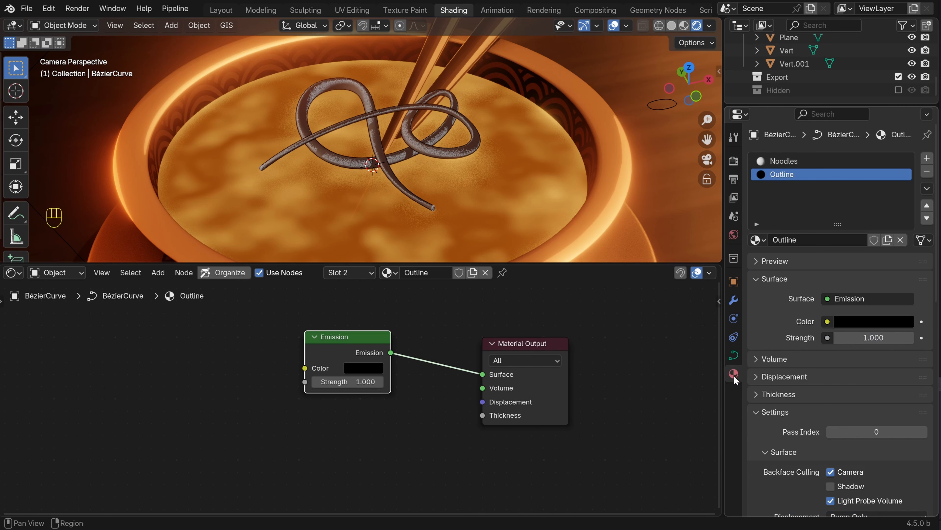
click(779, 165)
scroll(444, 375, down, 2)
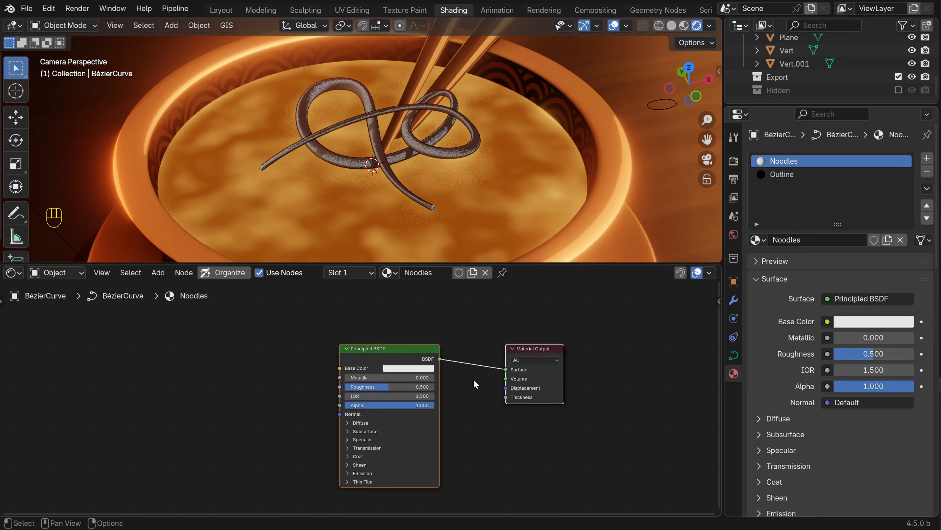
drag(292, 301, 411, 377)
key(Delete)
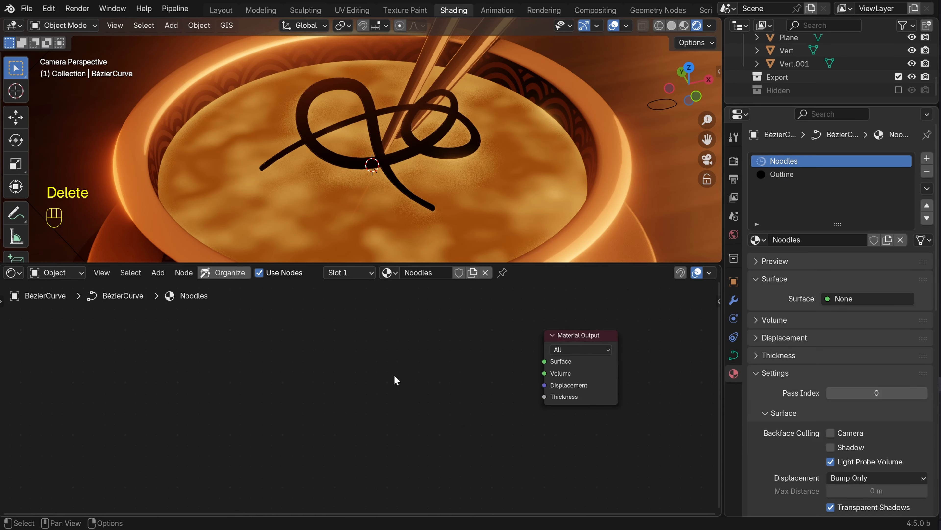
Add a Diffuse BSDF node to the Noodles material, well ahead of the Material Output
scroll(367, 369, down, 1)
scroll(367, 370, up, 2)
key(shift+a)
click(318, 279)
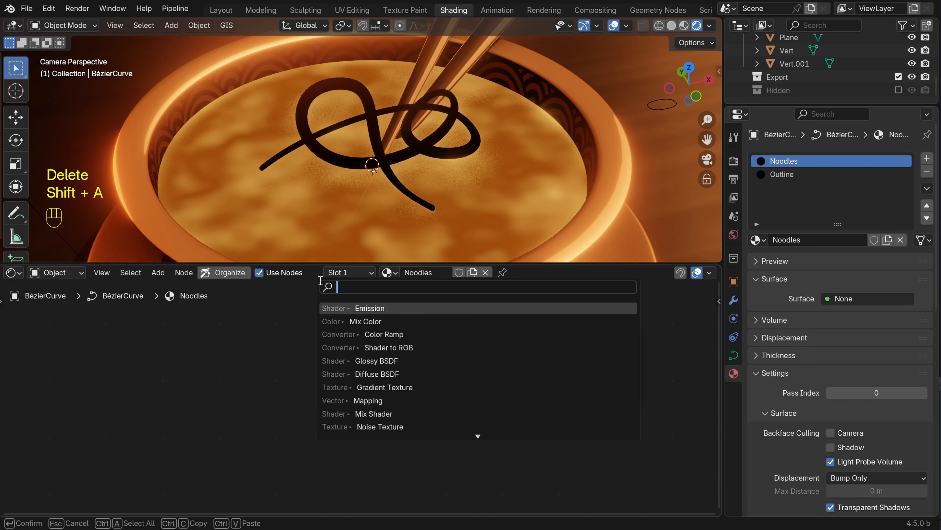
text(dif)
key(Down)
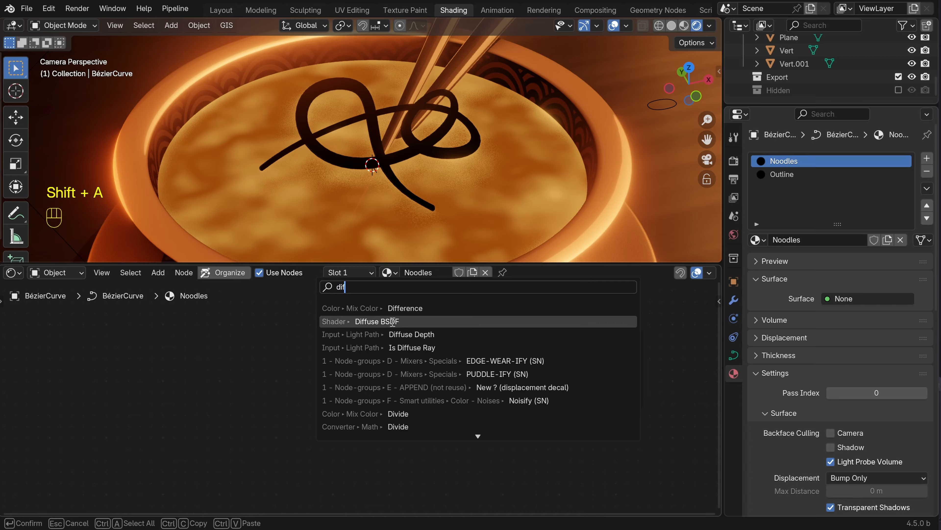
key(Return)
click(325, 369)
Add a Shader to RGB node beside the Diffuse BSDF
key(shift+a)
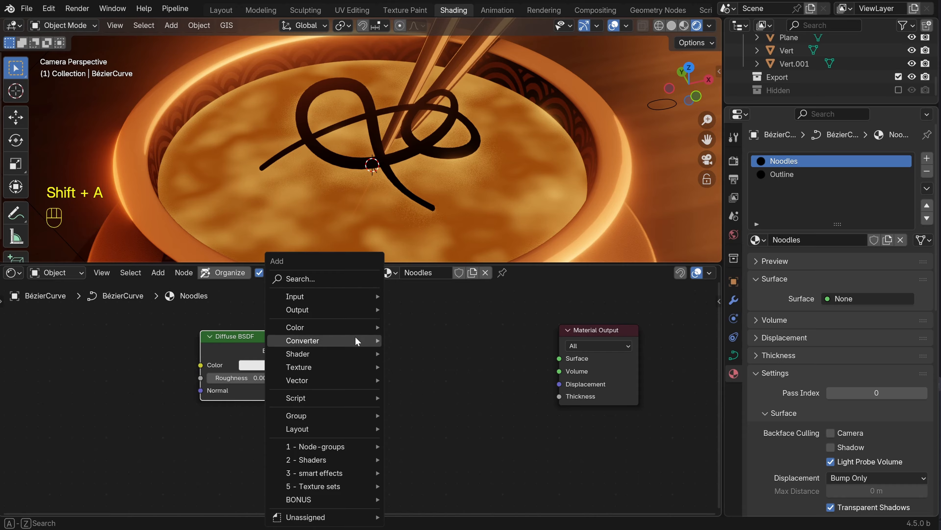
click(314, 279)
text(shade)
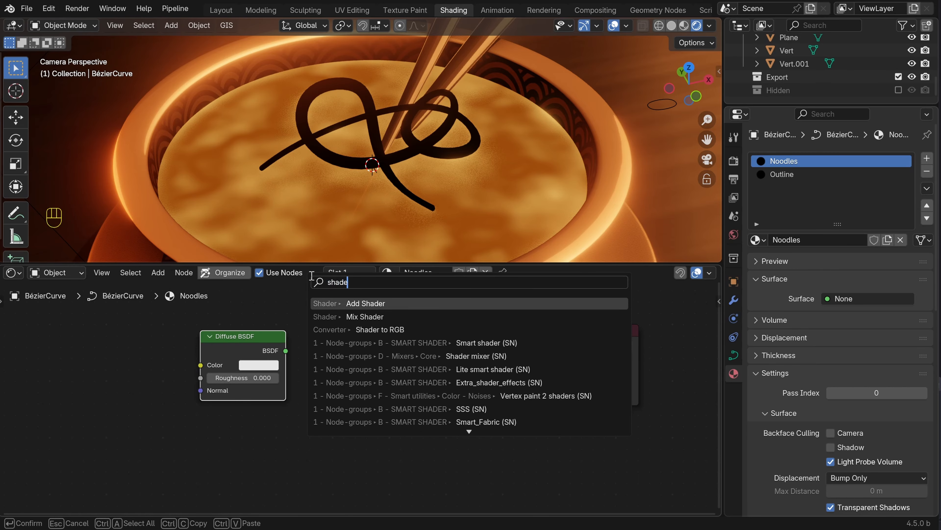
text(r)
key(Down)
key(Down)
key(Return)
click(393, 345)
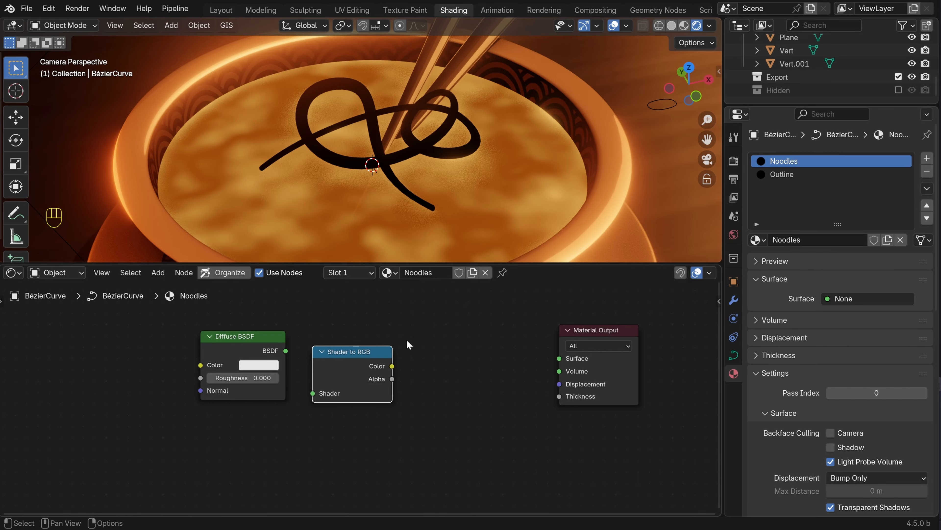
Add a Color Ramp node between Shader to RGB and the Material Output
key(shift+a)
text(color)
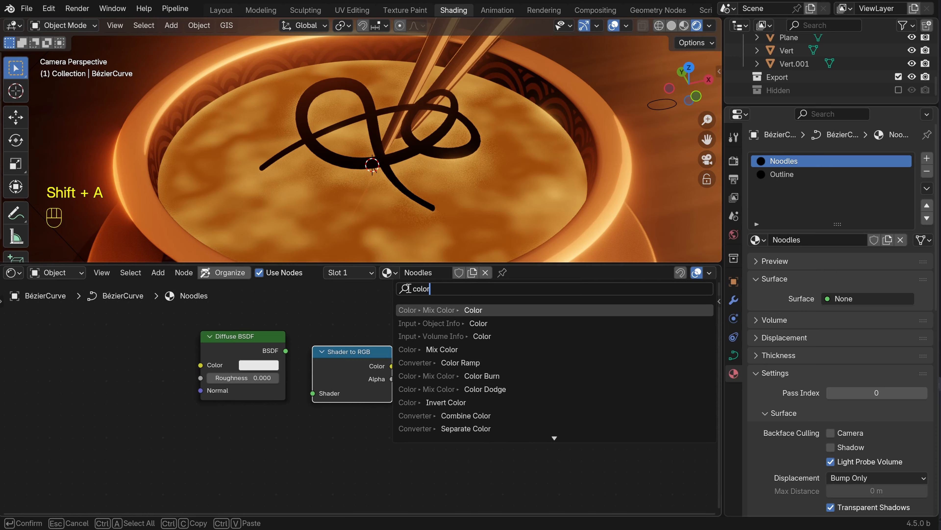
click(450, 360)
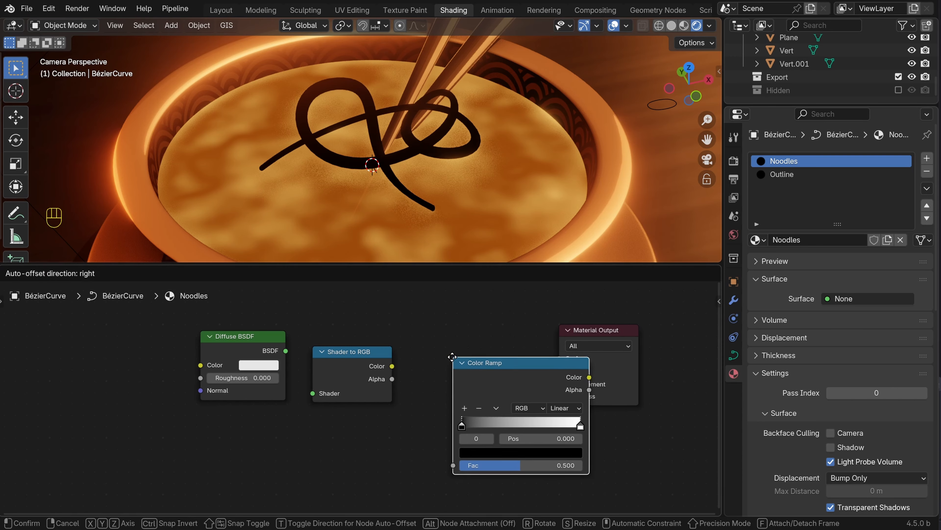
click(408, 327)
Space out the Diffuse BSDF, Shader to RGB and Color Ramp nodes in a row before the Material Output
scroll(364, 398, down, 3)
drag(293, 340, 443, 398)
key(g)
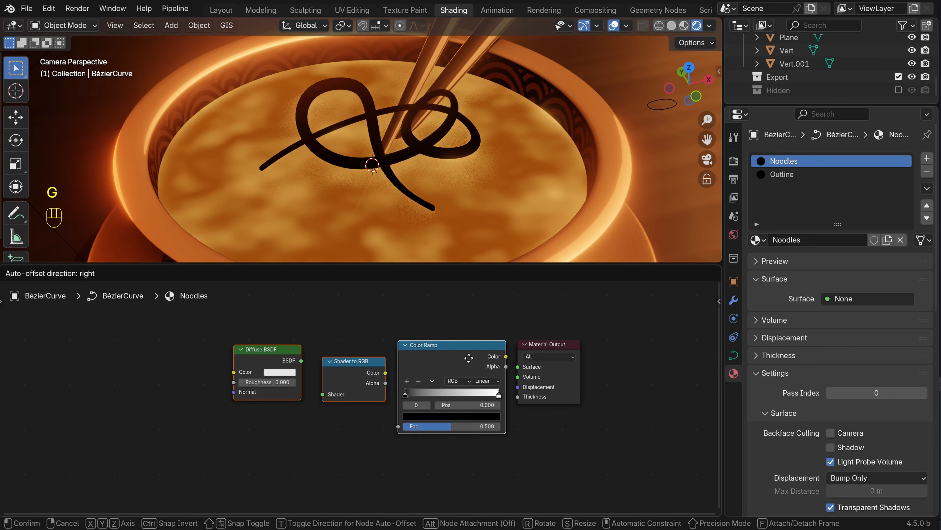
drag(396, 362, 432, 360)
drag(307, 363, 327, 361)
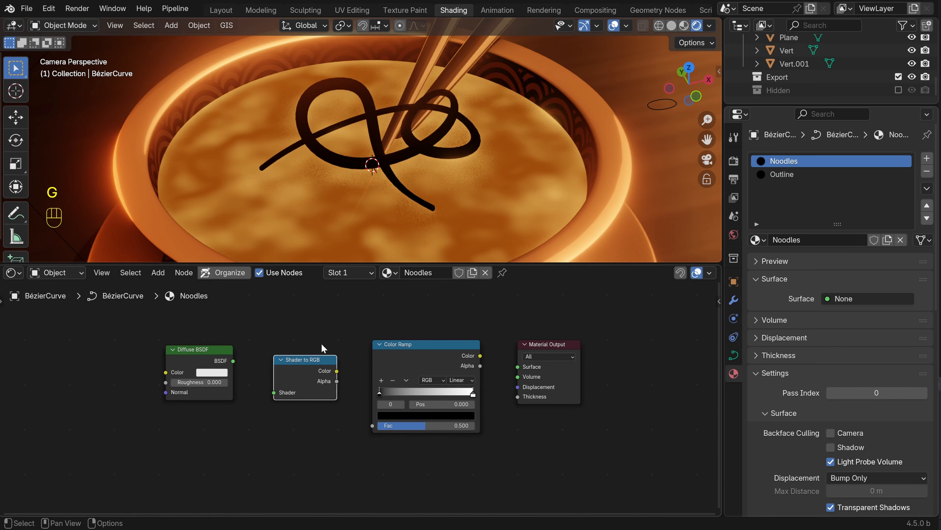
click(321, 342)
Link Diffuse BSDF through Shader to RGB's color into the Color Ramp's Fac, and the ramp's color to the Material Output's Surface
shift+middle_drag(246, 351, 299, 336)
scroll(300, 343, up, 5)
drag(280, 346, 340, 392)
shift+middle_drag(340, 393, 173, 384)
drag(265, 352, 318, 433)
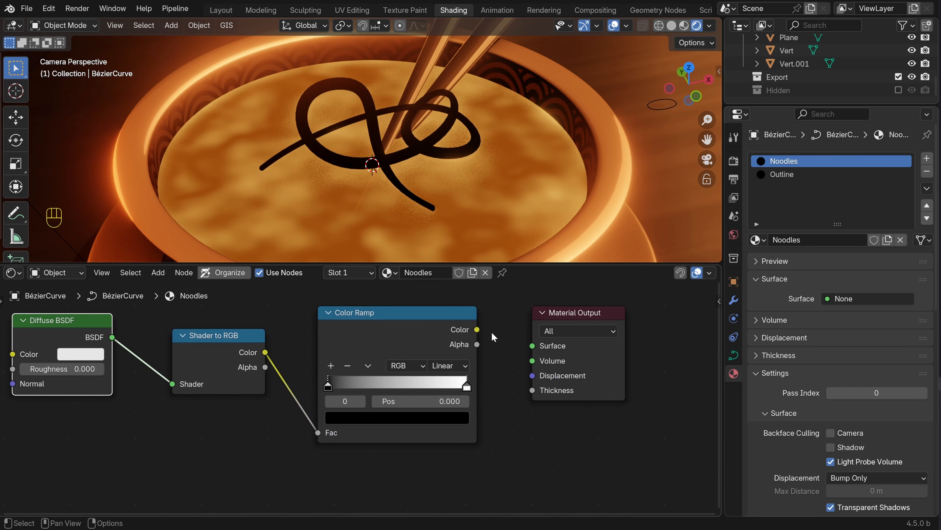
ctrl+shift+click(393, 328)
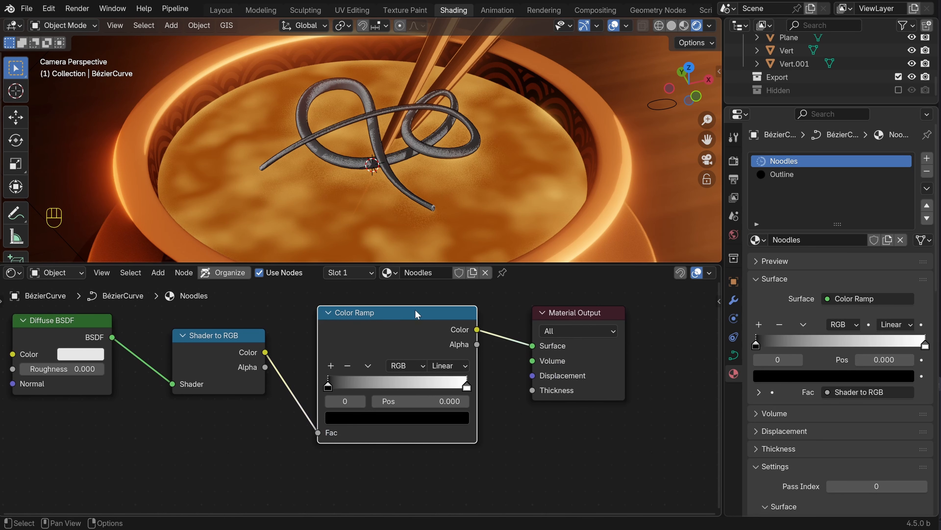
Set the Color Ramp's interpolation to Constant and move its white stop to position 0.249
click(463, 367)
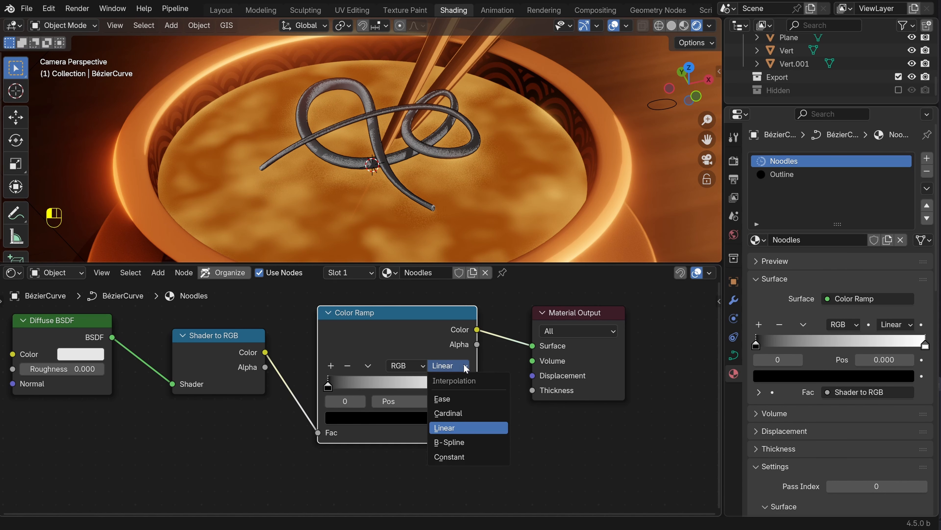
click(463, 457)
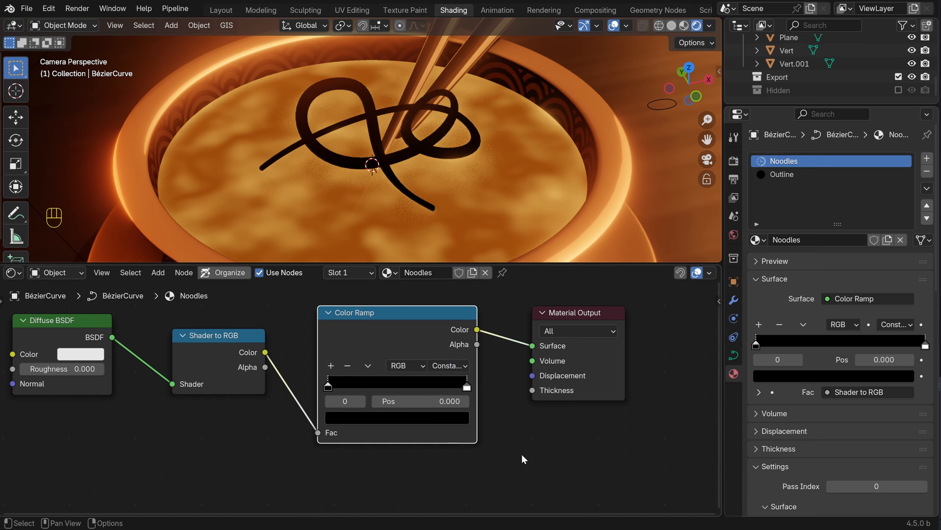
scroll(512, 394, up, 4)
shift+middle_drag(599, 456, 508, 394)
drag(508, 394, 350, 389)
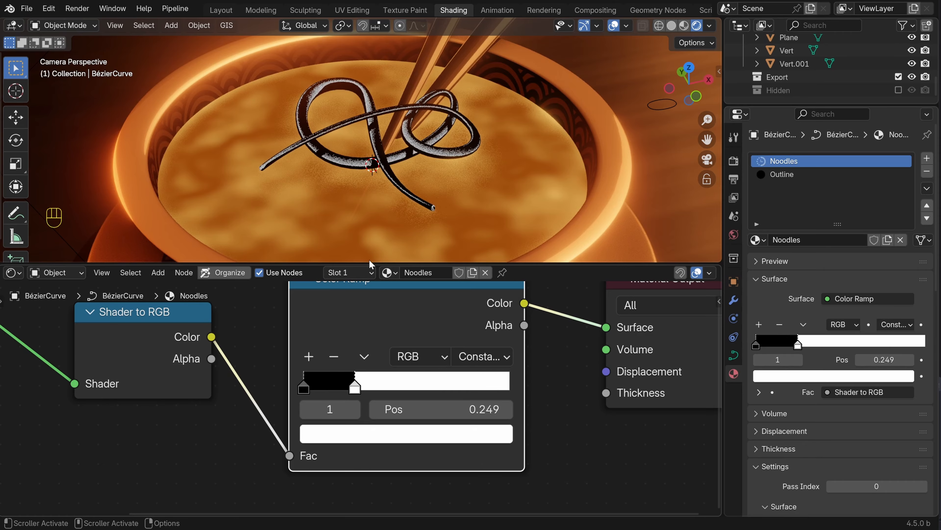
Check the two-tone shading on the noodle and set the Color Ramp's white stop to #FFCA7AFF
scroll(348, 395, down, 6)
middle_drag(240, 399, 306, 414)
scroll(409, 150, up, 4)
shift+middle_drag(413, 136, 401, 163)
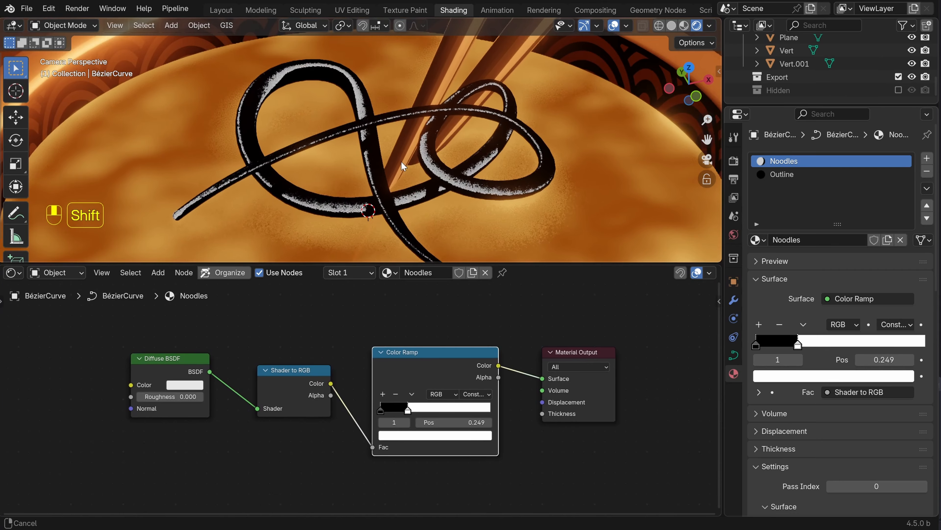
scroll(401, 162, down, 4)
scroll(391, 412, up, 3)
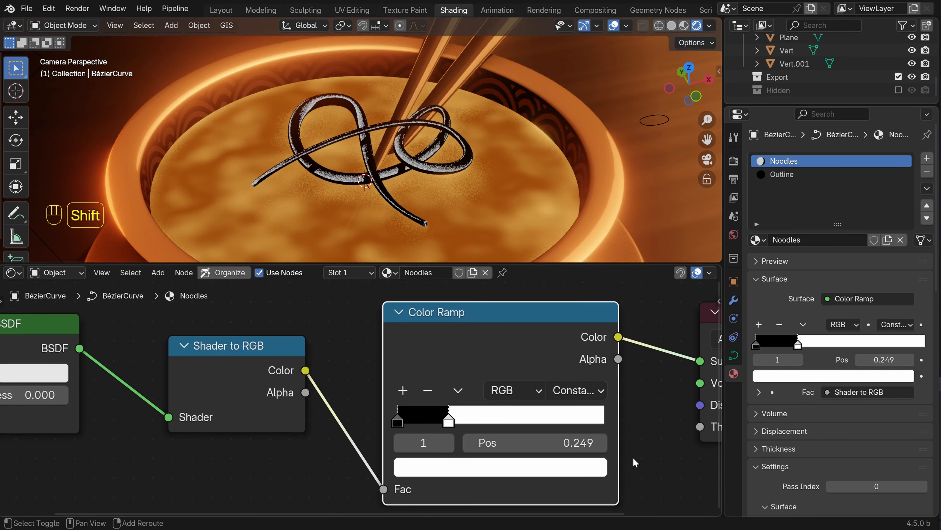
middle_drag(636, 463, 543, 420)
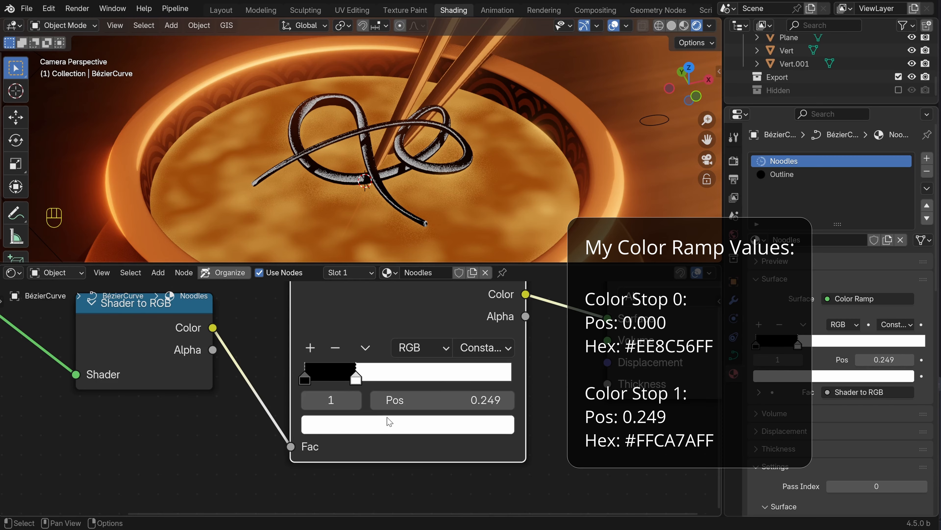
click(388, 424)
click(408, 394)
text(#FFCA7AFF)
key(Return)
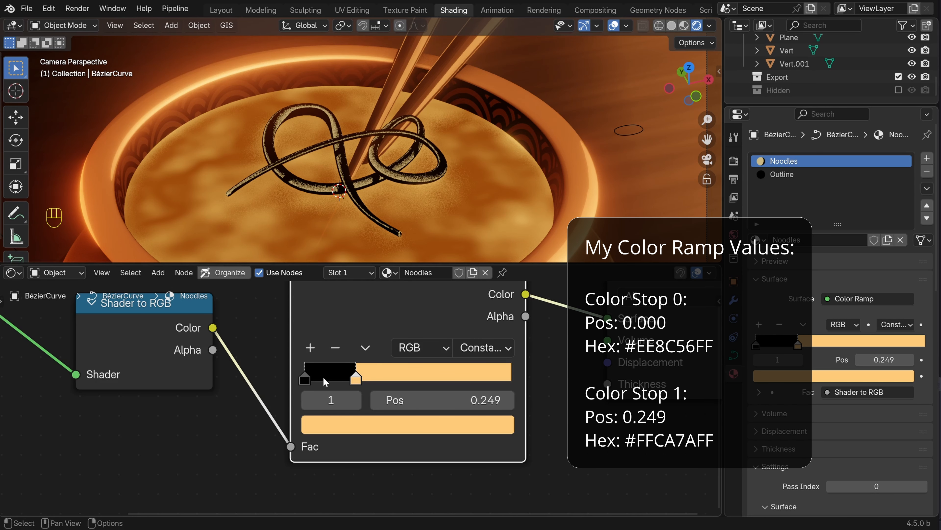
Set the Color Ramp's black stop at position 0 to #EE8C56FF and check the noodle's shading
click(304, 378)
click(418, 436)
click(422, 394)
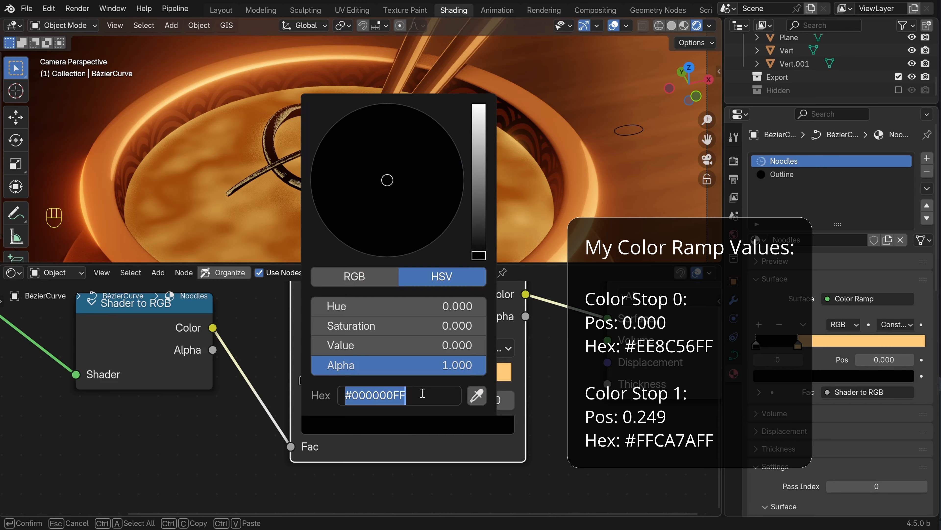
text(#EE8C56FF)
key(Return)
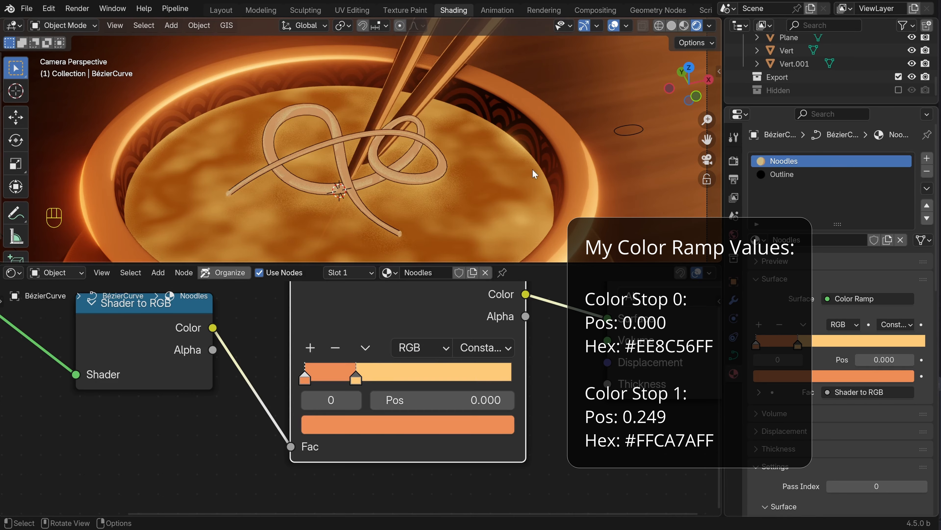
scroll(341, 158, up, 2)
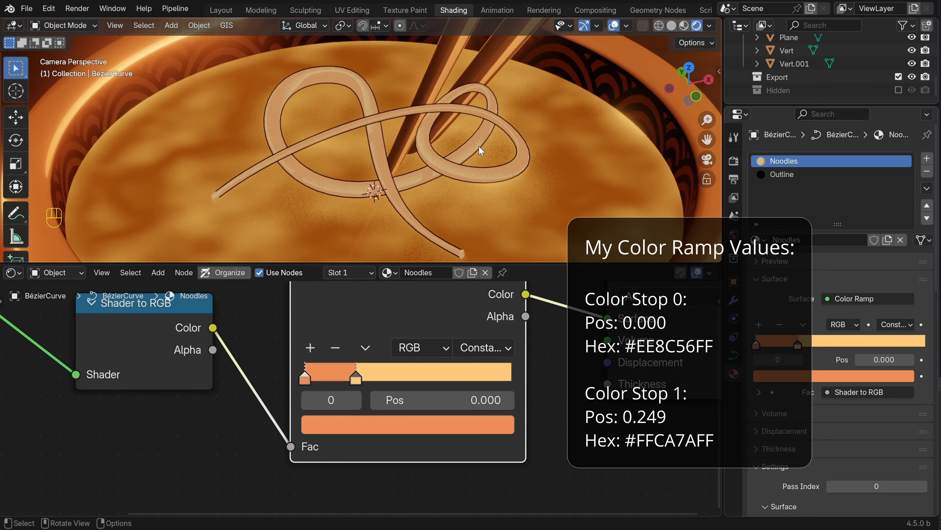
Add a Glossy BSDF node above the Diffuse BSDF in the Noodles material
scroll(397, 178, down, 4)
scroll(402, 150, up, 2)
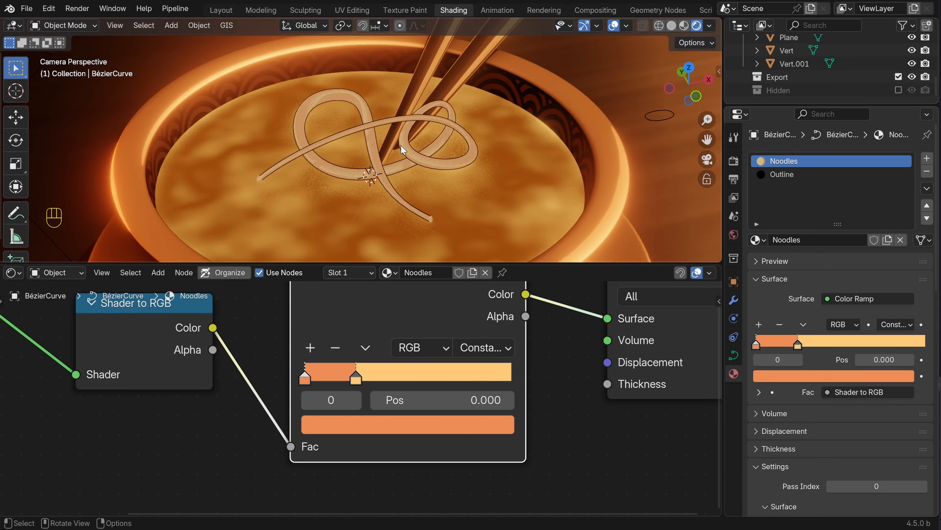
scroll(529, 474, down, 13)
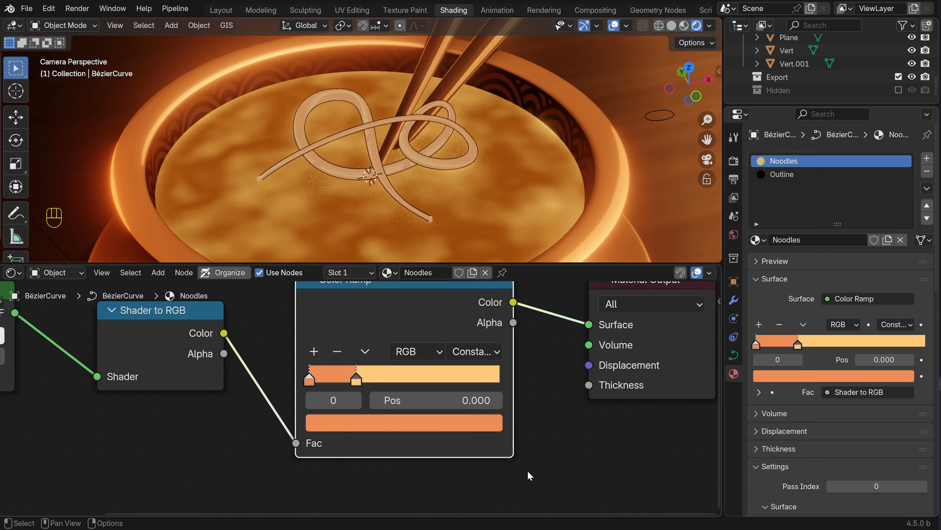
shift+middle_drag(368, 334, 412, 407)
scroll(344, 404, up, 6)
scroll(342, 404, up, 2)
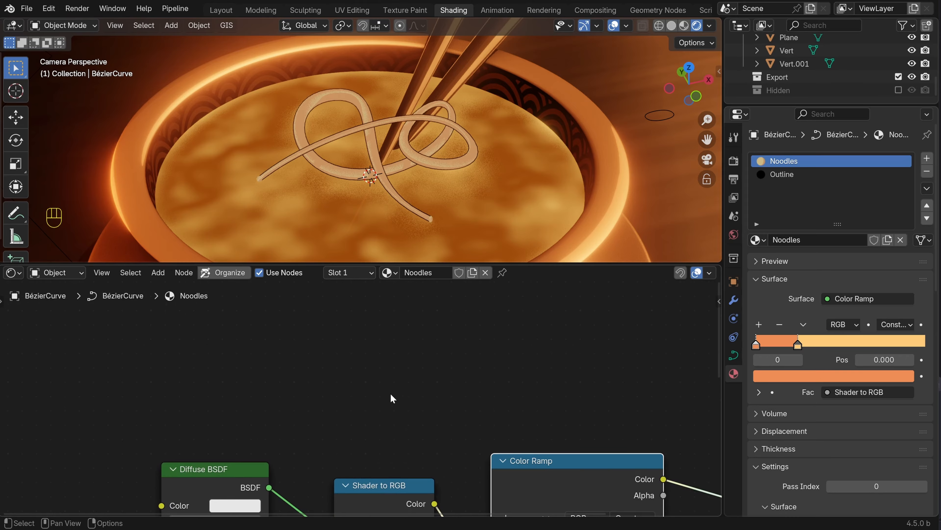
key(shift+a)
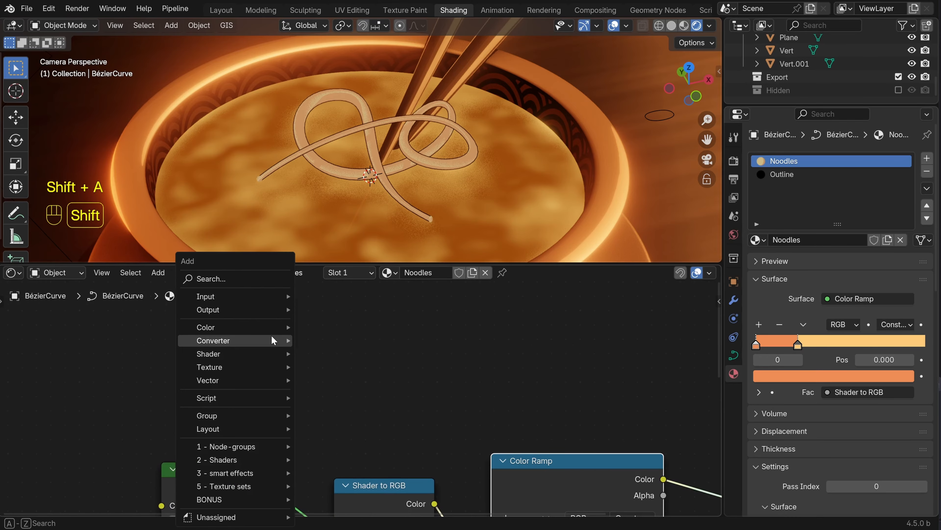
click(234, 284)
text(gloss)
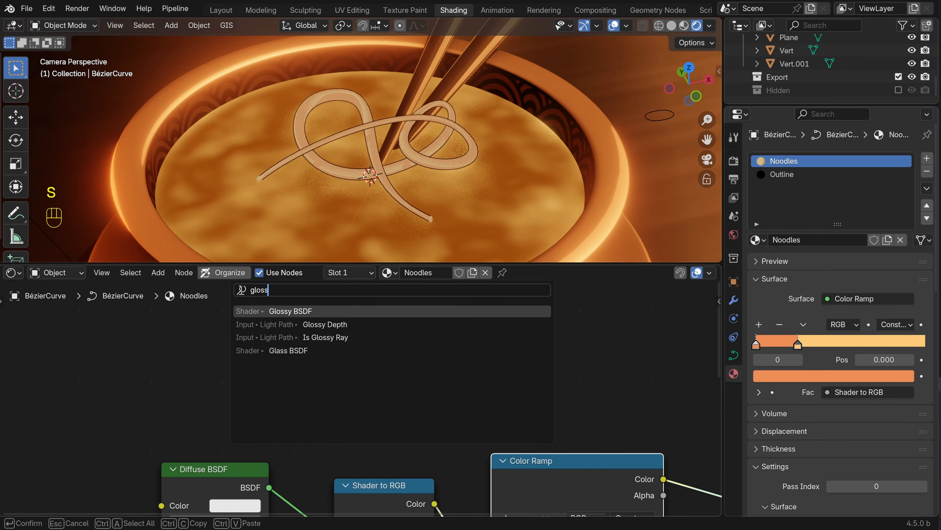
click(285, 308)
click(157, 304)
scroll(348, 385, down, 3)
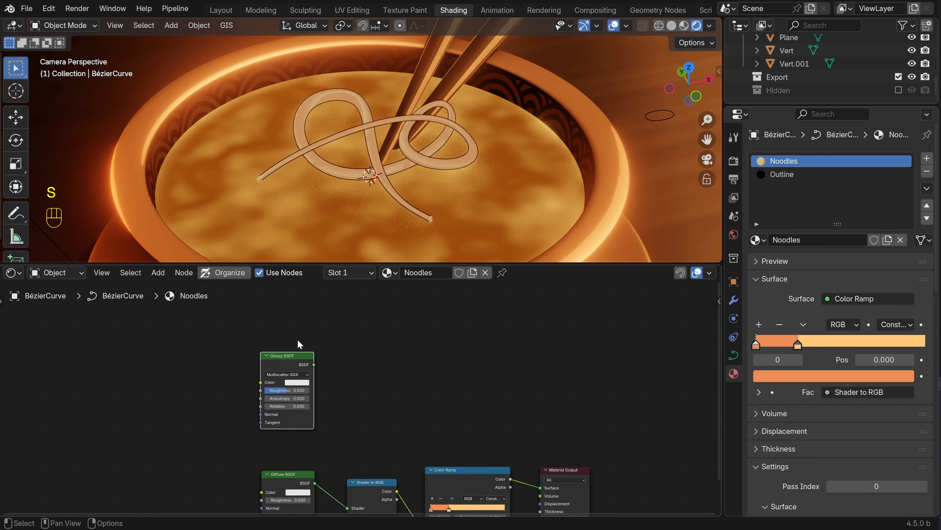
Add a second Shader to RGB node beside the Glossy BSDF
middle_drag(298, 341, 292, 303)
scroll(320, 361, up, 1)
shift+middle_drag(319, 360, 305, 367)
key(shift+a)
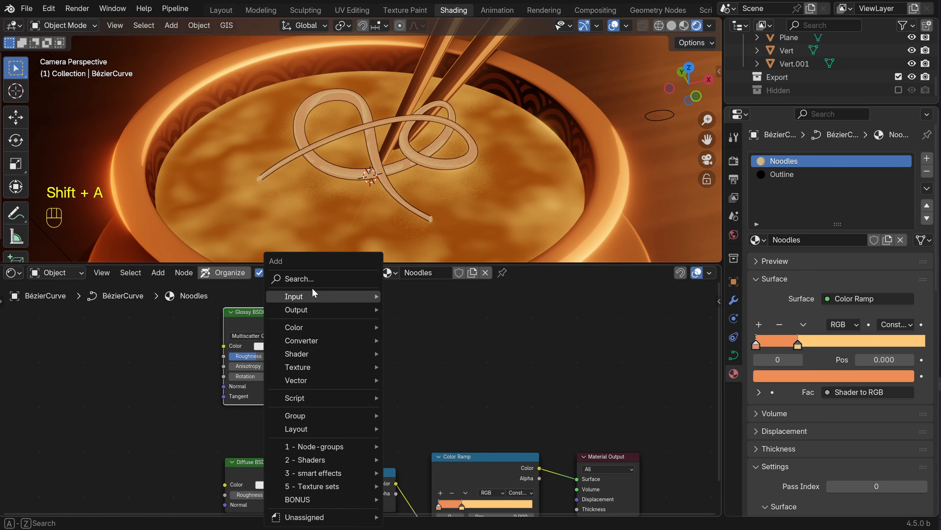
click(316, 278)
text(shader)
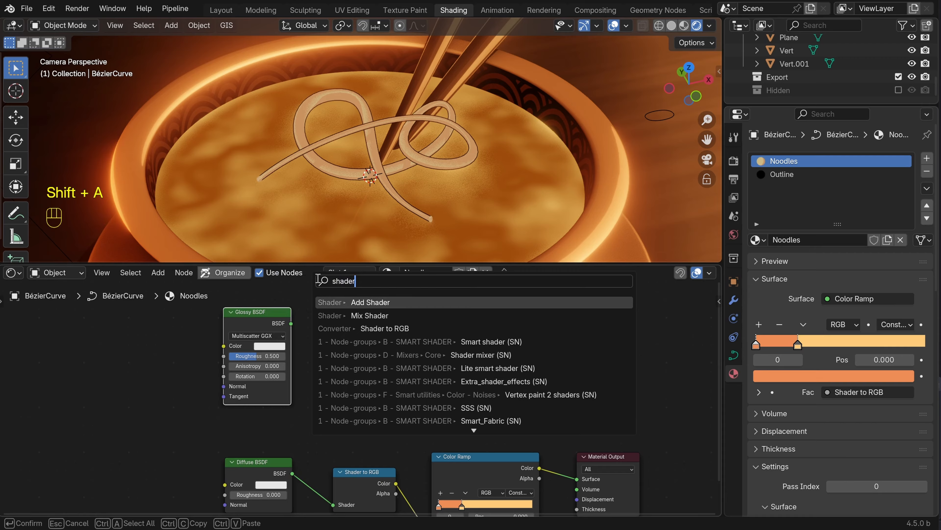
click(387, 324)
click(352, 317)
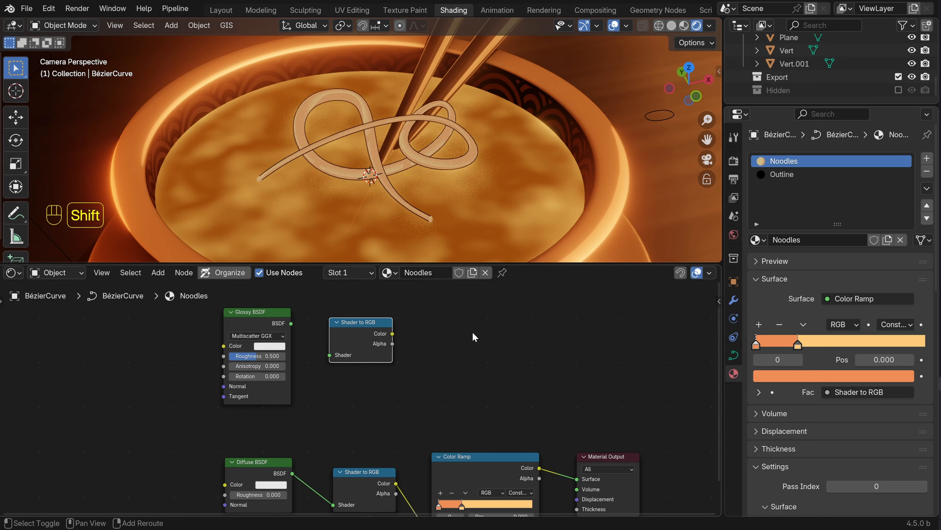
Add a Color Ramp node beside the new Shader to RGB node
key(shift+a)
click(432, 279)
text(color)
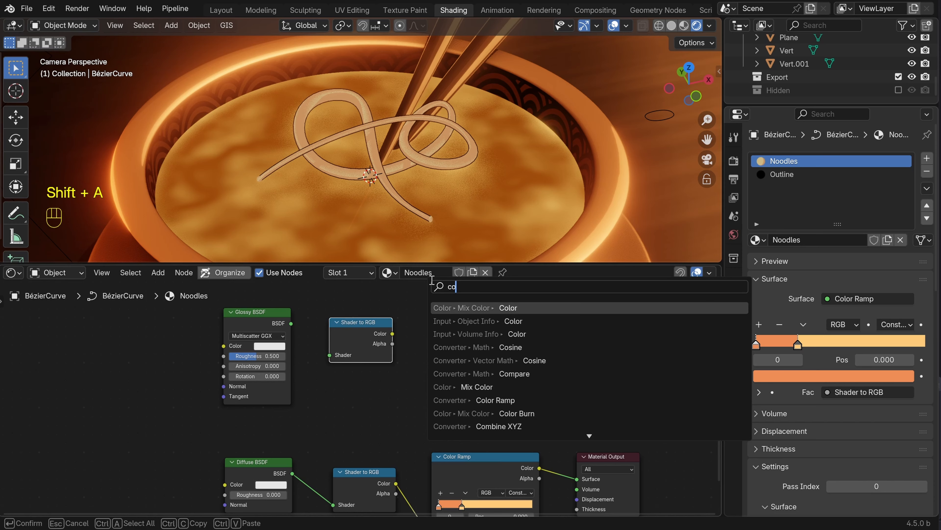
key(Down)
key(Down)
key(Down)
key(Down)
key(Return)
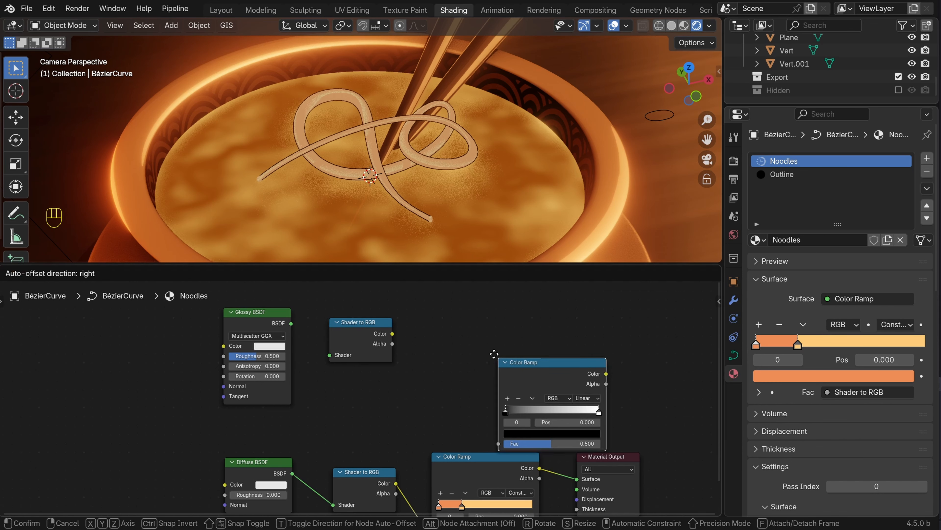
click(429, 314)
Link the Glossy BSDF through Shader to RGB into the new Color Ramp's Fac and set the ramp to Constant interpolation
drag(291, 323, 330, 355)
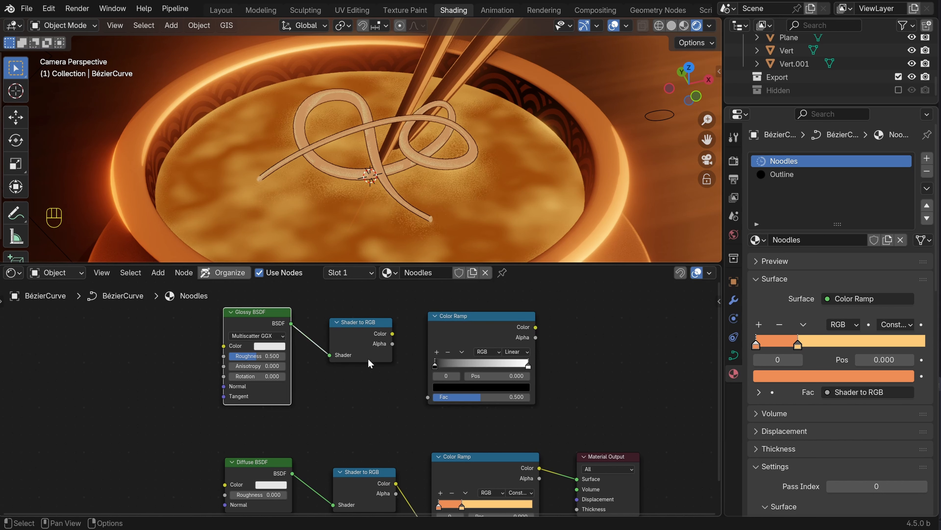
drag(392, 334, 427, 396)
click(521, 351)
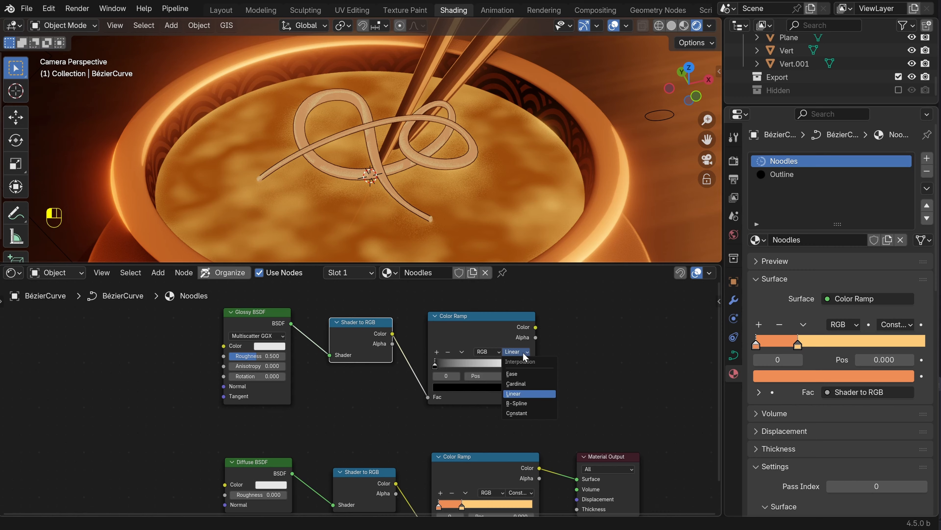
click(529, 412)
Connect the glossy Color Ramp to the Material Output as a preview and move its white stop to position 0.067
ctrl+shift+click(490, 336)
scroll(479, 384, up, 3)
middle_drag(479, 384, 331, 432)
scroll(331, 432, up, 2)
mouse_move(564, 386)
mouse_down()
mouse_move(316, 392)
mouse_move(326, 392)
mouse_up()
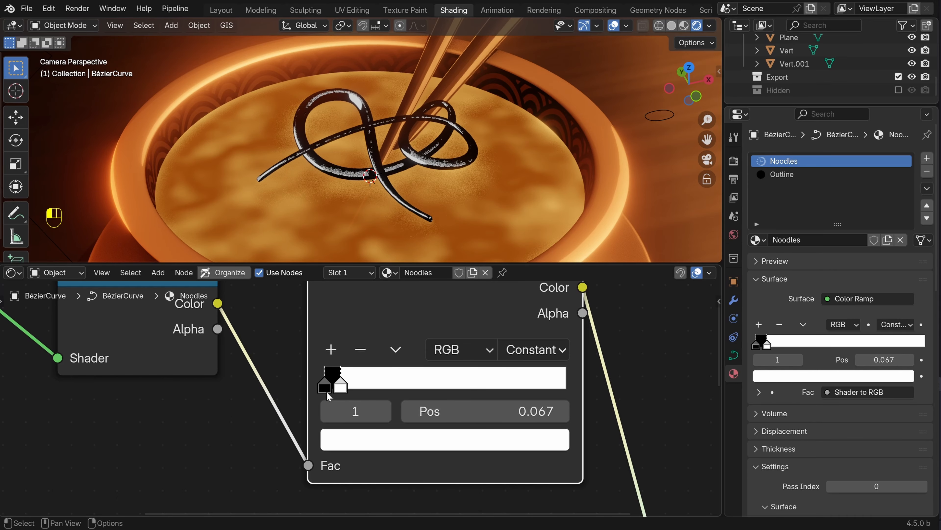
scroll(365, 143, up, 2)
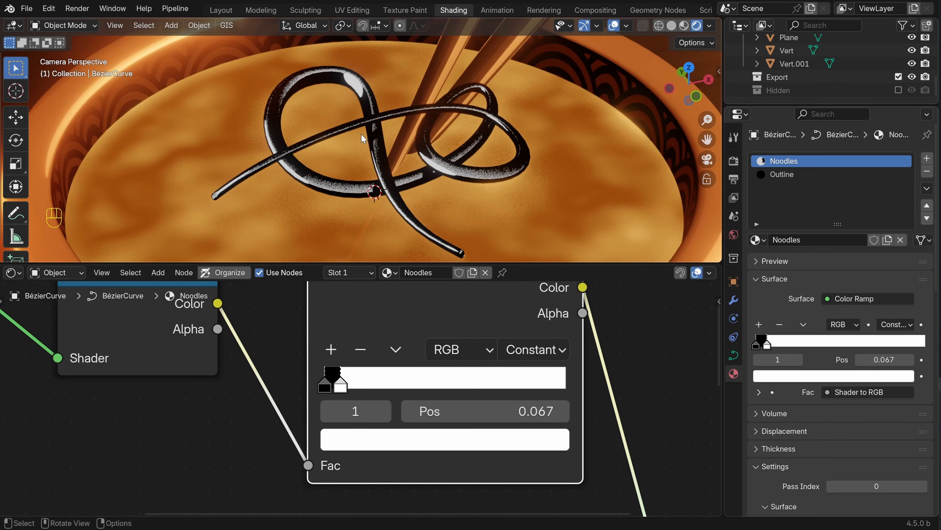
Lower the Glossy BSDF's roughness to 0.445
scroll(403, 435, down, 4)
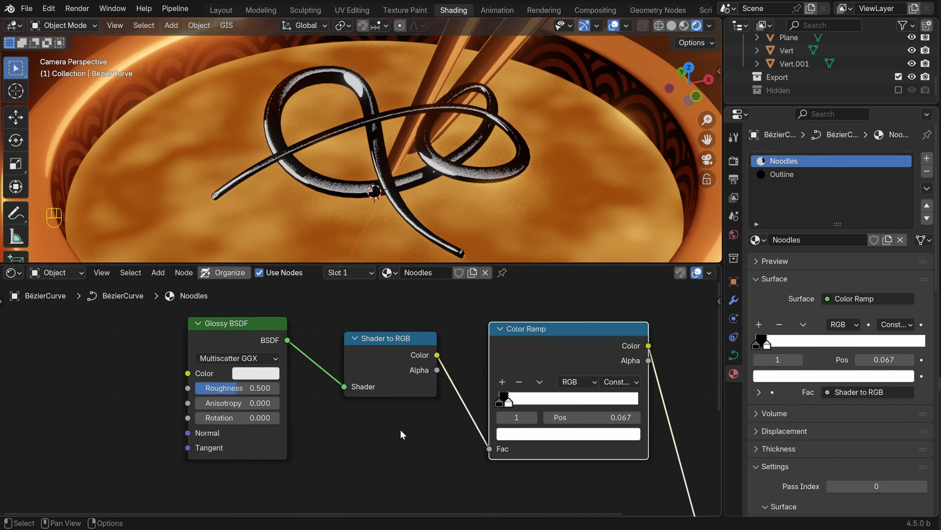
scroll(370, 430, up, 1)
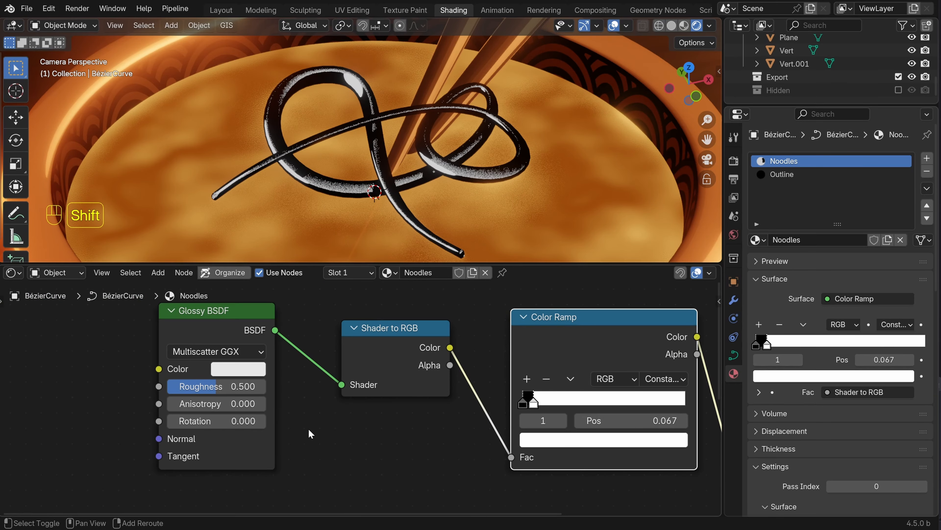
shift+middle_drag(308, 433, 373, 447)
mouse_move(289, 401)
mouse_down()
mouse_move(253, 401)
mouse_move(304, 400)
mouse_move(279, 403)
mouse_up()
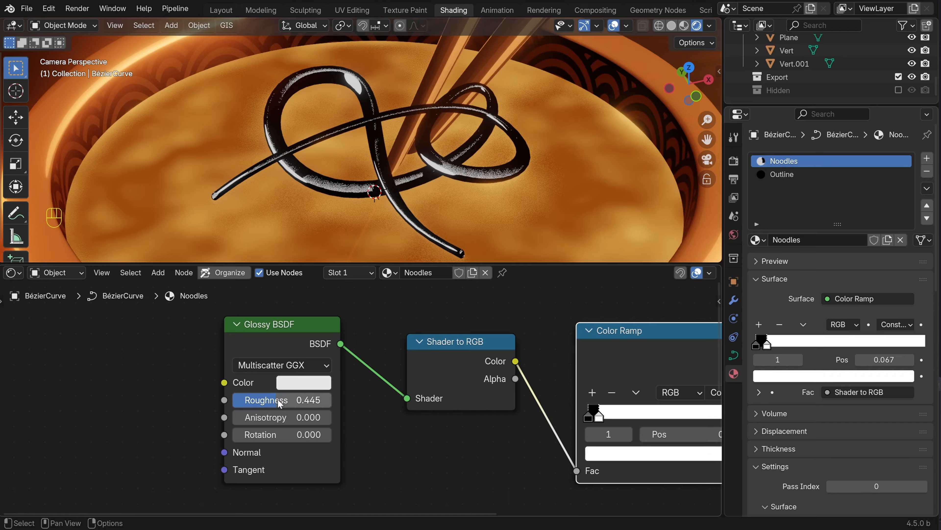
Move the glossy and diffuse node chains away from the Material Output to make room for another node
scroll(429, 434, down, 8)
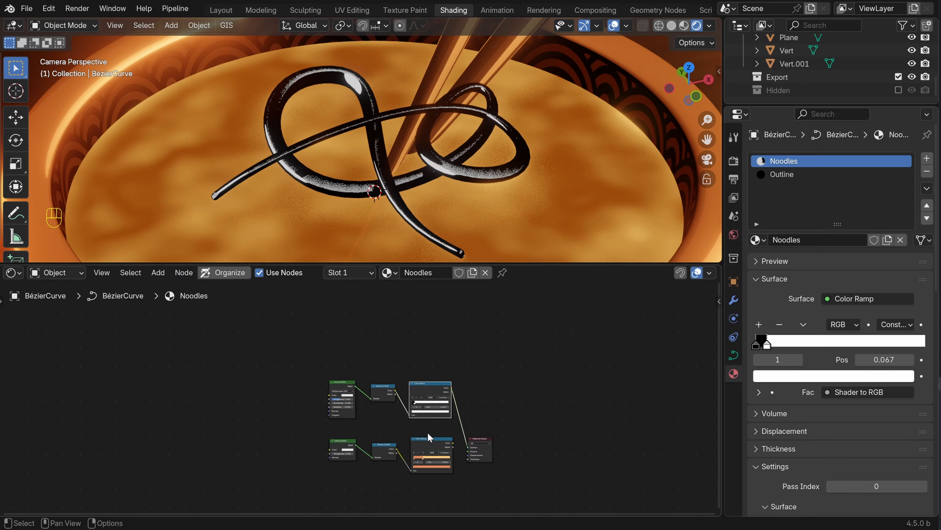
shift+middle_drag(390, 410, 370, 390)
scroll(405, 404, up, 4)
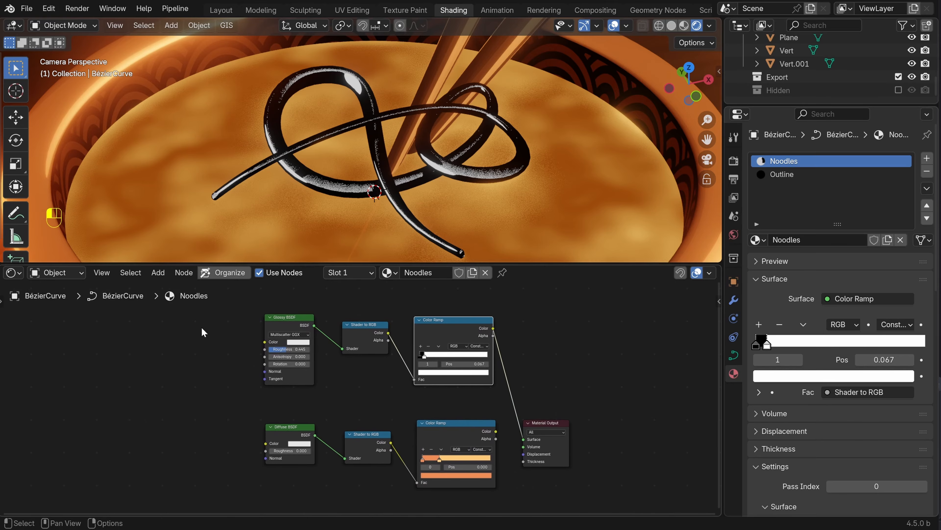
drag(188, 324, 465, 461)
key(g)
click(311, 429)
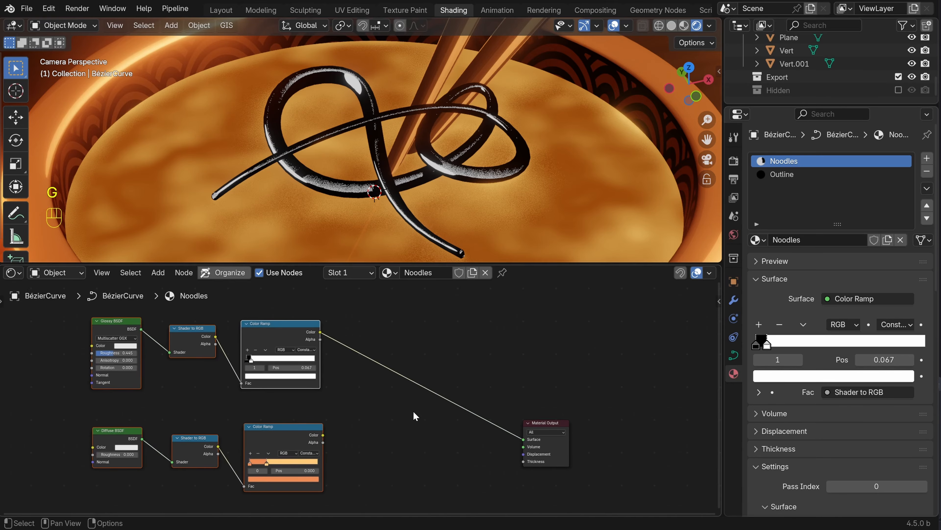
click(414, 417)
Insert a Mix Color node on the link between the glossy Color Ramp and the Material Output
scroll(406, 419, up, 4)
shift+middle_drag(404, 421, 400, 394)
scroll(384, 416, down, 5)
scroll(388, 416, up, 2)
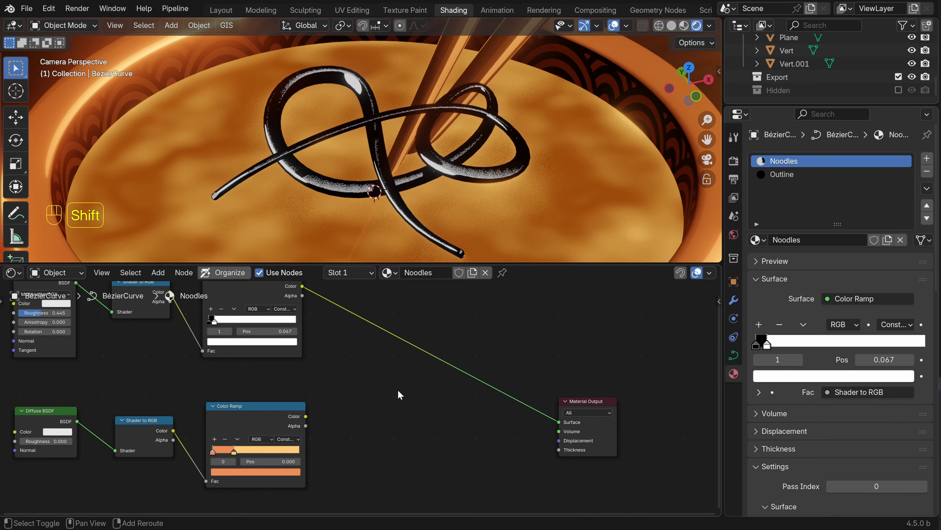
key(shift+a)
click(352, 278)
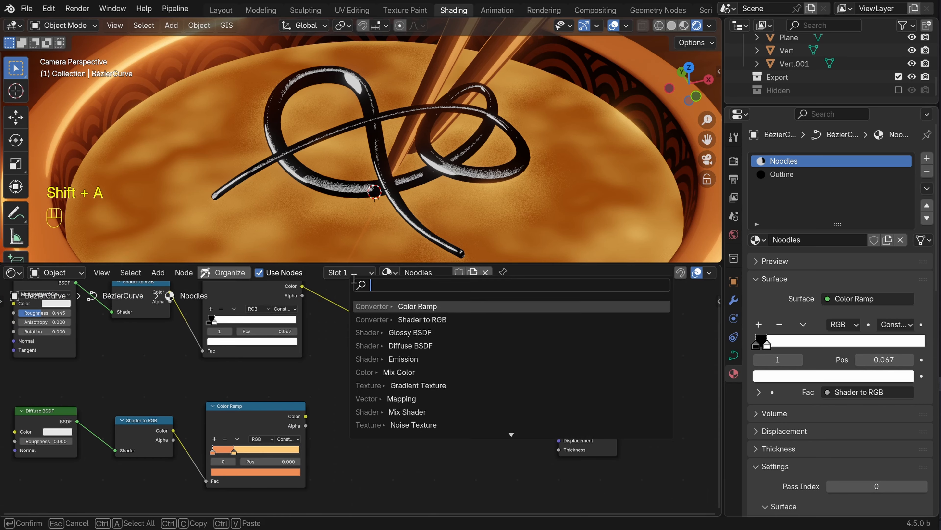
text(mix)
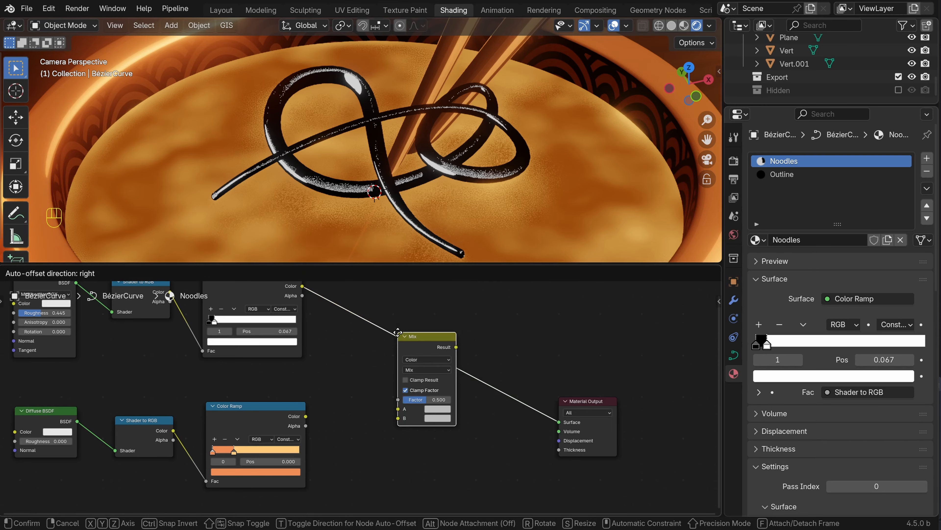
click(397, 333)
click(398, 351)
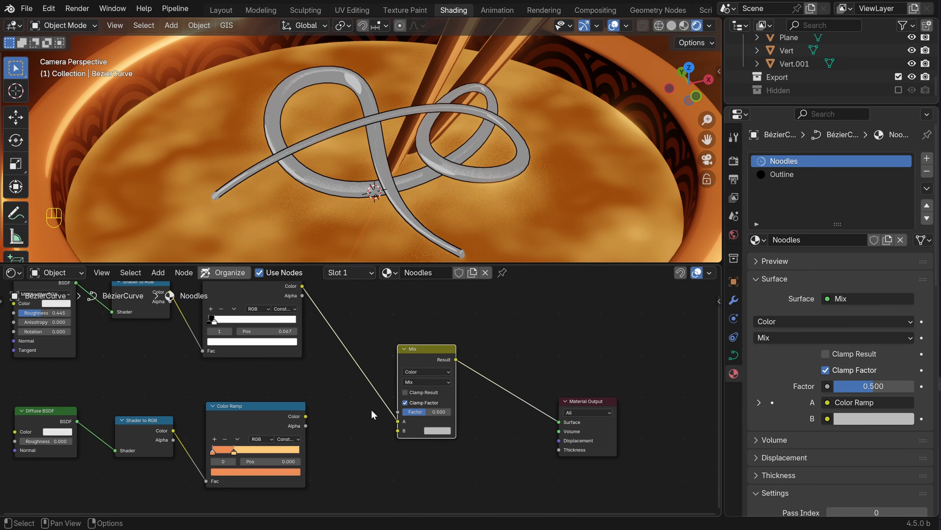
Reroute the glossy Color Ramp into the Mix node's Factor and link the diffuse Color Ramp's color to A
drag(398, 422, 398, 411)
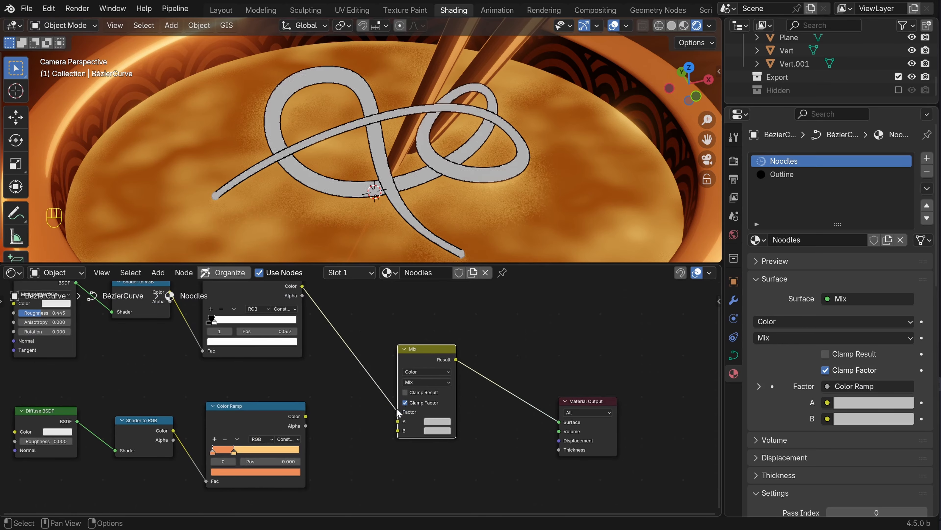
mouse_move(301, 416)
mouse_down()
mouse_move(382, 430)
mouse_move(397, 421)
mouse_up()
scroll(388, 435, up, 1)
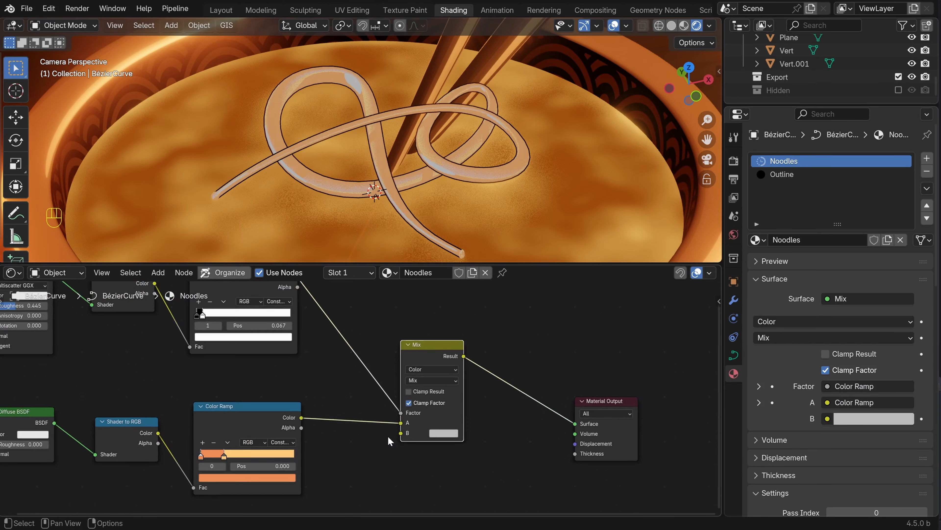
Change the Mix node's B color to a light blue
scroll(387, 435, up, 3)
click(482, 418)
drag(504, 236, 538, 196)
Copy the diffuse Color Ramp's light stop color #FFCA7A at position 0.249 onto the Mix node's B color
scroll(356, 397, down, 1)
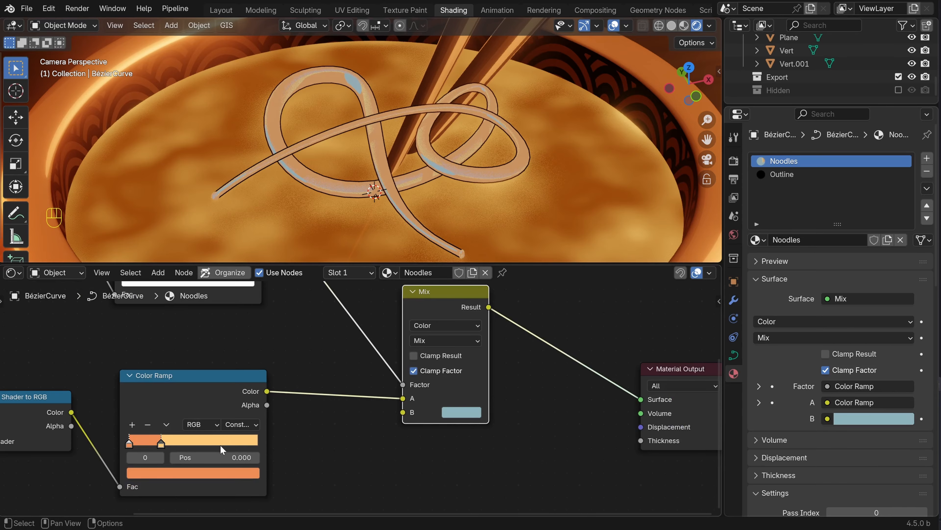
click(161, 442)
drag(210, 472, 484, 420)
Set the HSV Value of the Mix node's B color to 2 for glowing highlights
click(472, 415)
click(500, 363)
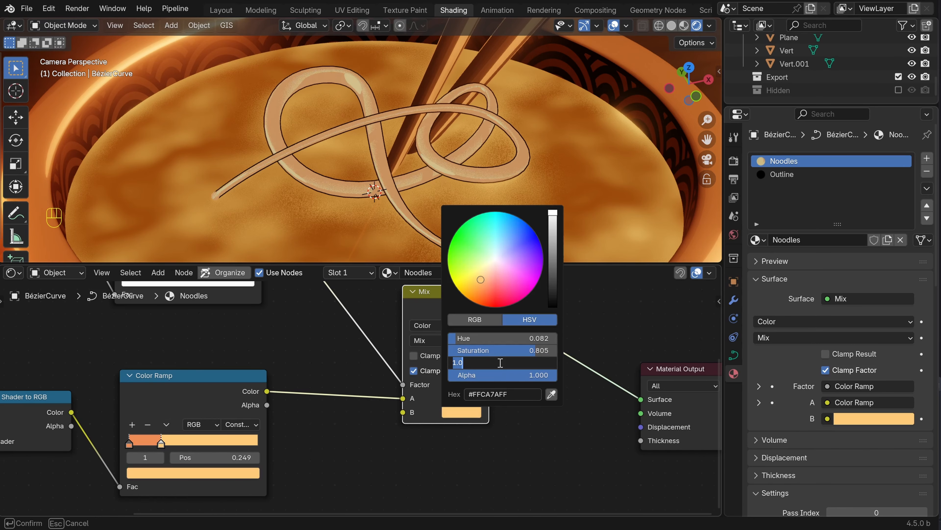
text(2)
key(Return)
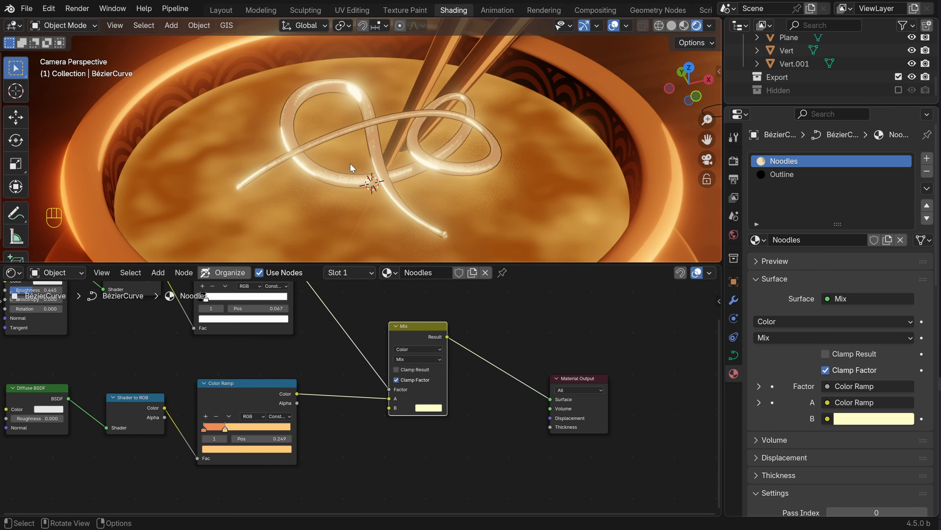
Hide the area light to compare the noodle highlights without it, and undo the hiding
scroll(351, 164, down, 5)
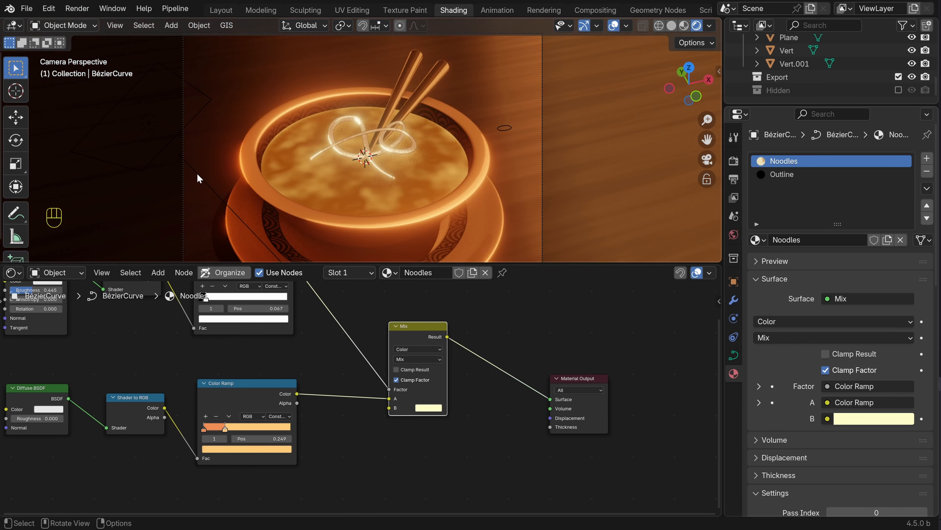
click(197, 172)
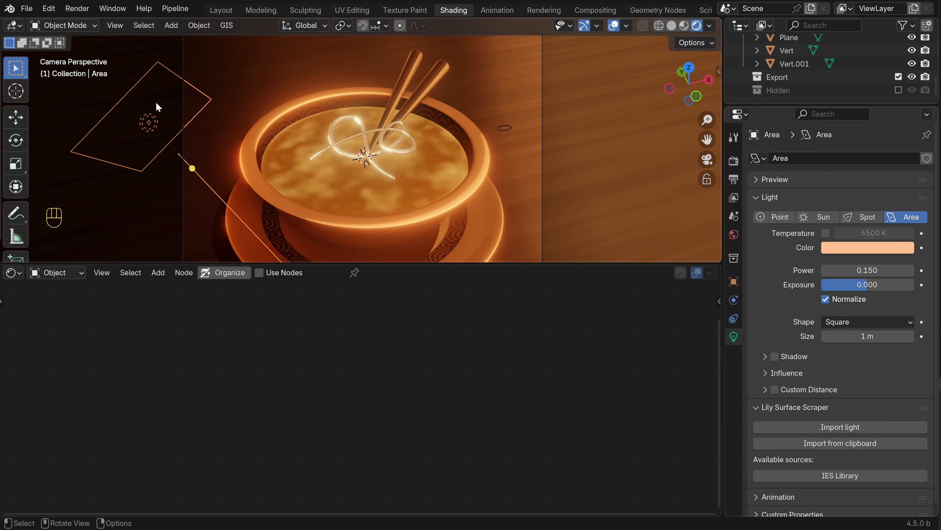
key(h)
scroll(389, 136, up, 5)
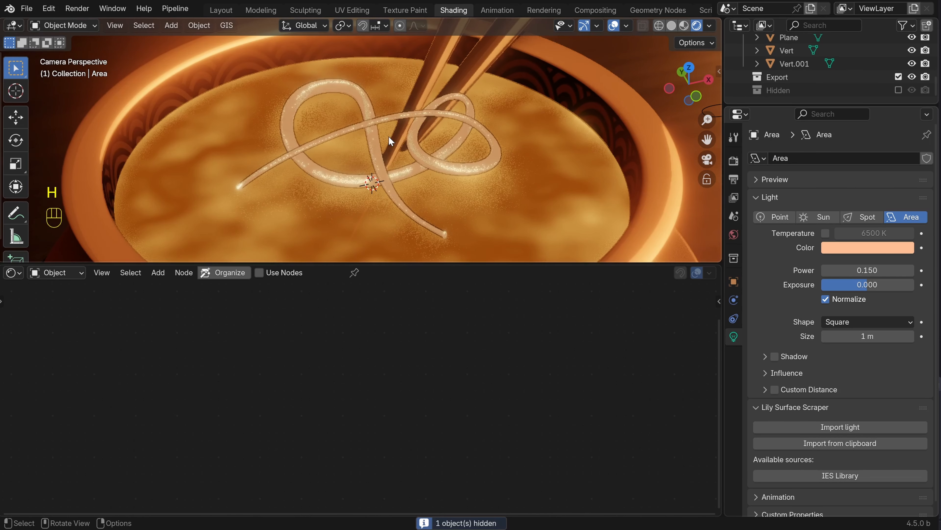
key(ctrl+z)
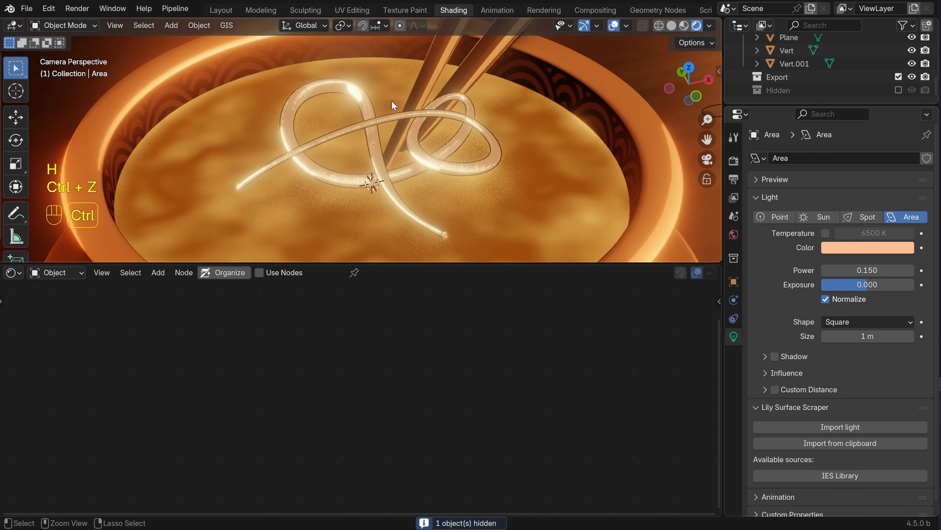
scroll(392, 100, down, 5)
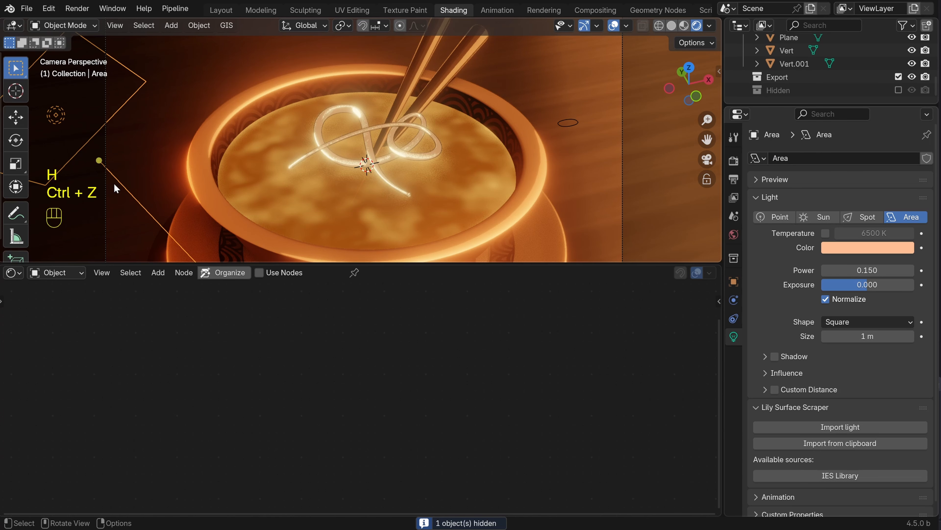
Hide the area light again to inspect the noodle up close, and undo the hiding
key(h)
scroll(373, 133, up, 5)
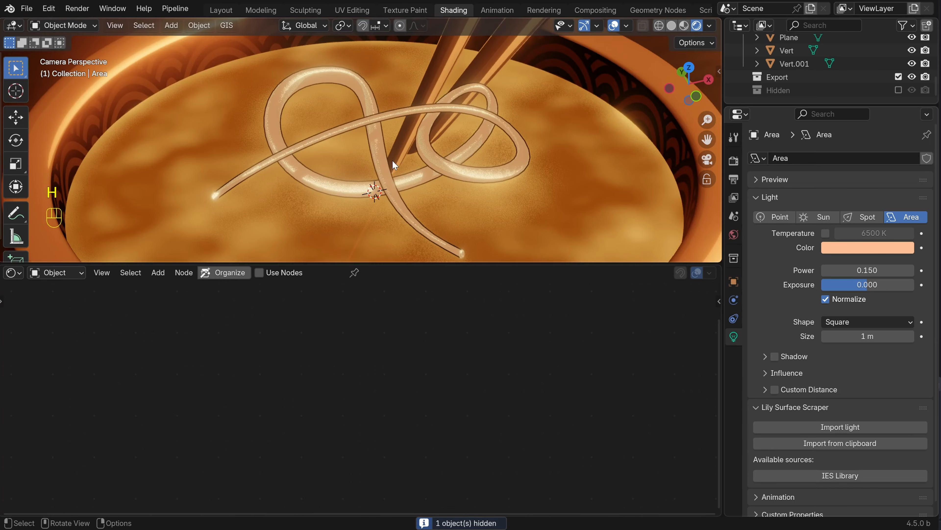
key(ctrl+z)
scroll(392, 160, down, 5)
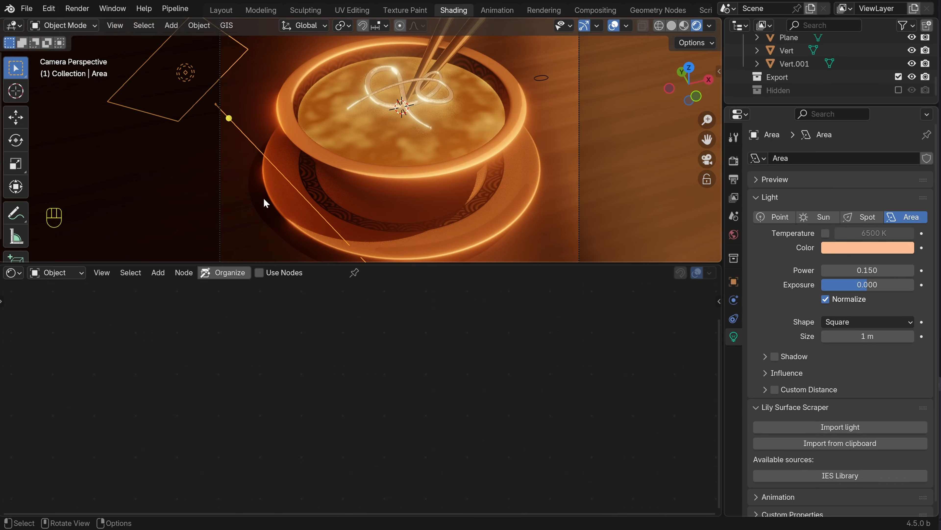
shift+middle_drag(319, 153, 317, 162)
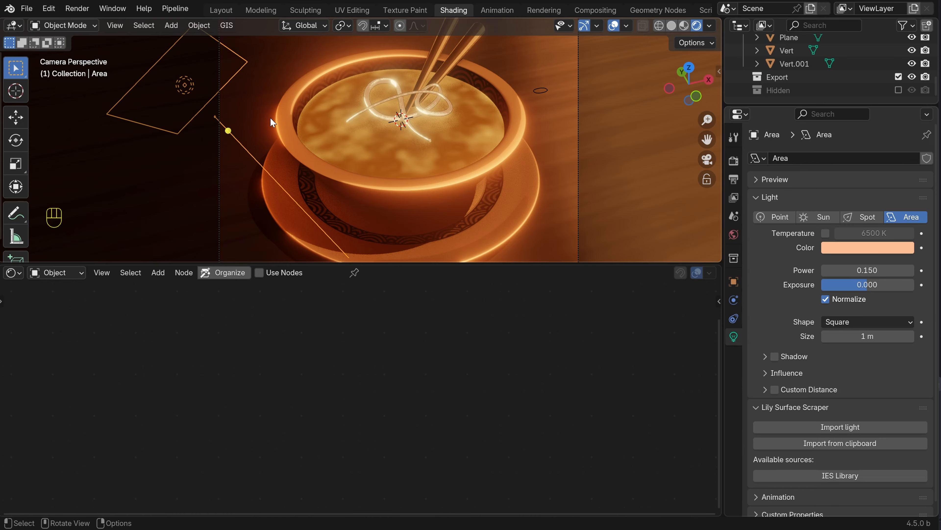
Create a new light linking collection in the area light's object shading settings
click(734, 282)
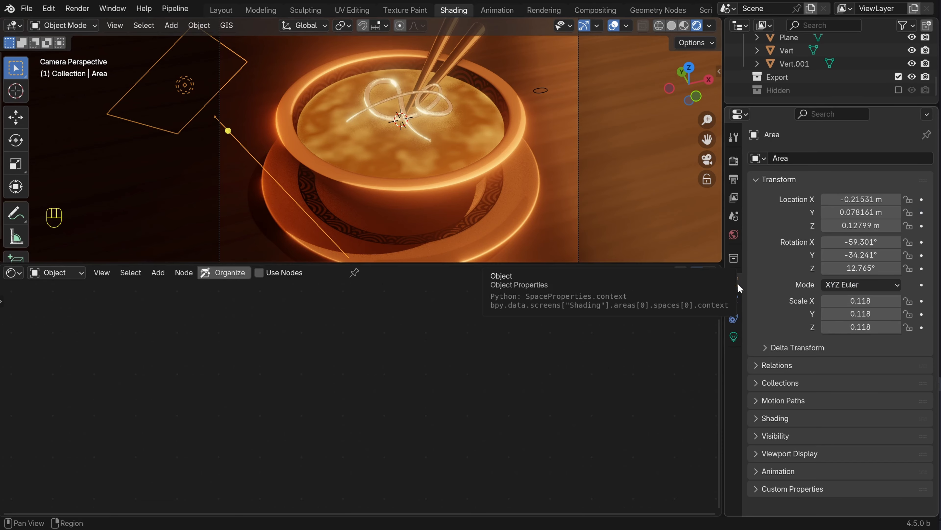
click(754, 418)
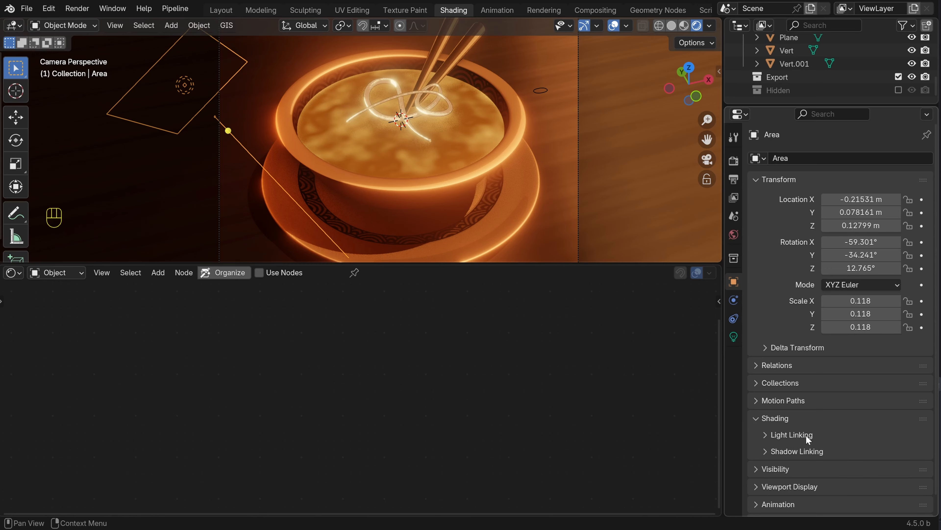
click(767, 432)
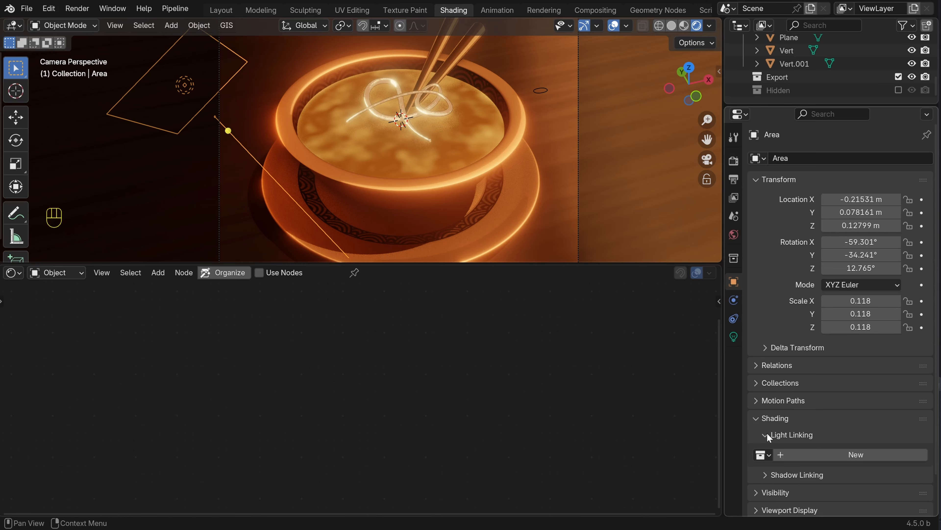
click(854, 450)
scroll(850, 423, down, 5)
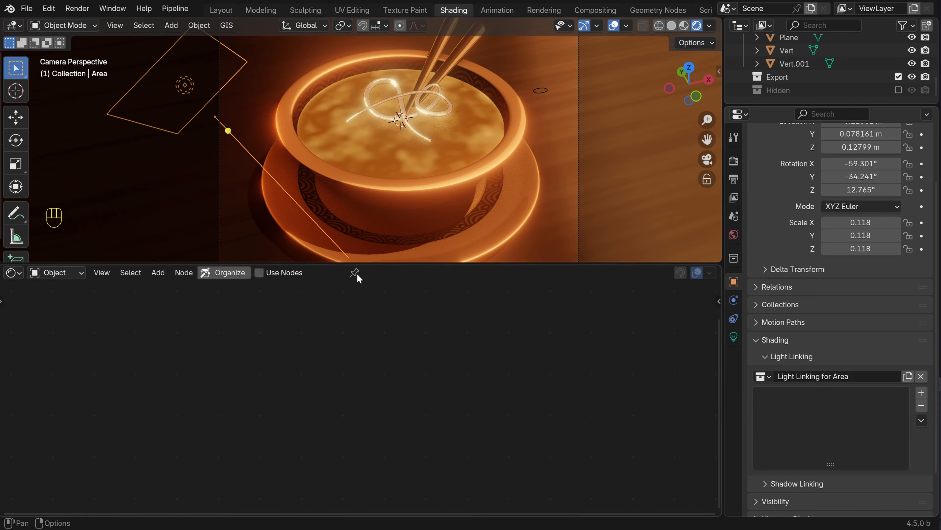
Rename the plate object Vert to Plate and the bowl object Vert.001 to Bowl
click(288, 222)
click(295, 154)
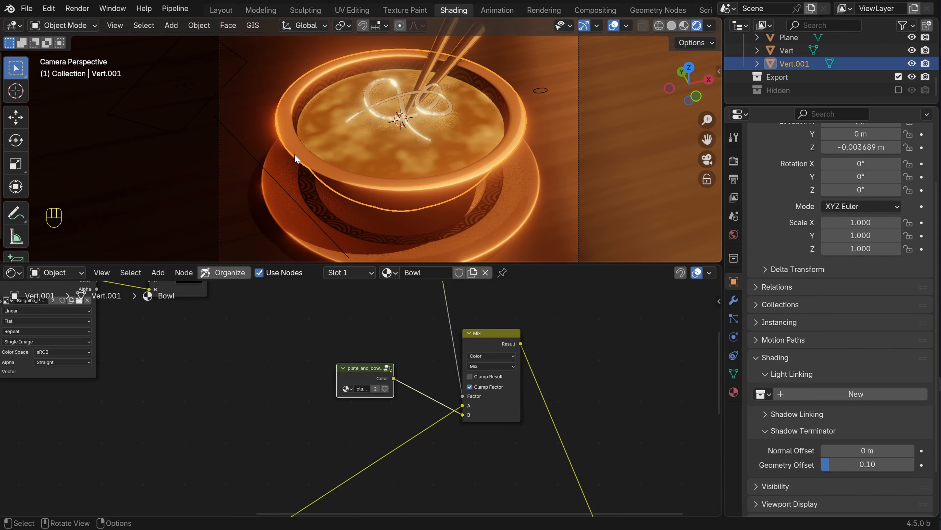
click(287, 209)
double_click(789, 55)
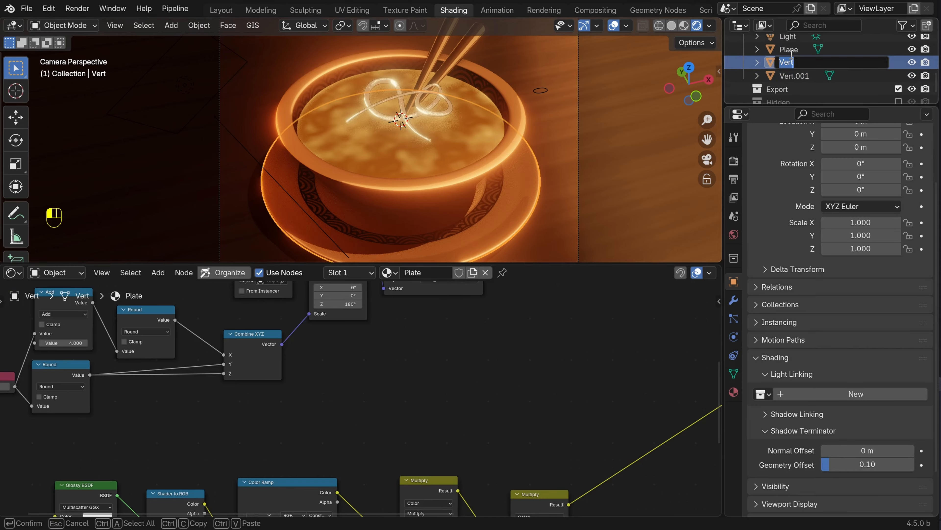
text(Plate)
click(809, 75)
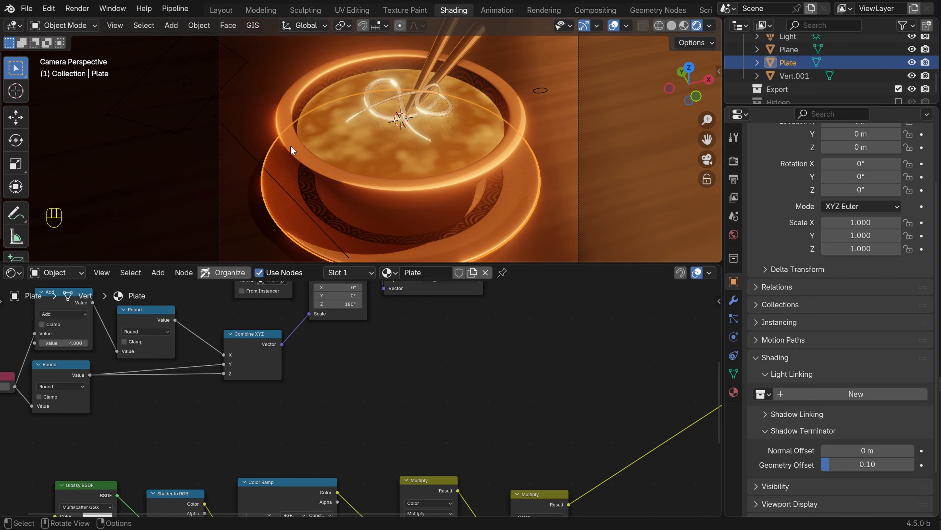
double_click(808, 73)
text(Bowl)
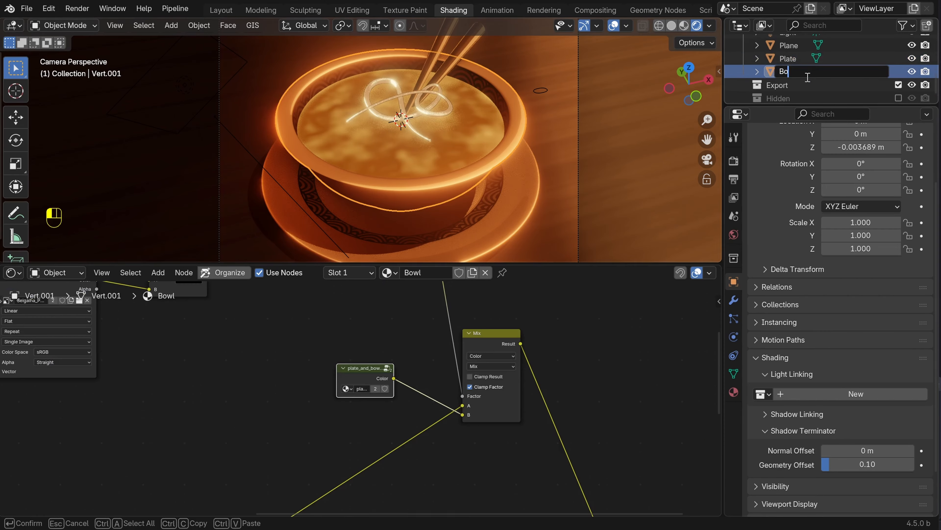
key(Return)
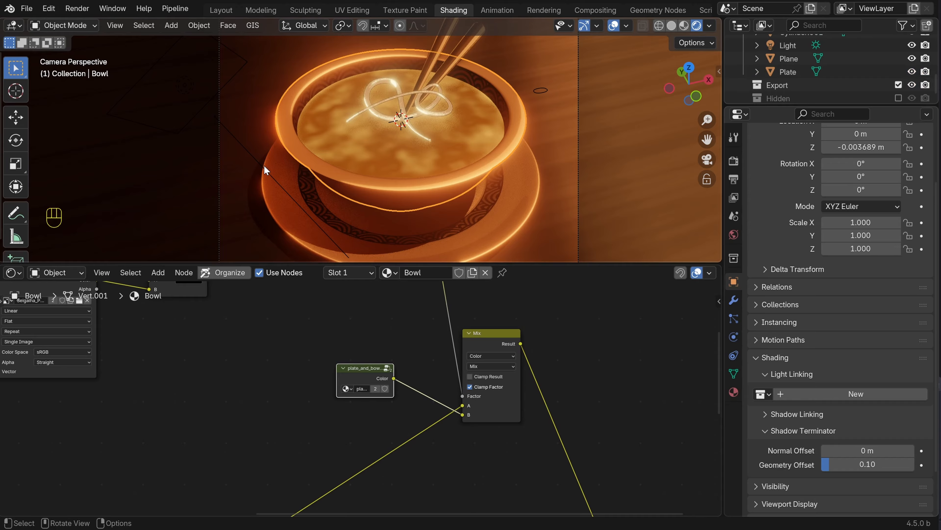
Add the Plate and Bowl objects to the area light's light linking collection, and deselect everything
click(254, 158)
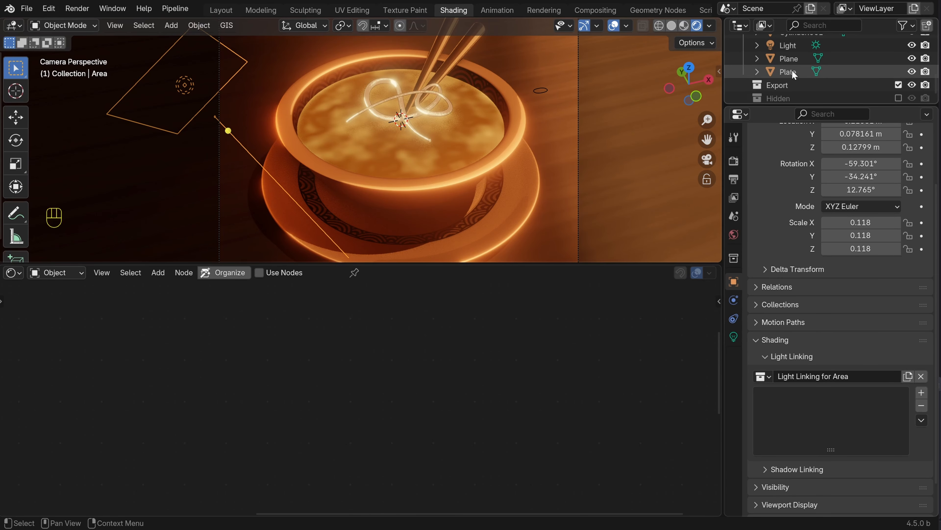
drag(794, 70, 796, 407)
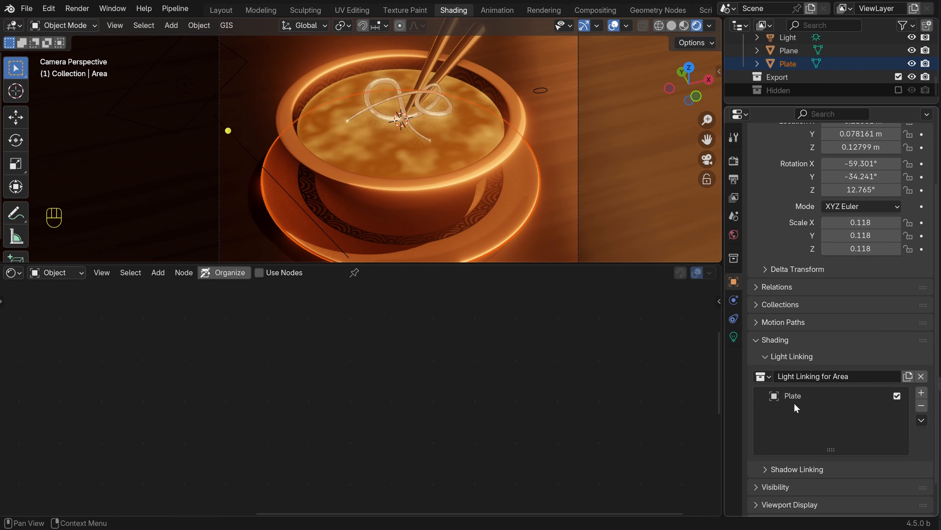
key(alt+a)
scroll(261, 193, up, 1)
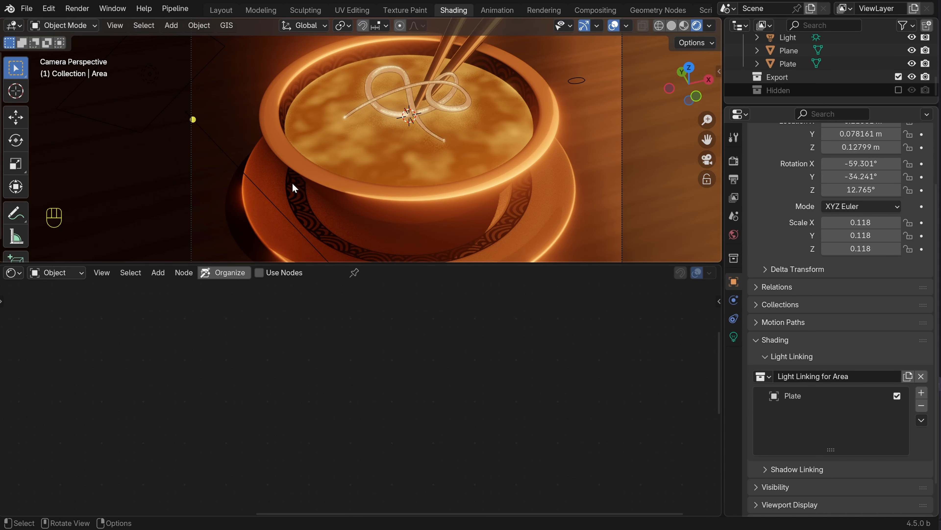
scroll(292, 185, down, 2)
scroll(802, 70, up, 6)
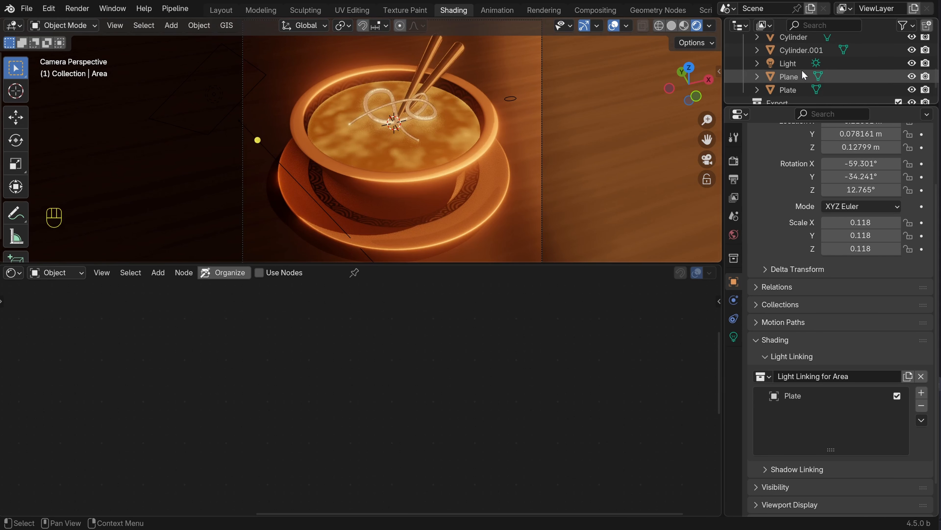
drag(793, 46, 784, 416)
scroll(297, 160, up, 2)
key(alt+a)
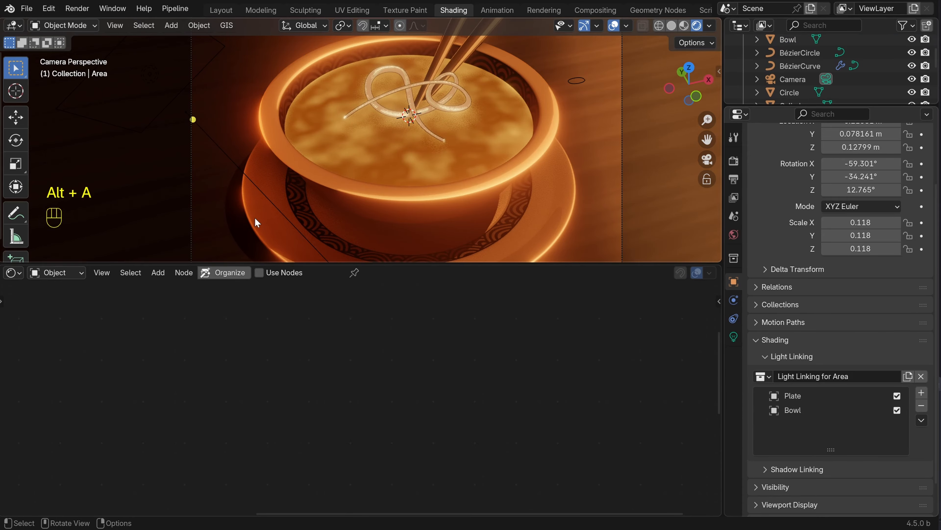
Try moving the area light to see its effect on the bowl rim
scroll(364, 143, up, 3)
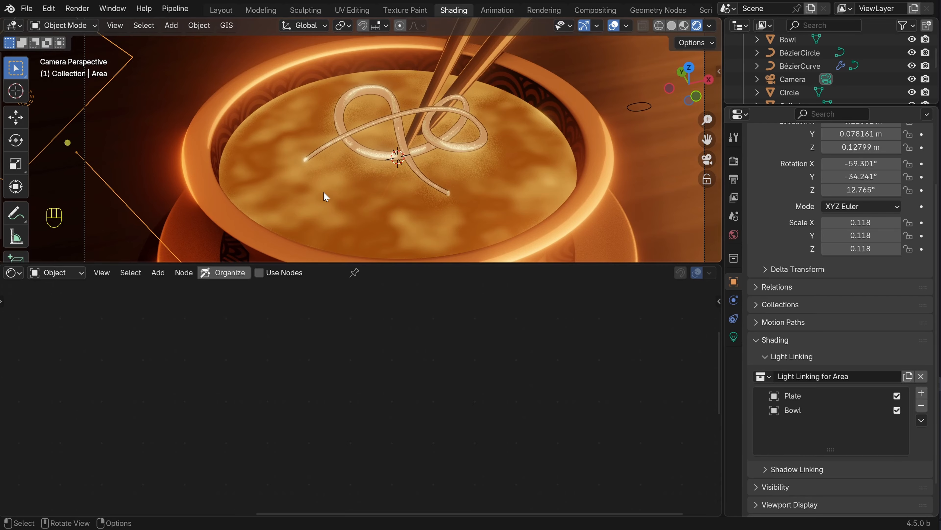
key(g)
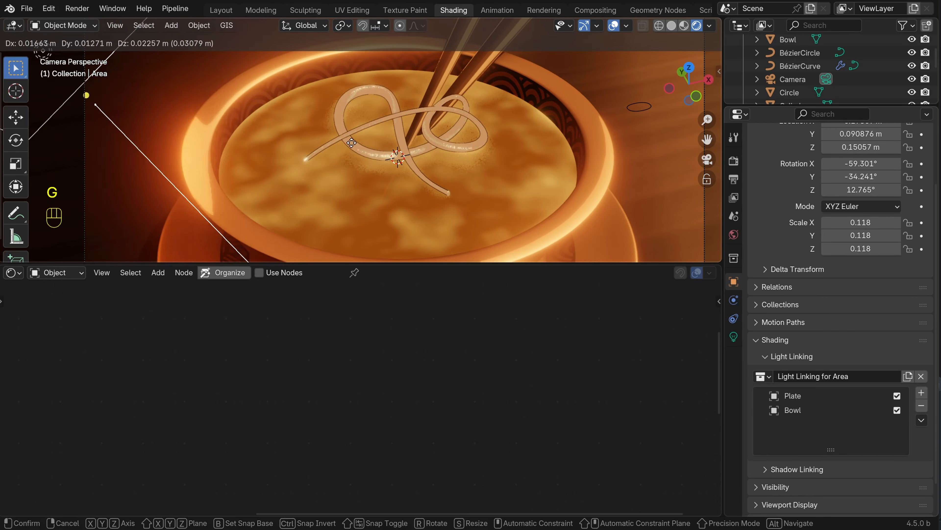
Scale all control points of the noodle curve down slightly and shrink their radius for a thinner noodle
click(429, 126)
scroll(408, 156, down, 3)
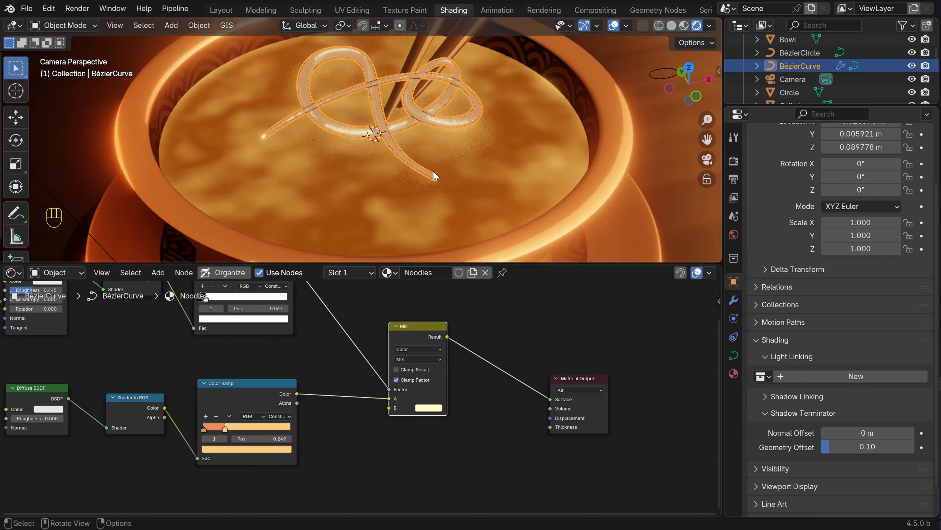
scroll(430, 167, down, 3)
key(Tab)
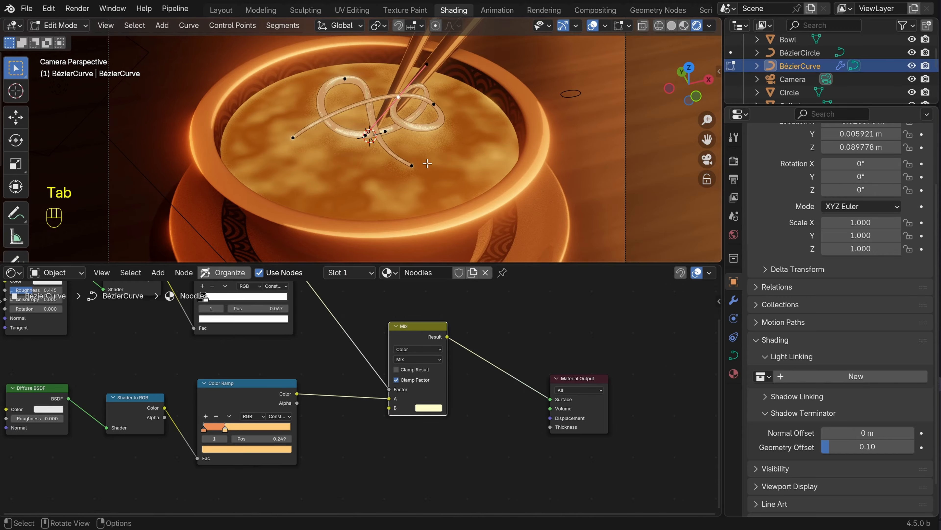
scroll(445, 170, down, 1)
key(a)
scroll(448, 173, up, 2)
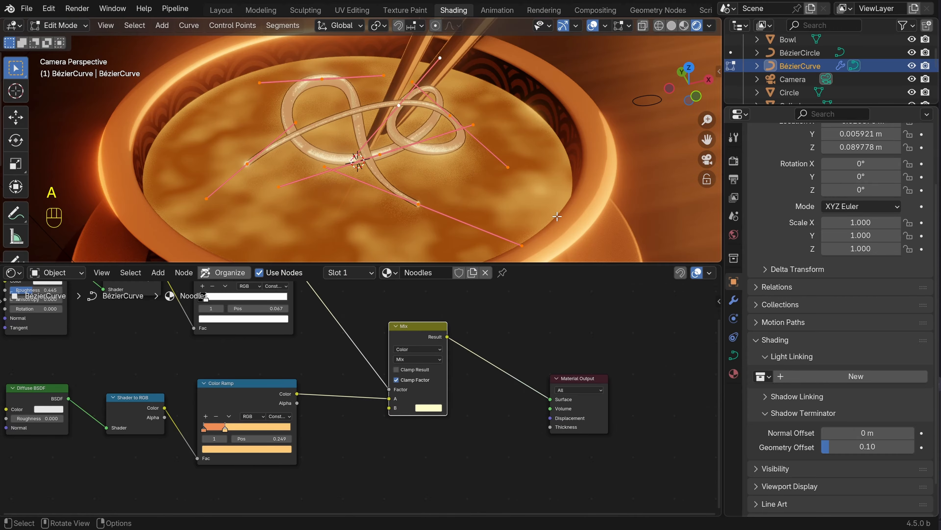
key(s)
click(489, 184)
key(alt+s)
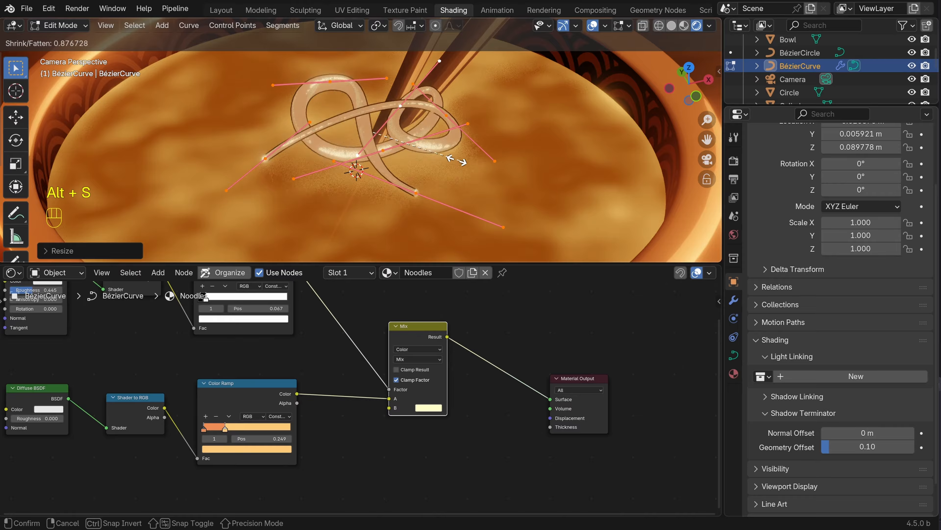
click(437, 152)
key(Tab)
key(alt+a)
scroll(421, 160, down, 2)
scroll(421, 159, up, 2)
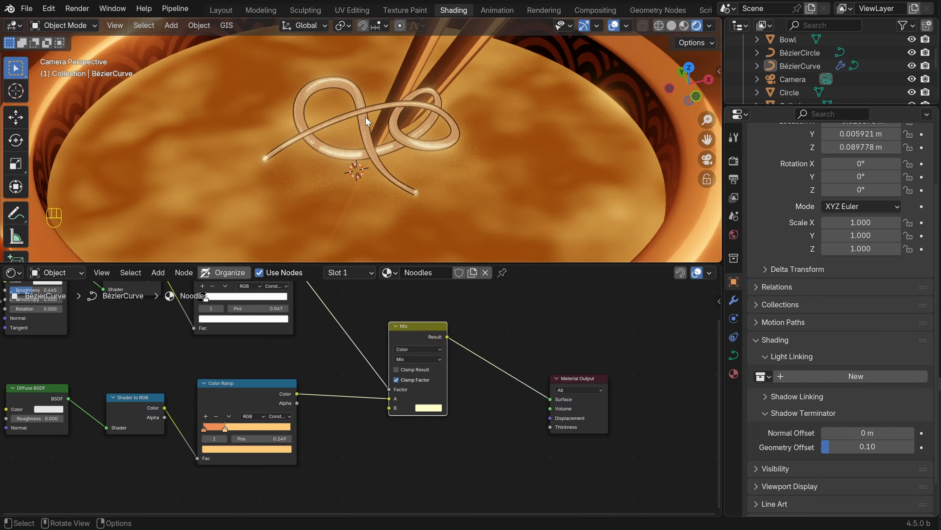
Set the thickness of the noodle's Solidify modifier to 0.0003 m for a finer outline
click(734, 299)
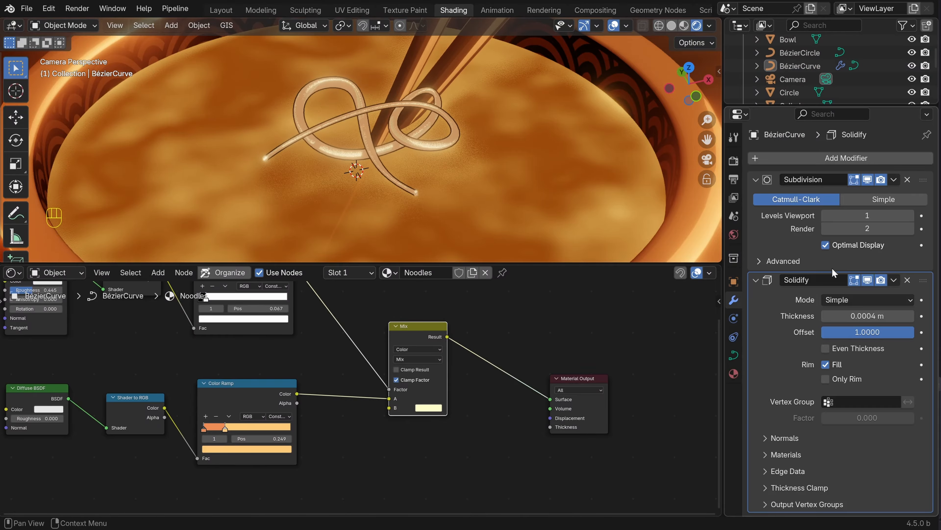
click(866, 317)
click(850, 315)
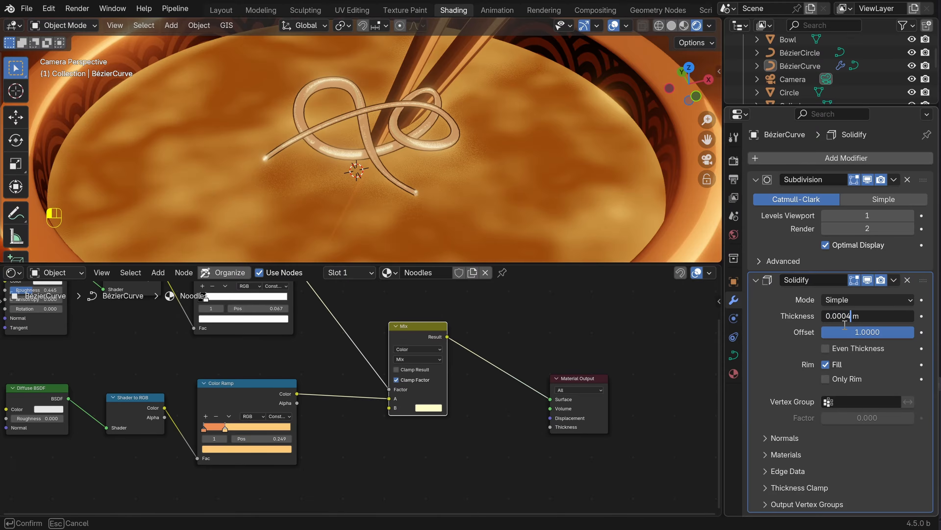
key(BackSpace)
text(3)
key(Return)
scroll(364, 115, up, 4)
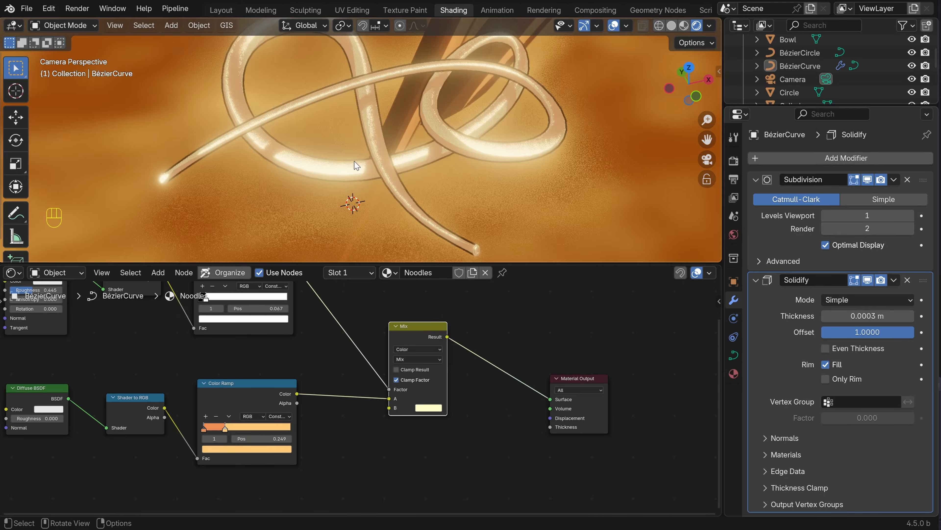
shift+middle_drag(364, 113, 382, 155)
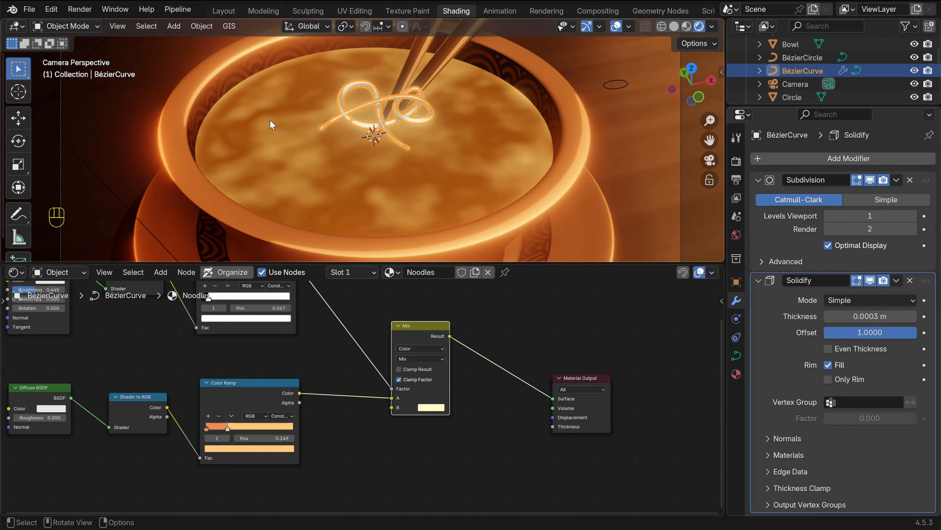
Duplicate the noodle curve and place the copy about 0.54 m along the global X axis, outside the bowl
scroll(372, 153, down, 5)
shift+middle_drag(372, 153, 374, 136)
key(shift+d)
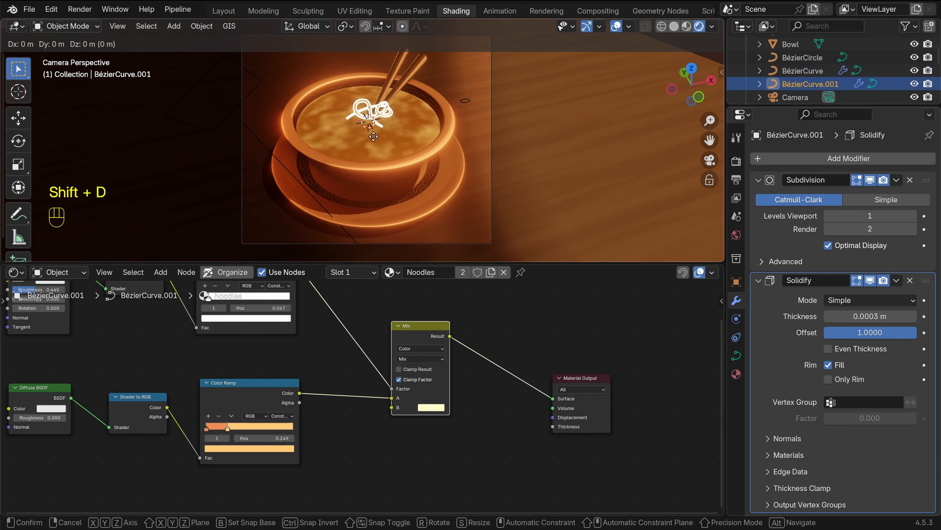
key(x)
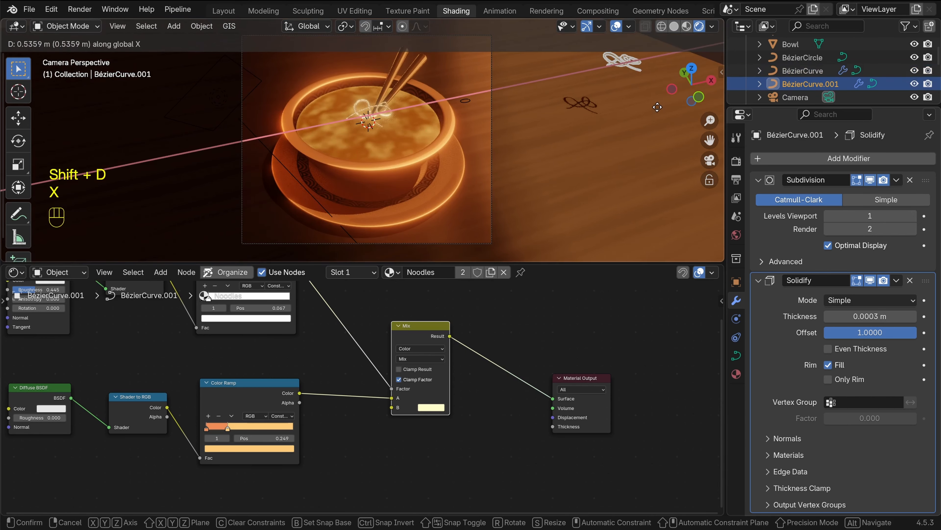
click(619, 65)
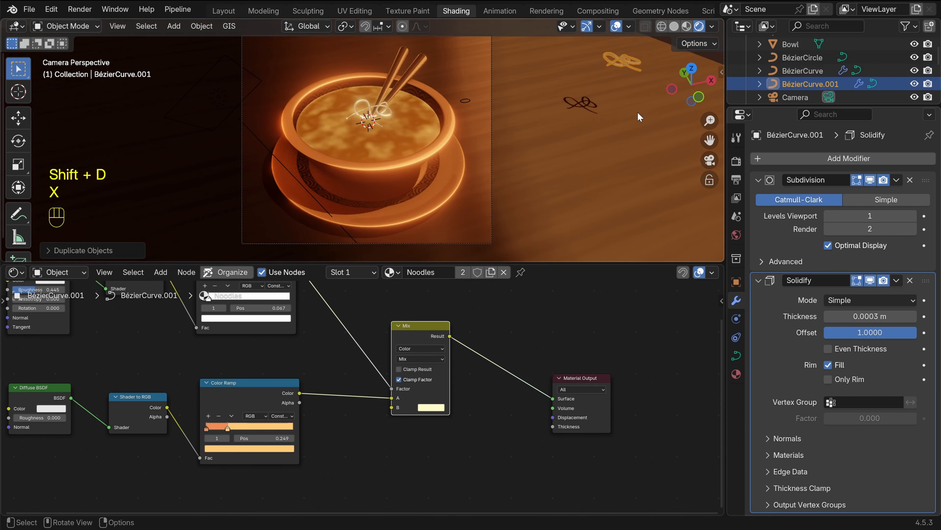
Rename the duplicated noodle curve as Master Noodle
double_click(817, 83)
text(Master)
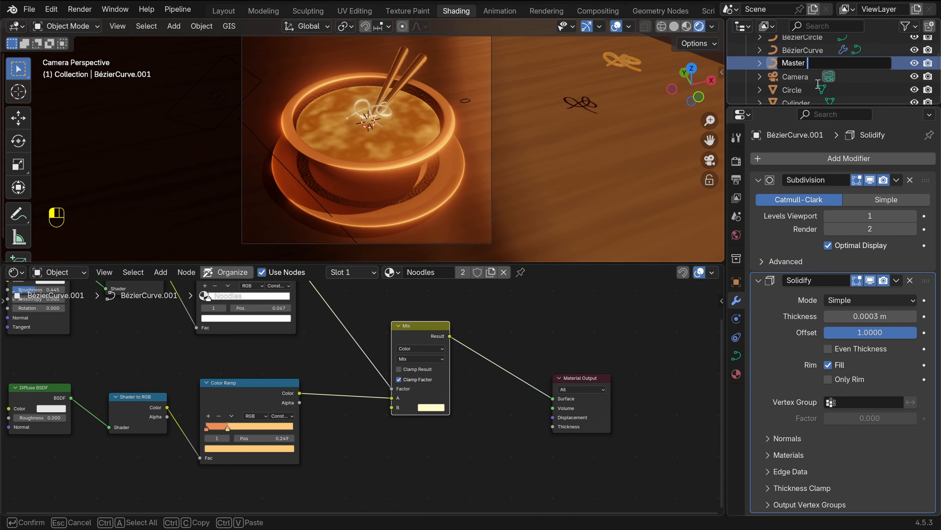
text( Noodle)
click(818, 83)
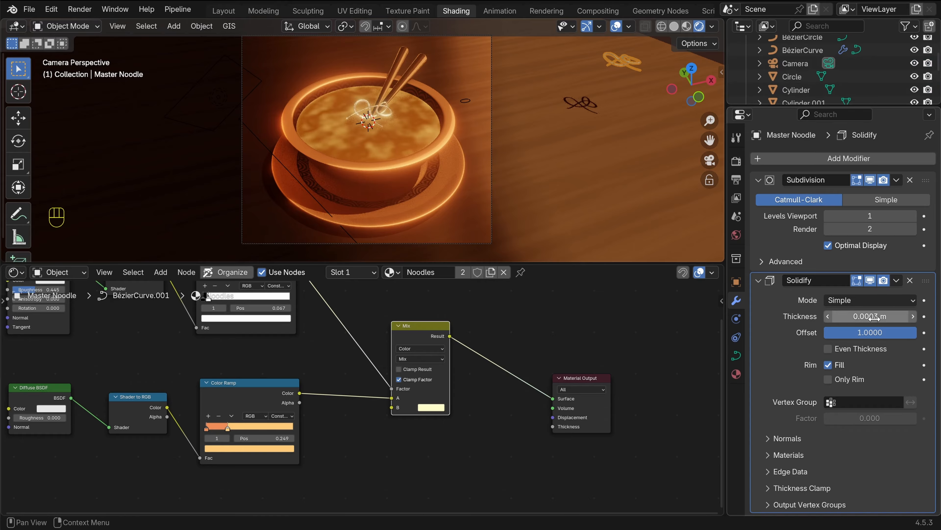
Copy the Master Noodle's Solidify thickness as a new driver
right_click(861, 317)
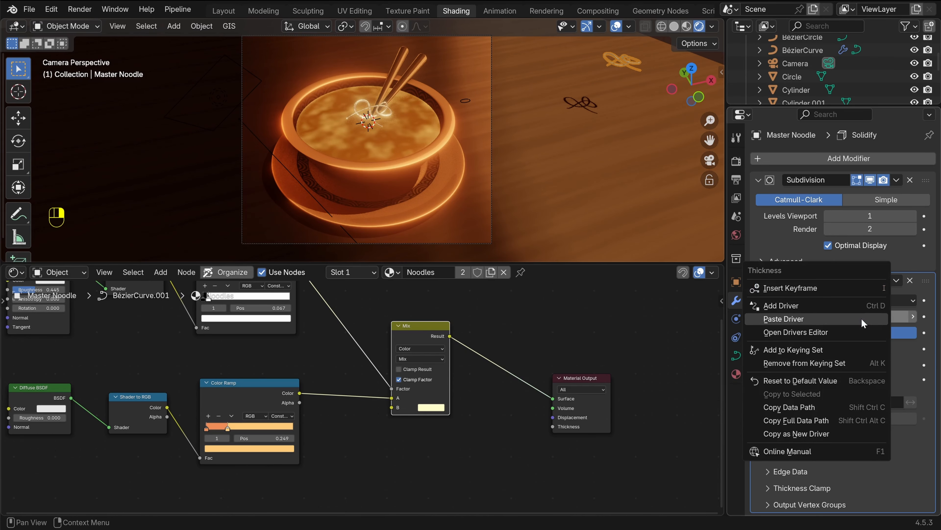
click(825, 434)
scroll(353, 118, up, 5)
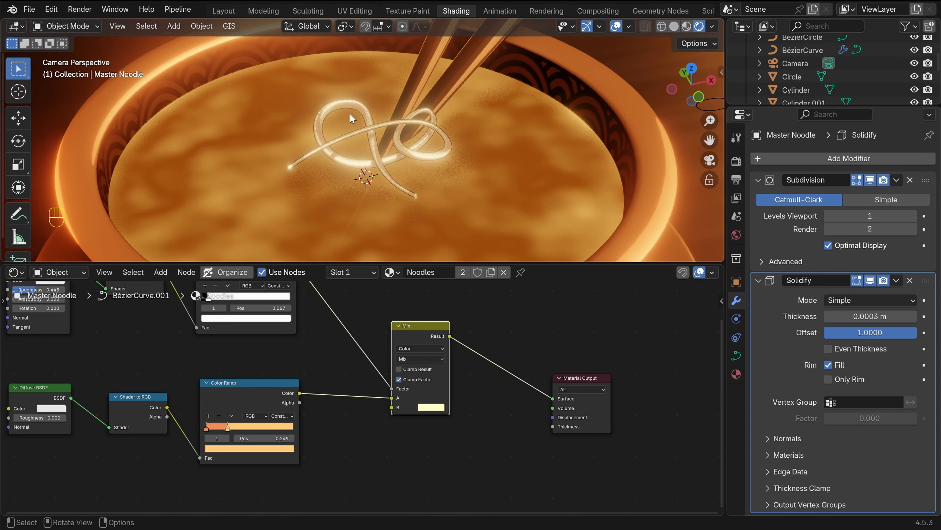
Paste the copied driver onto the Solidify thickness of the original noodle in the bowl
click(345, 108)
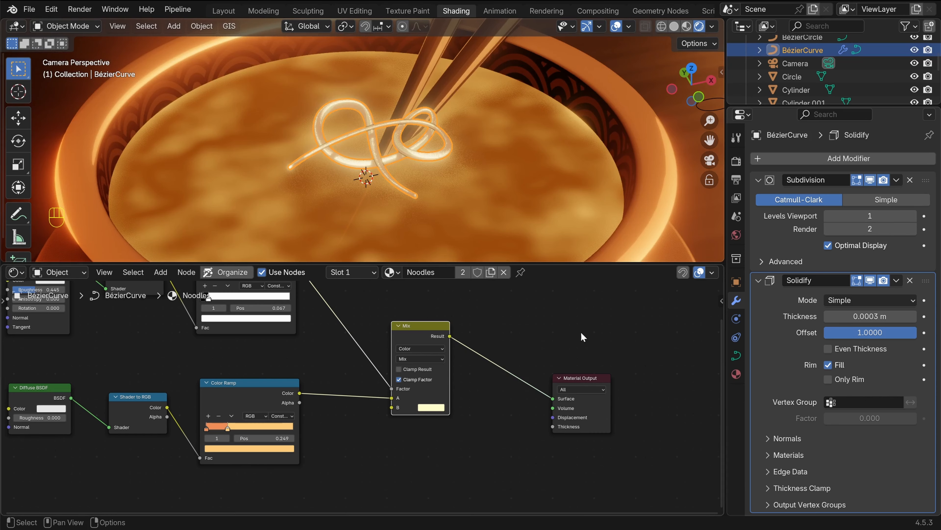
right_click(862, 314)
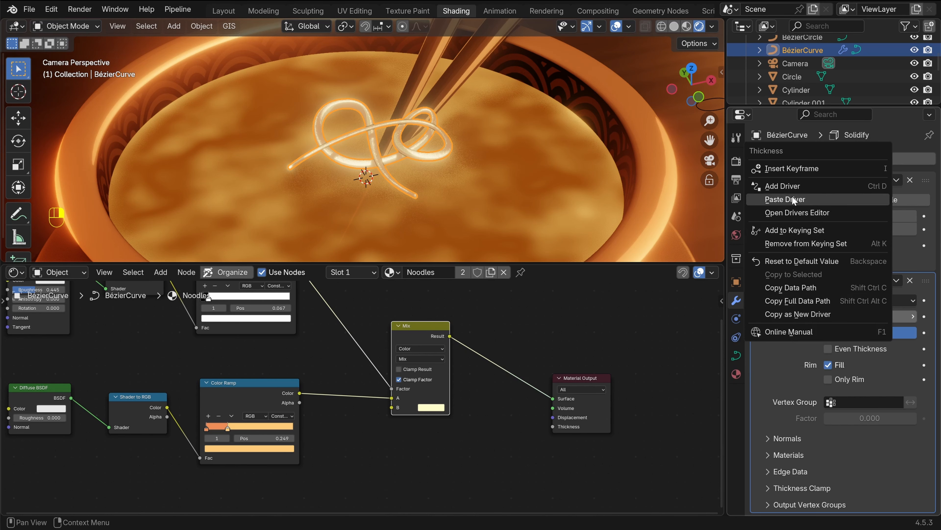
click(784, 200)
Duplicate the noodle twice along the global X axis, placing one test copy on each side of the original
scroll(441, 140, down, 2)
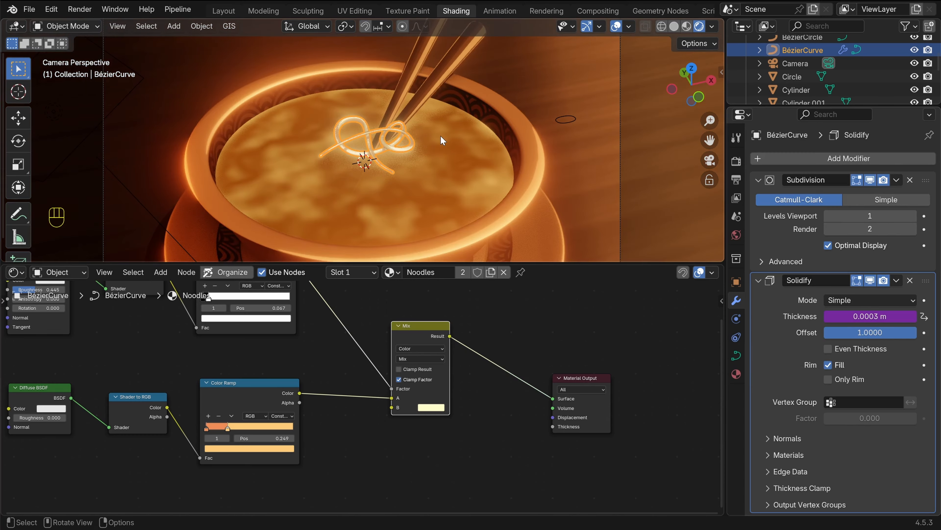
key(shift+d)
key(x)
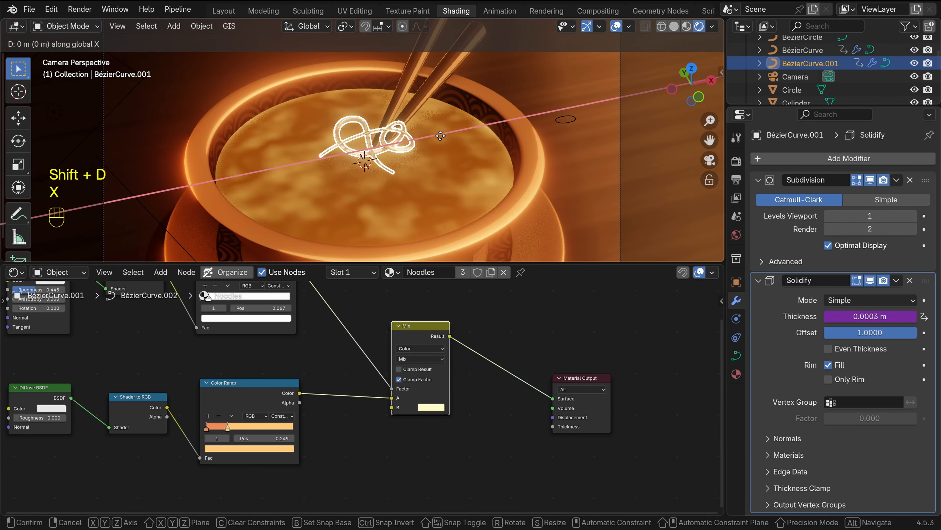
click(465, 191)
key(shift+d)
key(x)
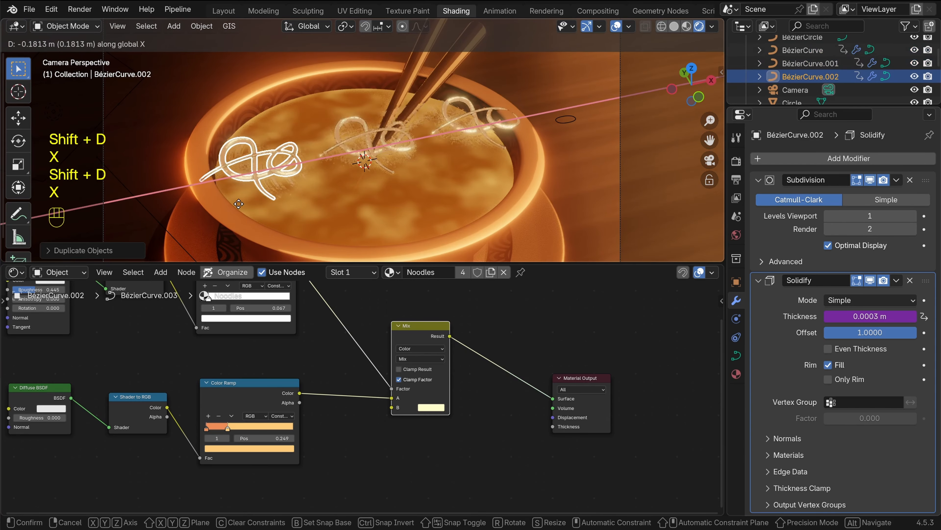
click(238, 204)
key(alt+a)
Test the driver by raising the Master Noodle's Solidify thickness to 0.0013 m, and undo the change
scroll(385, 185, down, 2)
scroll(352, 171, up, 3)
mouse_move(488, 144)
shift+middle_down()
mouse_move(352, 171)
mouse_move(460, 117)
mouse_move(499, 135)
shift+middle_up()
click(566, 87)
scroll(360, 140, down, 2)
scroll(460, 117, up, 3)
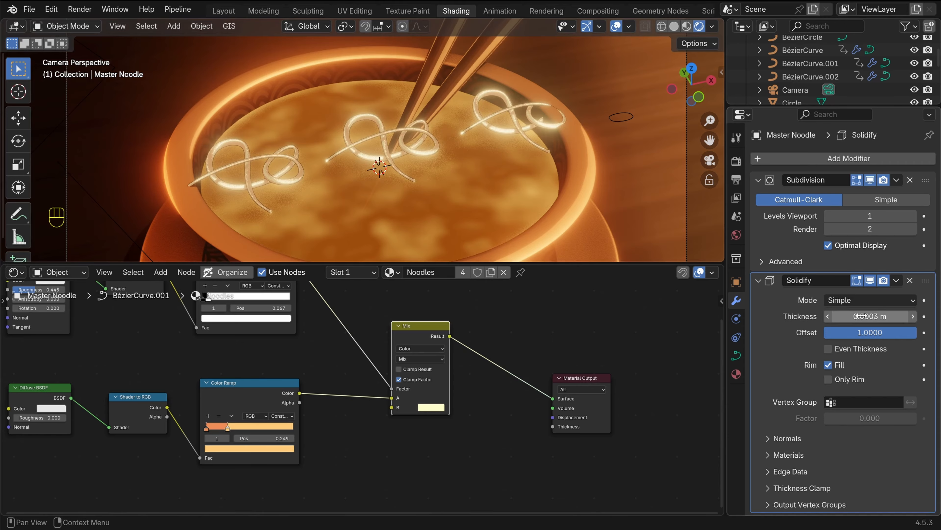
shift+drag(861, 315, 890, 315)
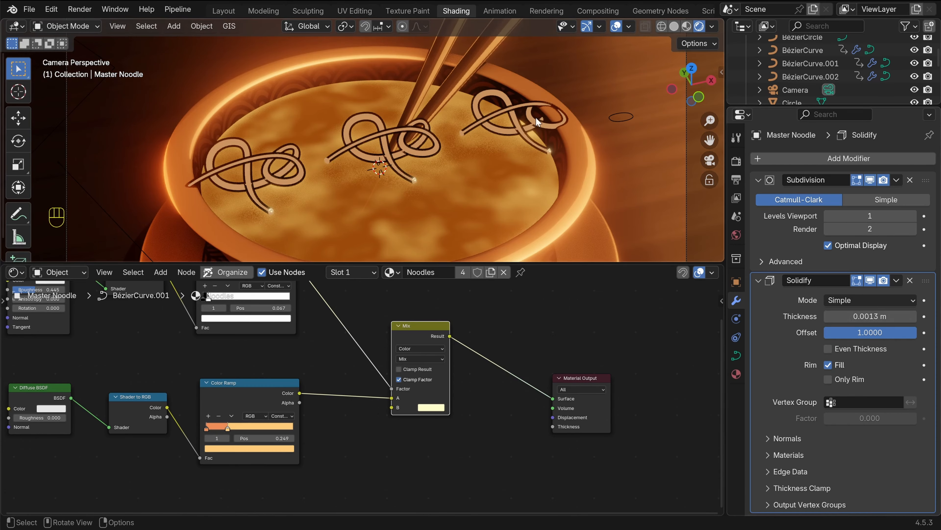
key(ctrl+z)
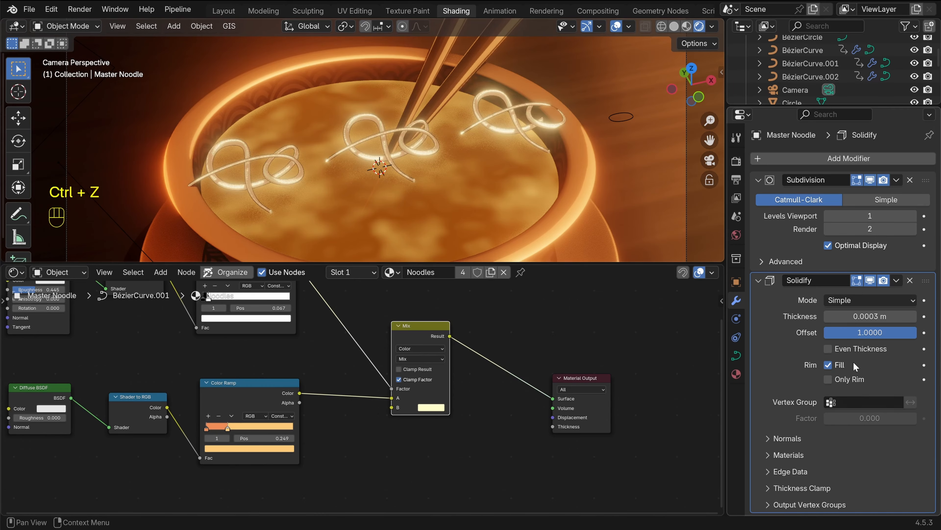
Try a Solidify thickness of 0.0005 m on the Master Noodle and undo it
double_click(855, 317)
text(0.0005)
key(Return)
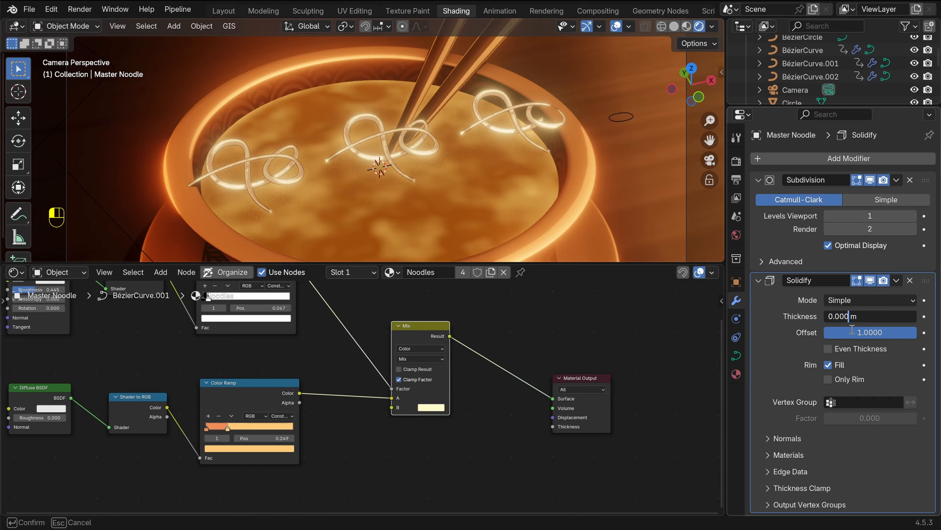
key(ctrl+z)
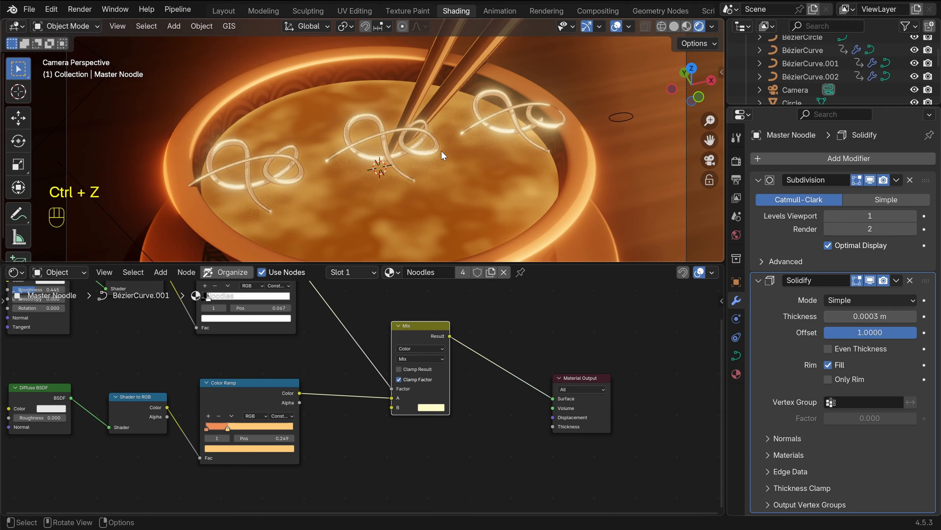
Delete the two test noodle copies on either side of the original noodle
click(492, 91)
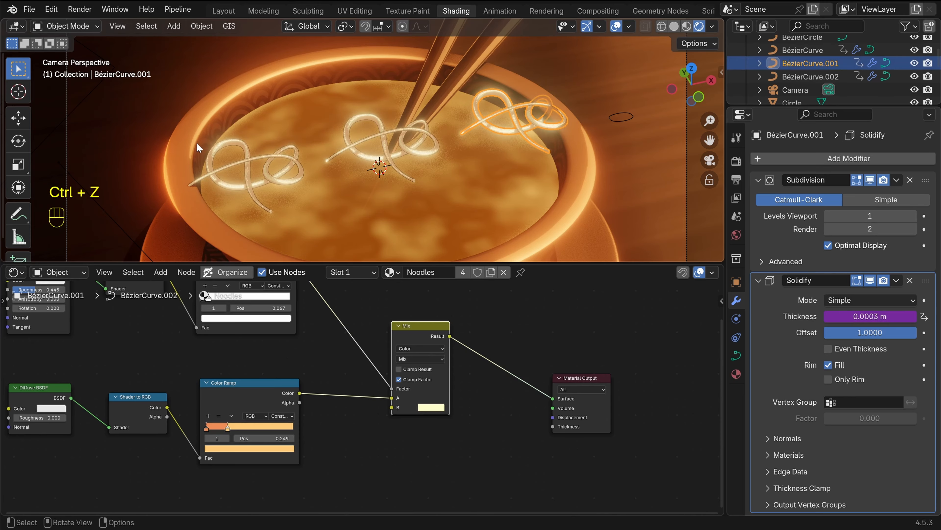
shift+click(491, 93)
key(x)
click(389, 177)
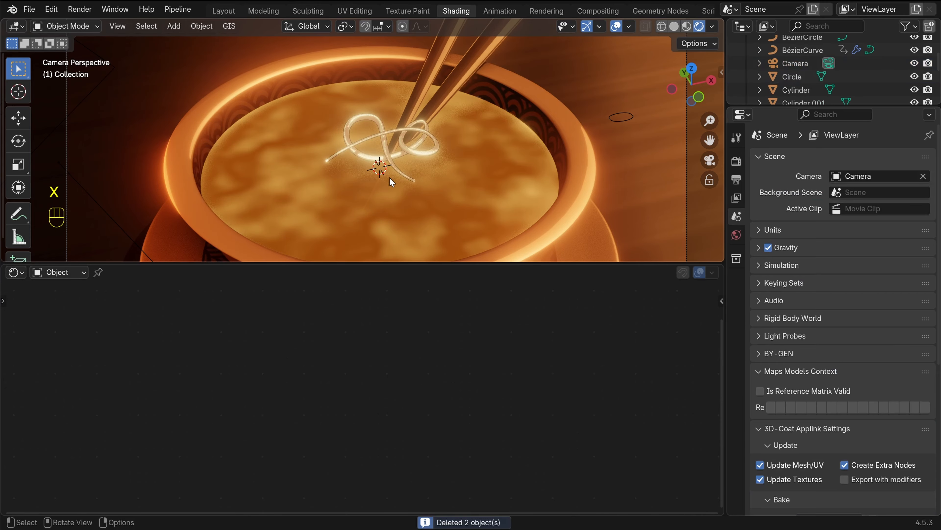
Lower the noodle in the bowl along the global Z axis so it sits in the soup
click(362, 116)
key(g)
key(z)
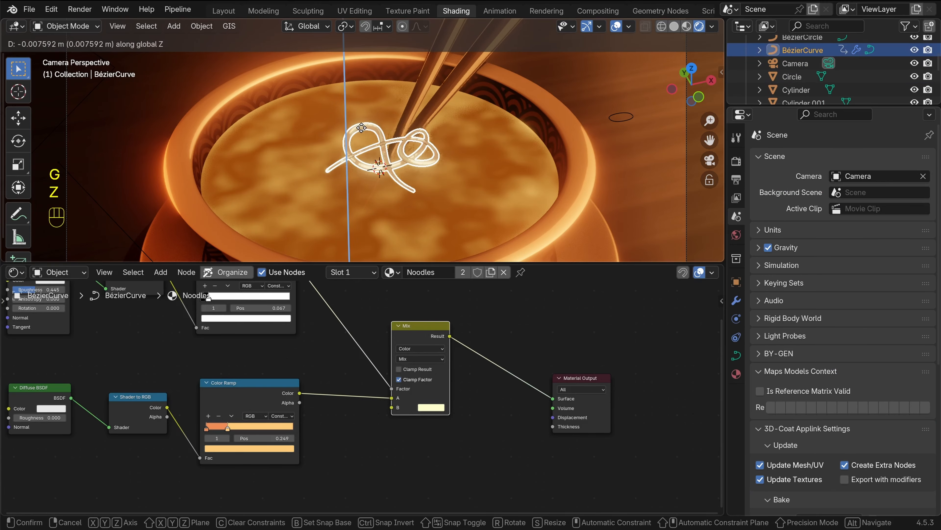
click(360, 138)
key(alt+a)
Make four copies of the noodle in the top view, spreading them around the centre of the soup
key(KP_7)
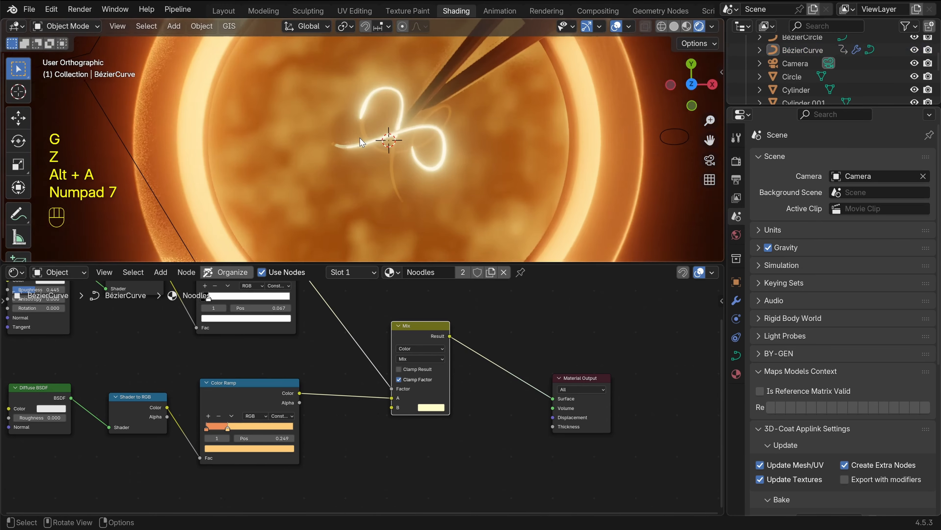
click(372, 95)
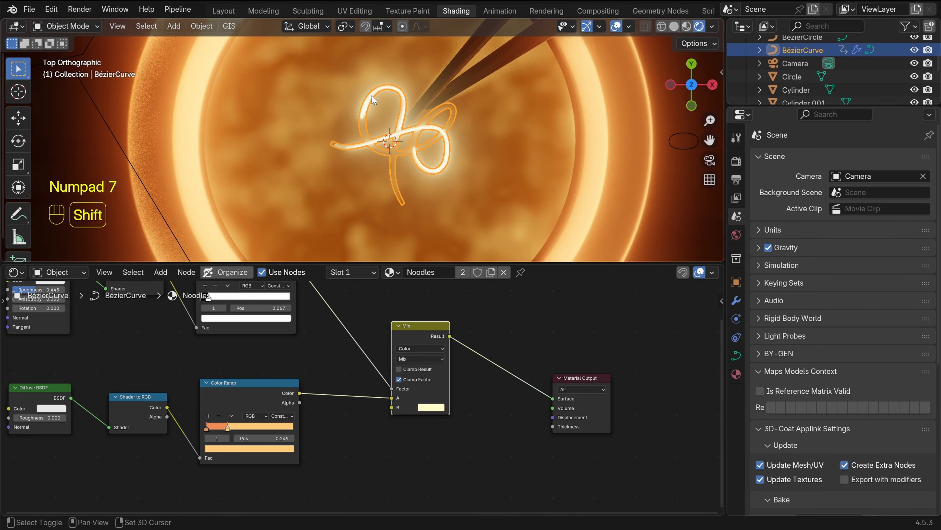
key(shift+d)
click(302, 93)
key(shift+d)
click(385, 153)
key(shift+d)
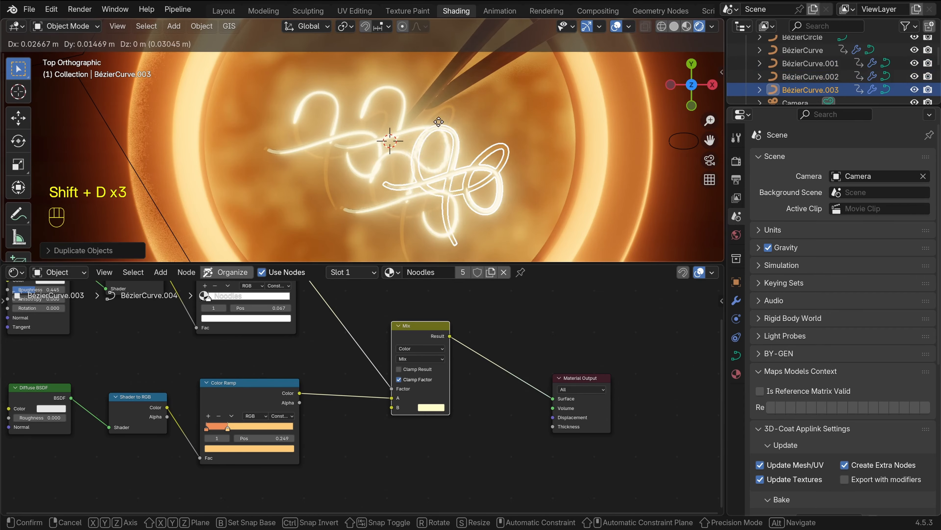
click(481, 159)
click(373, 85)
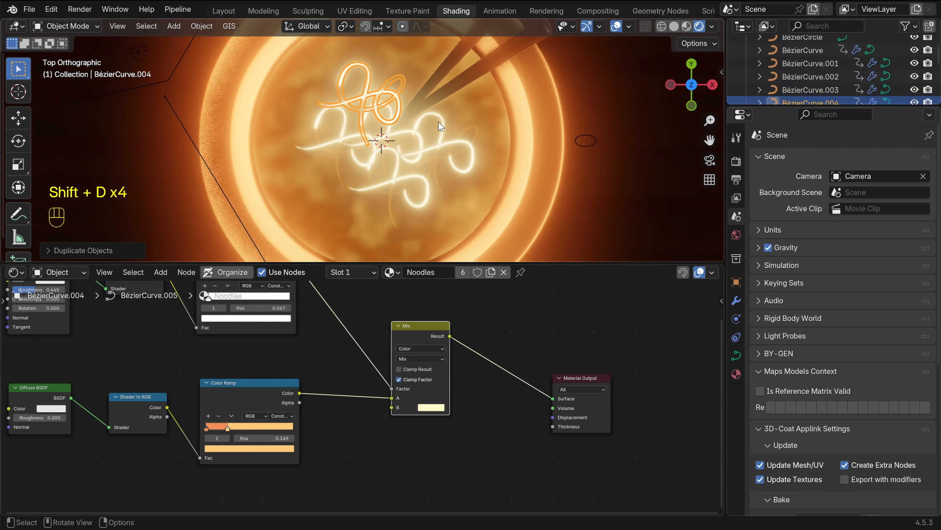
Rotate the uppermost noodle copy and move it closer to the pile beside the chopsticks
key(r)
click(398, 124)
key(g)
click(406, 123)
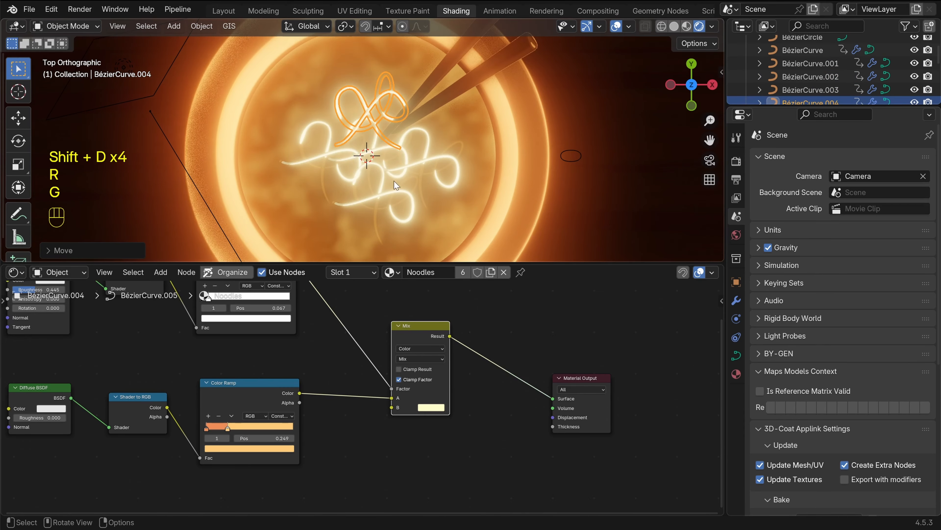
Rotate and reposition the right-hand and lower noodle copies so they overlap the pile at different angles
click(428, 140)
key(r)
click(372, 219)
key(g)
click(402, 204)
click(372, 201)
key(r)
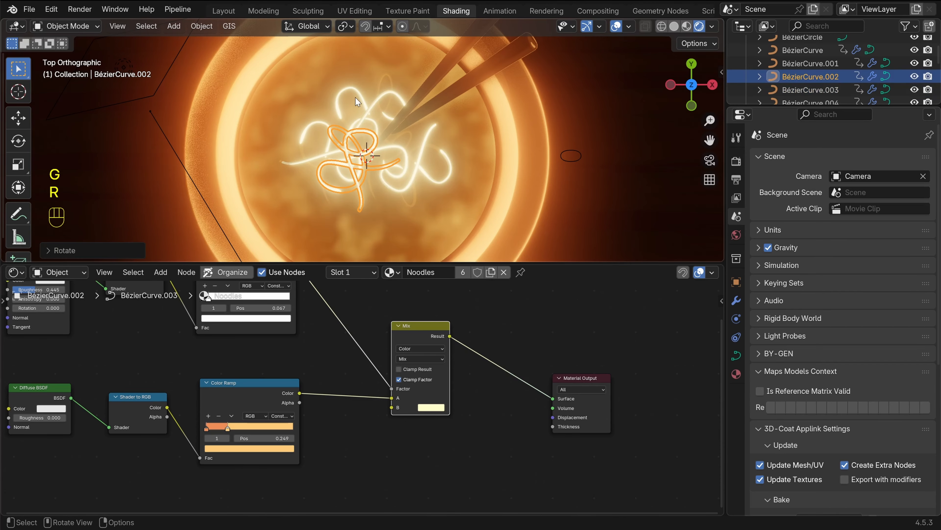
key(g)
Add two more noodle copies, rotating and moving the newest one to the left side of the pile
key(shift+d)
key(shift+d)
key(r)
click(387, 183)
key(g)
click(384, 176)
Reshape the noodle at the back of the pile in camera view by moving its curve control points
key(KP_0)
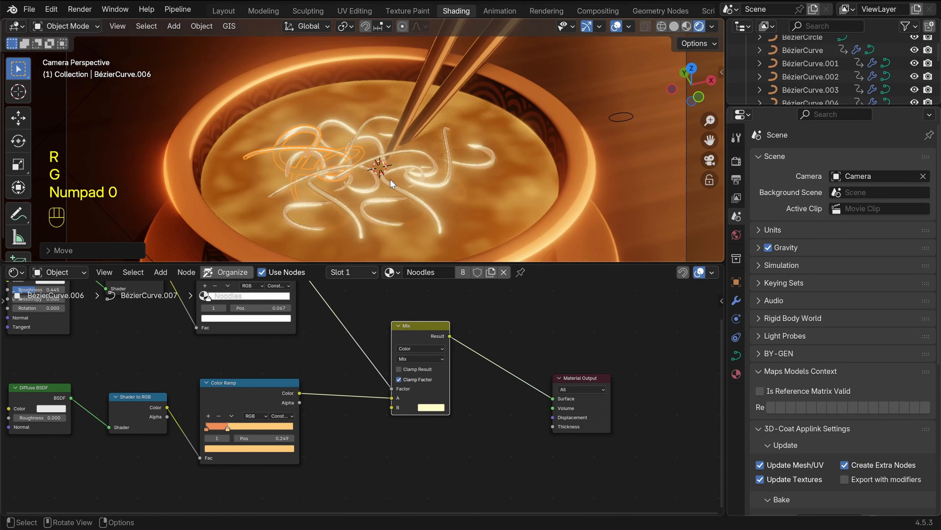
key(Tab)
scroll(370, 126, up, 4)
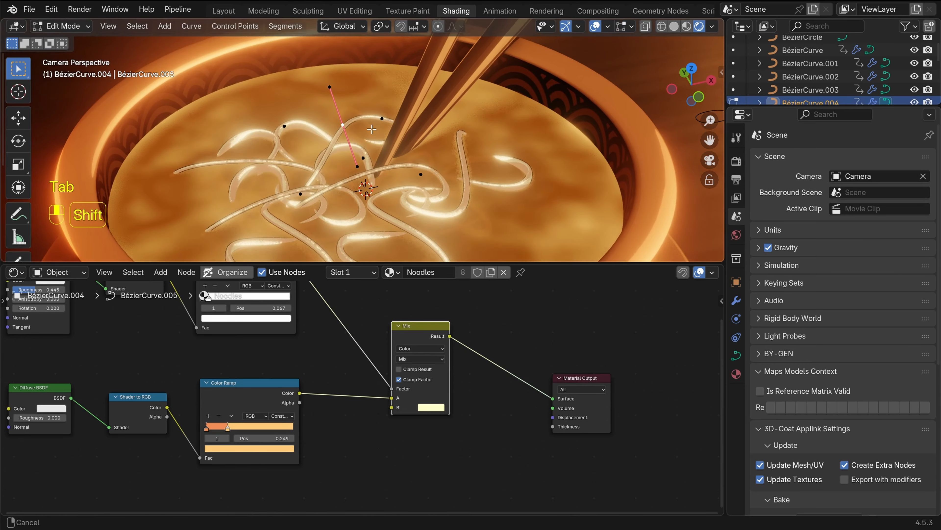
key(g)
click(380, 120)
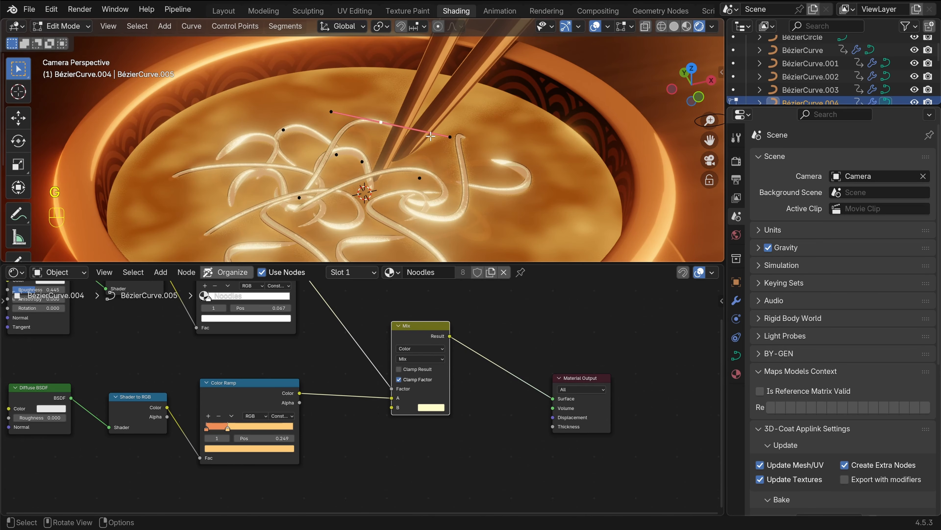
key(g)
click(436, 143)
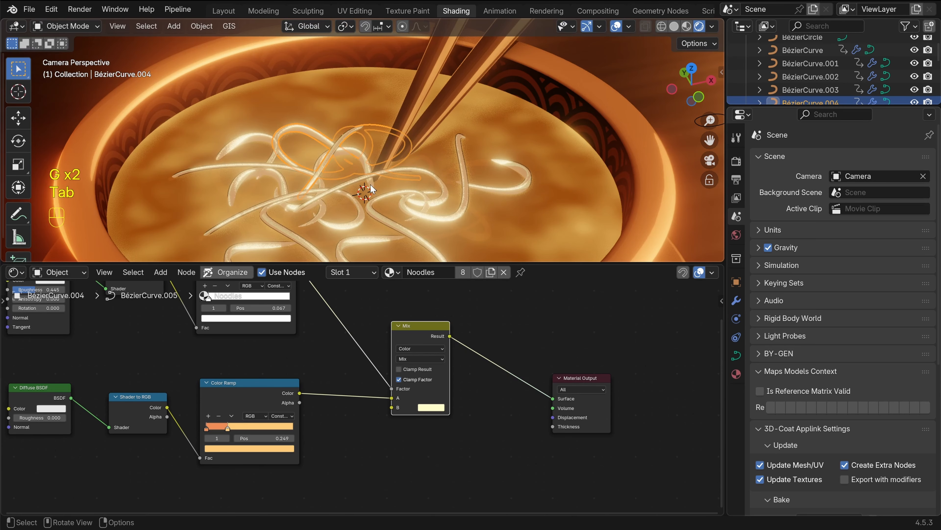
Duplicate the central noodle and raise the copy along the global Z axis above the pile
key(shift+d)
key(z)
click(374, 124)
key(alt+a)
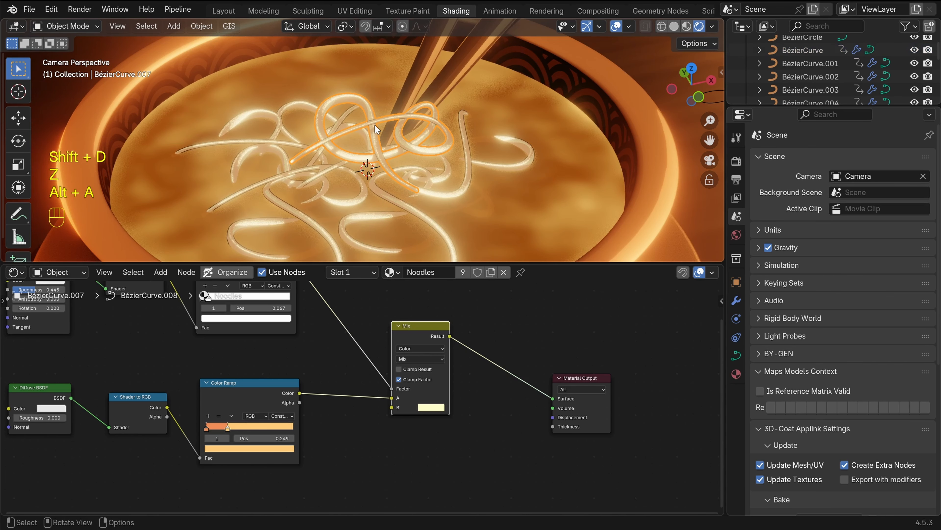
Rotate the raised noodle copy about the X and Z axes and shift it over the pile in the top view
key(KP_7)
key(r)
key(x)
key(r)
key(z)
click(381, 223)
key(g)
click(384, 217)
Adjust the height of the rotated noodle copy along the global Z axis to settle it in the pile
mouse_move(397, 213)
middle_down()
mouse_move(414, 134)
mouse_move(393, 208)
middle_up()
key(g)
key(z)
click(407, 141)
key(alt+a)
Edit the noodle on the left side of the pile, rotating and moving a control point to bend it
click(285, 116)
key(Tab)
key(r)
key(g)
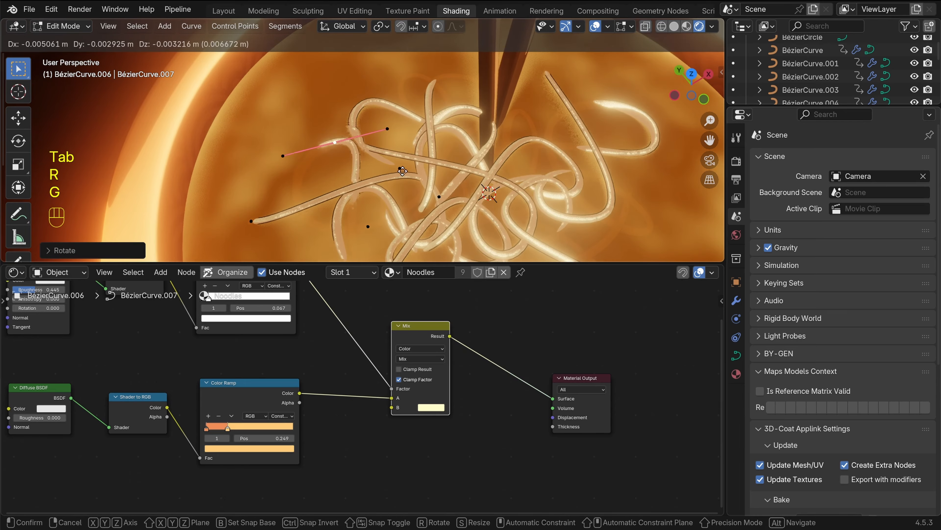
click(401, 177)
scroll(400, 163, down, 3)
key(g)
click(401, 160)
key(r)
click(398, 145)
Move and rotate further control points of the left-side noodle to spread its loops, and finish editing the curve
click(386, 116)
key(g)
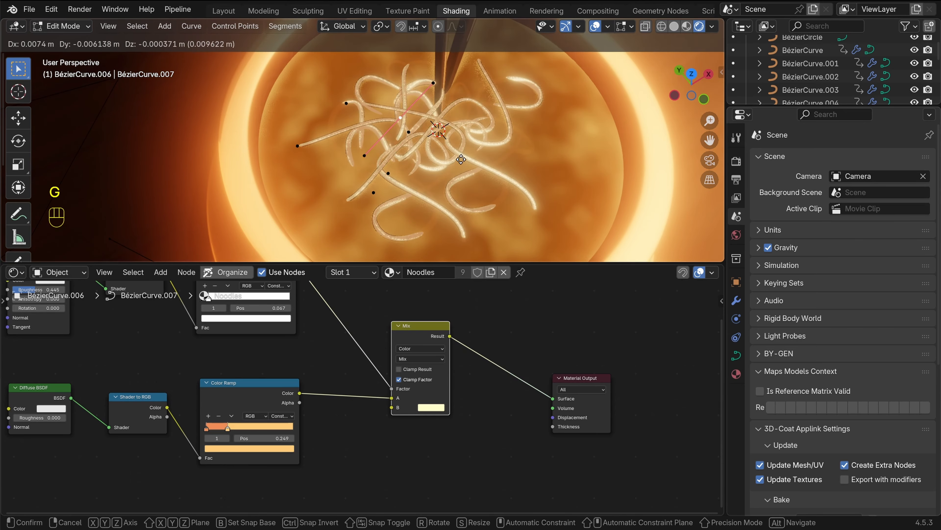
click(460, 159)
key(r)
key(g)
click(445, 167)
key(g)
click(456, 185)
key(Tab)
Adjust the radius of the front noodle's control points with Shrink/Fatten
middle_drag(485, 234, 508, 164)
key(alt+a)
click(387, 151)
key(Tab)
scroll(507, 164, up, 2)
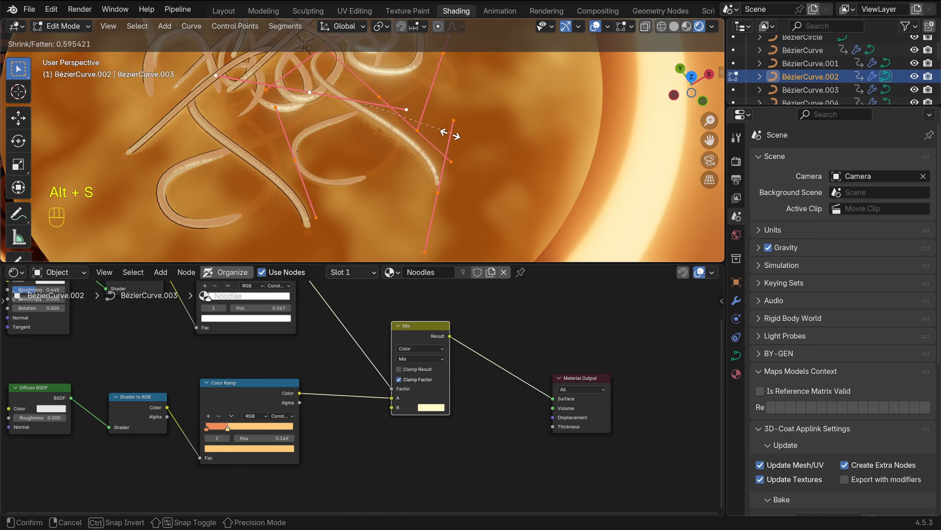
click(479, 168)
key(alt+a)
Thicken the front noodle at a single control point on its loop with Shrink/Fatten
middle_drag(479, 168, 308, 128)
key(Tab)
scroll(383, 165, up, 2)
scroll(308, 129, up, 3)
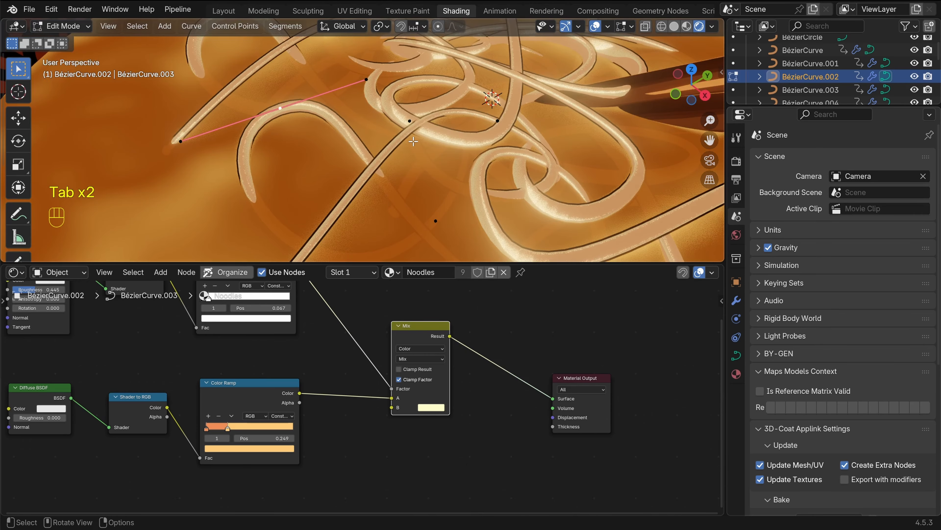
key(alt+s)
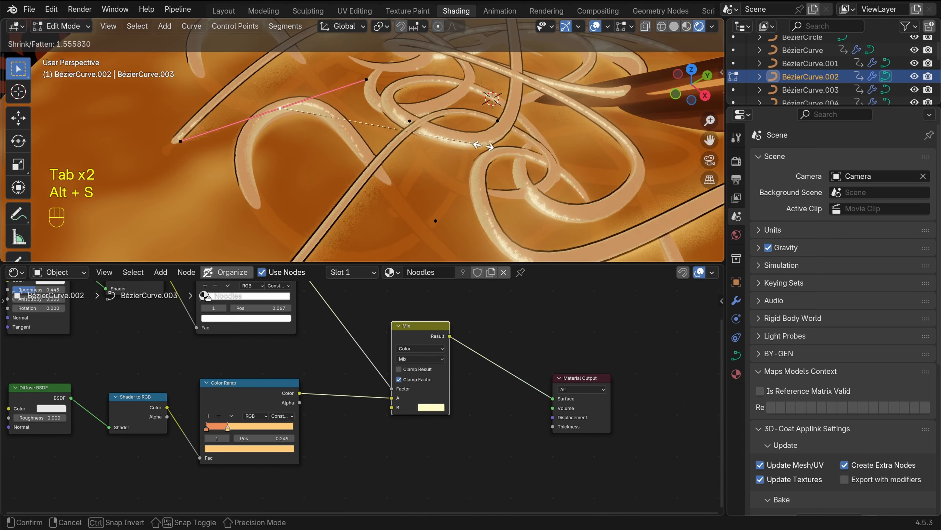
click(439, 136)
key(alt+a)
Adjust the thickness at the front noodle's end control point with Shrink/Fatten
scroll(438, 136, down, 3)
middle_drag(439, 136, 489, 148)
scroll(400, 167, up, 3)
click(402, 177)
key(alt+s)
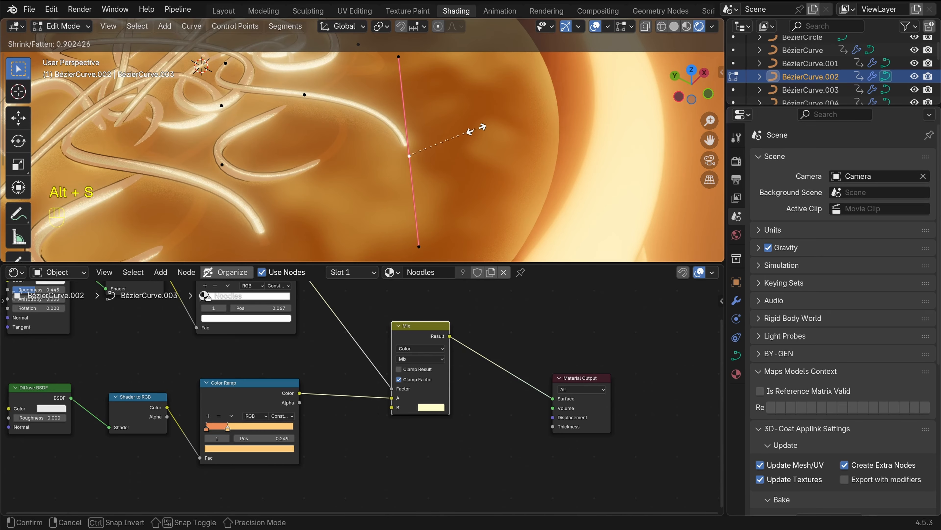
Tilt the control point on the front noodle's small loop by about 48° and finish editing the curve
scroll(423, 145, down, 4)
middle_drag(423, 146, 353, 146)
scroll(350, 174, up, 4)
click(319, 175)
middle_drag(326, 174, 385, 161)
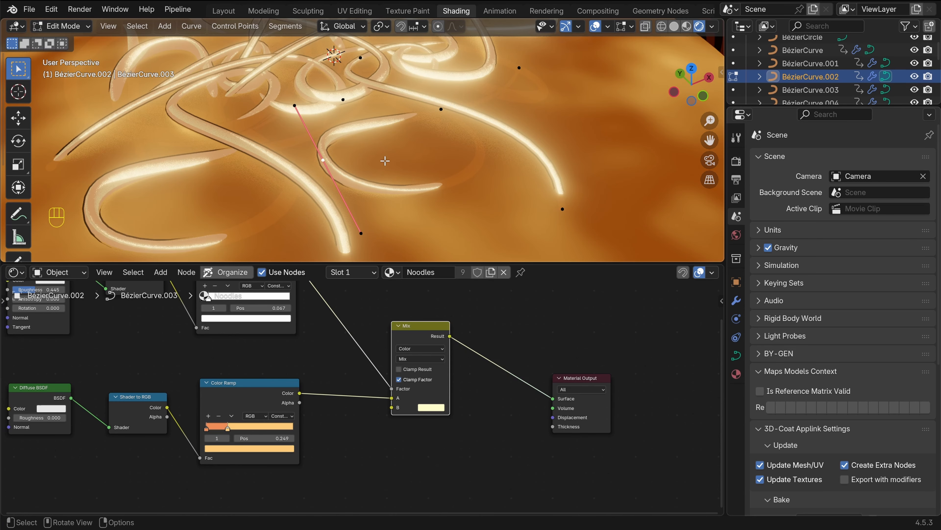
key(ctrl+t)
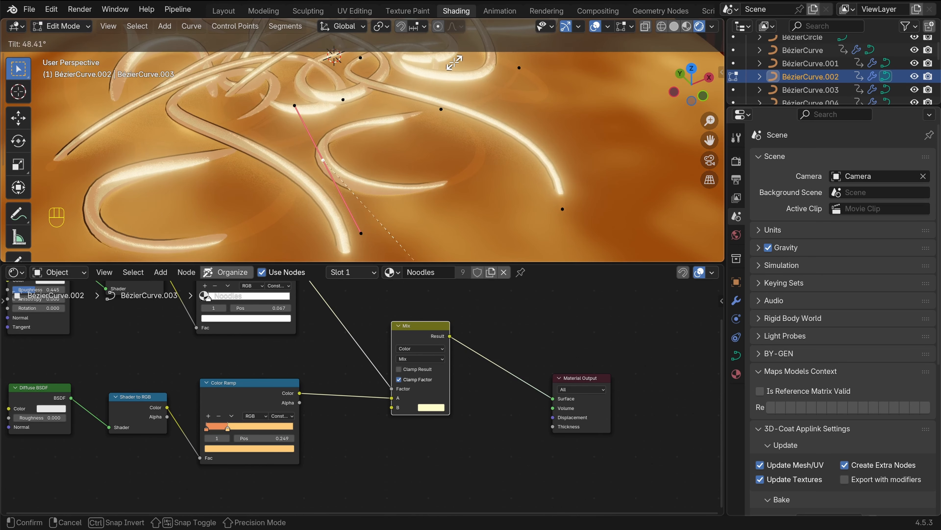
click(454, 63)
key(Tab)
Make four more noodle copies in the top view, distributing them around the pile
scroll(398, 134, down, 6)
key(alt+a)
click(360, 148)
key(KP_7)
key(shift+d)
click(365, 198)
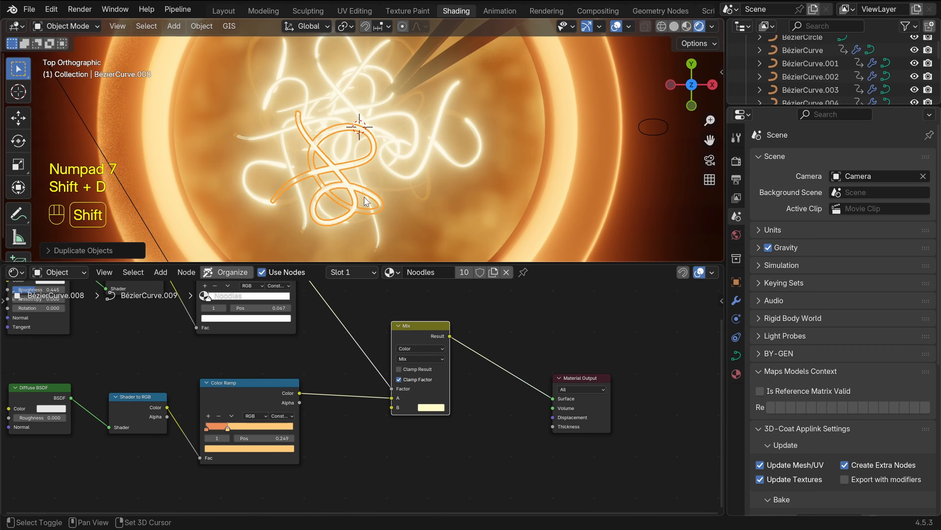
key(shift+d)
click(443, 203)
key(shift+d)
key(shift+d)
Rotate the newest noodle copy and move it within the upper part of the pile
scroll(347, 119, down, 2)
key(r)
key(r)
key(g)
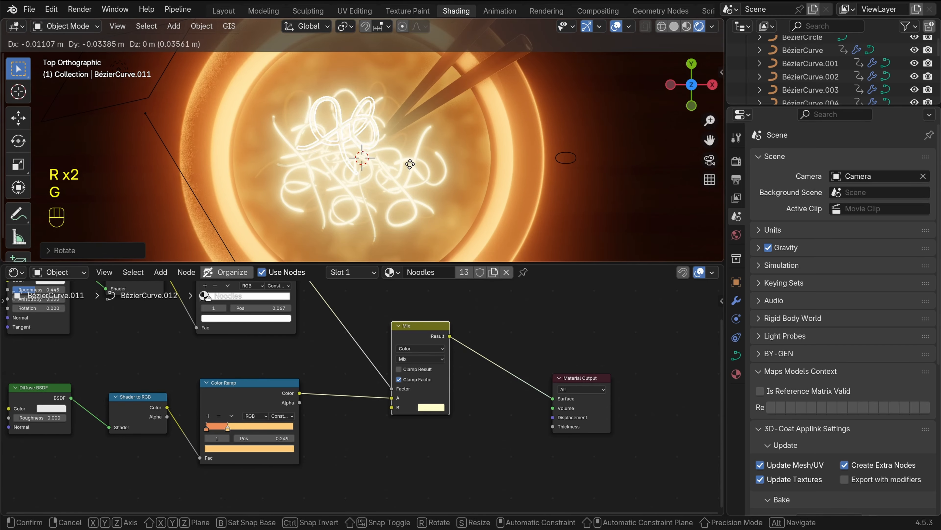
click(409, 164)
Rotate and reposition another noodle copy near the lower edge of the pile
click(415, 214)
key(r)
key(g)
shift+middle_drag(415, 214, 402, 157)
click(418, 167)
scroll(460, 126, up, 4)
Adjust the height of a noodle copy in the pile along the global Z axis
click(475, 127)
key(g)
key(z)
click(393, 175)
key(alt+a)
Place the noodle copy being moved, then delete two control points from the BézierCurve.003 noodle
click(415, 168)
key(Tab)
key(alt+a)
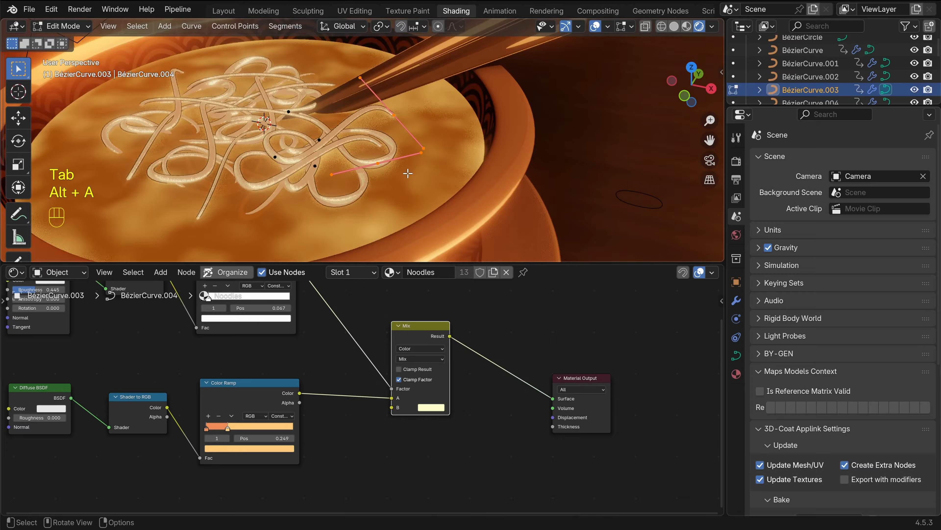
key(x)
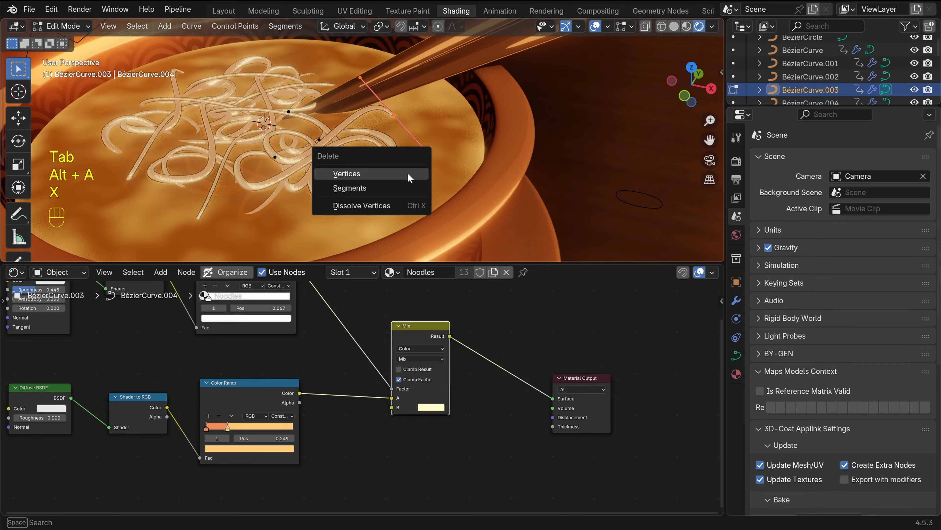
click(407, 173)
middle_drag(317, 154, 381, 148)
click(383, 163)
key(x)
click(385, 166)
Shift all remaining control points of the shortened noodle along the global Z axis
key(a)
key(g)
key(z)
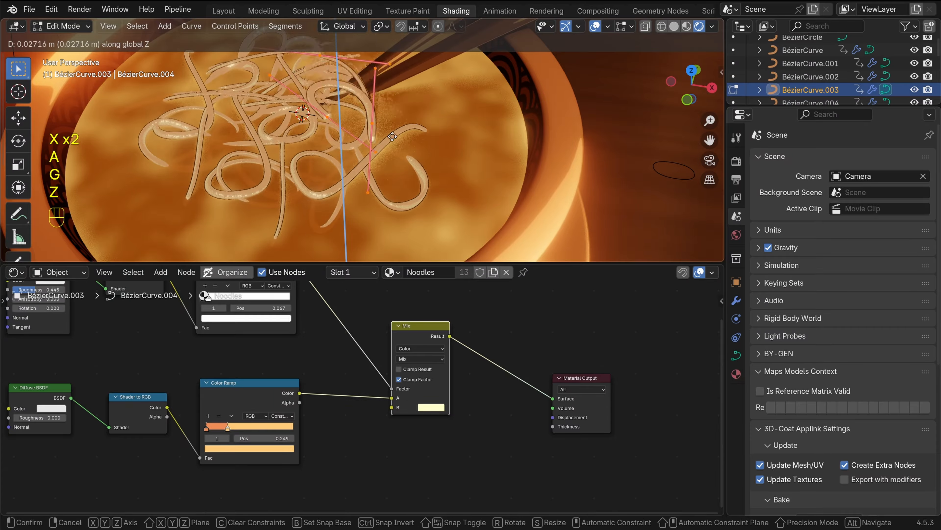
click(385, 144)
Rotate the shortened noodle's control points and move one to redirect its path through the pile
key(alt+a)
click(354, 173)
key(r)
click(423, 185)
key(a)
click(324, 163)
key(r)
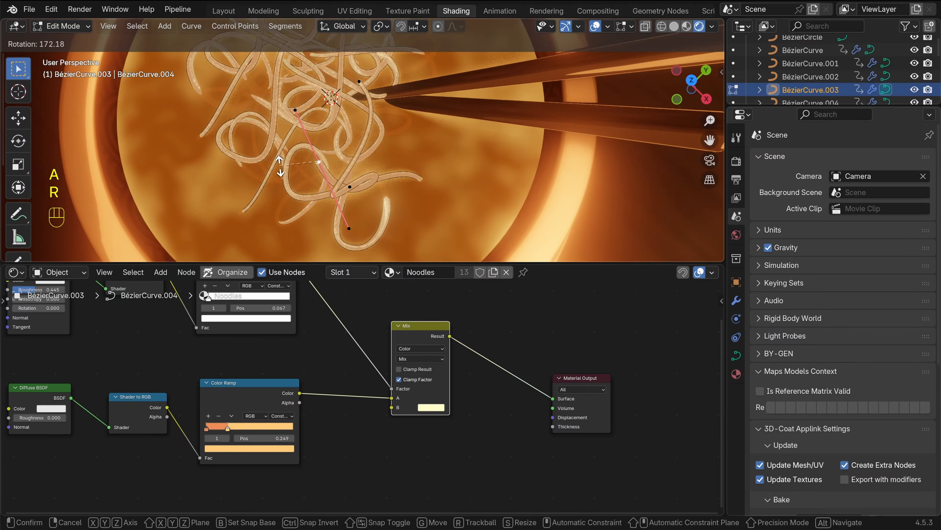
click(280, 173)
key(g)
click(269, 94)
Rotate the shortened noodle's end point and scale down its handles to tighten the bend
click(354, 184)
key(r)
click(408, 235)
key(s)
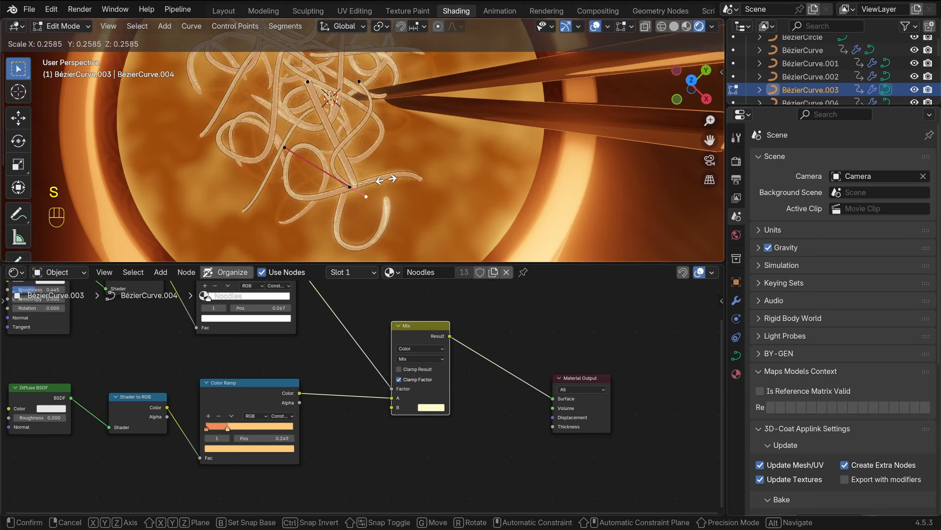
click(366, 198)
Adjust the thickness at the end of the shortened noodle with Shrink/Fatten
middle_drag(366, 197, 394, 136)
scroll(389, 159, up, 3)
key(alt+s)
click(393, 148)
key(alt+a)
key(Tab)
Reposition the shortened noodle in the horizontal plane and adjust its height along the global Z axis
key(g)
key(z)
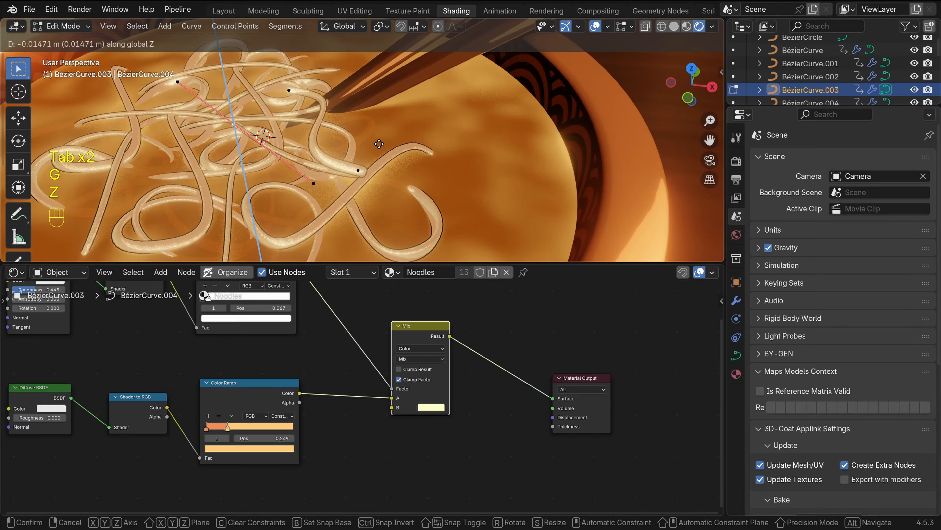
click(396, 138)
key(g)
key(shift+z)
click(461, 143)
key(g)
key(z)
click(458, 152)
key(alt+a)
Extrude a new point from the open end of the BézierCurve.009 noodle and rotate its handles
middle_drag(454, 153, 404, 181)
click(369, 164)
key(Tab)
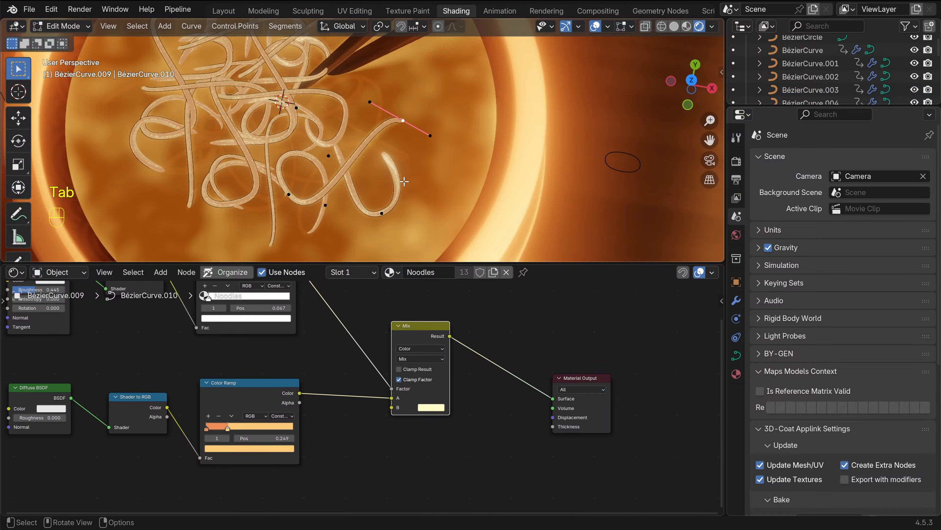
click(462, 145)
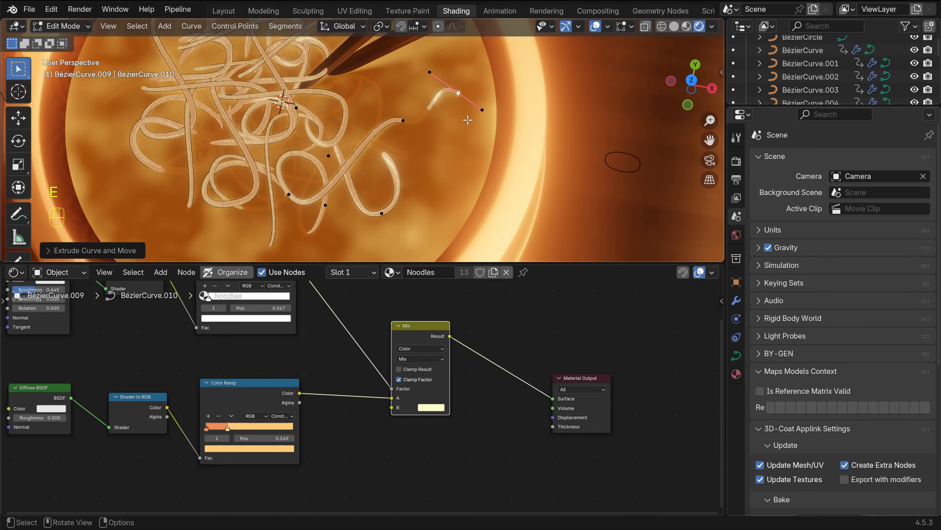
key(r)
click(421, 206)
Move and rotate the extruded end point so the noodle bends back down toward the soup
key(g)
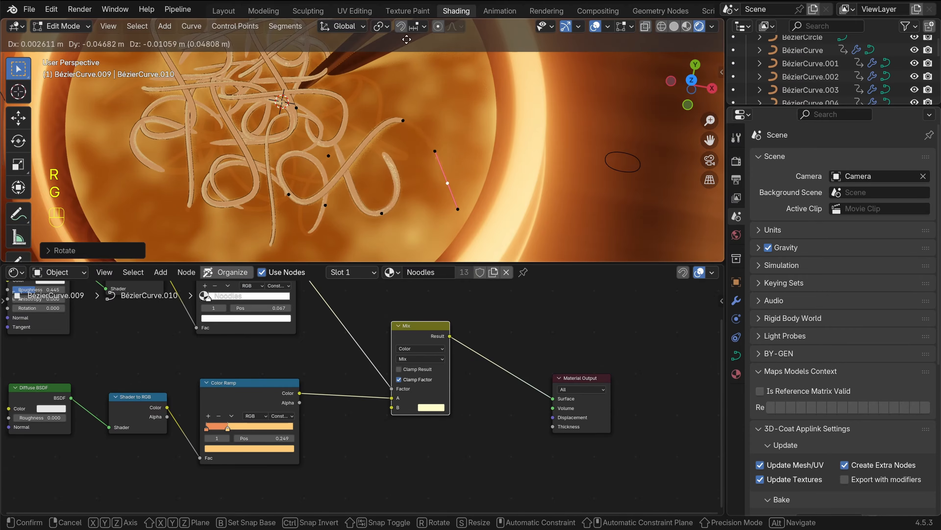
key(r)
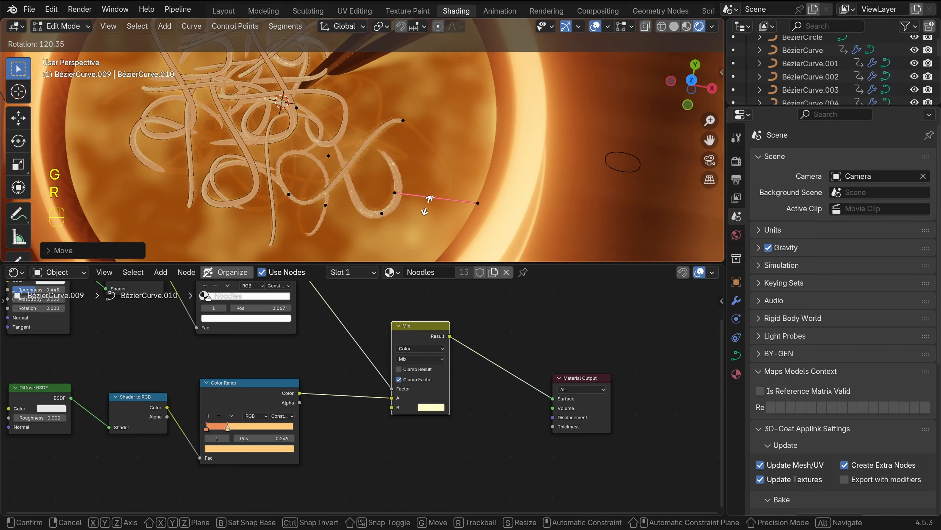
click(422, 202)
key(g)
click(371, 217)
middle_drag(371, 217, 352, 222)
Refine the extended noodle's shape by moving its control point, and return to Object Mode
key(Tab)
key(Tab)
key(g)
click(344, 160)
key(alt+a)
click(420, 139)
key(Tab)
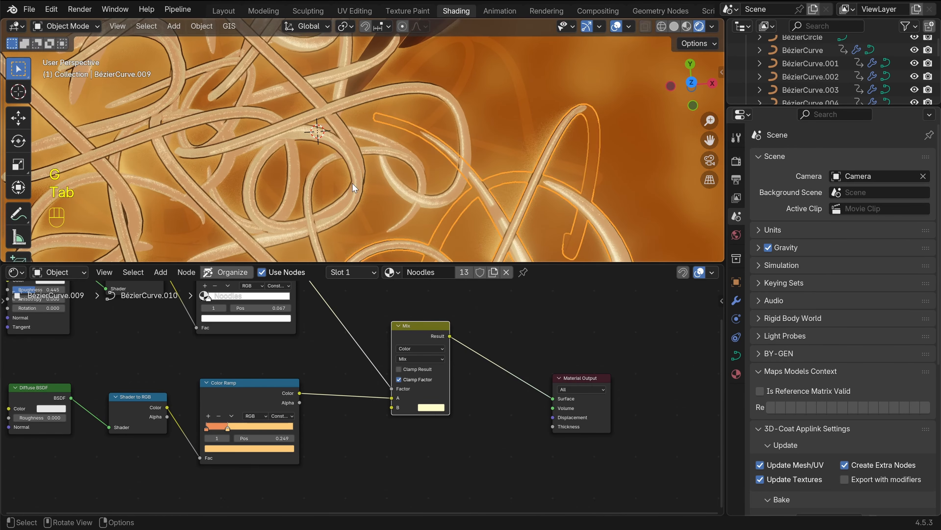
Move a control point of a neighbouring noodle to reshape its curl
click(352, 183)
key(Tab)
key(g)
click(431, 172)
key(alt+a)
mouse_move(431, 173)
middle_down()
mouse_move(427, 141)
mouse_move(432, 174)
middle_up()
Rotate another control point of the neighbouring noodle and leave its Edit Mode
click(423, 146)
key(r)
click(431, 176)
key(alt+a)
scroll(431, 176, down, 6)
key(Tab)
key(alt+a)
scroll(436, 182, up, 2)
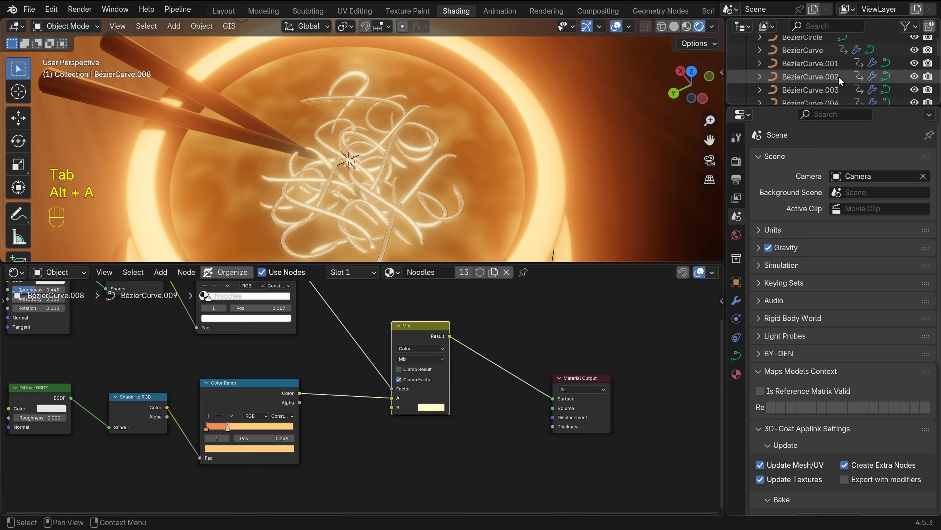
Select all noodle curves from BézierCurve through BézierCurve.011 and edit them together with no points selected
scroll(834, 74, down, 4)
scroll(830, 74, down, 2)
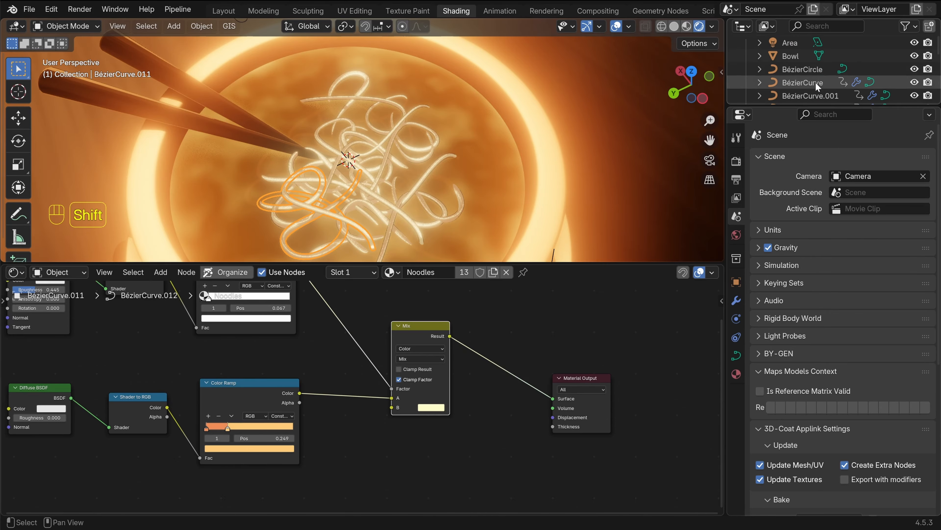
shift+click(804, 85)
shift+middle_drag(441, 152, 414, 141)
key(Tab)
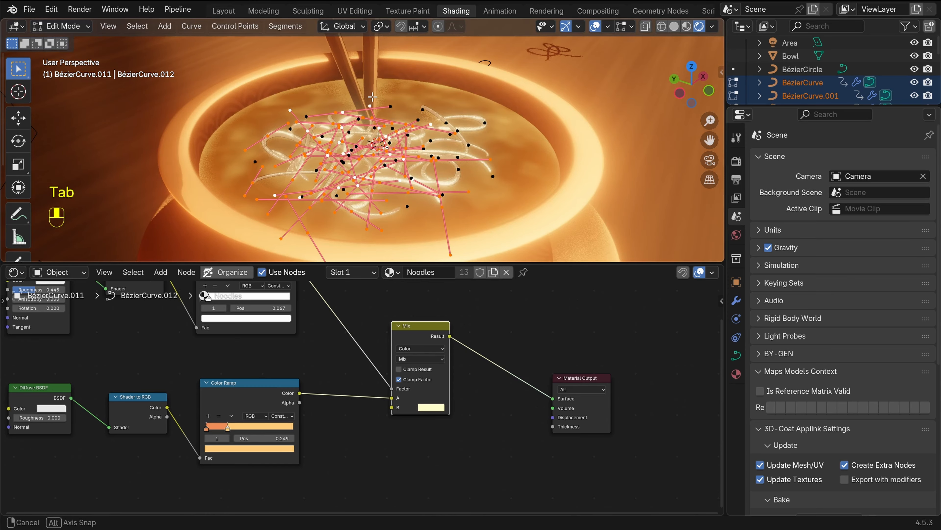
key(alt+a)
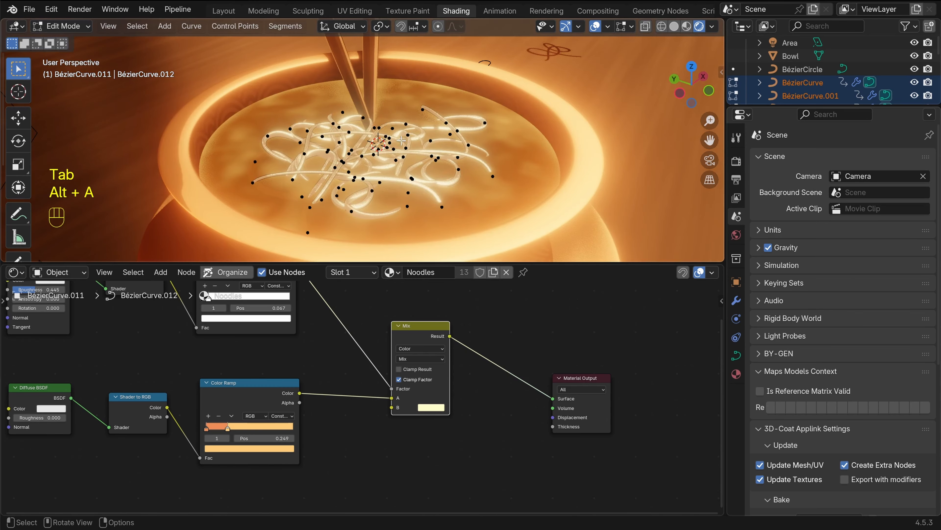
Enable proportional editing and move two noodle points with Smooth falloff, using an influence size of about 0.069 m for the second
click(438, 27)
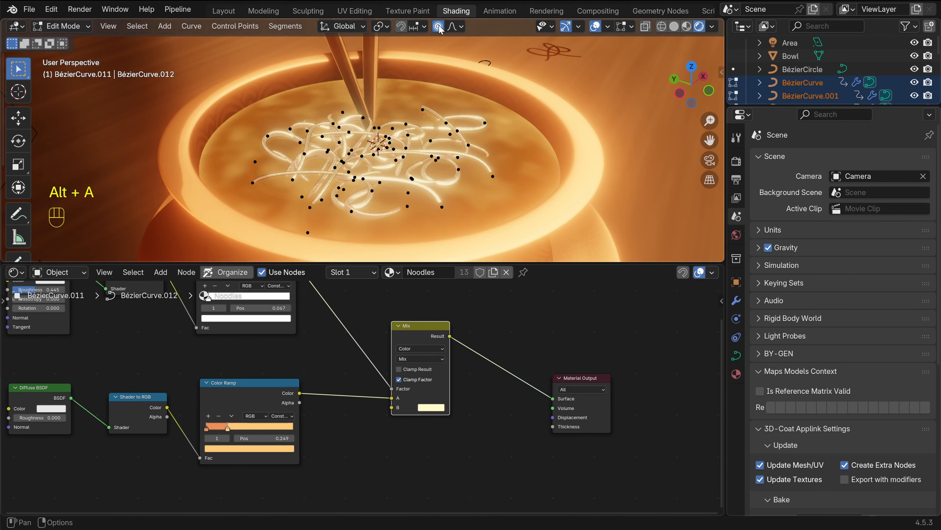
key(g)
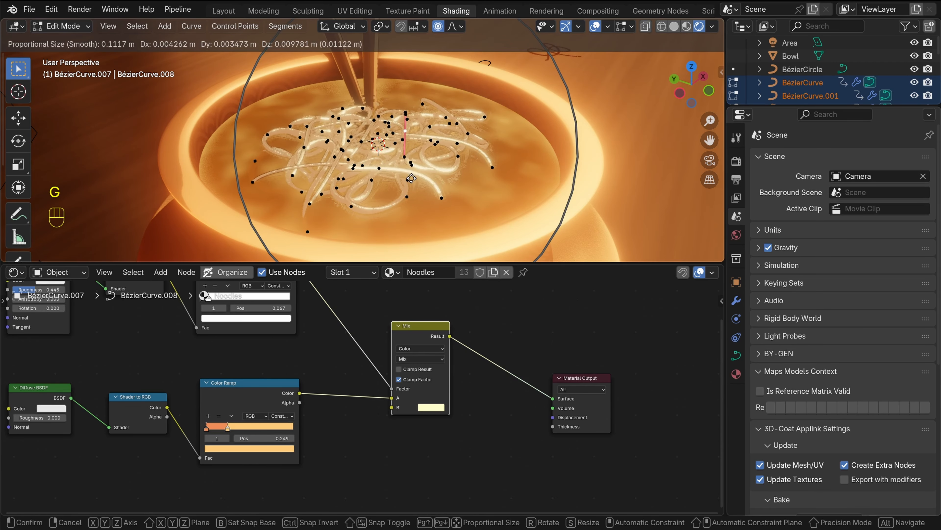
click(412, 182)
click(483, 123)
key(g)
scroll(484, 125, up, 3)
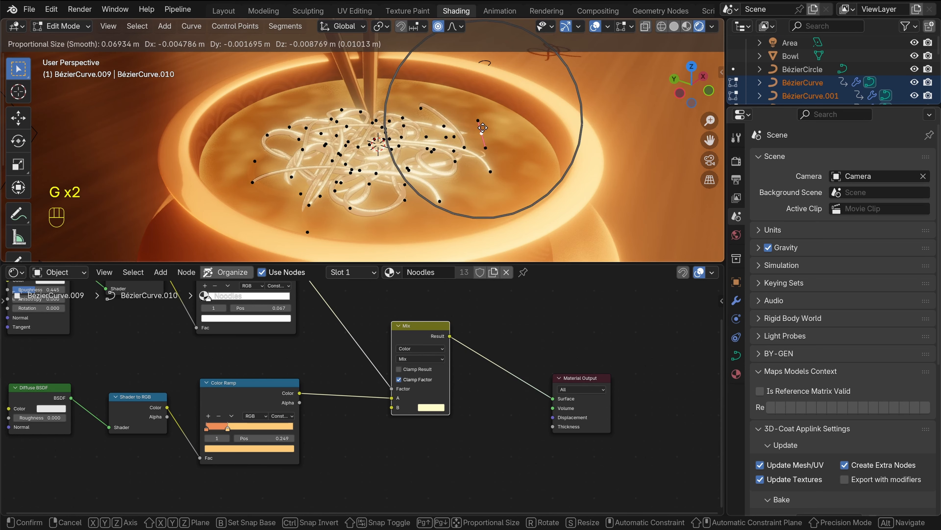
click(482, 127)
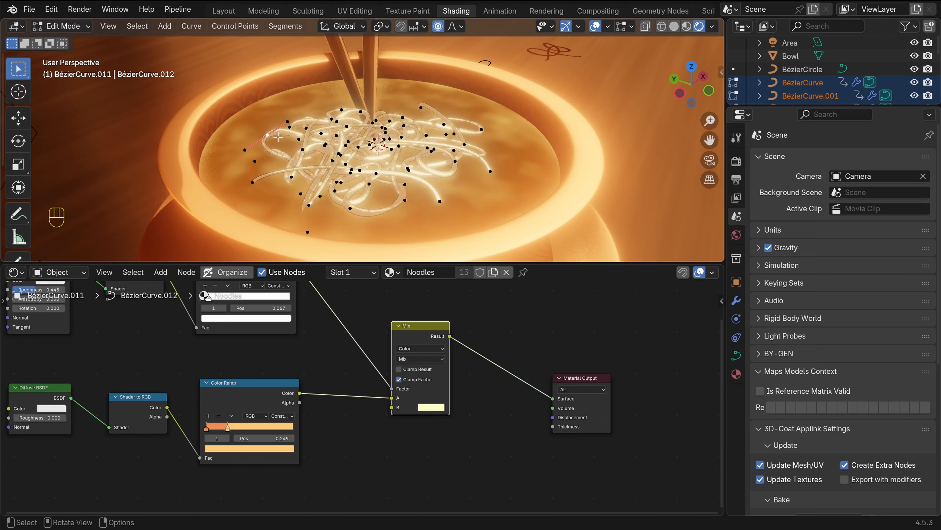
Move control points of two more noodles near the pile's outer side with proportional editing
click(457, 27)
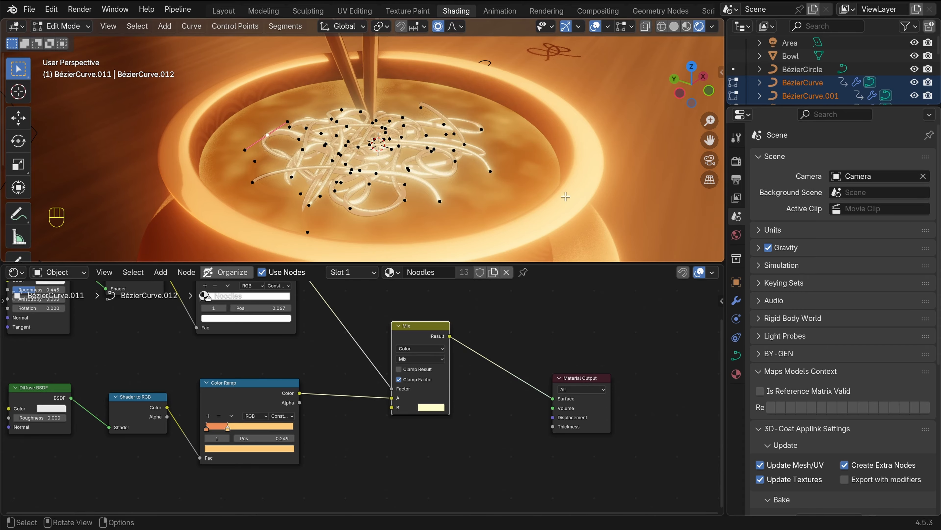
key(alt+a)
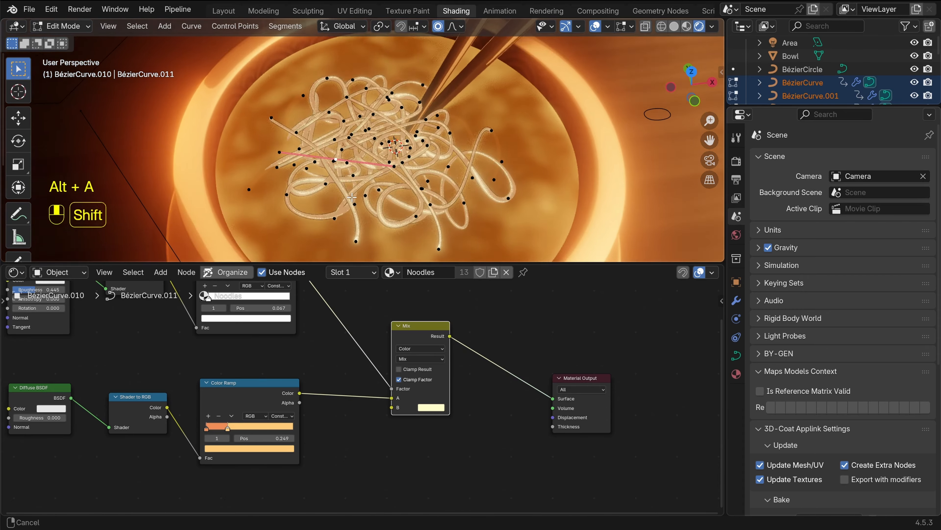
key(g)
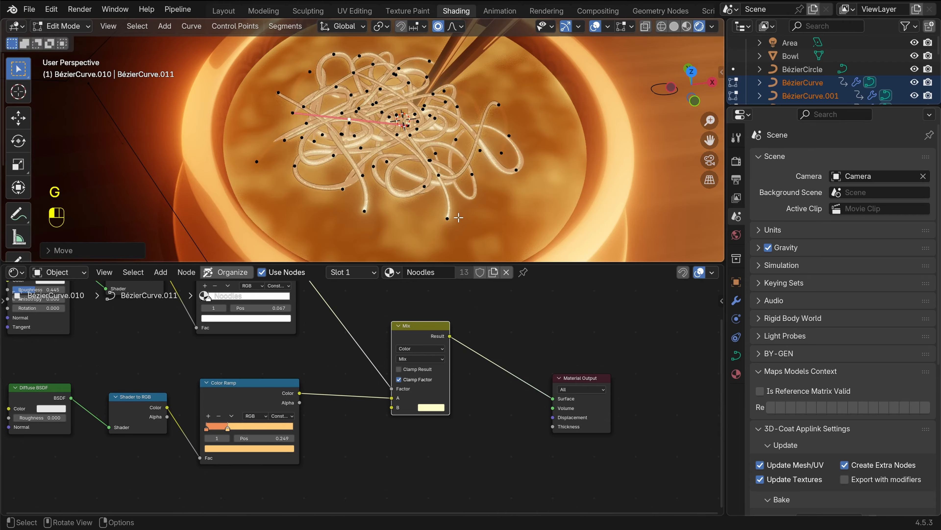
key(g)
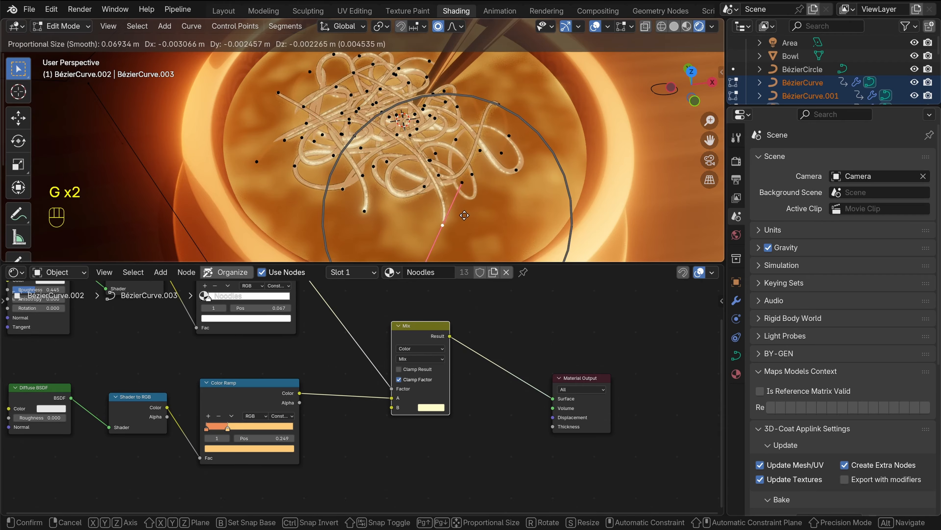
click(450, 216)
middle_drag(499, 200, 419, 158)
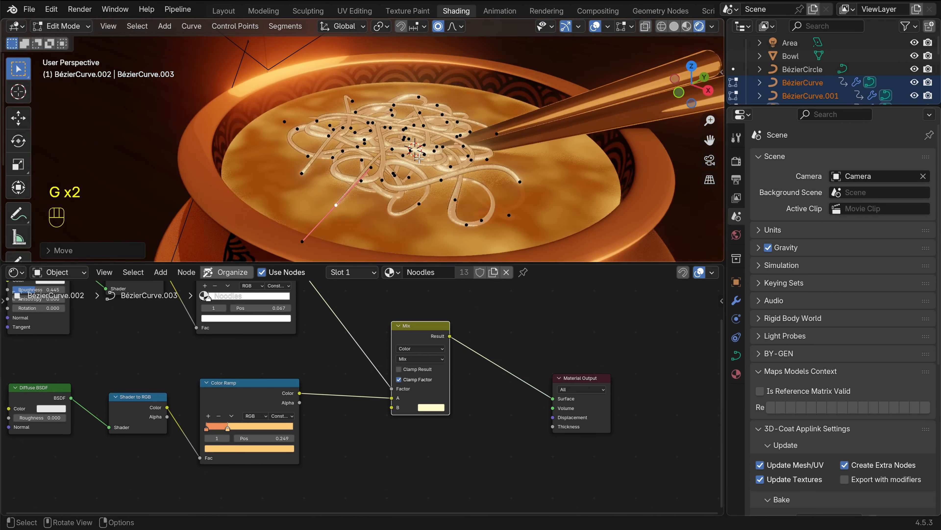
Leave multi-curve editing and move a single noodle within the horizontal plane
key(KP_0)
key(Tab)
click(446, 182)
key(g)
key(shift+z)
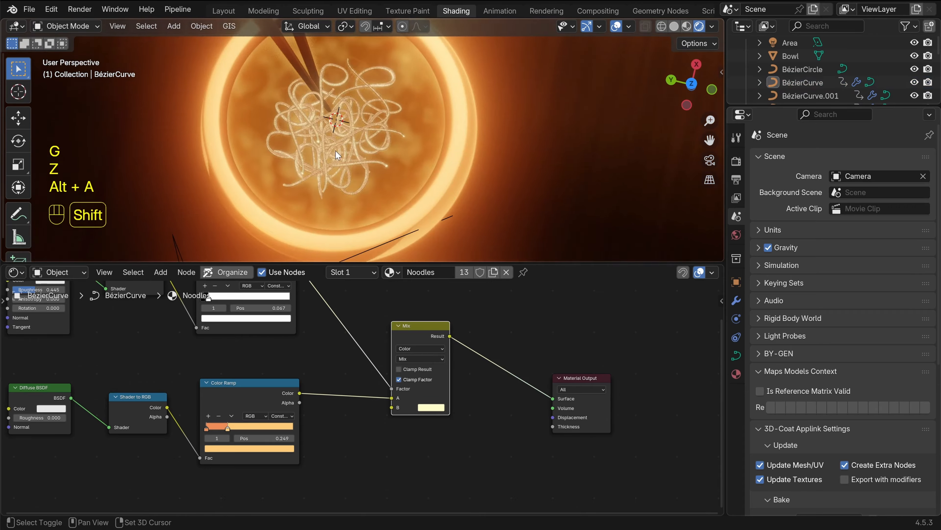
Rotate and move control points of the BézierCurve noodle beside the chopsticks to reshape its loop
key(Tab)
key(g)
key(alt+a)
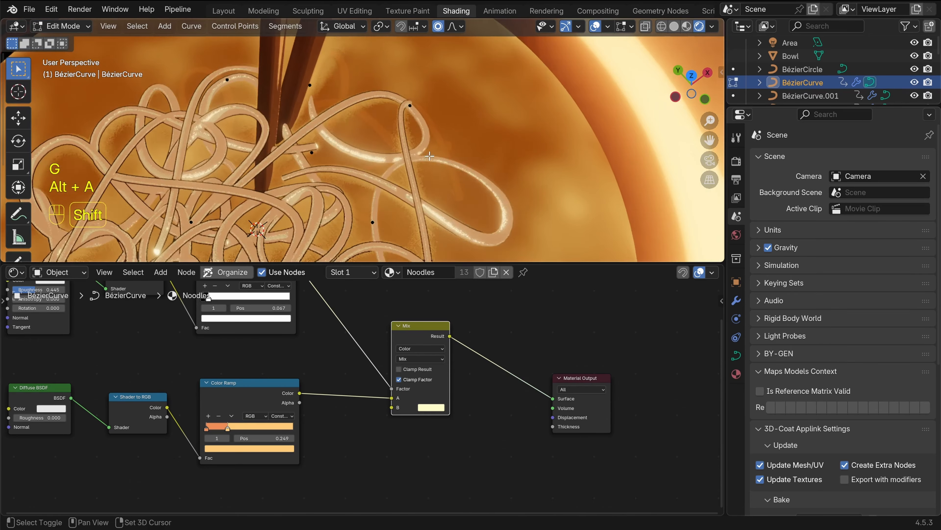
key(r)
key(g)
click(430, 208)
middle_drag(431, 208, 476, 136)
key(Tab)
Set the viewport shading's compositor option to Disabled while viewing the noodles from the top
click(460, 159)
middle_drag(459, 186, 374, 203)
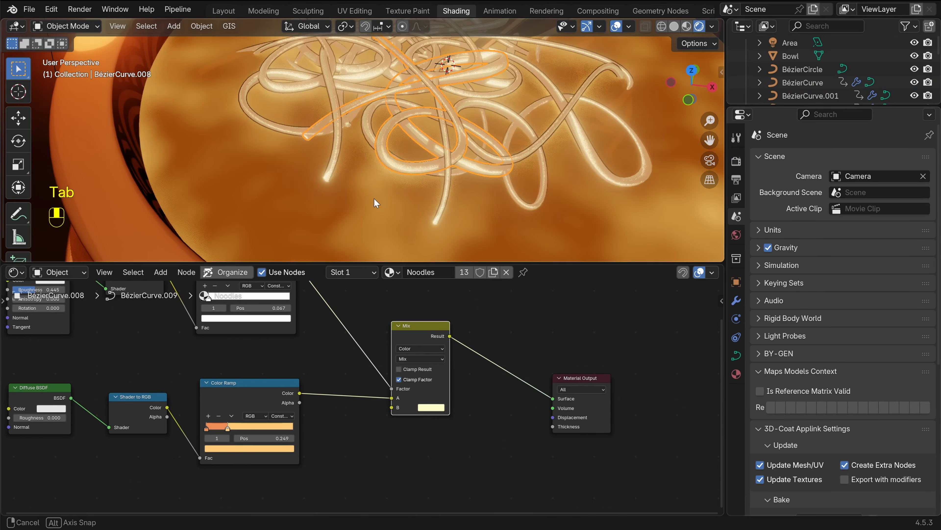
scroll(375, 203, down, 5)
key(KP_7)
shift+click(355, 183)
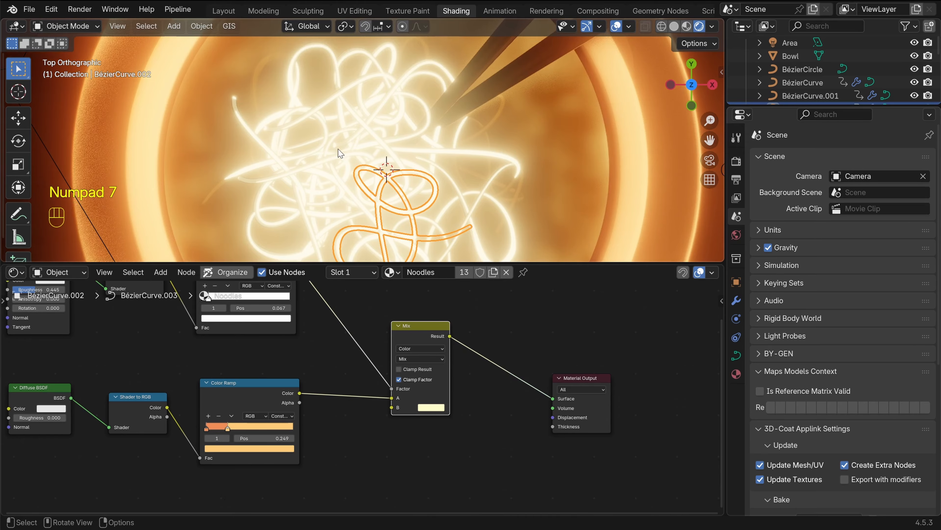
click(712, 26)
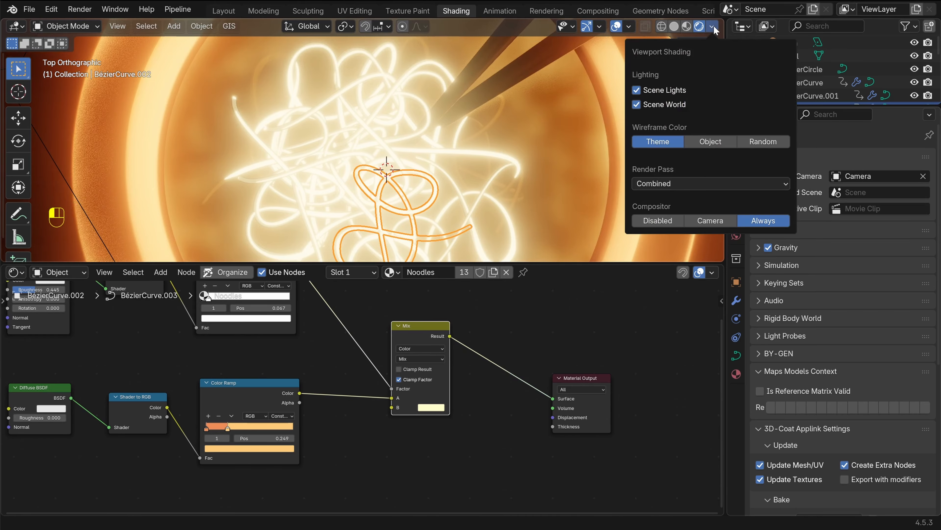
click(651, 218)
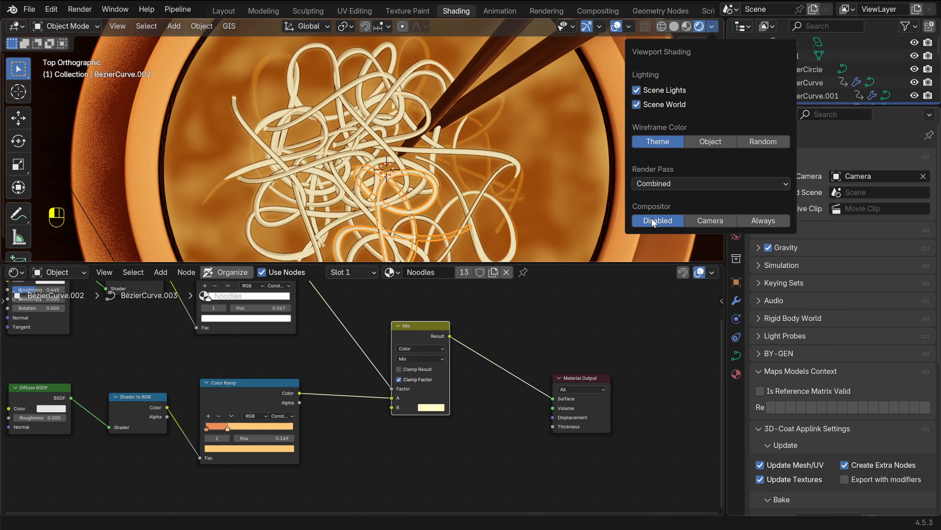
Thin the loose end of the BézierCurve.005 noodle with Shrink/Fatten and reposition it
shift+middle_drag(376, 179, 427, 169)
middle_drag(427, 169, 417, 109)
key(alt+a)
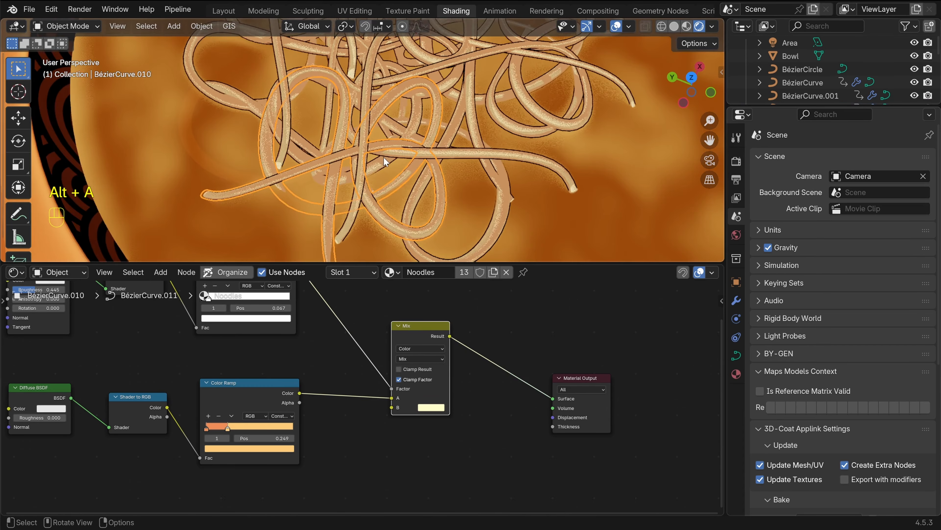
key(Tab)
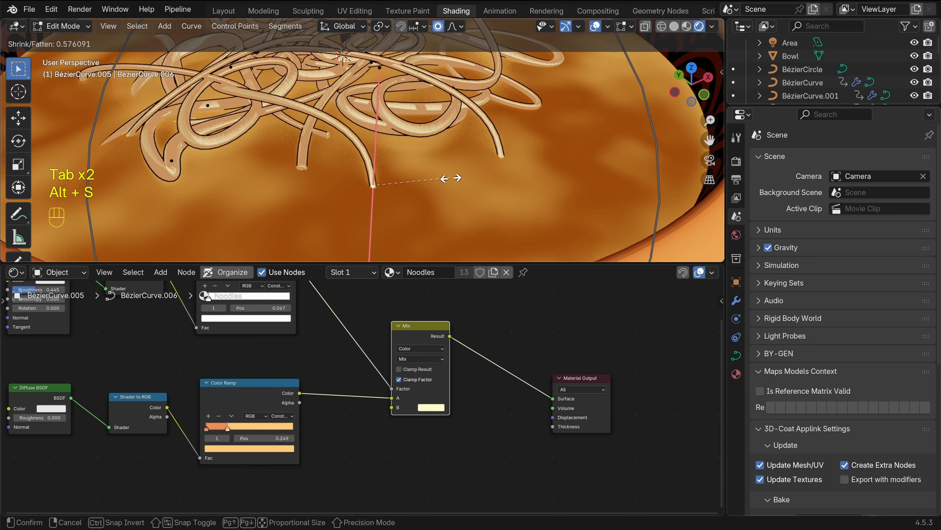
key(alt+s)
key(g)
key(alt+a)
Rotate an end point of the BézierCurve.005 noodle in the top view using proportional editing
key(Tab)
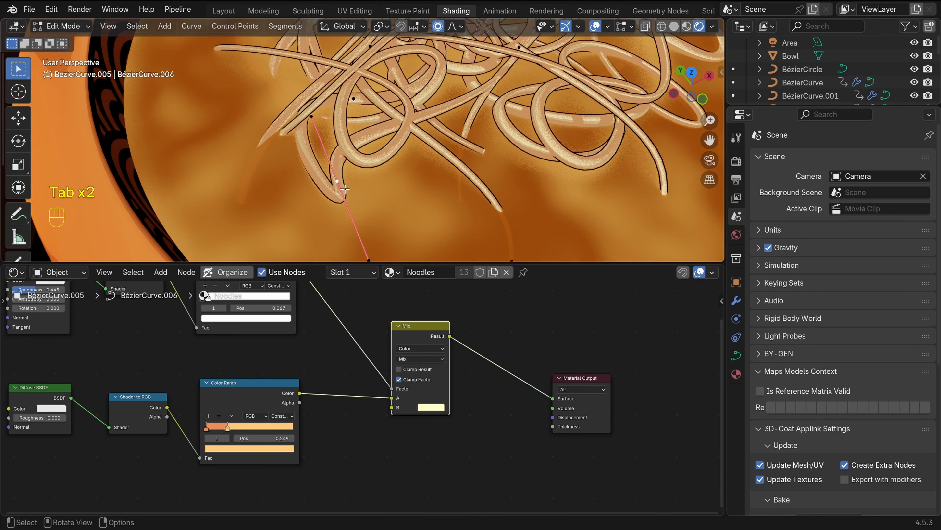
key(KP_7)
key(r)
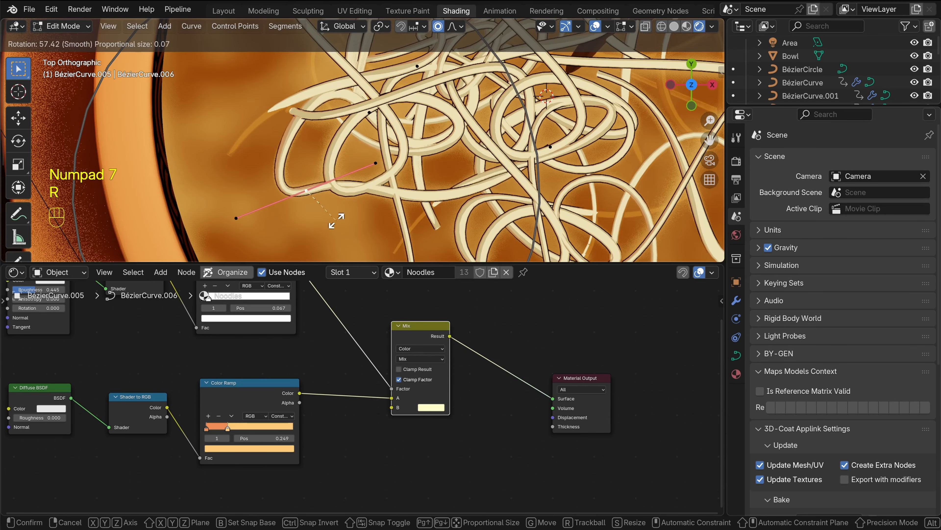
key(Tab)
Adjust the end radii of the BézierCurve.005 and BézierCurve.010 noodles with Shrink/Fatten, and shift the BézierCurve.010 end along Z
key(alt+s)
key(Tab)
key(alt+s)
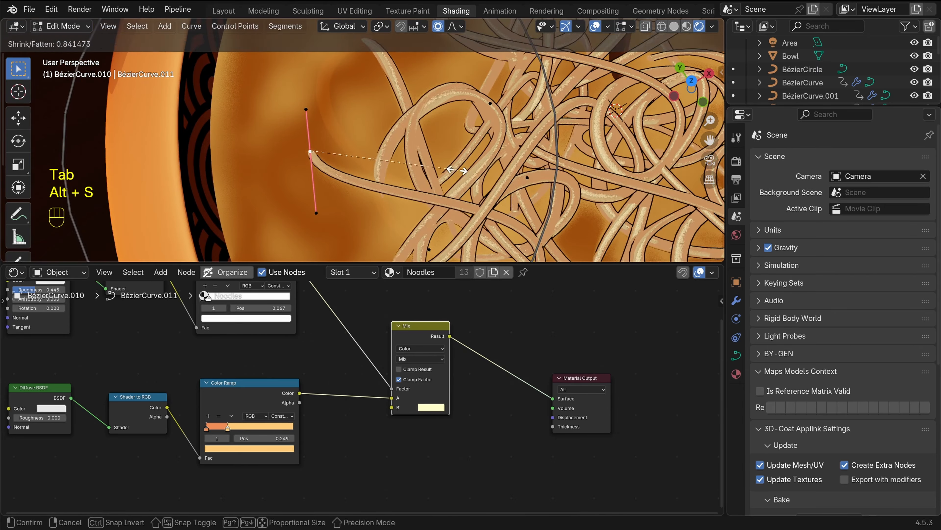
key(g)
key(z)
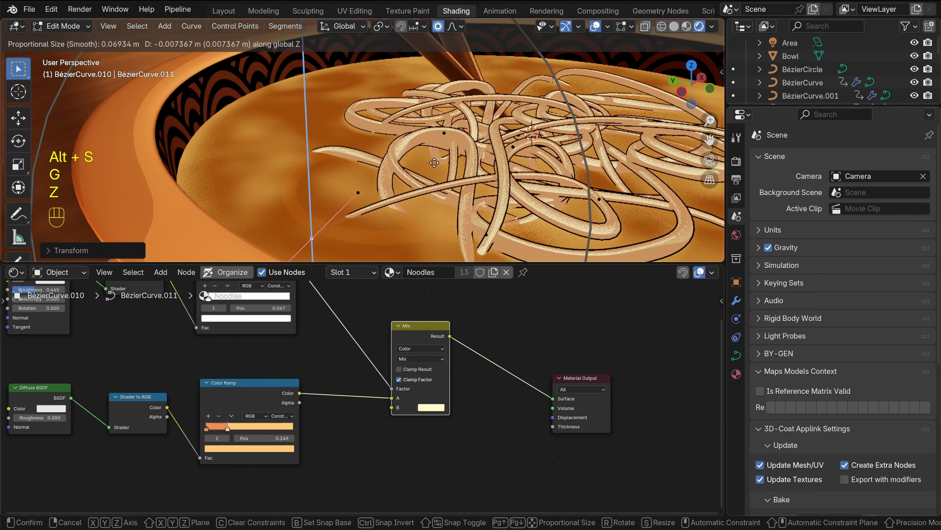
key(alt+a)
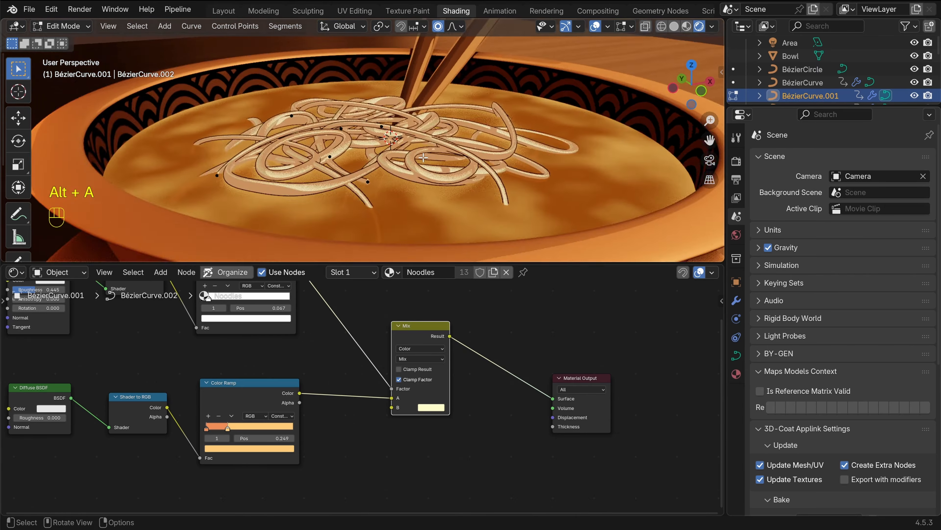
Turn the viewport compositor back on and view the glowing noodle pile through the camera
key(KP_0)
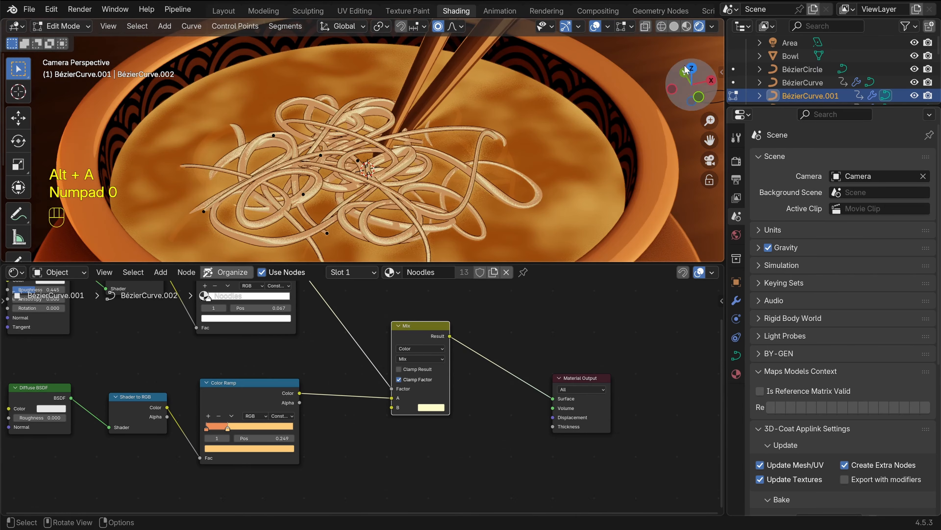
click(711, 28)
click(769, 223)
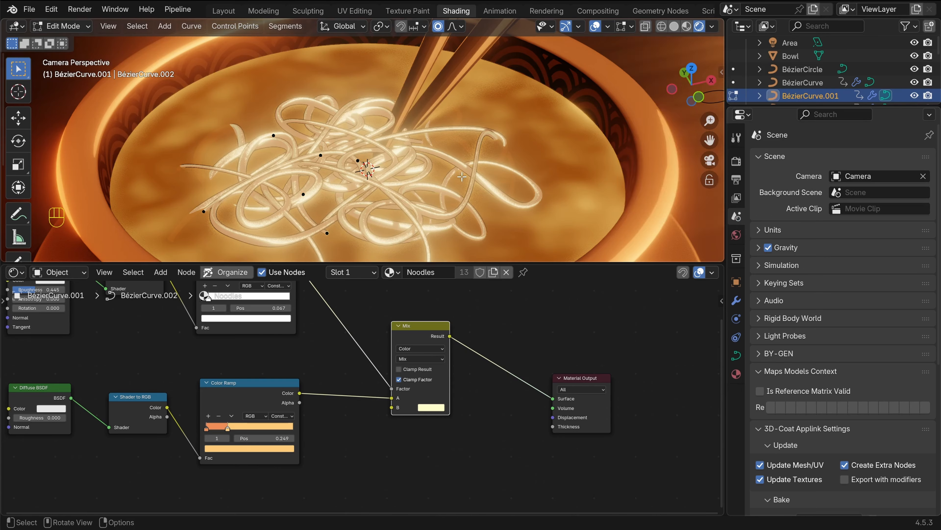
scroll(344, 126, down, 2)
shift+middle_drag(344, 126, 349, 114)
scroll(349, 115, up, 1)
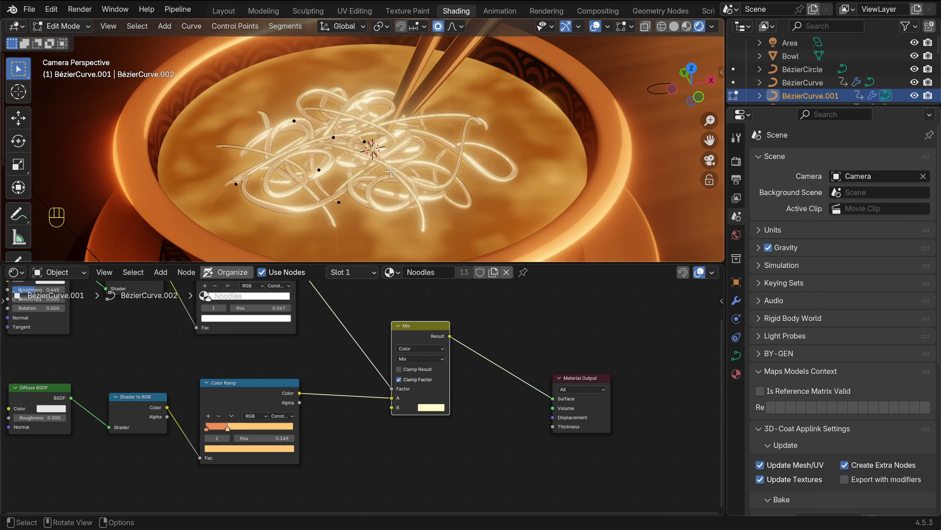
Duplicate the BézierCurve.002 noodle, rotate the copy, place it beside the chopsticks and adjust its height along Z
key(Tab)
click(445, 185)
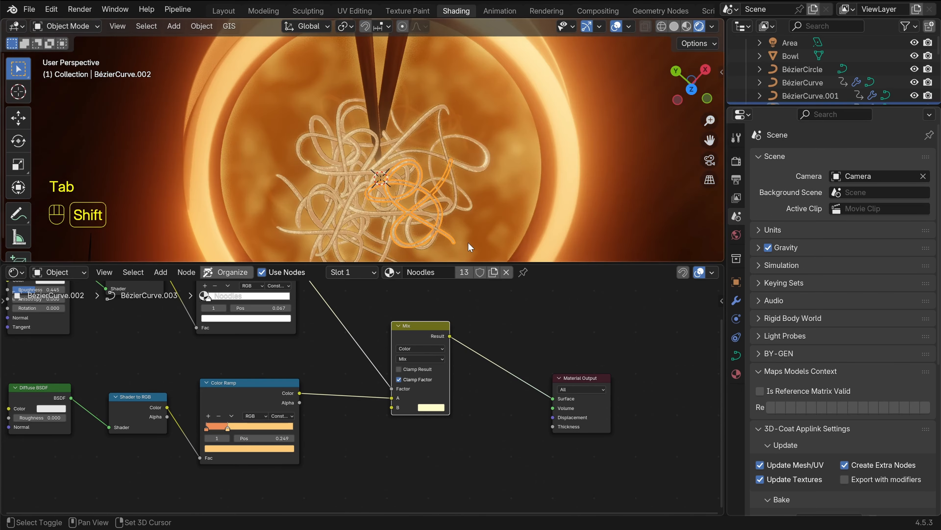
key(shift+d)
key(r)
key(g)
key(g)
key(z)
key(alt+a)
middle_drag(356, 164, 366, 185)
Thicken the whole BézierCurve.012 noodle by applying Shrink/Fatten to all its control points
key(Tab)
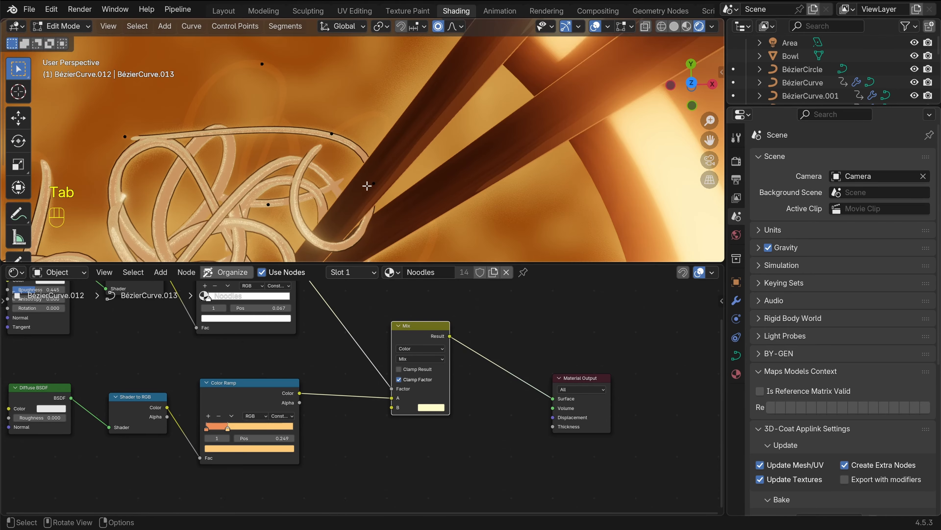
scroll(393, 141, down, 4)
click(420, 97)
key(Tab)
middle_drag(421, 96, 437, 118)
key(alt+a)
key(Tab)
key(alt+s)
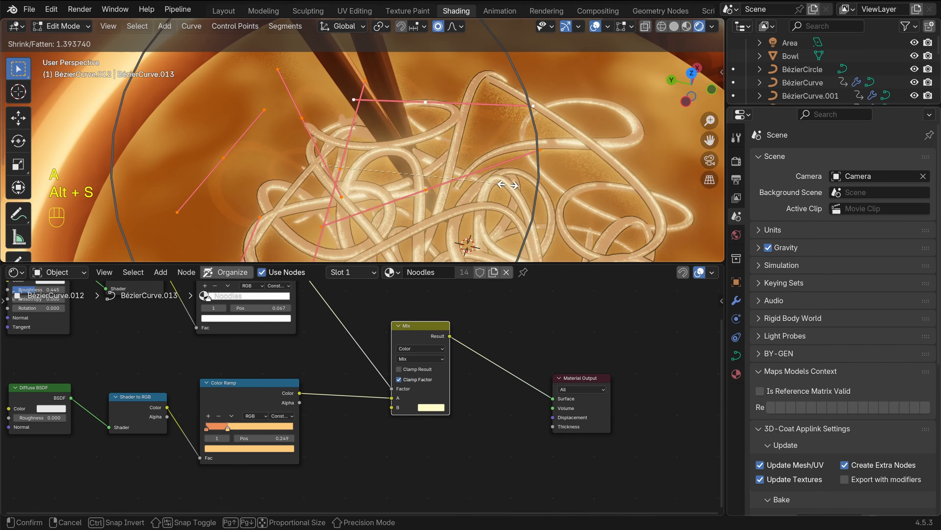
click(371, 171)
Move the control points of the BézierCurve.012 noodle to reposition it near the chopsticks
middle_drag(371, 171, 407, 107)
key(g)
click(385, 92)
key(Tab)
key(alt+a)
Rotate the end control point of the BézierCurve.011 noodle to redirect its loop using proportional editing
middle_drag(386, 56, 370, 93)
click(379, 100)
key(Tab)
click(379, 130)
key(r)
click(431, 173)
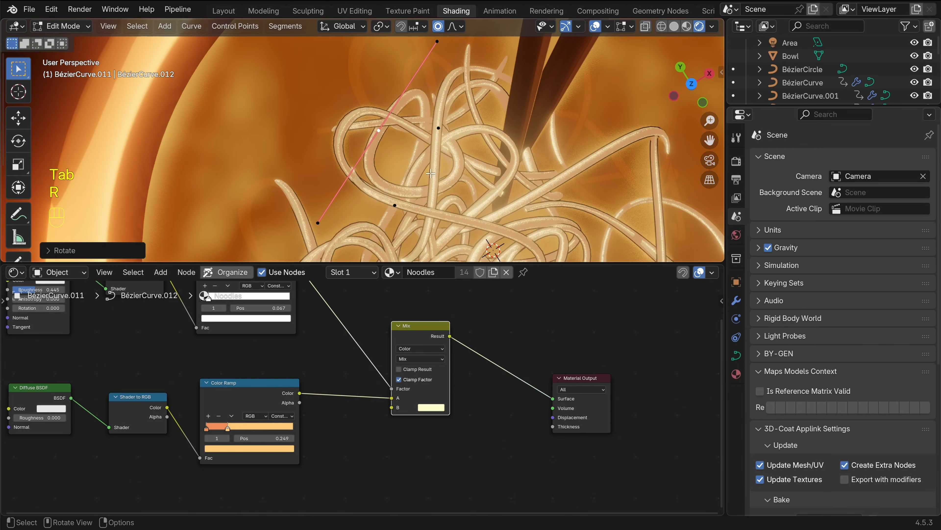
Extrude a new point from the end of the BézierCurve.011 noodle and rotate it
key(Tab)
key(alt+a)
key(Tab)
key(e)
click(351, 142)
key(r)
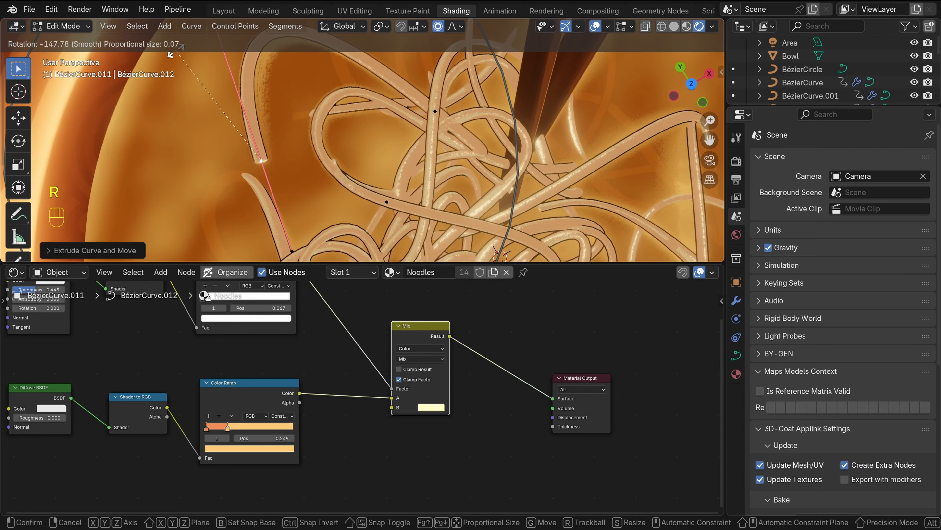
middle_drag(363, 208, 370, 148)
Reposition the extruded end of the BézierCurve.011 noodle and taper it with Shrink/Fatten
key(g)
key(g)
key(alt+s)
key(alt+s)
key(Tab)
key(alt+a)
key(KP_0)
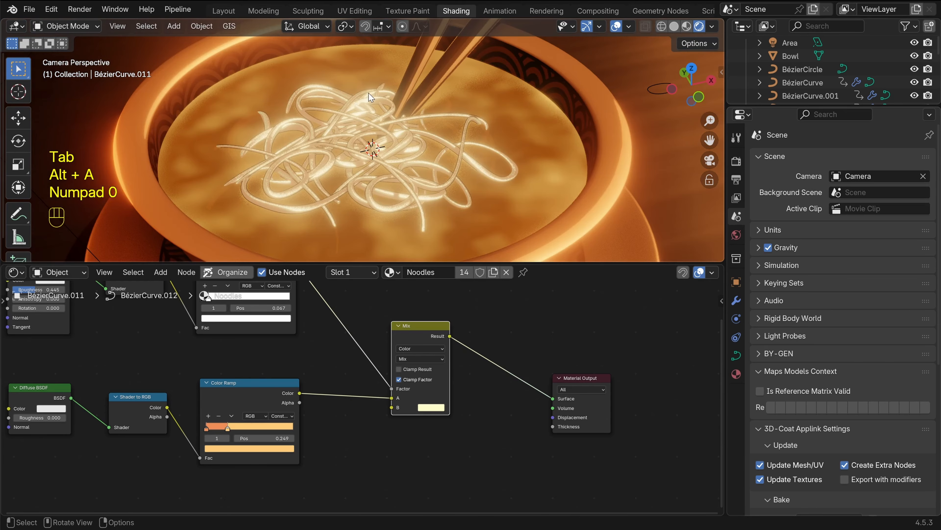
middle_drag(282, 74, 263, 123)
key(Tab)
key(g)
key(Tab)
Duplicate another noodle in the pile, rotate the copy near the chopsticks and adjust its height along Z
click(301, 138)
key(shift+d)
key(r)
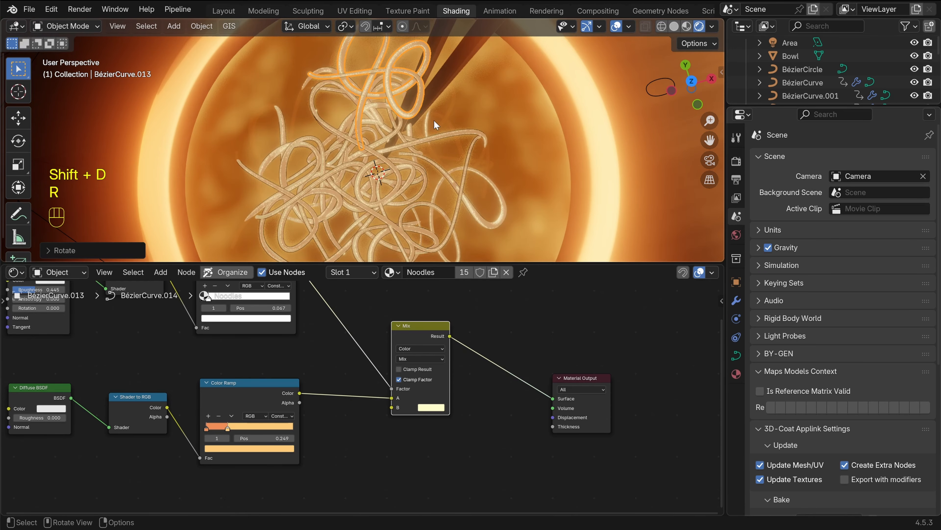
key(g)
key(z)
key(alt+a)
key(KP_0)
Set the white stop of the highlight Color Ramp in the Noodles material to position 0.195
click(372, 178)
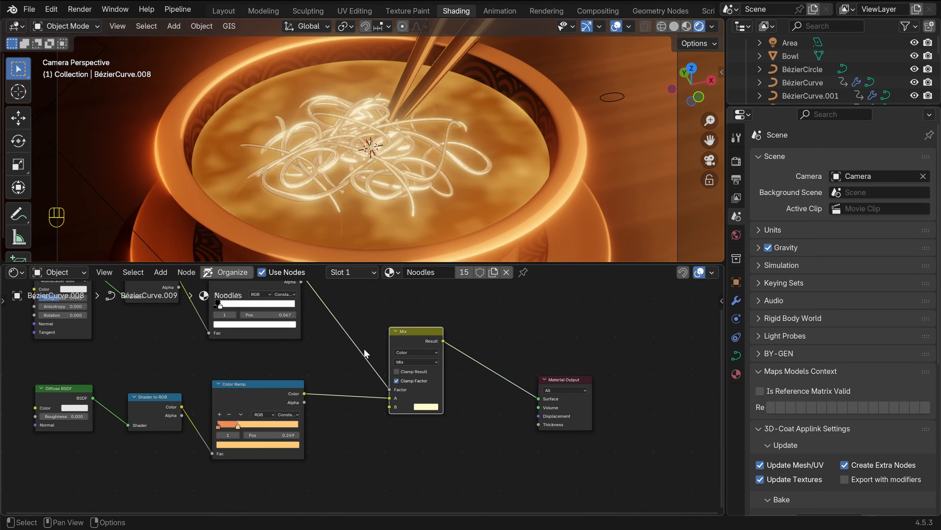
scroll(363, 348, down, 2)
middle_drag(284, 324, 419, 386)
scroll(421, 387, up, 14)
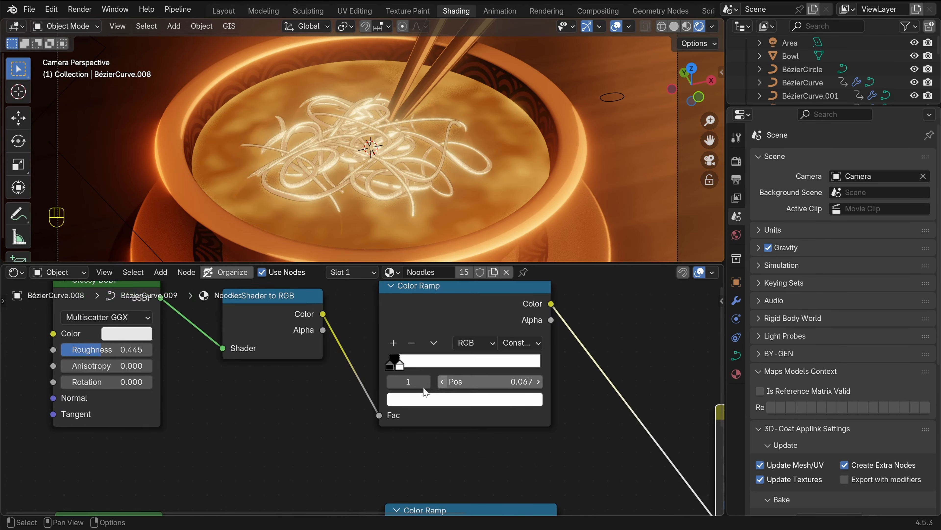
middle_drag(496, 365, 384, 403)
scroll(424, 372, up, 1)
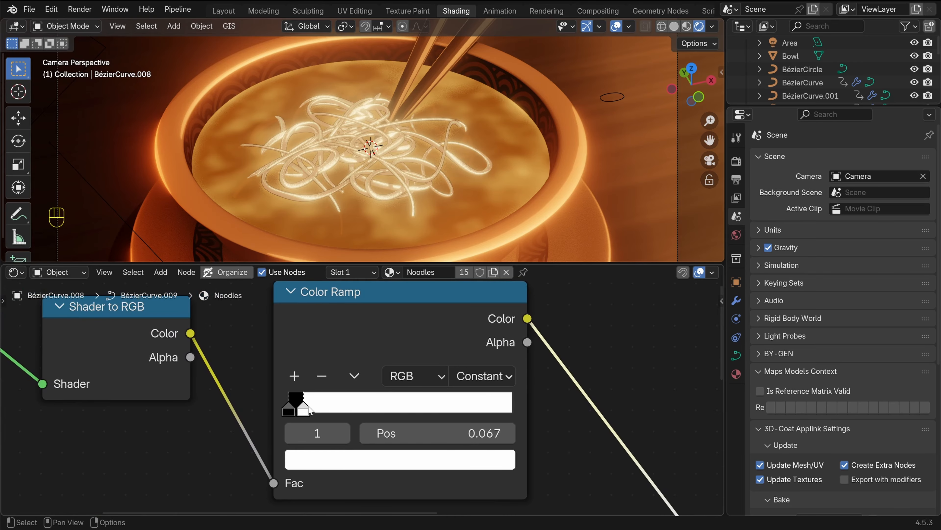
mouse_move(310, 410)
mouse_down()
mouse_move(352, 410)
mouse_move(336, 409)
mouse_up()
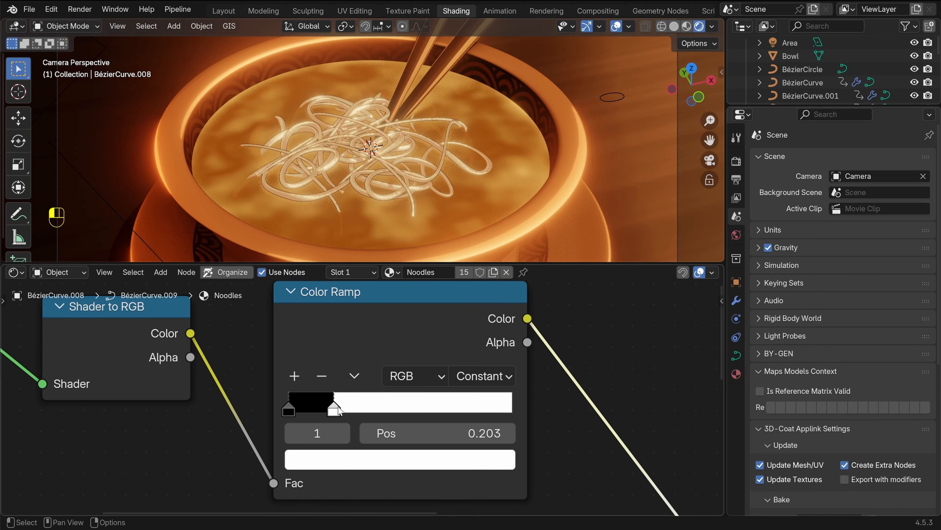
Set the Glossy BSDF roughness in the Noodles material to 0.545
scroll(515, 406, down, 12)
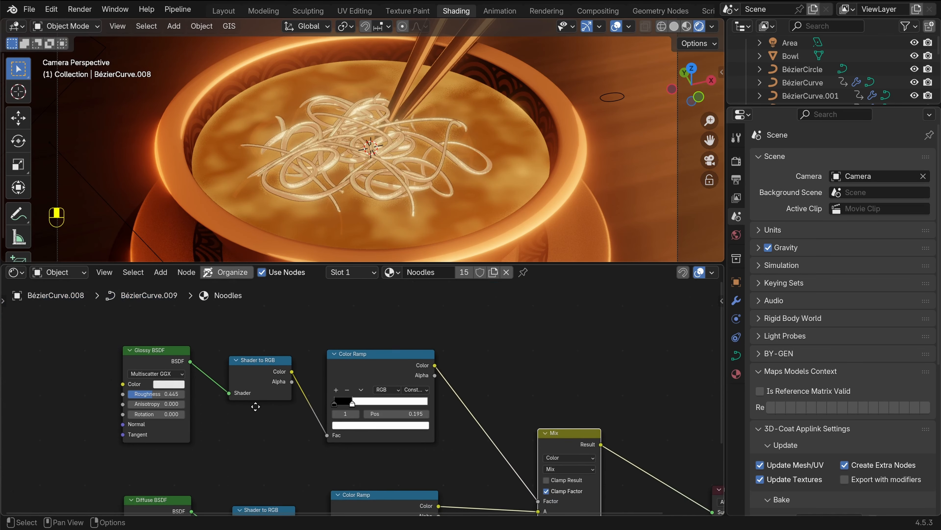
scroll(447, 425, up, 10)
middle_drag(256, 404, 482, 373)
scroll(423, 391, up, 1)
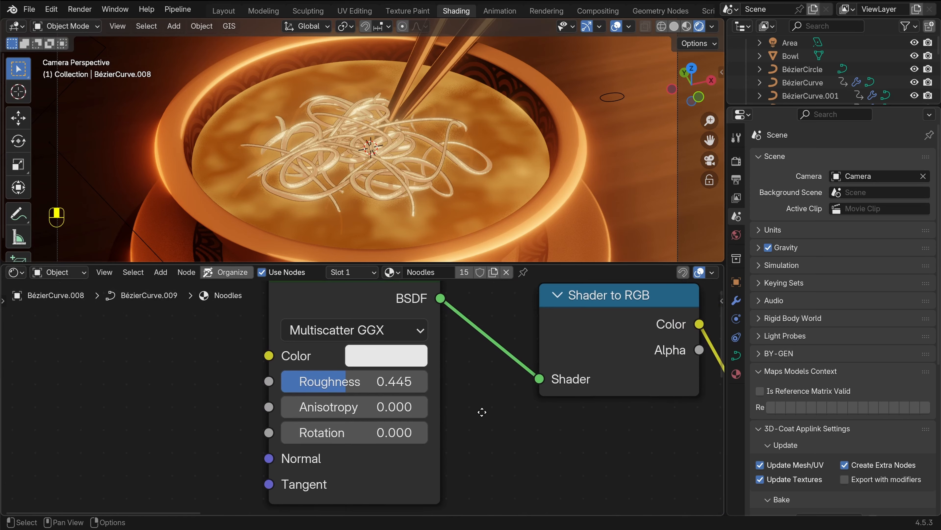
drag(393, 381, 414, 382)
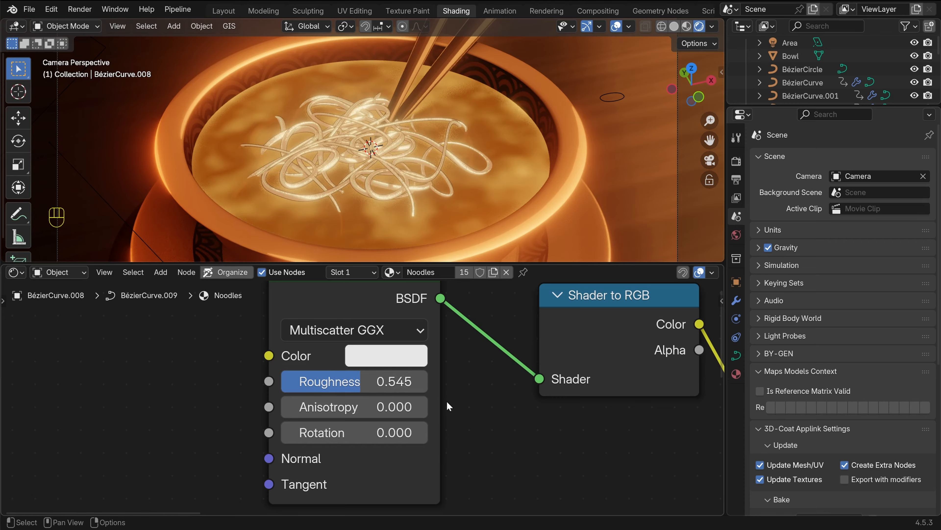
Compare brightness values of 1, 5 and 3 for the Mix node's B highlight color, ending on 3
scroll(425, 390, down, 10)
shift+middle_drag(519, 419, 226, 351)
scroll(441, 404, up, 4)
shift+middle_drag(441, 405, 298, 384)
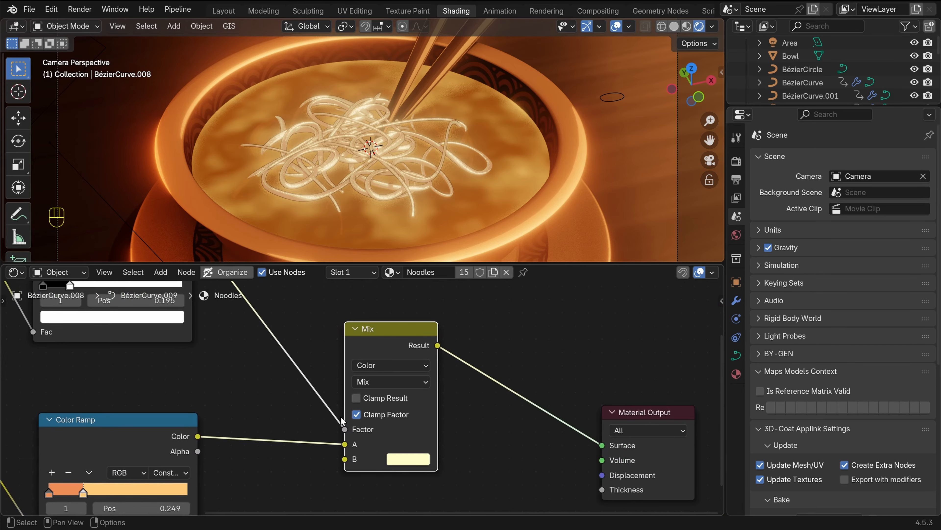
click(409, 459)
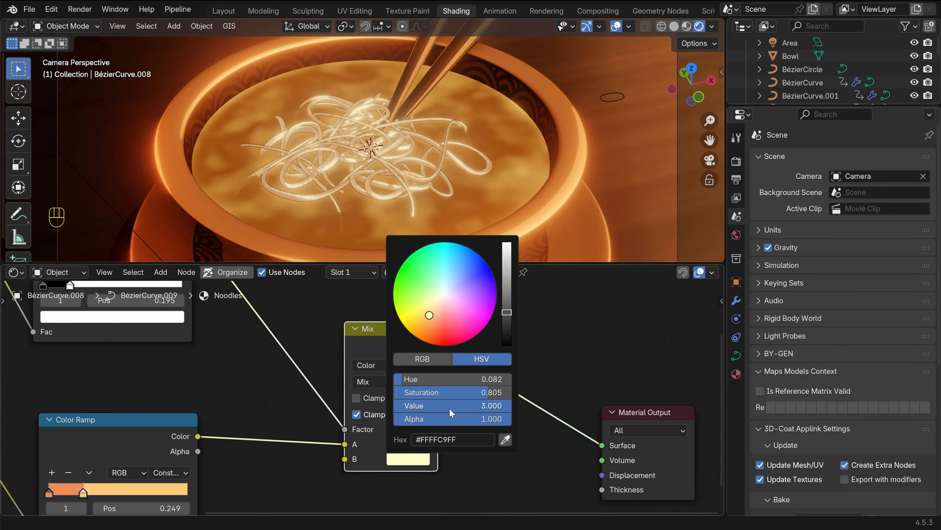
key(Return)
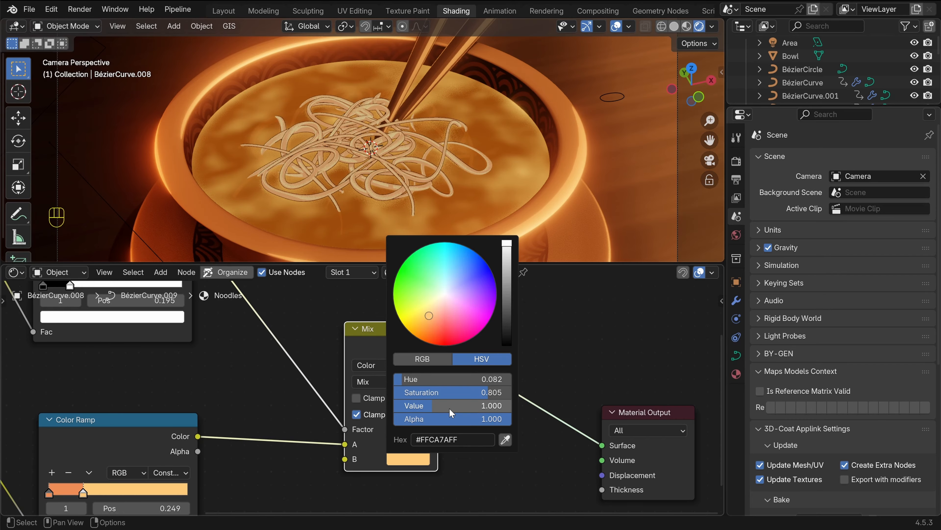
text(5)
key(Return)
text(3)
key(Return)
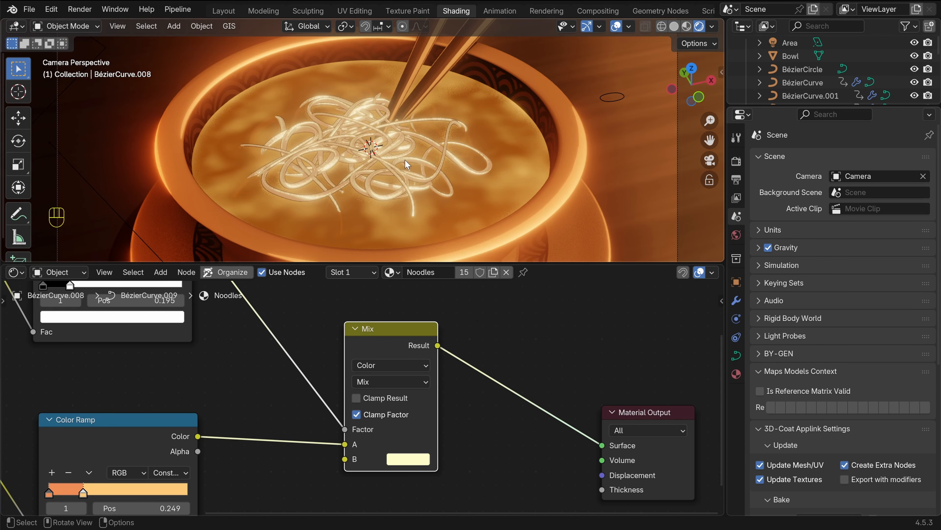
Try a Solidify thickness of 0.0005 m on the Master Noodle and inspect the thicker outlines in the bowl
scroll(405, 159, down, 3)
shift+middle_drag(416, 159, 591, 94)
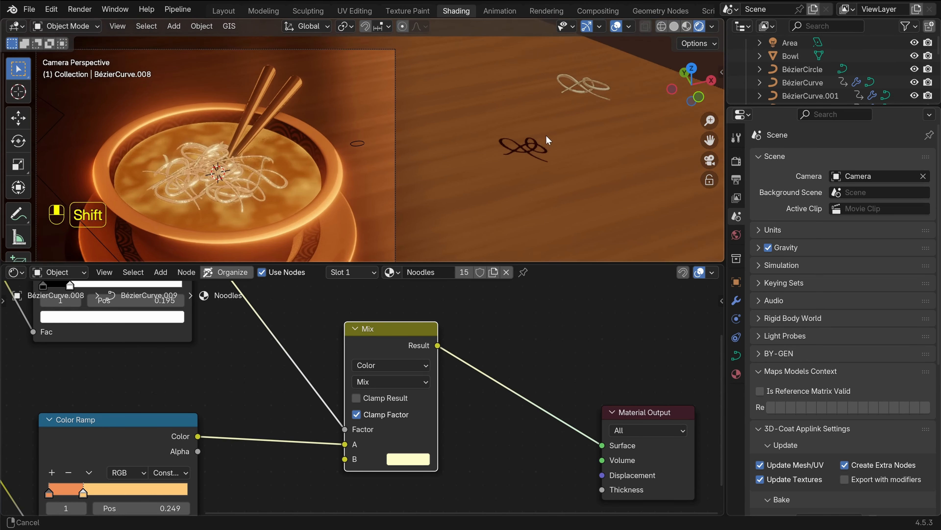
scroll(591, 95, up, 2)
click(596, 98)
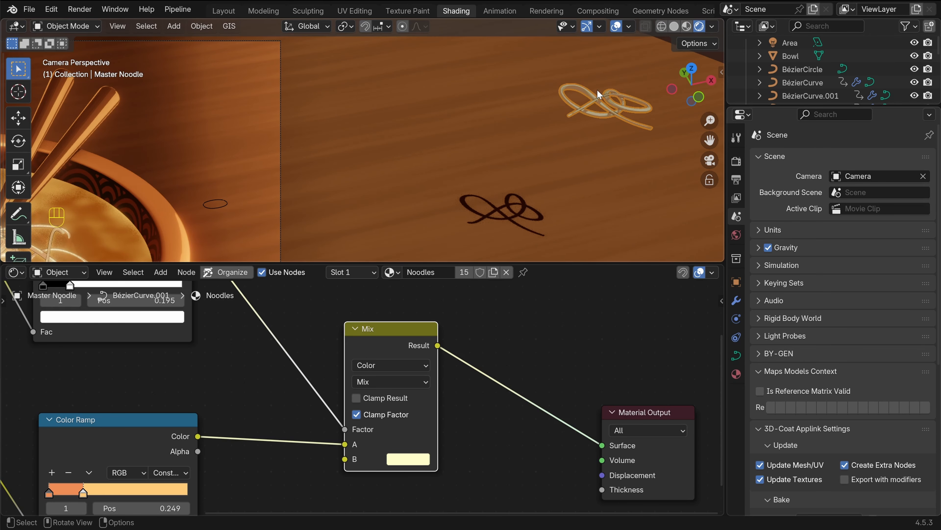
scroll(597, 90, down, 3)
shift+middle_drag(333, 157, 477, 129)
click(736, 300)
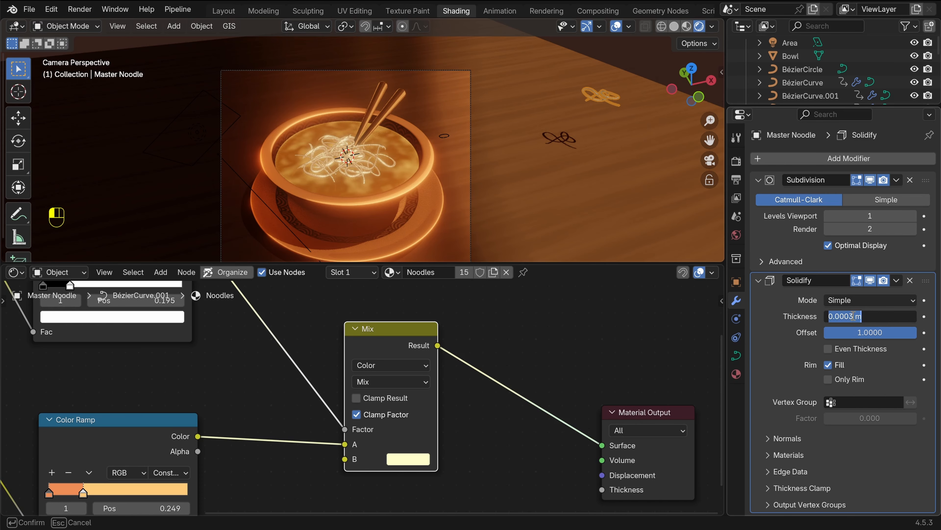
key(BackSpace)
text(5)
key(Return)
scroll(374, 196, up, 8)
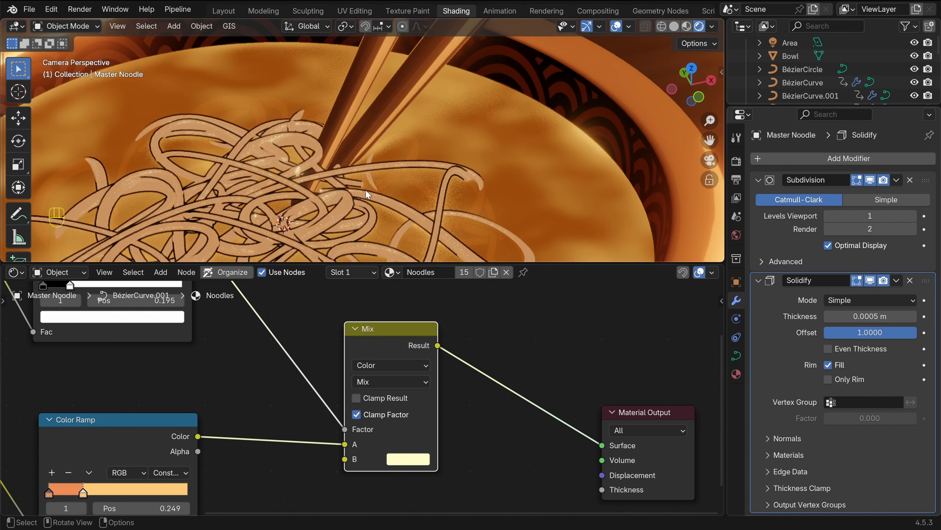
shift+middle_drag(345, 198, 506, 105)
scroll(499, 407, down, 8)
Try position 0.049 for the white stop of the Noodles material's highlight Color Ramp
middle_drag(252, 345, 446, 400)
scroll(445, 401, up, 5)
scroll(445, 398, up, 2)
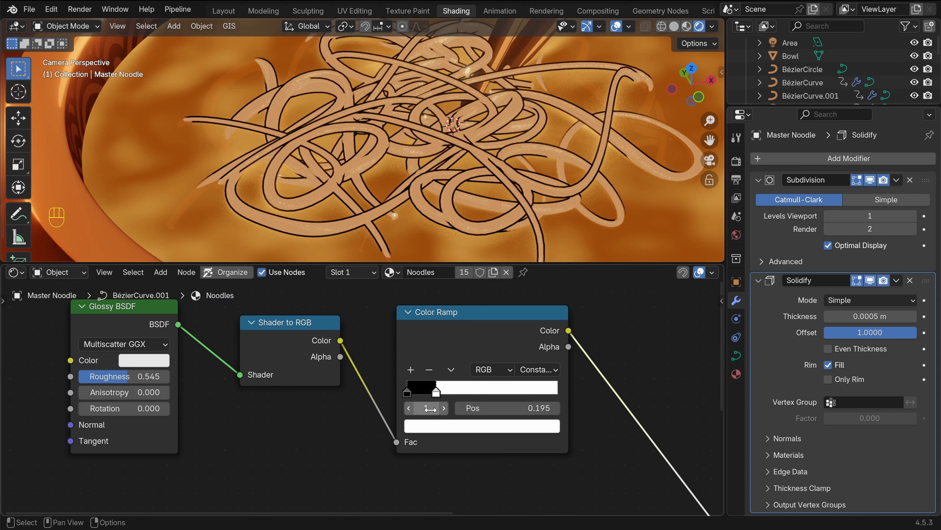
scroll(456, 395, up, 1)
drag(440, 394, 429, 396)
scroll(426, 178, down, 3)
shift+middle_drag(422, 170, 416, 177)
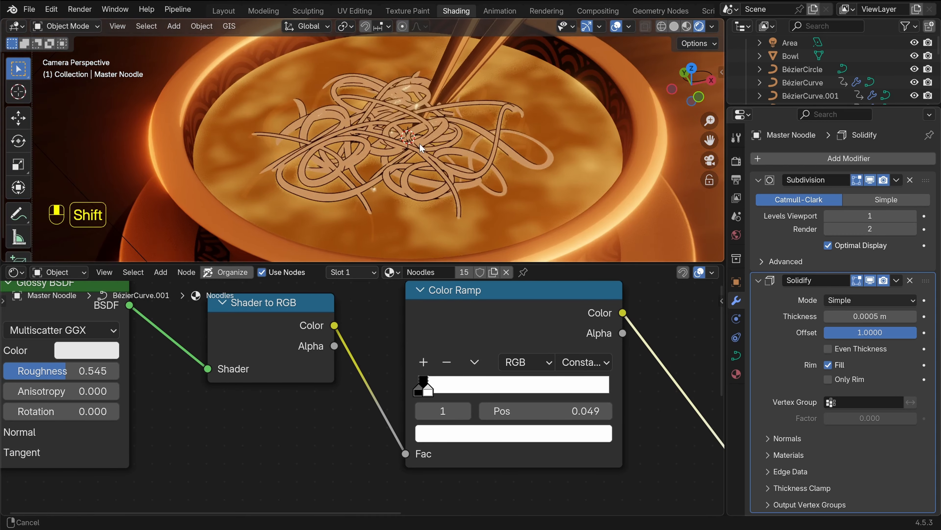
Try a Glossy BSDF roughness of 0.915 in the Noodles material
scroll(358, 403, up, 3)
shift+middle_drag(185, 419, 535, 446)
drag(336, 390, 393, 390)
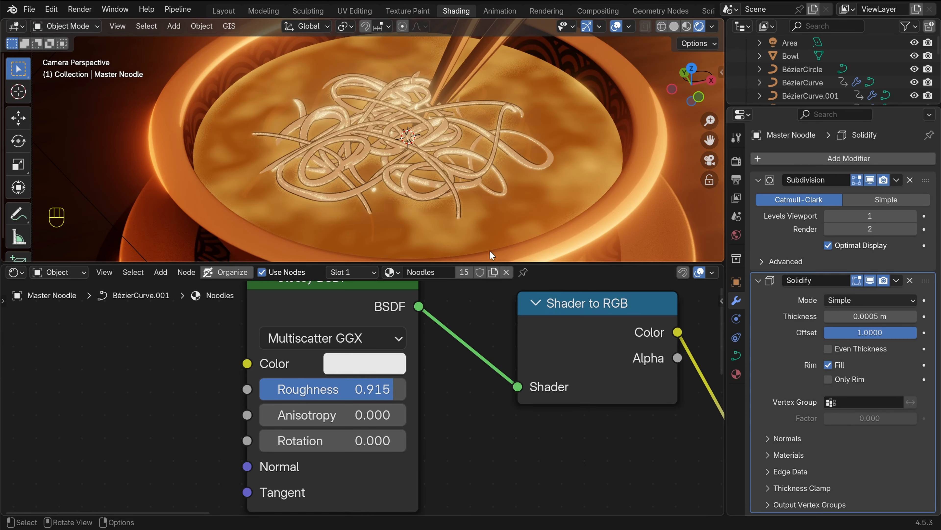
scroll(473, 352, down, 8)
shift+middle_drag(622, 449, 412, 388)
Undo the last Glossy roughness, Color Ramp stop and Solidify thickness changes
key(ctrl+z)
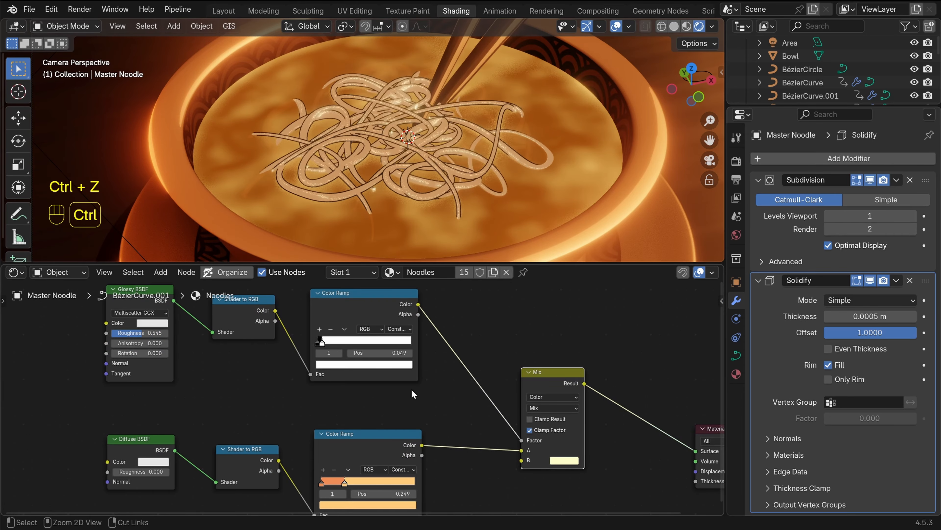
key(ctrl+z)
key(ctrl+z)
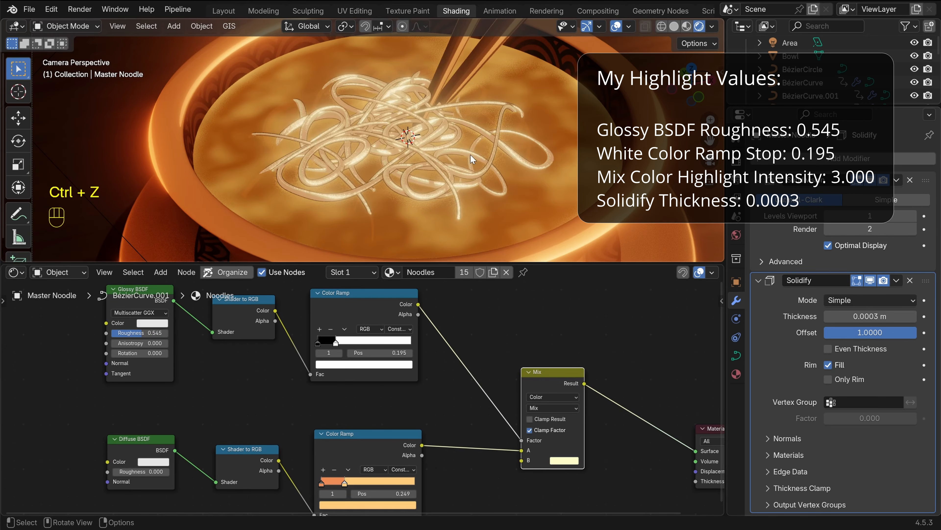
scroll(470, 154, up, 3)
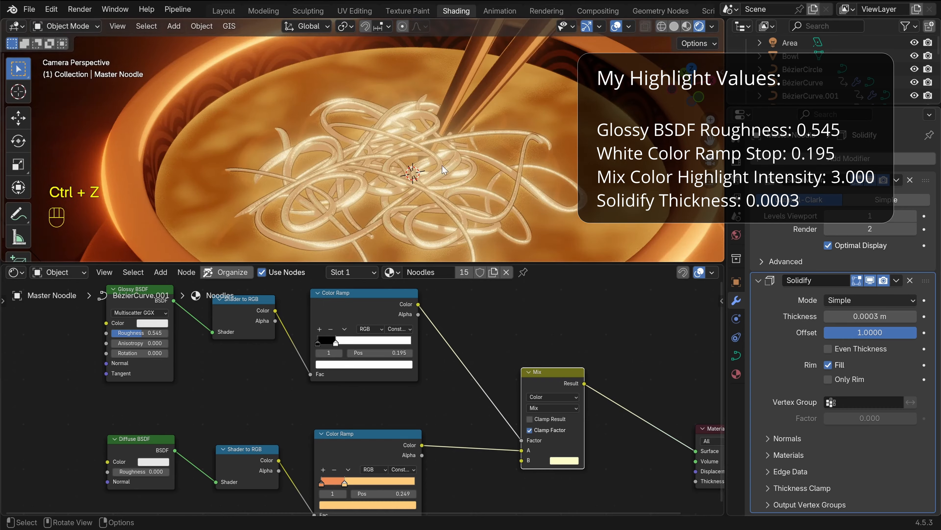
click(405, 178)
scroll(445, 179, down, 5)
key(alt+a)
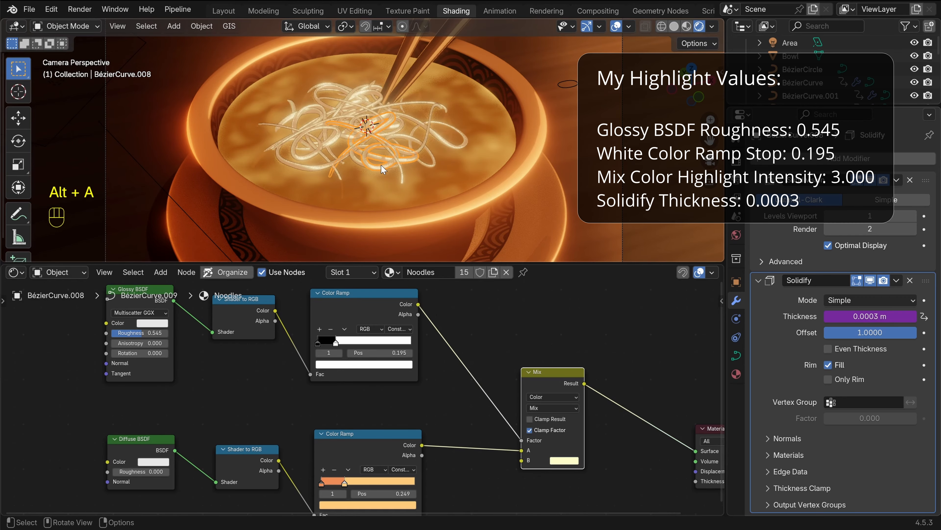
Duplicate the selected noodle, place the copy at the side of the pile, and shift one of its control points vertically
key(KP_7)
key(shift+d)
click(453, 207)
middle_drag(453, 207, 363, 200)
key(Tab)
click(333, 122)
key(g)
key(z)
click(378, 144)
Reposition the copied noodle's outer control points, including a vertical shift, and adjust the curve radius at one point
key(alt+a)
key(g)
click(441, 185)
key(alt+s)
click(441, 198)
key(g)
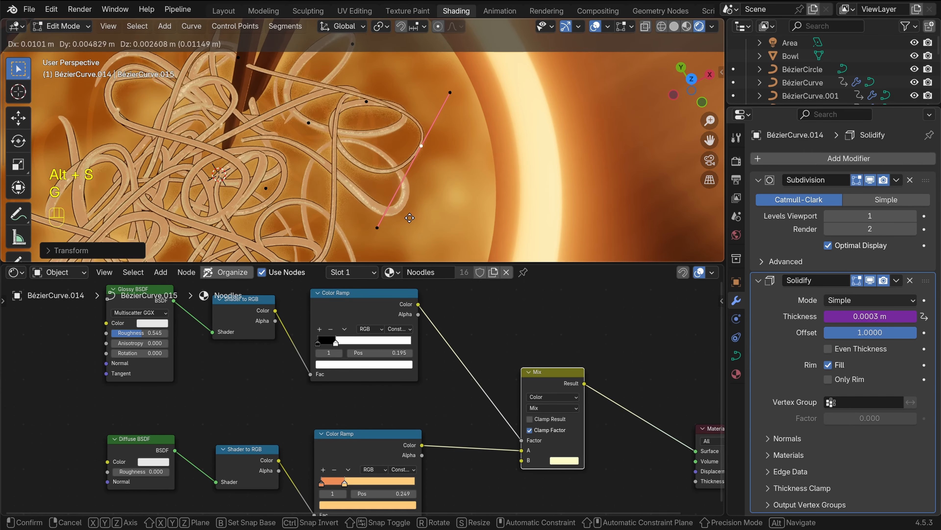
click(426, 203)
key(g)
key(z)
click(429, 200)
middle_drag(429, 200, 393, 189)
Rotate and scale the selected noodle so it blends into the pile
key(Tab)
key(Tab)
click(269, 152)
key(x)
click(372, 176)
click(385, 130)
key(r)
click(426, 174)
key(s)
click(406, 157)
key(r)
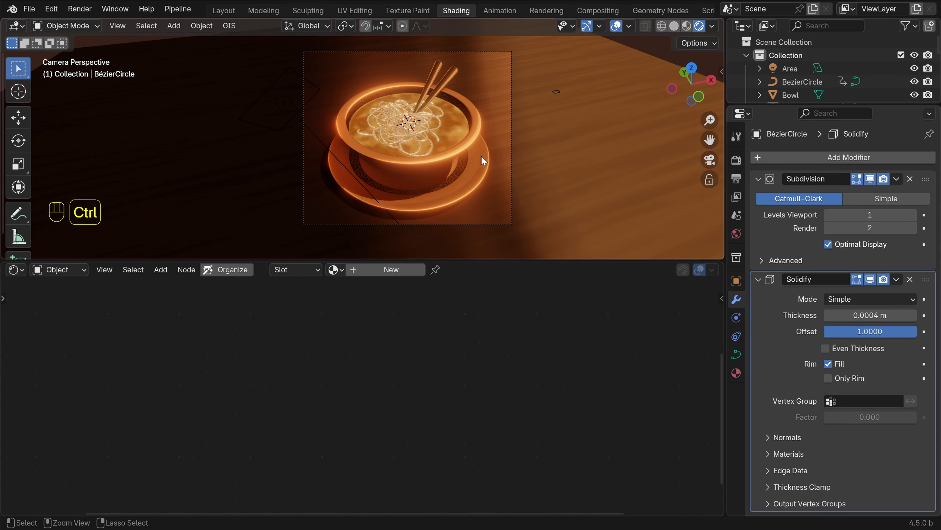
Add a UV sphere with a 0.1 m radius at the 3D cursor in a maximized viewport
key(ctrl+space)
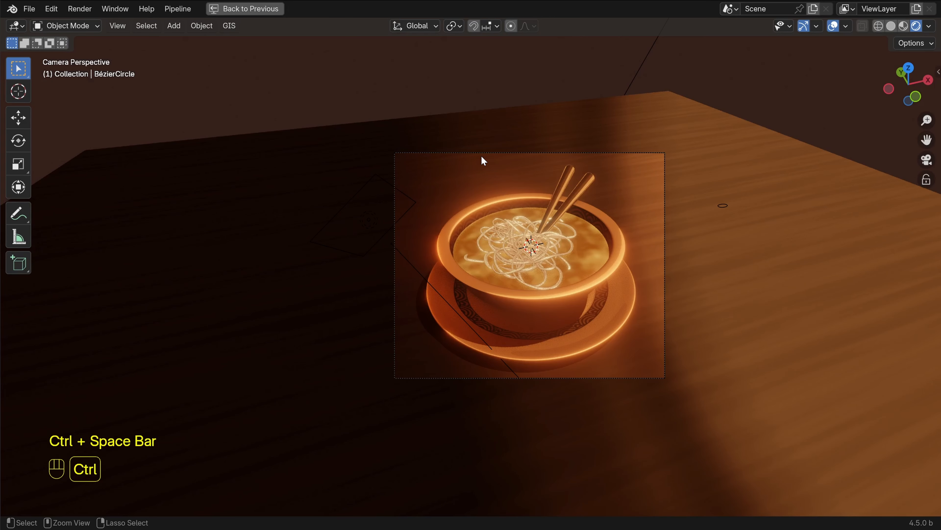
middle_drag(481, 156, 531, 211)
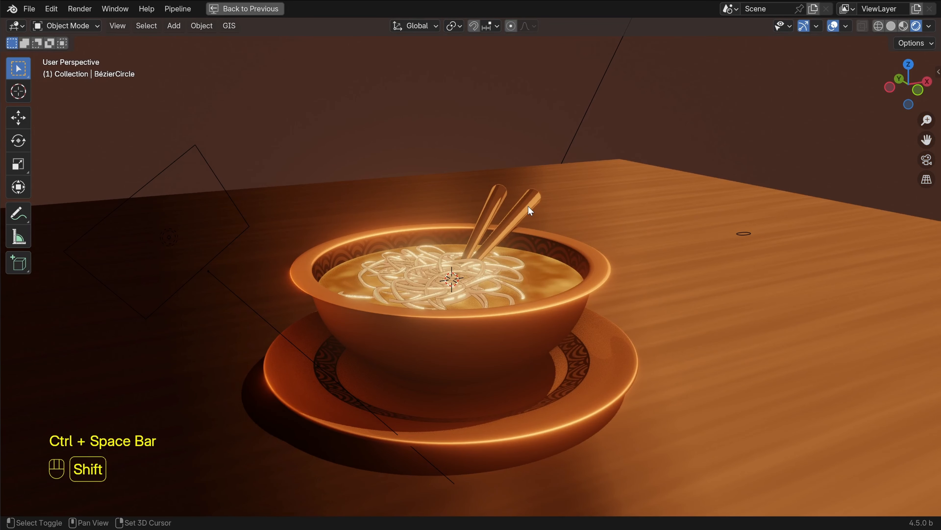
key(shift+a)
mouse_move(531, 211)
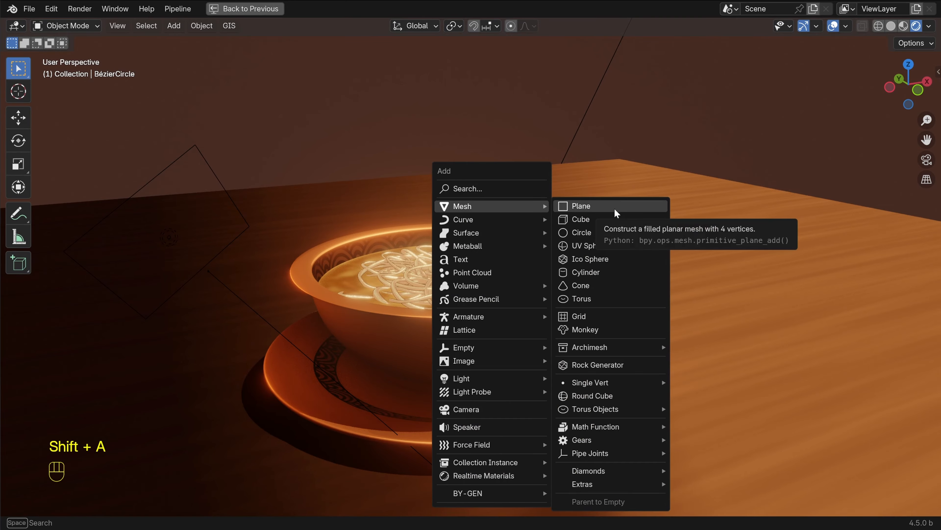
click(602, 249)
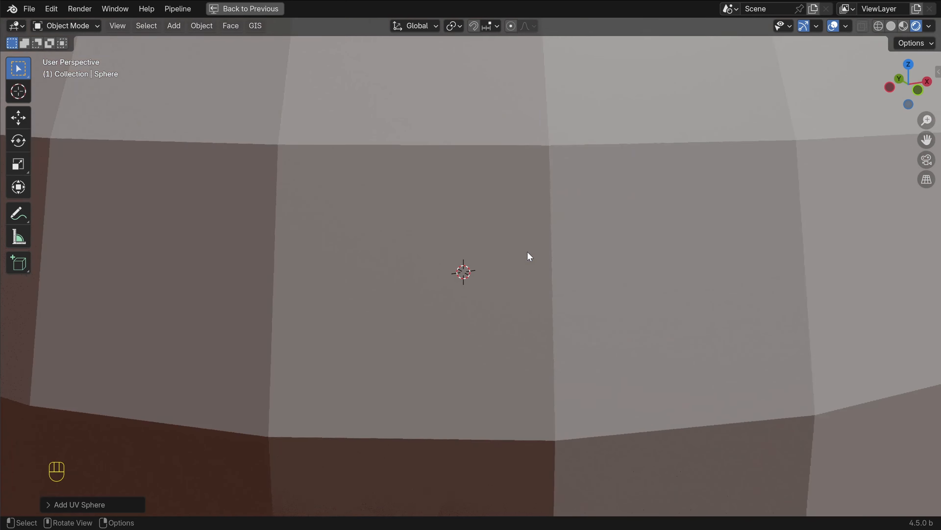
click(54, 506)
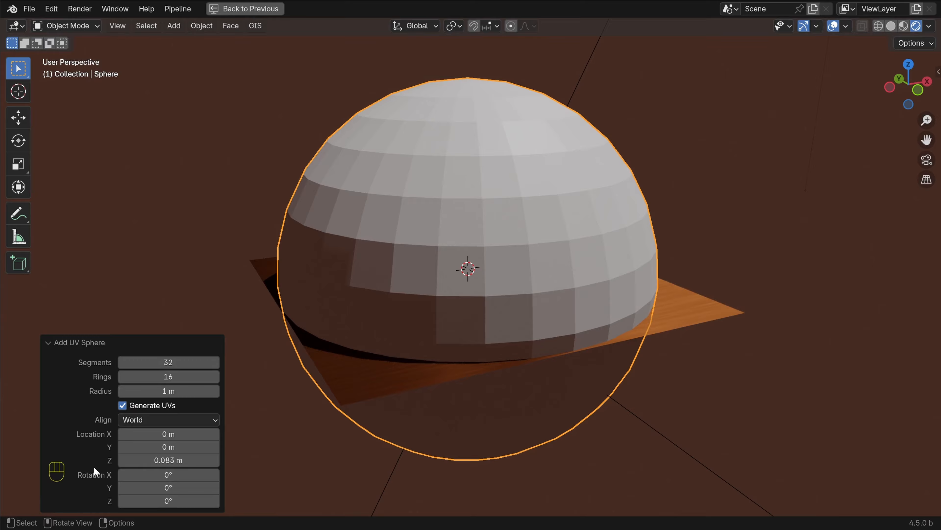
click(165, 391)
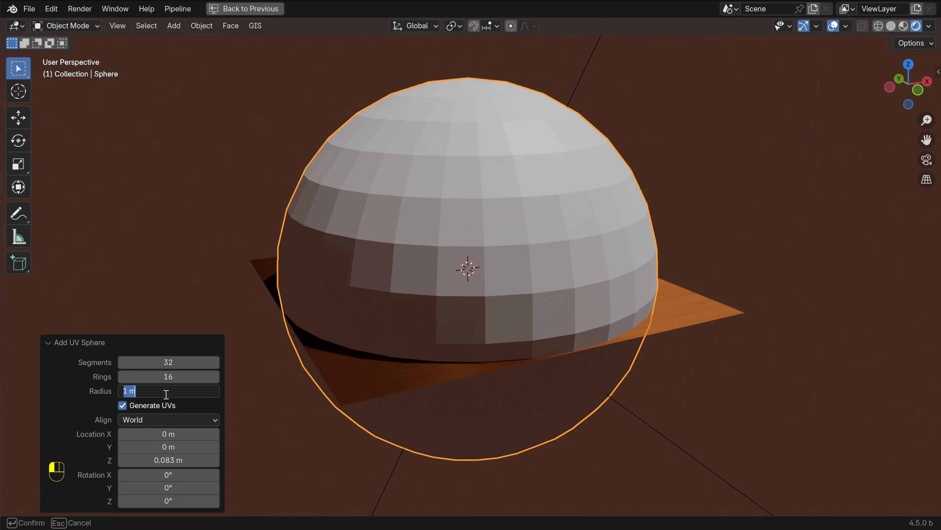
key(Return)
scroll(536, 298, up, 12)
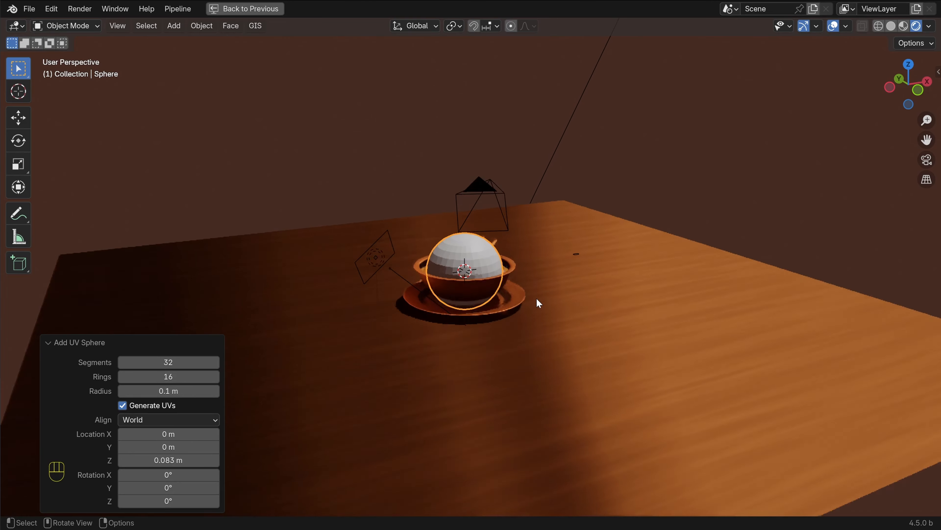
Start editing the sphere's mesh, isolate it in local view, and use solid shading
middle_drag(536, 298, 535, 266)
key(Tab)
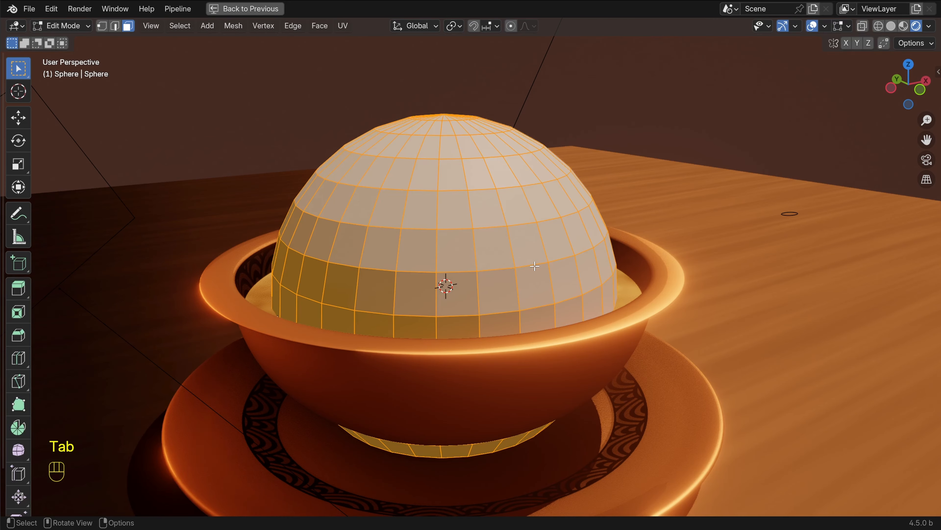
key(KP_Divide)
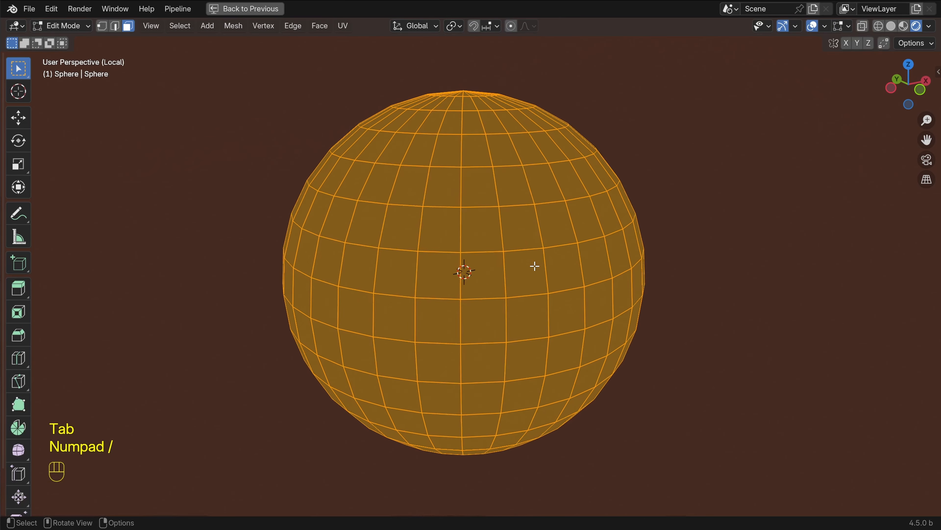
click(891, 26)
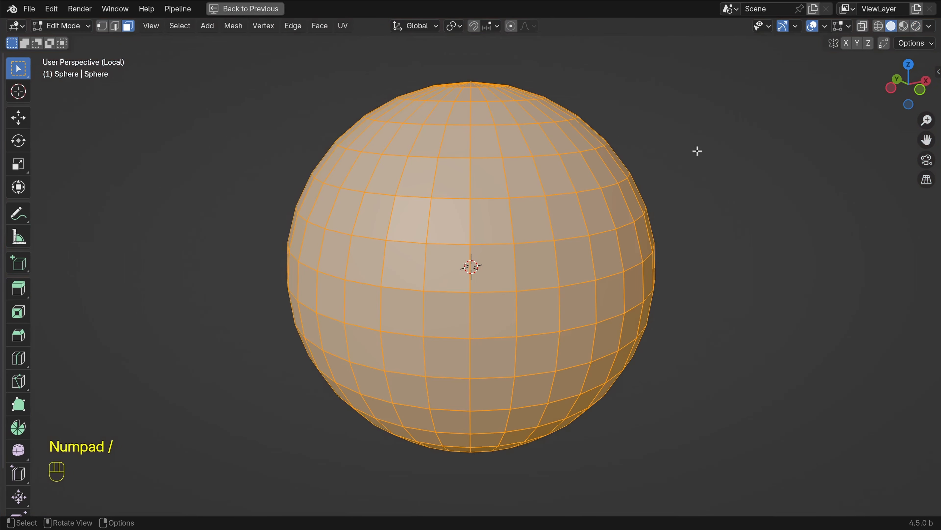
Delete all faces on the left half of the sphere as seen from the front
key(KP_1)
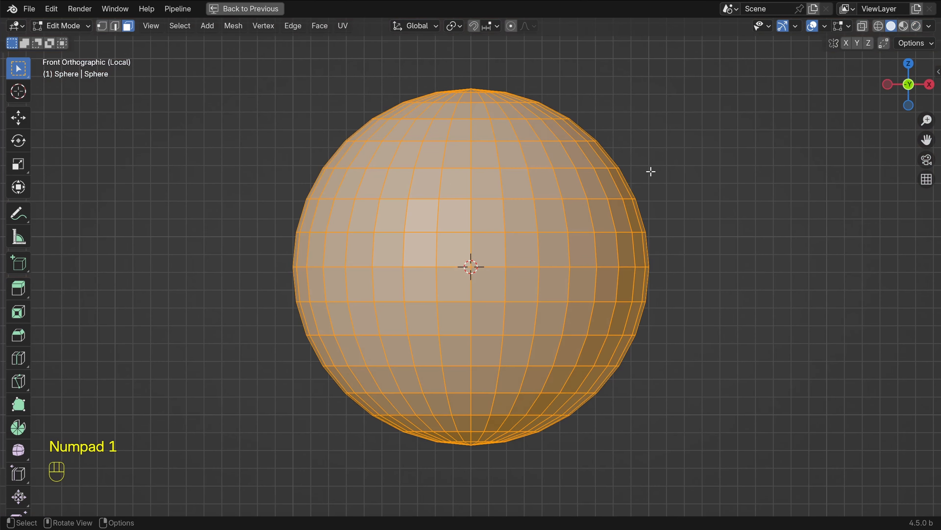
scroll(651, 172, down, 2)
shift+middle_drag(652, 174, 636, 176)
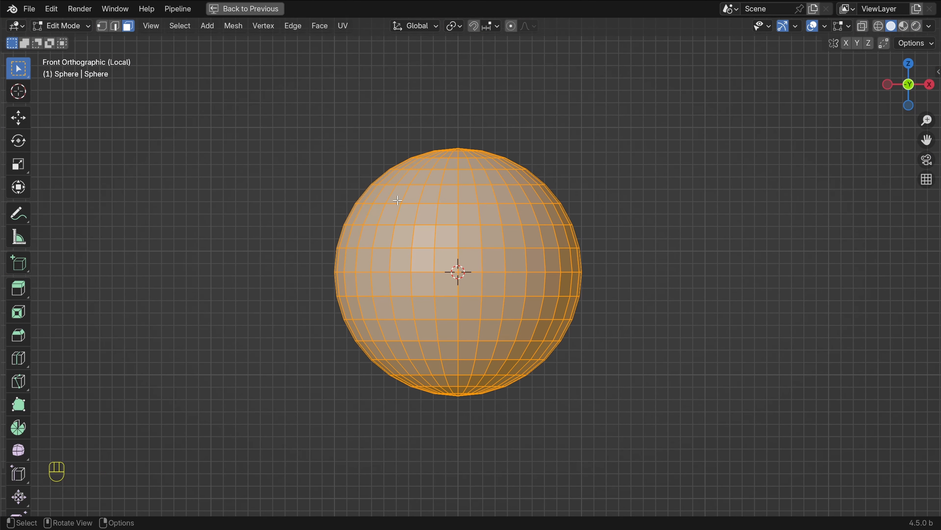
key(alt+a)
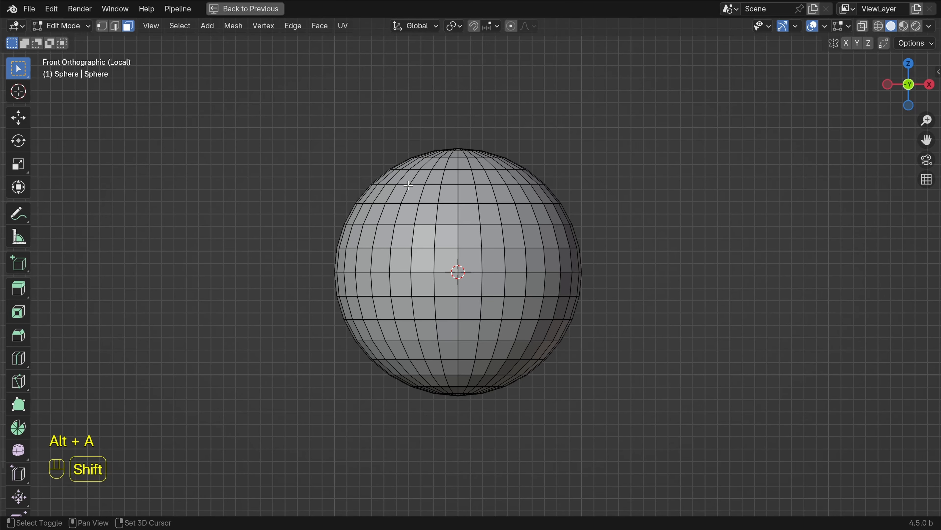
key(shift+z)
drag(273, 82, 458, 452)
key(x)
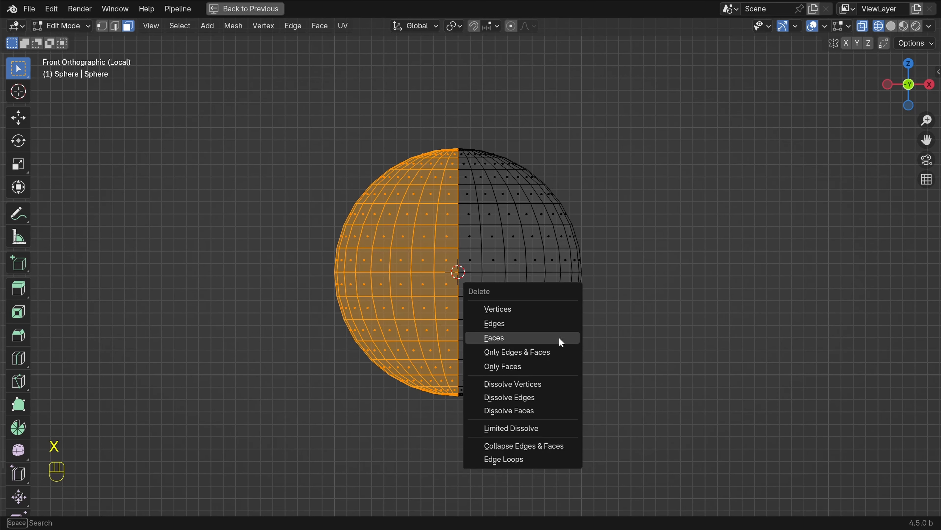
click(517, 343)
Select the half sphere's top pole vertex with see-through display off and show the front view
mouse_move(511, 332)
middle_down()
mouse_move(521, 307)
mouse_move(479, 370)
mouse_move(500, 321)
middle_up()
key(shift+z)
shift+middle_drag(482, 259, 478, 291)
middle_drag(463, 255, 485, 284)
scroll(439, 271, up, 5)
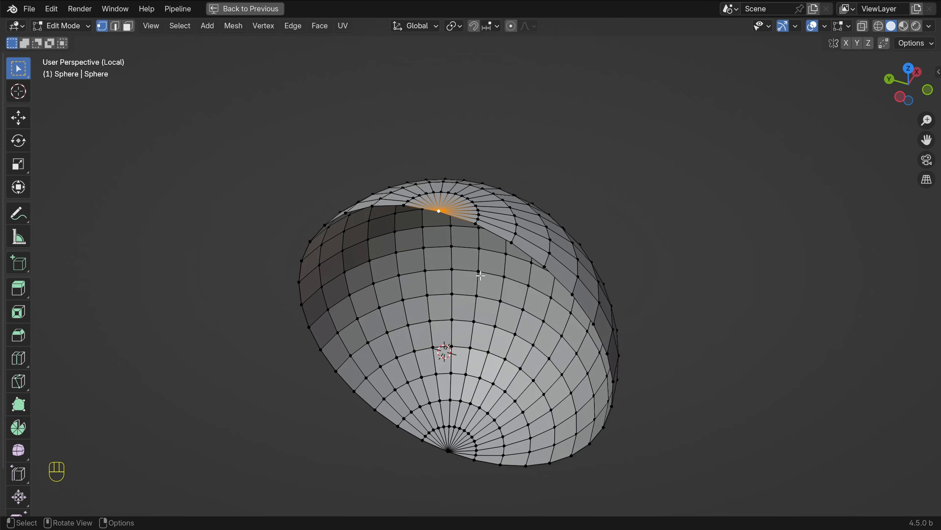
scroll(481, 275, down, 4)
middle_drag(481, 275, 481, 290)
key(KP_1)
scroll(511, 294, up, 3)
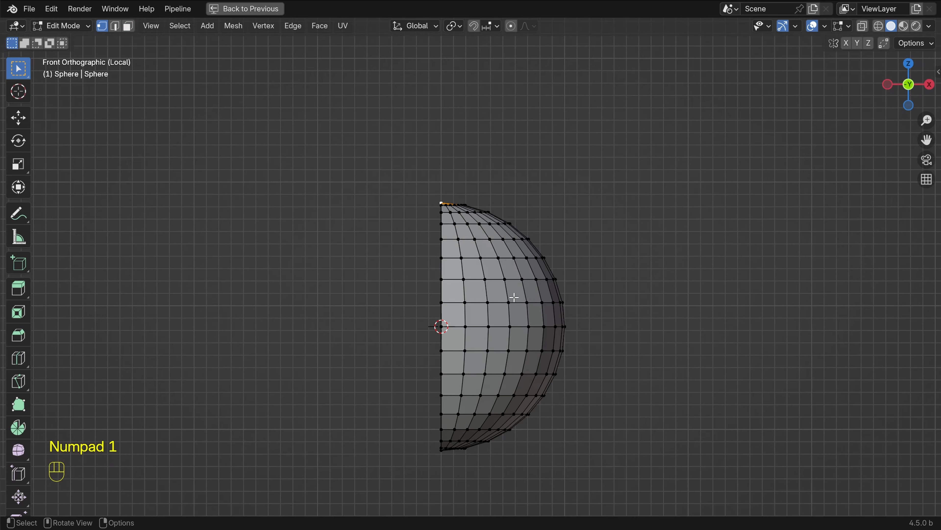
key(g)
key(z)
right_click(539, 203)
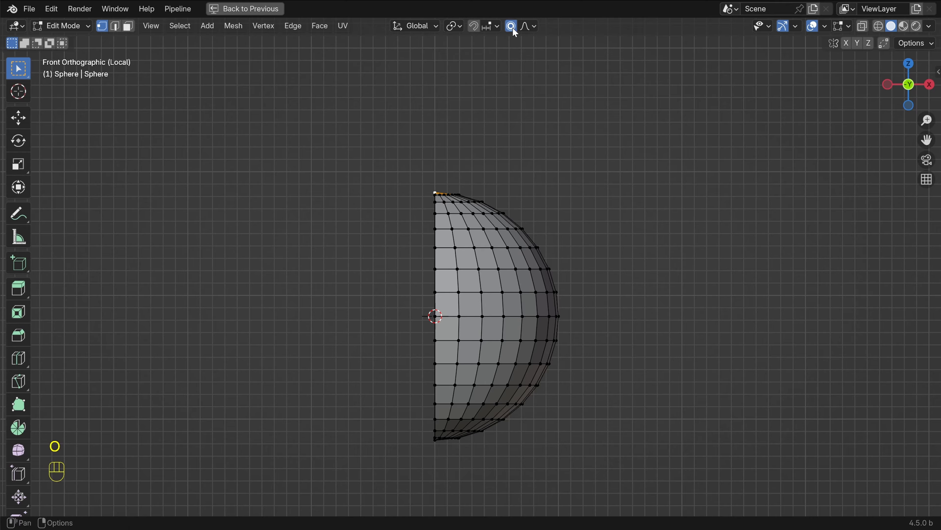
Turn off Connected Only for smooth proportional editing and raise the top pole vertex along Z with a proportional size of about 0.11 m
click(524, 27)
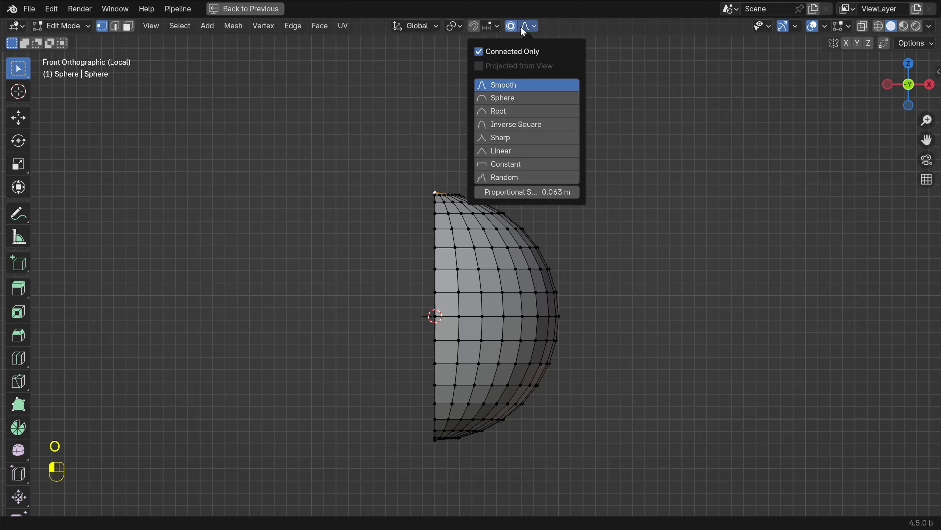
click(479, 51)
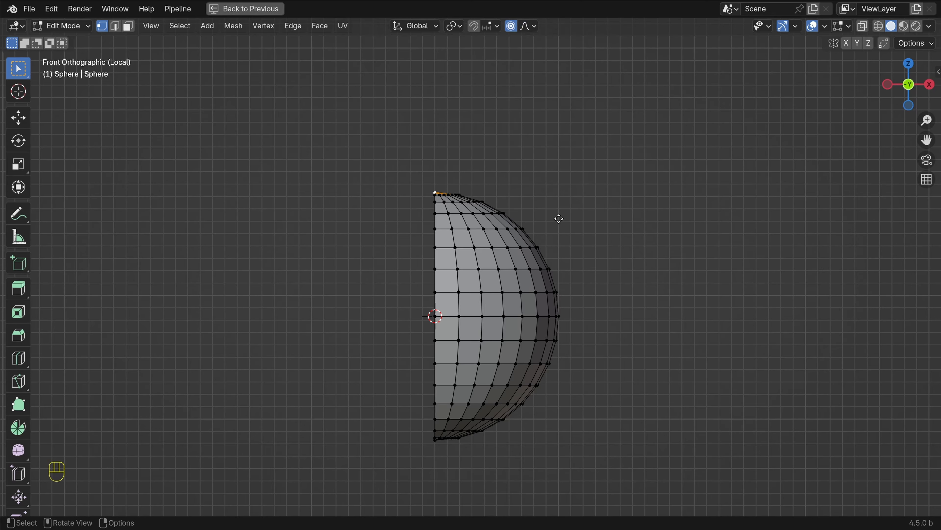
key(g)
key(z)
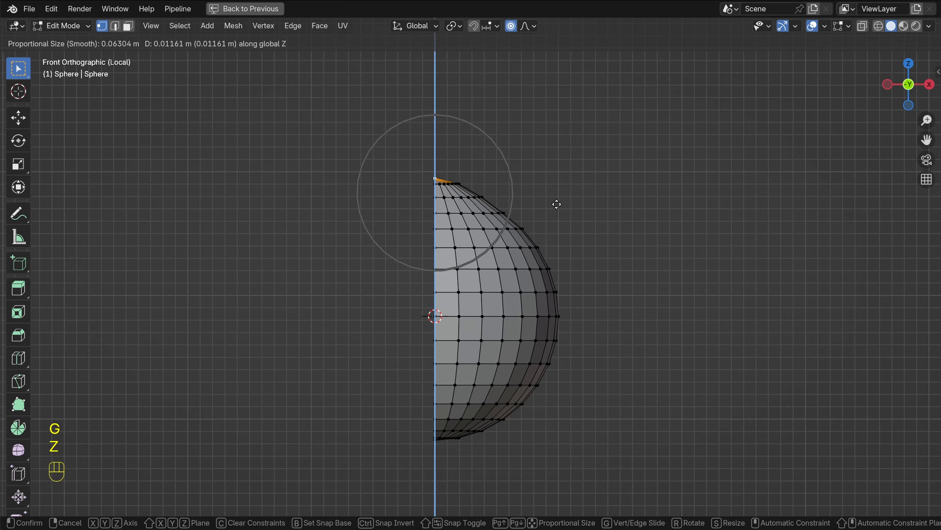
scroll(557, 203, down, 8)
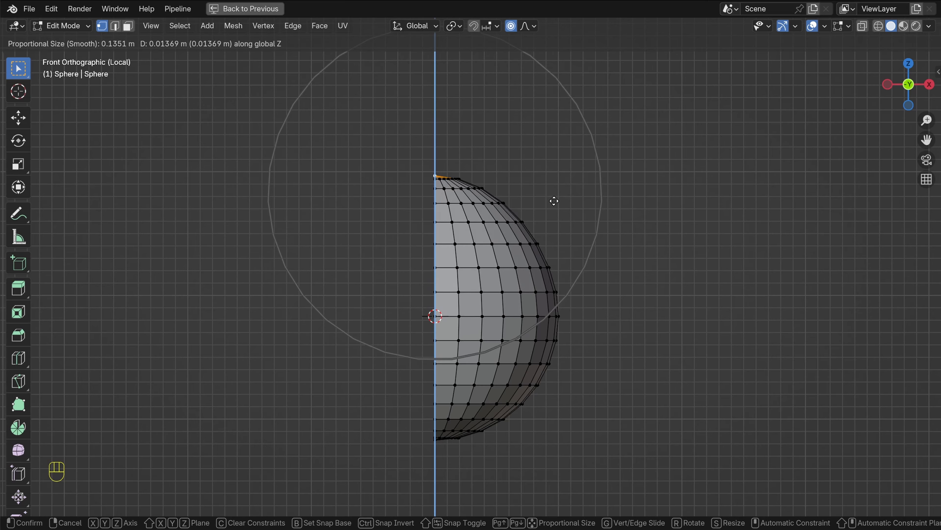
scroll(554, 193, down, 4)
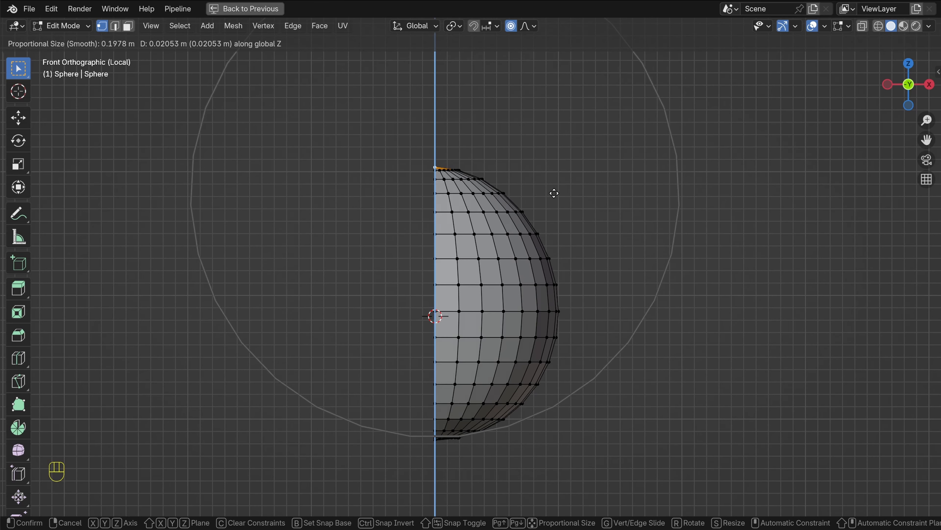
scroll(554, 193, up, 6)
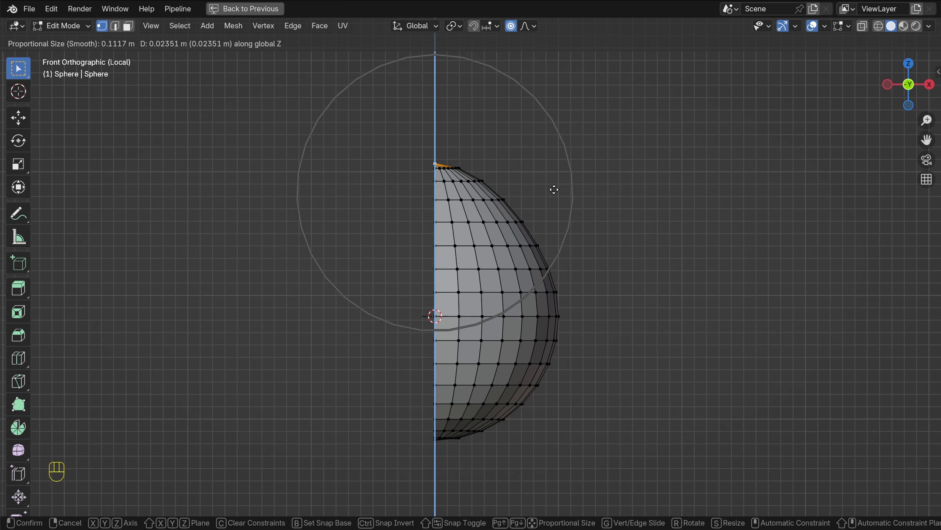
click(549, 185)
key(alt+a)
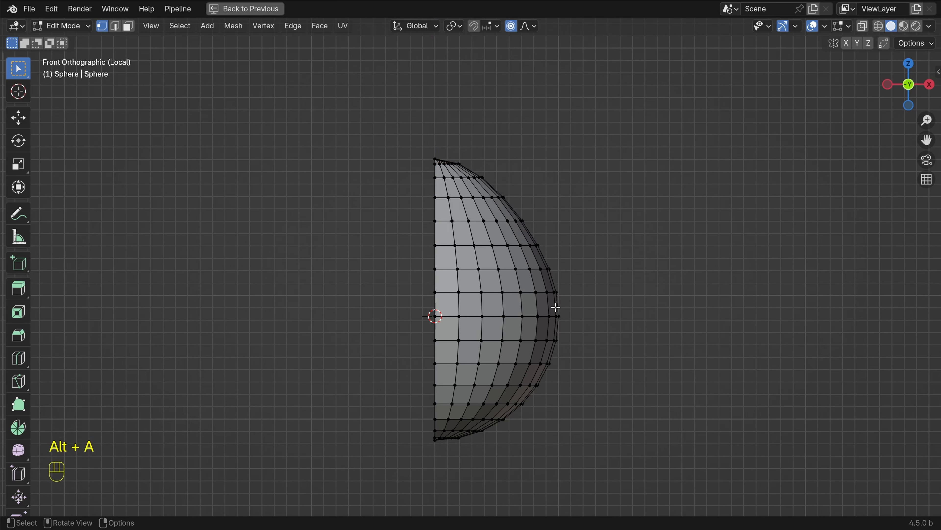
Raise the bottom pole vertex about 0.013 m along Z with a proportional size of about 0.092 m to flatten the base
middle_drag(556, 307, 532, 336)
scroll(423, 393, up, 4)
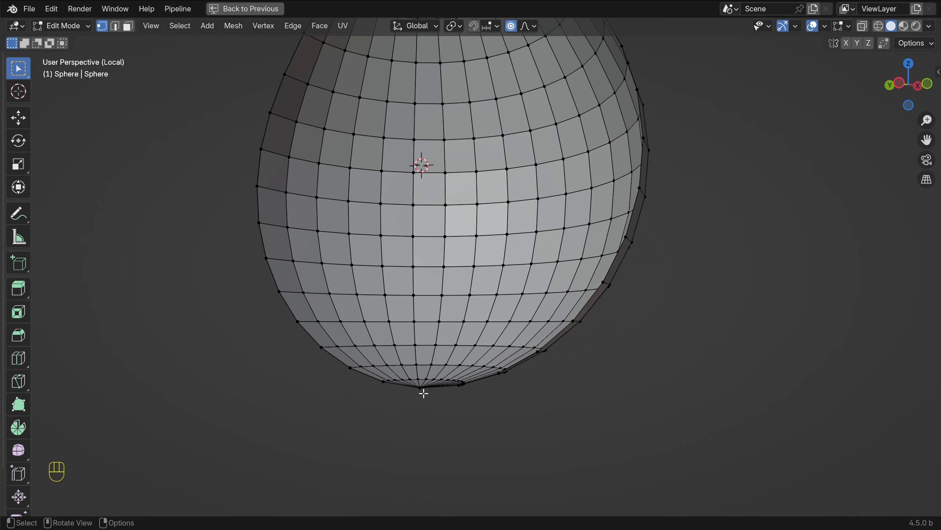
key(KP_1)
scroll(486, 414, down, 3)
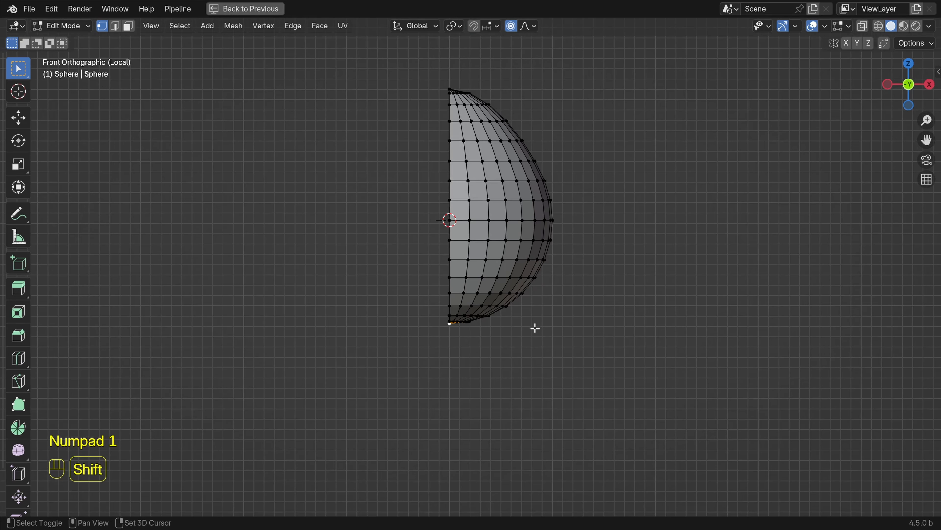
shift+middle_drag(533, 328, 561, 351)
key(g)
key(z)
scroll(564, 349, up, 5)
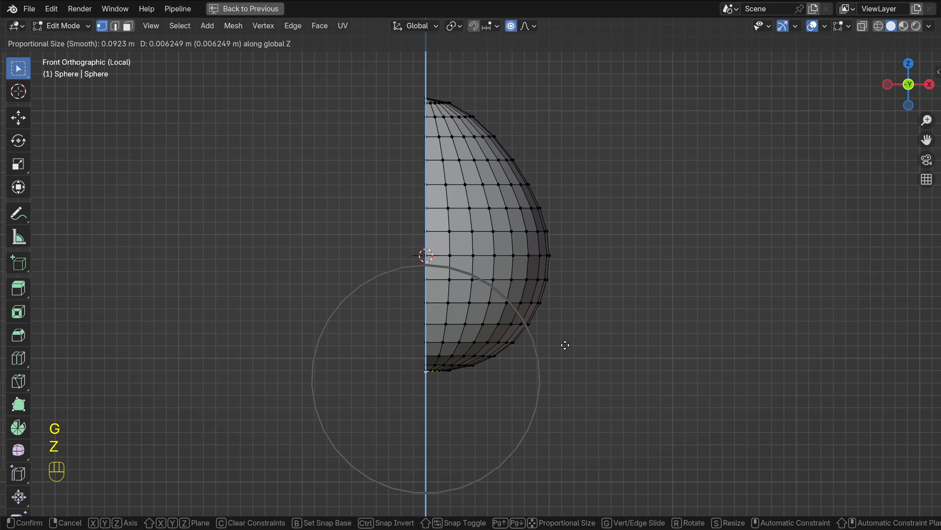
scroll(564, 342, down, 3)
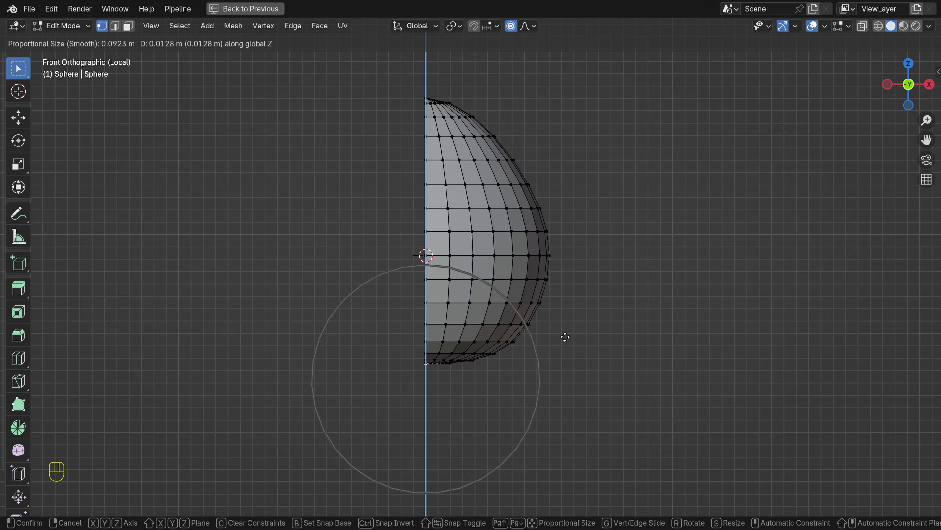
scroll(565, 337, down, 1)
click(565, 336)
Raise the bottom pole vertex about another 0.01 m along Z with a proportional size of about 0.063 m to indent the base
middle_drag(563, 334, 518, 395)
click(444, 371)
shift+middle_drag(460, 389, 459, 360)
scroll(459, 360, up, 1)
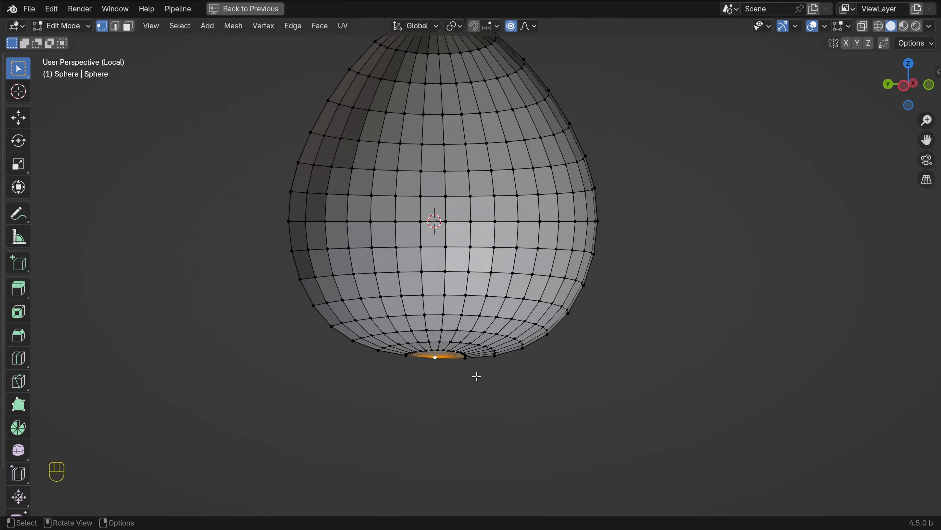
key(g)
key(z)
scroll(477, 377, up, 5)
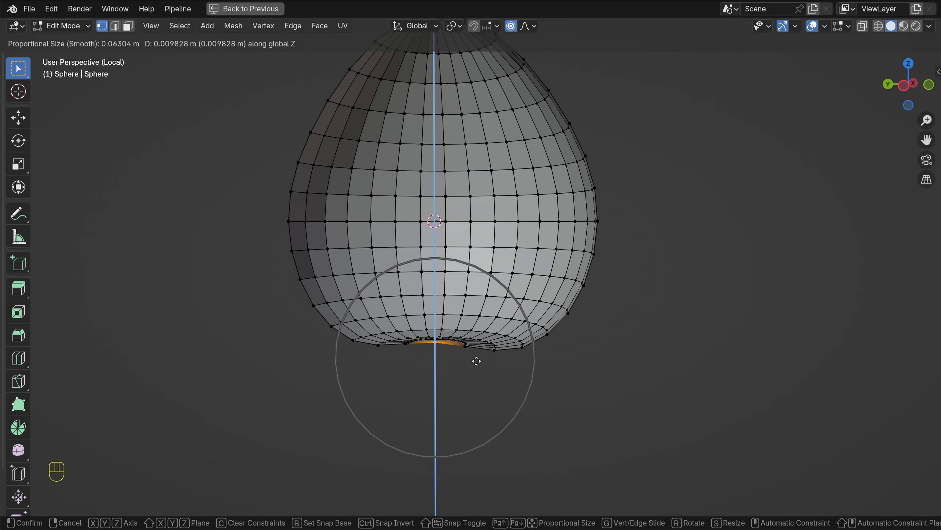
click(476, 360)
key(alt+a)
Narrow the whole egg mesh along Y to about 0.81 of its width in the left view
middle_drag(484, 368, 399, 358)
scroll(474, 337, down, 3)
middle_drag(478, 334, 496, 365)
middle_drag(496, 366, 498, 343)
key(ctrl+KP_3)
scroll(564, 304, up, 3)
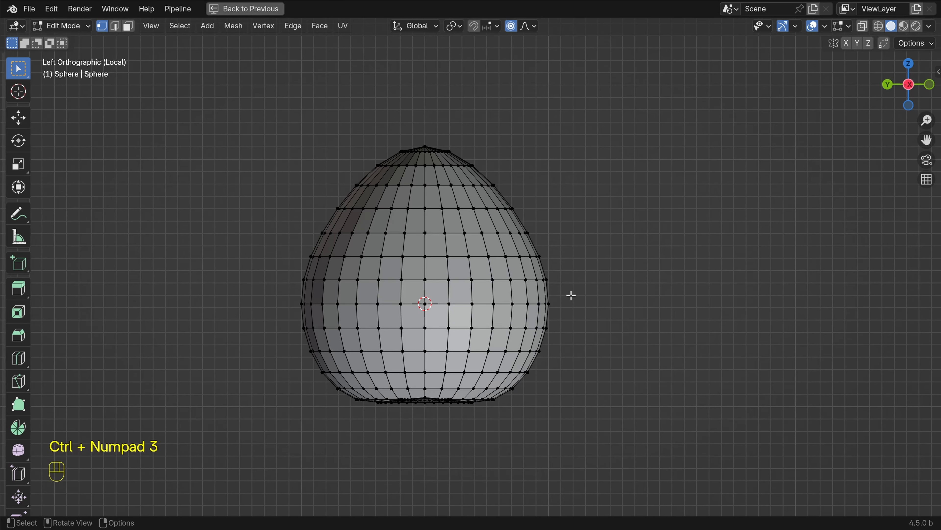
key(a)
key(s)
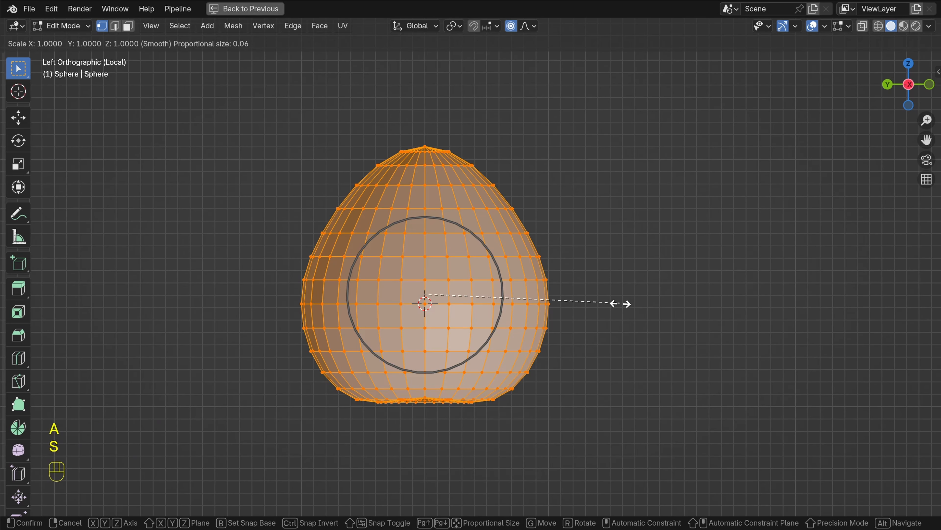
key(y)
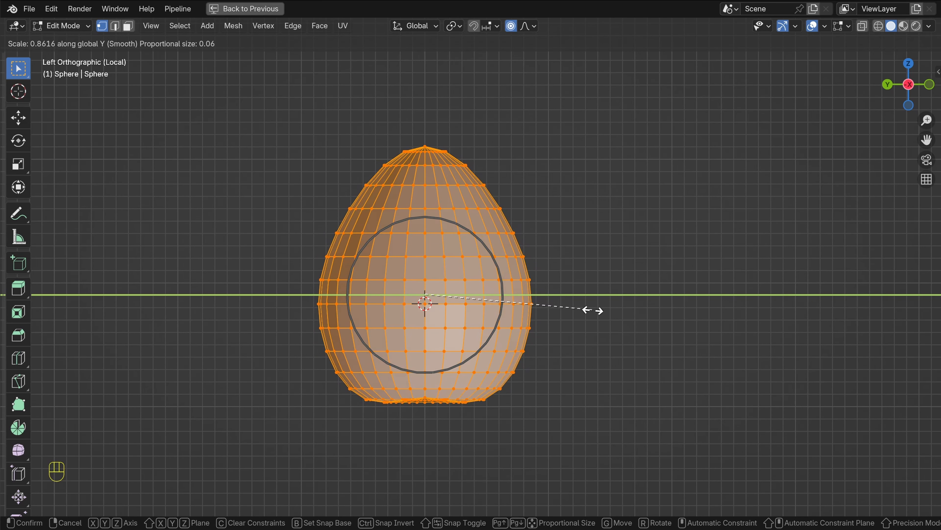
click(581, 316)
key(alt+a)
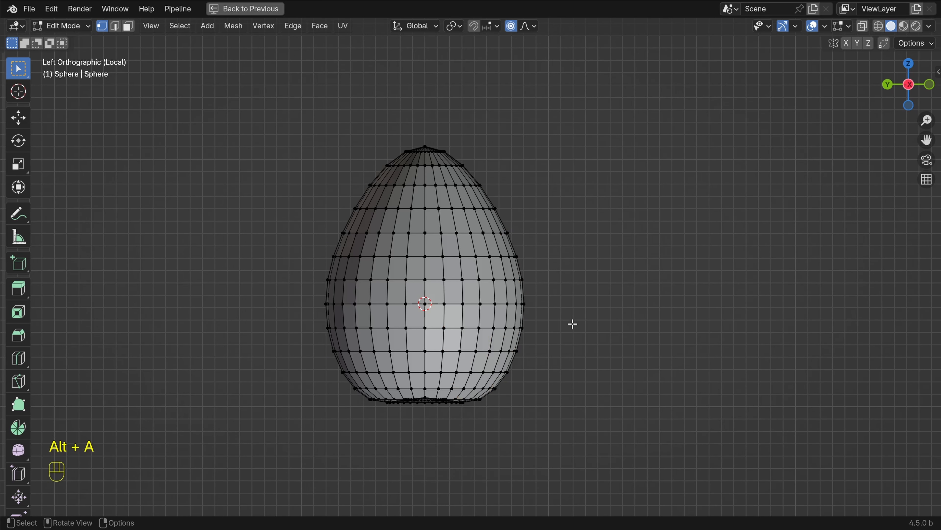
Lower the top pole vertex about 0.006 m along Z with a proportional size of about 0.076 m
middle_drag(572, 321, 421, 166)
key(KP_1)
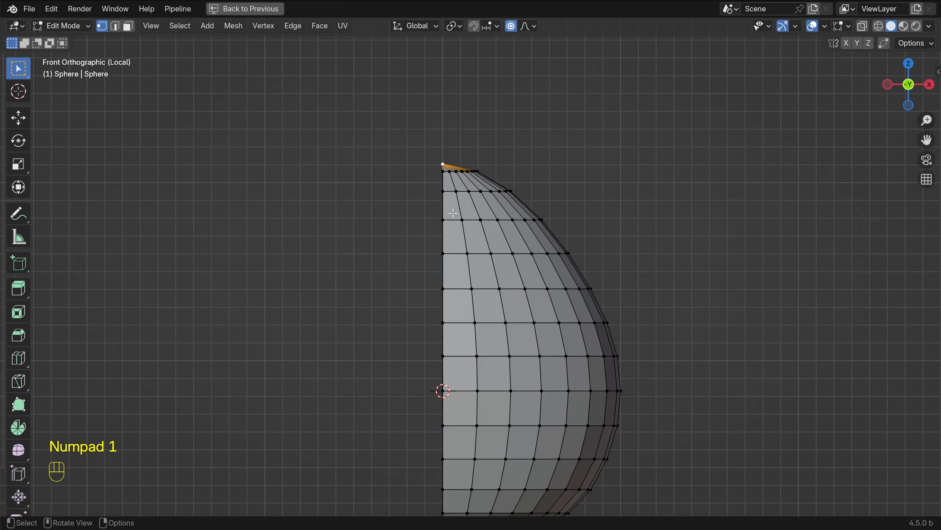
scroll(492, 204, down, 4)
scroll(527, 183, up, 1)
key(g)
key(z)
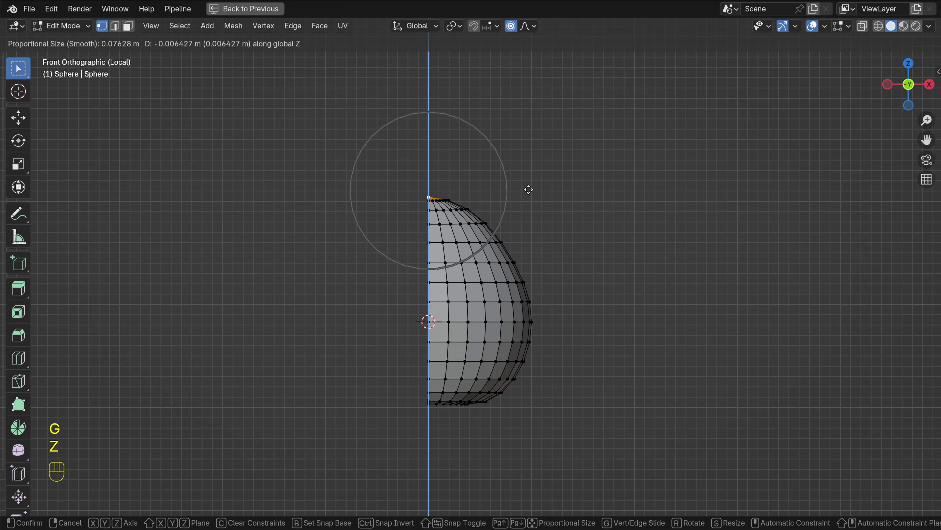
click(528, 190)
key(alt+a)
Lower the top pole vertex about another 0.005 m along Z with a proportional size of about 0.15 m
middle_drag(537, 242, 616, 250)
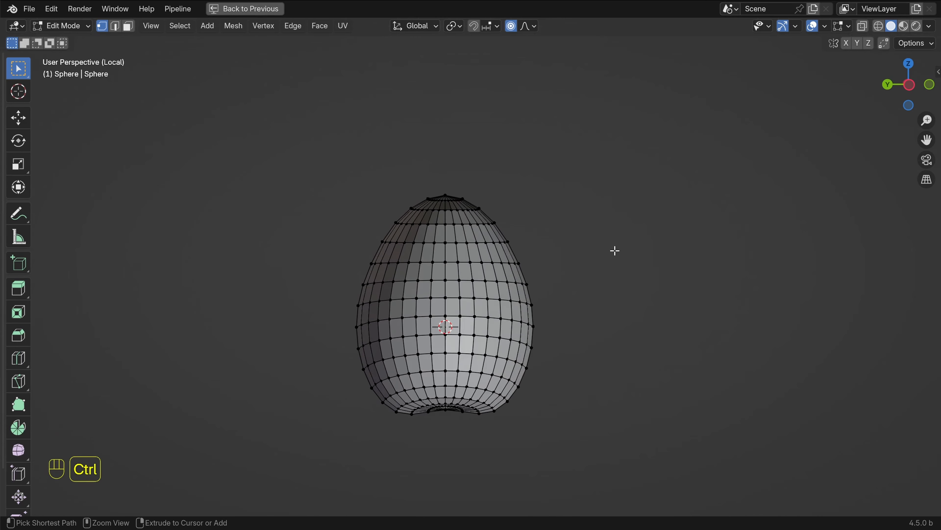
key(ctrl+KP_3)
scroll(403, 172, up, 2)
scroll(543, 191, down, 2)
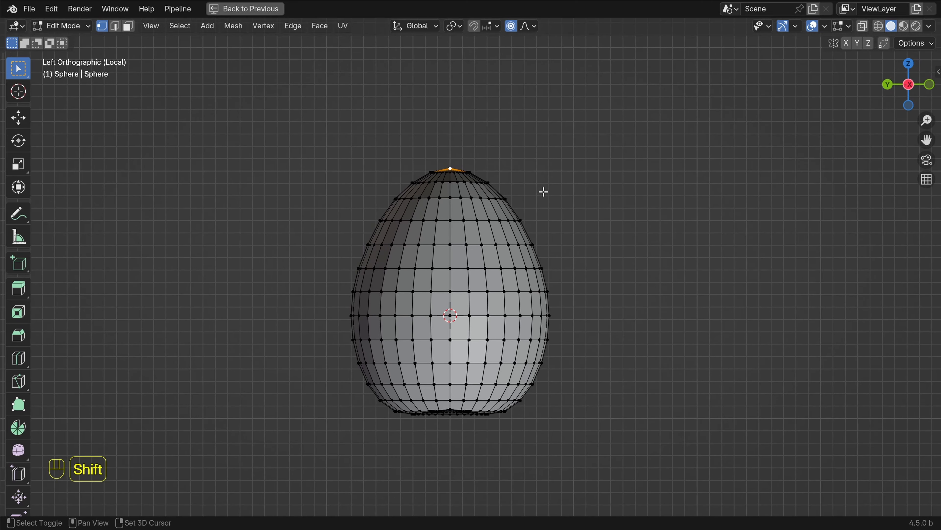
key(g)
key(z)
scroll(555, 183, down, 9)
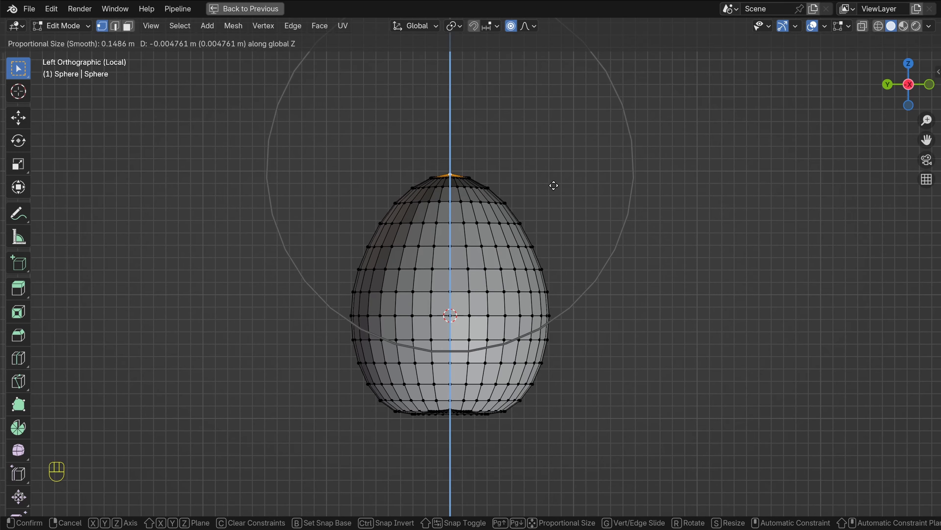
click(588, 283)
key(alt+a)
Scale the horizontal loop just above the egg's middle to about 0.96 along Y with a proportional size of 0.10 m
middle_drag(588, 284, 464, 303)
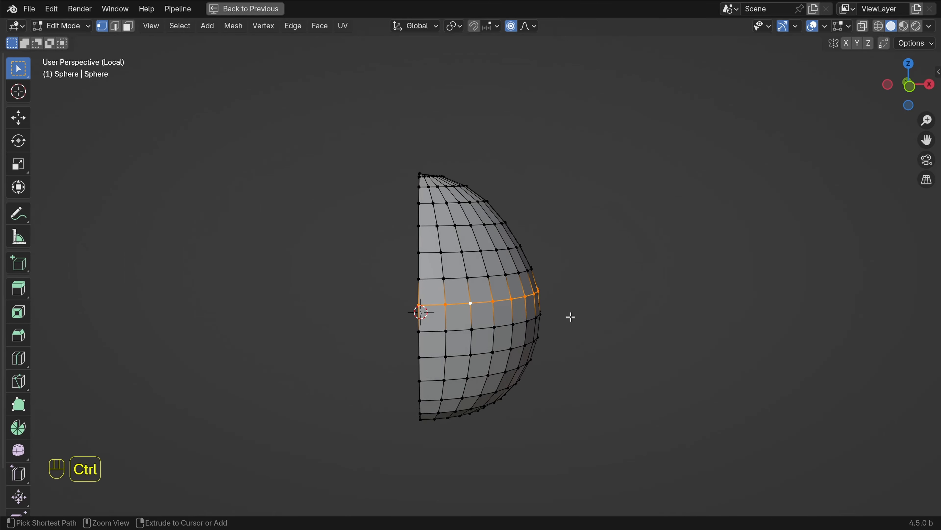
key(ctrl+KP_3)
key(s)
key(y)
scroll(632, 295, up, 6)
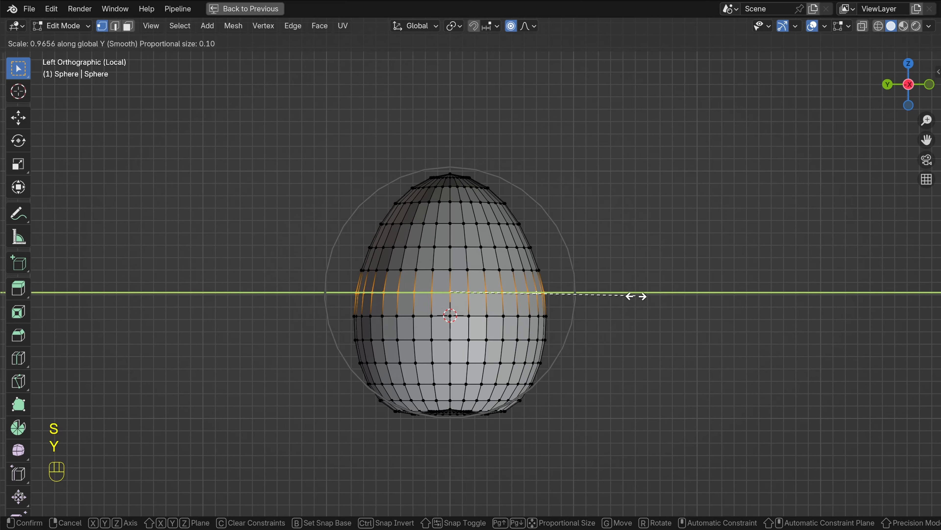
click(634, 295)
key(alt+a)
Raise the top pole vertex slightly along Z with a proportional size of about 0.10 m
middle_drag(645, 299, 445, 273)
key(ctrl+KP_3)
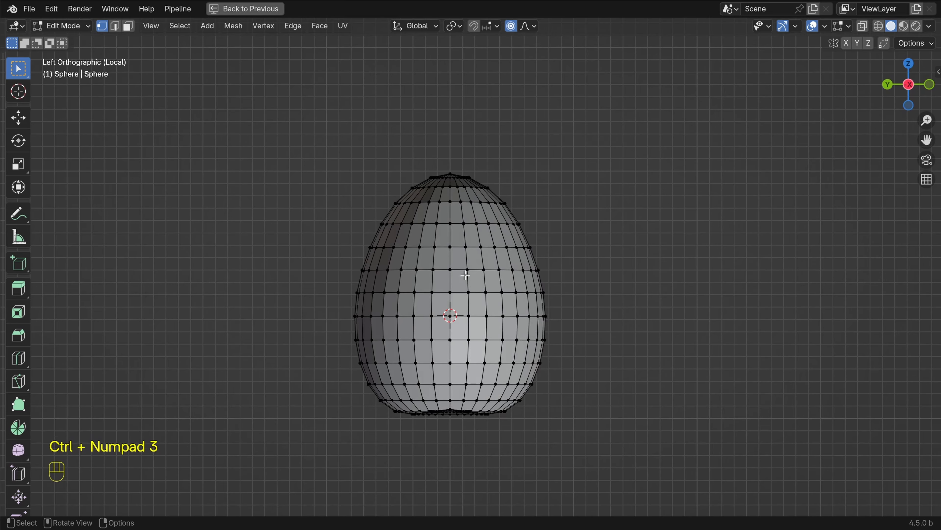
shift+middle_drag(510, 183, 499, 187)
key(g)
key(z)
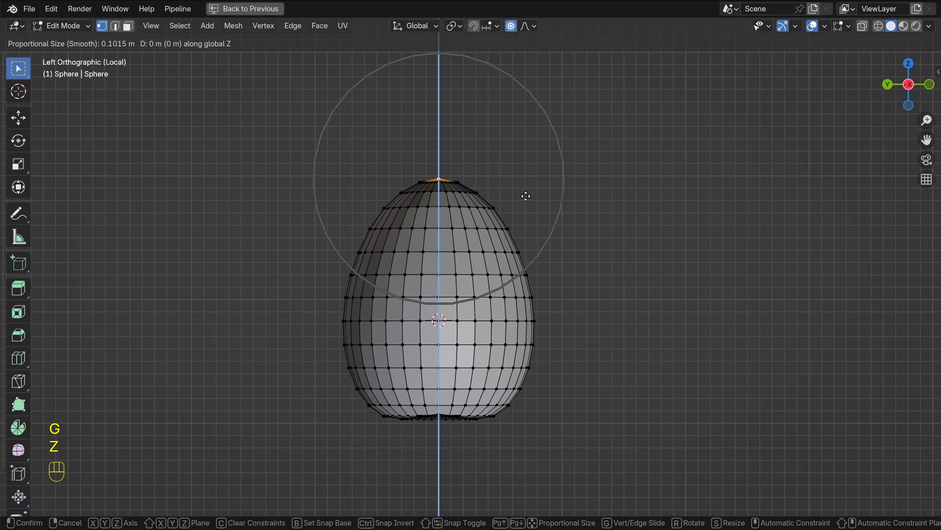
click(525, 189)
key(alt+a)
Select the outermost vertices of the half egg's bulging back in the front view
mouse_move(601, 236)
middle_down()
mouse_move(393, 334)
mouse_move(450, 274)
mouse_move(616, 248)
mouse_move(584, 239)
middle_up()
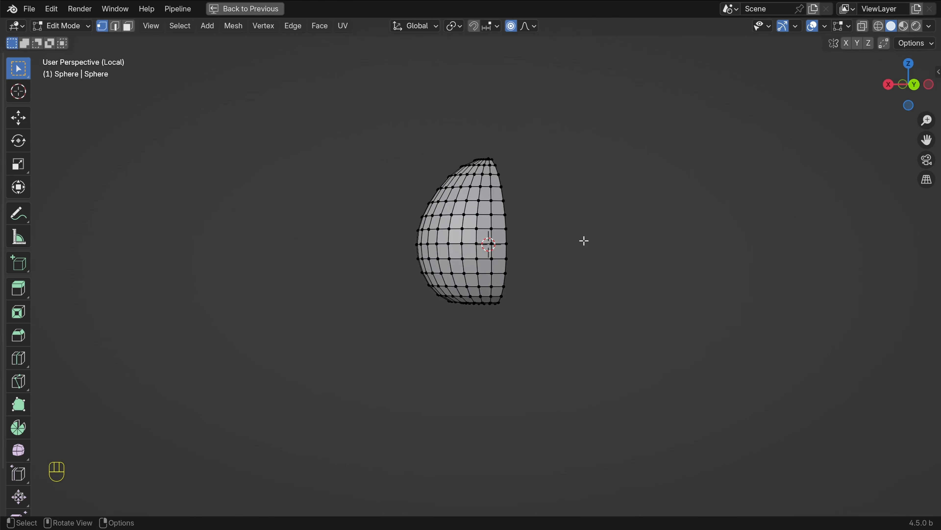
key(ctrl+KP_3)
key(KP_1)
scroll(584, 241, up, 3)
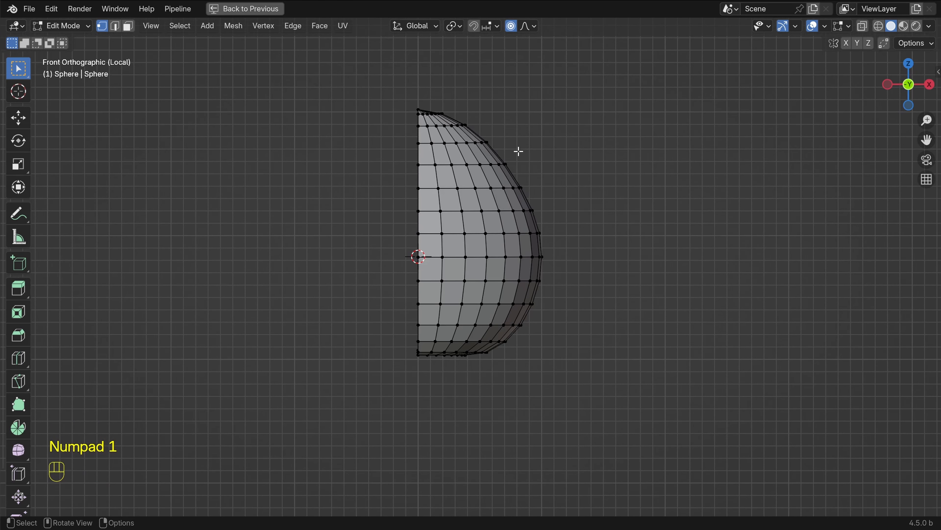
drag(518, 151, 608, 330)
key(g)
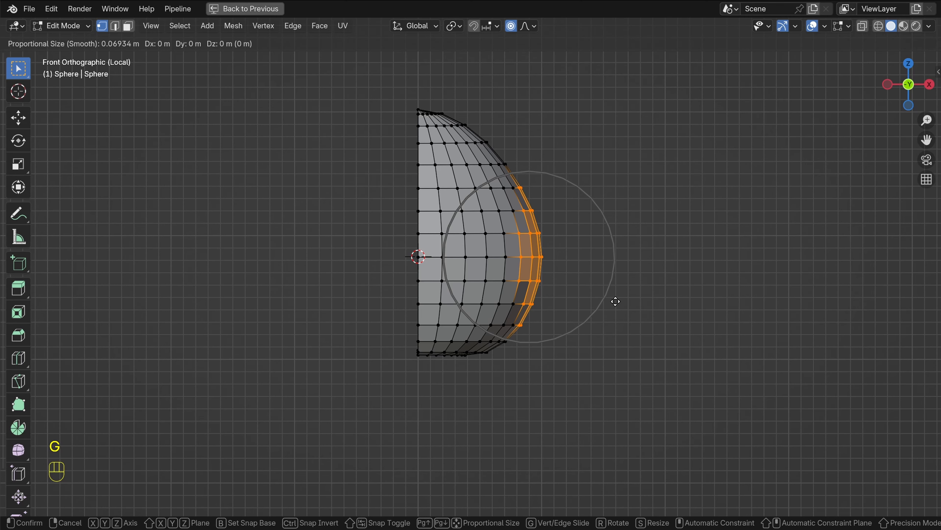
key(y)
key(x)
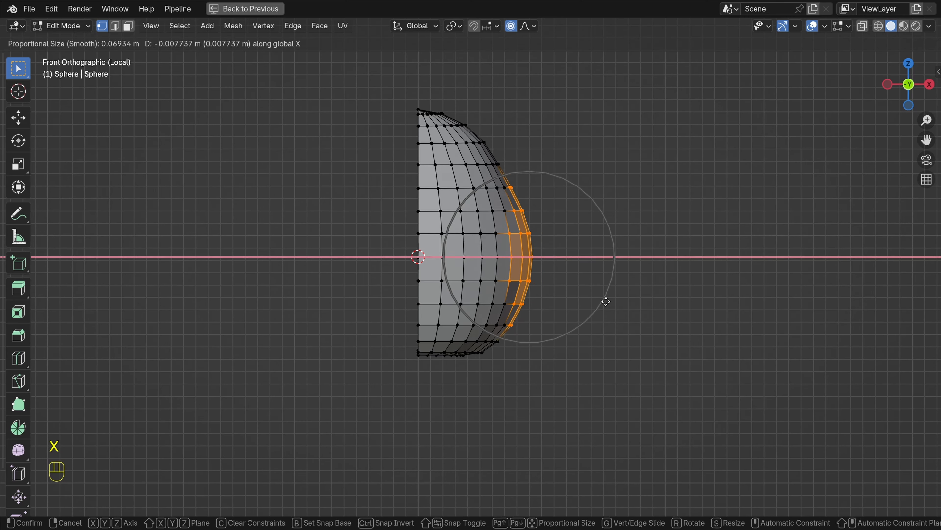
scroll(606, 301, down, 4)
right_click(605, 300)
Move the selected bulge vertices about 0.005 m inward along X with a proportional size of about 0.069 m
key(g)
key(y)
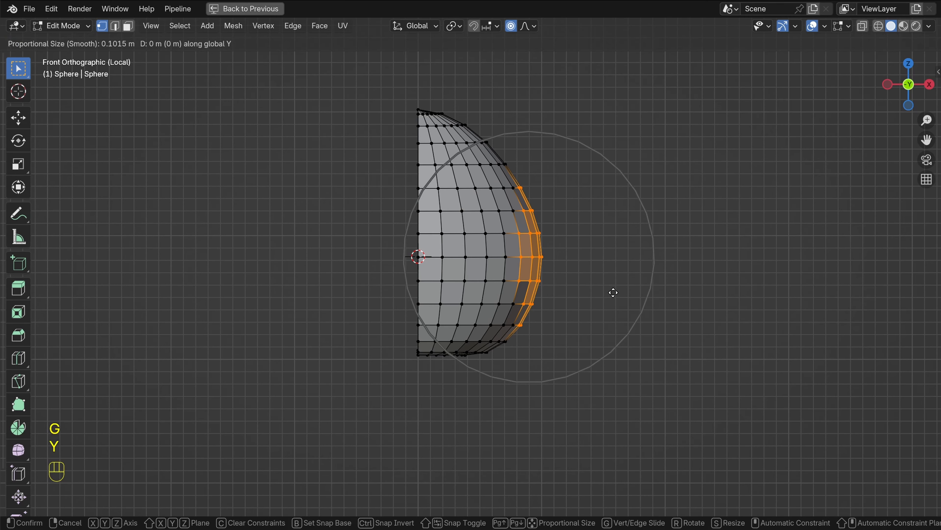
key(x)
scroll(612, 294, up, 4)
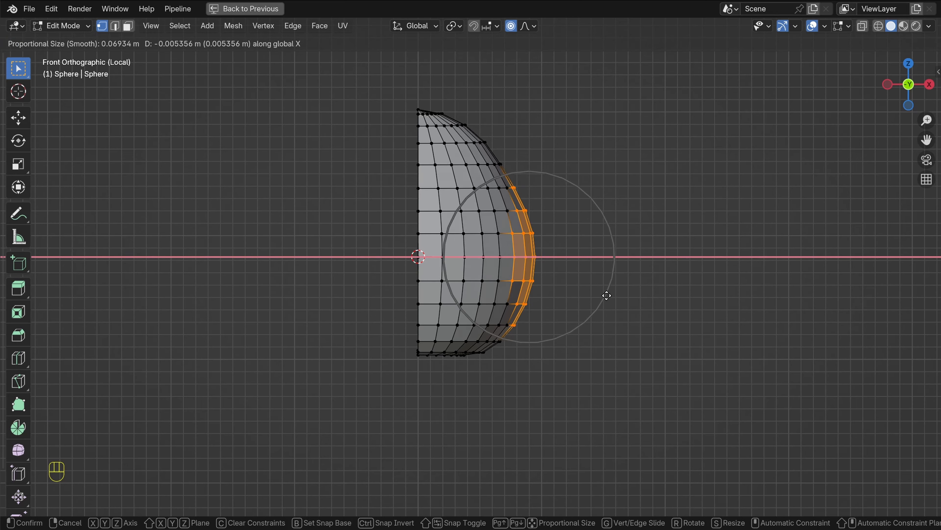
click(606, 296)
key(alt+a)
Examine the half egg's shape in Object Mode and return to Edit Mode
key(Tab)
key(a)
key(alt+a)
middle_drag(606, 245, 584, 258)
key(Tab)
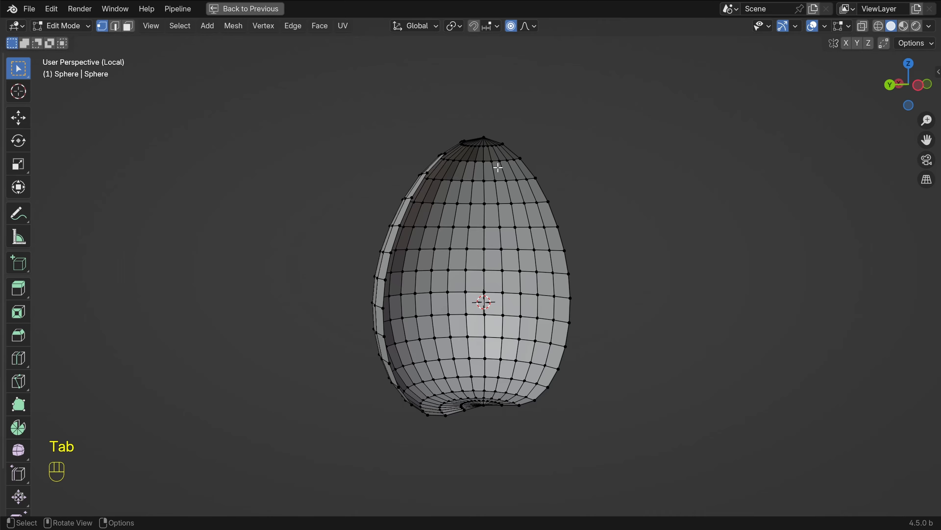
Select the edge loop around the egg's open cut side in edge mode with proportional editing off
middle_drag(498, 168, 577, 201)
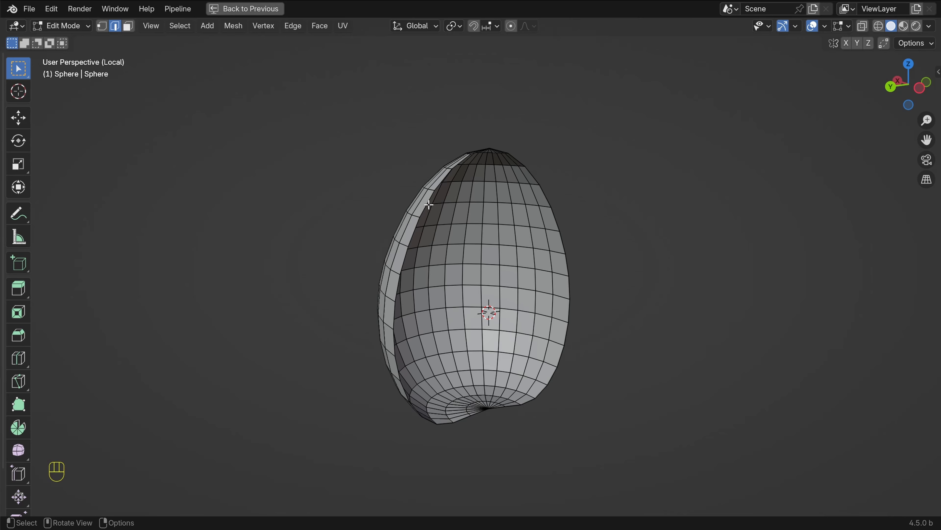
middle_drag(519, 248, 426, 230)
scroll(393, 195, up, 5)
middle_drag(393, 195, 575, 337)
scroll(536, 298, down, 4)
scroll(406, 245, up, 1)
Extrude the open rim in place and scale the new edge loop inward to about 0.77
key(e)
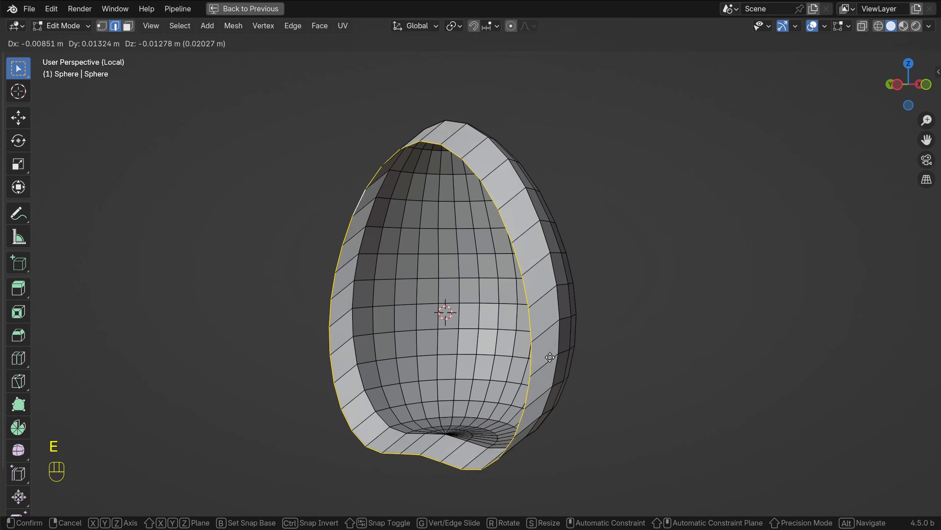
right_click(567, 347)
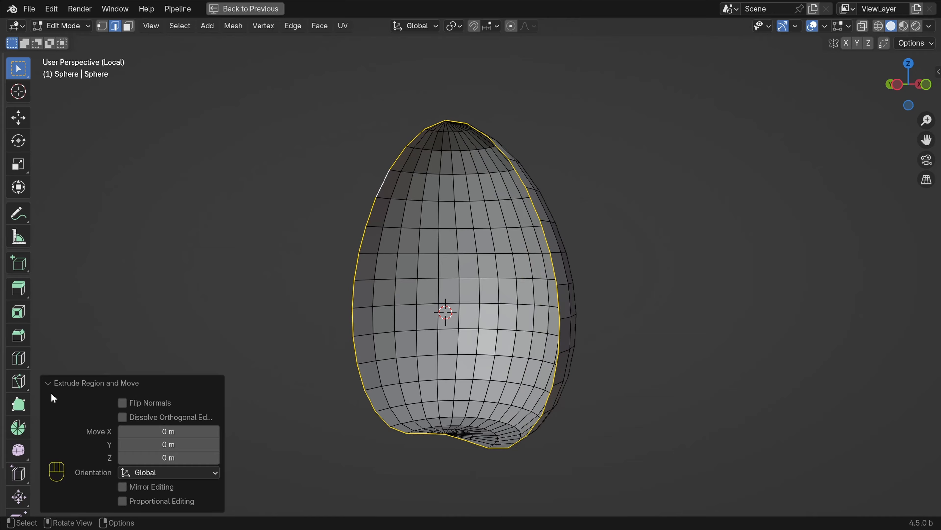
click(51, 385)
key(s)
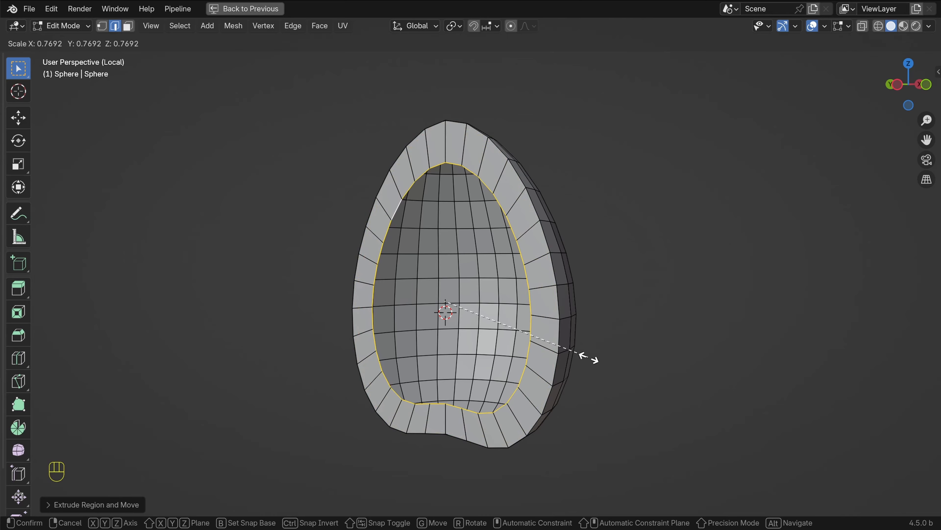
click(589, 357)
Search the add-on preferences for "loo" to check whether the LoopTools add-on is enabled
middle_drag(588, 358, 514, 356)
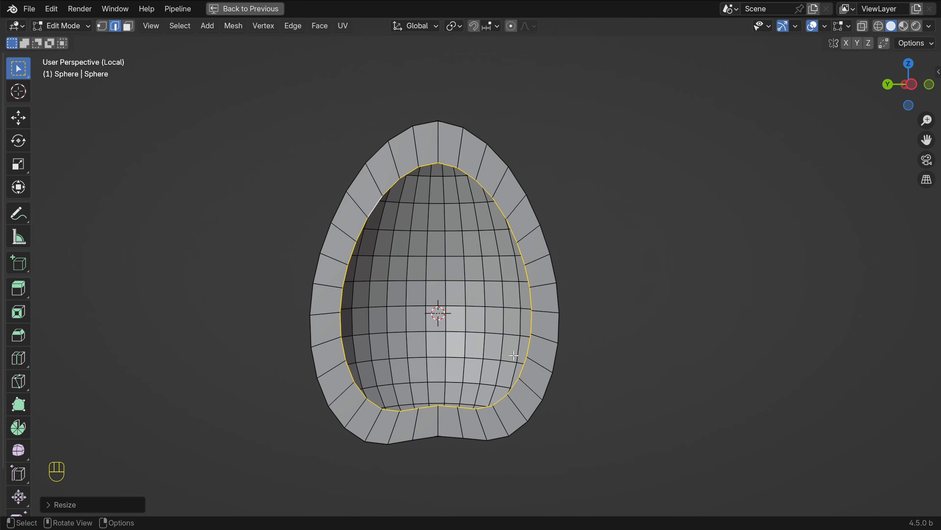
click(50, 9)
click(85, 177)
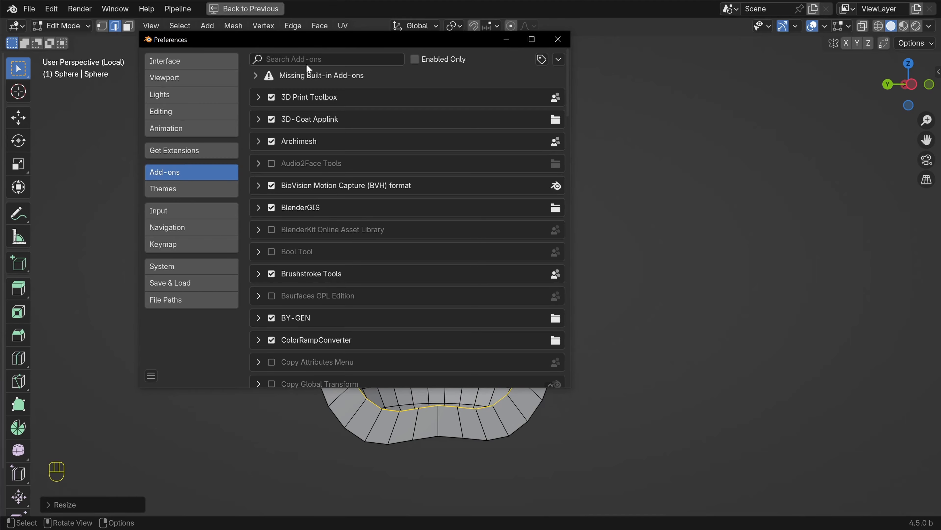
click(308, 61)
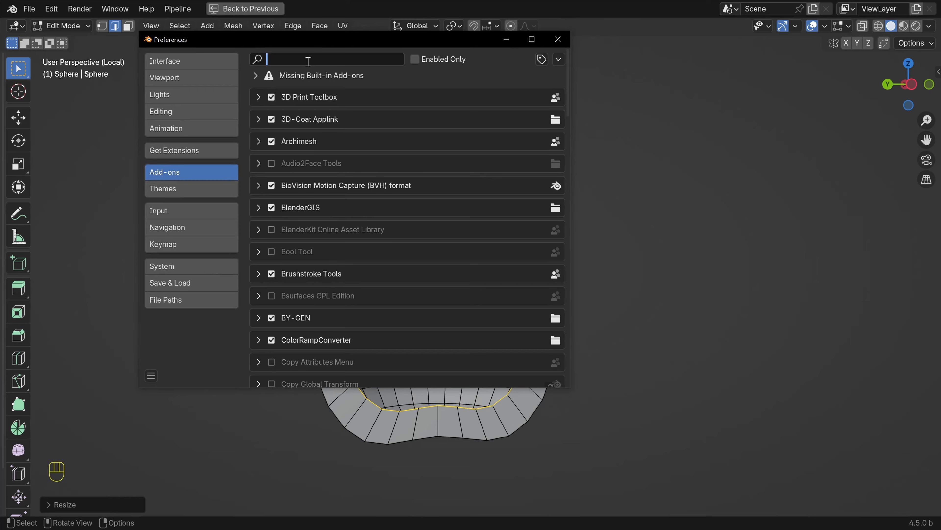
text(loo)
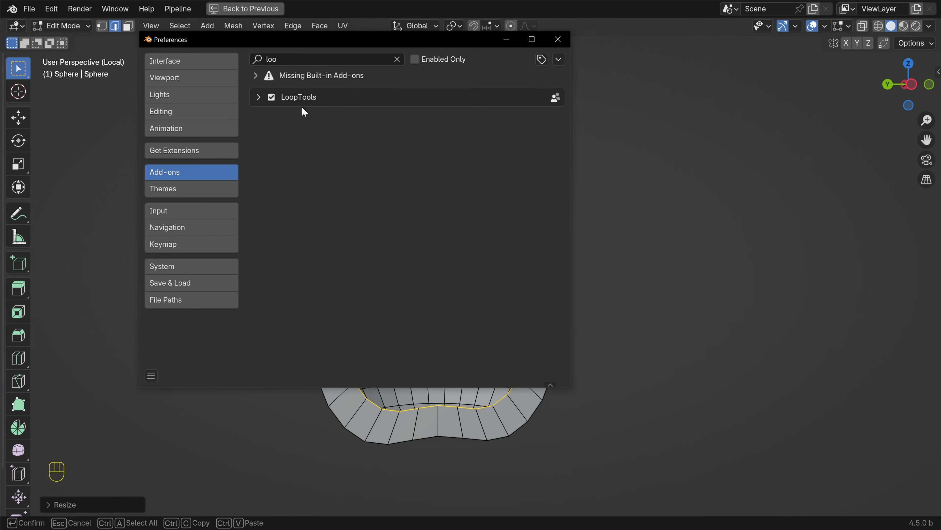
click(554, 45)
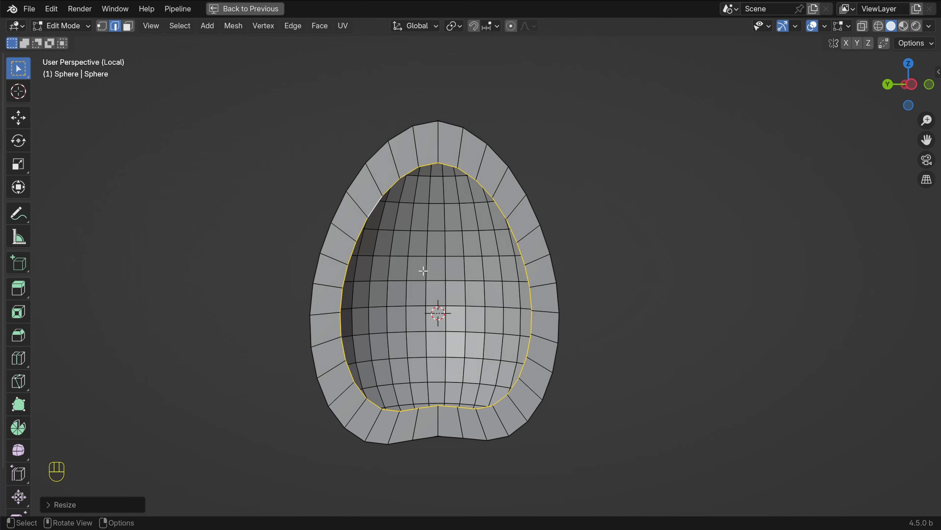
Reshape the inner rim loop into a circle with LoopTools Circle
right_click(427, 182)
mouse_move(396, 102)
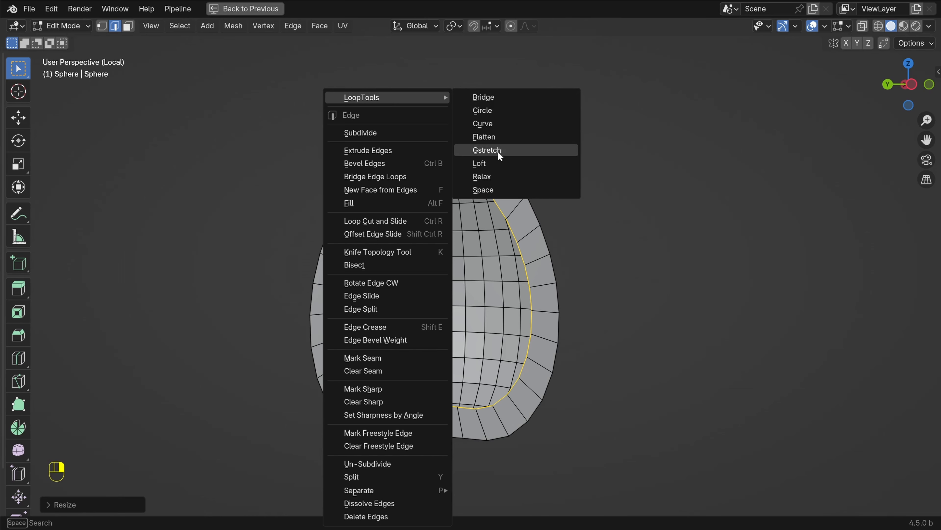
click(484, 111)
scroll(498, 246, down, 2)
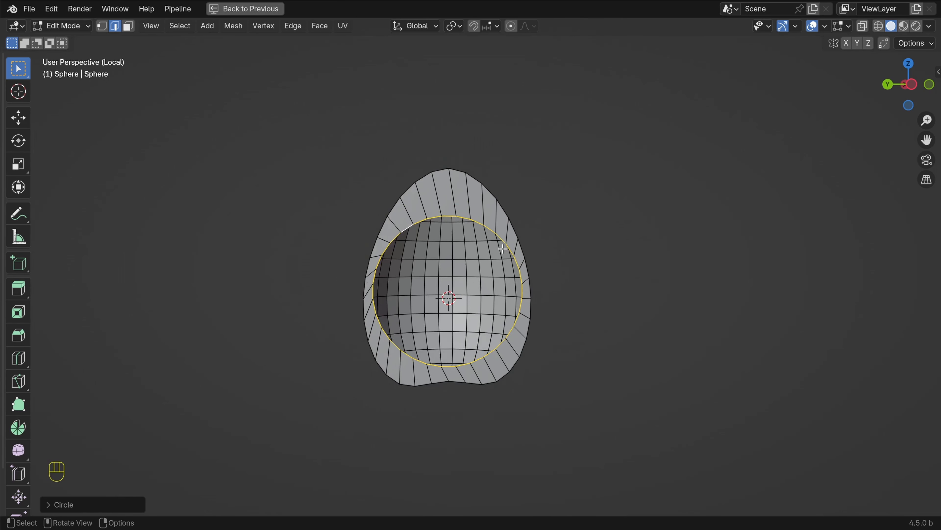
mouse_move(498, 246)
middle_down()
mouse_move(577, 266)
mouse_move(505, 256)
middle_up()
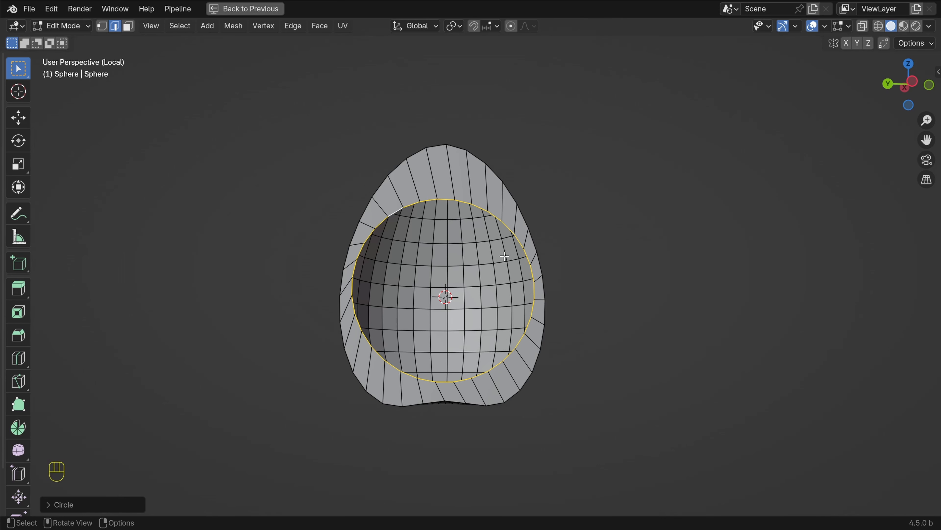
Scale the circular yolk edge loop down to about 0.84 in the left view
key(KP_1)
key(ctrl+KP_3)
scroll(505, 256, up, 2)
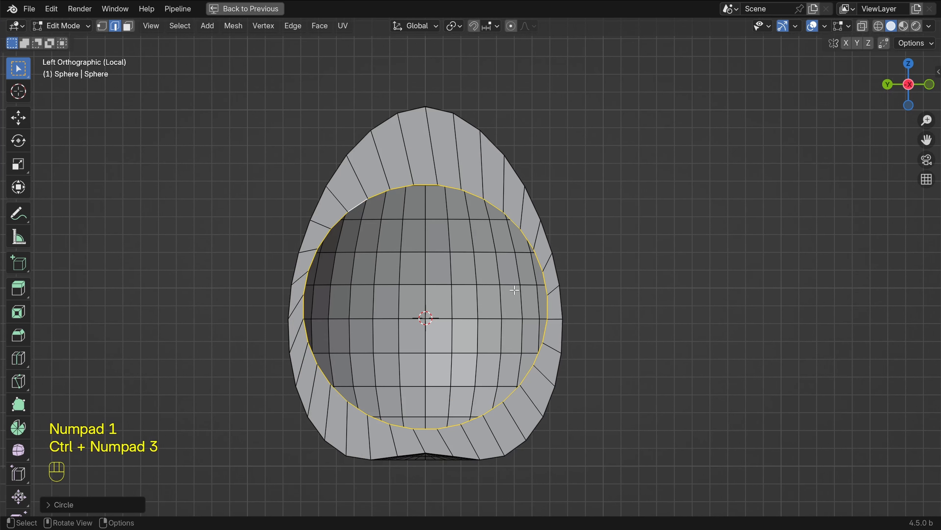
shift+middle_drag(573, 259, 572, 236)
key(s)
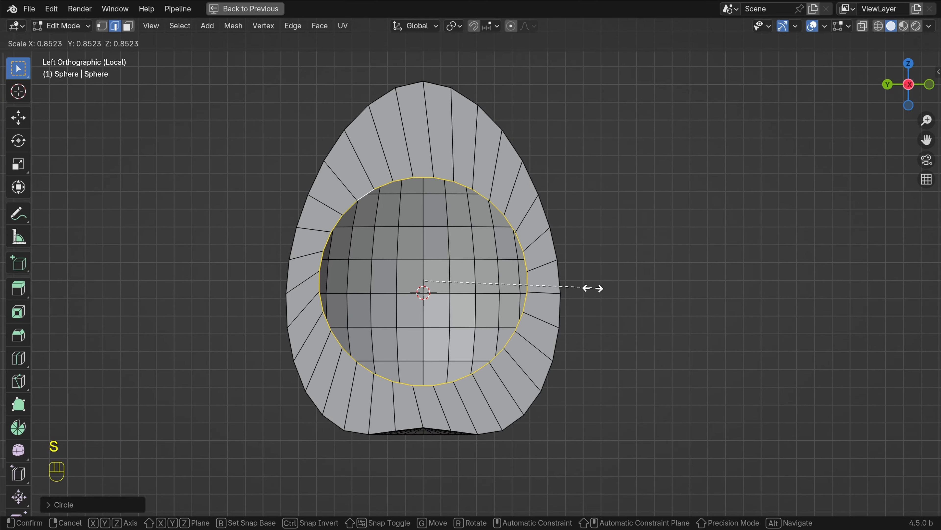
click(590, 288)
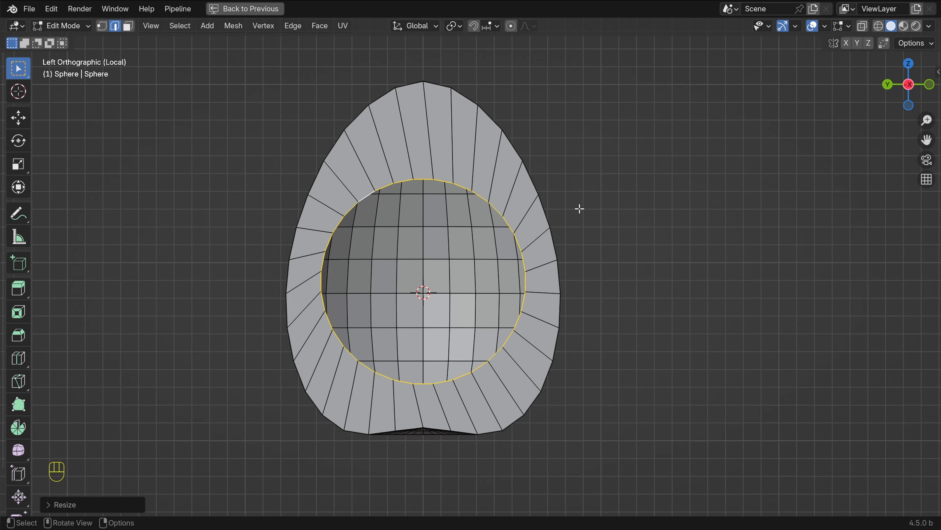
Lower the circular yolk edge loop by about 0.012 m along Z and fine-tune its scale
key(g)
key(z)
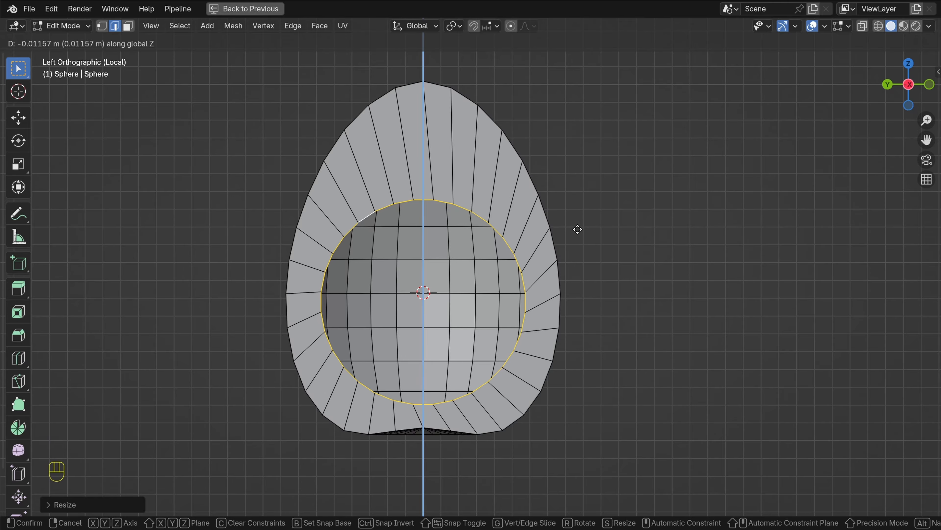
click(578, 229)
key(s)
click(610, 322)
key(alt+a)
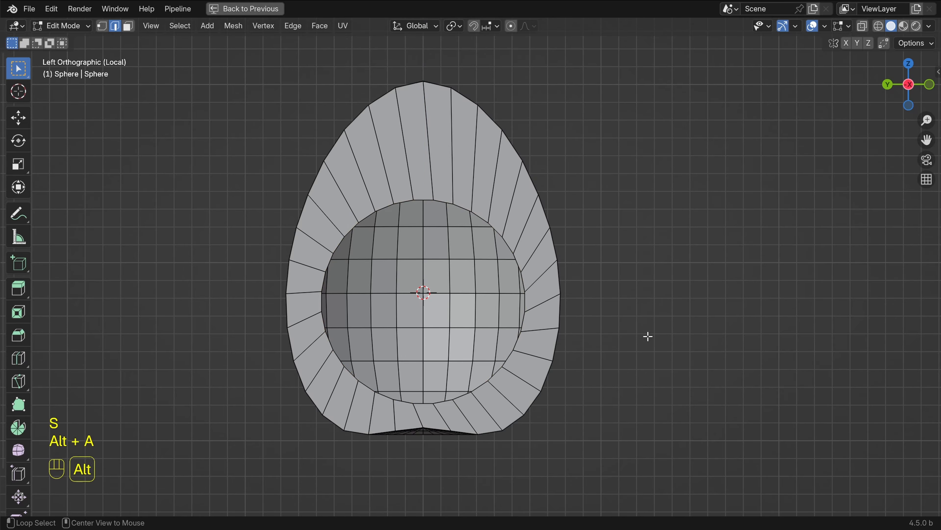
Bevel the outer rim edge loop of the egg's cut face with one segment and an offset of about 0.0031 m
middle_drag(573, 320, 485, 320)
shift+middle_drag(490, 269, 429, 301)
scroll(490, 290, up, 4)
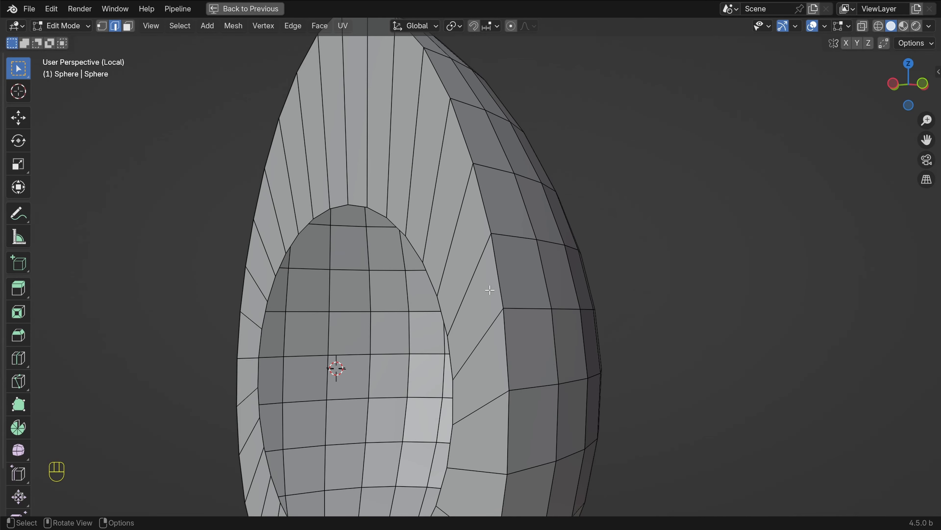
scroll(493, 195, down, 2)
middle_drag(438, 223, 444, 202)
scroll(460, 239, up, 2)
scroll(458, 241, down, 5)
scroll(482, 215, up, 2)
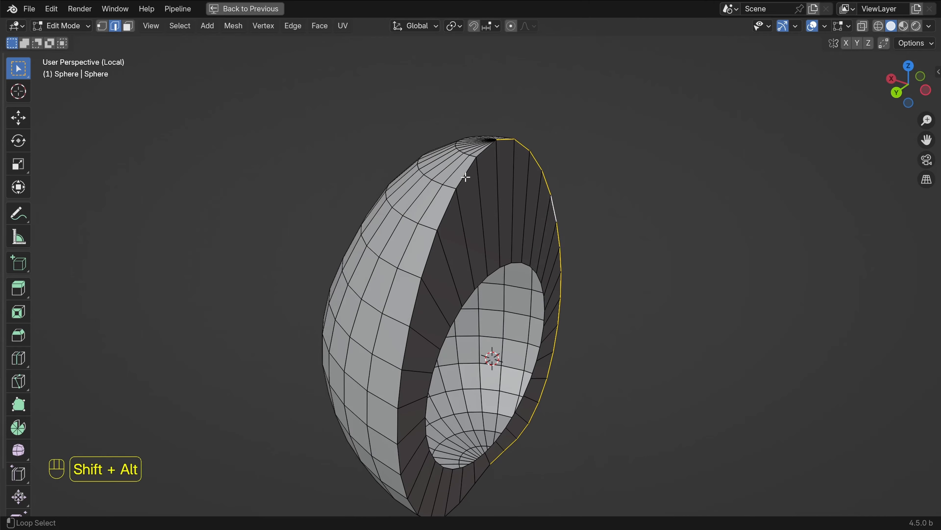
middle_drag(506, 288, 356, 219)
scroll(406, 242, up, 3)
shift+middle_drag(456, 208, 434, 214)
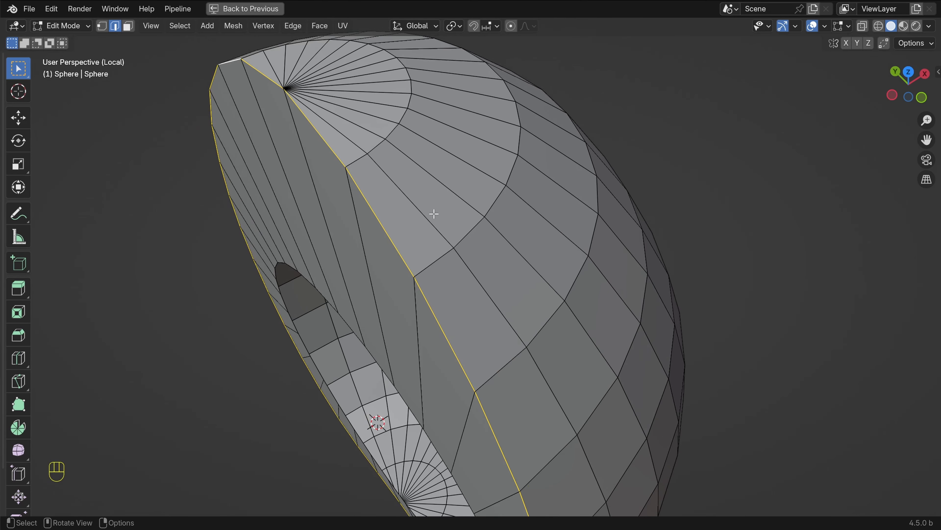
key(ctrl+b)
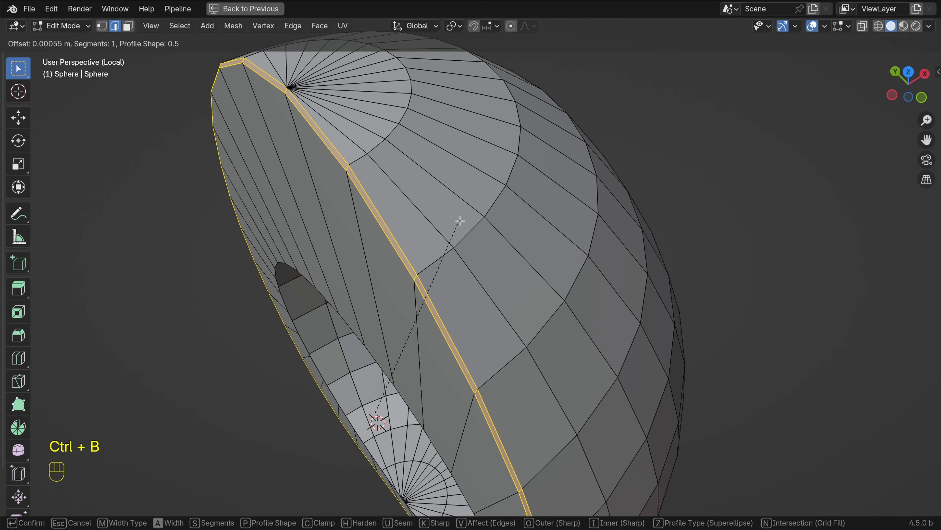
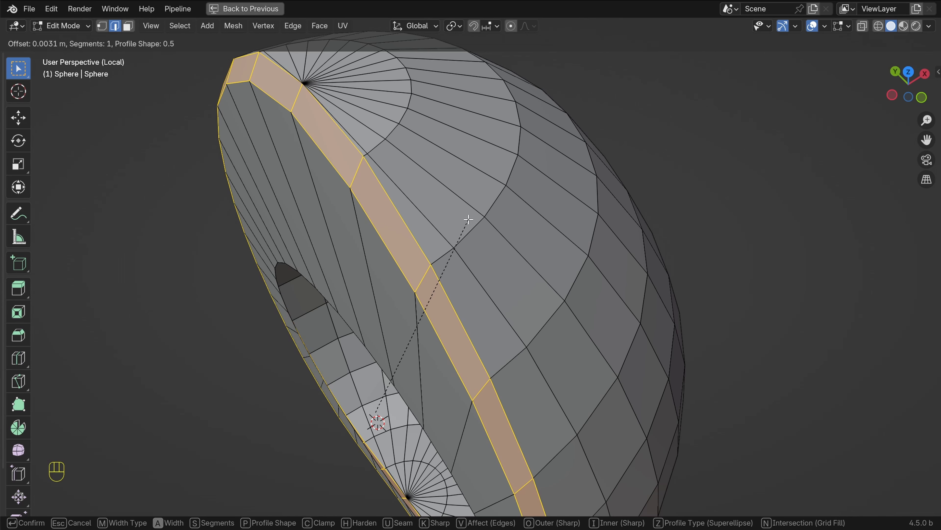
click(469, 220)
middle_drag(497, 209, 507, 251)
key(alt+a)
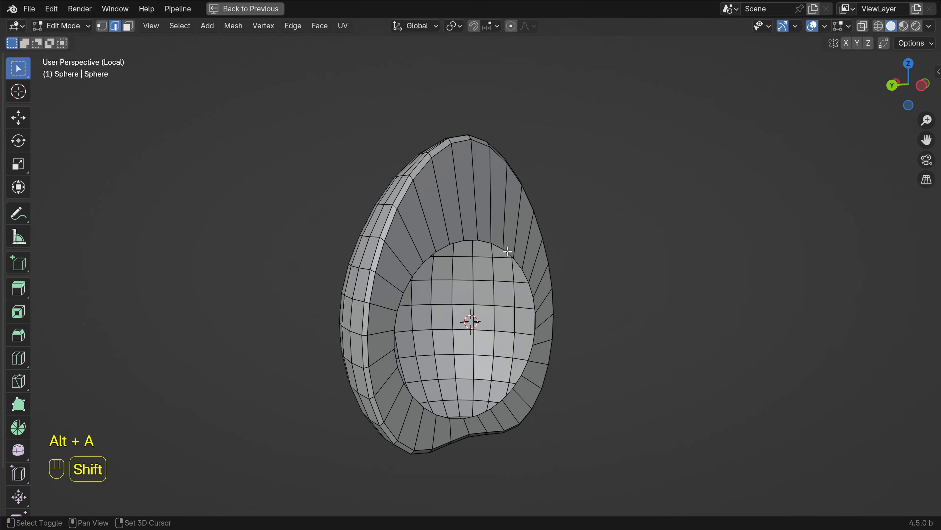
Apply smooth shading to the egg half in Object Mode
key(Tab)
right_click(476, 205)
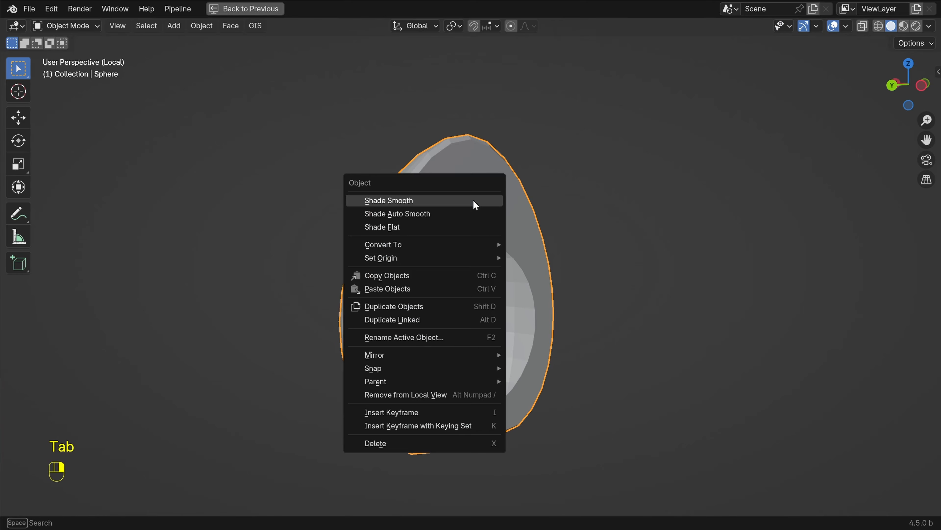
click(476, 204)
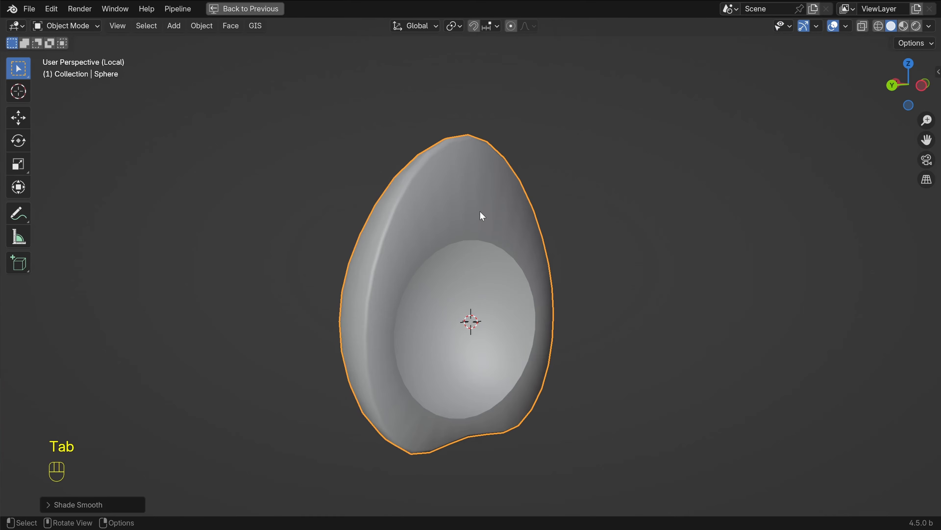
middle_drag(480, 211, 465, 224)
Add a Subdivision Surface modifier to the egg half
key(ctrl+space)
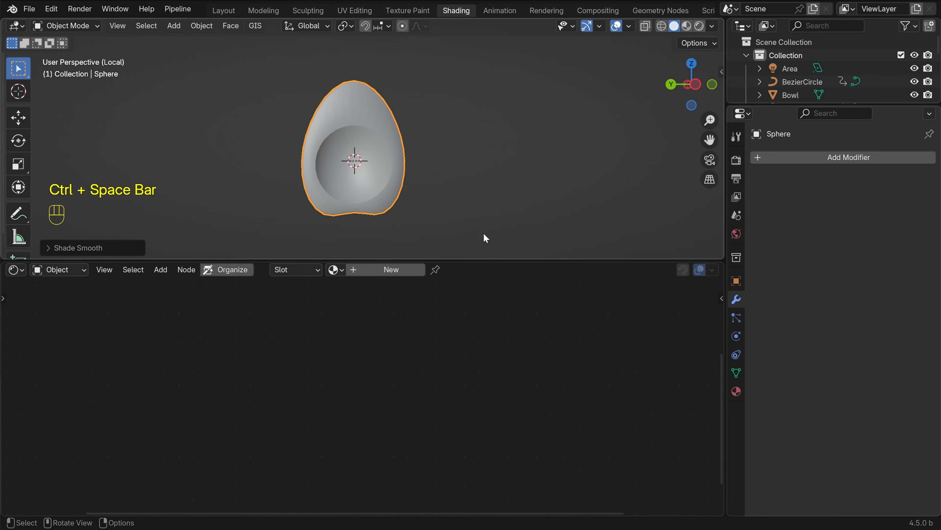
click(841, 163)
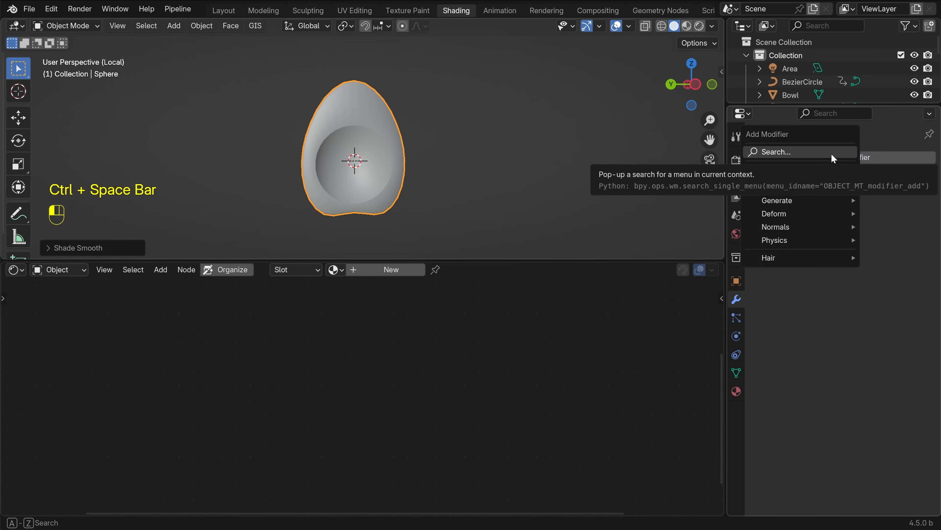
mouse_move(797, 201)
click(697, 375)
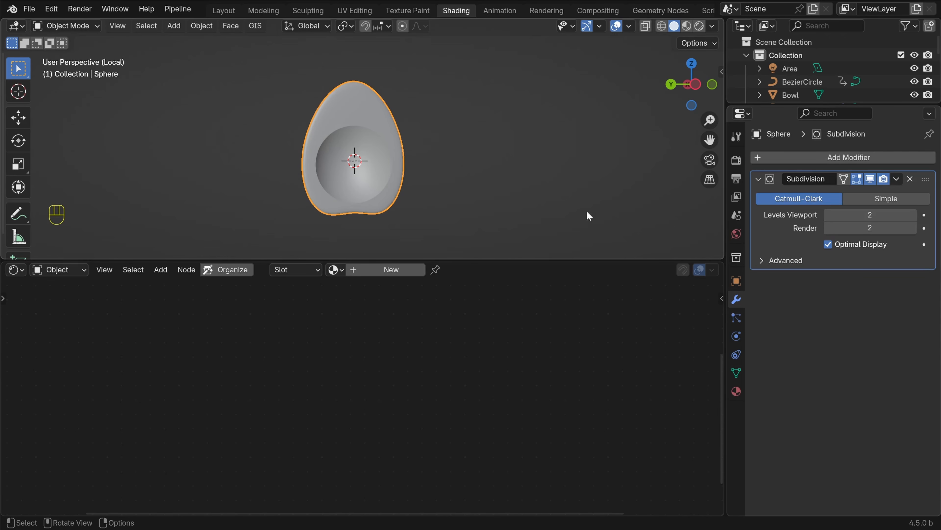
key(alt+a)
middle_drag(434, 158, 418, 111)
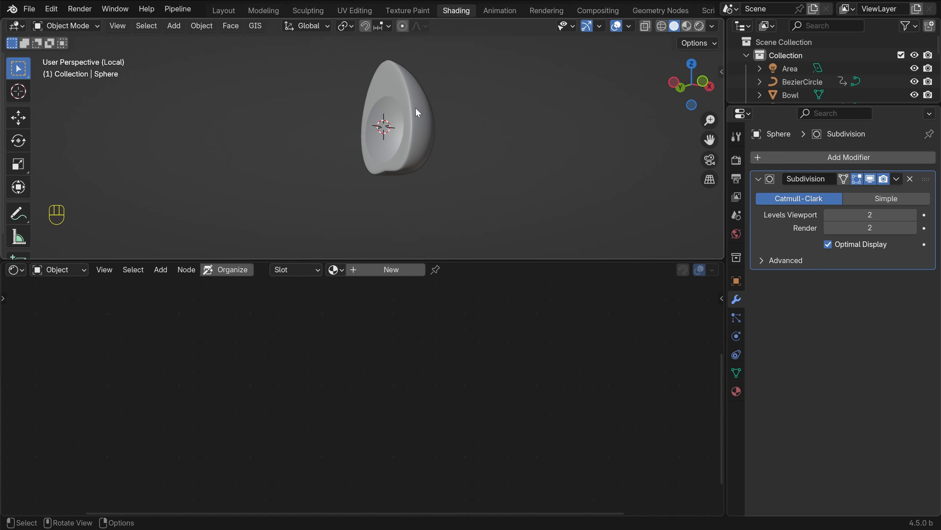
Snap the 3D cursor to the centre of the egg's circular yolk edge loop
key(ctrl+space)
scroll(531, 229, up, 6)
shift+middle_drag(659, 212, 500, 185)
scroll(463, 230, down, 3)
shift+middle_drag(483, 169, 449, 195)
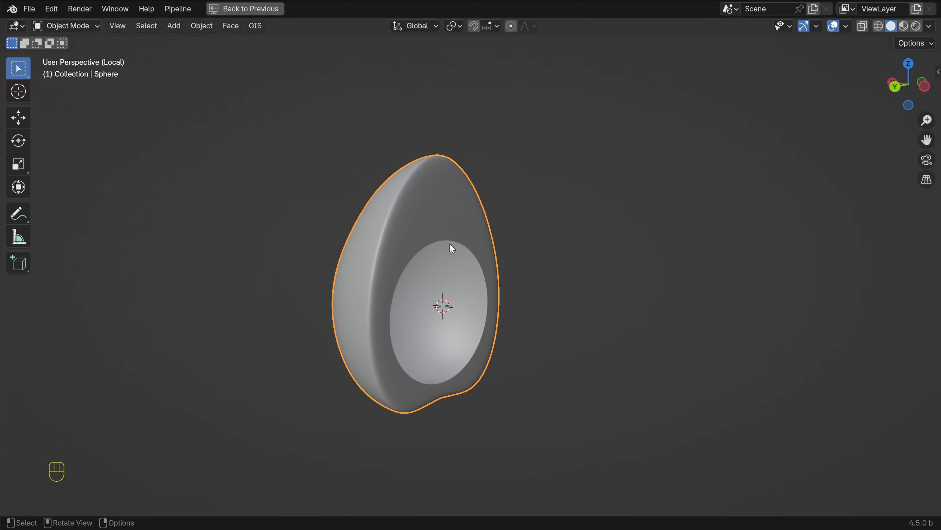
key(Tab)
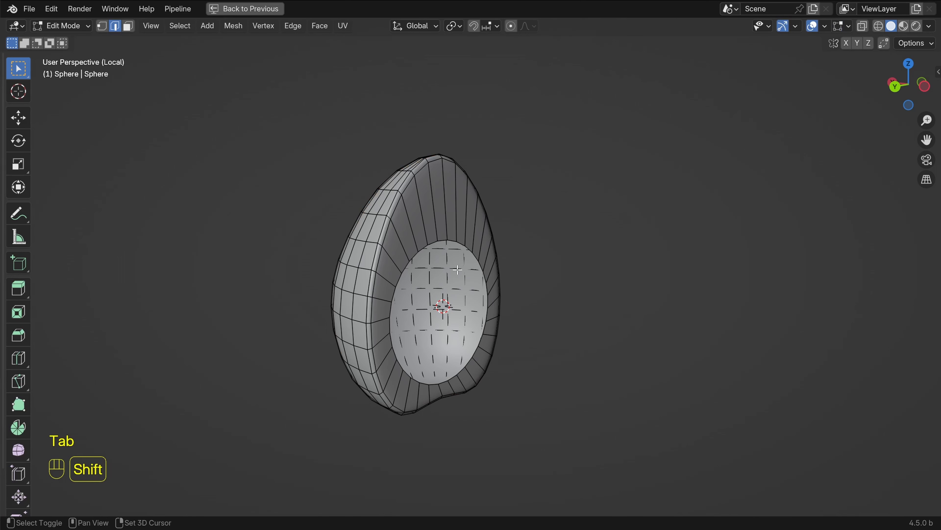
scroll(458, 270, up, 5)
scroll(400, 180, down, 4)
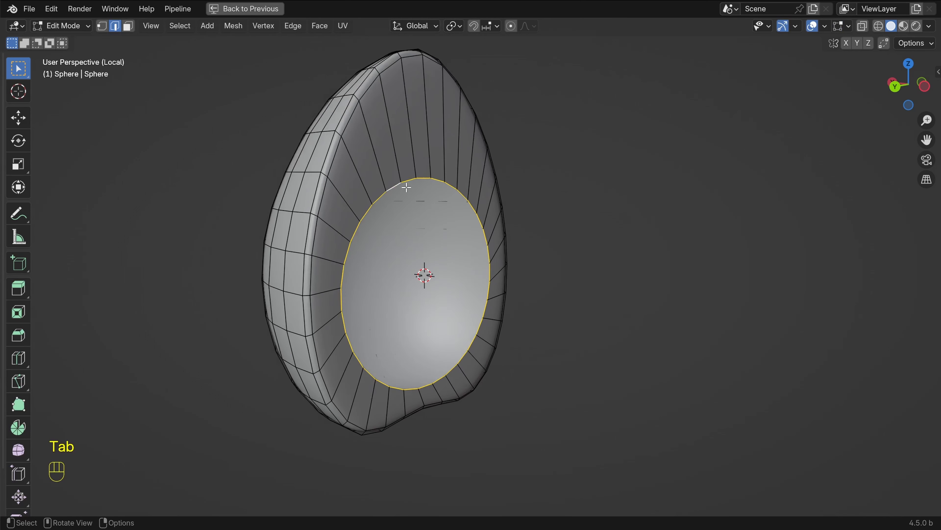
mouse_move(459, 235)
middle_down()
mouse_move(394, 190)
mouse_move(455, 233)
middle_up()
scroll(456, 232, up, 2)
key(shift+s)
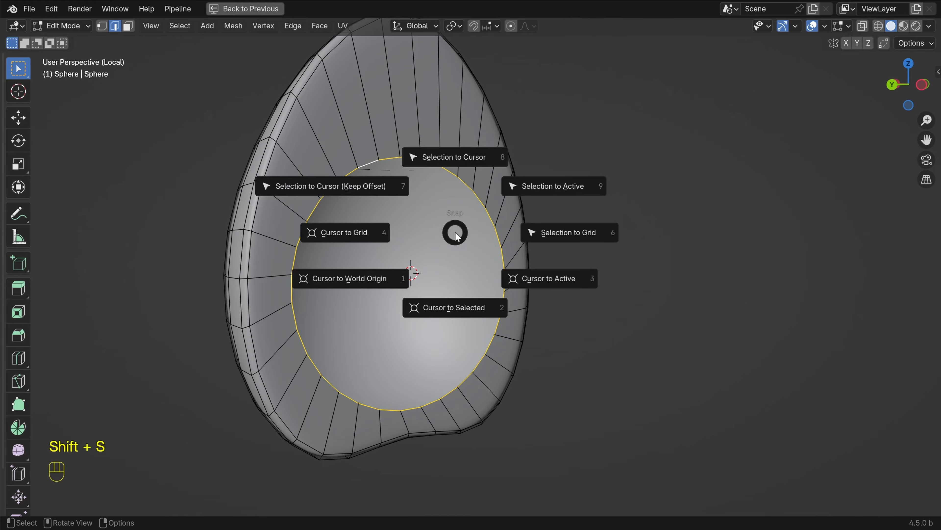
click(475, 316)
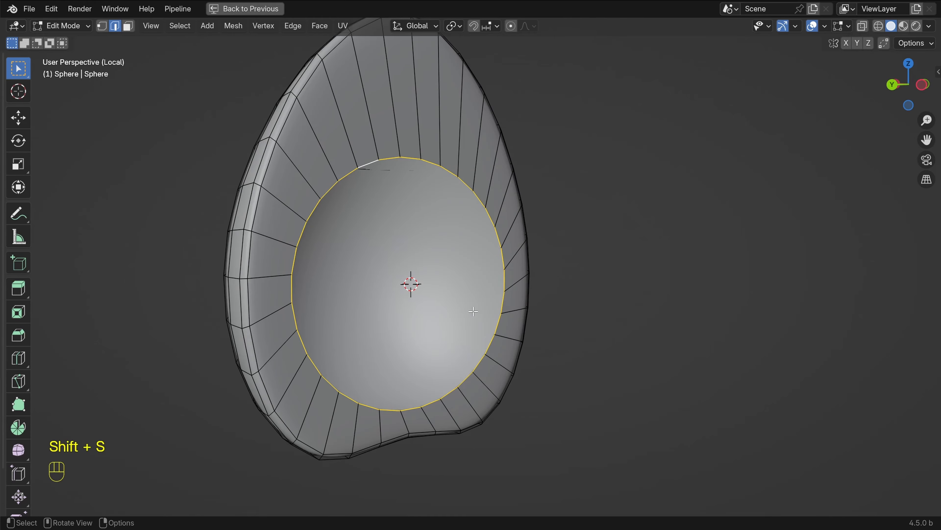
middle_drag(476, 316, 493, 190)
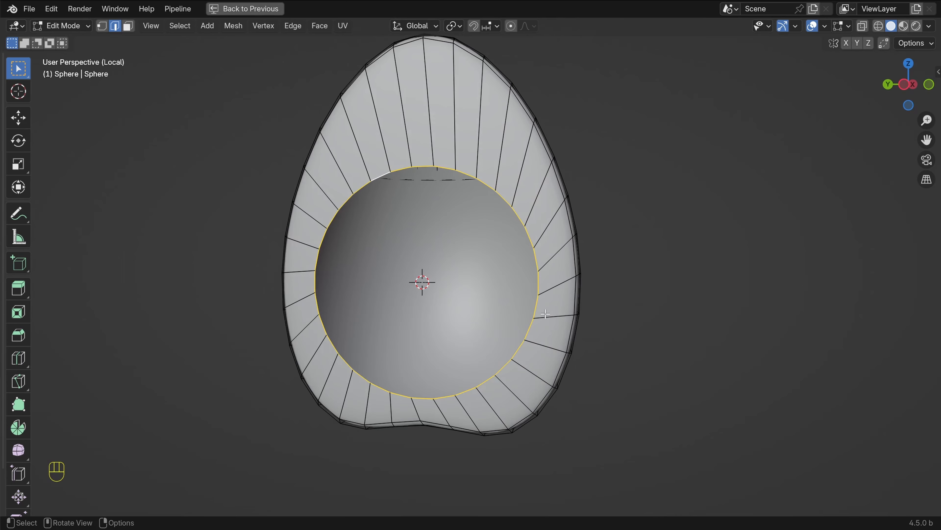
middle_drag(545, 313, 467, 225)
key(Tab)
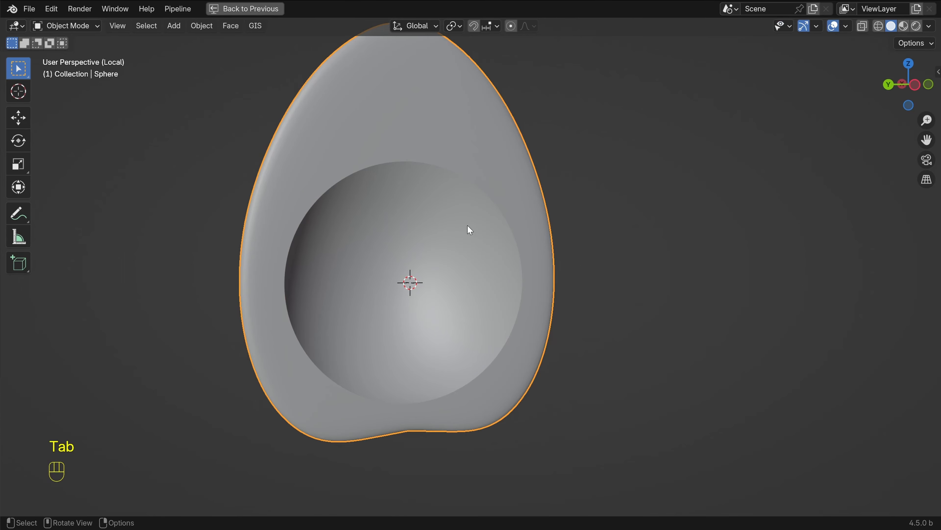
Add a UV sphere for the yolk at the 3D cursor and rotate it 90° about the Y axis
key(shift+a)
mouse_move(468, 225)
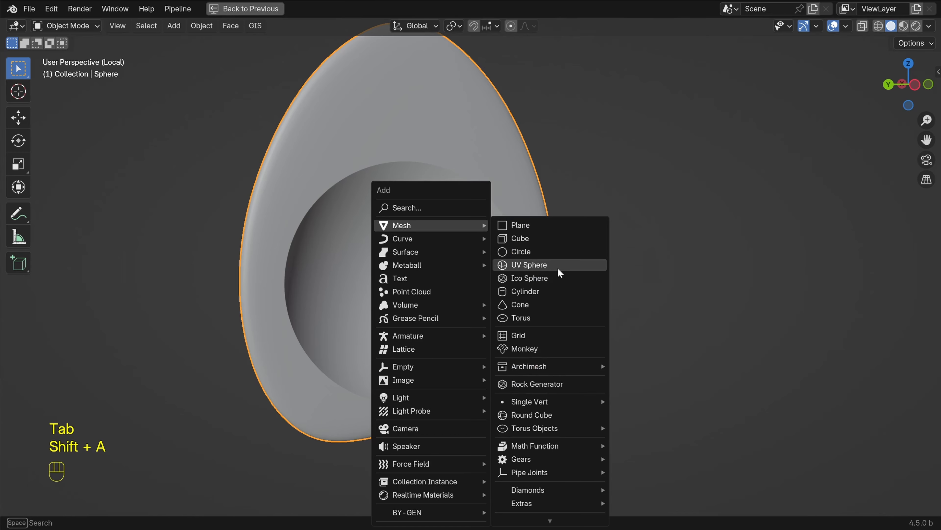
click(547, 264)
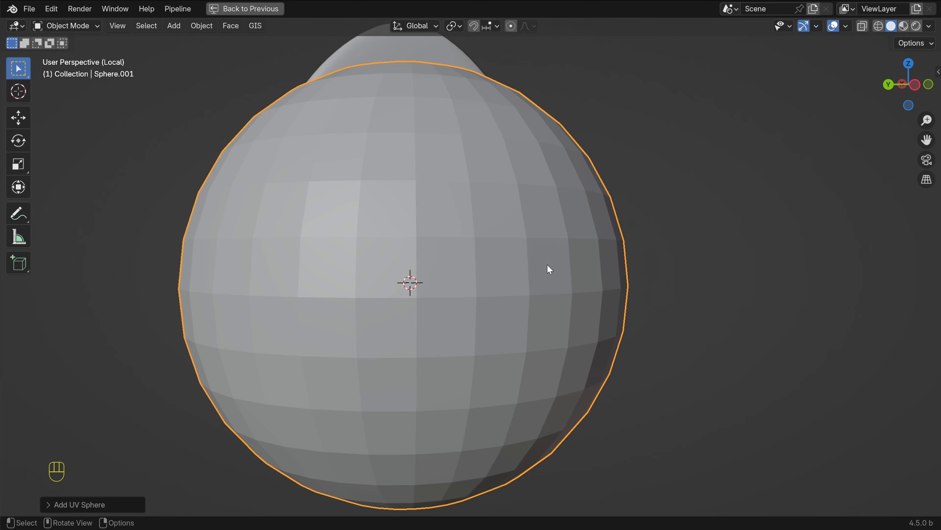
scroll(479, 283, down, 5)
mouse_move(480, 284)
middle_down()
mouse_move(450, 290)
mouse_move(481, 296)
middle_up()
scroll(481, 295, up, 5)
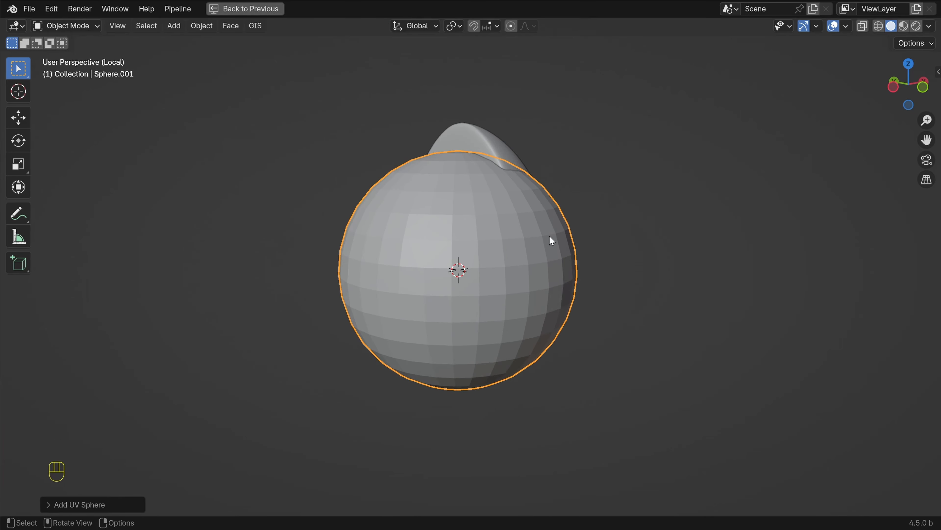
shift+middle_drag(552, 241, 563, 292)
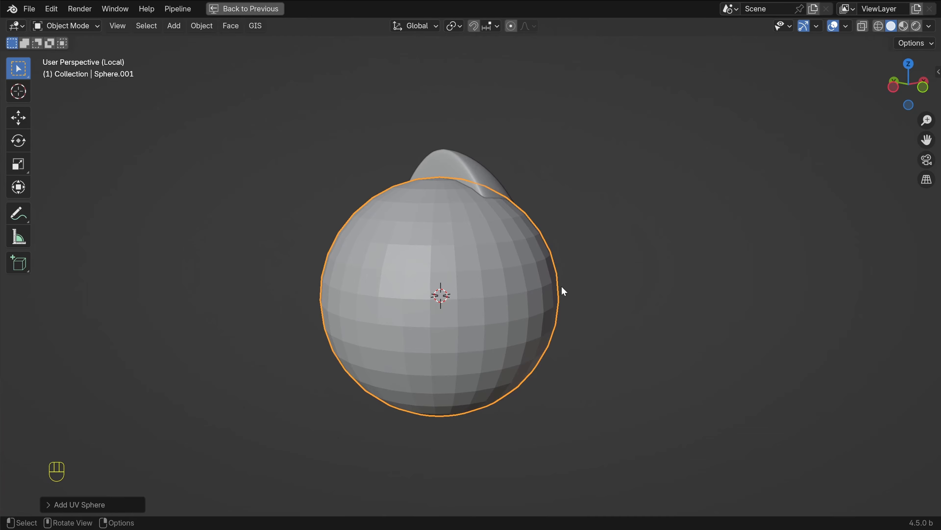
text(ry90)
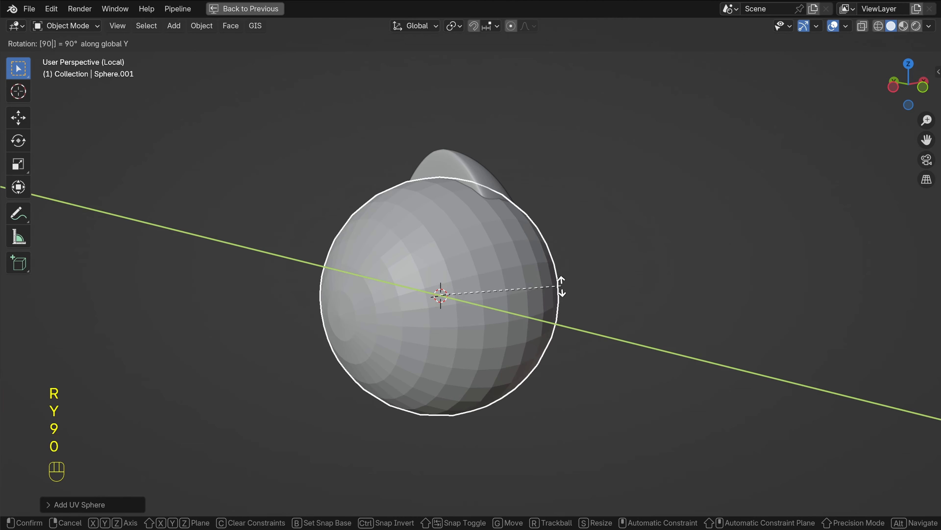
click(561, 286)
Scale the yolk sphere down to fit the round opening in the egg, with a final correction of about 0.98
middle_drag(565, 291, 581, 336)
key(s)
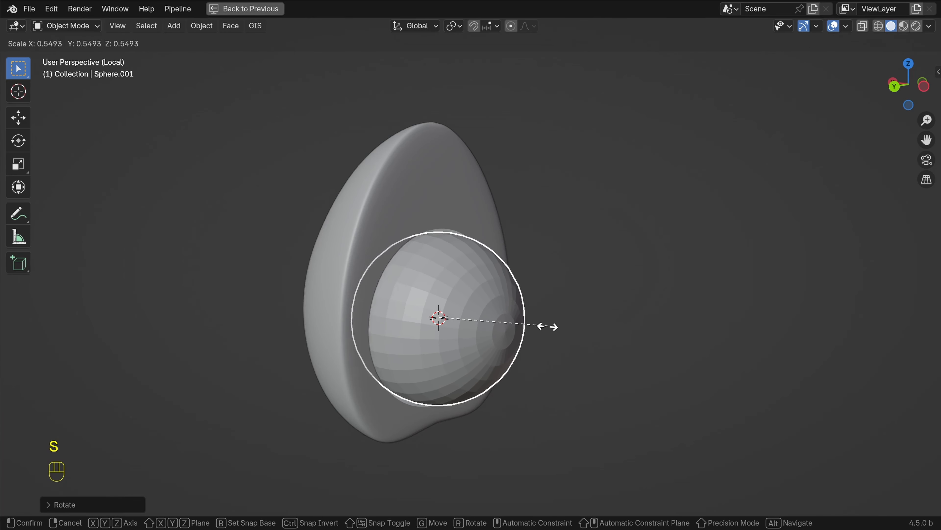
click(551, 345)
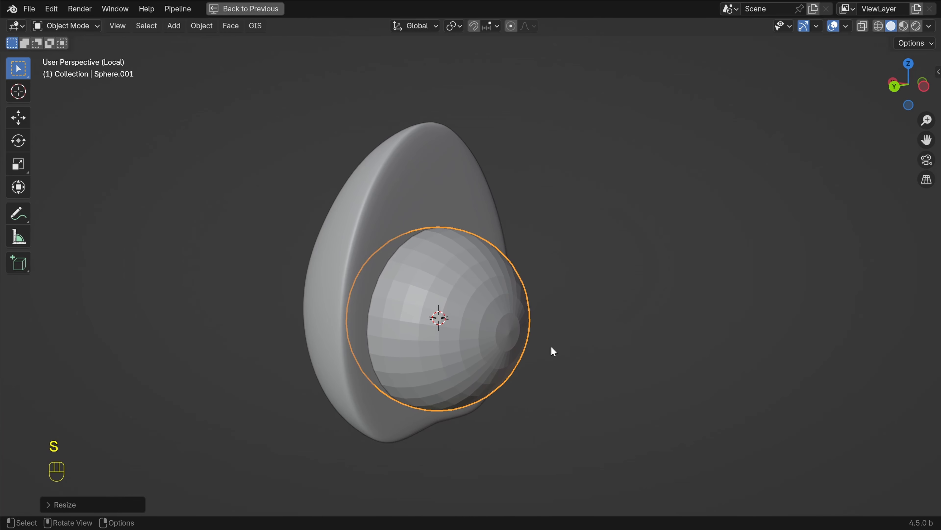
key(alt+a)
middle_drag(551, 346, 504, 353)
scroll(505, 312, up, 3)
click(505, 312)
key(shift+z)
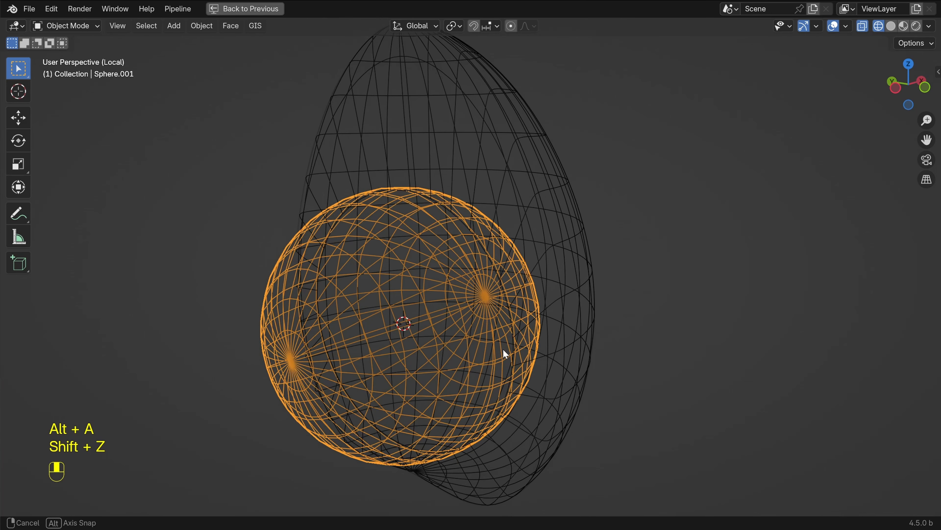
key(shift+z)
key(s)
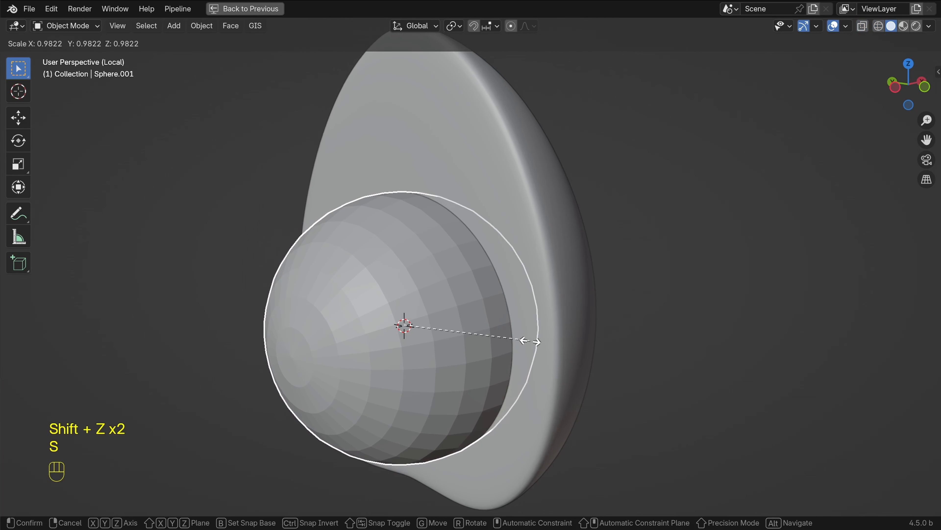
click(530, 340)
key(alt+a)
Flatten the yolk sphere's mesh along X to about a quarter of its width, working in the front wireframe view
middle_drag(559, 337, 515, 277)
click(512, 287)
key(KP_1)
key(Tab)
key(shift+z)
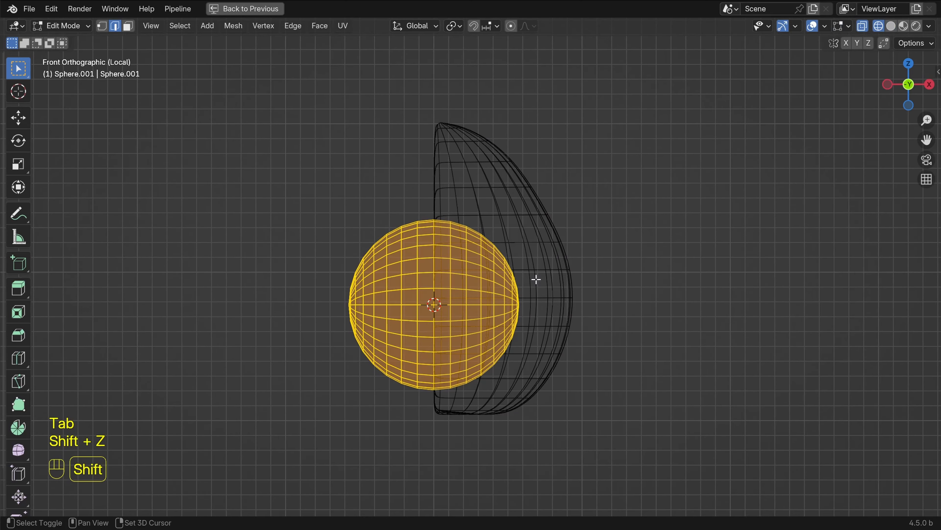
scroll(536, 279, up, 1)
key(s)
key(x)
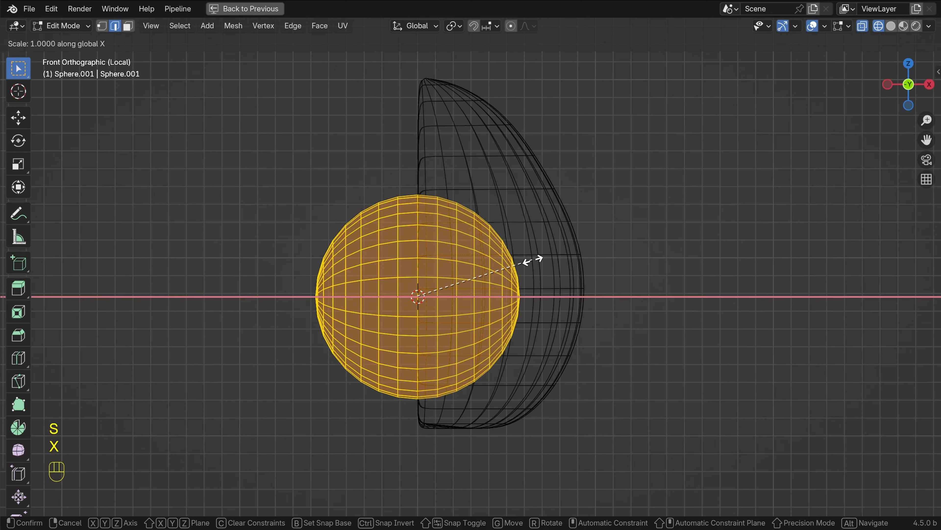
click(441, 279)
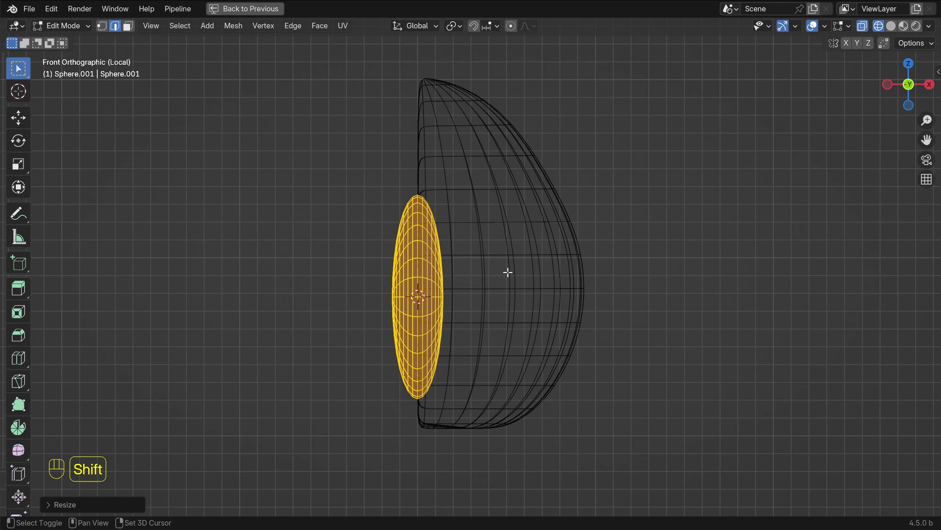
key(shift+z)
key(alt+a)
key(Tab)
mouse_move(481, 274)
middle_down()
mouse_move(523, 255)
mouse_move(470, 242)
mouse_move(604, 258)
middle_up()
key(alt+a)
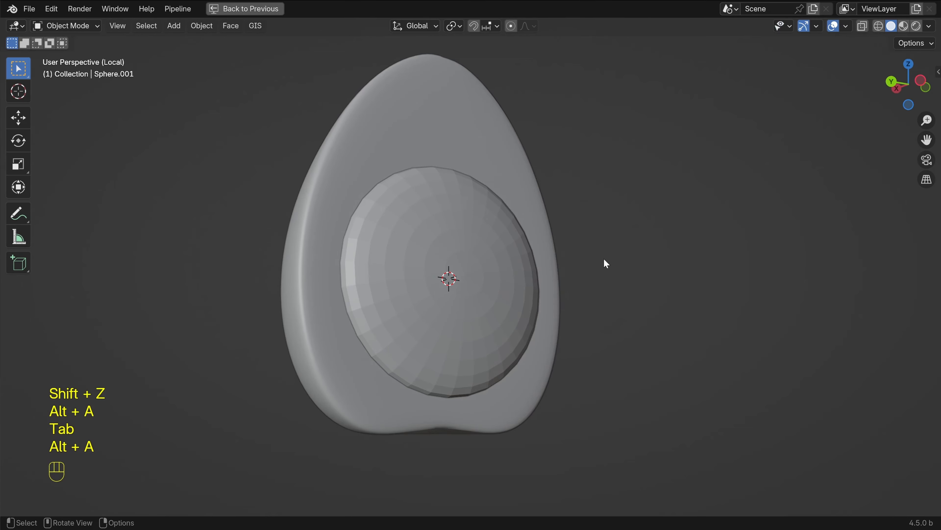
Shade the egg's yolk sphere smooth
scroll(593, 260, down, 3)
middle_drag(534, 265, 553, 249)
scroll(541, 244, up, 3)
click(483, 234)
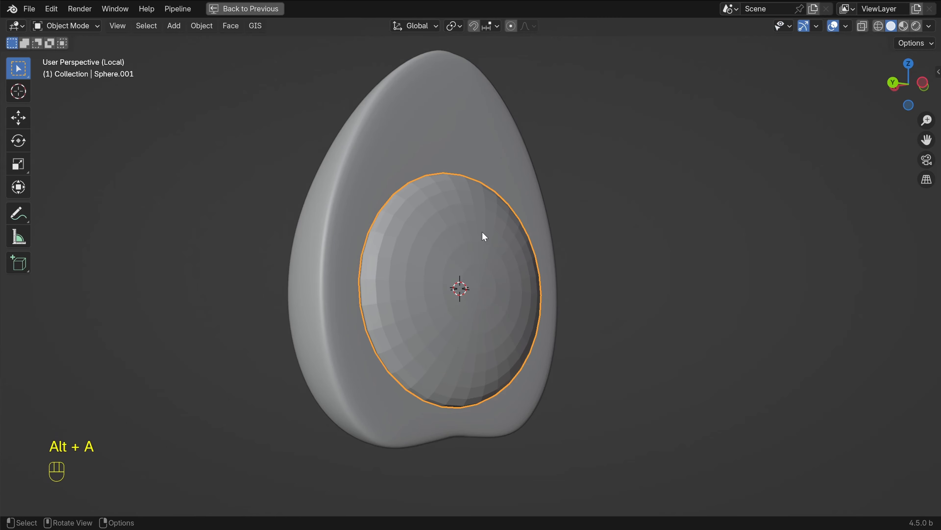
right_click(483, 236)
click(483, 234)
middle_drag(483, 233, 421, 273)
key(alt+a)
Dent the yolk's centre vertex inward along X with proportional editing, using a falloff size of about 0.036 m
click(437, 273)
key(Tab)
scroll(422, 274, up, 2)
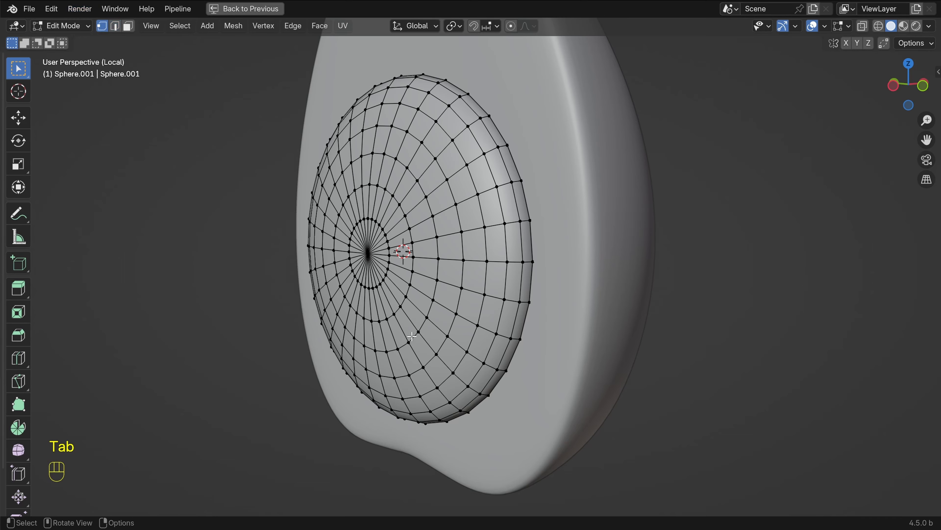
click(368, 254)
key(o)
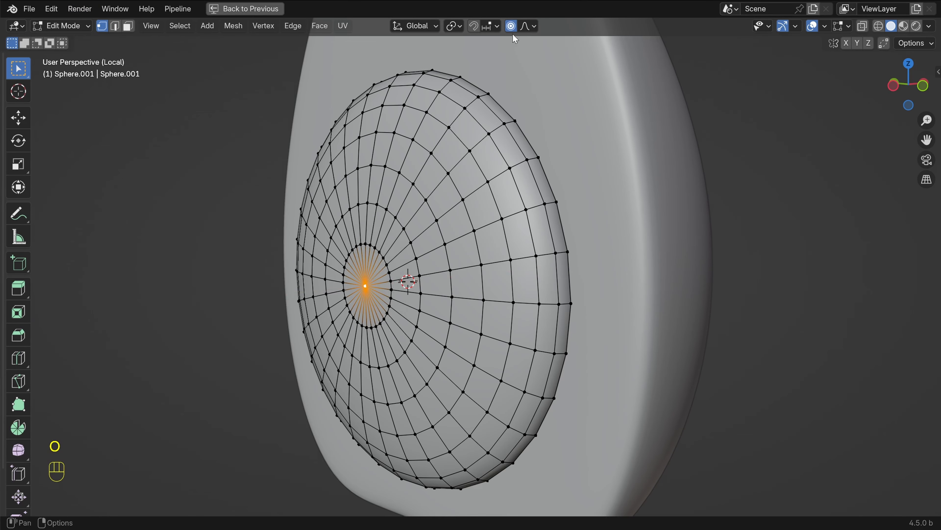
key(g)
key(x)
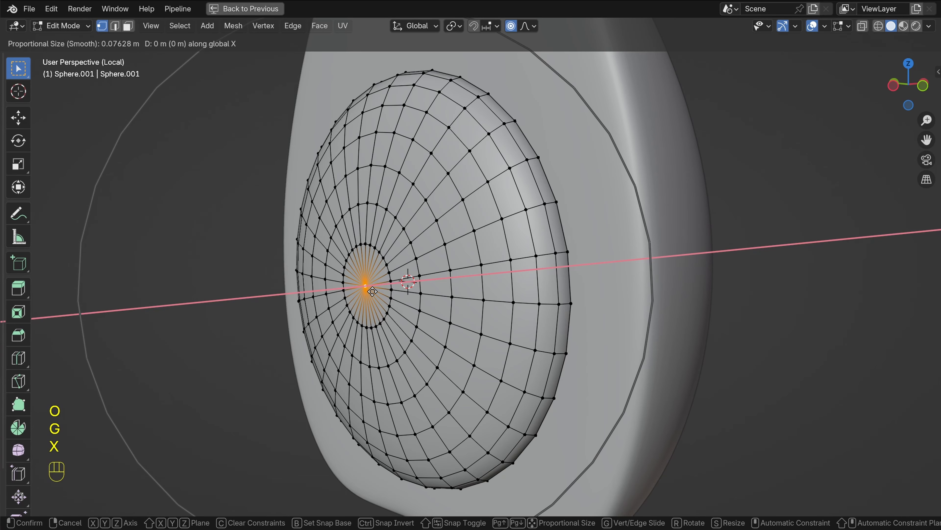
scroll(372, 291, down, 2)
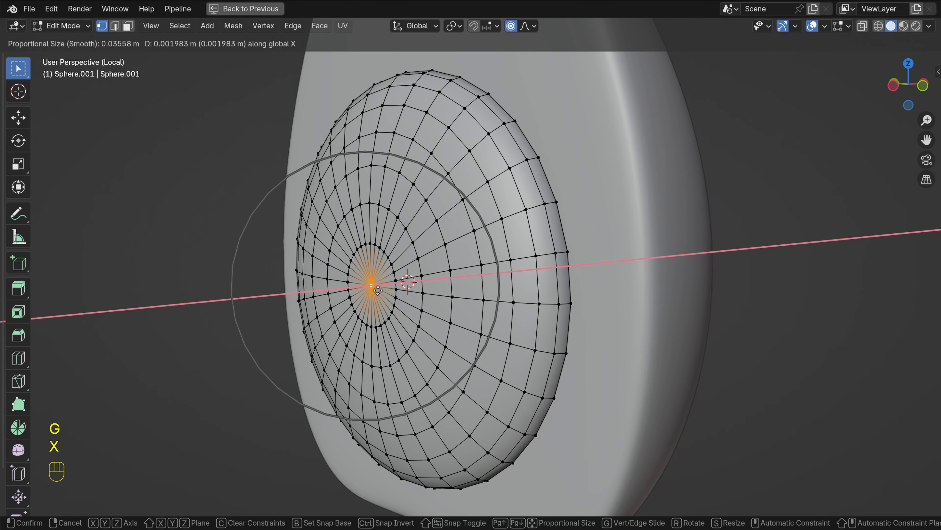
click(386, 288)
key(Tab)
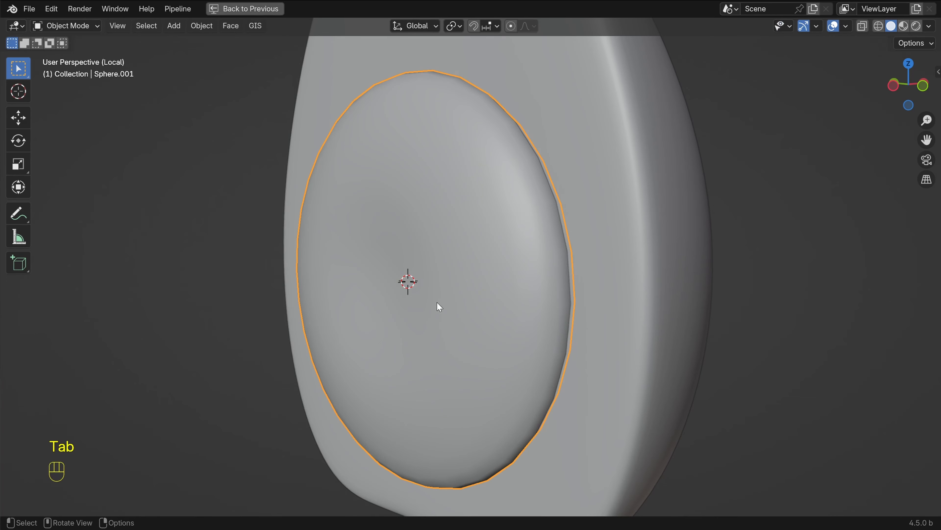
Nudge several vertices around the yolk's centre with proportional editing to give its surface an uneven, organic shape
mouse_move(439, 307)
middle_down()
mouse_move(454, 255)
mouse_move(508, 304)
mouse_move(565, 252)
mouse_move(452, 293)
middle_up()
key(Tab)
click(336, 226)
middle_drag(336, 226, 386, 289)
key(g)
click(391, 295)
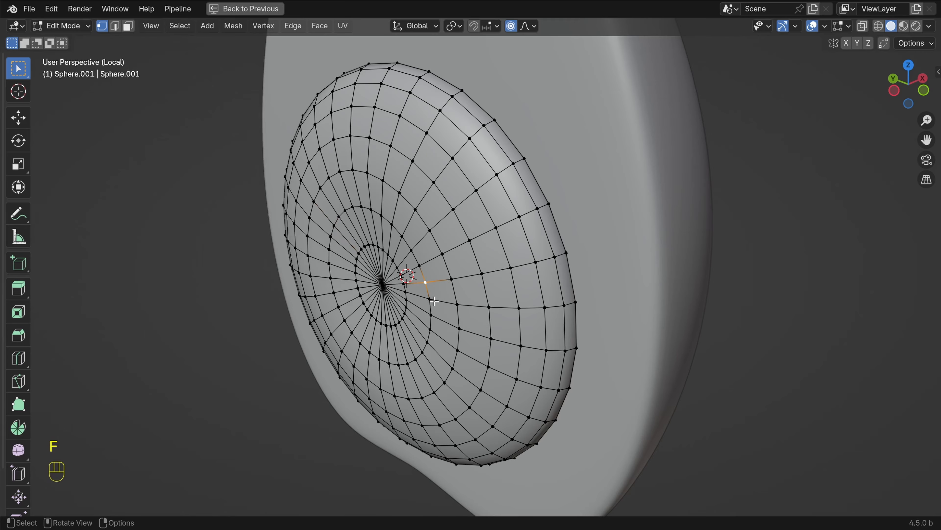
click(431, 283)
key(g)
click(434, 283)
click(391, 326)
key(g)
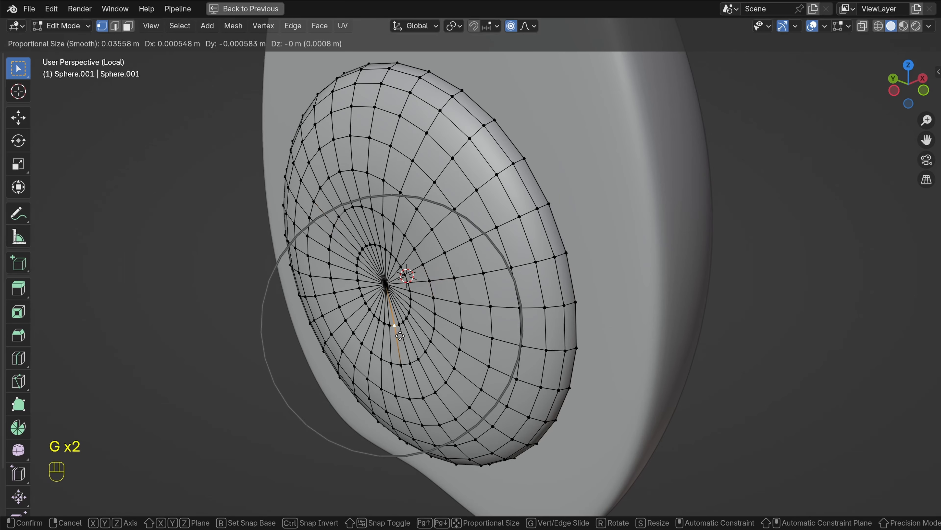
click(395, 327)
click(351, 335)
key(g)
click(355, 331)
click(417, 209)
key(g)
click(419, 206)
key(Tab)
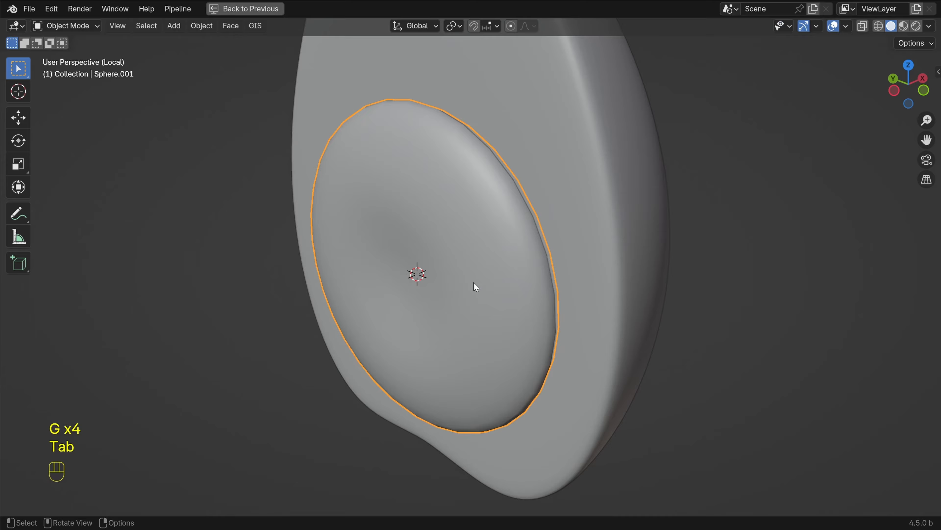
Refine the yolk's uneven surface from another angle with a few more small proportional vertex moves
key(alt+a)
middle_drag(473, 282, 444, 234)
scroll(590, 234, down, 3)
click(443, 237)
middle_drag(445, 245, 536, 265)
scroll(448, 280, up, 2)
key(Tab)
click(410, 212)
key(g)
click(410, 211)
click(503, 301)
key(g)
click(435, 300)
key(g)
click(436, 296)
key(Tab)
key(alt+a)
scroll(476, 283, down, 5)
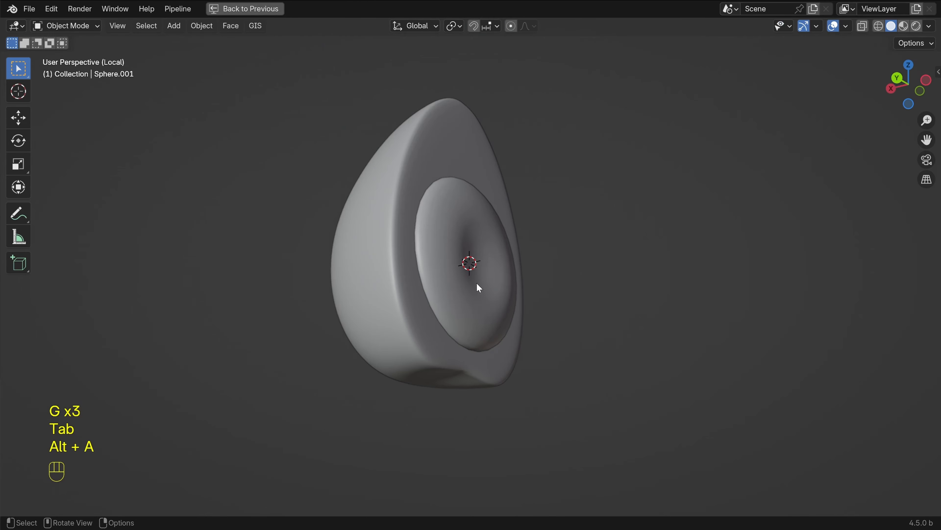
mouse_move(477, 283)
middle_down()
mouse_move(402, 336)
mouse_move(573, 266)
mouse_move(555, 300)
mouse_move(489, 294)
middle_up()
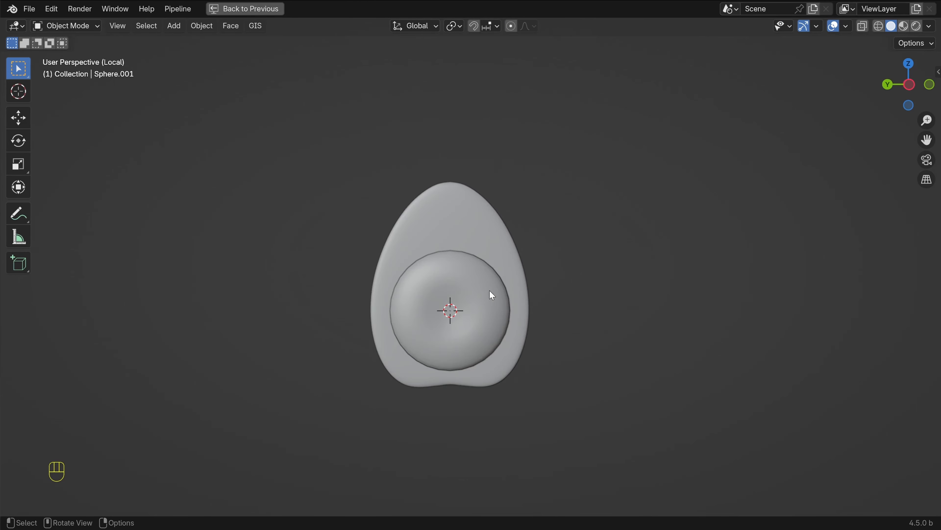
Leave local view, scale the egg white and yolk down to about 0.43 and move them beside the noodles
key(KP_Divide)
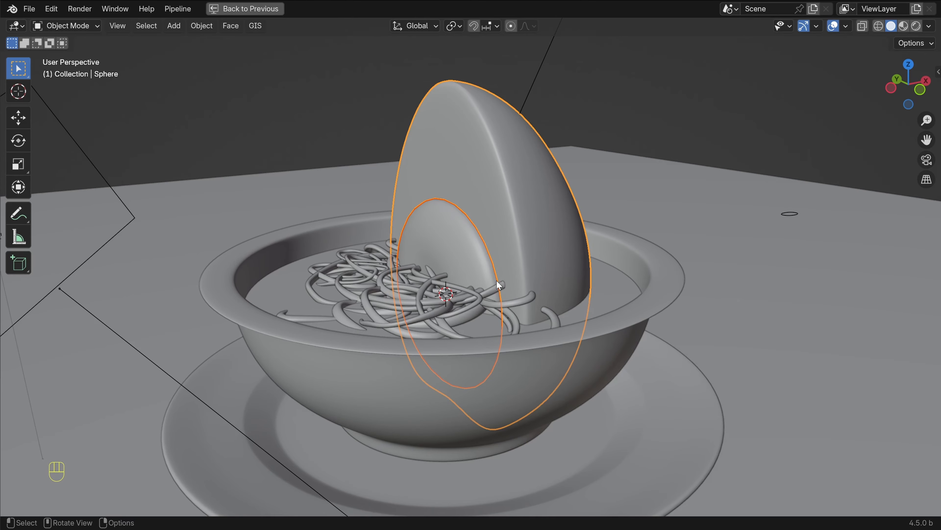
key(KP_7)
scroll(475, 264, down, 2)
key(s)
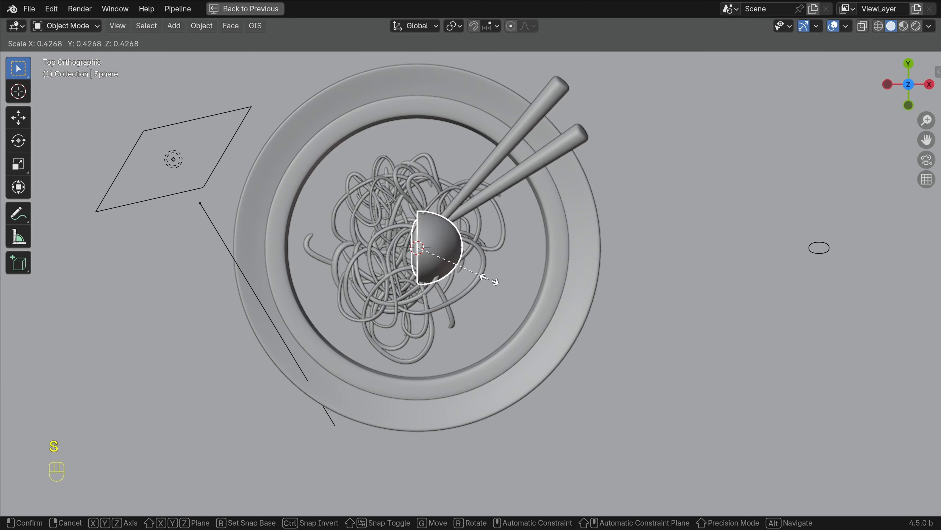
click(490, 279)
key(g)
click(489, 289)
Tilt the egg half about the Y axis so its cut face points upward
scroll(509, 270, up, 3)
middle_drag(491, 293, 528, 268)
key(r)
key(x)
right_click(548, 276)
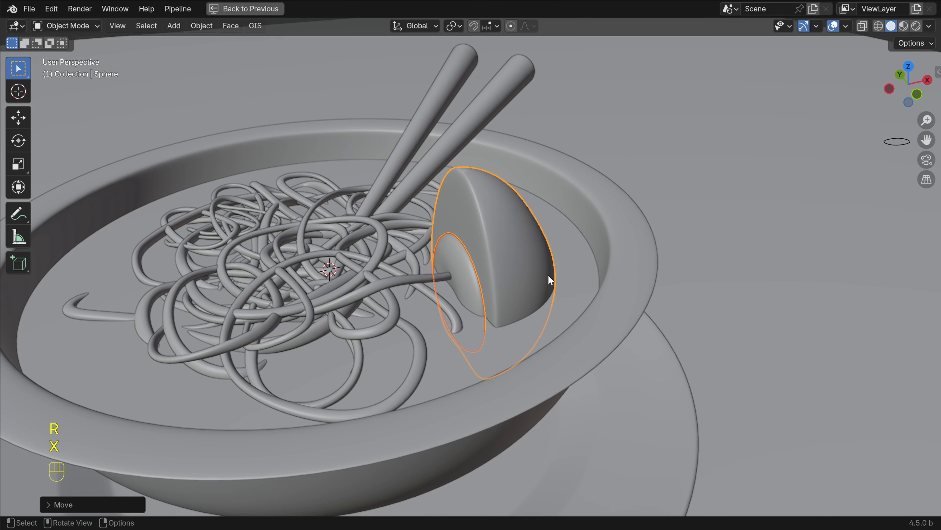
key(r)
key(y)
click(476, 311)
Adjust the egg half's size, position and rotation in top view to fit between the noodles and the bowl wall
key(KP_7)
key(s)
click(546, 301)
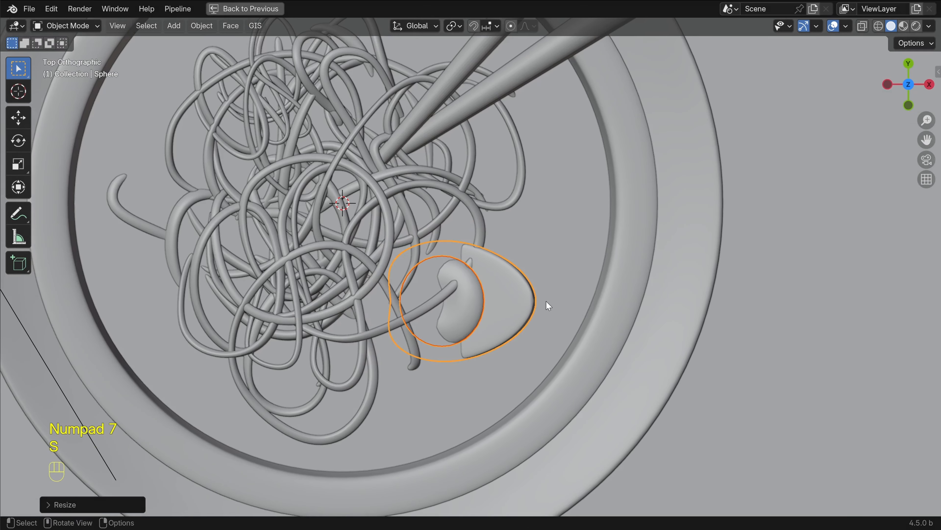
key(g)
click(577, 298)
key(r)
click(570, 273)
key(g)
click(572, 277)
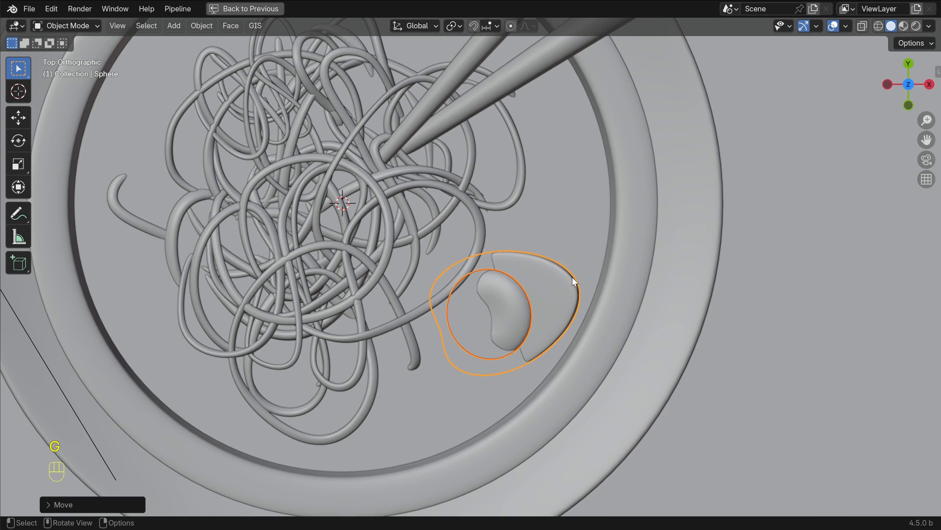
Rescale the egg half in camera view and adjust its height along Z in the soup
key(KP_0)
shift+middle_drag(616, 261, 467, 293)
scroll(467, 293, up, 5)
key(s)
click(536, 299)
key(g)
key(z)
click(504, 278)
Reposition the egg half closer to the bowl wall and rotate it about 15° in camera view
key(g)
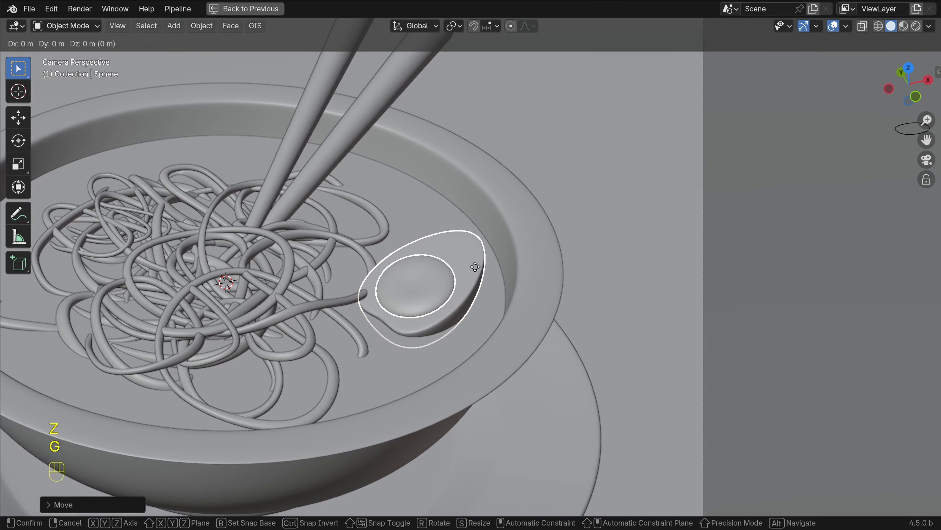
key(r)
click(522, 245)
key(g)
key(z)
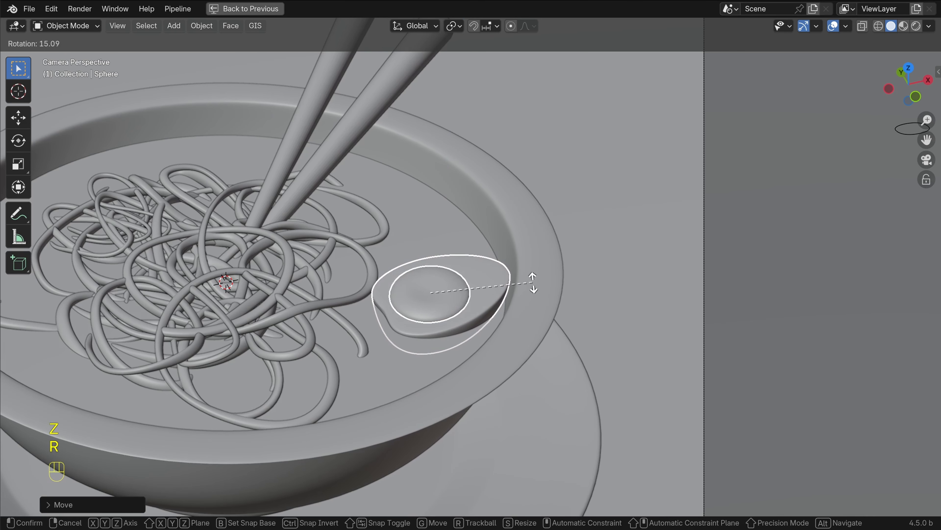
click(514, 288)
Tilt the egg half with a trackball rotation, raise it along Z and fine-tune its rotation
scroll(503, 290, up, 2)
key(r)
key(r)
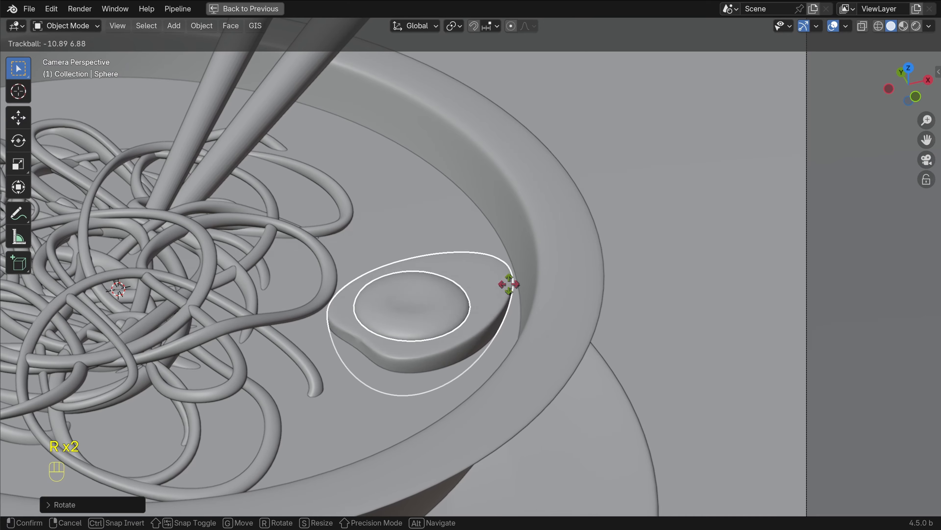
click(517, 288)
key(g)
key(z)
click(520, 265)
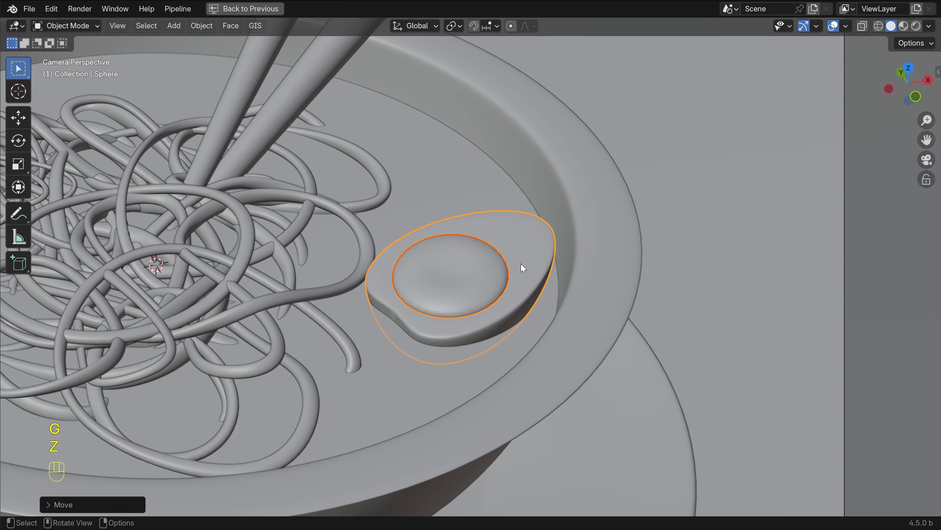
key(r)
click(536, 290)
Fine-tune the egg half's scale in camera view
key(KP_1)
key(KP_0)
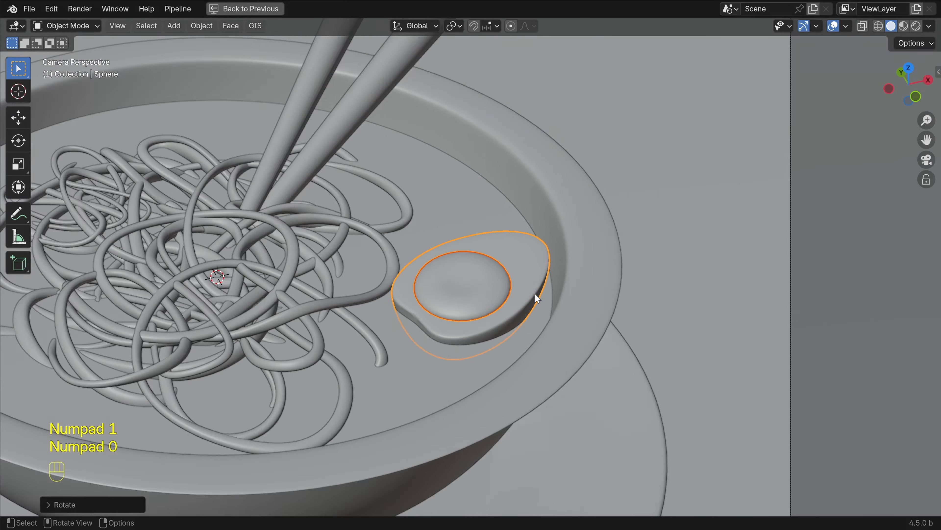
scroll(515, 276, down, 1)
scroll(526, 291, up, 2)
key(s)
click(529, 298)
key(alt+z)
key(alt+z)
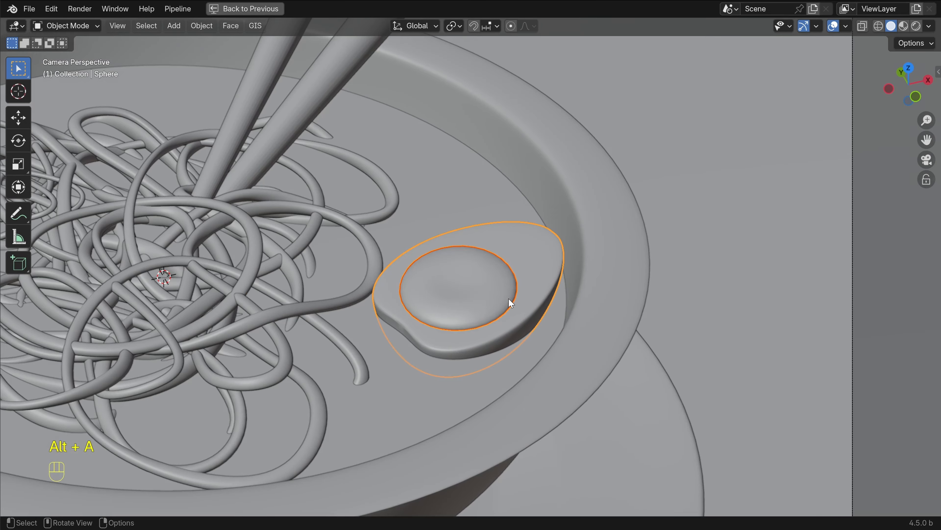
Adjust the egg half's tilt in the front wireframe view
key(KP_1)
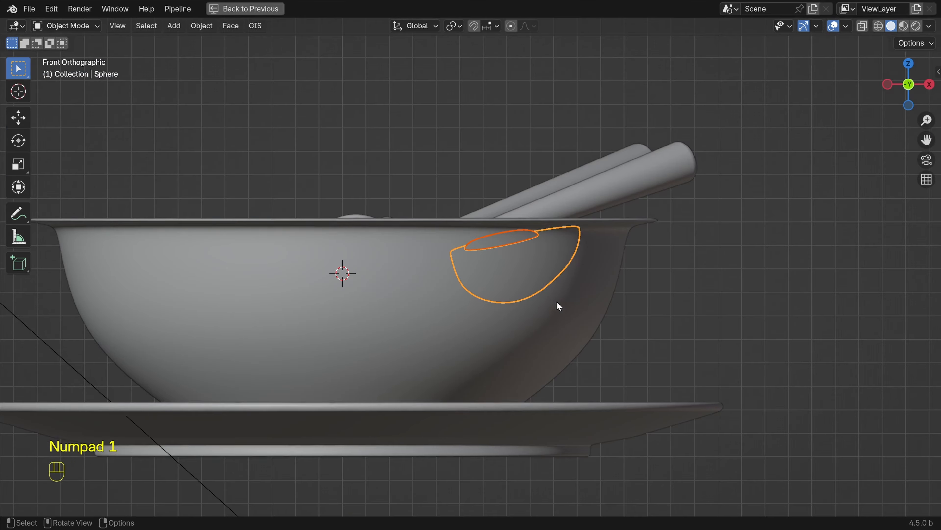
key(shift+z)
key(r)
click(534, 283)
key(shift+z)
key(alt+a)
Fine-tune the egg half's placement in the bowl, moving the white and yolk together in the horizontal plane
key(KP_7)
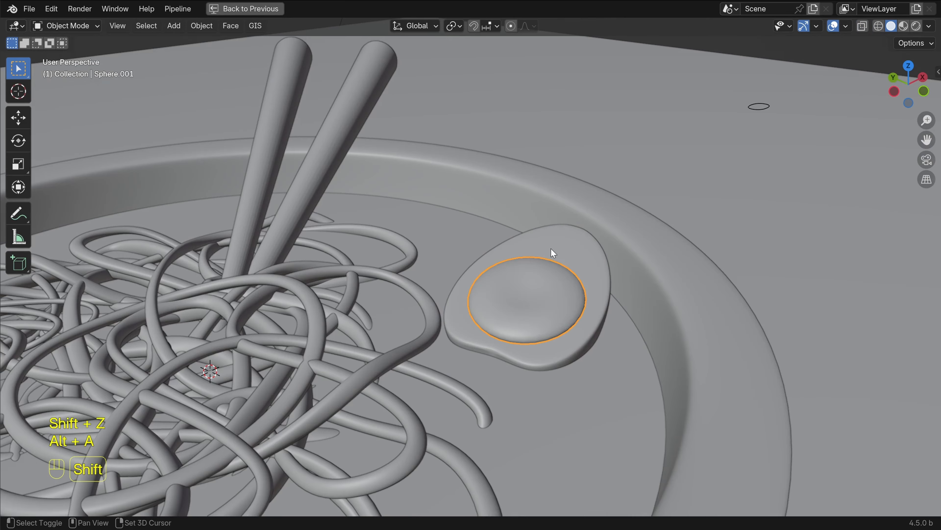
key(g)
click(540, 263)
key(alt+a)
key(KP_0)
shift+click(546, 264)
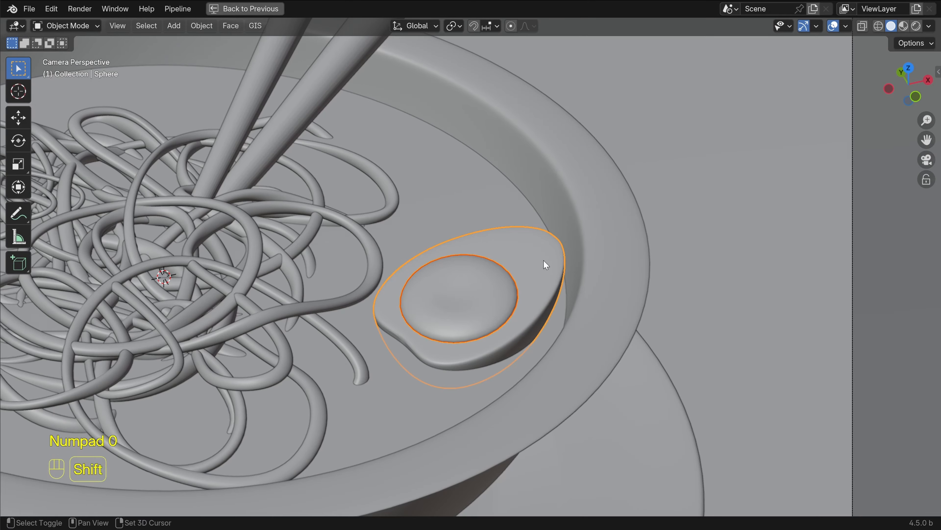
key(g)
key(shift+z)
click(552, 256)
key(alt+a)
scroll(579, 286, down, 2)
scroll(578, 286, up, 2)
Duplicate the egg half and place the copy behind the original along the bowl wall
click(498, 253)
key(shift+d)
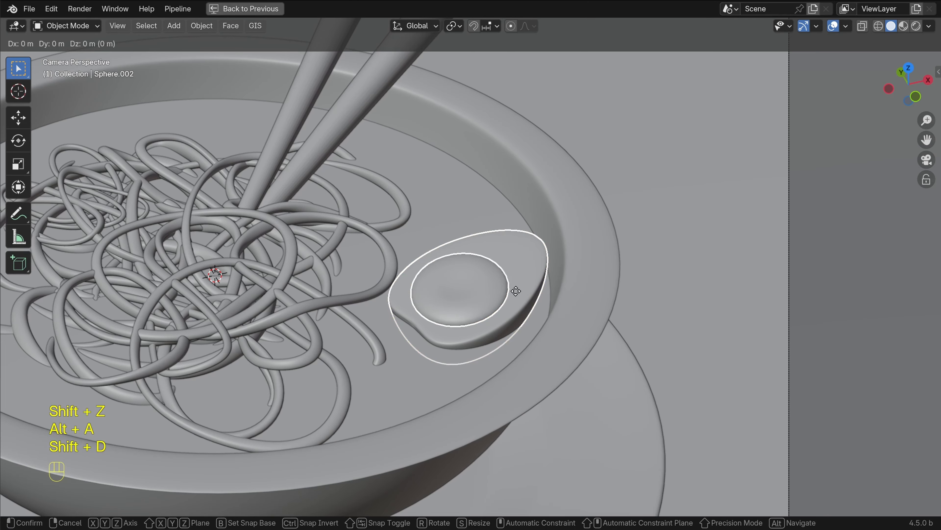
right_click(505, 269)
key(g)
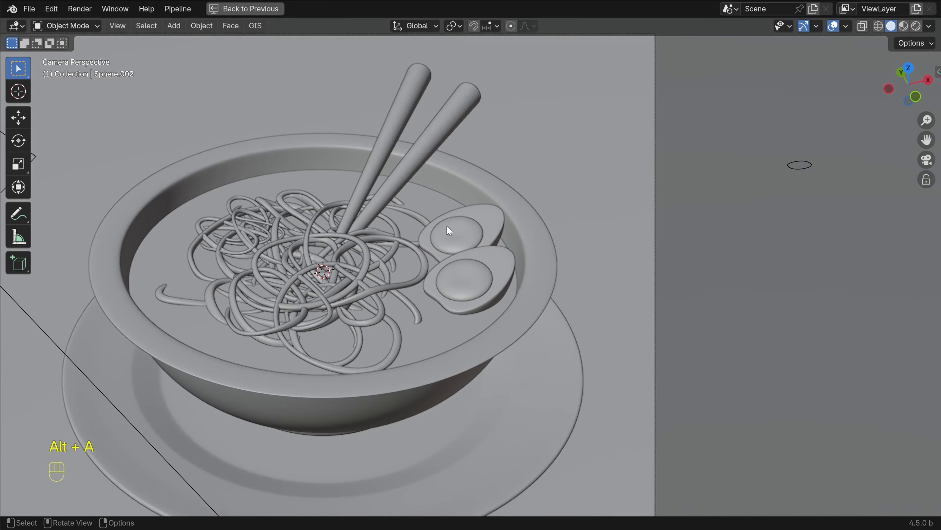
Rotate the second egg half in camera view and tilt it about 5° in the front wireframe view
key(r)
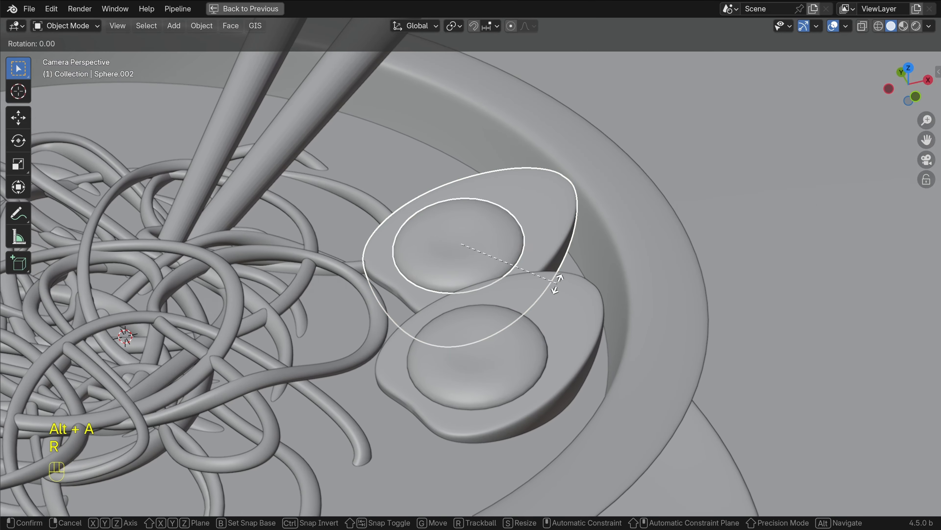
click(528, 225)
key(KP_1)
key(shift+z)
scroll(490, 274, up, 2)
key(r)
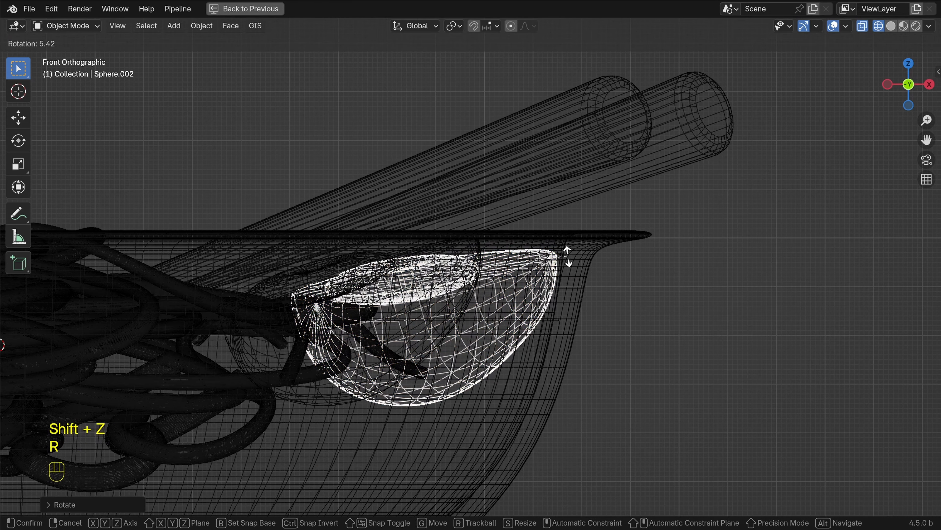
click(567, 258)
key(shift+z)
key(KP_0)
scroll(525, 296, up, 8)
Reposition two control points of the noodle loop beside the eggs with proportional editing
key(alt+a)
key(alt+a)
key(Tab)
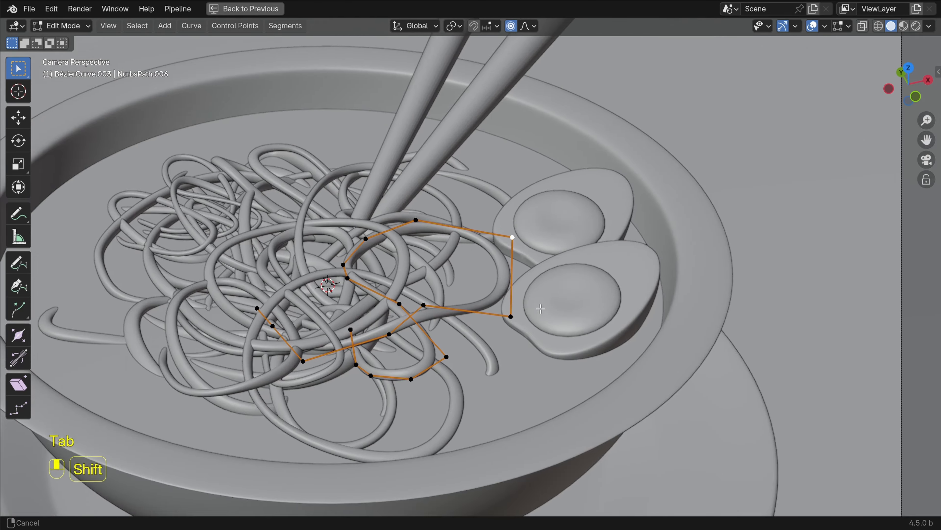
key(g)
click(552, 280)
click(551, 339)
key(g)
click(548, 355)
key(Tab)
Reposition a control point of the noodle curve next to the rear egg half with proportional editing
key(alt+a)
click(483, 199)
key(Tab)
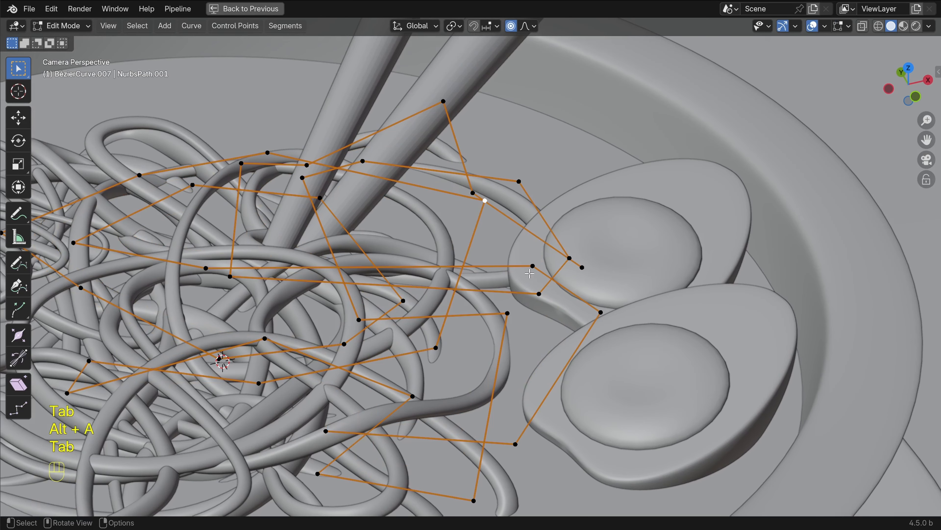
click(570, 256)
key(g)
click(571, 250)
key(Tab)
key(alt+a)
scroll(606, 215, down, 4)
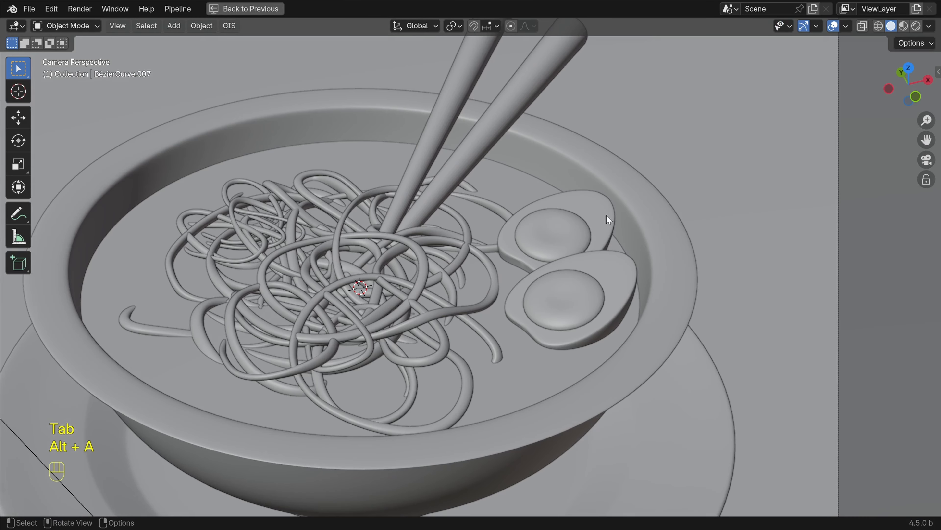
Switch the viewport to rendered shading and scale both egg halves, whites and yolks together, up by about 1.03
key(ctrl+space)
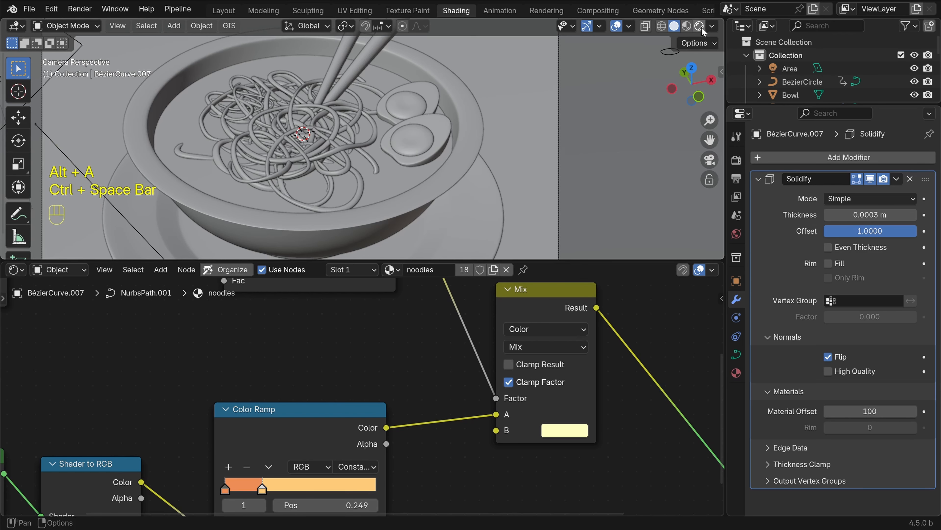
click(697, 26)
key(ctrl+space)
scroll(590, 200, down, 3)
mouse_move(595, 211)
shift+middle_down()
mouse_move(609, 179)
mouse_move(528, 200)
shift+middle_up()
scroll(527, 202, up, 3)
click(501, 252)
shift+click(527, 225)
shift+click(482, 185)
shift+click(514, 161)
key(s)
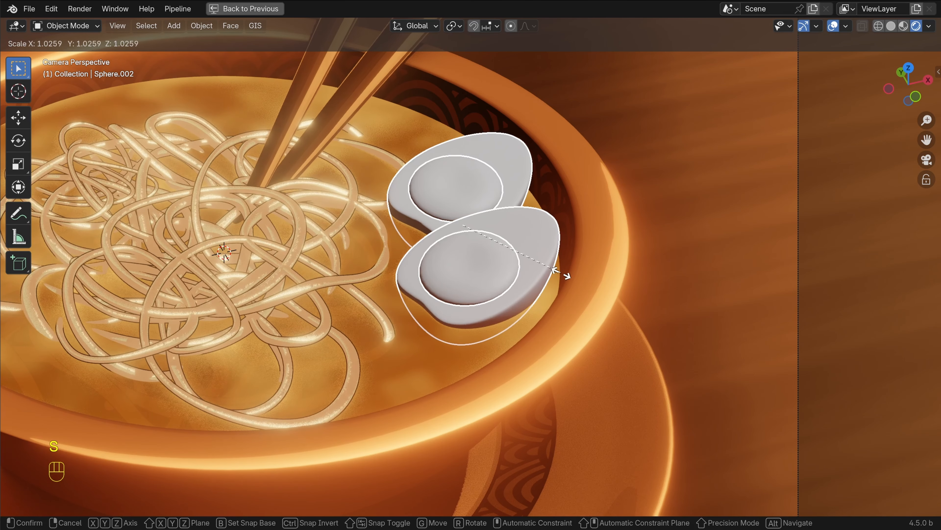
click(564, 275)
key(alt+a)
Move the front egg half slightly in the horizontal plane, away from the rear half, keeping its height locked
scroll(519, 273, down, 2)
scroll(504, 285, up, 1)
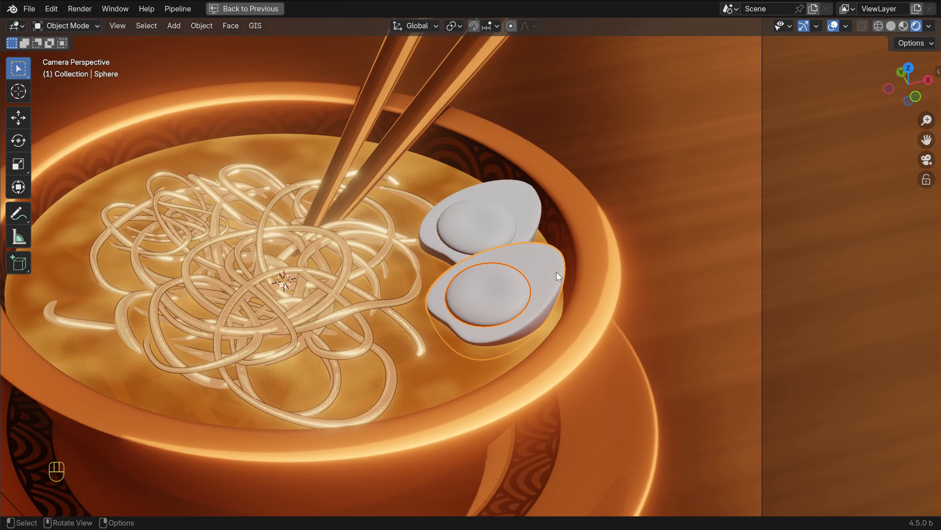
key(g)
key(shift+z)
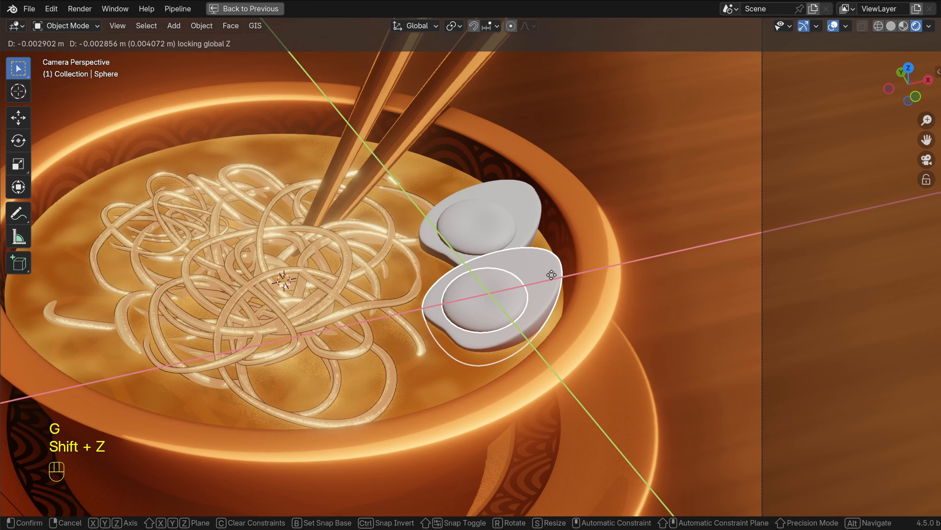
click(551, 274)
key(alt+a)
Pull the control point of the noodle touching the rear egg half away from the egg with proportional editing
scroll(519, 273, up, 3)
click(458, 256)
key(Tab)
key(g)
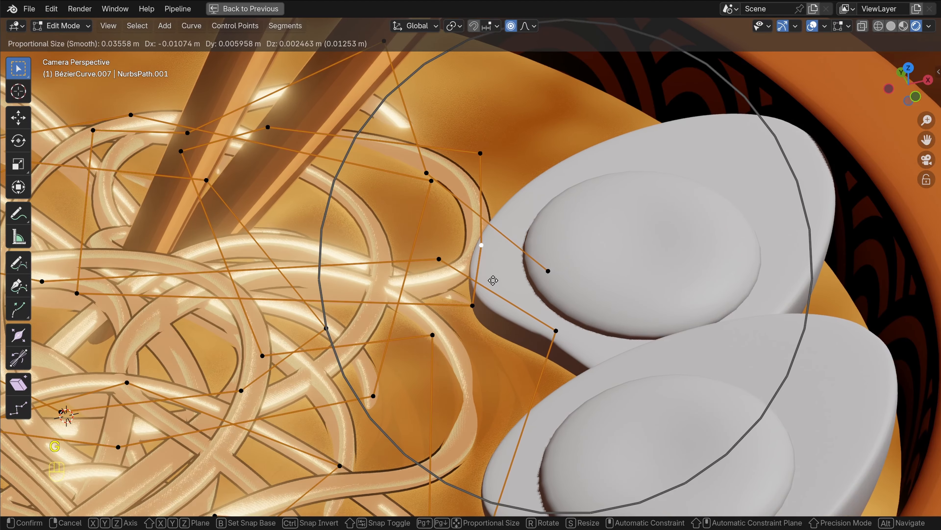
click(491, 267)
key(alt+a)
key(Tab)
key(alt+a)
scroll(514, 263, down, 4)
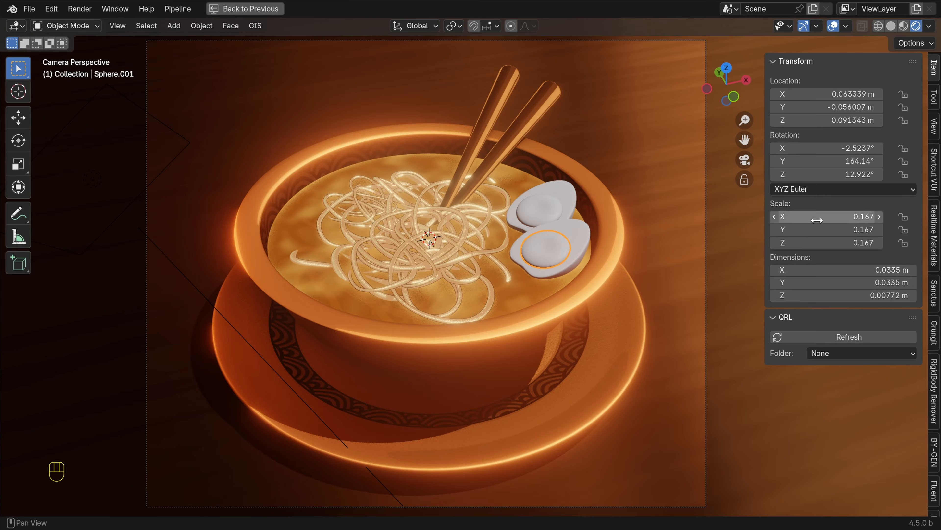
Apply the scale of all four egg objects, both whites and both yolks
click(579, 231)
click(558, 245)
shift+click(570, 226)
shift+click(548, 197)
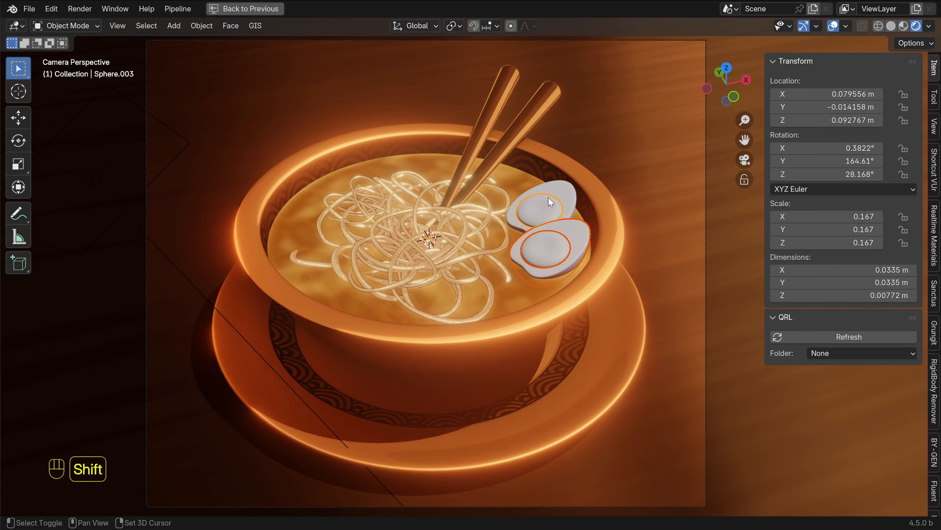
shift+click(547, 197)
key(ctrl+a)
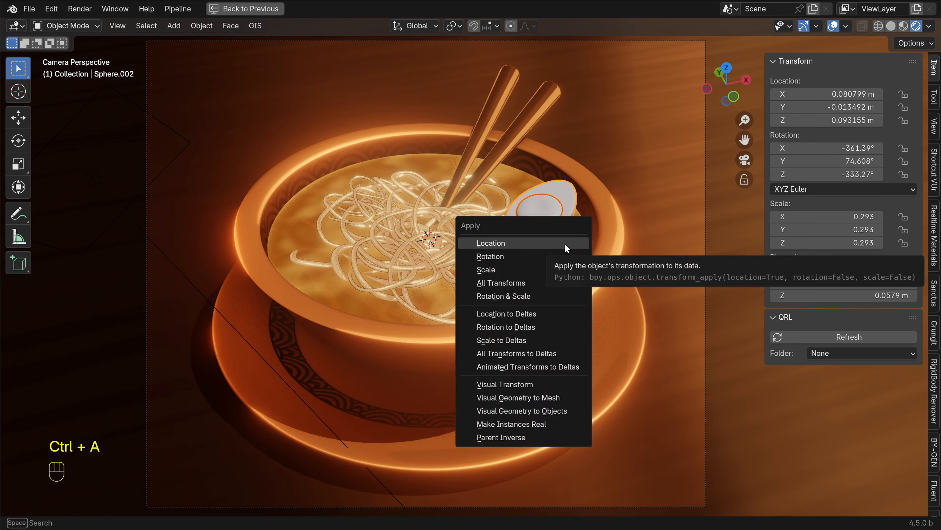
click(517, 274)
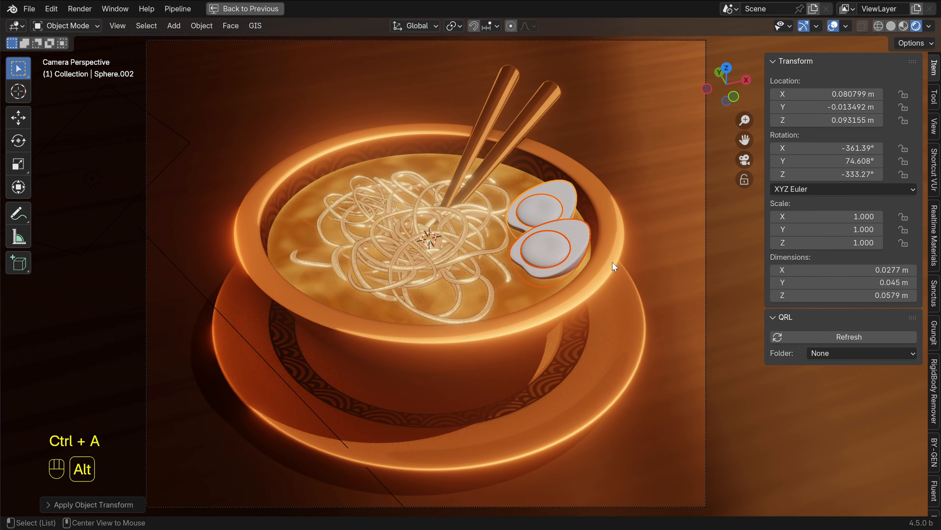
key(alt+a)
key(n)
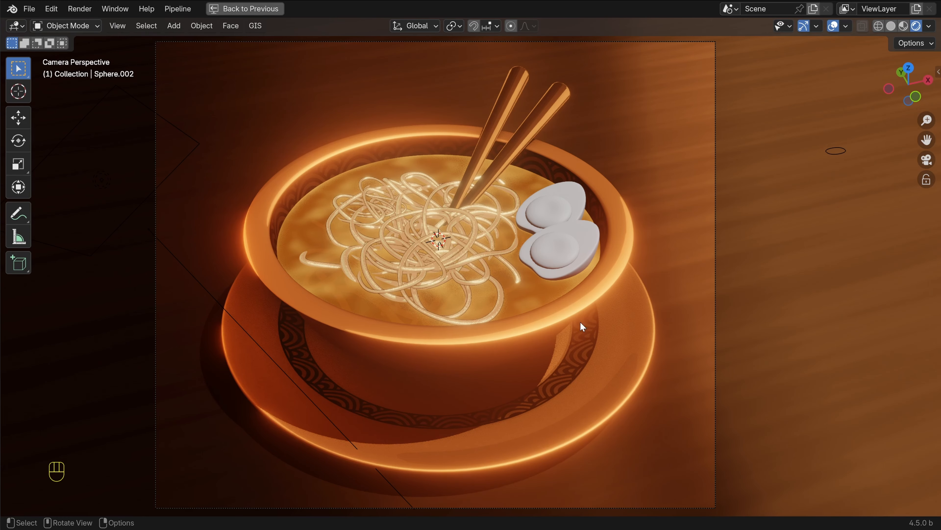
Add two material slots to the front egg white and create a material named "Egg white" in the first slot
click(587, 237)
key(ctrl+space)
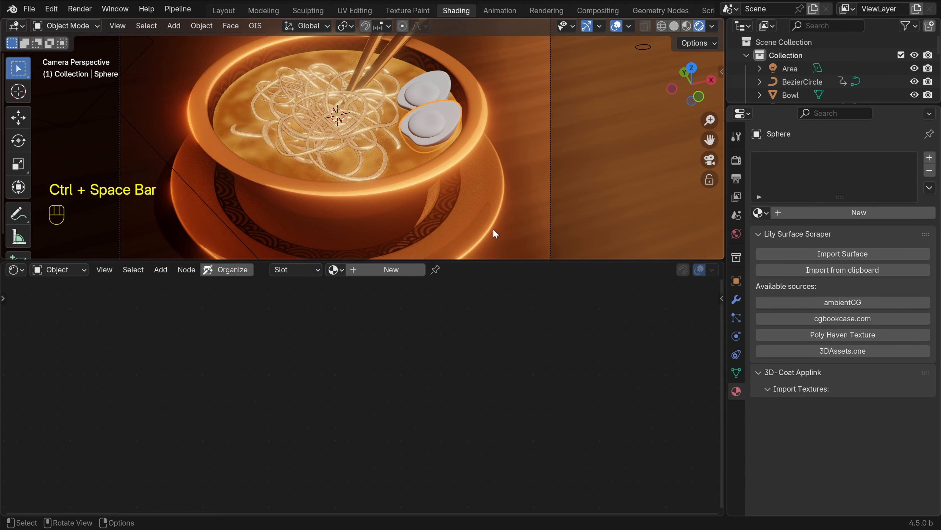
click(930, 158)
click(930, 159)
click(805, 162)
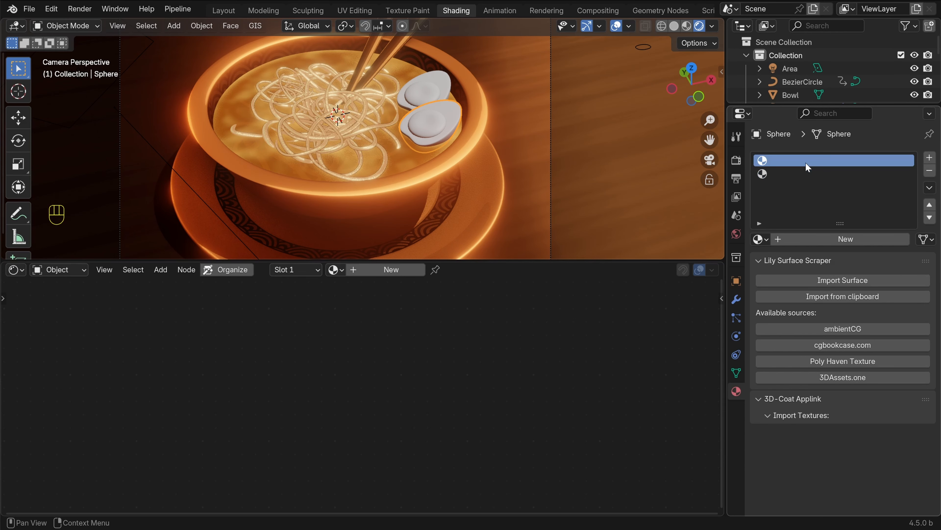
click(845, 239)
double_click(797, 160)
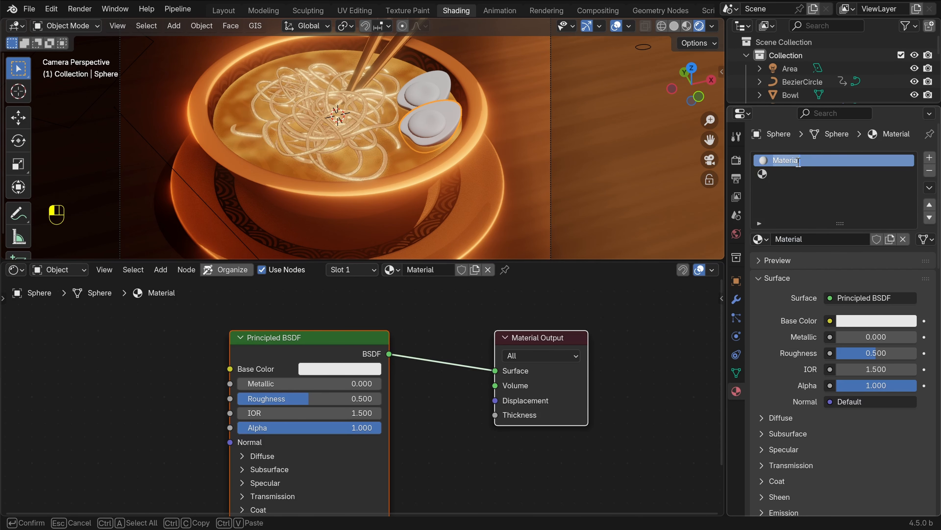
text(Egg white)
key(Return)
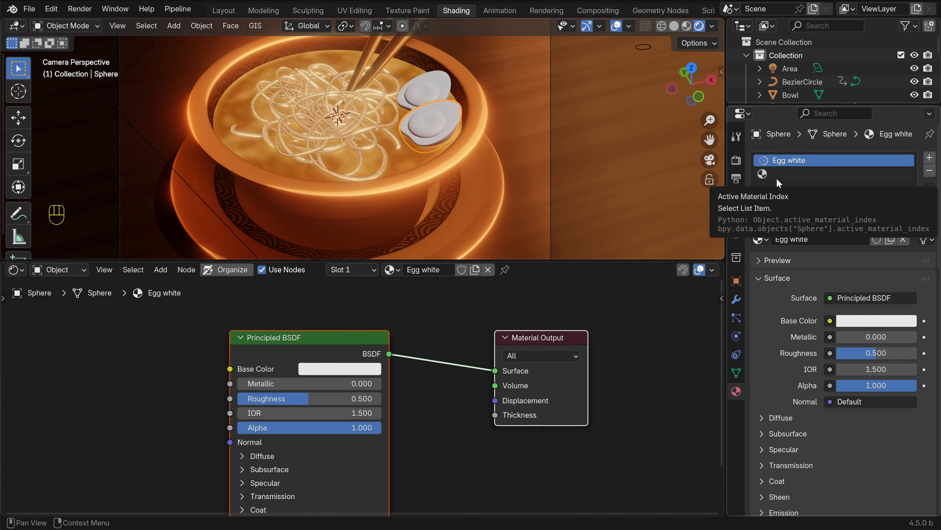
Assign the existing Outline material to the front egg white's second material slot
click(776, 177)
click(764, 239)
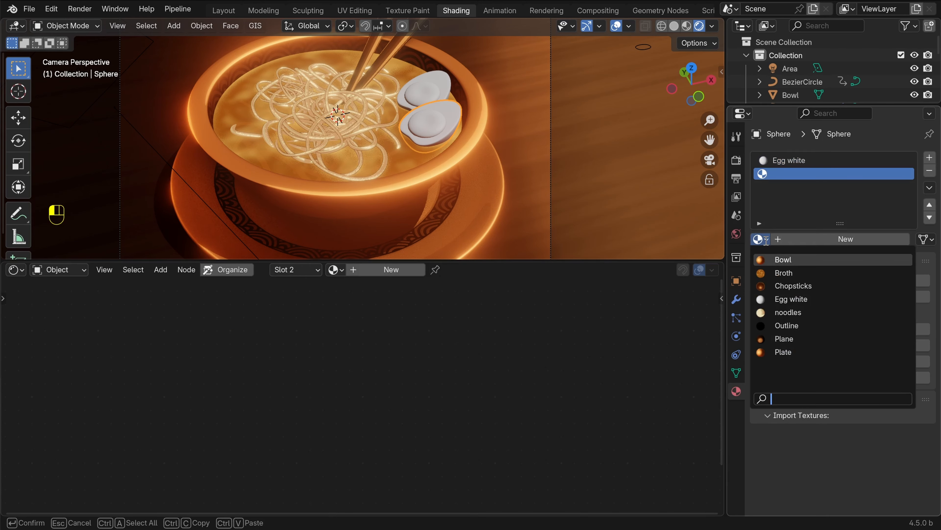
click(798, 326)
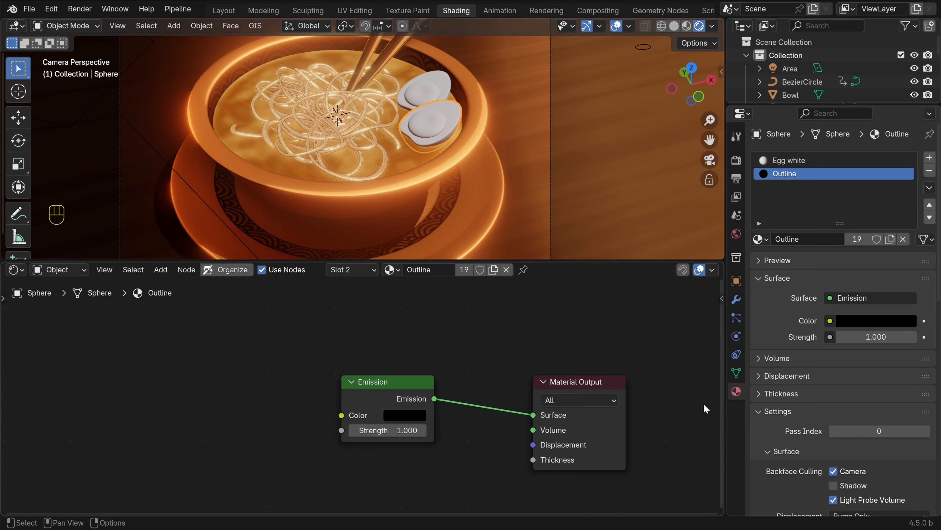
Add a Solidify modifier to the front egg white and set its material offset to 100
click(736, 298)
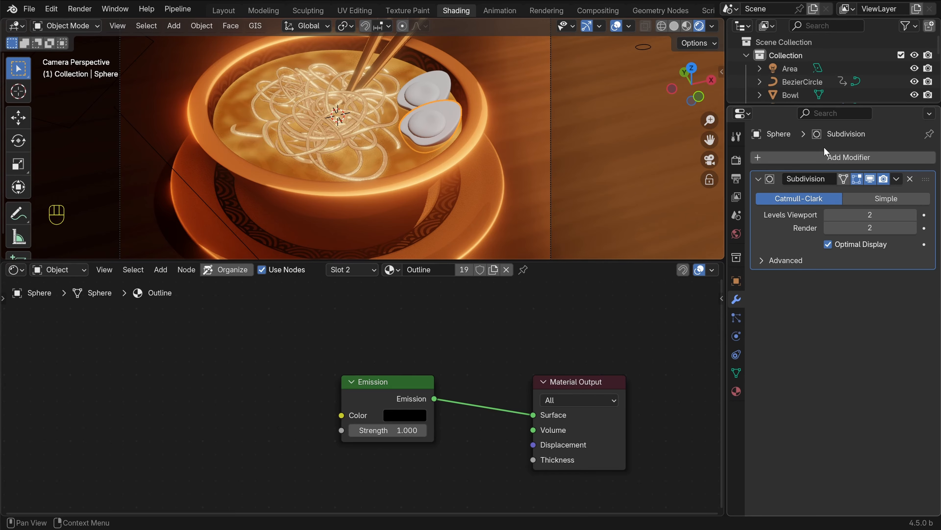
click(797, 157)
mouse_move(793, 160)
click(641, 319)
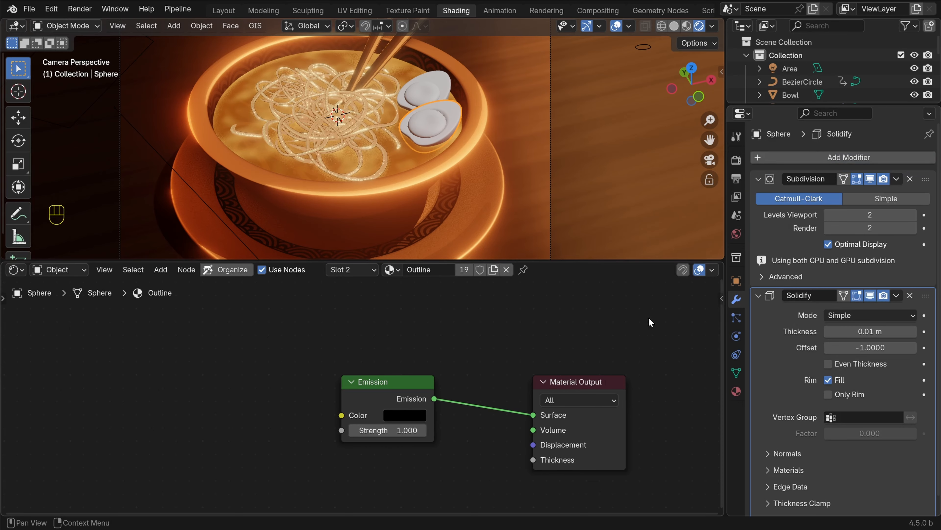
click(765, 469)
scroll(779, 460, down, 3)
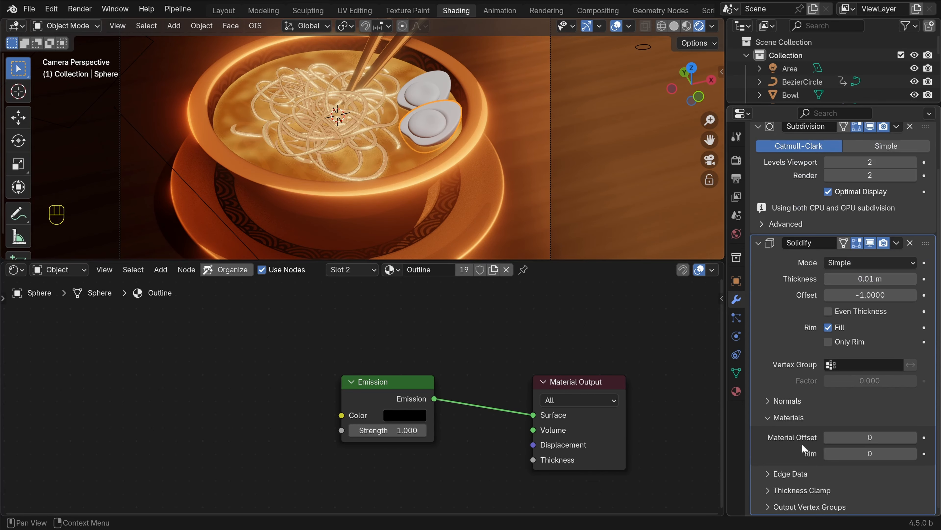
click(868, 437)
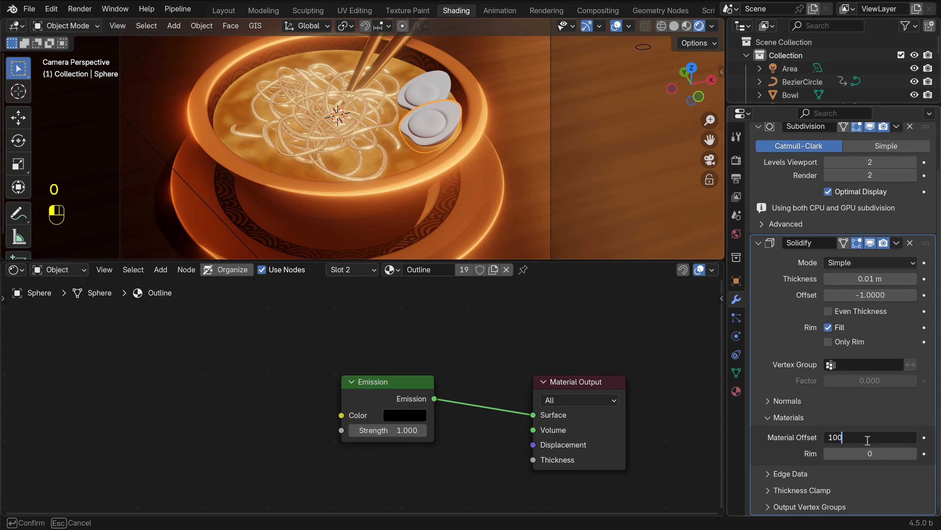
text(100)
key(Return)
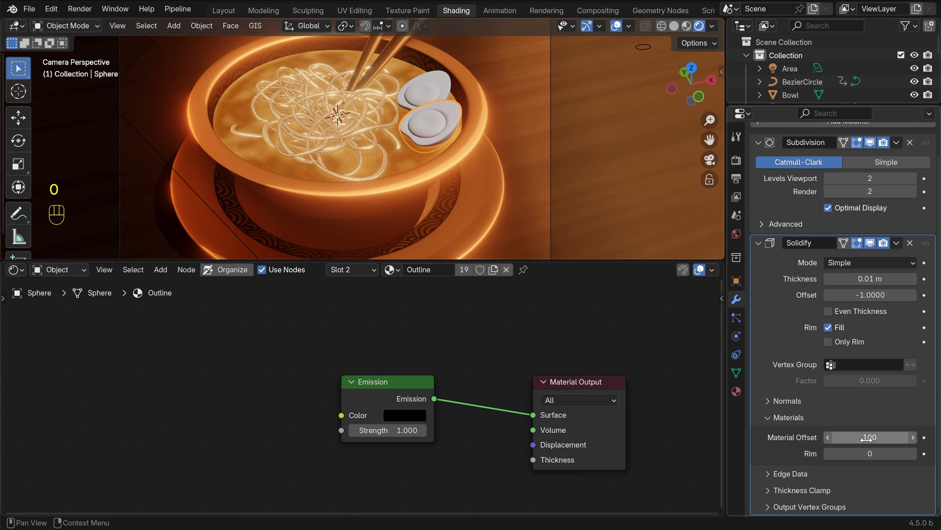
Flip the normals of the egg white's Solidify modifier and set its offset to 1
click(771, 412)
click(768, 435)
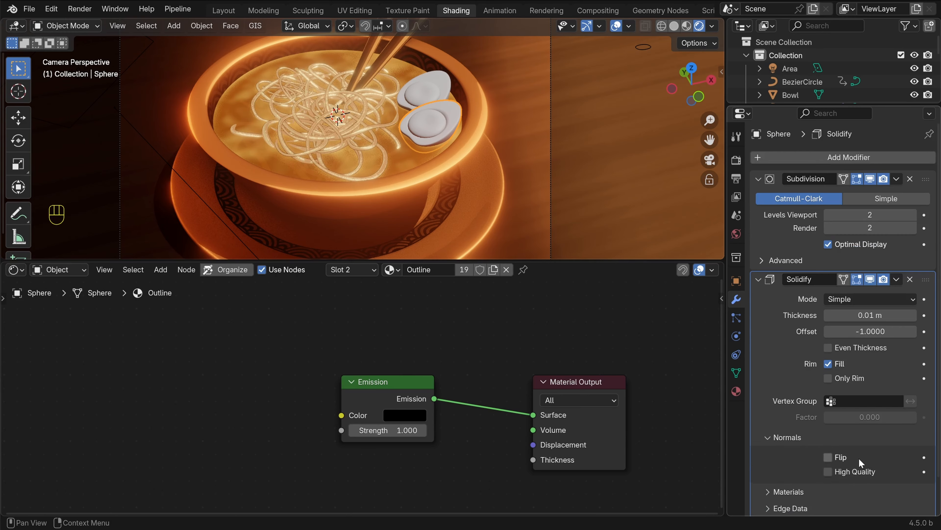
click(829, 457)
click(768, 437)
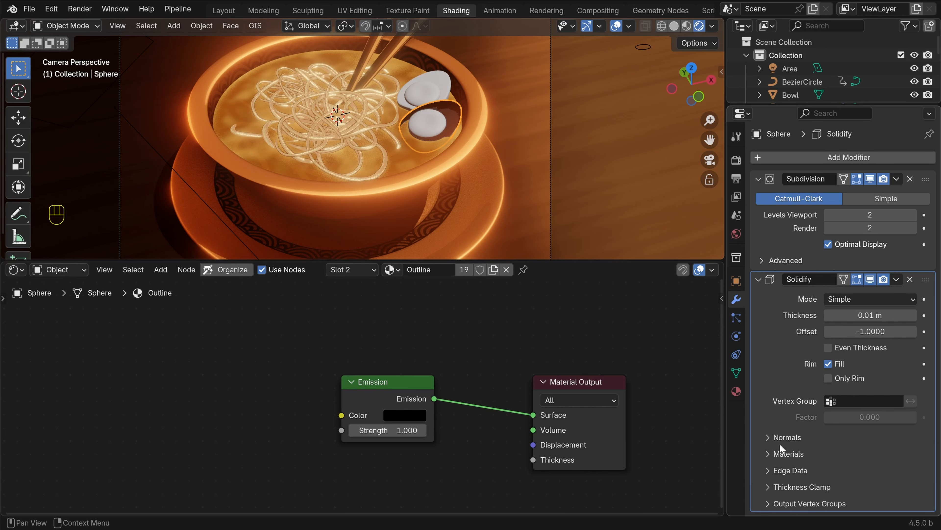
click(859, 331)
text(1)
key(Return)
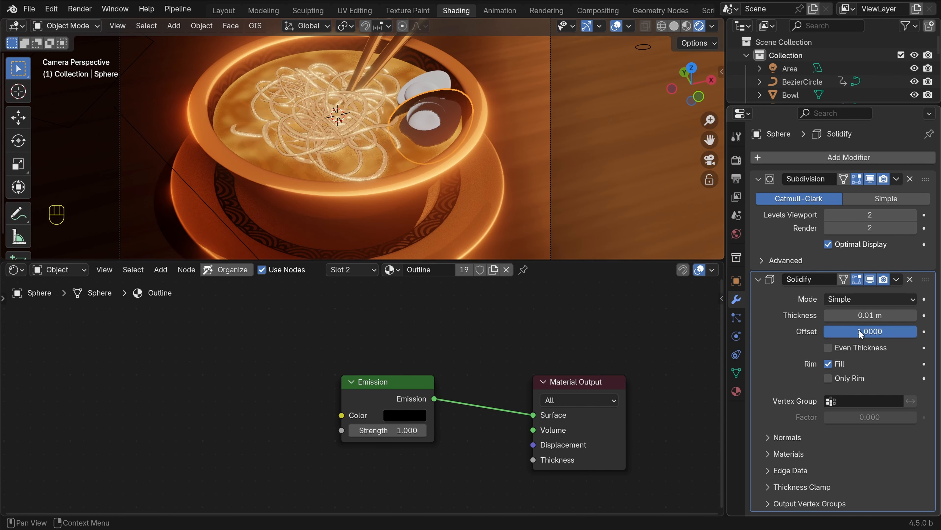
Set the egg white's Solidify thickness to 0.0007 m and check the outline up close
scroll(515, 108, up, 1)
shift+middle_drag(510, 94, 494, 167)
scroll(491, 207, up, 2)
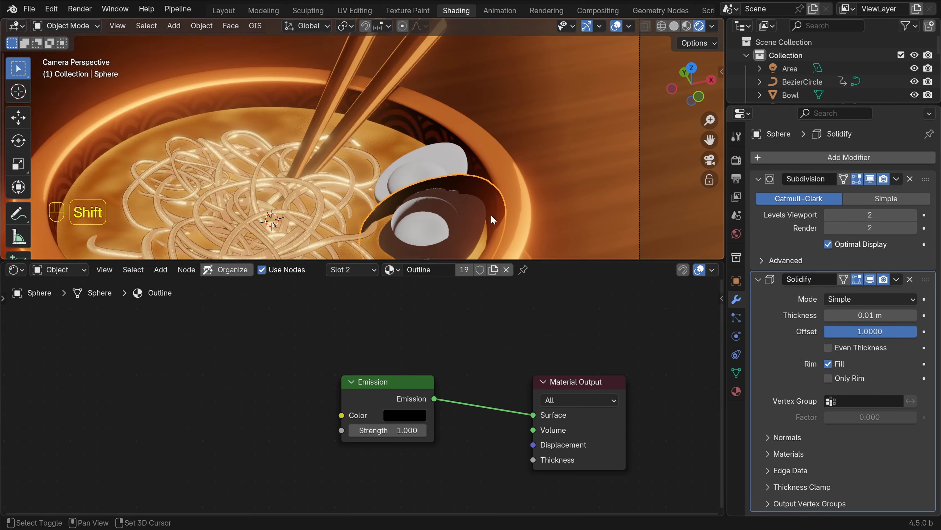
scroll(491, 214, up, 2)
shift+middle_drag(493, 204, 487, 133)
click(876, 316)
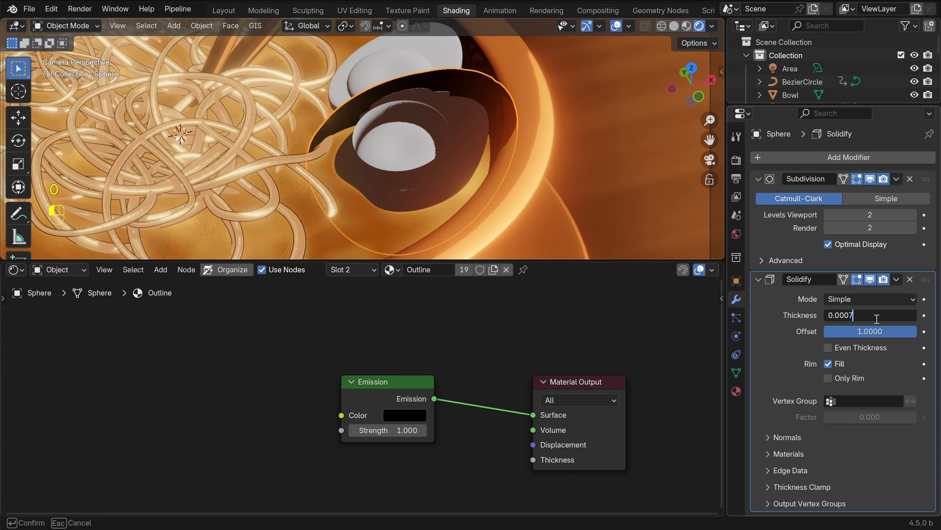
key(Return)
scroll(534, 193, up, 8)
key(alt+a)
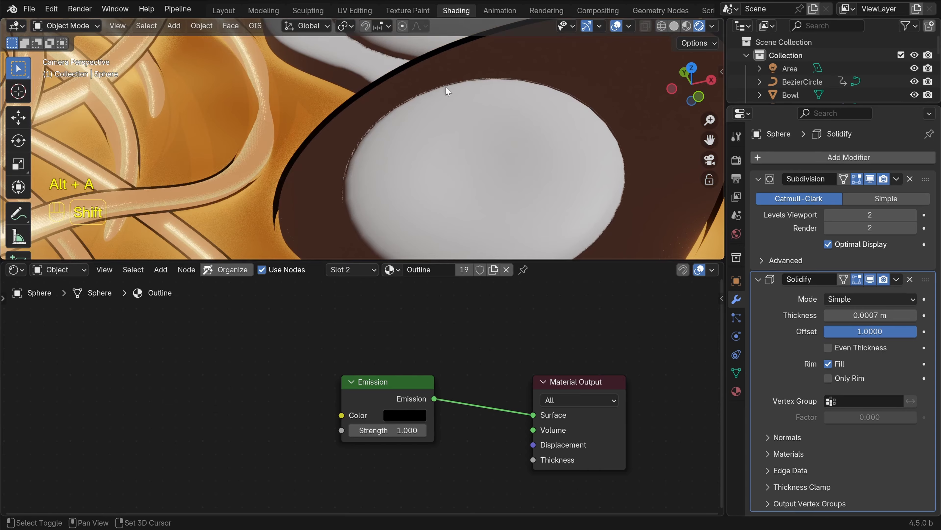
shift+middle_drag(445, 86, 415, 165)
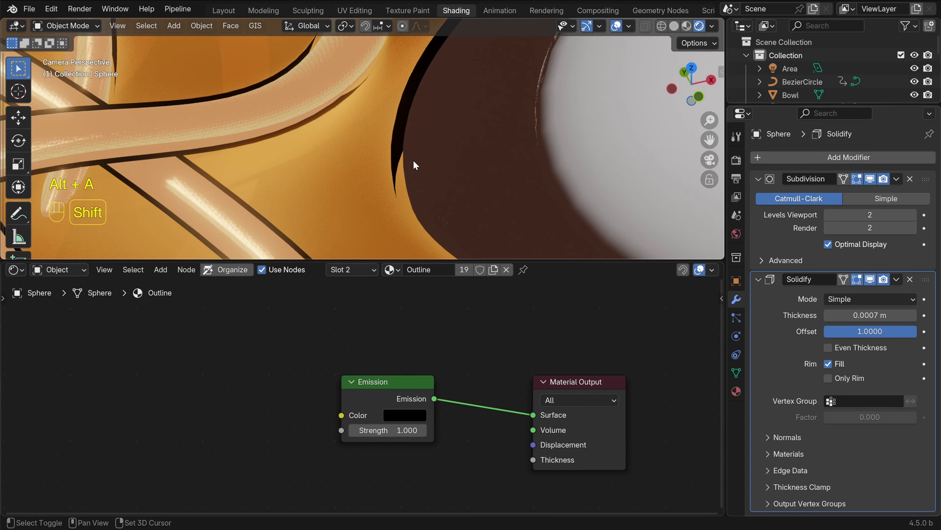
scroll(436, 69, down, 8)
click(466, 109)
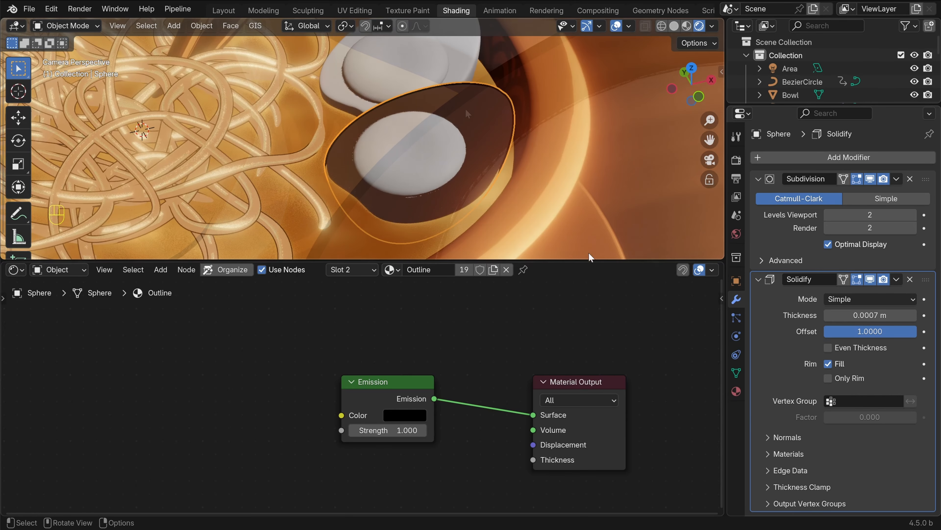
Open the Egg white material of the egg and delete its Principled BSDF node
click(736, 393)
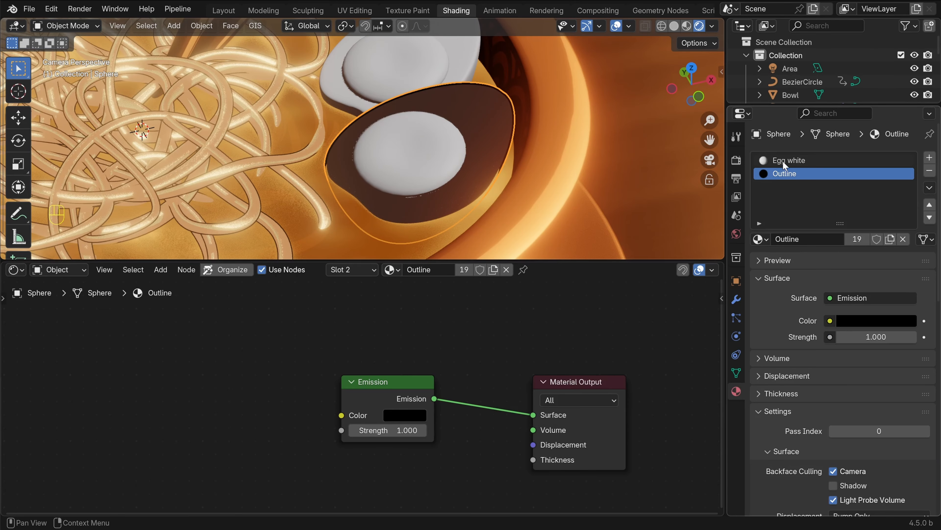
click(794, 158)
scroll(482, 412, down, 6)
shift+middle_drag(454, 402, 528, 391)
scroll(583, 384, up, 2)
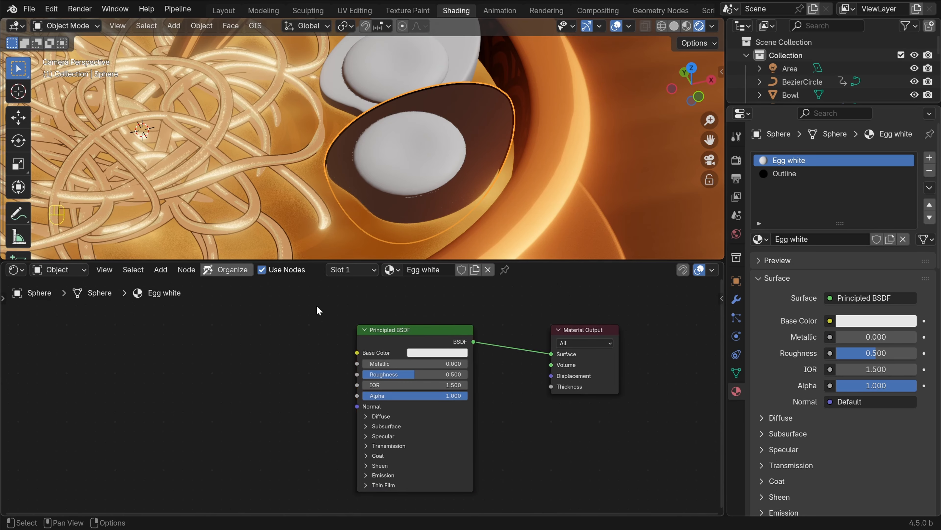
drag(310, 301, 467, 400)
key(Delete)
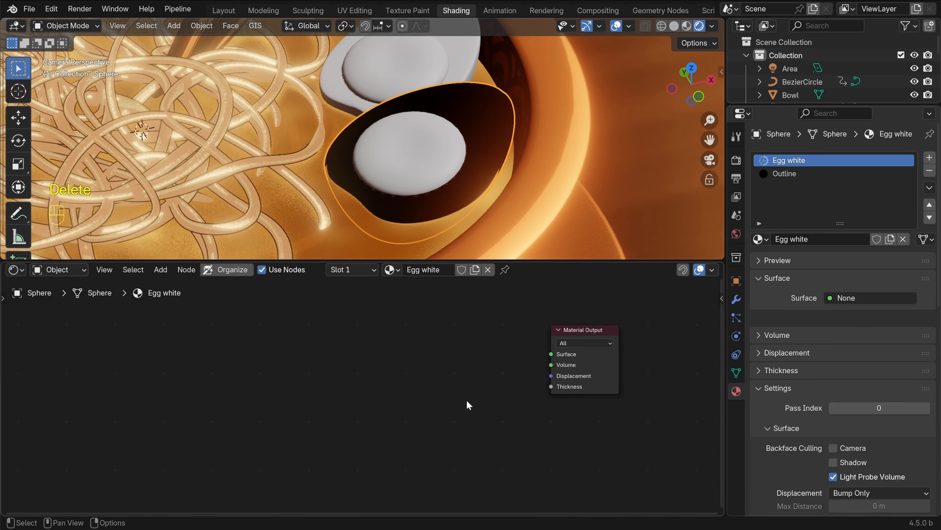
Add a Gradient Texture node to the Egg white material
key(shift+a)
click(253, 280)
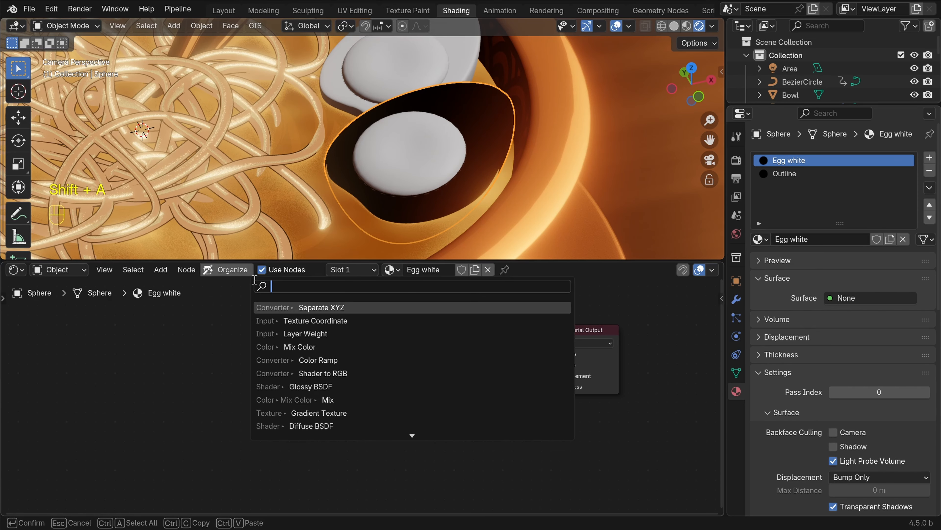
text(gradi)
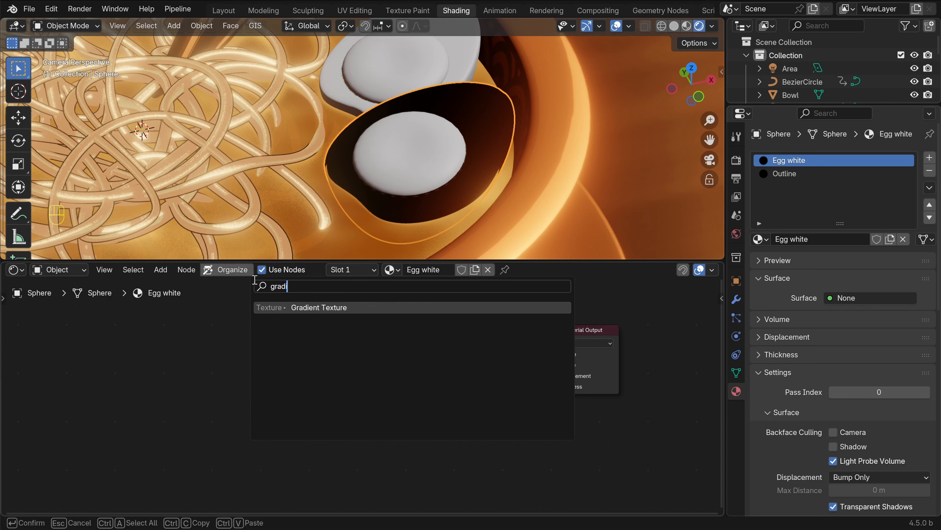
key(Return)
click(287, 309)
Add a Color Ramp node beside the Gradient Texture and feed the gradient's Color into the ramp's Fac
key(shift+a)
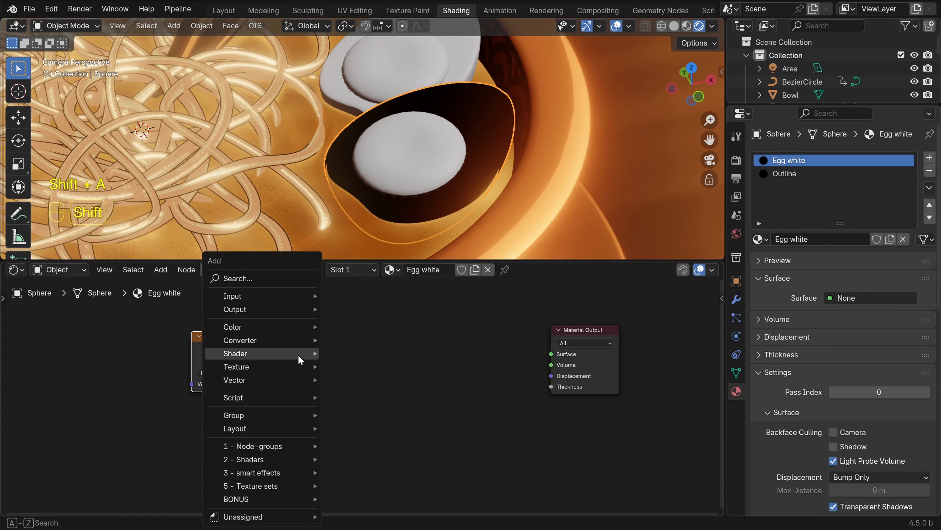
click(253, 282)
text(colo)
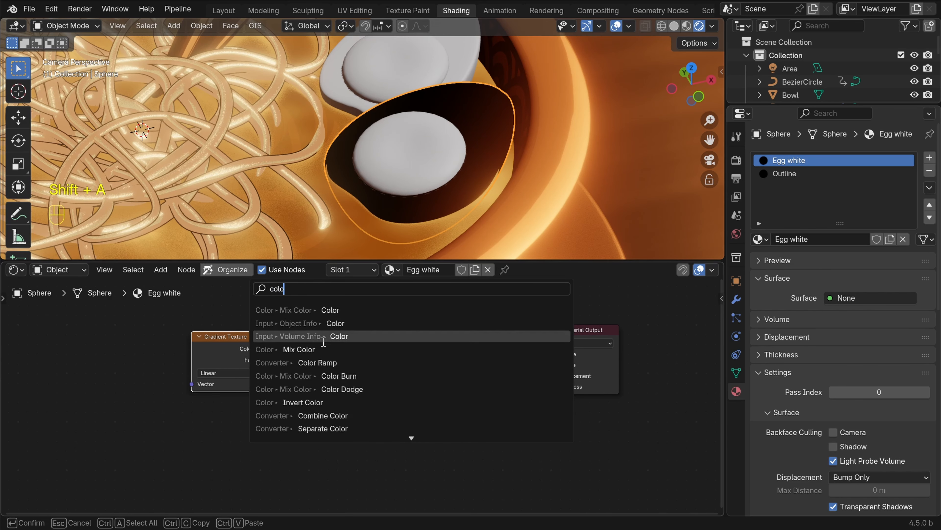
click(322, 362)
click(305, 333)
drag(260, 349, 306, 428)
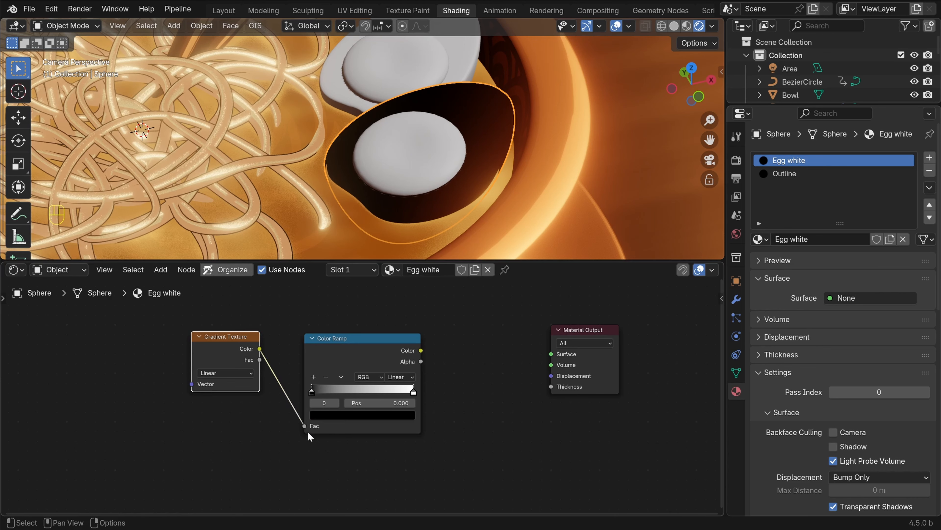
Add linked Texture Coordinate and Mapping nodes in front of the Gradient Texture
shift+middle_drag(225, 407, 334, 418)
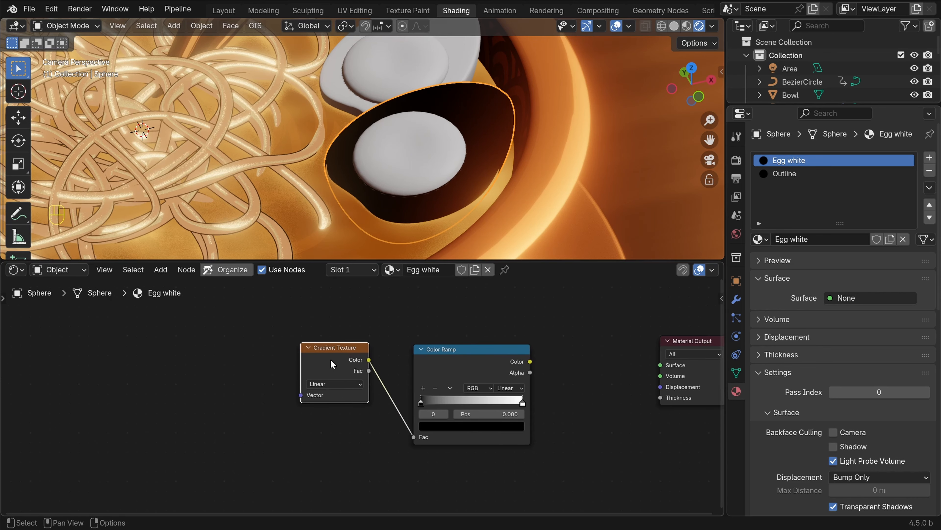
key(ctrl)
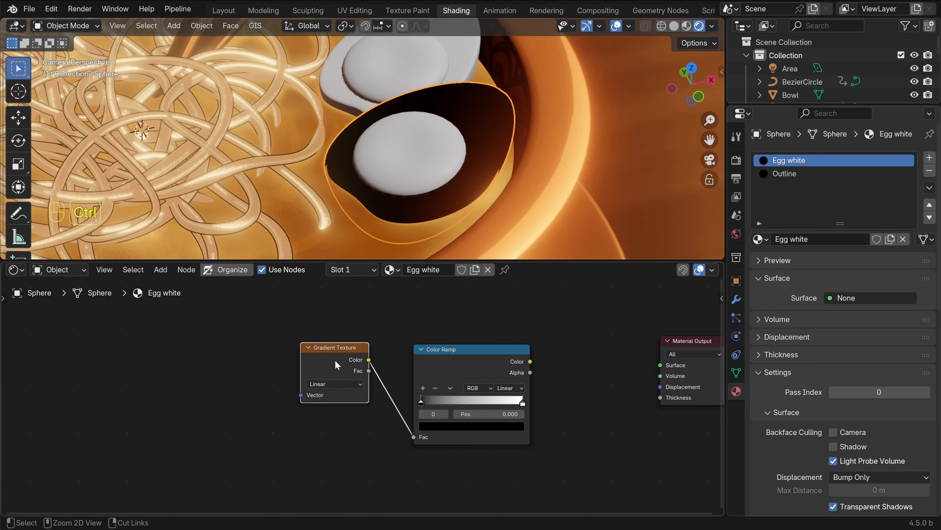
key(ctrl+t)
middle_drag(304, 416, 395, 347)
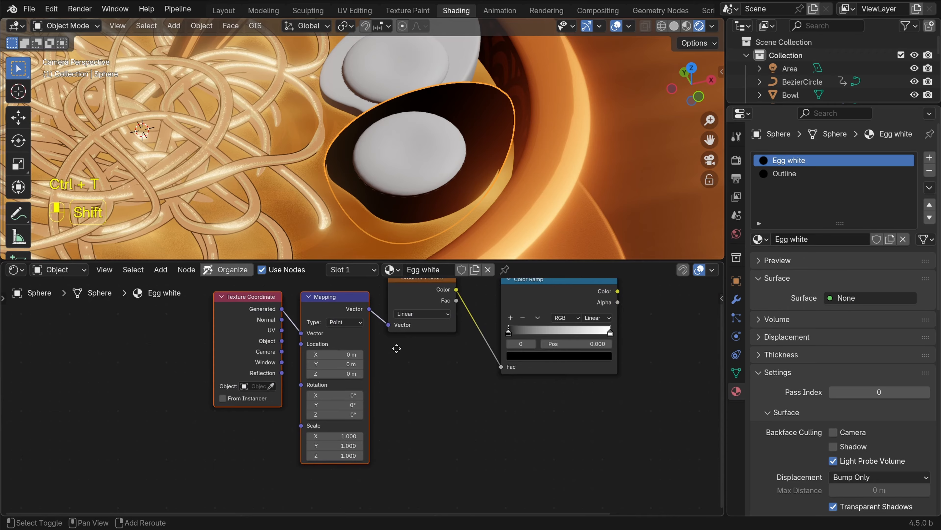
middle_drag(467, 360, 289, 407)
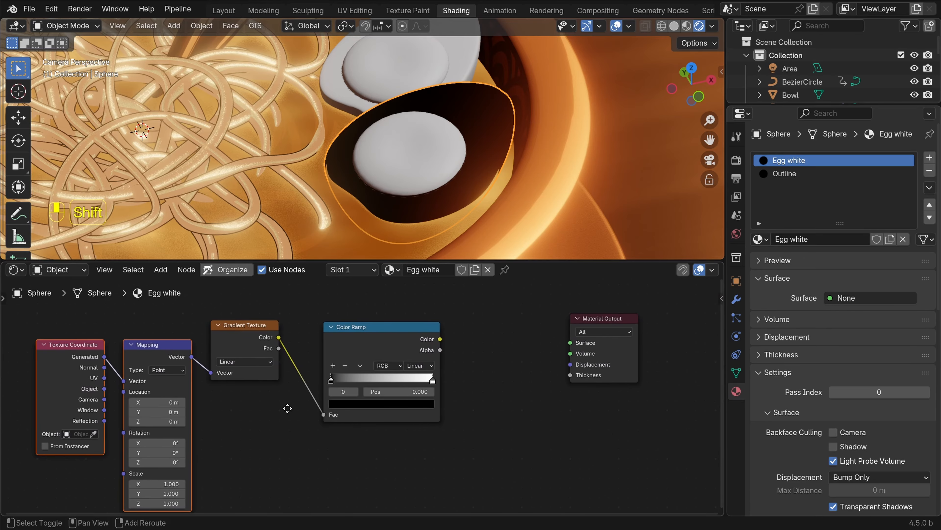
Connect the Color Ramp to the Material Output's surface and move its black stop to position 0.785
ctrl+shift+click(378, 342)
scroll(472, 181, up, 4)
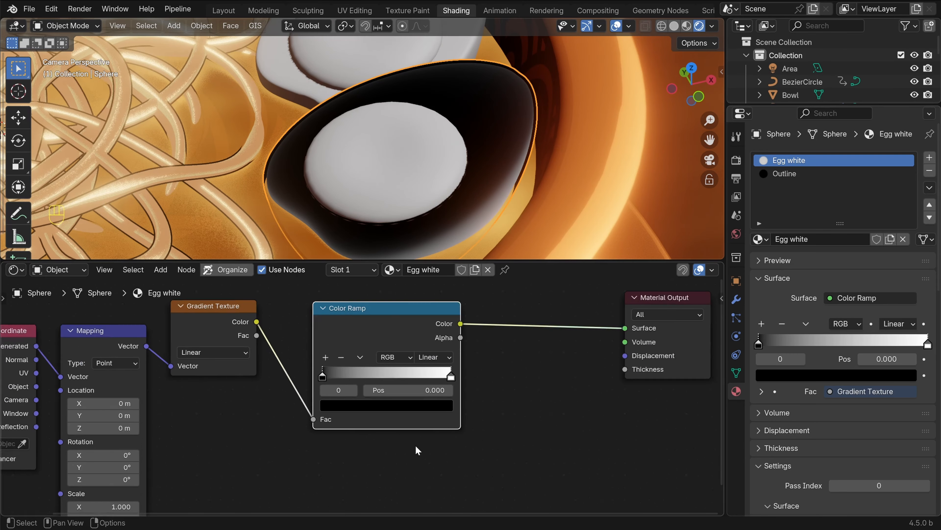
scroll(415, 445, up, 6)
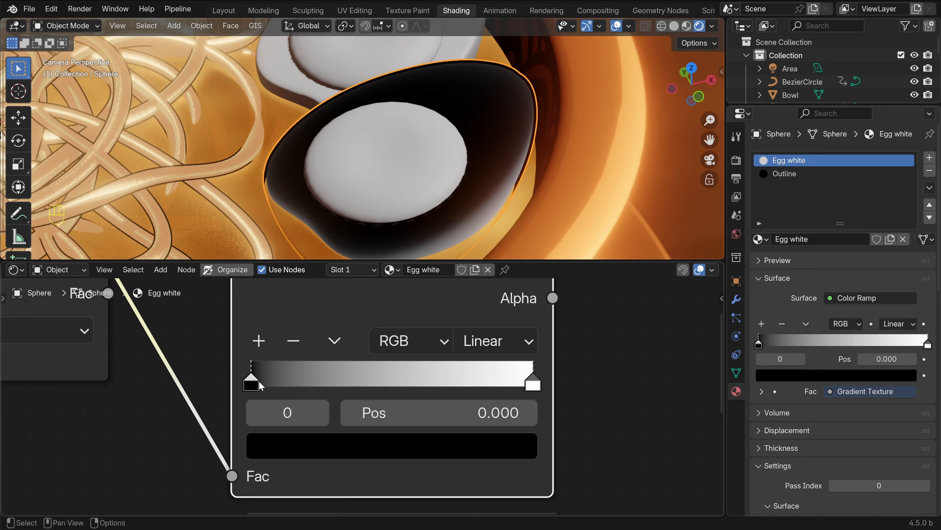
drag(253, 380, 482, 373)
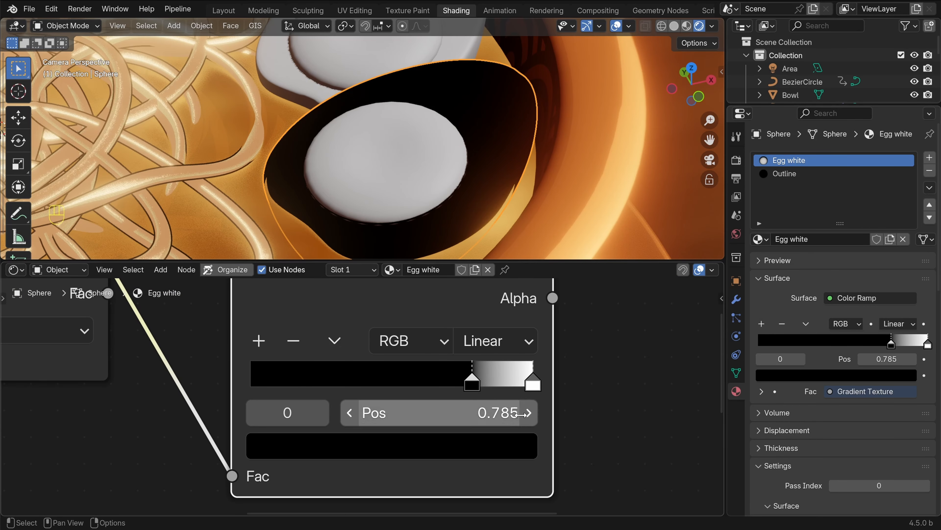
Set the Mapping node's X location to 0.84 m
scroll(556, 411, down, 3)
scroll(556, 411, down, 3)
middle_drag(269, 424, 544, 374)
scroll(544, 373, up, 7)
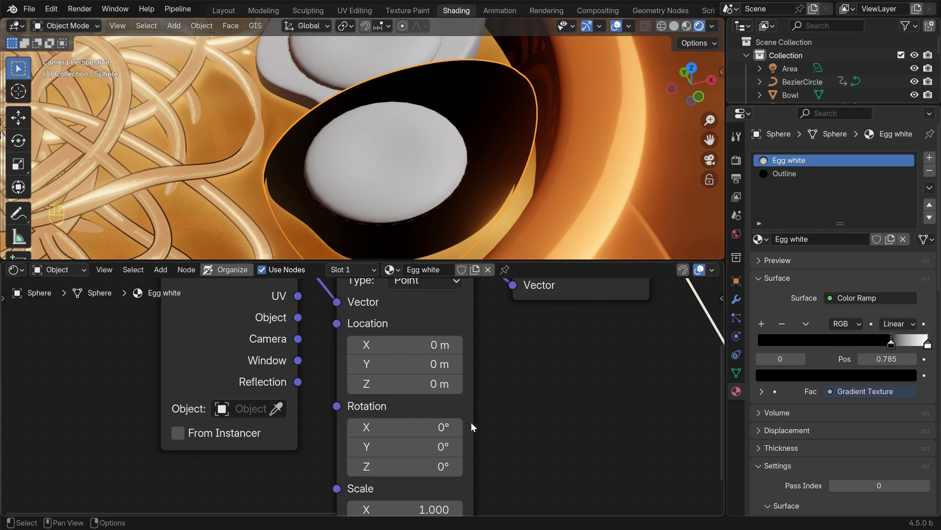
mouse_move(396, 350)
shift+mouse_down()
mouse_move(334, 351)
mouse_move(427, 350)
shift+mouse_up()
Isolate the egg white in local view and examine how the gradient falls across its side
shift+middle_drag(468, 206, 472, 164)
key(alt+a)
scroll(493, 164, up, 4)
scroll(493, 155, down, 5)
shift+middle_drag(499, 100, 422, 116)
scroll(447, 124, up, 8)
click(510, 149)
key(KP_Divide)
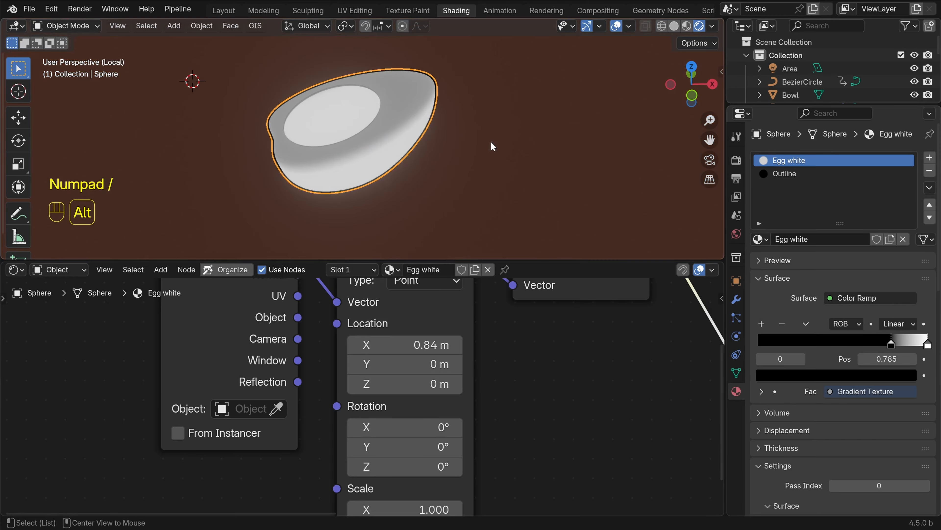
key(alt+a)
scroll(491, 141, up, 4)
middle_drag(452, 143, 430, 174)
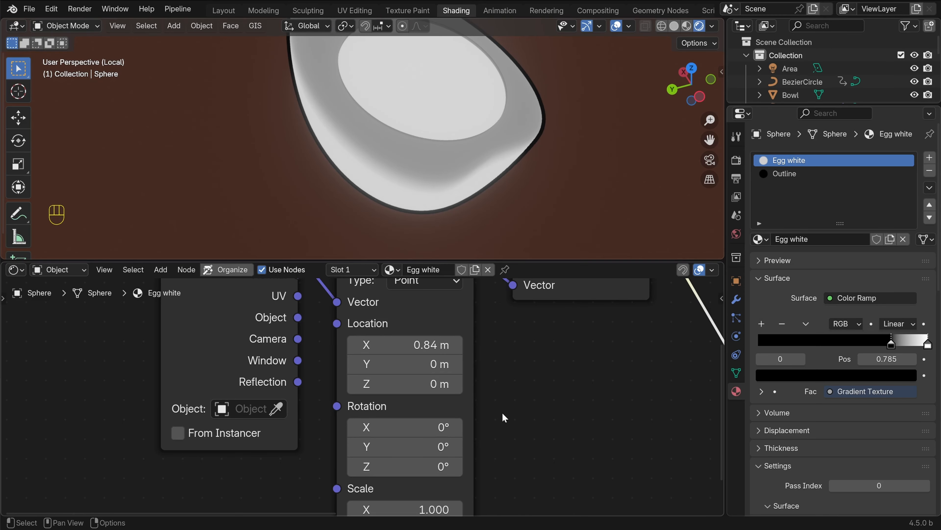
Set the Mapping node's X scale to 4 to sharpen the gradient on the egg
shift+scroll(504, 417, down, 5)
middle_drag(448, 211, 455, 165)
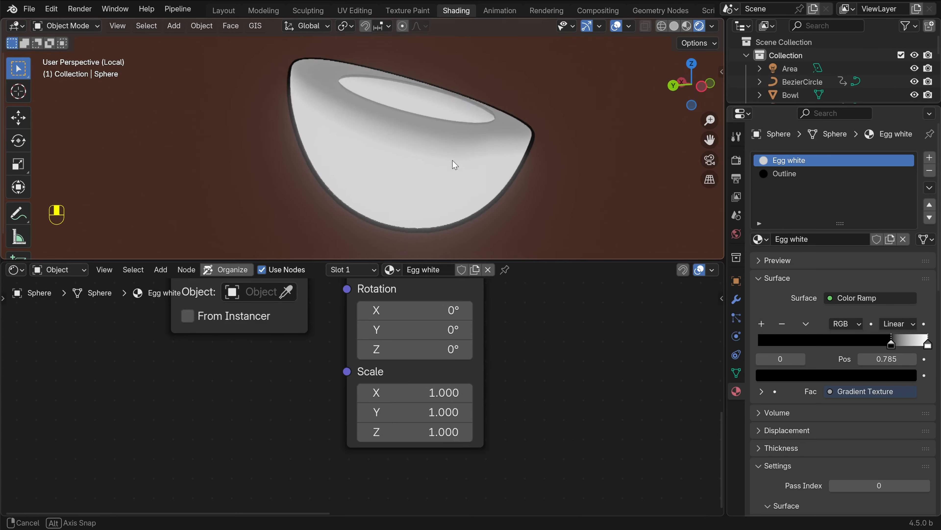
scroll(456, 165, up, 2)
shift+drag(463, 393, 522, 393)
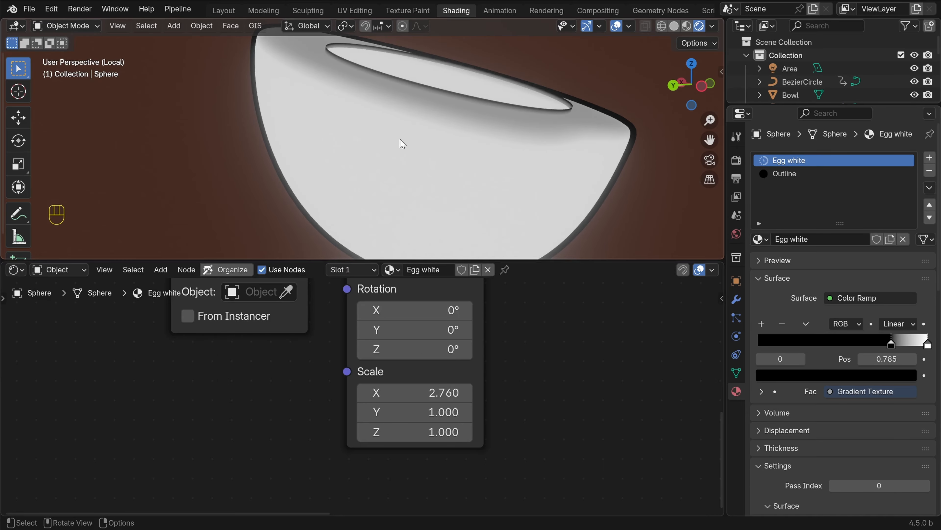
click(409, 393)
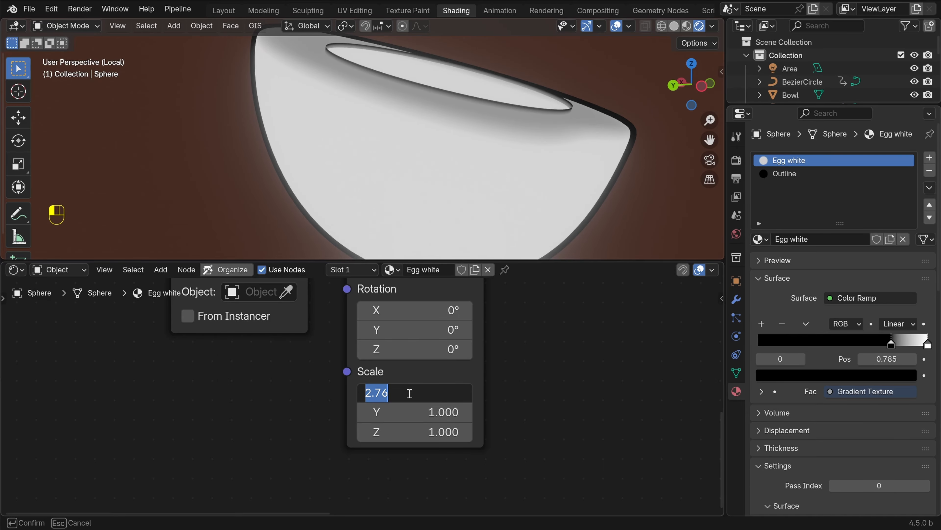
text(4)
key(Return)
Inspect the egg's shading, leave local view and return to the camera view
middle_drag(493, 159, 446, 177)
scroll(463, 176, down, 4)
scroll(469, 159, up, 4)
key(KP_Divide)
scroll(443, 154, down, 5)
scroll(445, 176, up, 4)
key(KP_0)
Move the Texture Coordinate, Mapping, Gradient Texture and Color Ramp nodes together farther from the Material Output
scroll(537, 421, down, 9)
shift+middle_drag(552, 378, 423, 426)
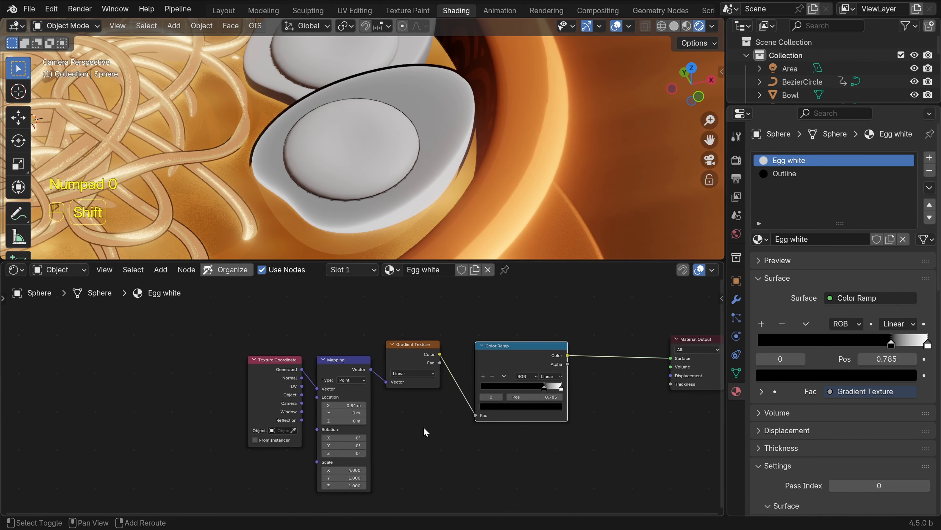
drag(220, 298, 523, 421)
key(g)
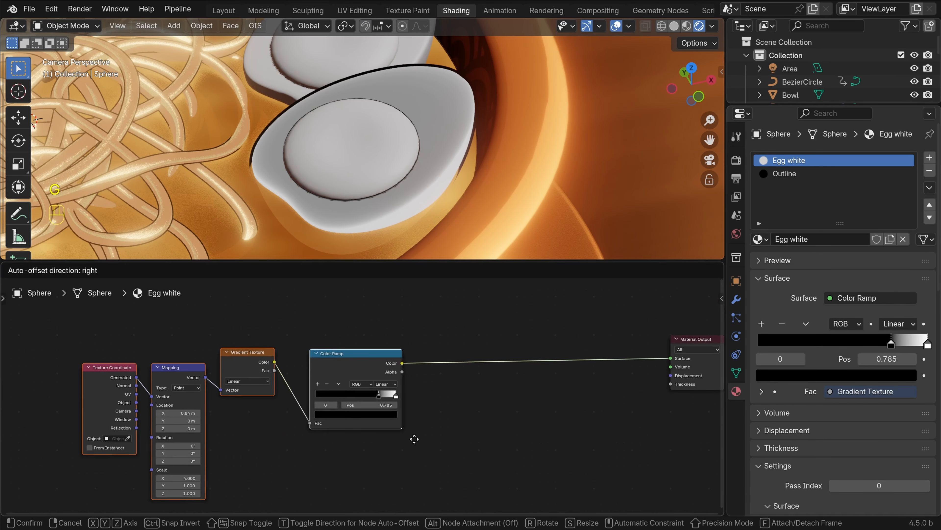
click(414, 438)
click(493, 400)
Insert a Mix Color node between the Color Ramp and Material Output, and relink the ramp's Color to its Factor
scroll(493, 400, up, 4)
middle_drag(493, 400, 429, 404)
key(shift+a)
click(380, 279)
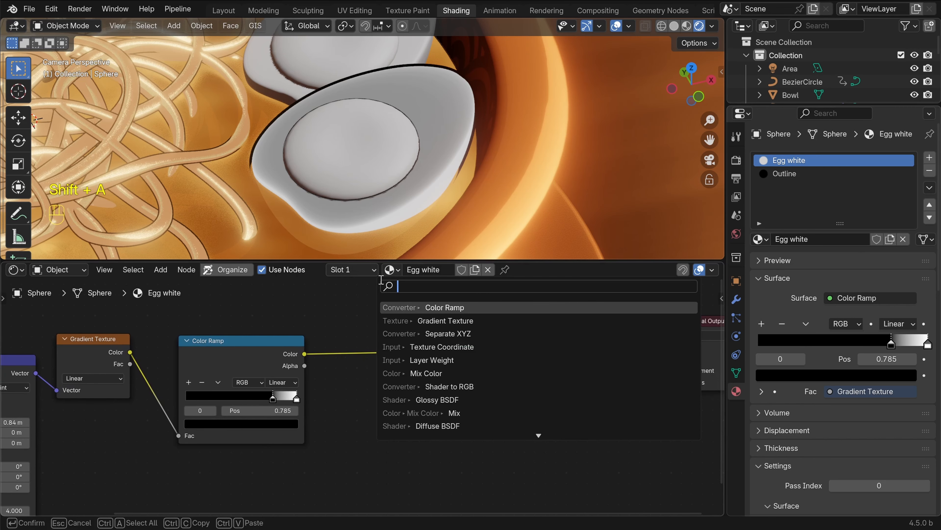
text(mix)
click(447, 320)
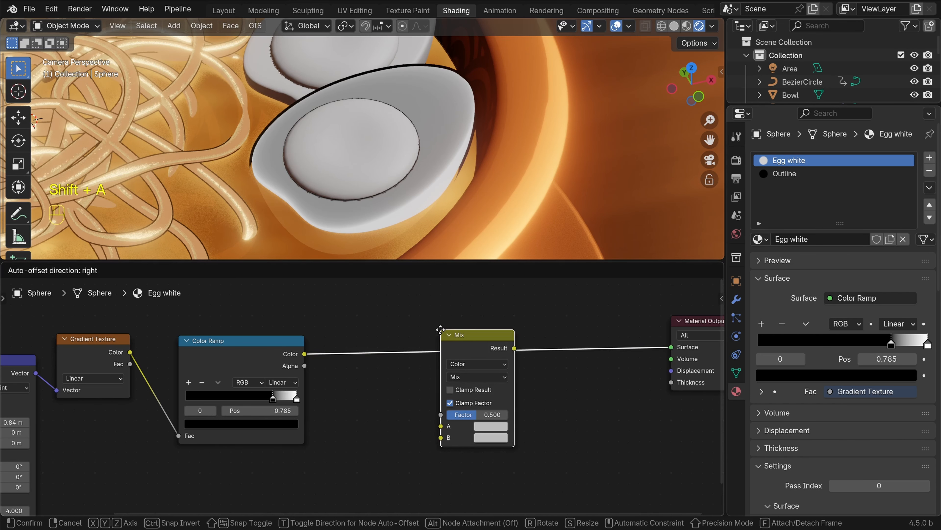
click(395, 337)
scroll(545, 430, up, 1)
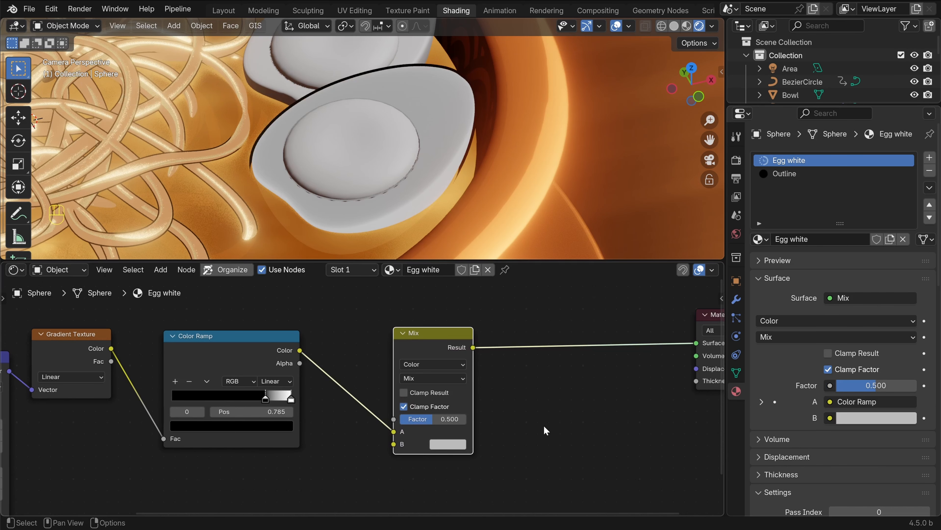
scroll(555, 400, up, 2)
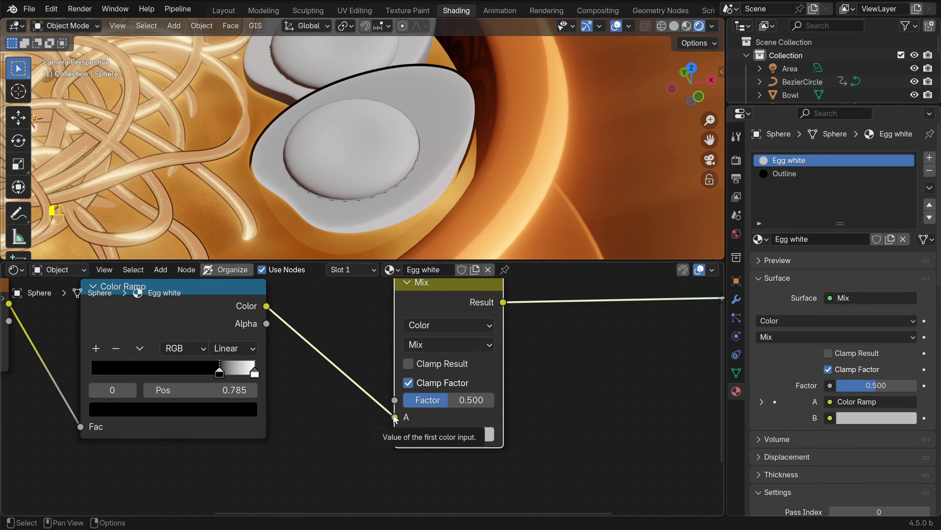
drag(395, 417, 395, 399)
scroll(387, 449, up, 1)
Set color B of the Mix node to the orange-brown hex #BC8547FF
click(488, 437)
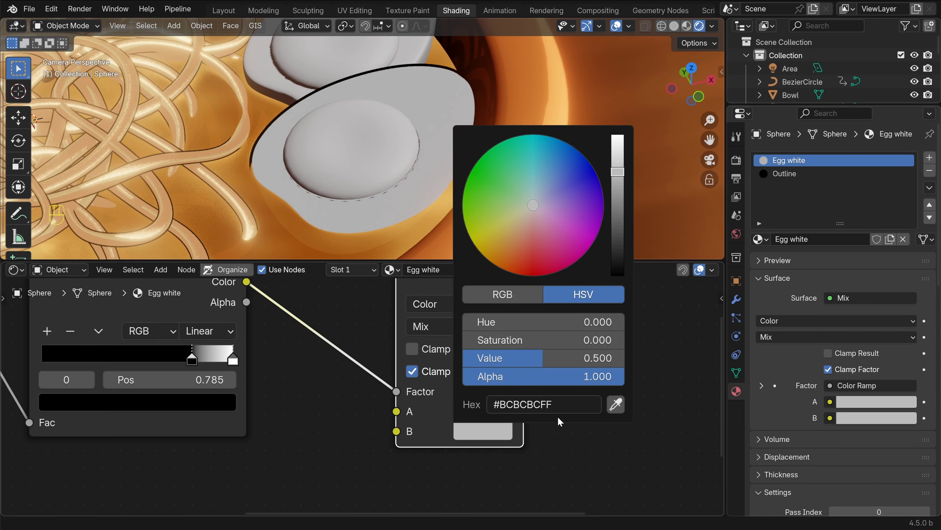
click(561, 406)
text(#BC8547FF)
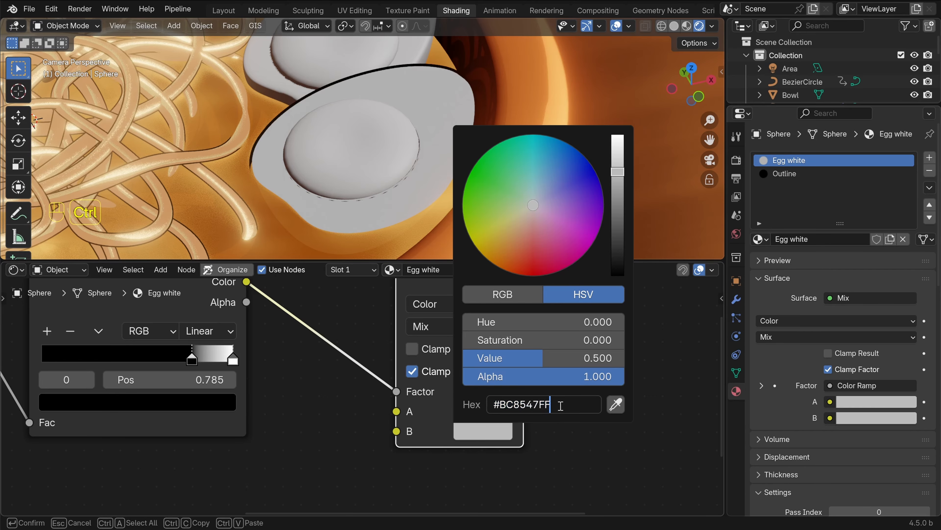
key(Return)
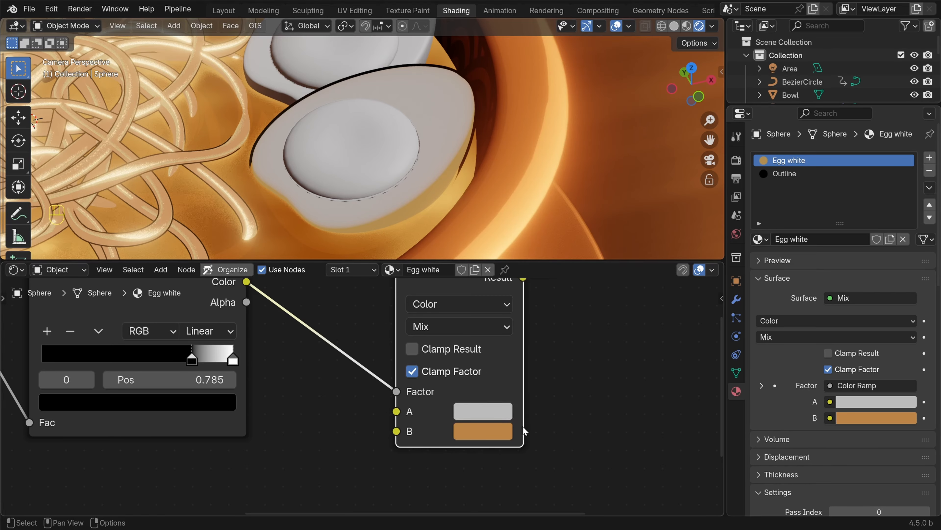
Set color A of the Mix node to saturation 0.737 and value 1.6
click(476, 416)
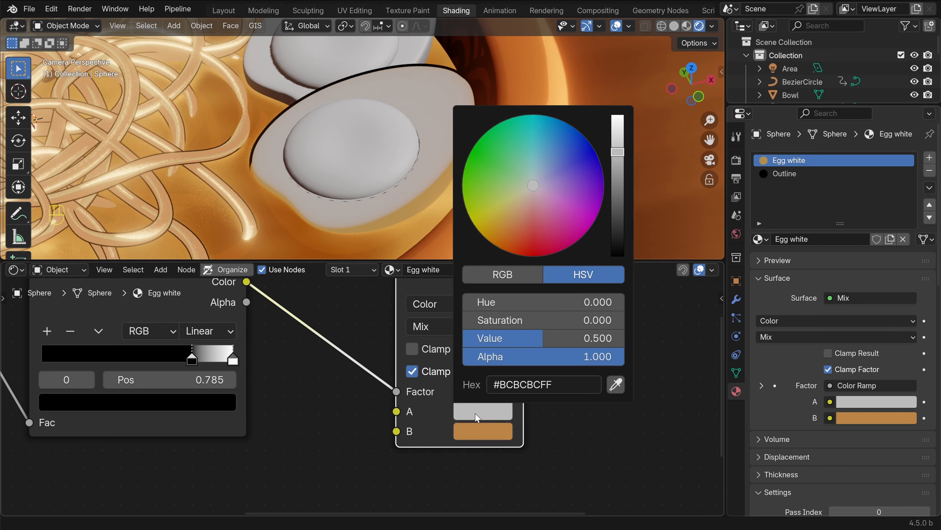
click(545, 321)
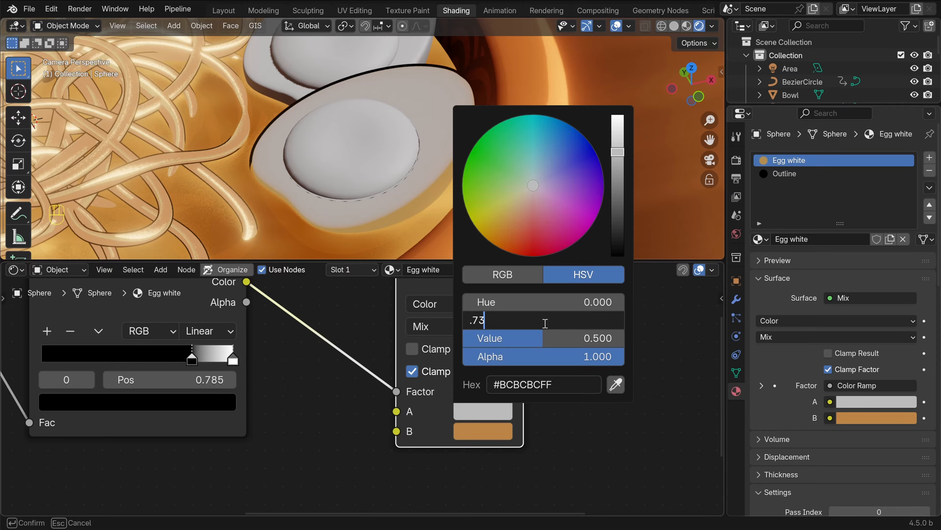
key(Return)
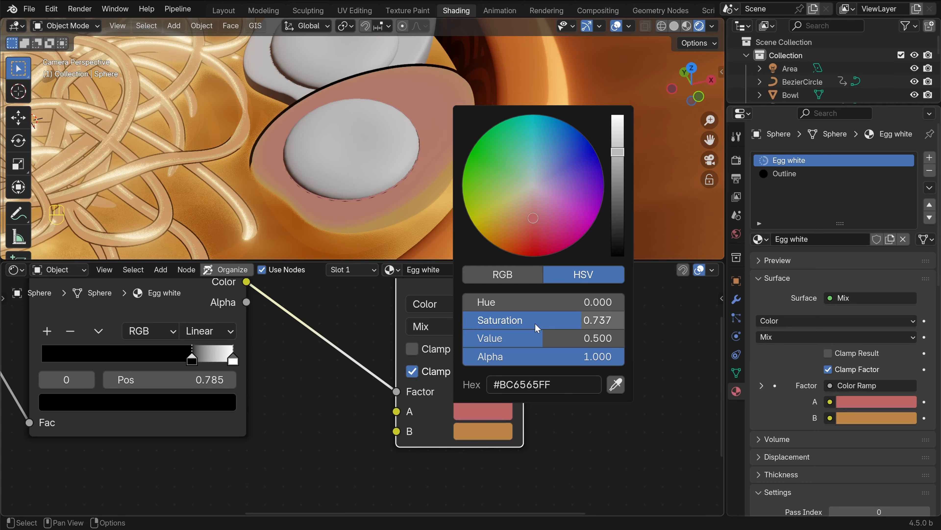
click(534, 338)
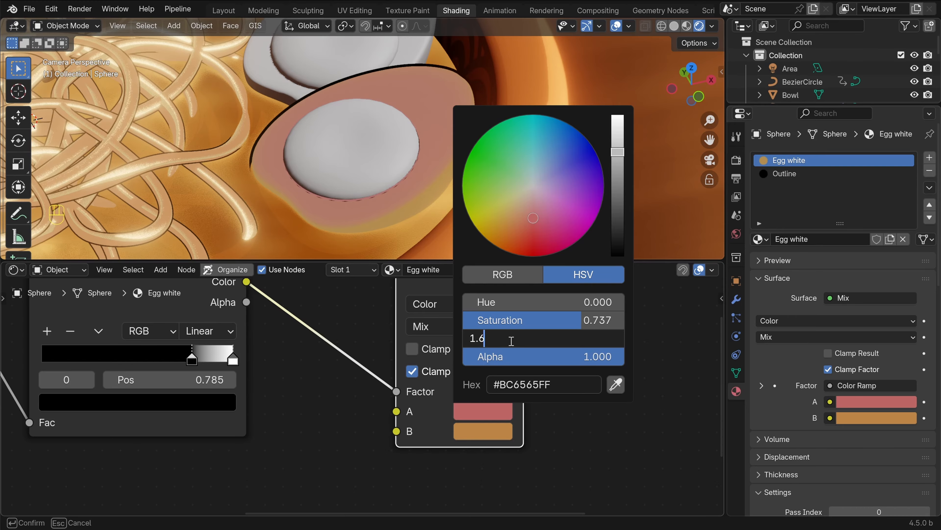
key(Return)
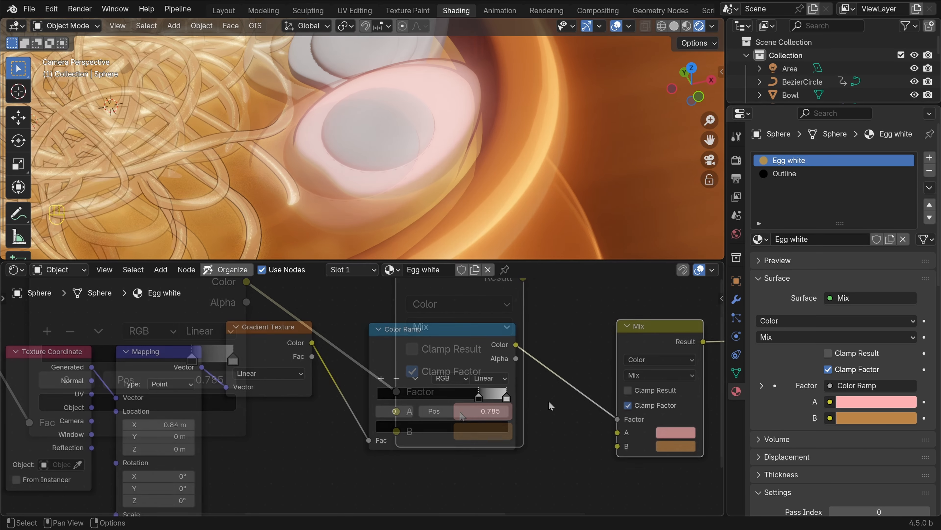
Try the gradient Color Ramp's black stop at 0.731 and a slight shift of the Mapping X location, undoing each change
mouse_move(523, 396)
mouse_down()
mouse_move(488, 396)
mouse_move(514, 396)
mouse_up()
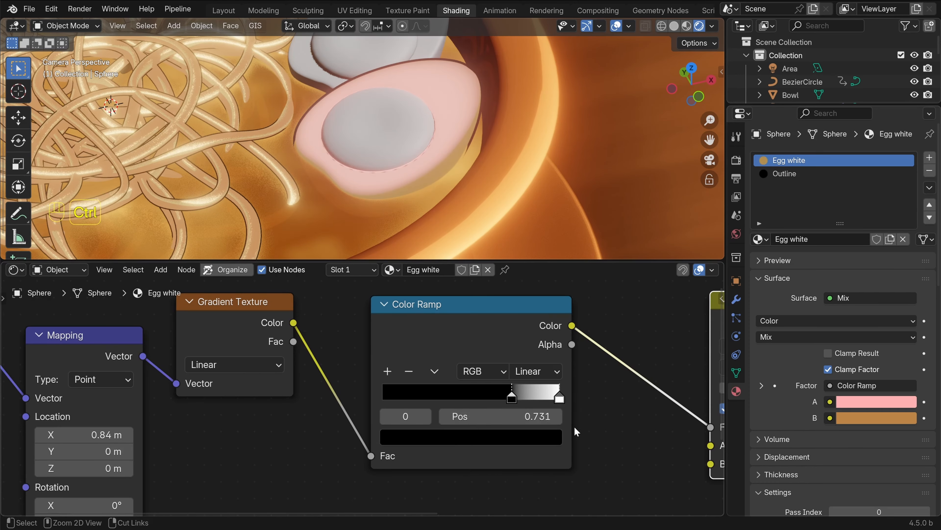
key(ctrl+z)
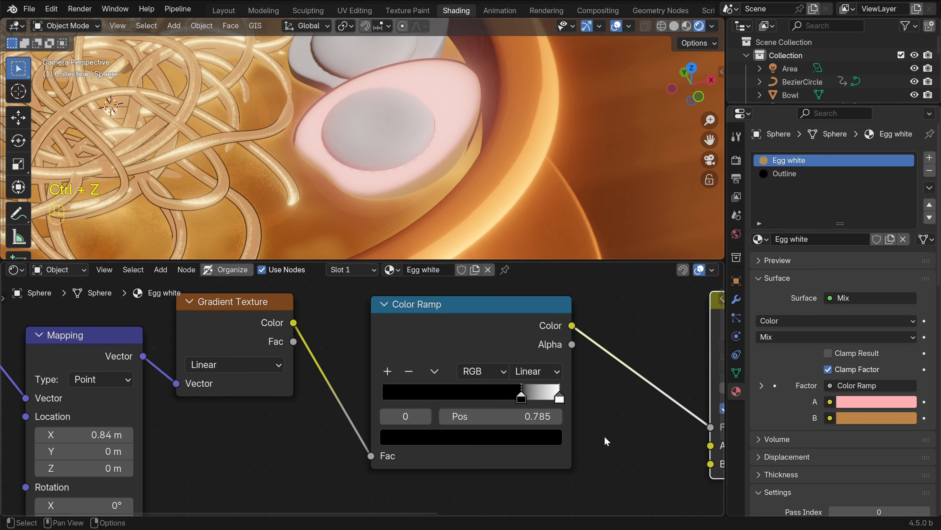
scroll(604, 436, down, 3)
middle_drag(261, 435, 491, 395)
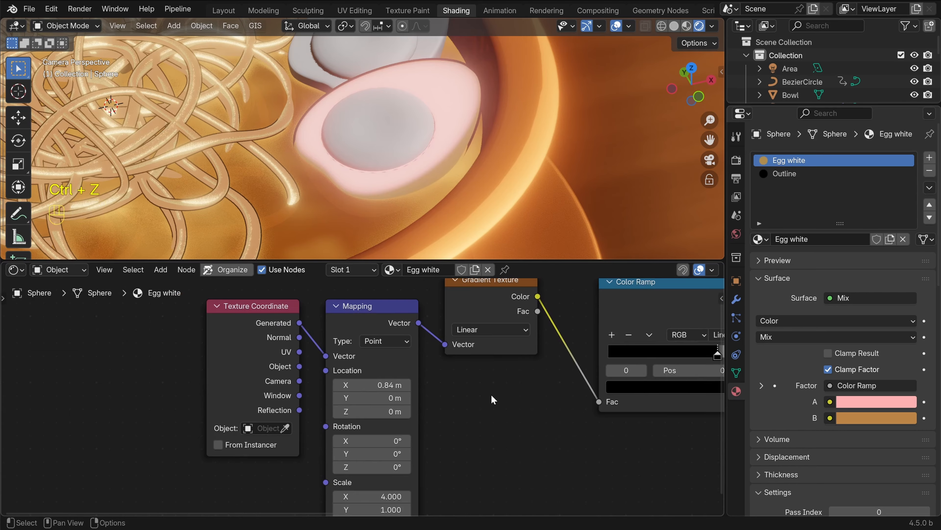
scroll(491, 395, up, 4)
mouse_move(400, 383)
shift+mouse_down()
mouse_move(411, 383)
mouse_move(392, 383)
mouse_move(414, 383)
mouse_move(404, 382)
shift+mouse_up()
scroll(425, 160, down, 3)
key(ctrl+z)
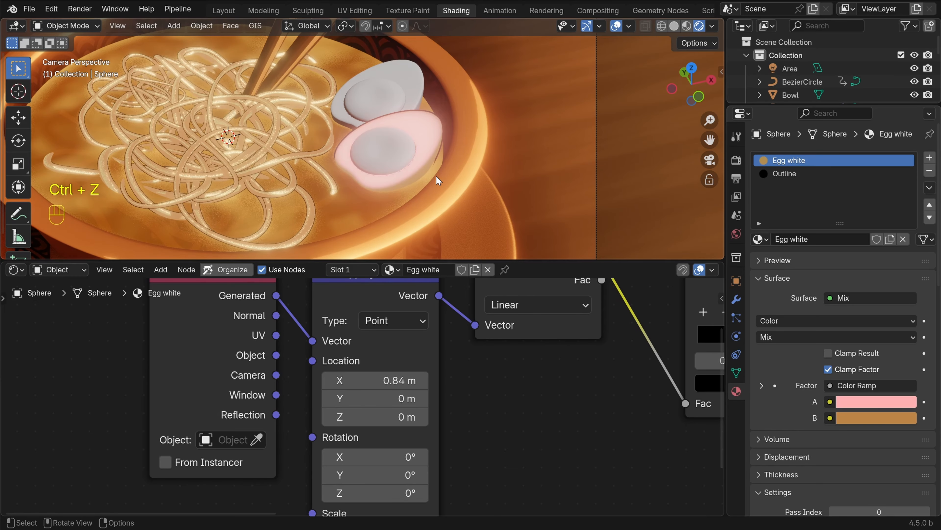
Add a Glossy BSDF node above the existing gradient node chain
scroll(437, 176, up, 3)
scroll(371, 316, down, 6)
shift+middle_drag(371, 315, 373, 359)
scroll(352, 363, up, 3)
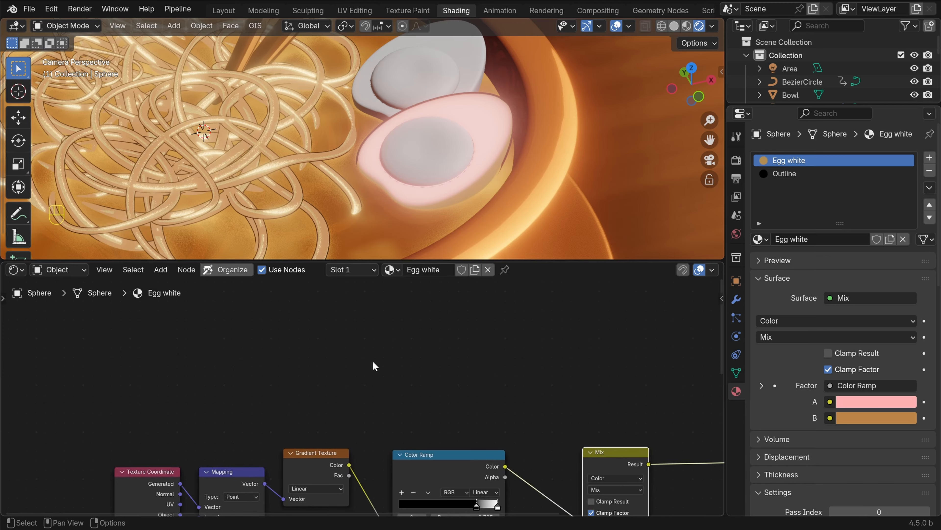
key(shift+a)
click(332, 280)
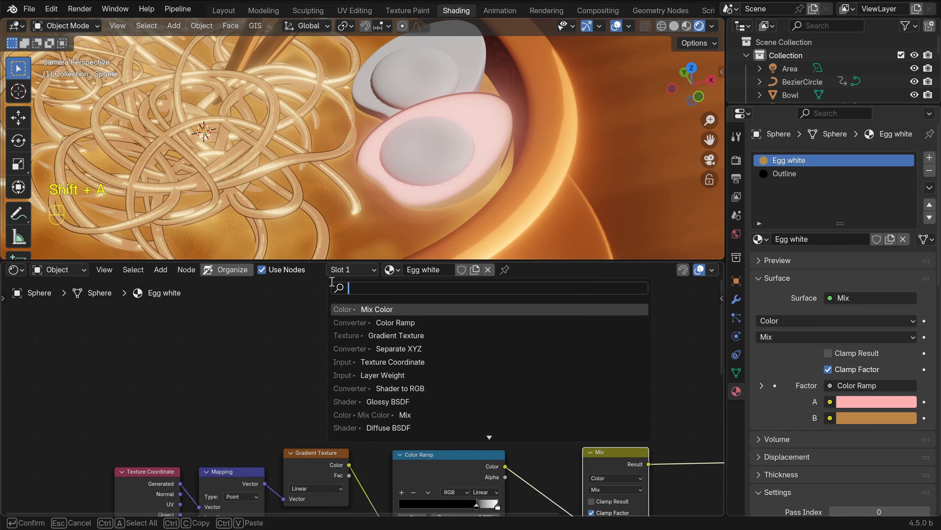
text(glo)
key(Return)
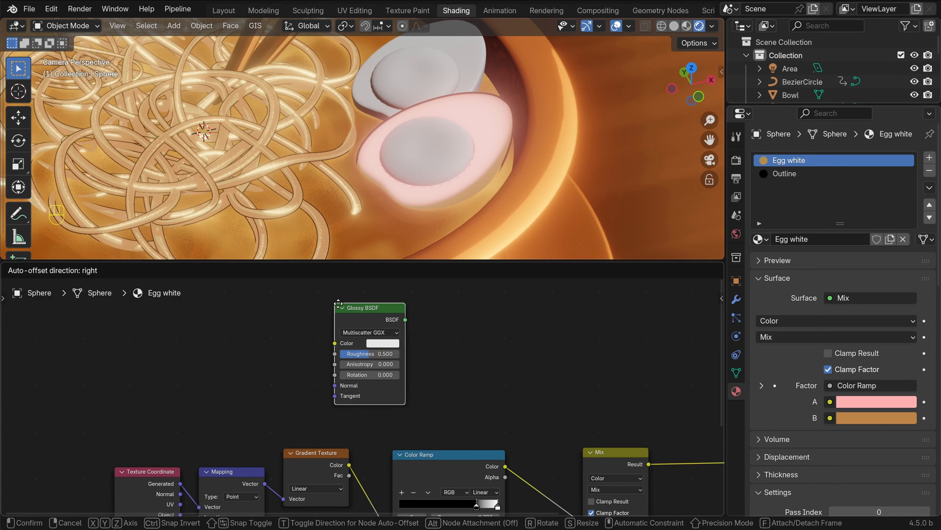
click(289, 296)
Add a Shader to RGB node and link the Glossy BSDF's output to its Shader input
key(shift+a)
click(367, 279)
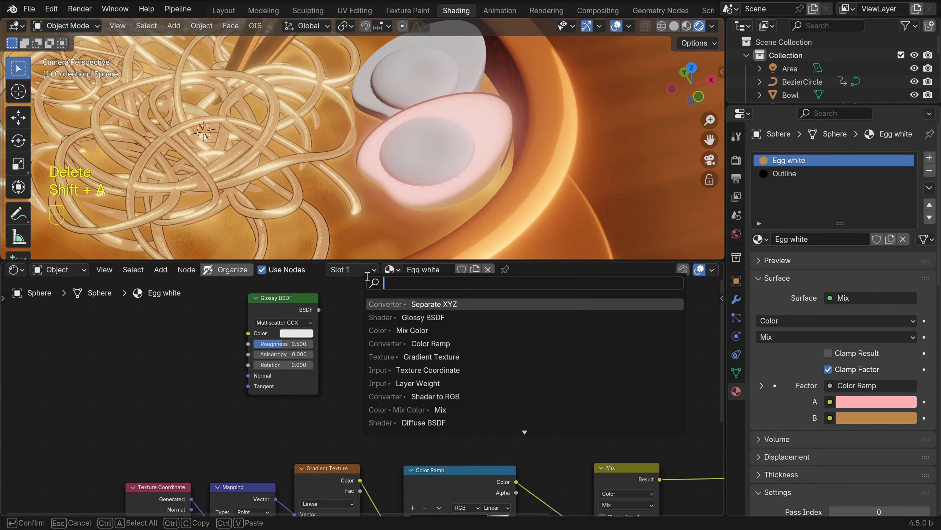
text(shader)
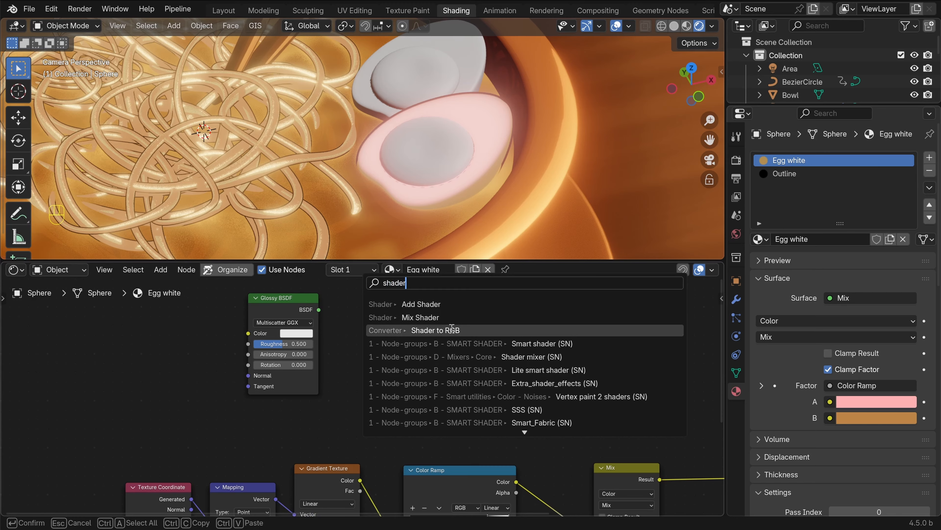
click(436, 330)
click(361, 319)
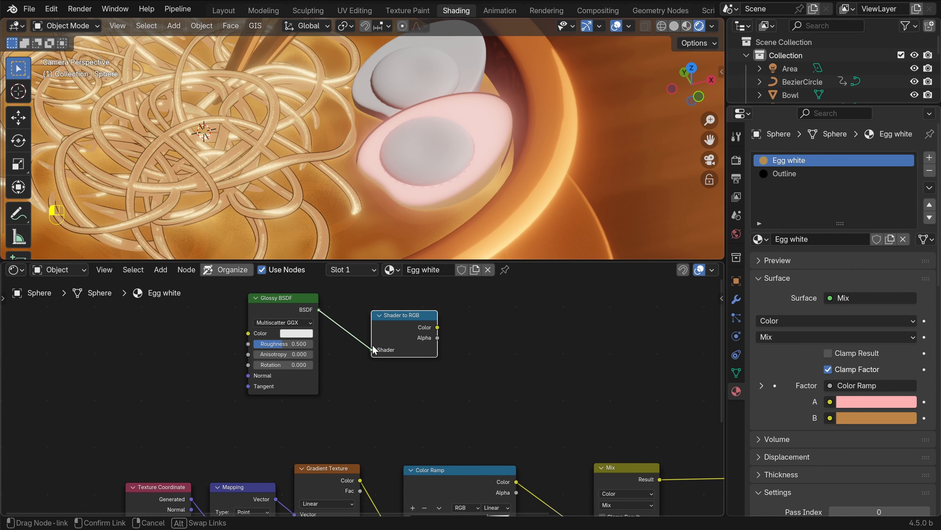
drag(373, 348, 373, 349)
Add a Color Ramp after Shader to RGB, link the Color output to its Fac, and preview the ramp on the egg
middle_drag(535, 353, 452, 365)
key(shift+a)
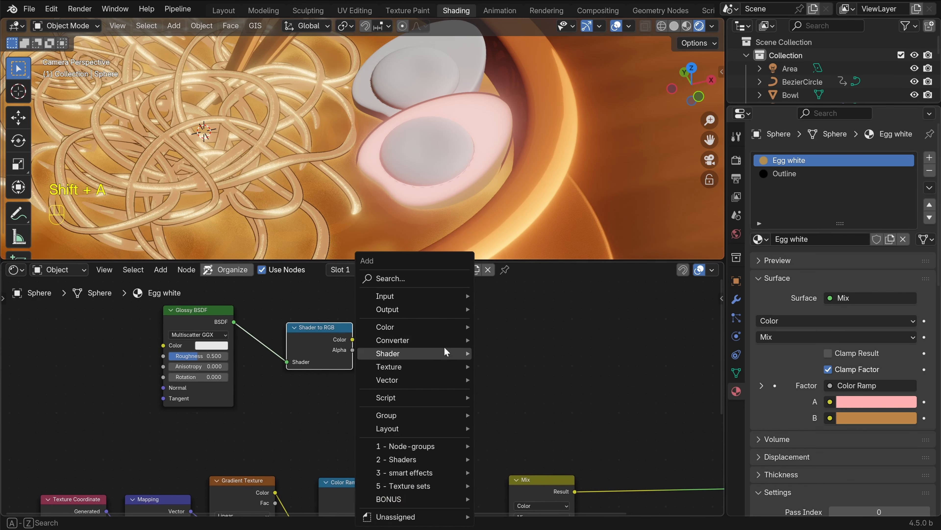
text(col)
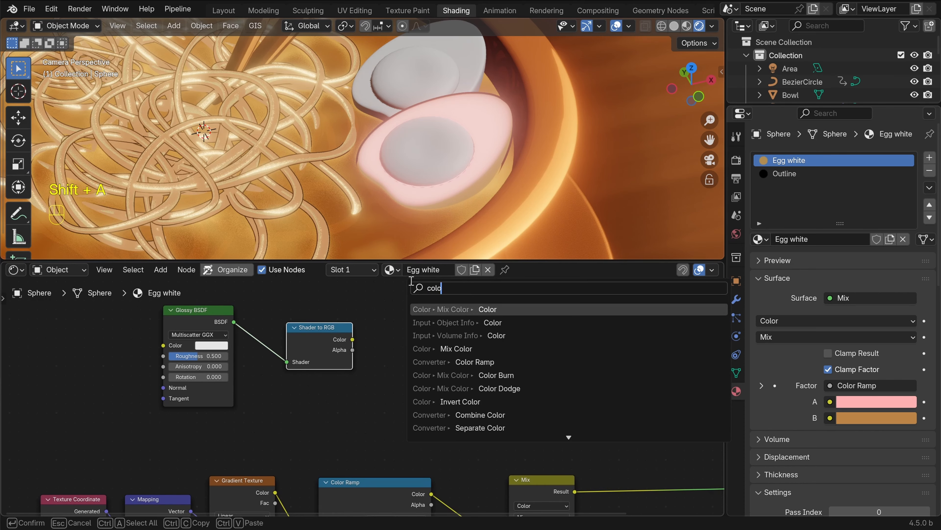
text(o)
click(493, 362)
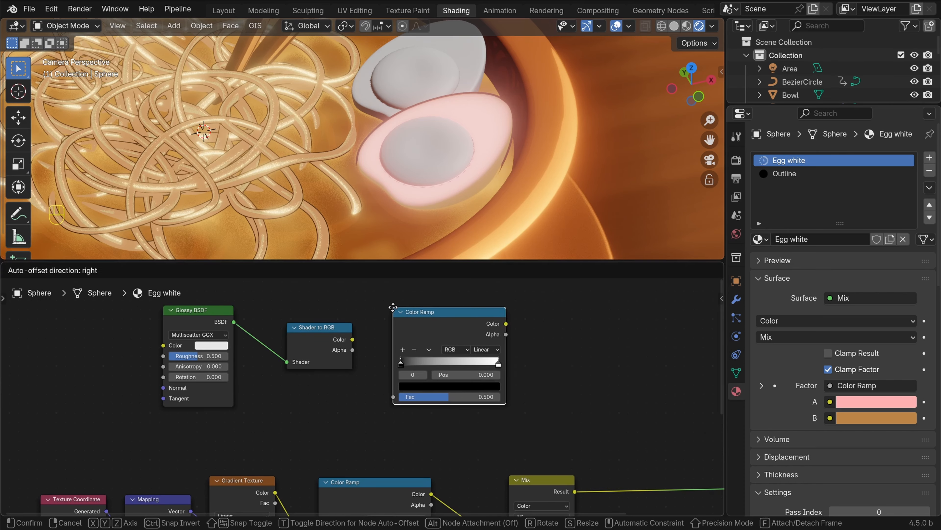
click(393, 307)
drag(398, 386, 399, 393)
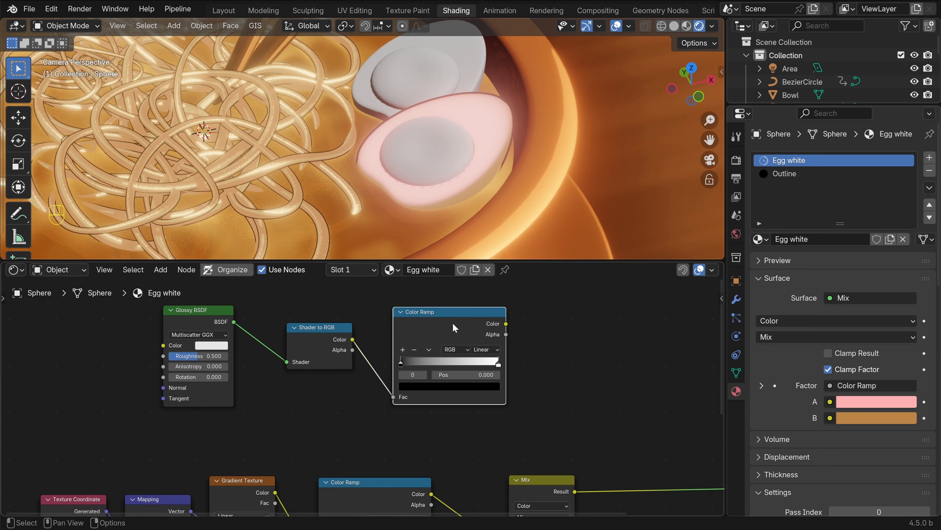
ctrl+shift+click(446, 328)
Tighten the glossy Color Ramp by placing the white stop at 0.138 with the black stop just before it
scroll(458, 195, up, 6)
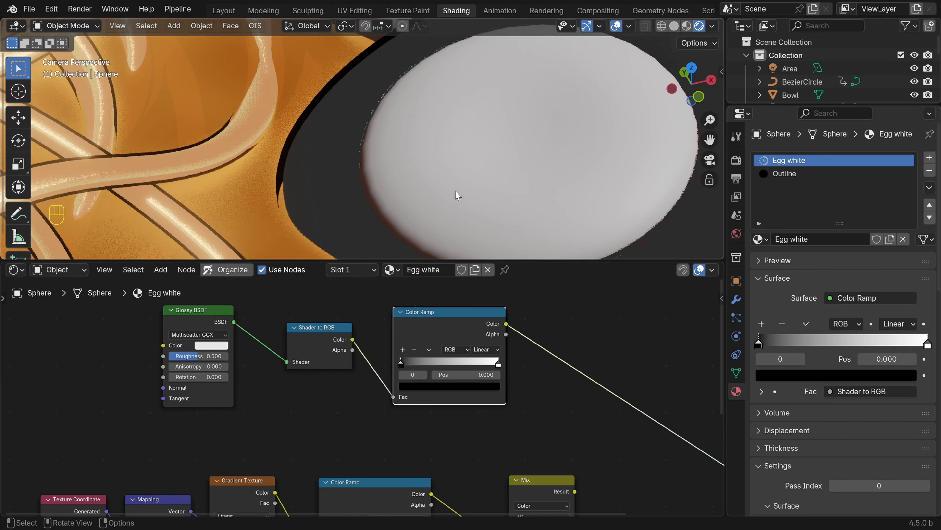
scroll(522, 423, up, 5)
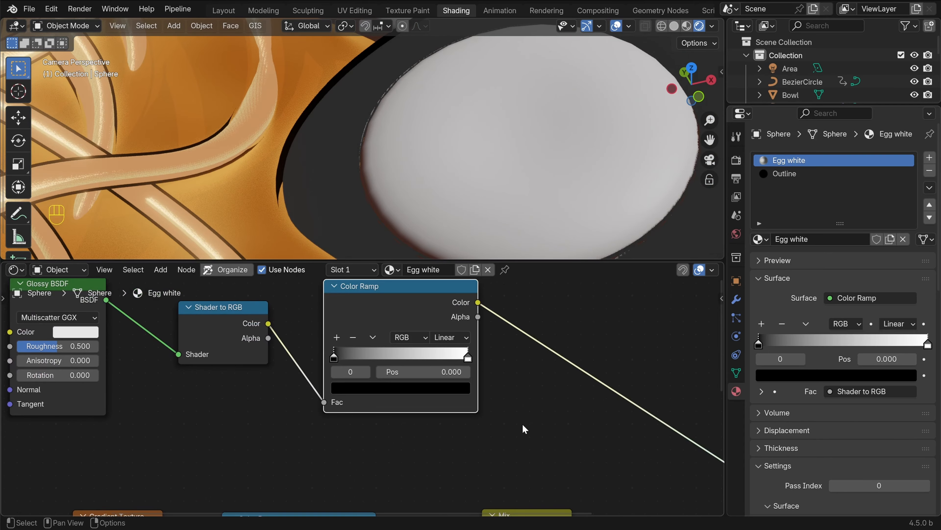
drag(519, 339, 352, 340)
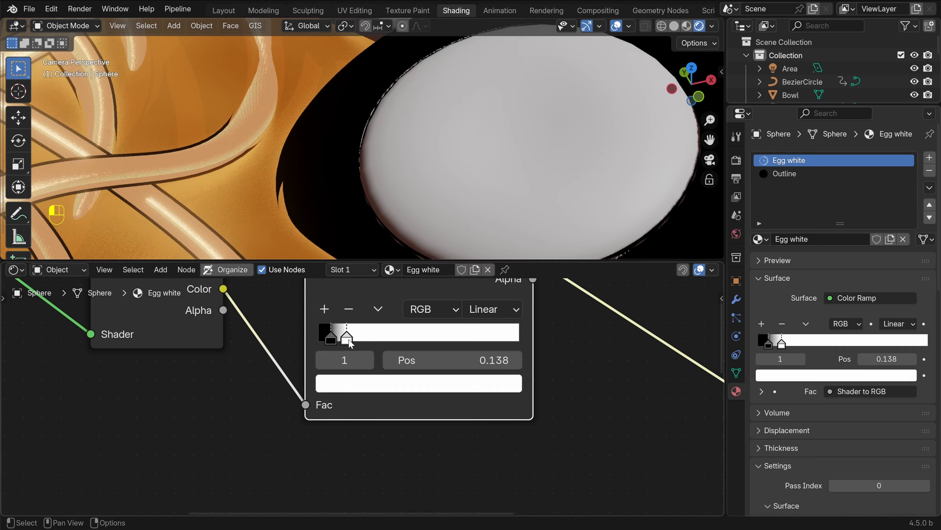
Hide the yolk object, Sphere.001, in the viewport
scroll(420, 210, down, 5)
key(Tab)
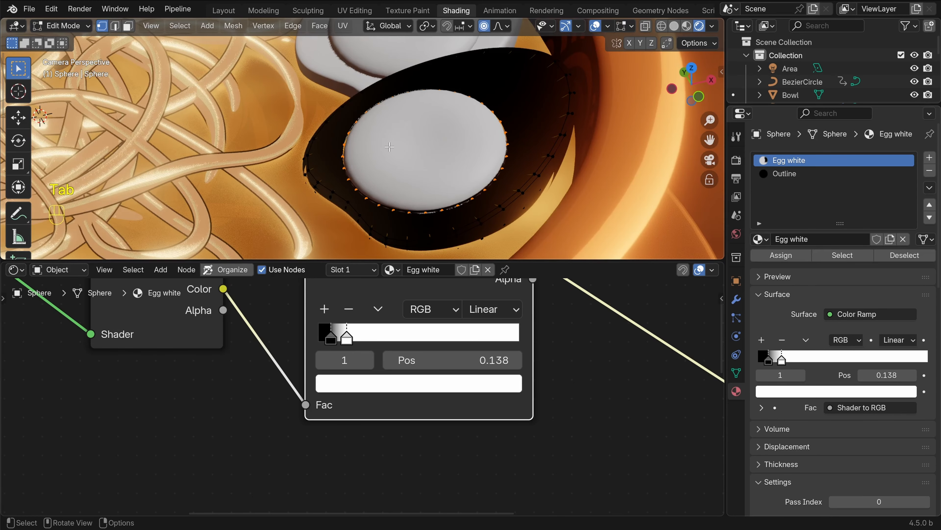
key(Tab)
click(404, 148)
key(h)
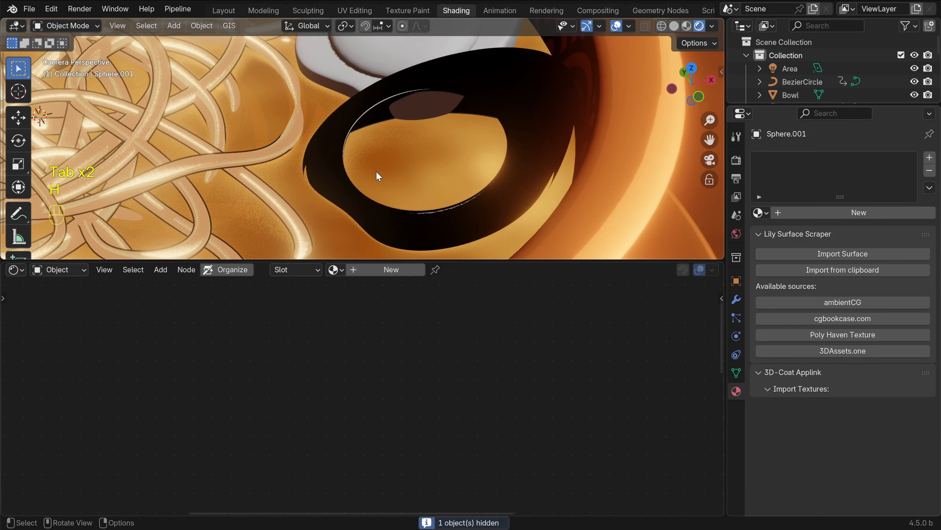
shift+middle_drag(376, 170, 394, 158)
scroll(389, 159, up, 1)
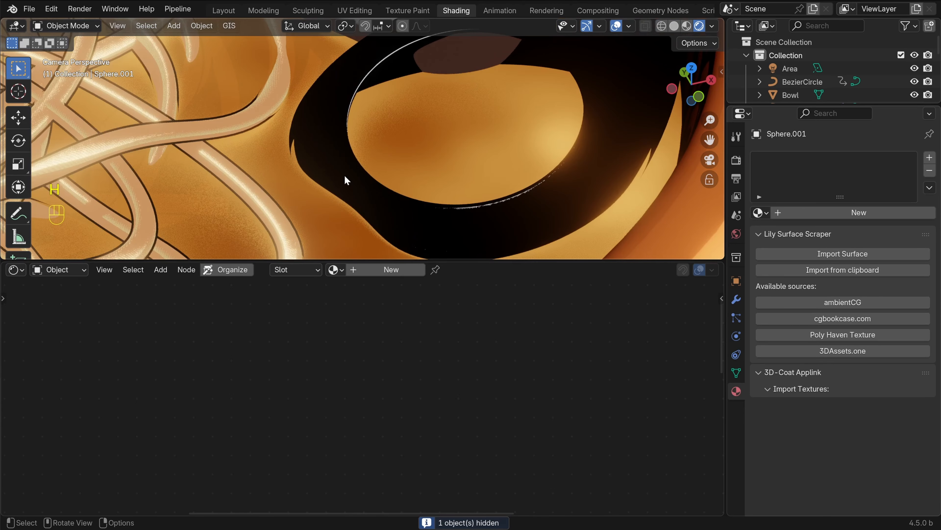
Clear the egg white's mesh selection in Edit Mode and place the glossy Color Ramp's black stop at 0.041
click(344, 174)
key(Tab)
key(alt+a)
scroll(348, 159, up, 3)
scroll(356, 160, down, 5)
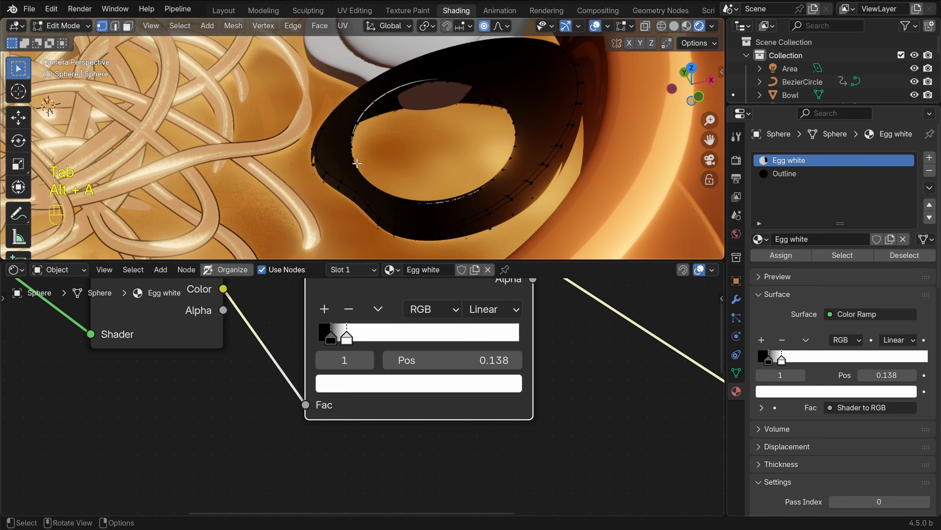
scroll(357, 163, up, 2)
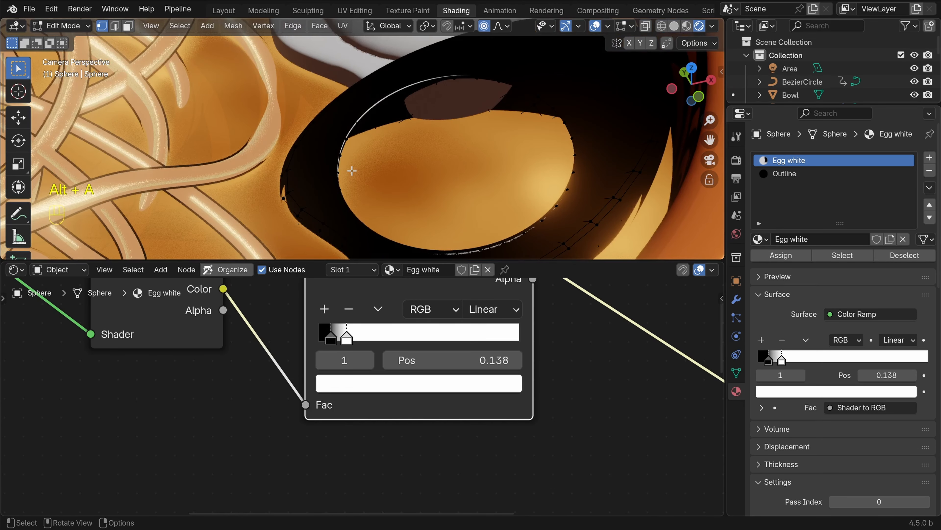
drag(347, 338, 326, 339)
key(Tab)
Set the Glossy BSDF's roughness to 1.000 and inspect the highlight along the egg white's inner rim
shift+middle_drag(459, 201, 449, 153)
scroll(450, 156, down, 6)
middle_drag(163, 391, 419, 434)
scroll(419, 434, down, 1)
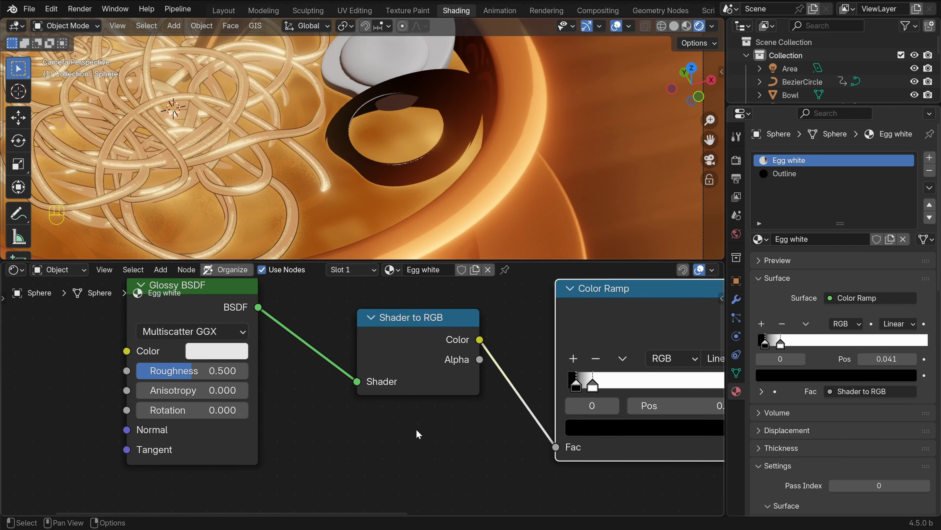
scroll(417, 430, up, 1)
middle_drag(272, 417, 378, 429)
drag(270, 379, 355, 386)
scroll(452, 173, up, 5)
scroll(396, 170, up, 5)
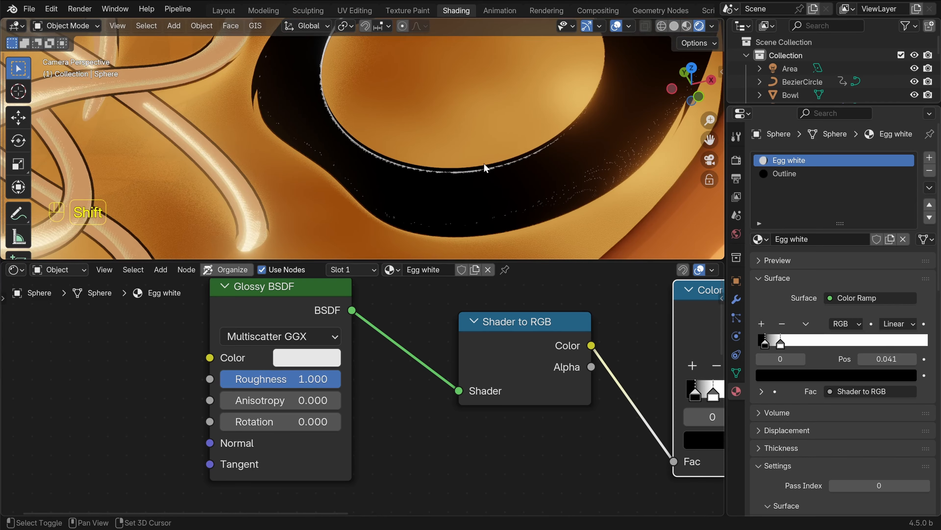
Switch the glossy Color Ramp to Constant interpolation and place its black stop at 0.092, with the white stop just after it
scroll(328, 200, down, 6)
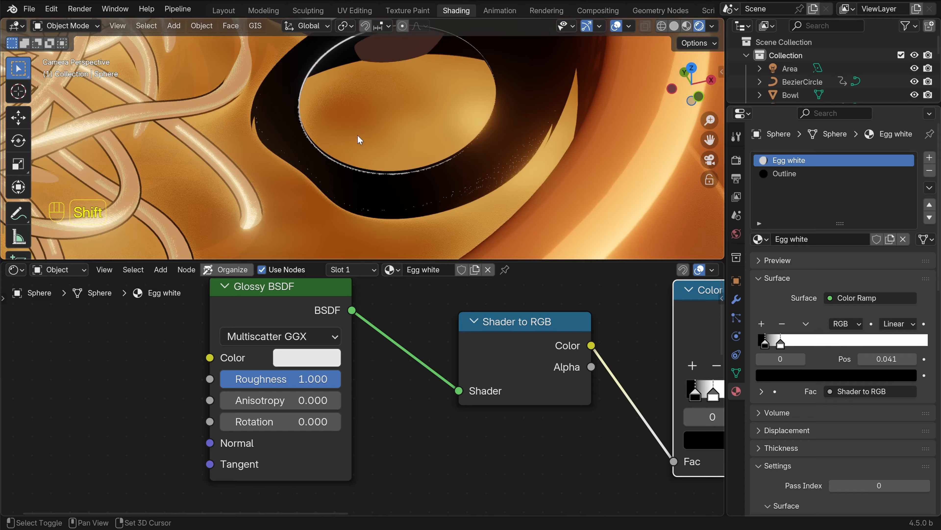
shift+middle_drag(539, 435, 345, 412)
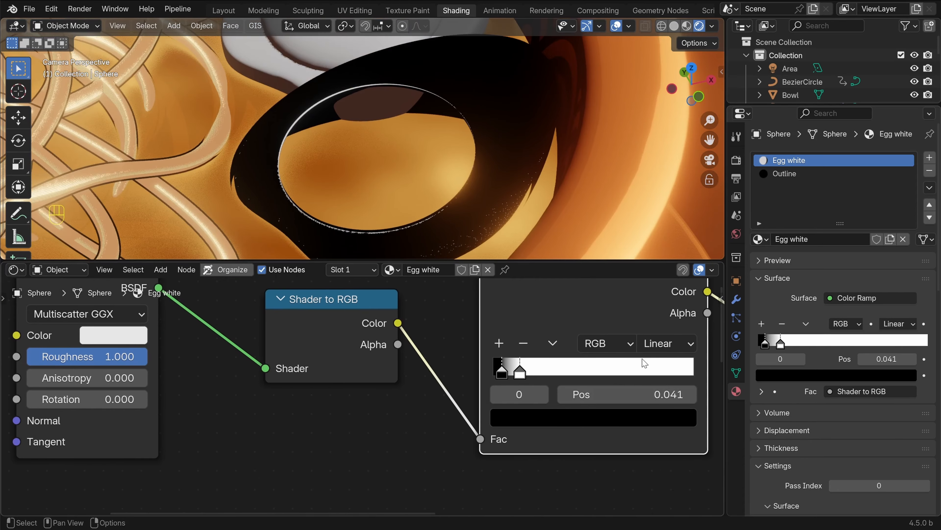
click(660, 344)
click(670, 469)
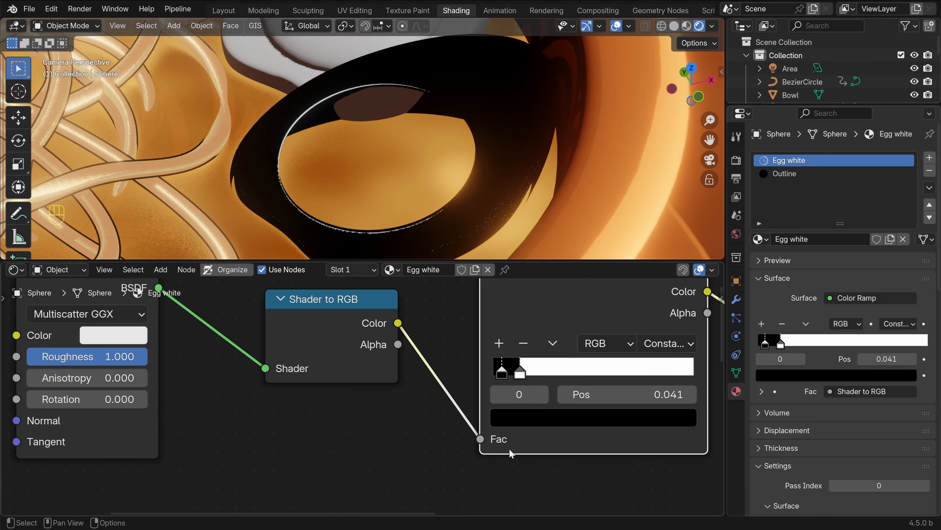
mouse_move(521, 376)
mouse_down()
mouse_move(564, 374)
mouse_move(504, 373)
mouse_move(512, 376)
mouse_up()
Set the Glossy BSDF's roughness to 0.709
scroll(379, 431, down, 2)
shift+middle_drag(265, 421, 393, 430)
mouse_move(296, 381)
mouse_down()
mouse_move(240, 381)
mouse_move(278, 381)
mouse_up()
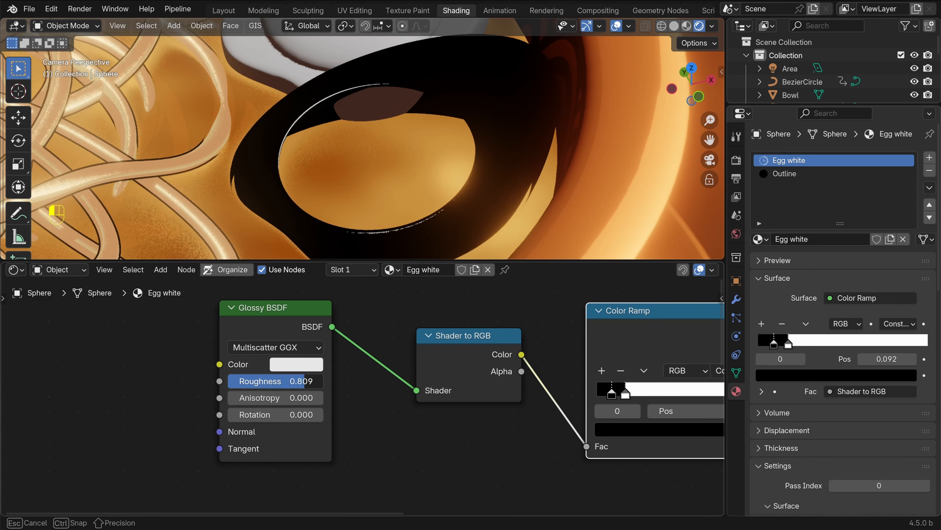
Insert a second Mix Color node between the glossy Color Ramp and the Material Output
scroll(393, 418, down, 16)
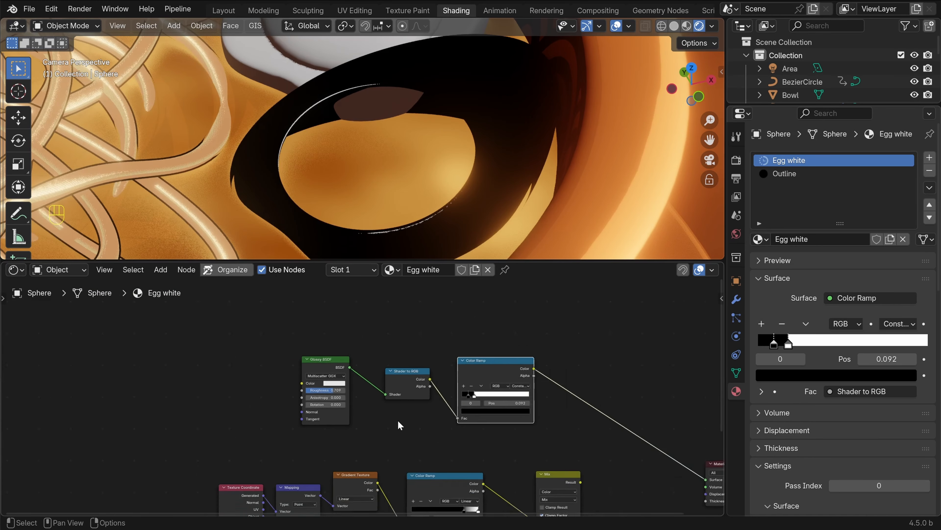
shift+middle_drag(536, 443, 461, 376)
scroll(481, 371, up, 6)
shift+middle_drag(521, 361, 444, 382)
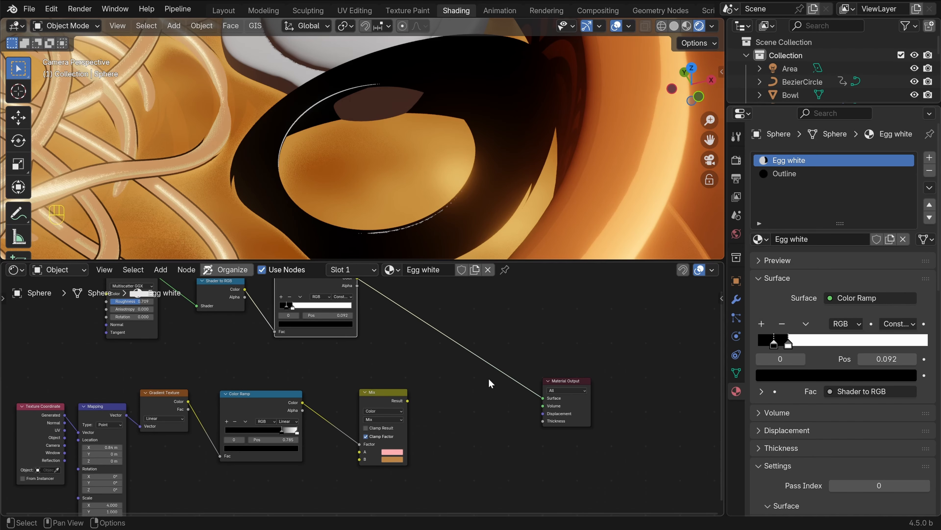
key(shift+a)
click(440, 282)
text(mix)
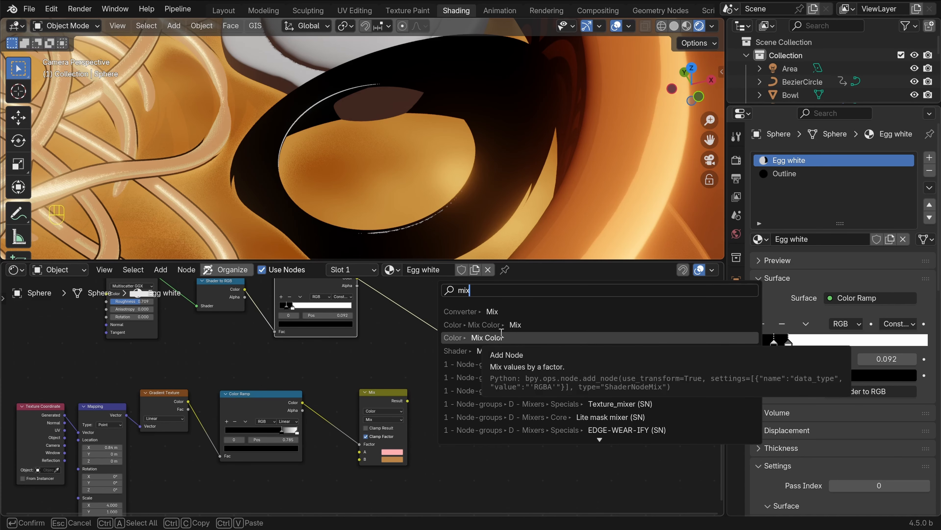
click(482, 337)
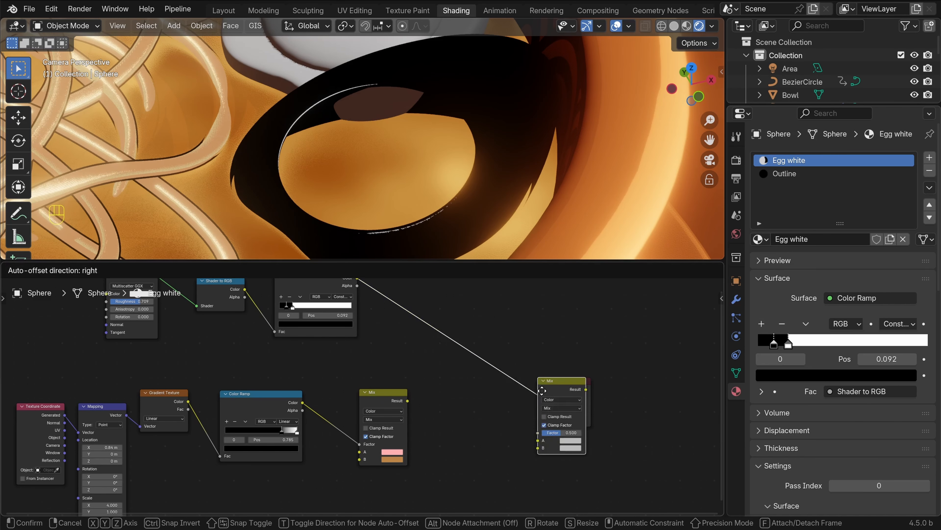
click(475, 385)
Relink the glossy Color Ramp to the new Mix node's Factor, and connect the first Mix node's Result to its A input
scroll(416, 410, up, 4)
middle_drag(434, 397, 407, 421)
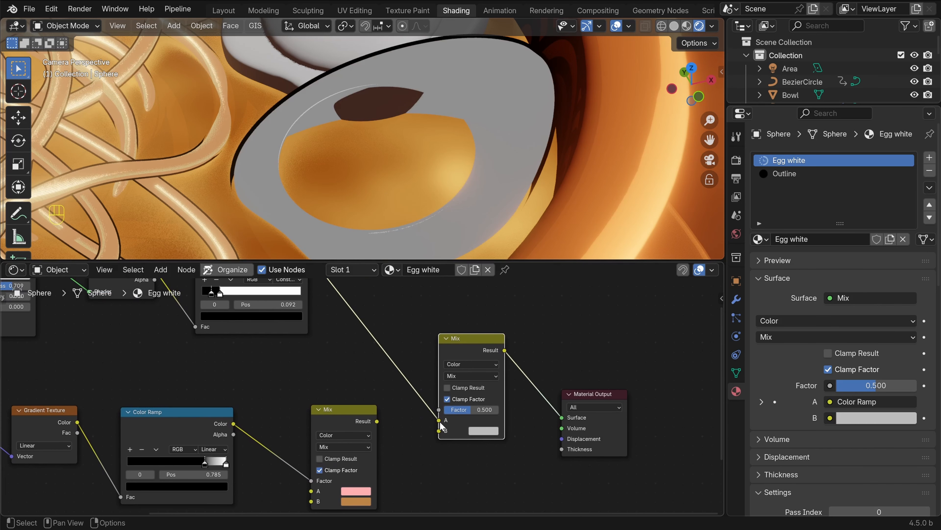
drag(439, 421, 440, 410)
drag(376, 420, 439, 420)
scroll(507, 442, down, 3)
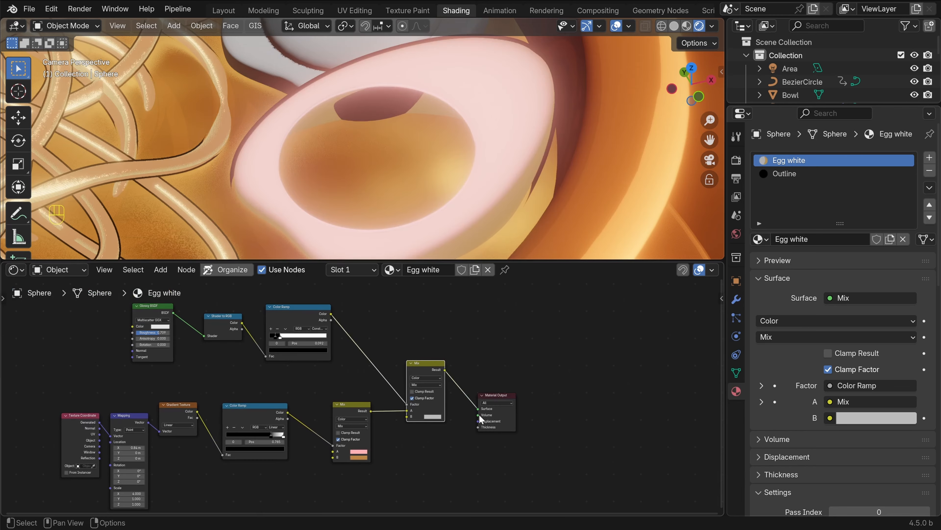
scroll(407, 162, up, 7)
scroll(424, 184, down, 7)
scroll(426, 188, up, 1)
scroll(471, 466, up, 5)
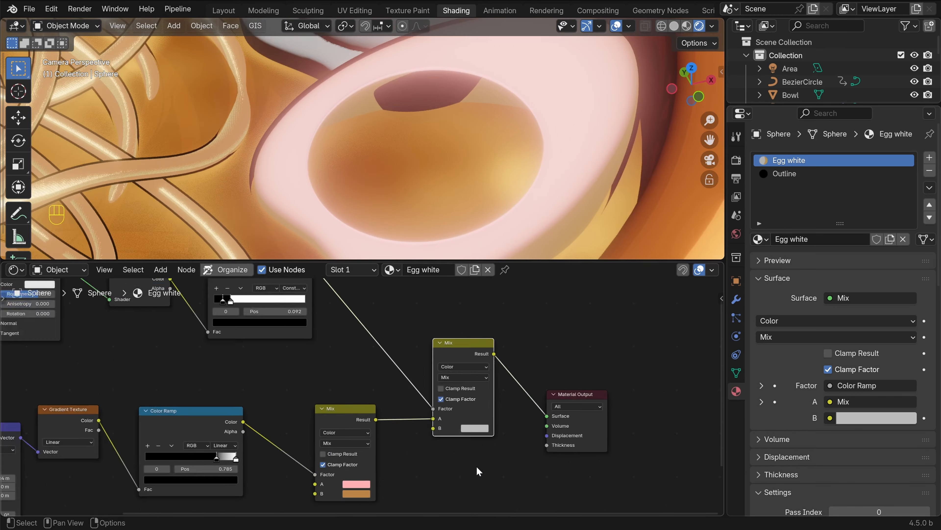
Set the second Mix node's B color to white with a Value of 2.000
click(454, 436)
double_click(512, 371)
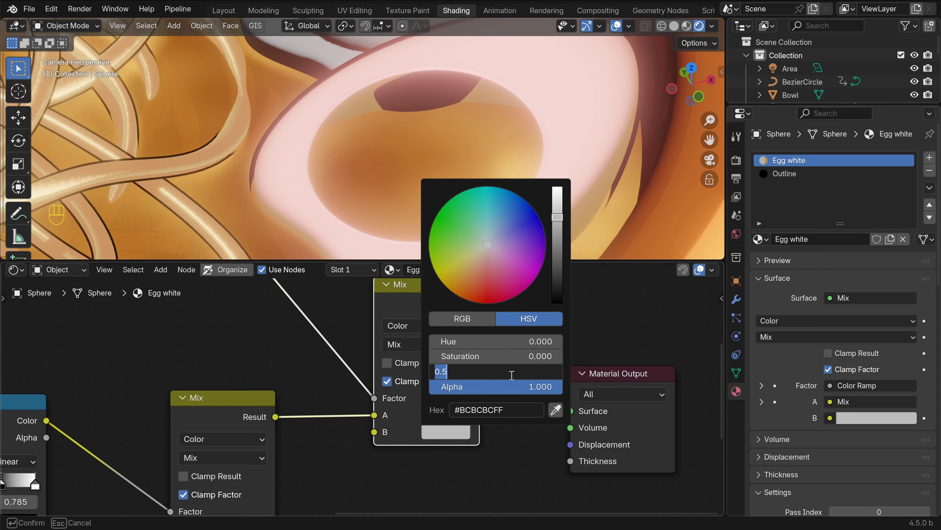
key(Return)
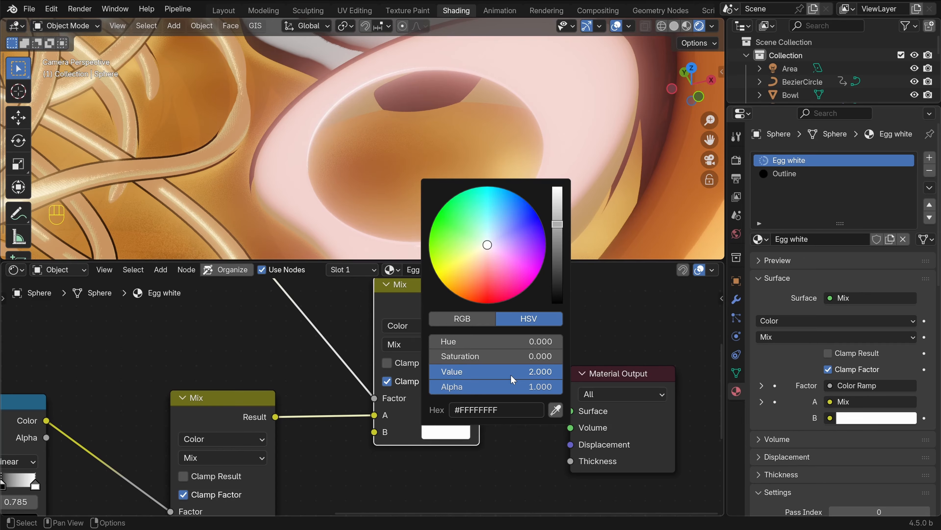
scroll(367, 85, up, 4)
scroll(328, 134, up, 3)
scroll(345, 135, down, 2)
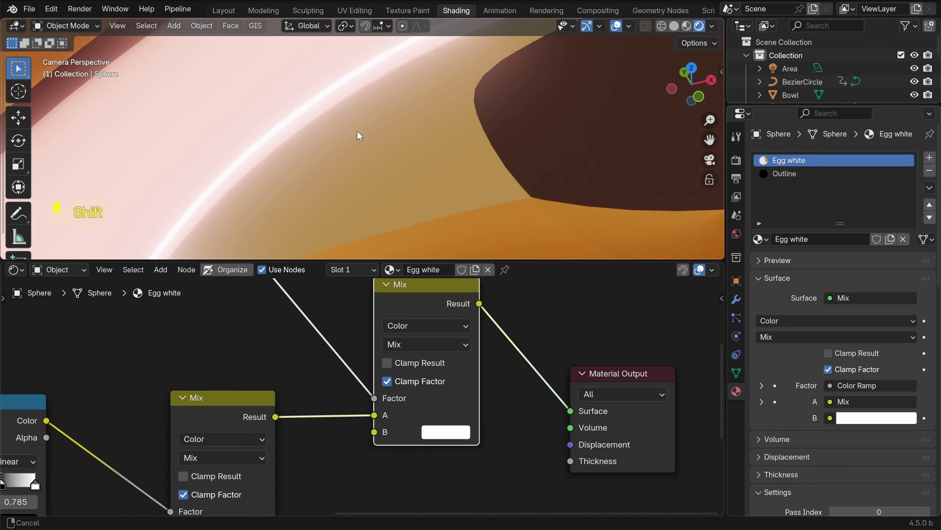
scroll(414, 89, down, 6)
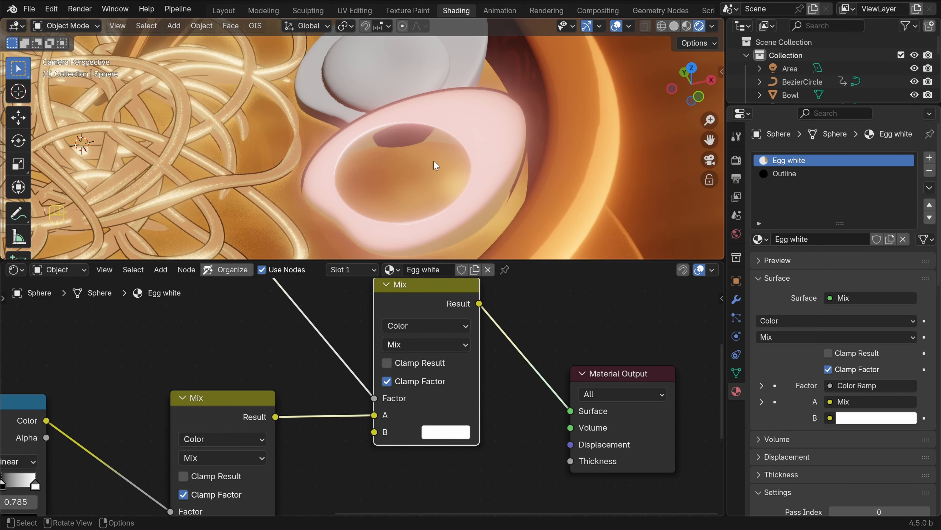
shift+click(455, 167)
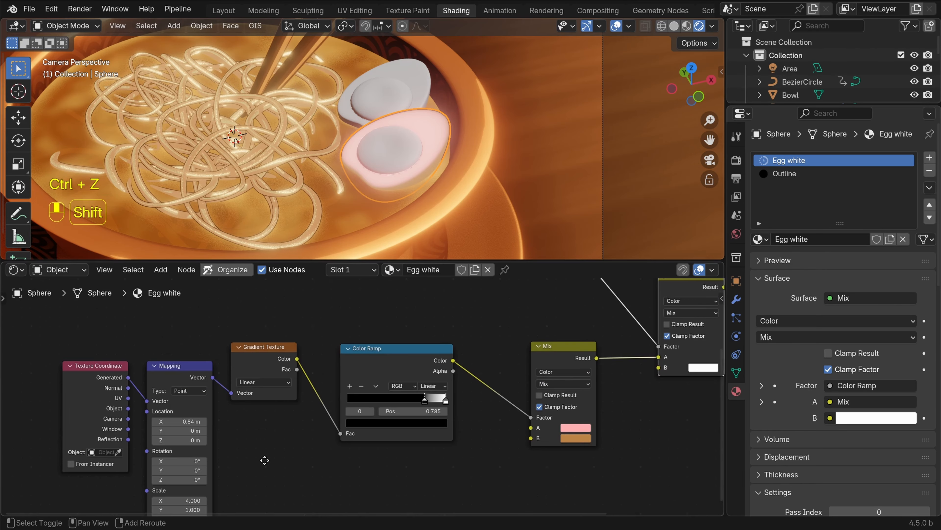
Set the Mapping node's X location to 0.82 m
middle_drag(265, 459, 466, 440)
scroll(467, 440, up, 5)
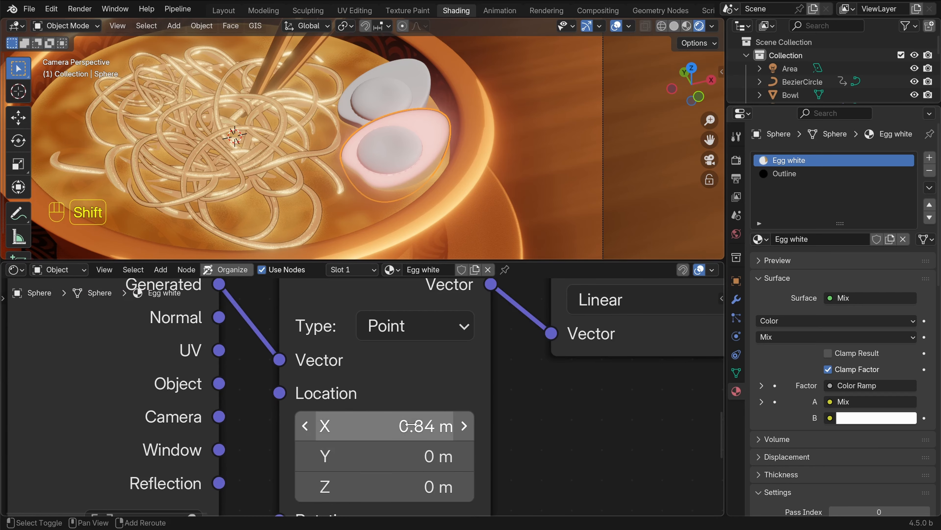
mouse_move(410, 424)
mouse_down()
mouse_move(430, 424)
mouse_move(410, 424)
mouse_up()
scroll(483, 156, up, 10)
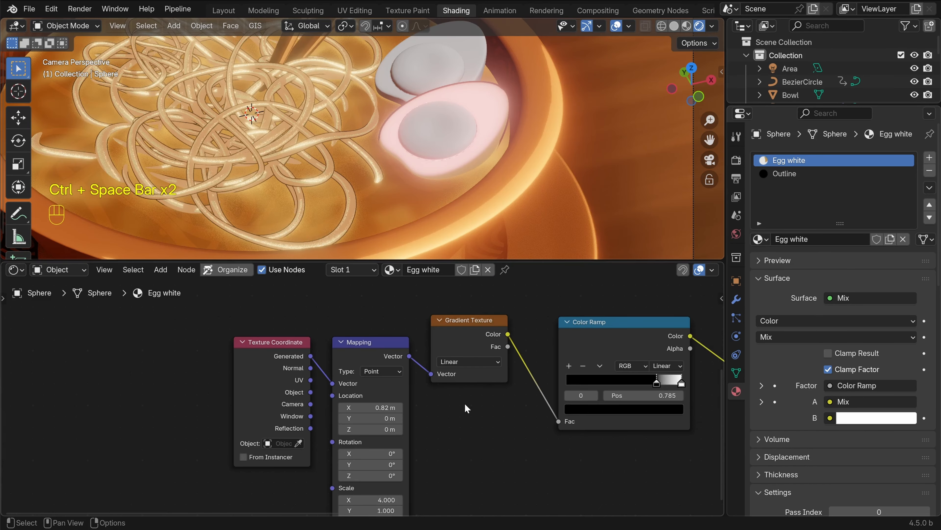
Adjust the first Mix node's A color to a paler pink with hue 0.999, saturation 0.692 and value 1.648
scroll(465, 405, down, 9)
shift+middle_drag(626, 441, 456, 425)
scroll(519, 415, up, 7)
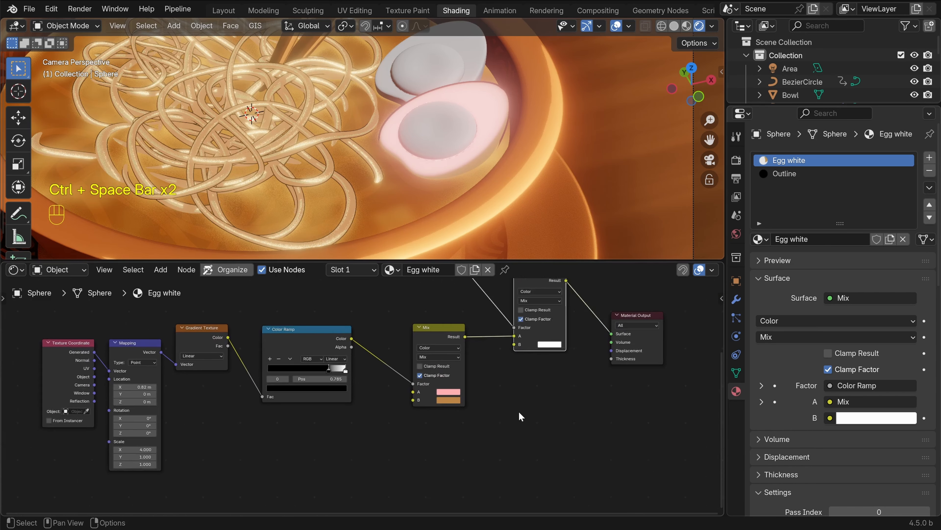
shift+middle_drag(570, 389, 551, 399)
shift+middle_drag(550, 399, 530, 416)
scroll(506, 388, up, 4)
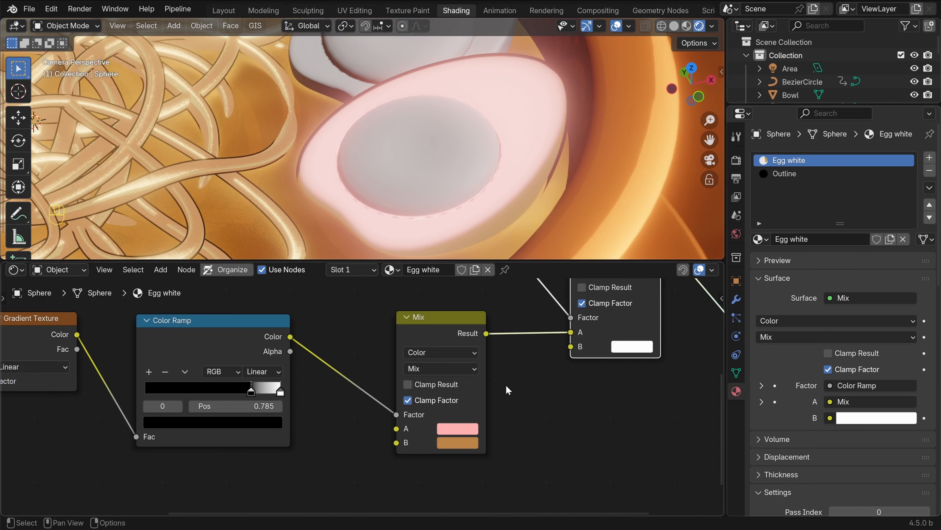
scroll(509, 391, up, 3)
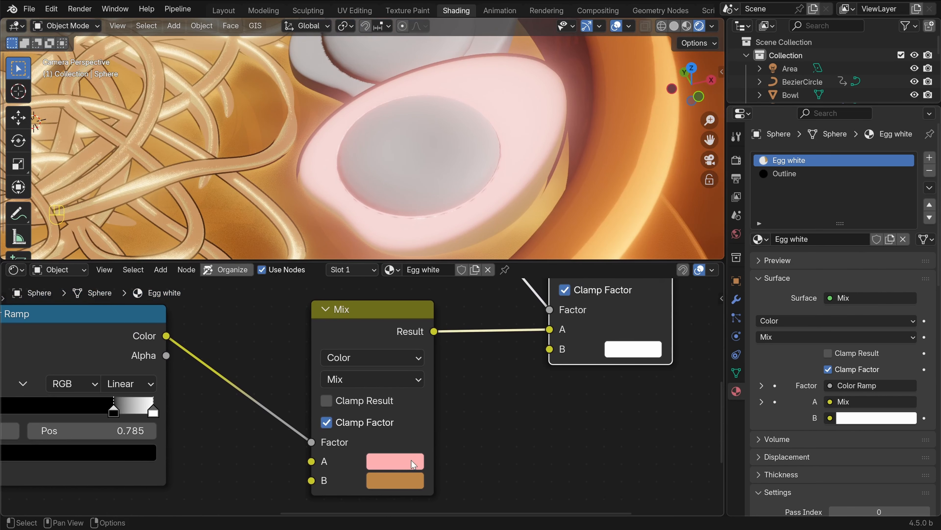
click(414, 460)
drag(444, 269, 444, 269)
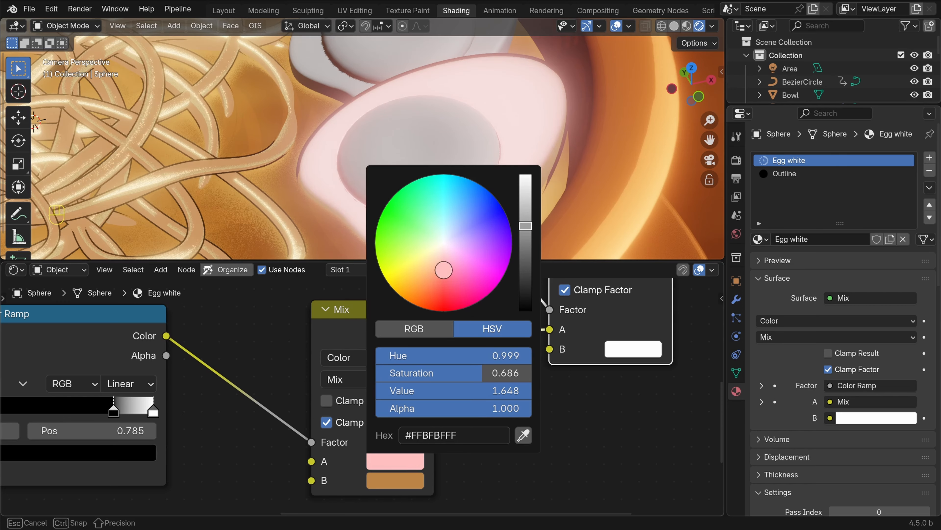
drag(443, 270, 443, 270)
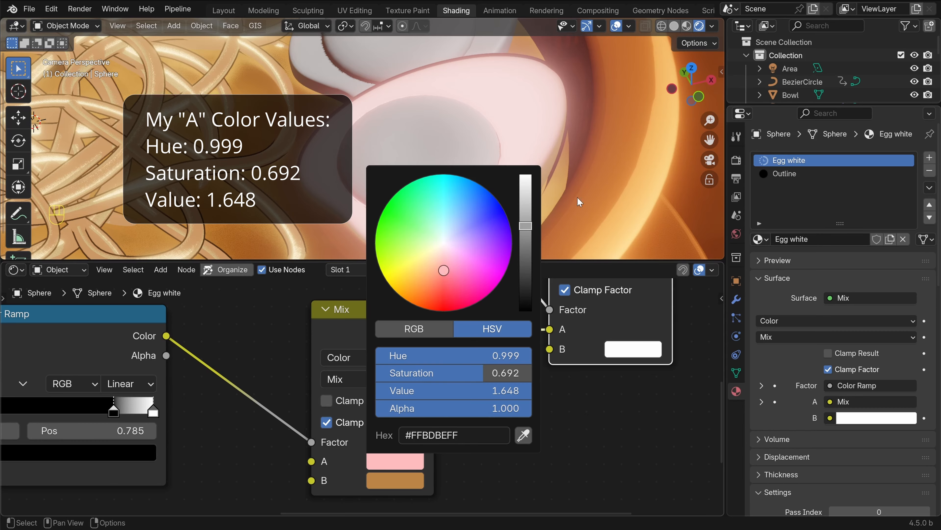
Add an area light to the scene and scale it down to roughly the size of the bowl
scroll(542, 172, down, 5)
shift+middle_drag(484, 172, 466, 204)
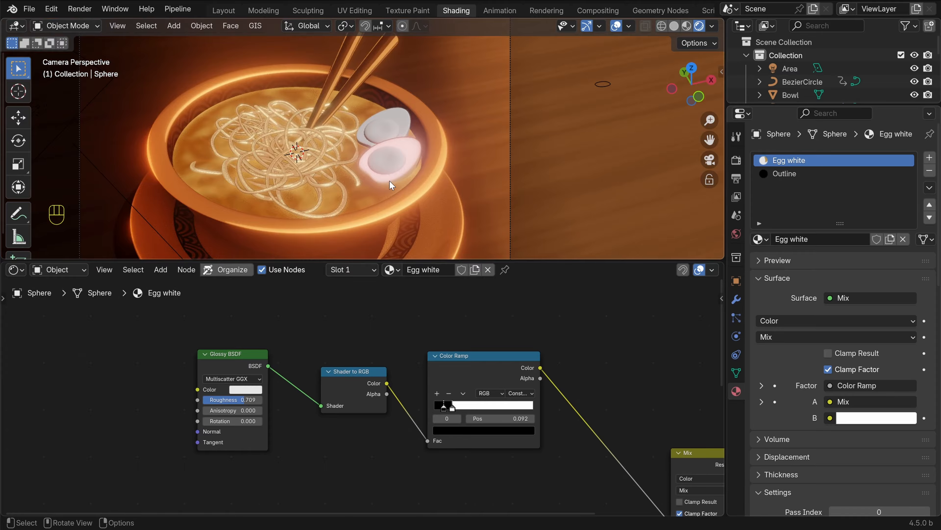
key(shift+a)
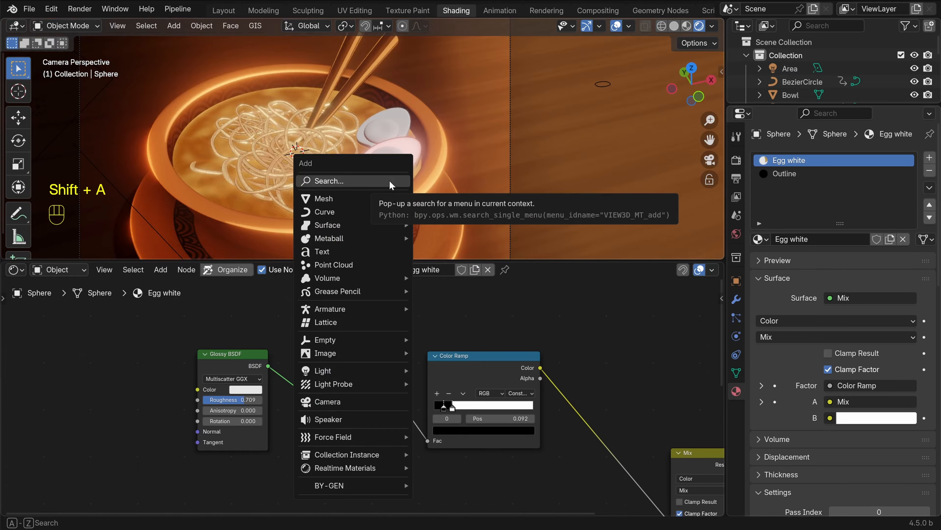
mouse_move(369, 370)
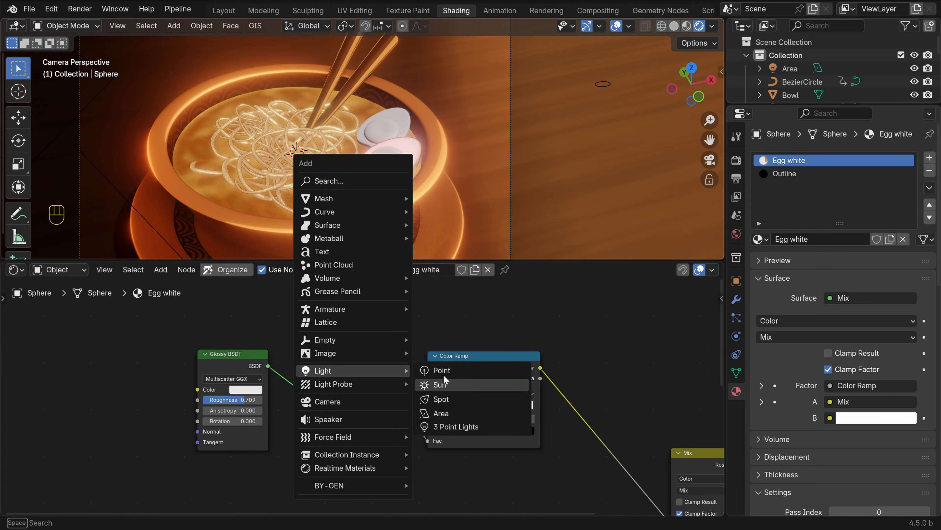
click(447, 414)
scroll(383, 199, down, 4)
middle_drag(367, 166, 376, 175)
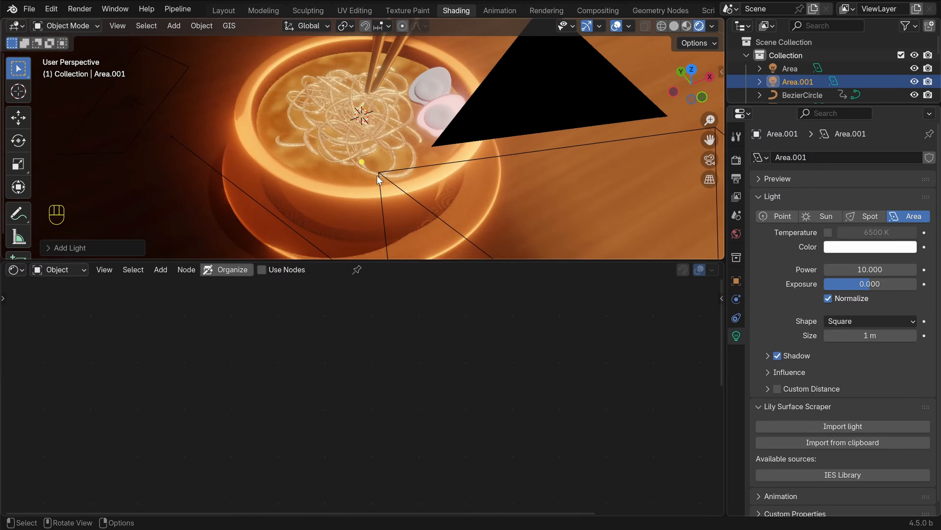
scroll(381, 182, down, 8)
shift+middle_drag(418, 220, 419, 219)
scroll(419, 218, up, 3)
key(s)
click(414, 241)
Raise the new area light along the Z axis above the bowl and scale it down further
key(g)
key(z)
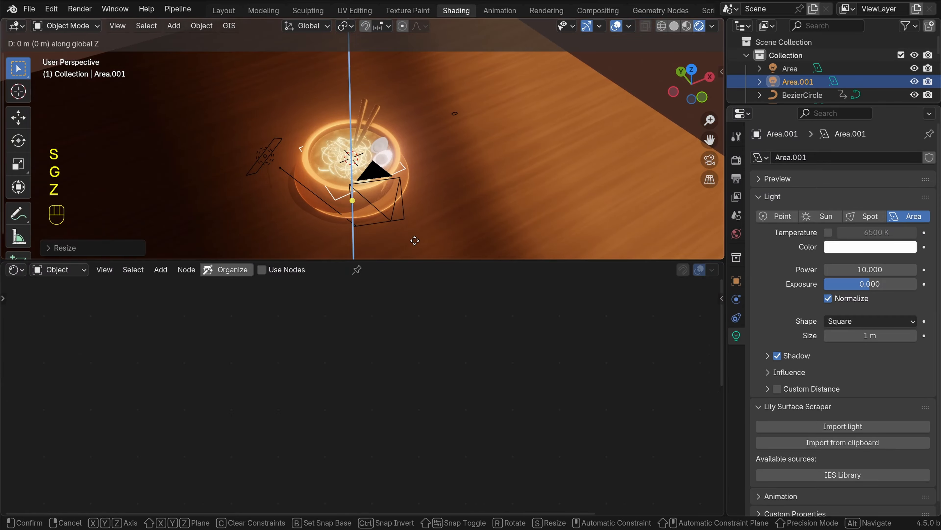
click(410, 178)
scroll(410, 178, up, 4)
key(s)
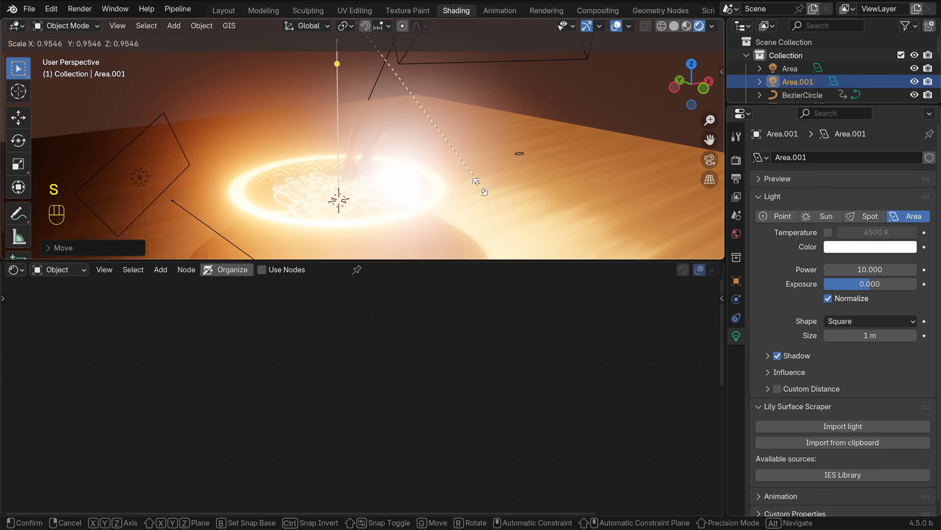
click(417, 170)
scroll(404, 166, down, 3)
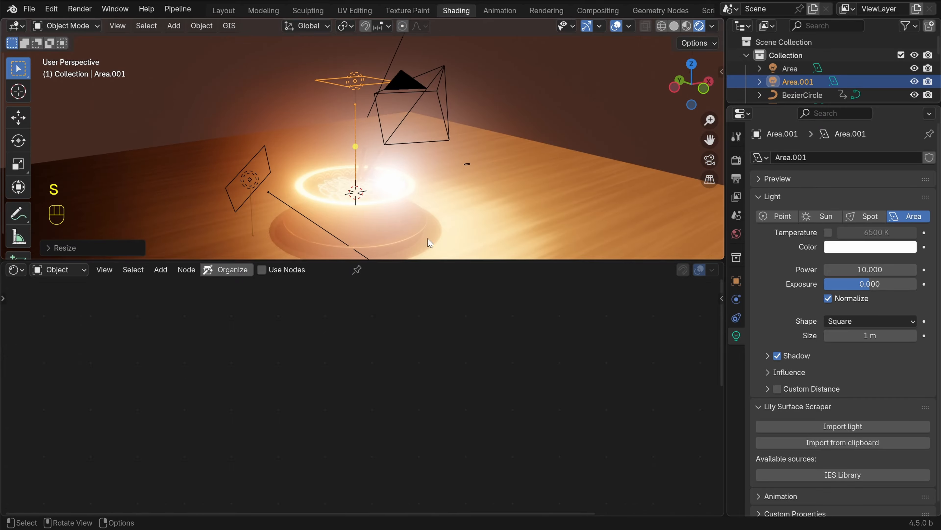
Set the new area light's power to 0.1 and move it closer to the bowl
drag(866, 270, 867, 270)
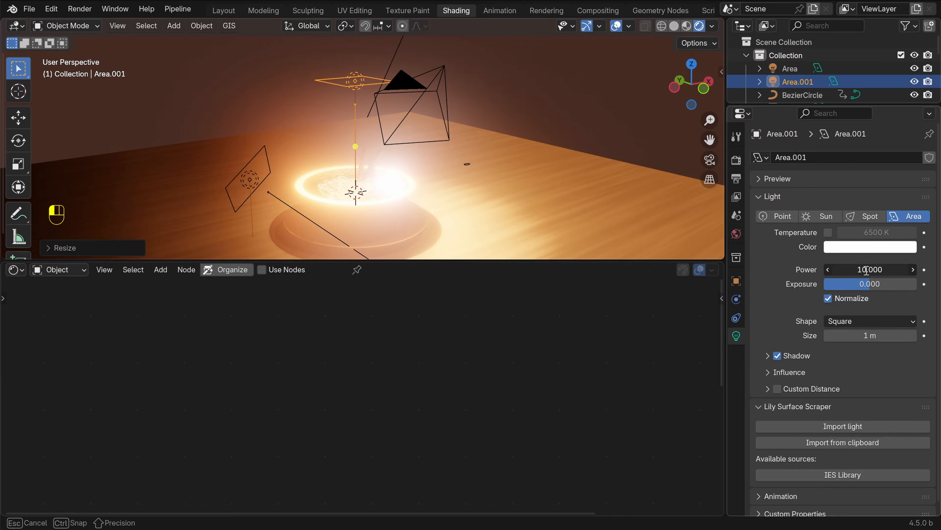
key(Return)
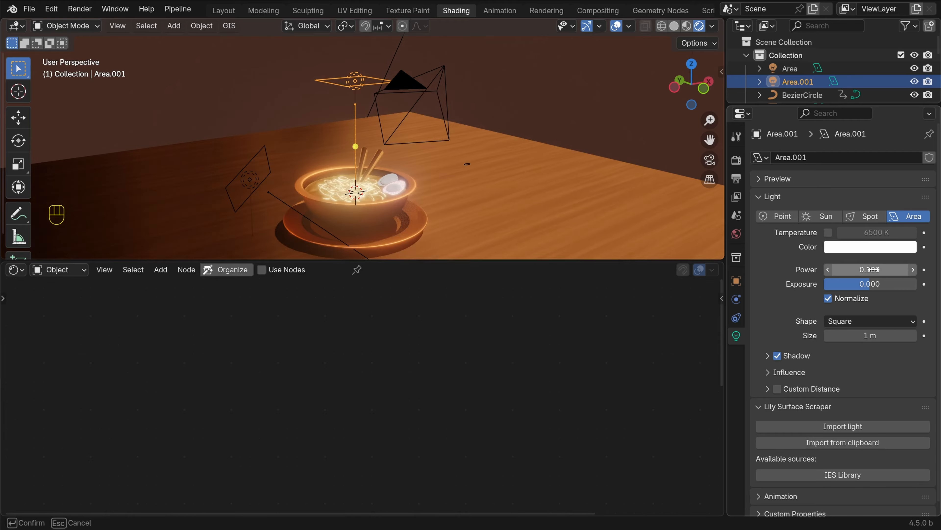
scroll(423, 189, up, 5)
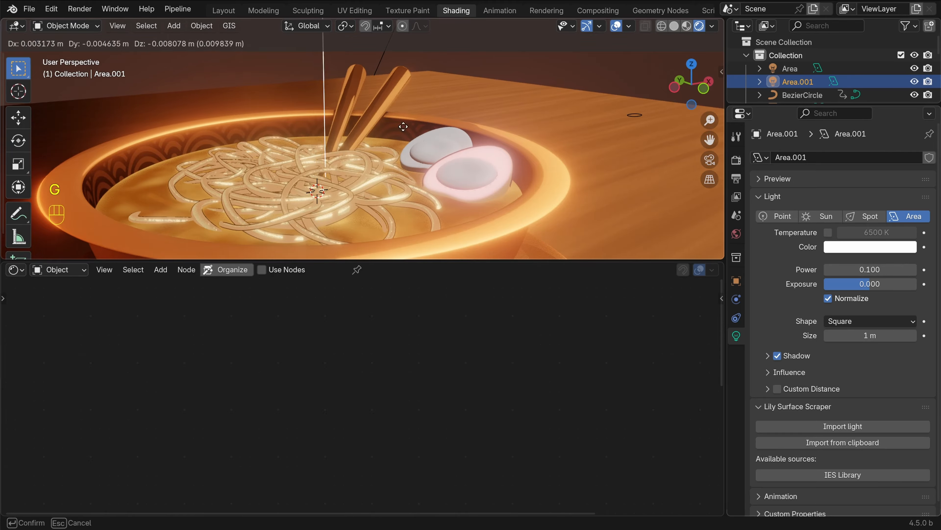
click(536, 221)
Reposition the area light above the noodles in camera view so its highlight falls along the pink egg's rim
key(KP_0)
middle_drag(535, 220, 507, 84)
scroll(402, 181, up, 5)
scroll(509, 89, down, 6)
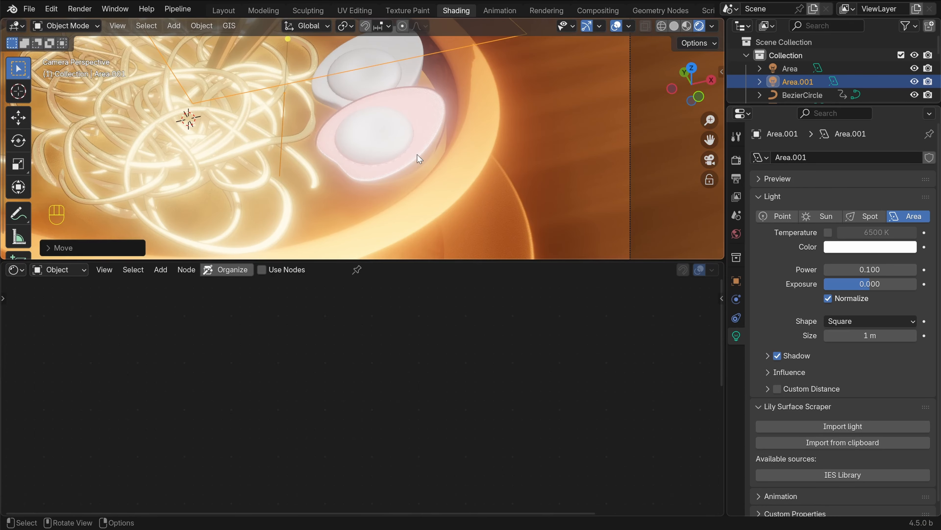
scroll(416, 190, down, 3)
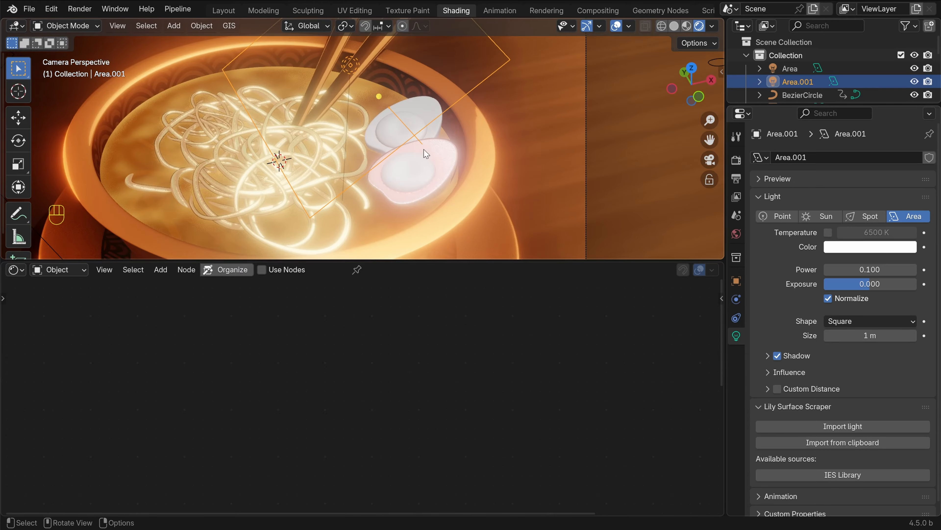
scroll(426, 154, up, 3)
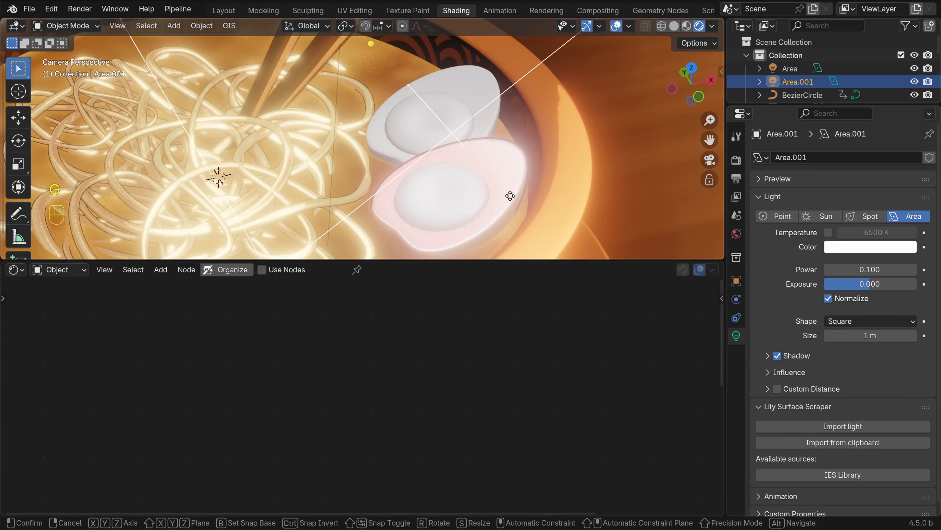
key(g)
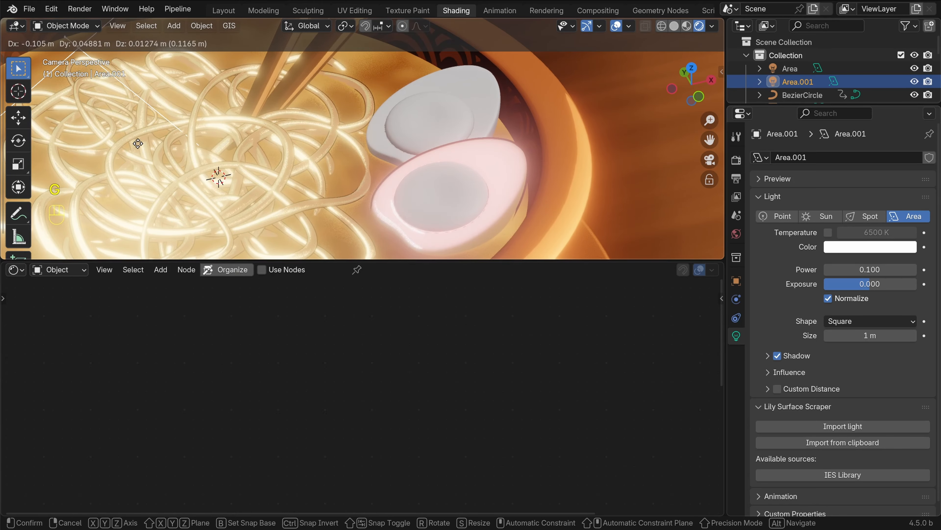
click(138, 143)
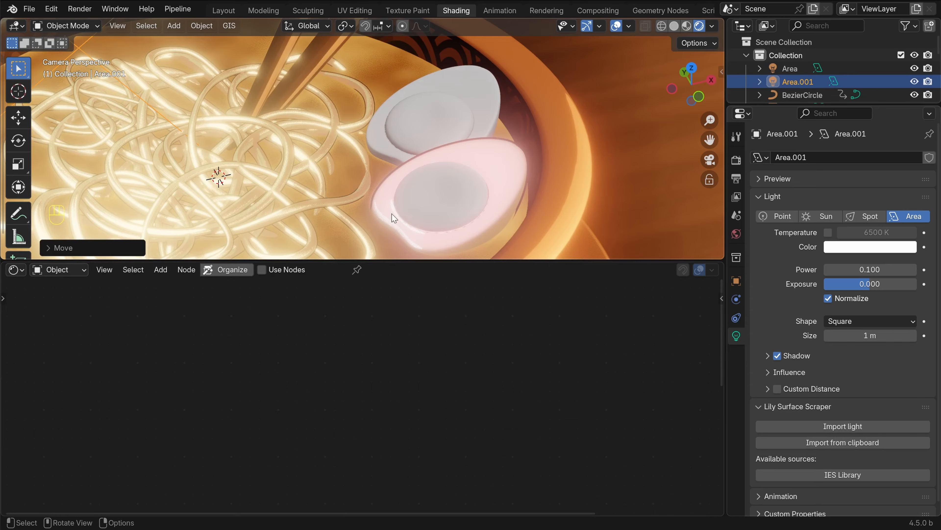
scroll(273, 158, down, 3)
key(g)
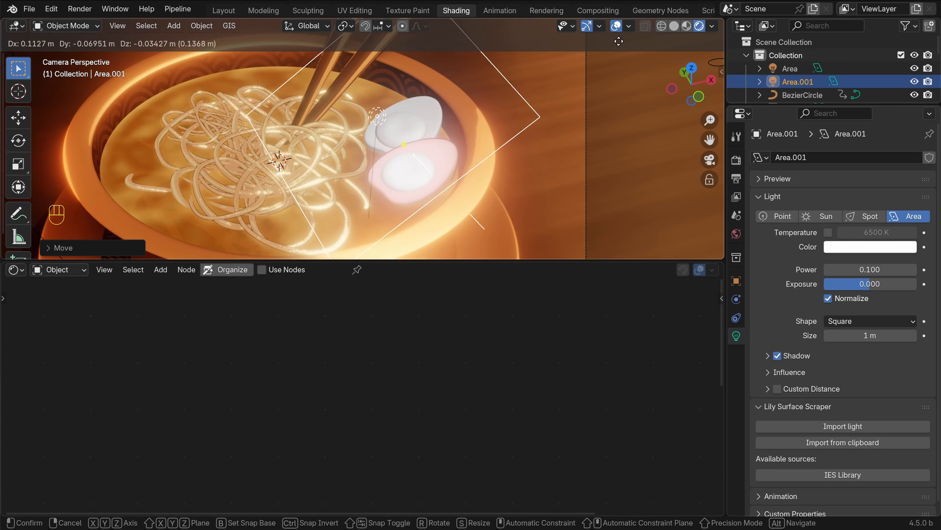
click(521, 192)
scroll(431, 213, up, 6)
shift+middle_drag(476, 234, 460, 132)
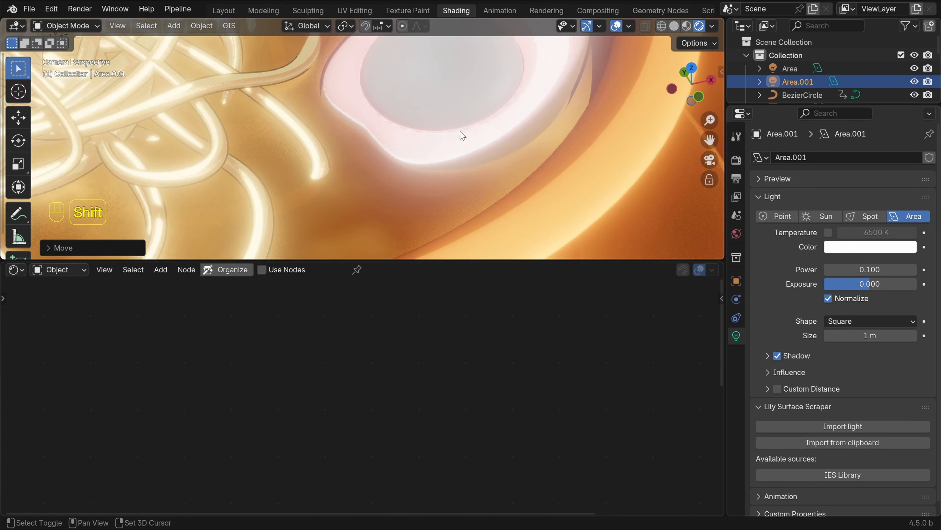
scroll(303, 151, down, 8)
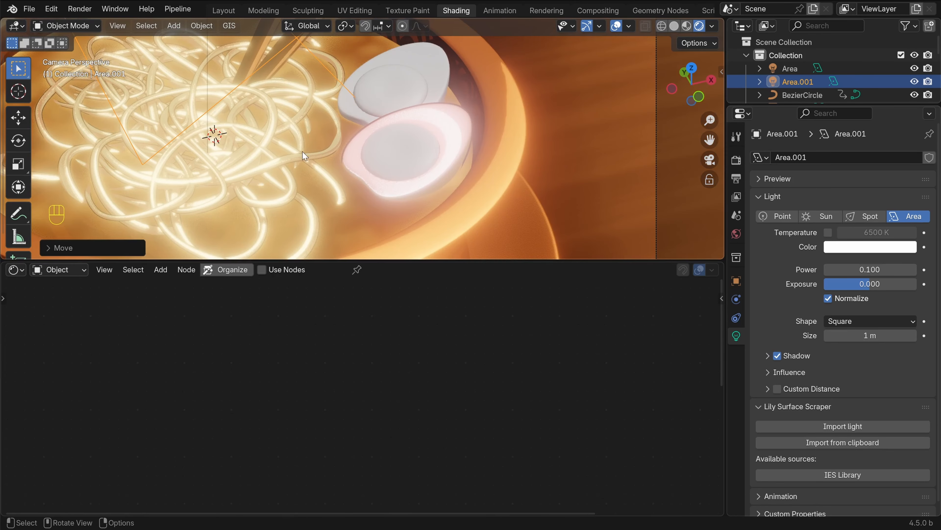
Rename the pink egg white object to "egg white 1" in the scene's object list
click(427, 149)
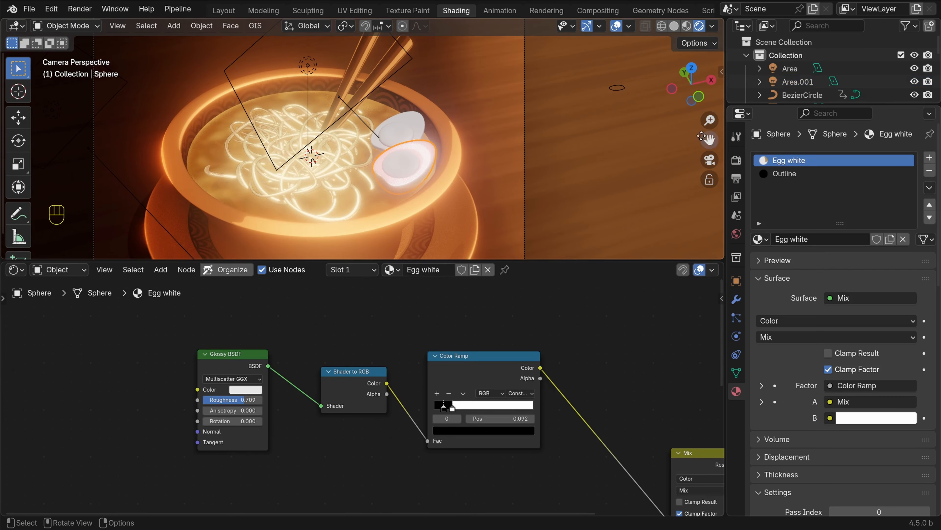
scroll(794, 82, down, 10)
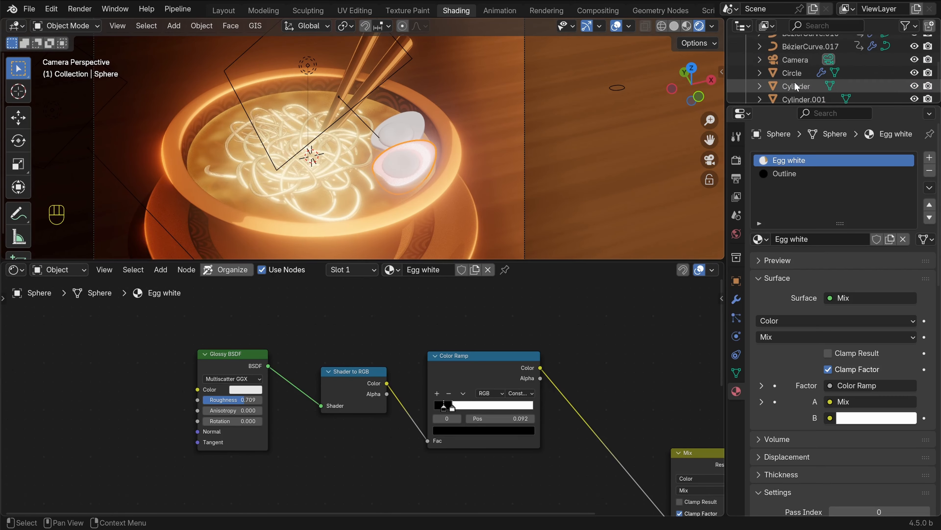
scroll(866, 59, up, 10)
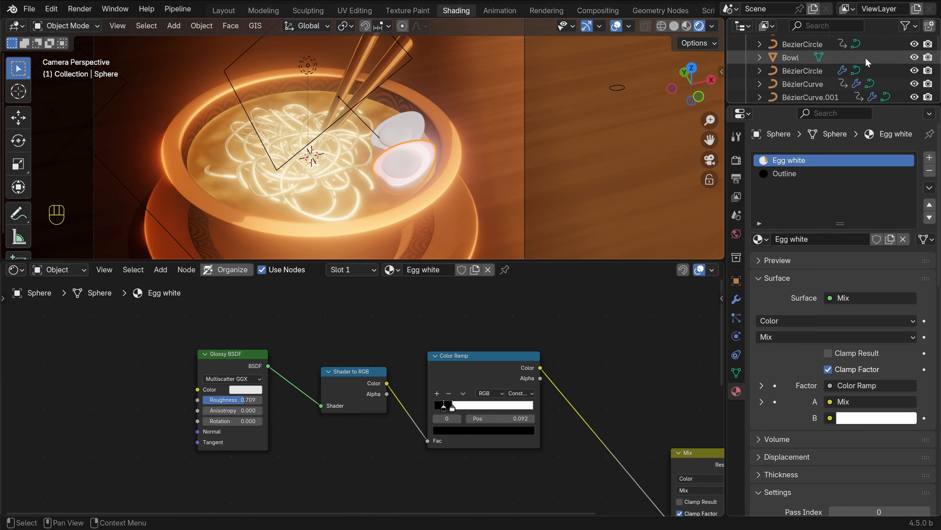
scroll(864, 58, down, 15)
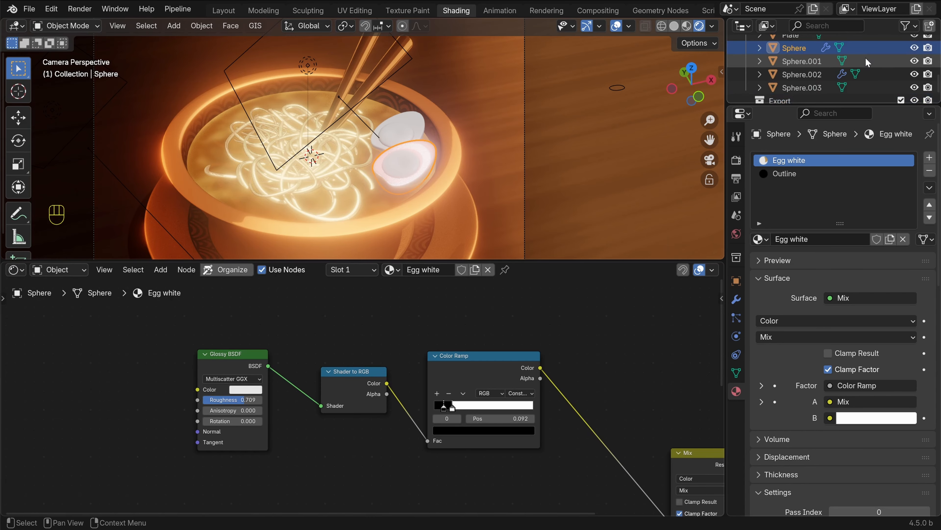
double_click(780, 49)
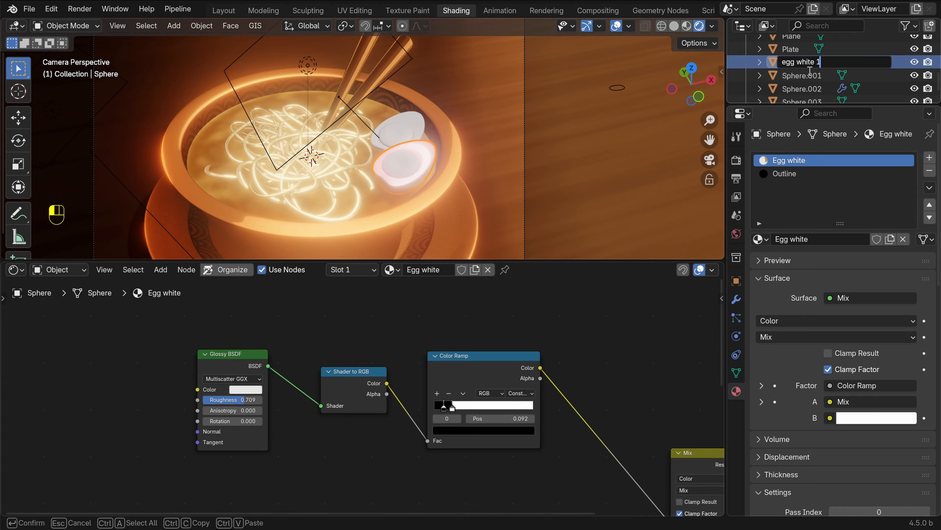
key(Return)
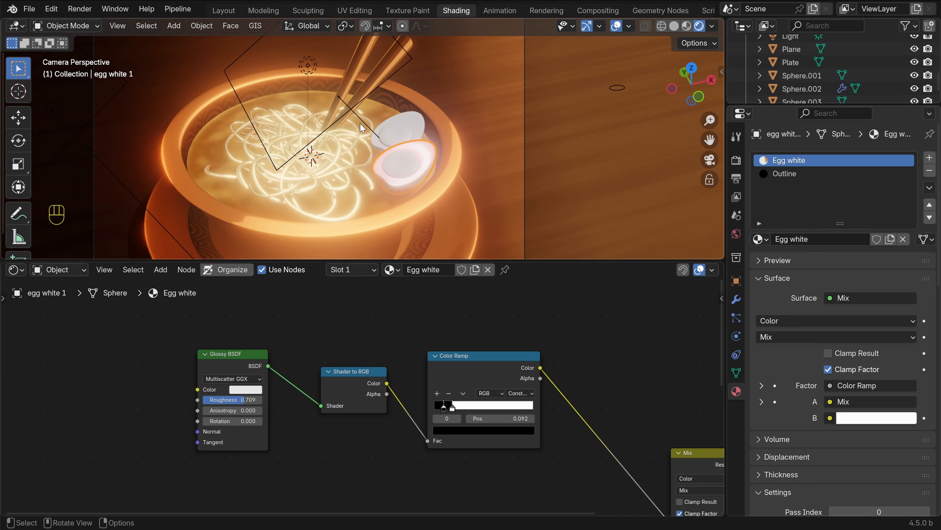
Create a light linking collection for the Area.001 light and add the egg white 1 object to it
click(355, 111)
click(735, 280)
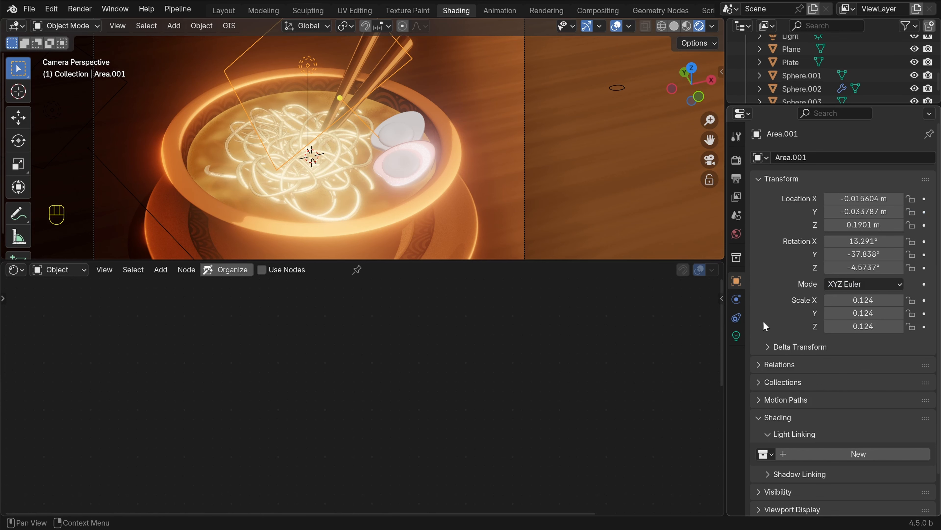
scroll(839, 416, down, 2)
click(848, 417)
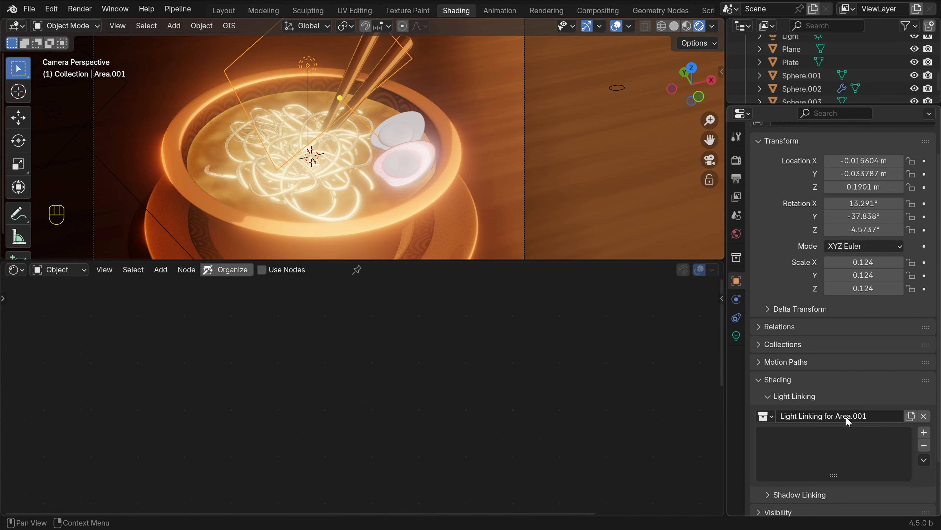
scroll(838, 70, down, 2)
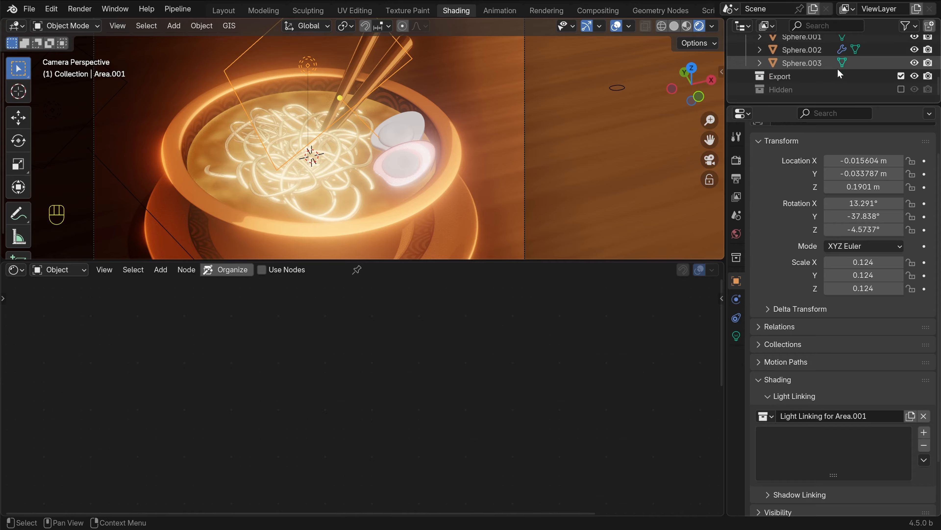
scroll(837, 68, up, 4)
drag(823, 64, 815, 453)
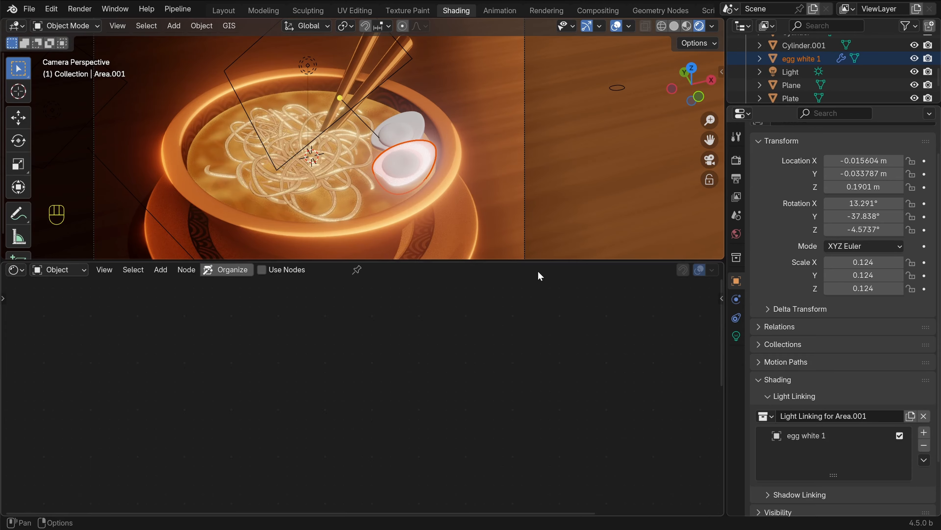
Scale the Area.001 light down to a scale of about 0.064
scroll(333, 78, up, 3)
click(326, 71)
click(326, 70)
key(s)
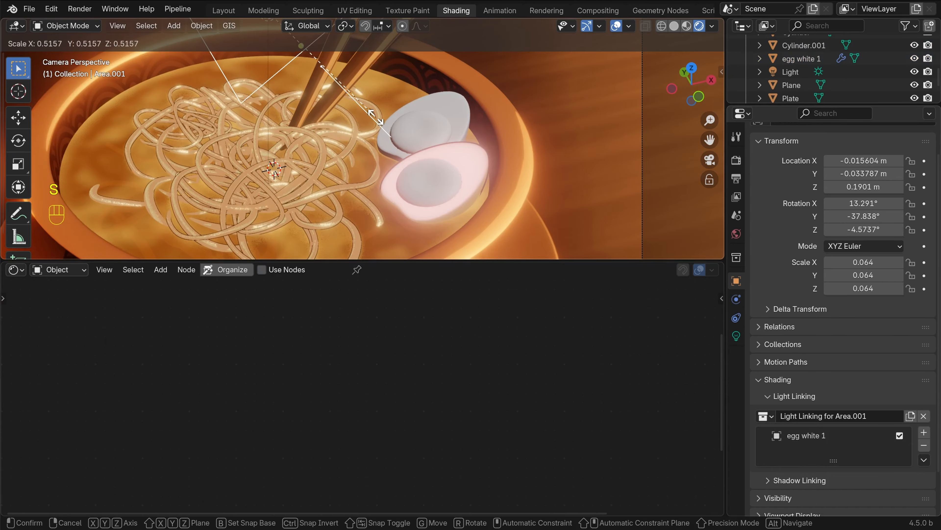
click(377, 98)
Move the Area.001 light over the pink egg and deselect it to check the highlight on the rim
key(g)
click(419, 199)
scroll(457, 196, up, 3)
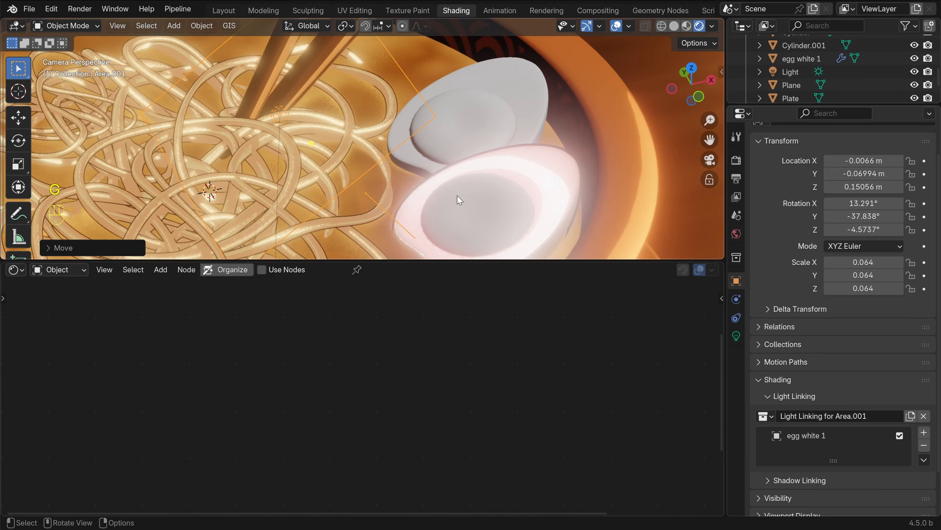
shift+middle_drag(457, 196, 381, 116)
key(g)
click(556, 108)
scroll(530, 178, up, 4)
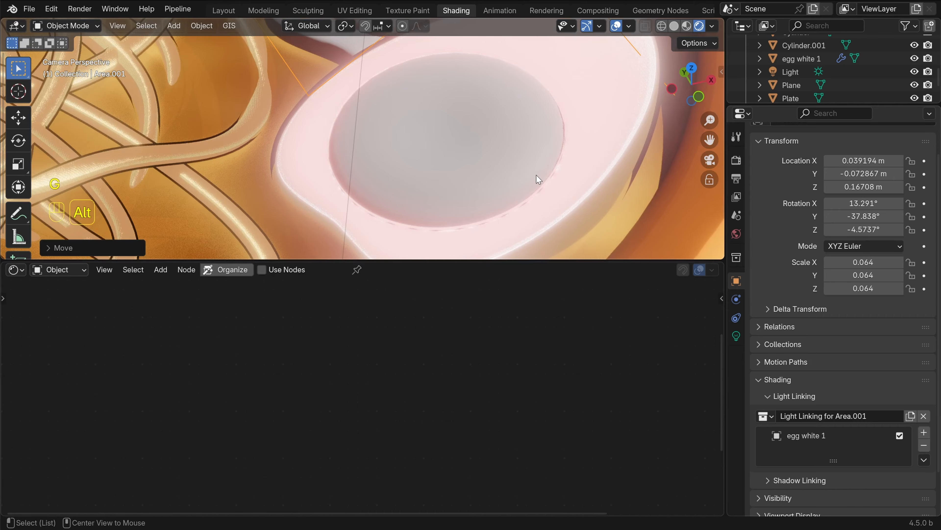
key(alt+a)
scroll(537, 177, down, 4)
shift+middle_drag(535, 167, 531, 160)
scroll(479, 138, up, 4)
scroll(416, 178, down, 4)
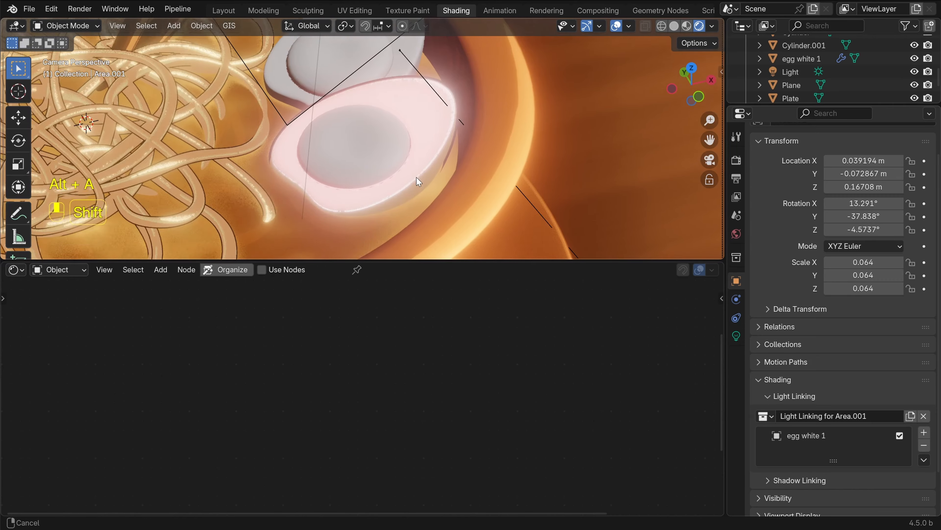
scroll(427, 170, down, 1)
Preview the Egg white material's glossy Color Ramp output and reduce the Glossy BSDF roughness to 0.422
click(414, 140)
ctrl+shift+click(462, 361)
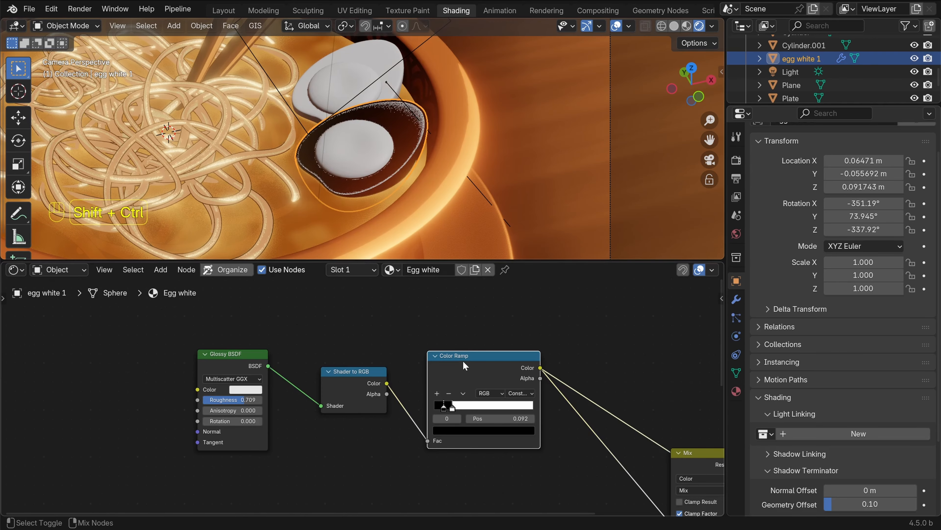
scroll(460, 128, up, 3)
shift+middle_drag(432, 161, 467, 158)
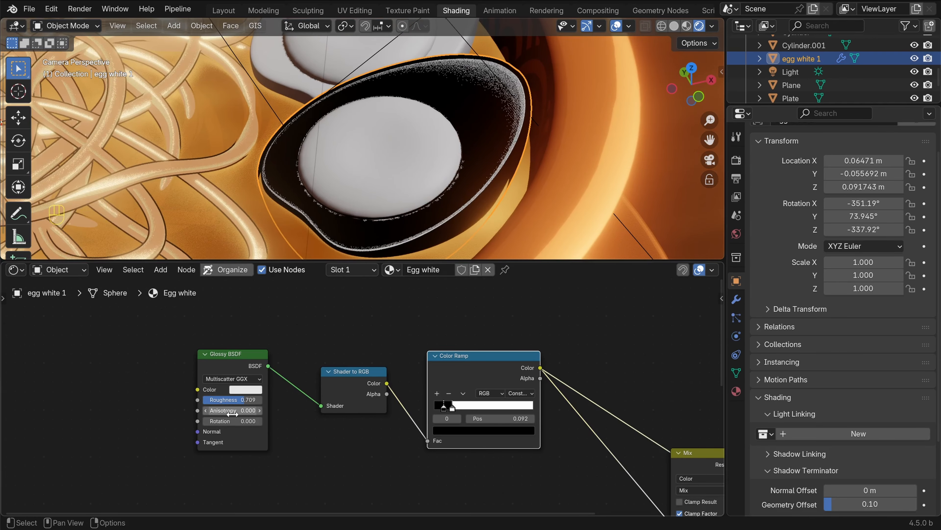
drag(242, 400, 225, 399)
shift+middle_drag(449, 183, 449, 162)
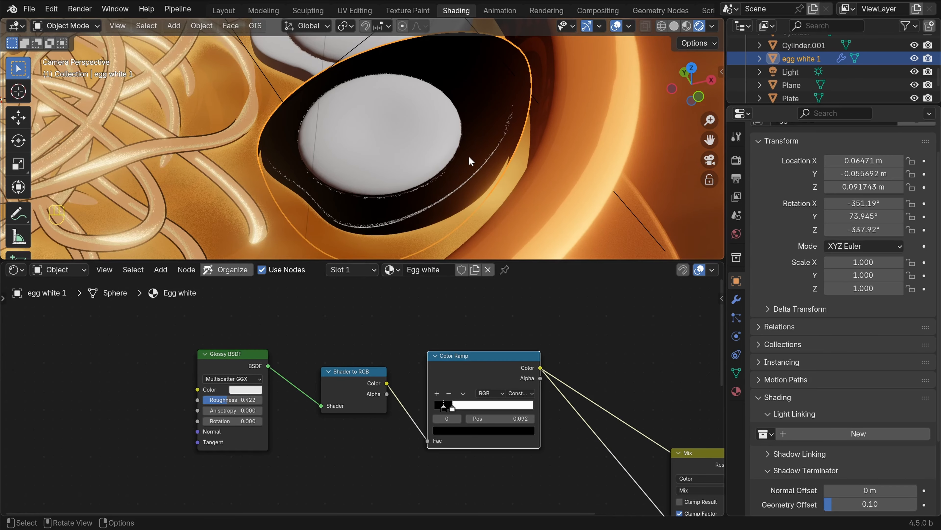
Reconnect the final Mix node to the Egg white material output and inspect the pink egg with nothing selected
scroll(468, 155, down, 4)
scroll(529, 383, down, 5)
ctrl+shift+click(585, 442)
scroll(452, 186, up, 6)
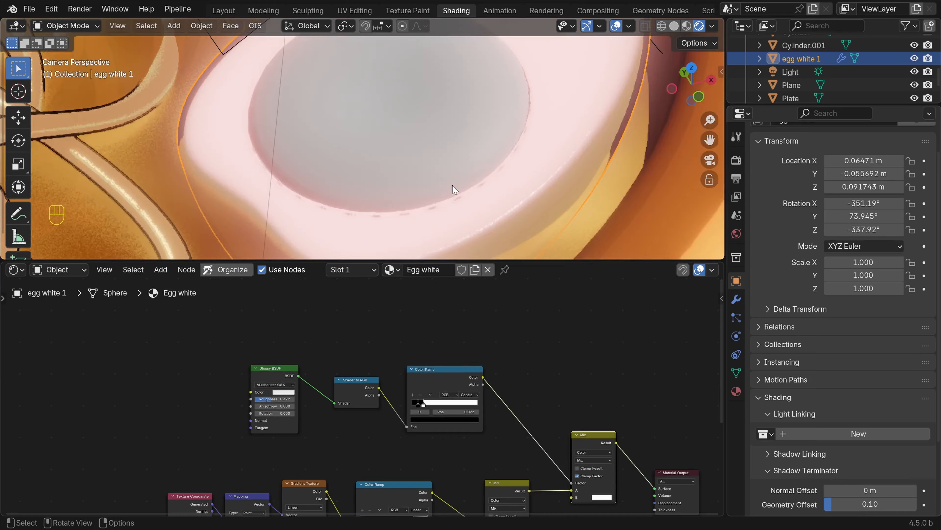
scroll(467, 181, down, 2)
shift+middle_drag(504, 171, 496, 189)
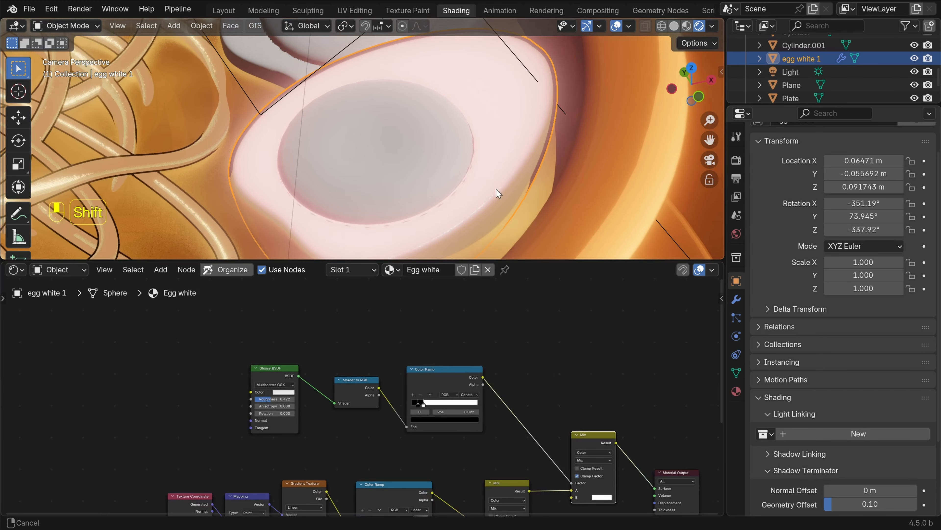
scroll(493, 188, down, 2)
key(alt+a)
scroll(457, 171, down, 3)
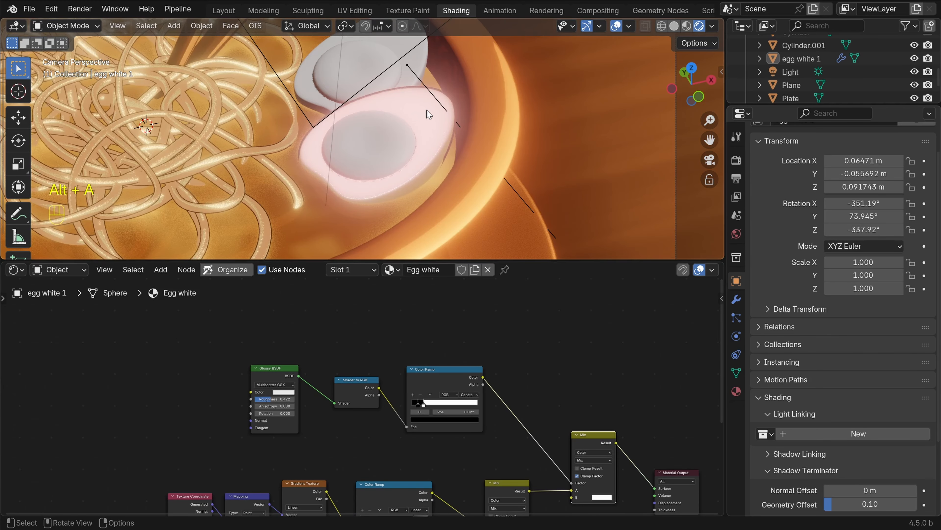
shift+middle_drag(429, 114, 432, 122)
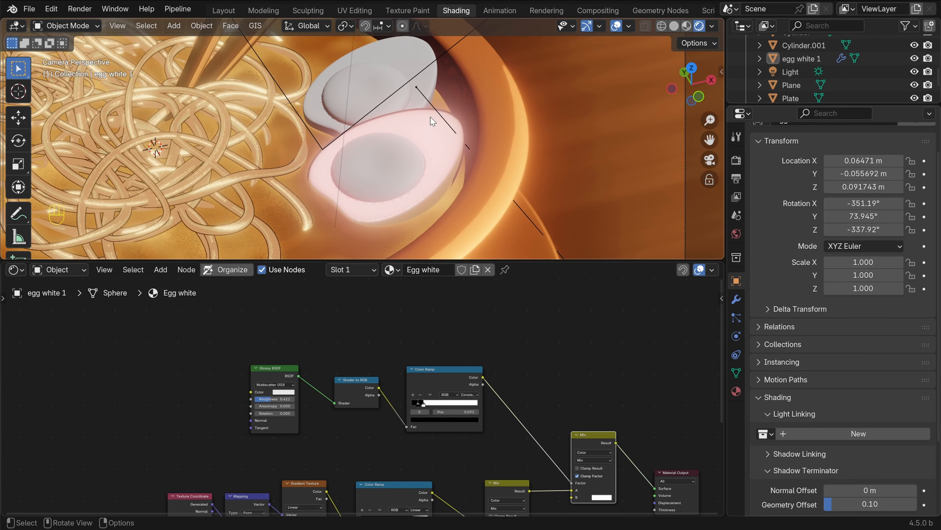
Delete the additional Area.001 light above the eggs
click(425, 99)
key(x)
click(425, 99)
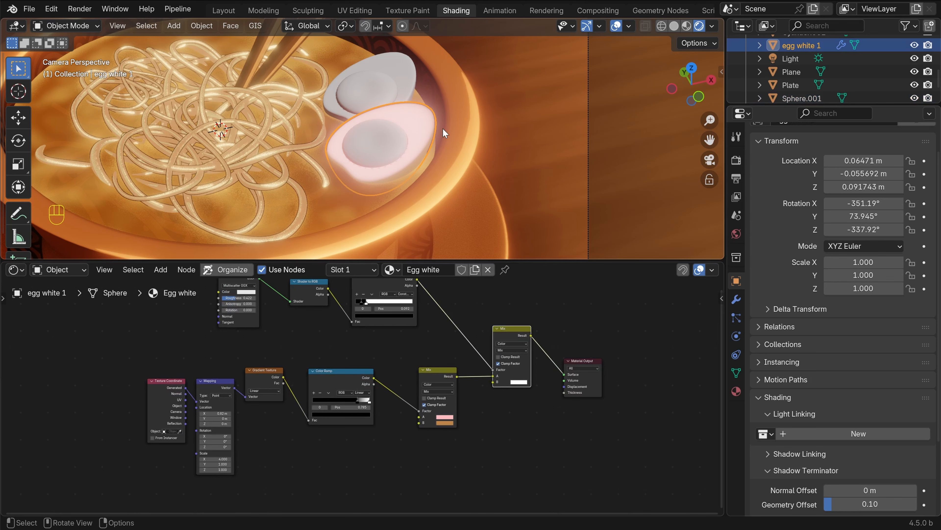
Add two material slots to the pink egg's yolk and create a material named "Egg yolk" in the first
click(394, 147)
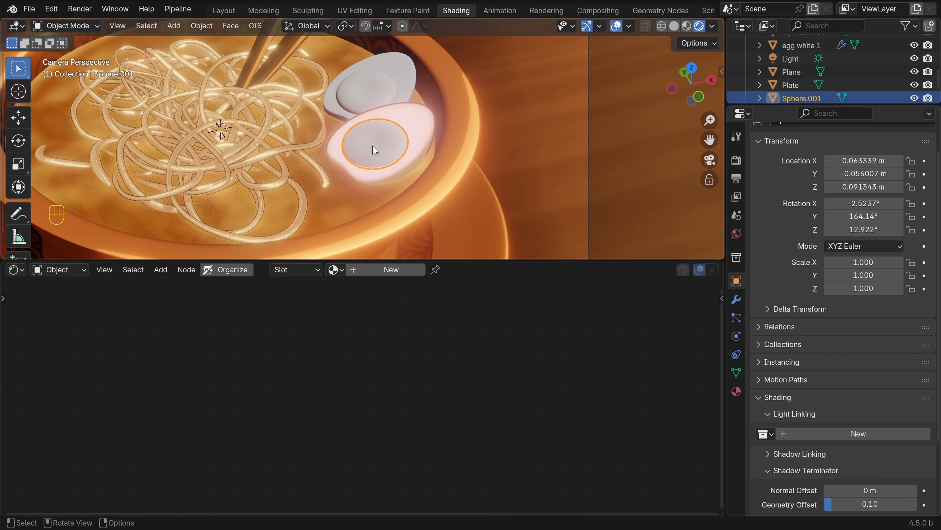
click(736, 390)
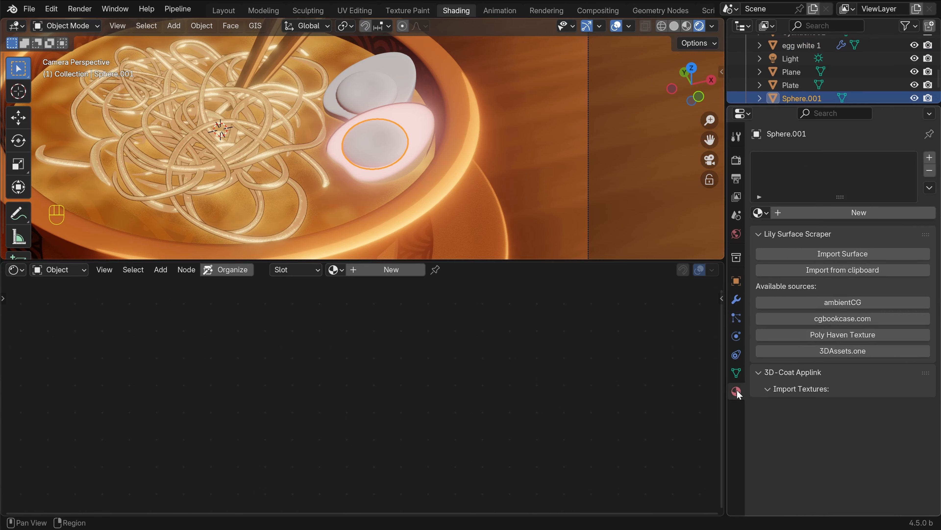
click(930, 158)
click(930, 158)
click(797, 162)
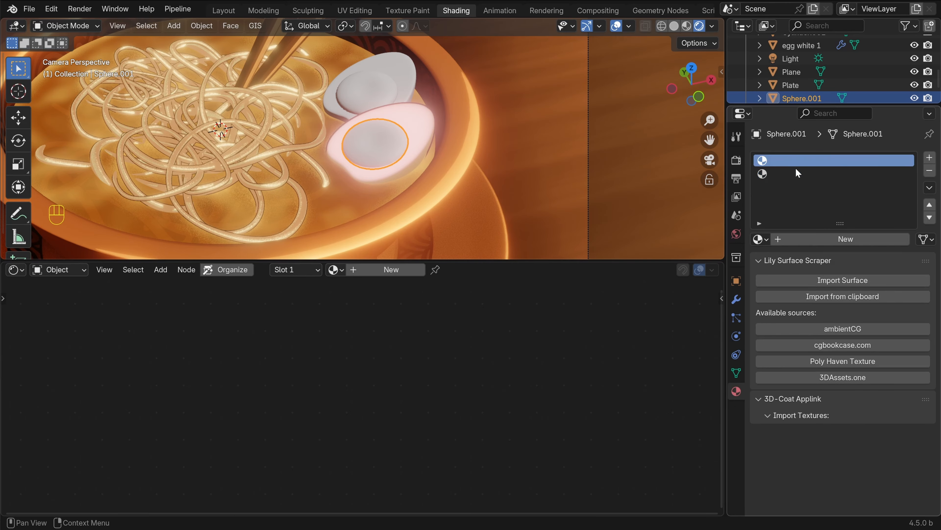
click(866, 236)
double_click(788, 159)
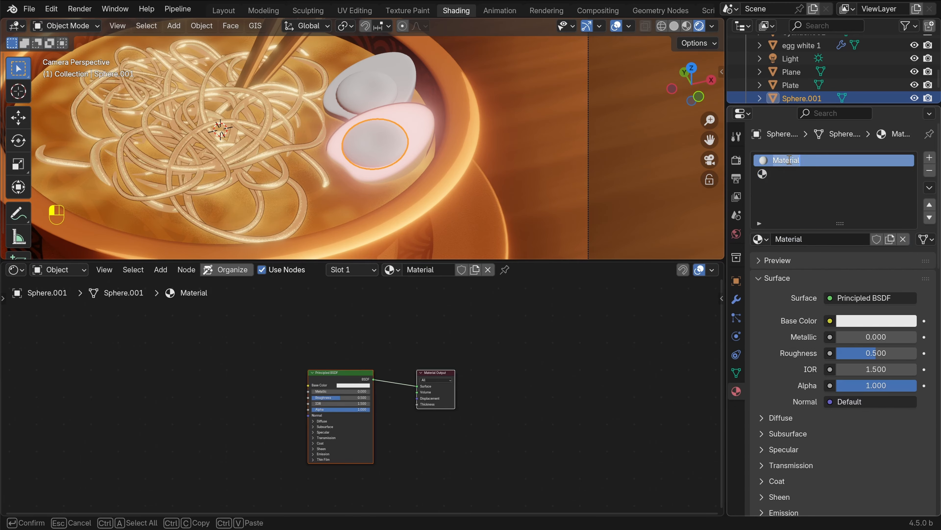
Assign the existing Outline material to the yolk's second material slot
click(793, 173)
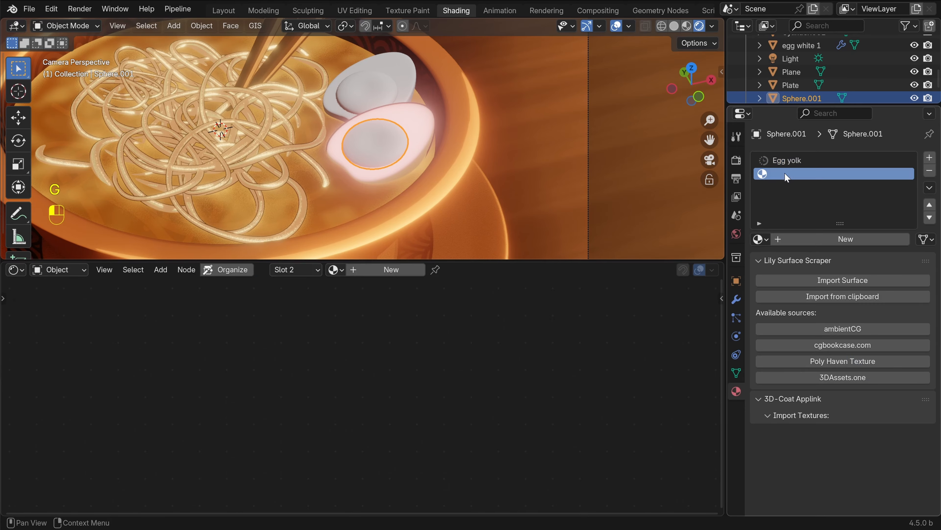
click(763, 238)
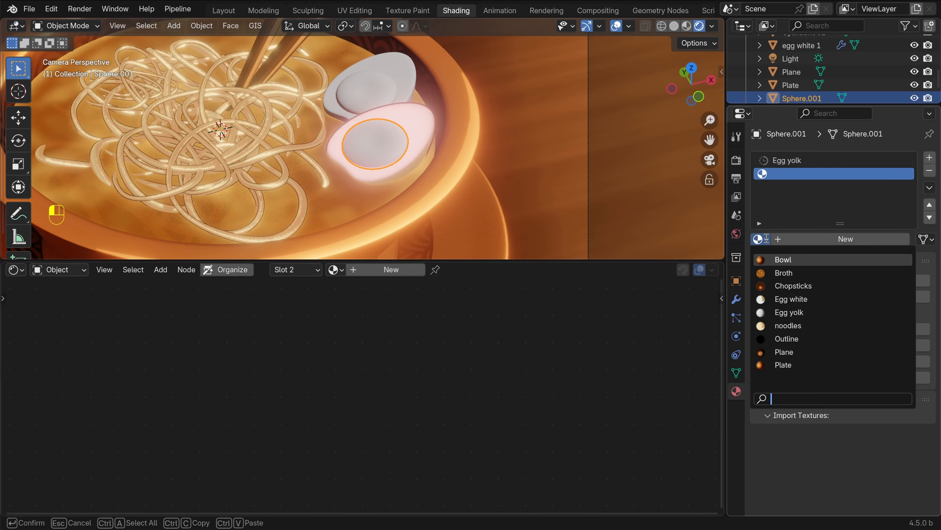
click(775, 338)
Add a Solidify modifier to the yolk of the pink egg and examine the resulting shell up close
scroll(460, 164, up, 6)
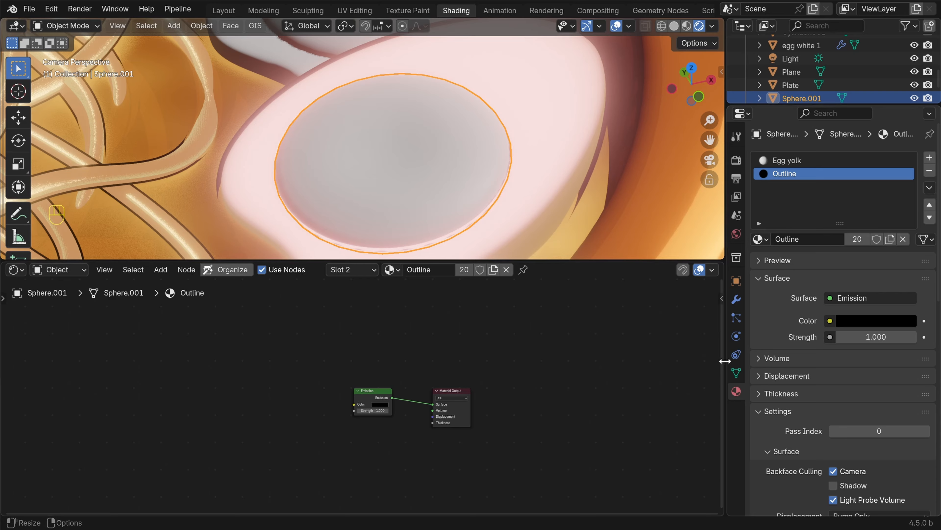
click(735, 299)
click(839, 162)
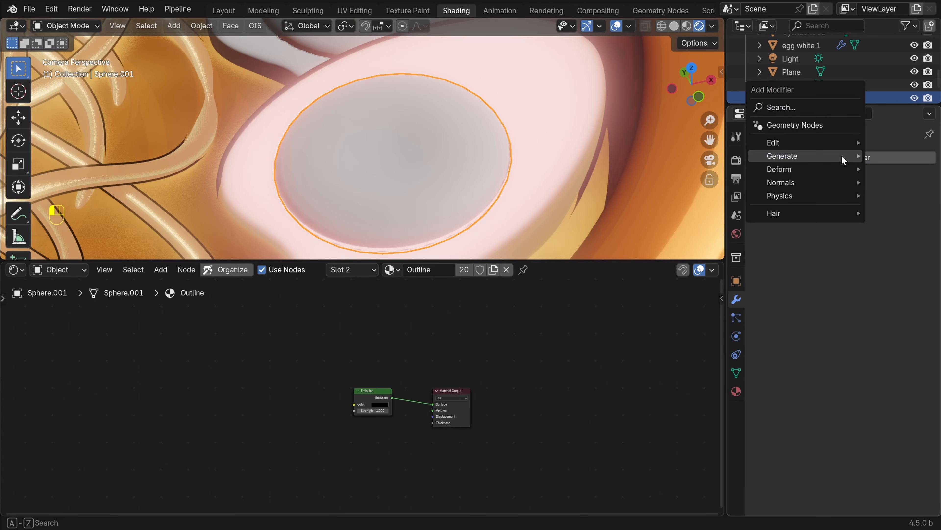
text(sol)
click(714, 185)
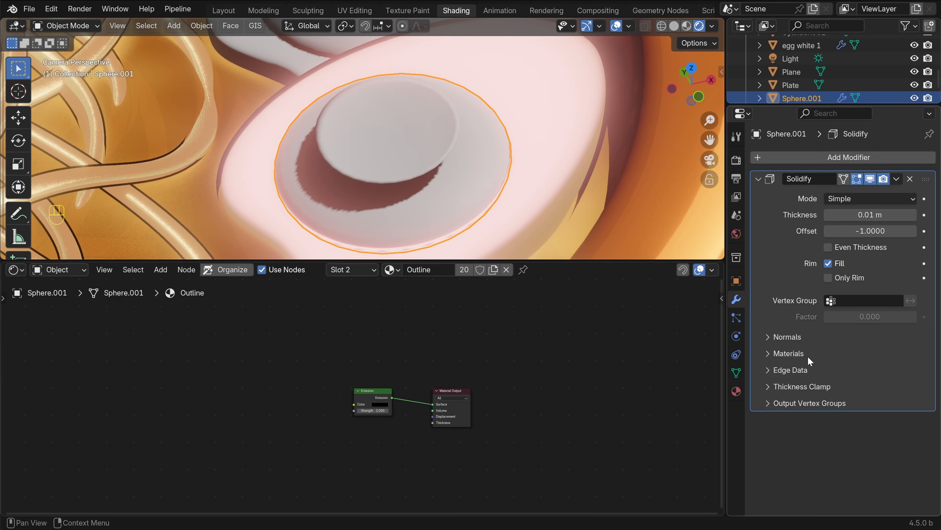
middle_drag(514, 180, 458, 188)
scroll(548, 141, up, 4)
scroll(458, 187, up, 4)
Set the material offset of the yolk's Solidify modifier to 100
click(766, 354)
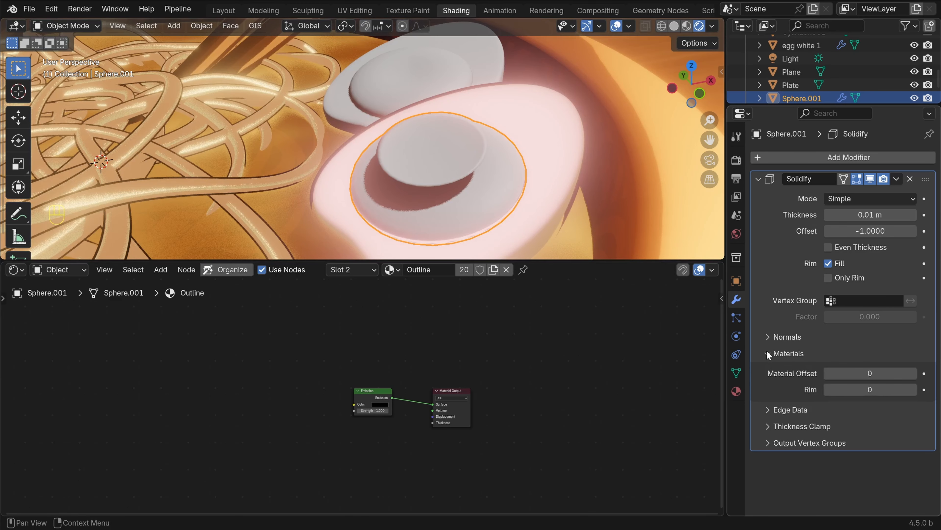
click(863, 373)
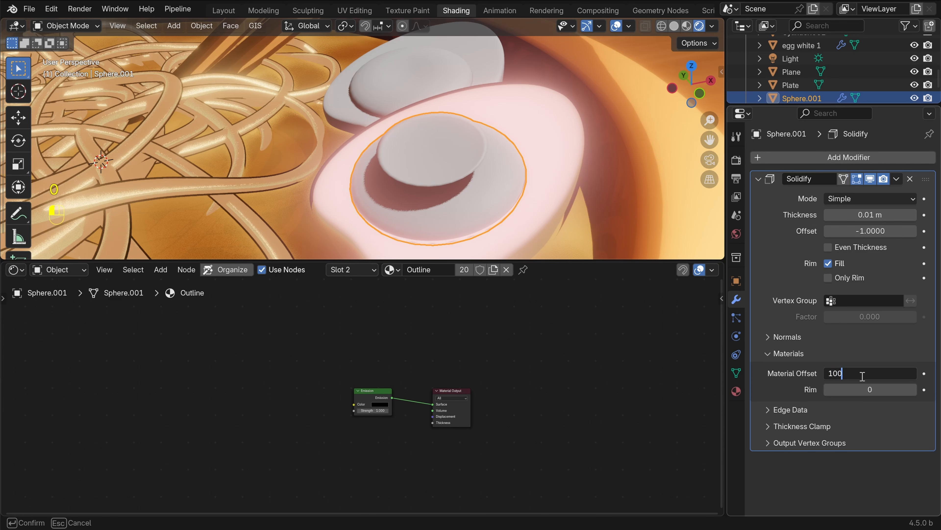
key(Return)
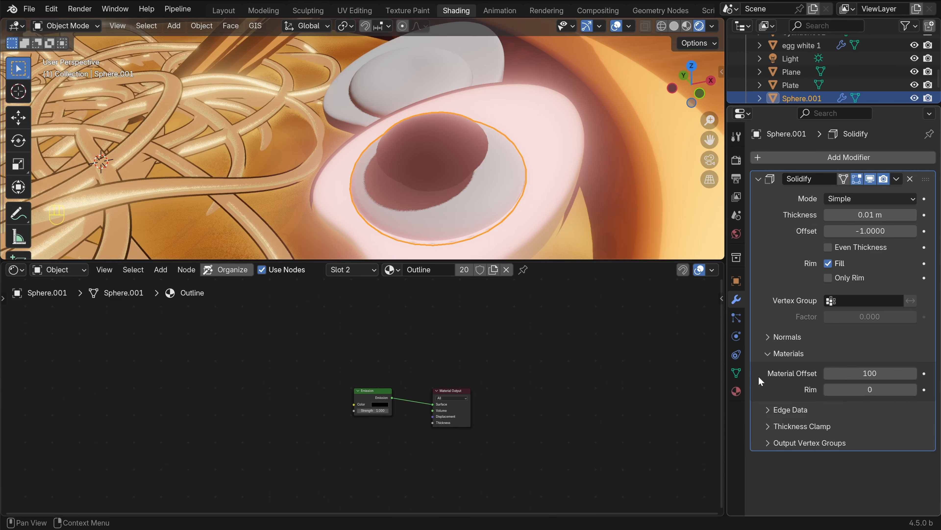
Enable flipped normals in the yolk's Solidify modifier
click(771, 354)
click(769, 337)
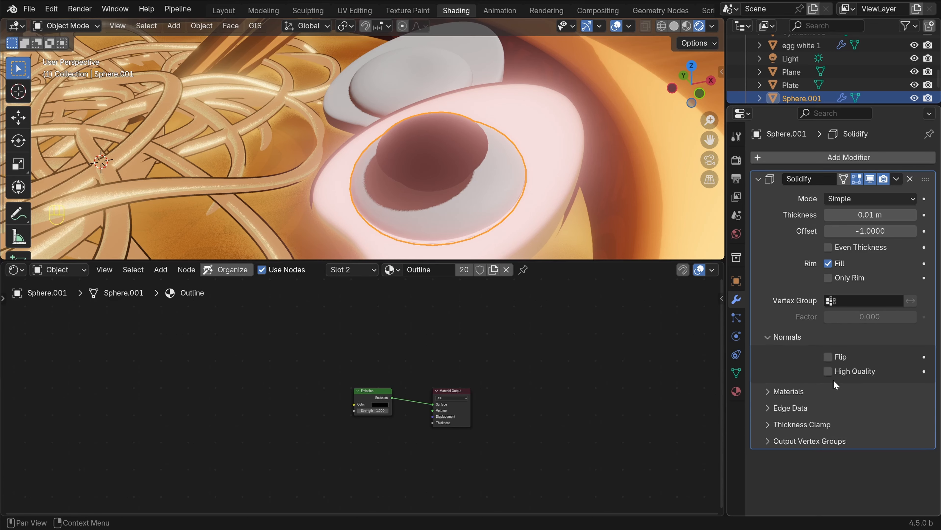
click(828, 358)
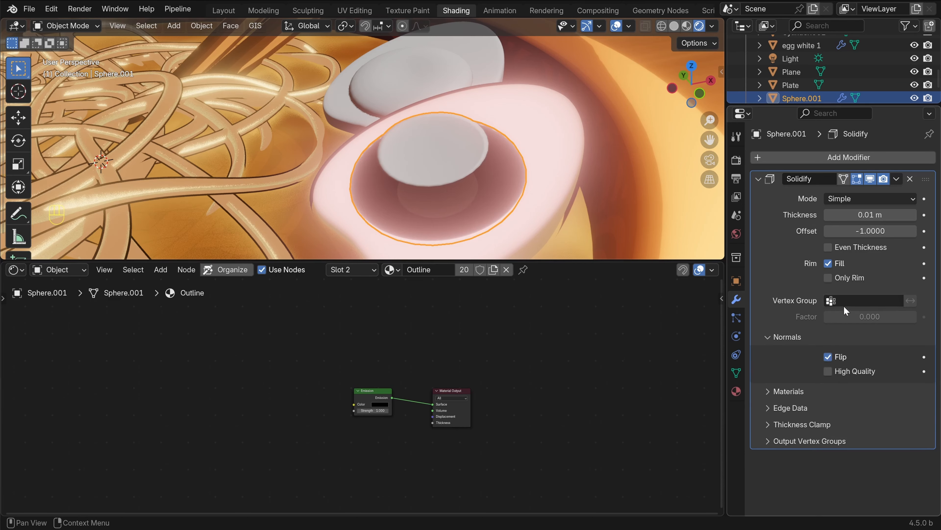
Set the yolk's Solidify offset to 1 and its thickness to 0.0003 m
click(873, 232)
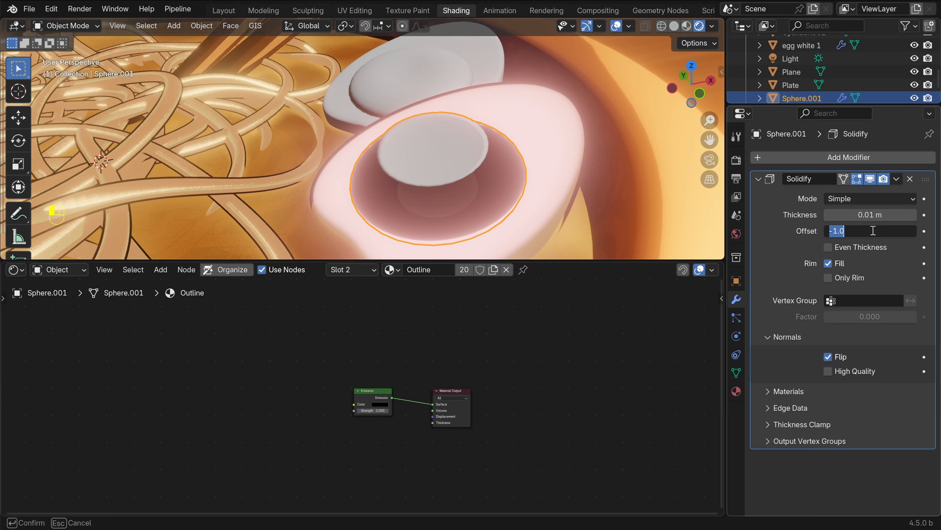
text(1)
key(Return)
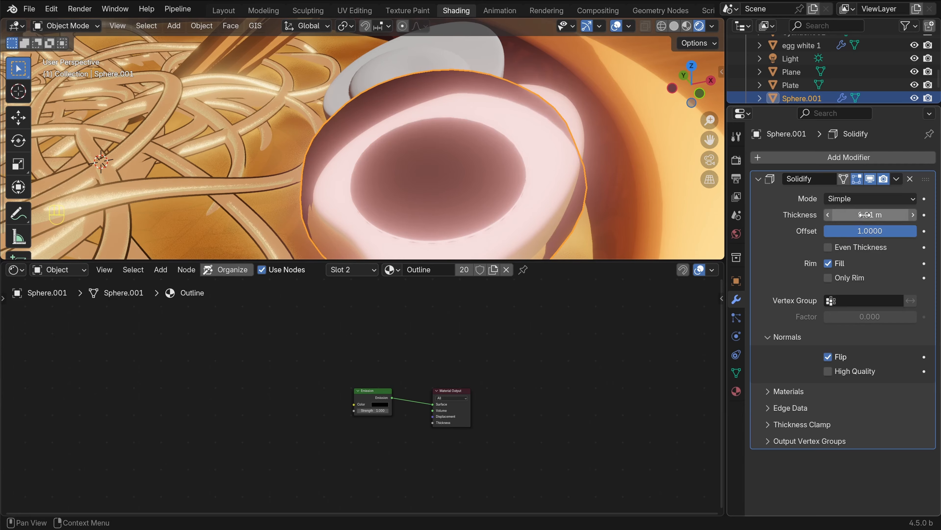
click(851, 215)
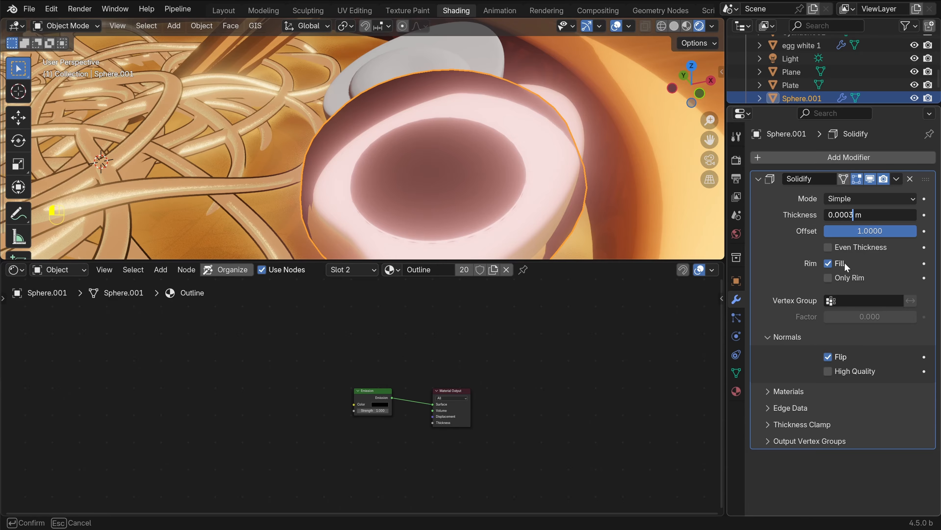
key(Return)
Temporarily hide the pink egg white to inspect the yolk's outline, and unhide it again
click(539, 153)
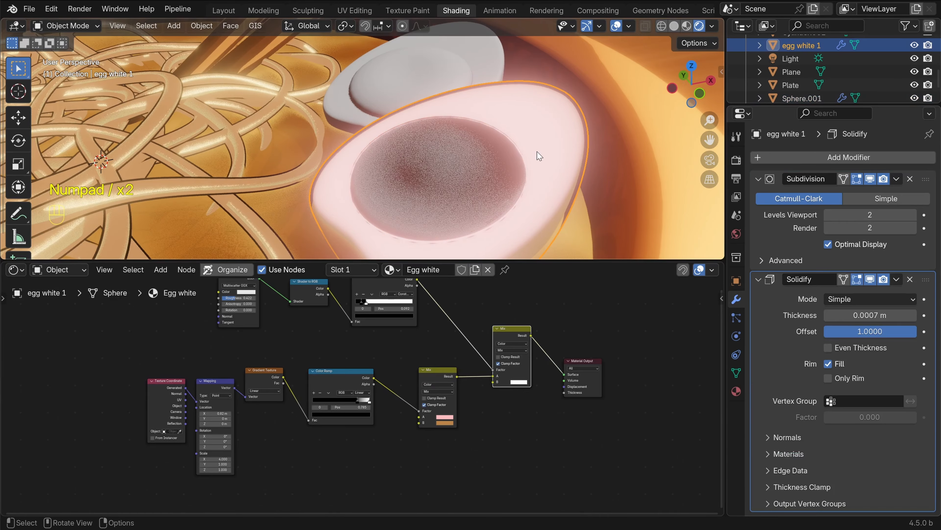
key(h)
shift+middle_drag(540, 180, 540, 159)
scroll(533, 109, down, 6)
scroll(539, 159, down, 3)
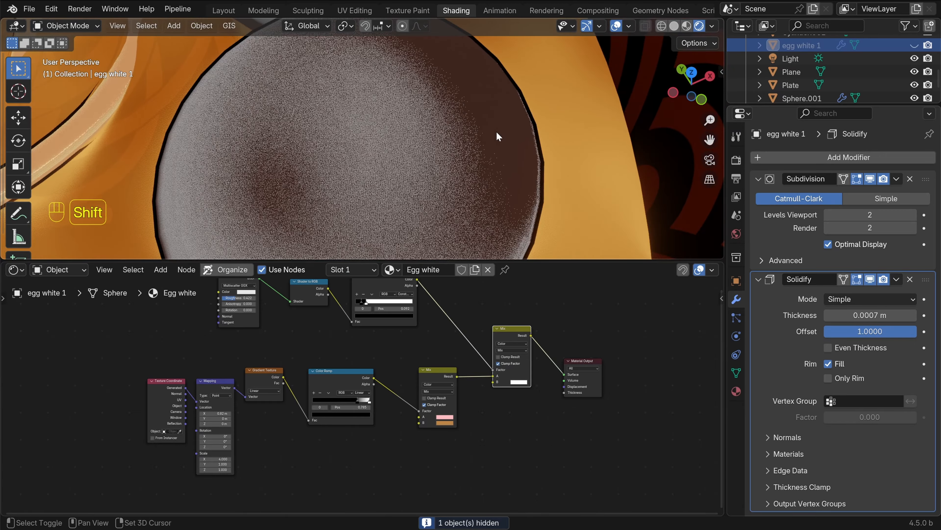
shift+middle_drag(496, 137, 498, 181)
key(alt+h)
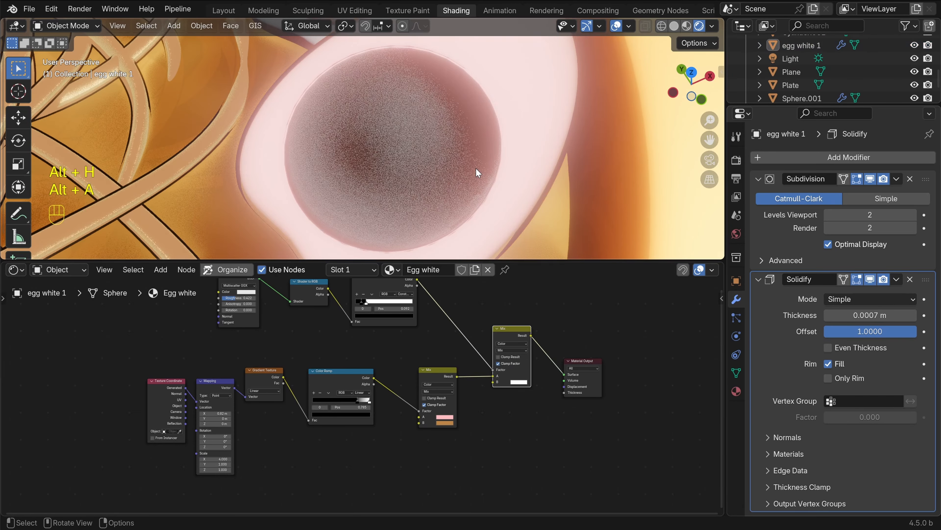
Return to the camera view and delete the Principled BSDF node from the yolk's Egg yolk material
key(KP_0)
click(427, 164)
key(alt+a)
click(431, 172)
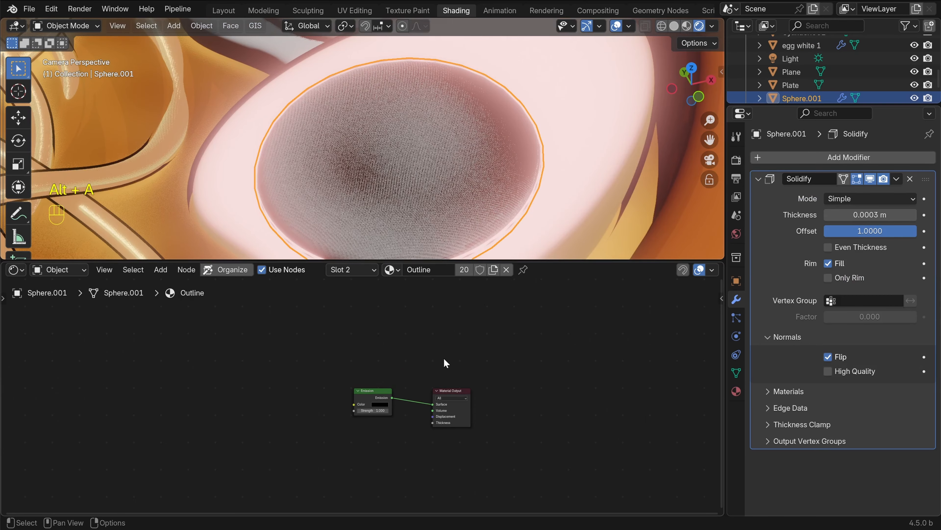
click(737, 391)
click(807, 161)
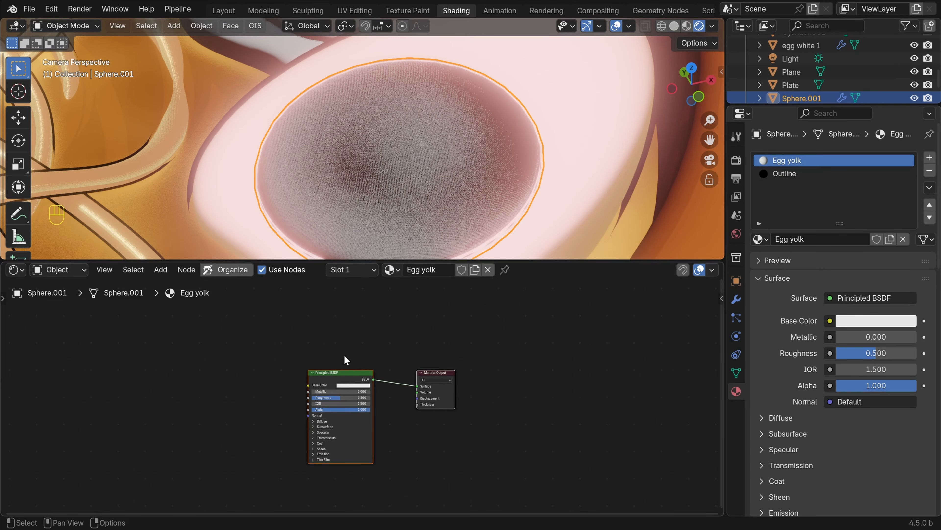
click(279, 336)
drag(280, 335, 371, 415)
key(Delete)
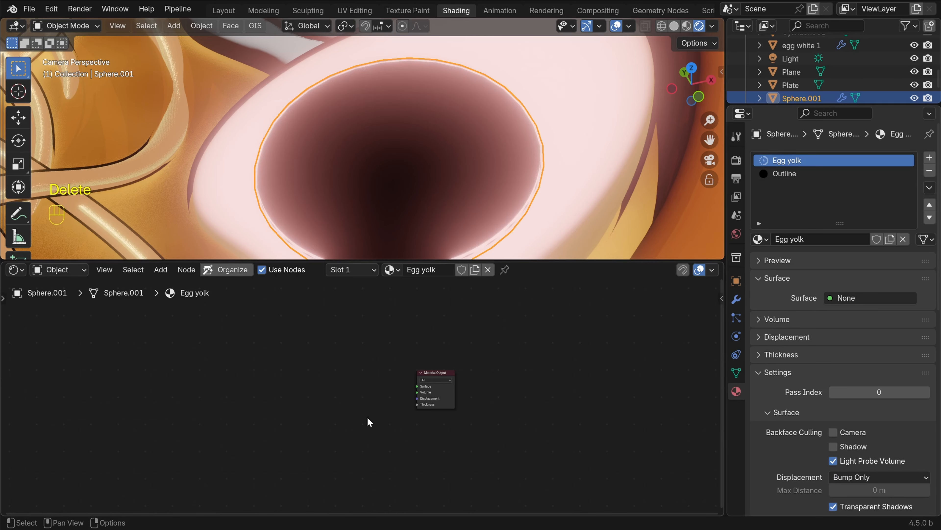
Add a Glossy BSDF node to the Egg yolk material, well ahead of the Material Output
scroll(360, 401, up, 4)
key(shift+a)
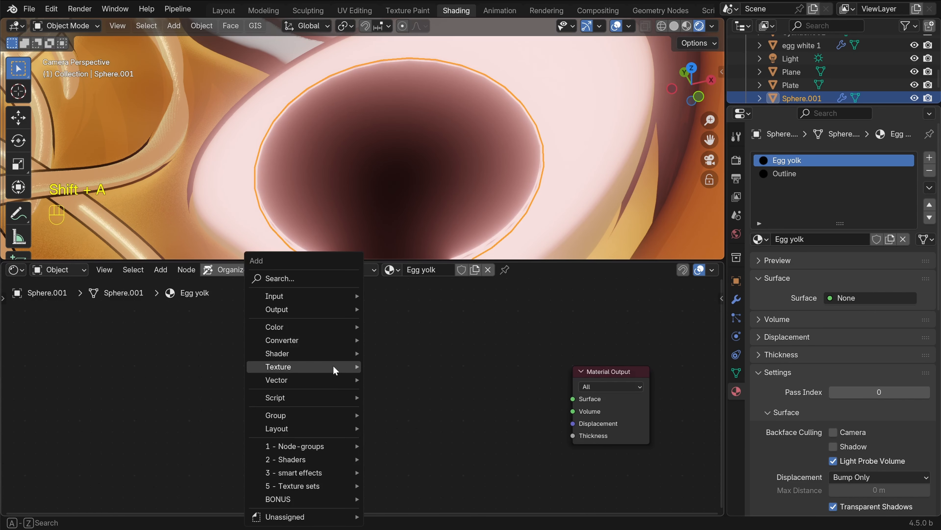
click(304, 278)
text(glos)
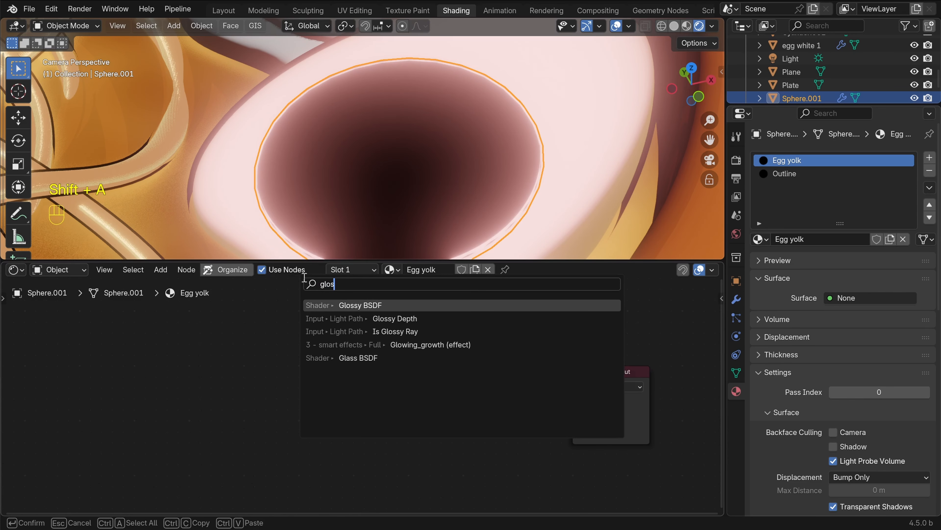
key(Return)
click(313, 367)
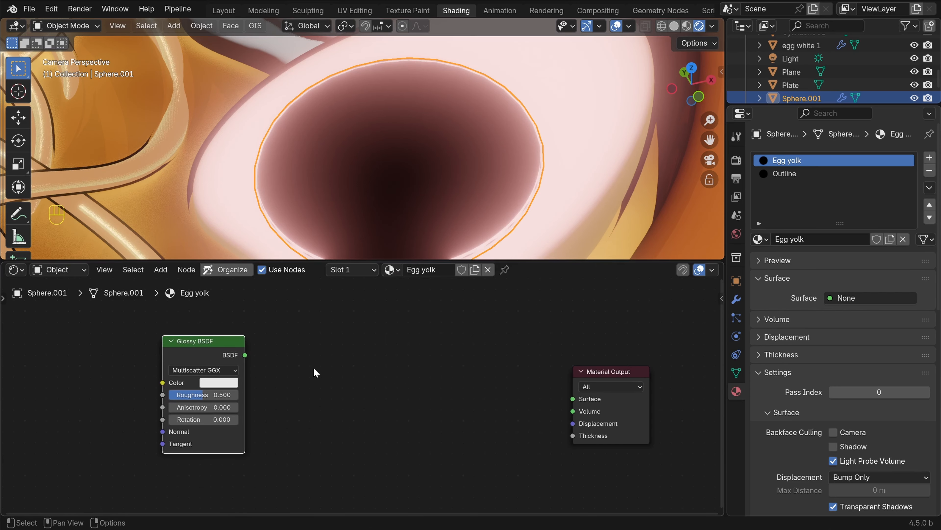
Add a Shader to RGB node and connect the Glossy BSDF output to its Shader input
key(shift+a)
click(280, 277)
text(shader)
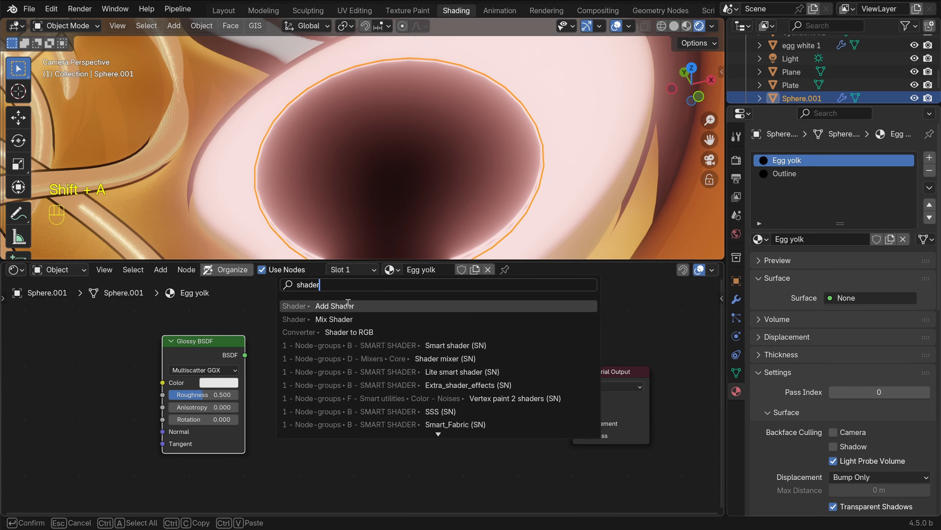
click(349, 332)
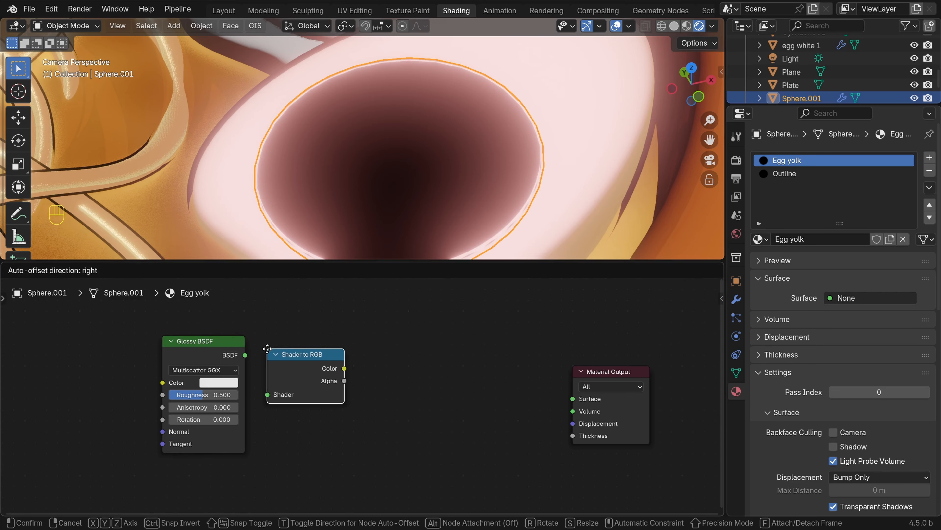
click(320, 375)
drag(244, 355, 291, 392)
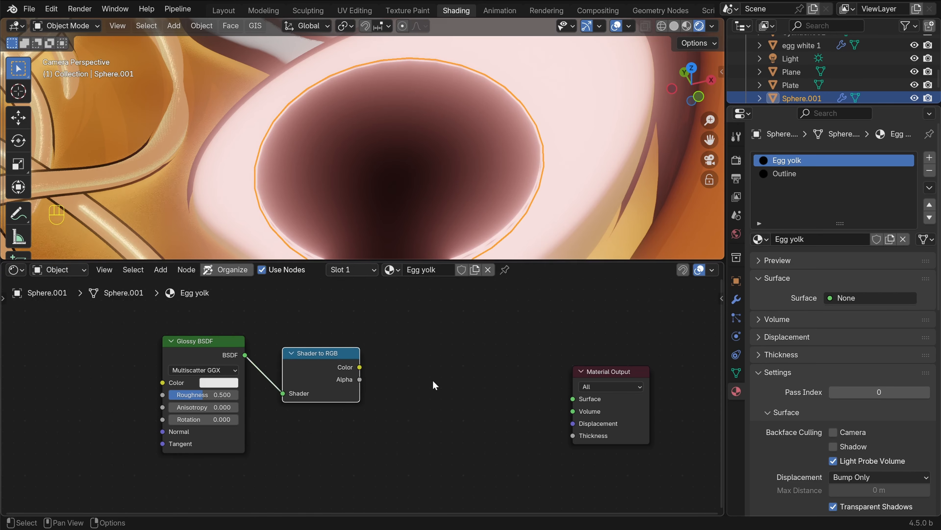
Add a Color Ramp fed by the Shader to RGB color, and move the three-node chain away from the Material Output
key(shift+a)
click(394, 278)
text(colo)
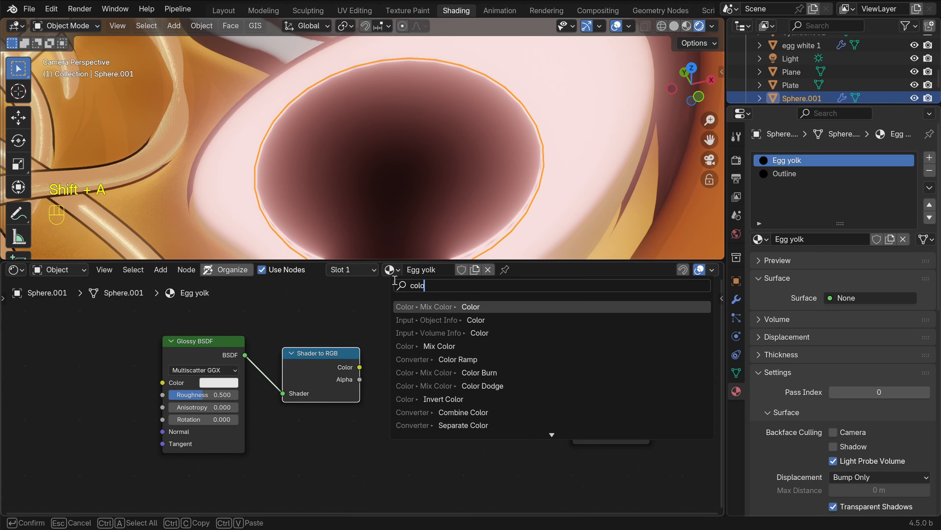
click(458, 359)
click(424, 343)
drag(359, 367, 390, 432)
drag(189, 307, 444, 351)
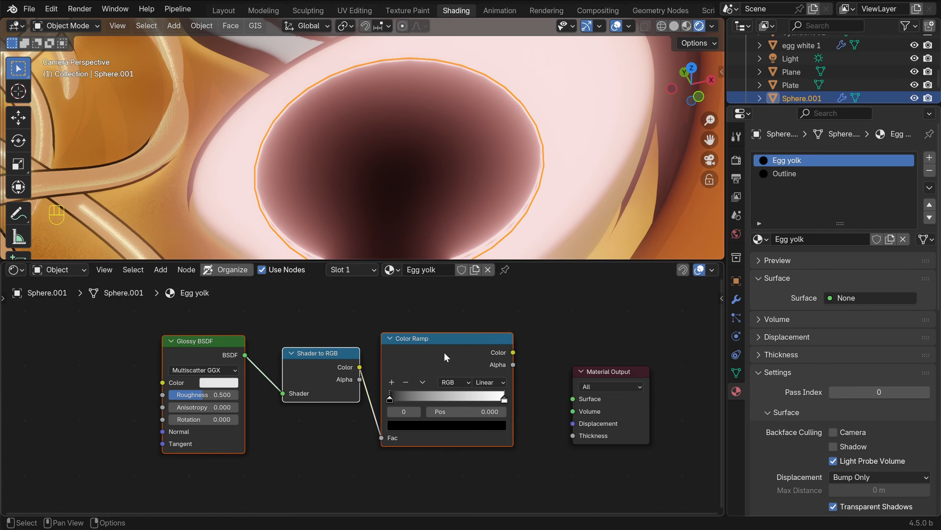
key(g)
click(307, 352)
Set the Color Ramp's interpolation to Constant and connect its color to the Material Output's Surface
click(363, 388)
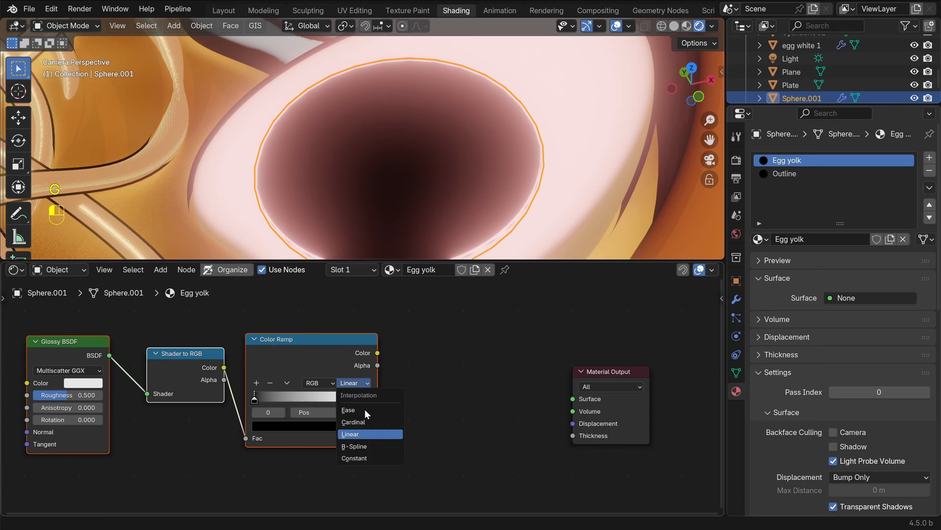
click(368, 460)
ctrl+shift+click(303, 372)
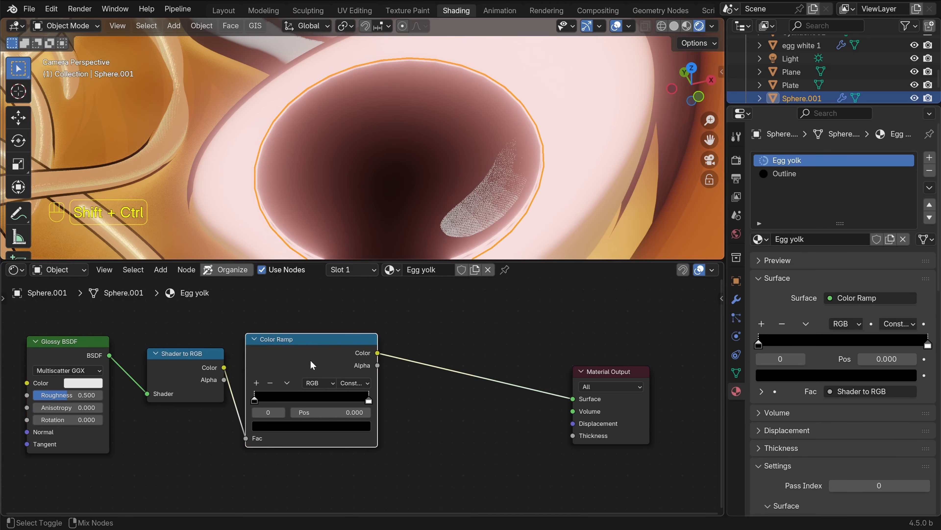
Move the Color Ramp's white stop to about 0.656 and check the yolk's highlight near and far
scroll(427, 414, up, 3)
click(434, 386)
mouse_move(435, 386)
mouse_down()
mouse_move(272, 386)
mouse_move(379, 384)
mouse_up()
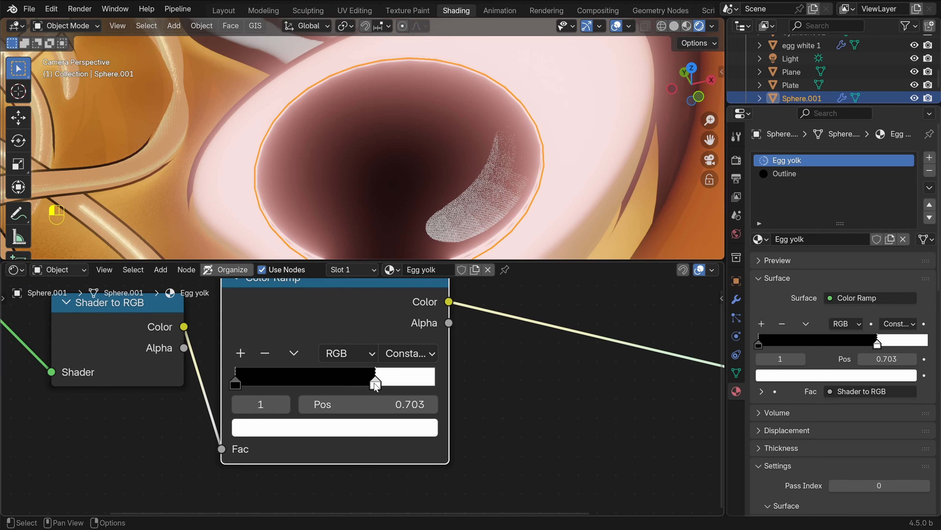
scroll(446, 150, down, 5)
scroll(429, 167, up, 2)
shift+middle_drag(428, 167, 431, 168)
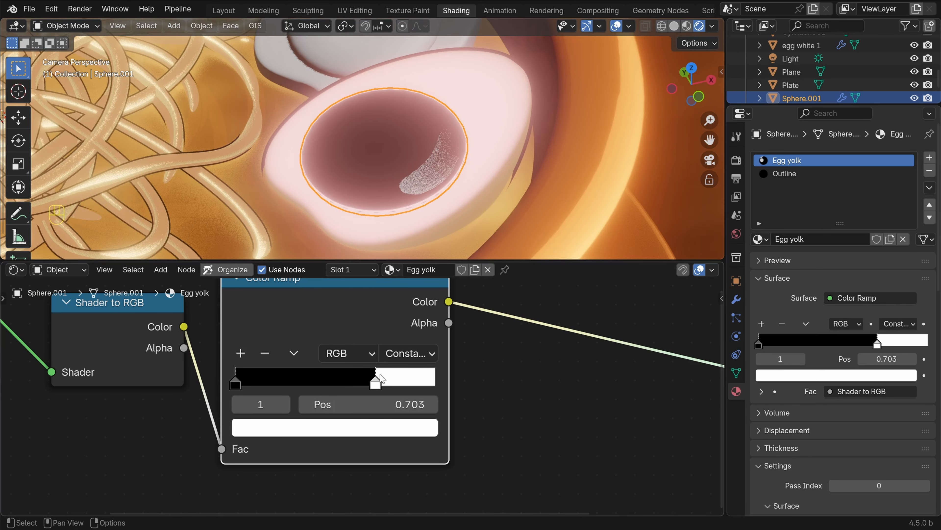
drag(376, 383, 366, 384)
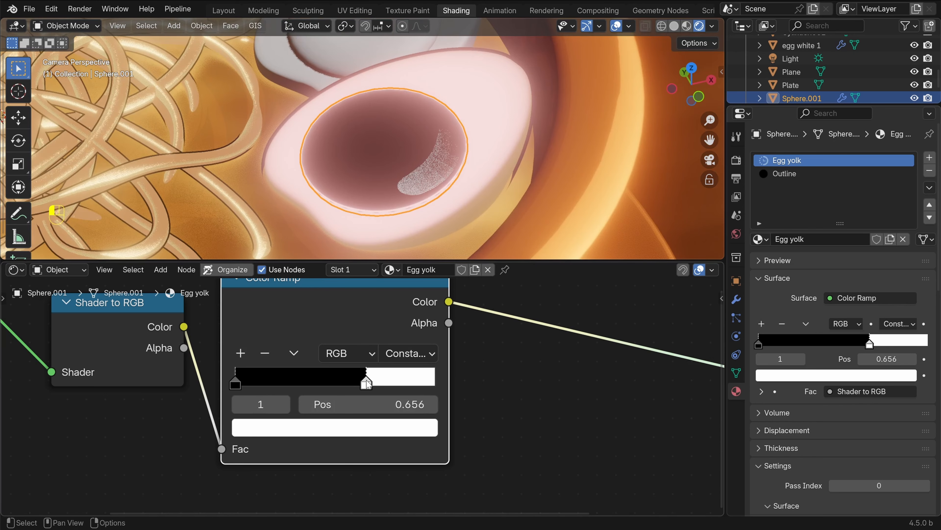
scroll(412, 172, down, 4)
shift+middle_drag(407, 165, 447, 178)
scroll(433, 152, up, 2)
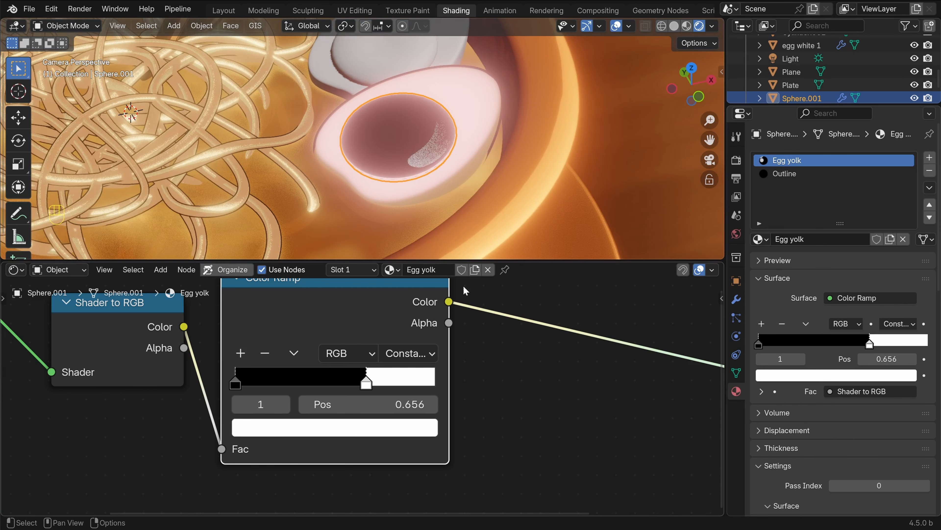
scroll(455, 169, up, 4)
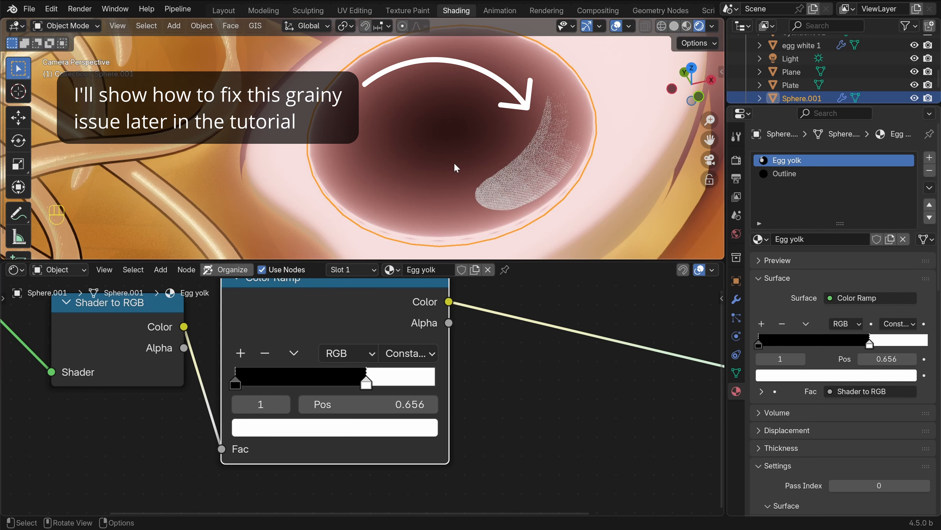
Insert a Mix Color node on the link between the Color Ramp and the Material Output
scroll(483, 399, down, 3)
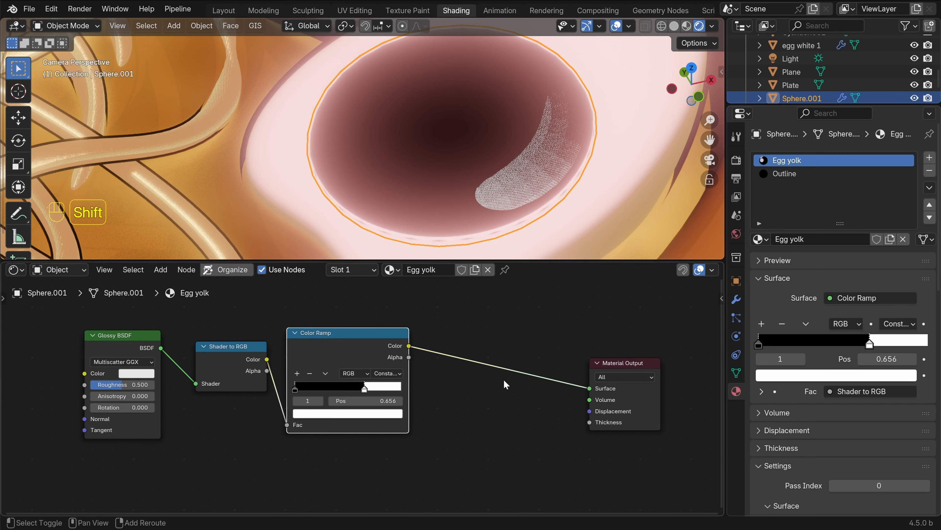
key(shift+a)
click(430, 277)
text(mix)
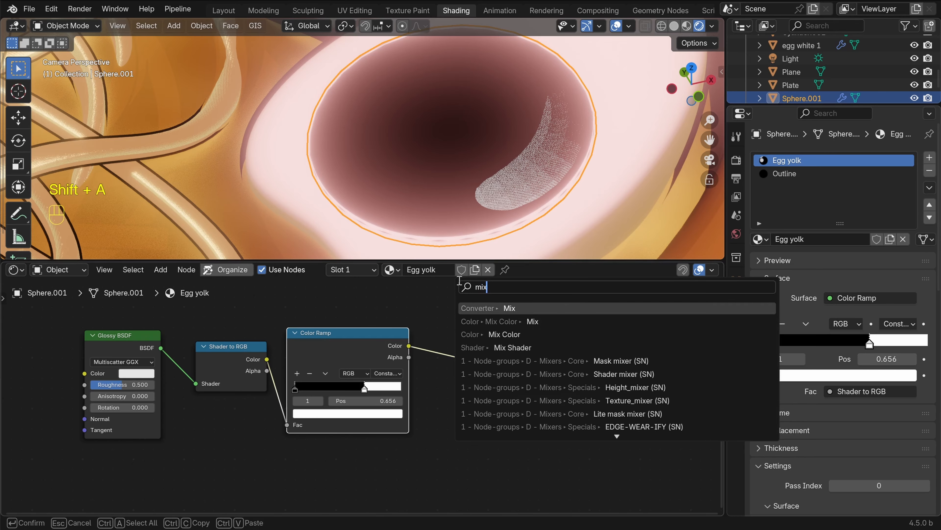
click(526, 335)
click(538, 423)
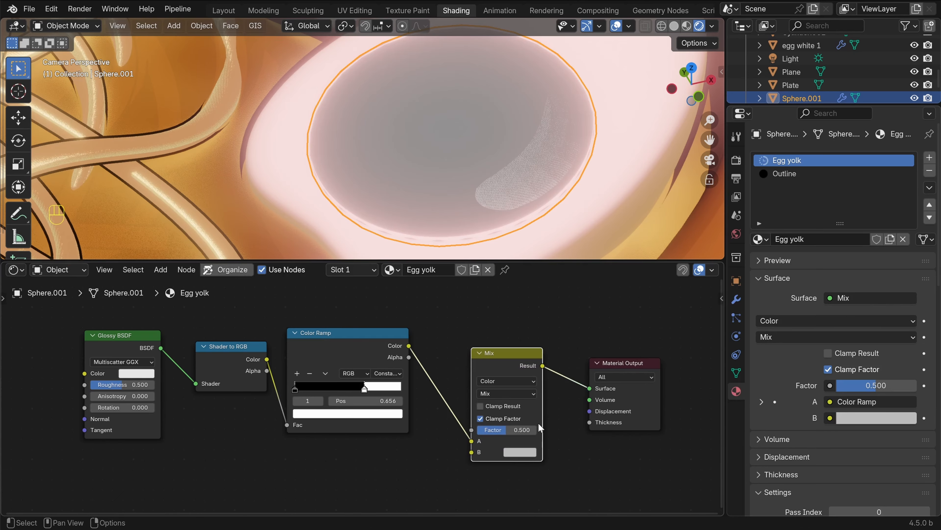
Reroute the Color Ramp's color from the Mix node's A input to its Factor, and shift the Mix node slightly upward
scroll(529, 449, up, 1)
drag(489, 449, 490, 437)
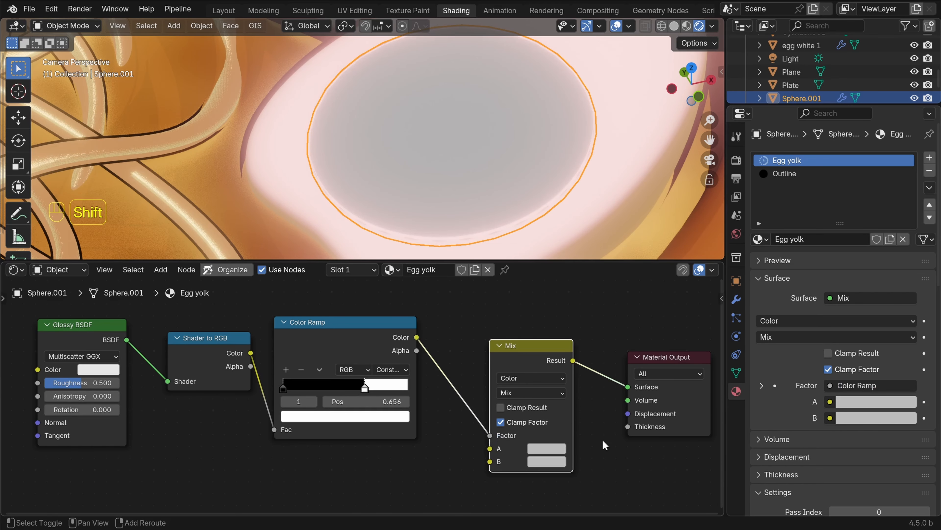
shift+middle_drag(602, 439, 526, 440)
drag(453, 351, 453, 328)
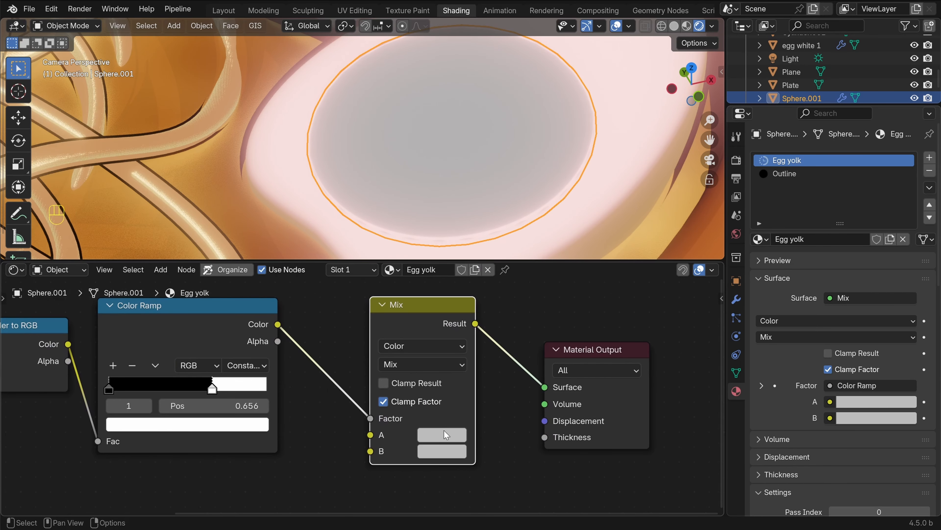
Set the Mix node's A color to an orange with hue 0.016, saturation 1 and value 1.5
click(444, 431)
click(500, 346)
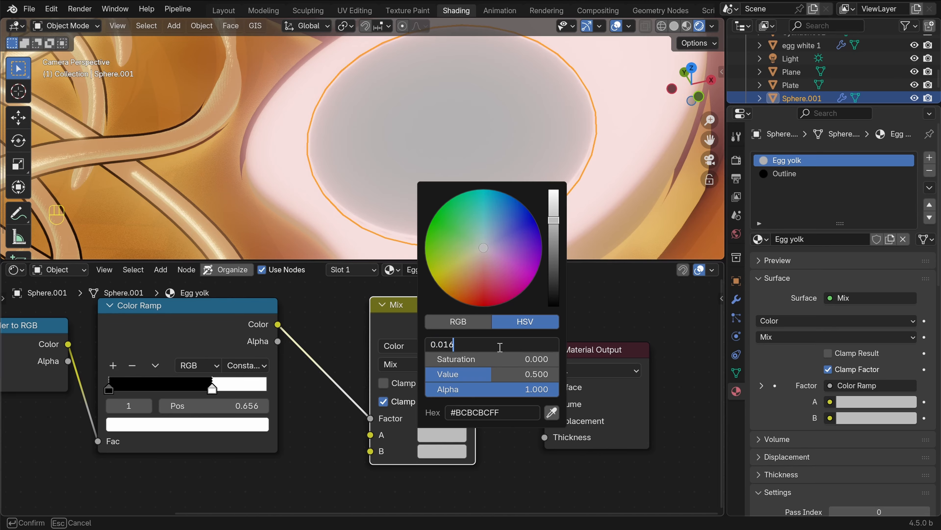
key(Return)
click(474, 359)
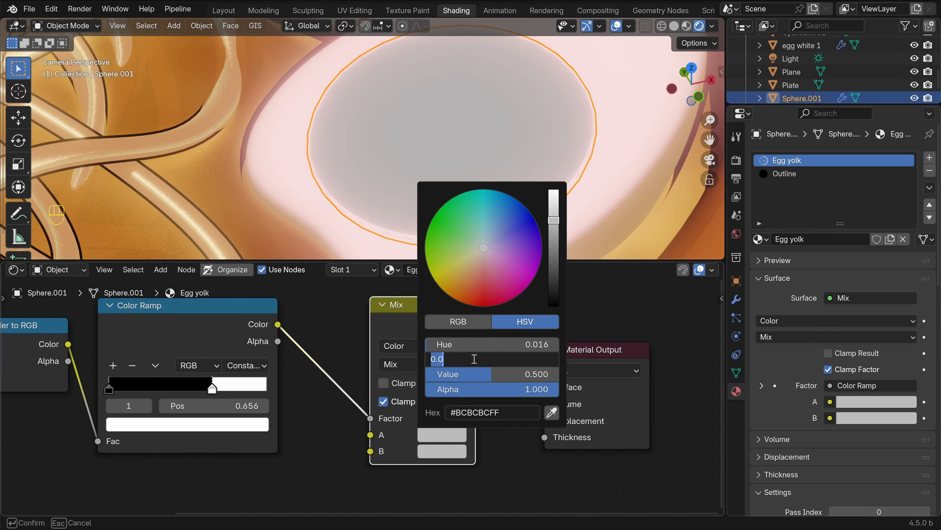
text(1)
key(Return)
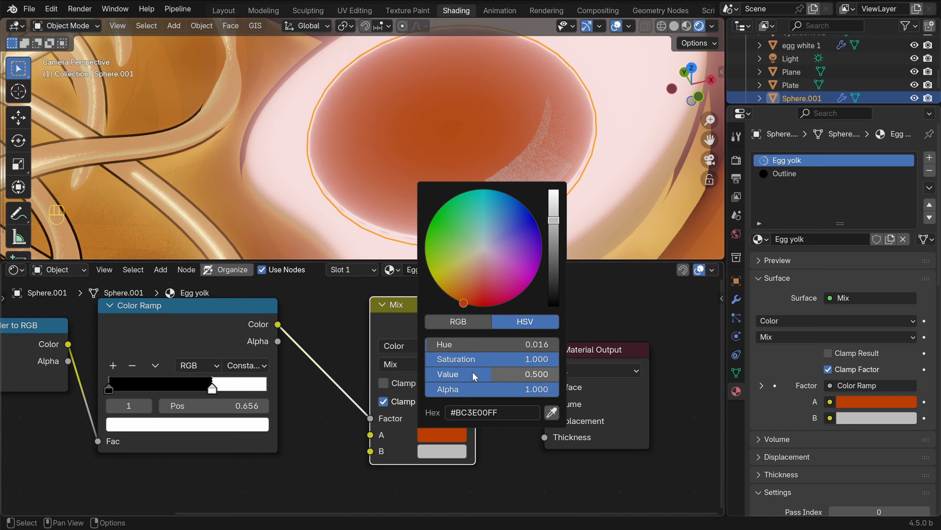
click(473, 373)
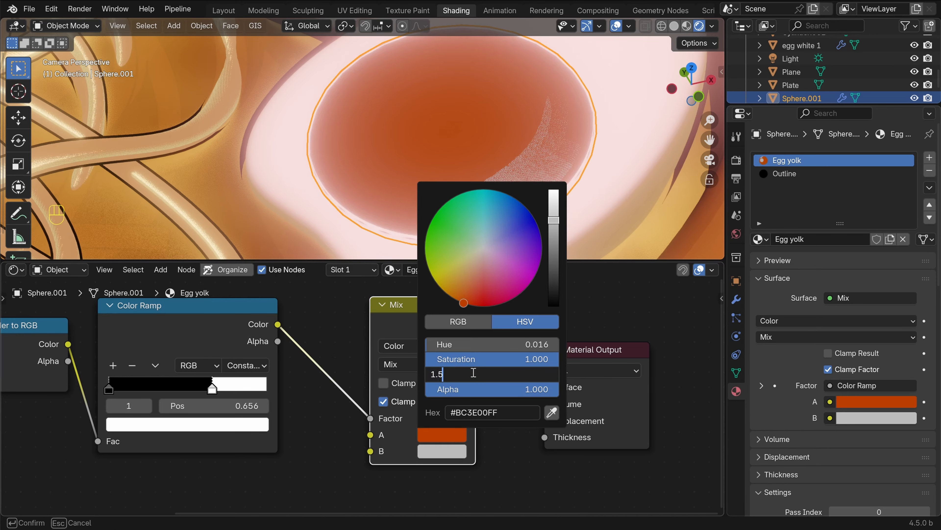
text(1.5)
key(Return)
Set the Mix node's B color to a yellow-orange with hue 0.054, saturation 0.976 and value 1.5
click(441, 450)
click(491, 374)
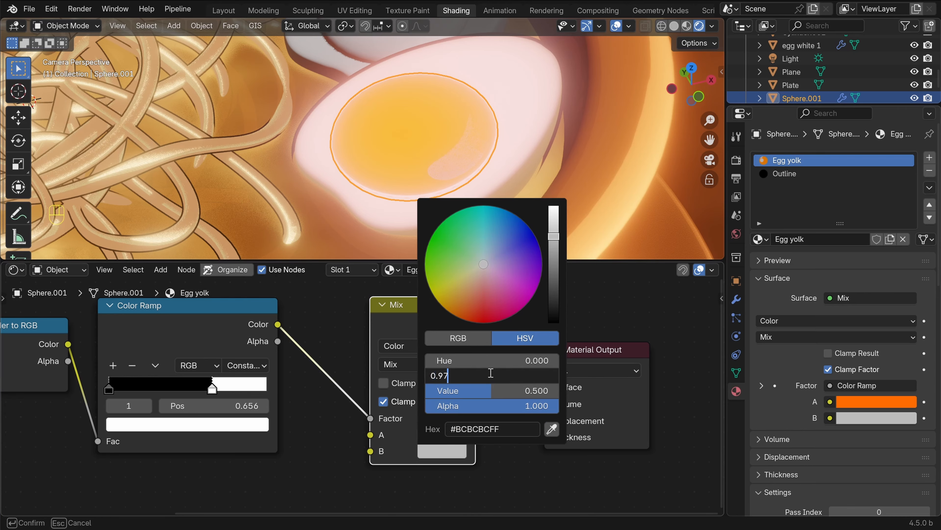
key(Return)
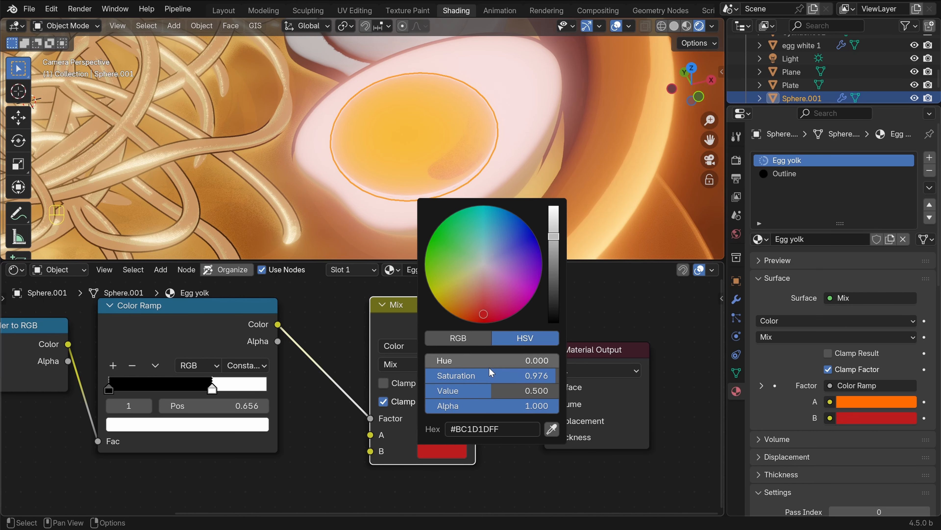
click(483, 358)
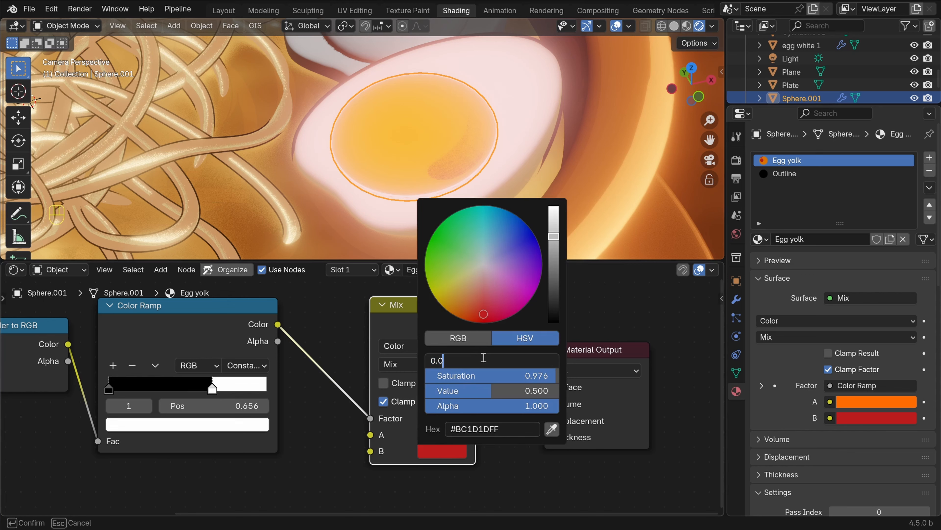
text(0.054)
key(Return)
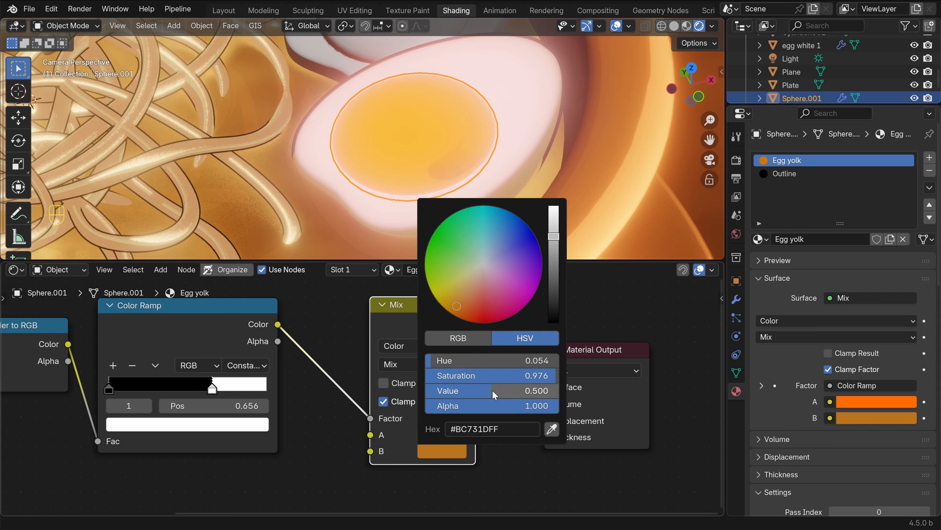
click(497, 392)
text(1.5)
key(Return)
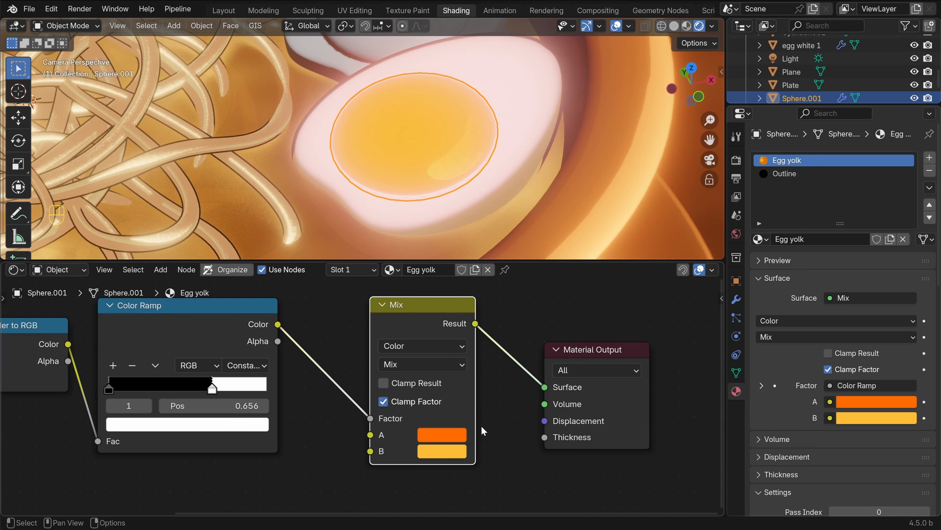
Raise the value of the Mix node's B color to give the yolk a brighter yellow highlight
click(439, 435)
scroll(463, 204, up, 3)
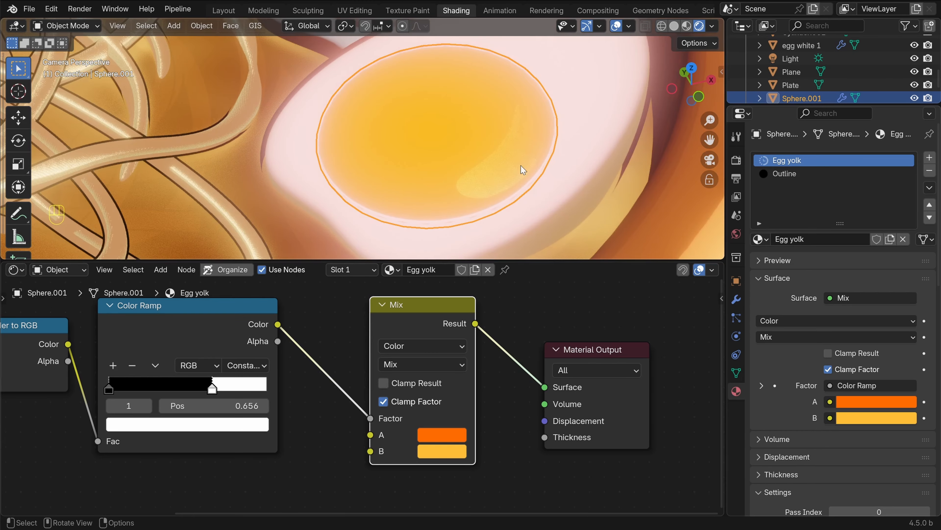
key(alt+a)
click(438, 452)
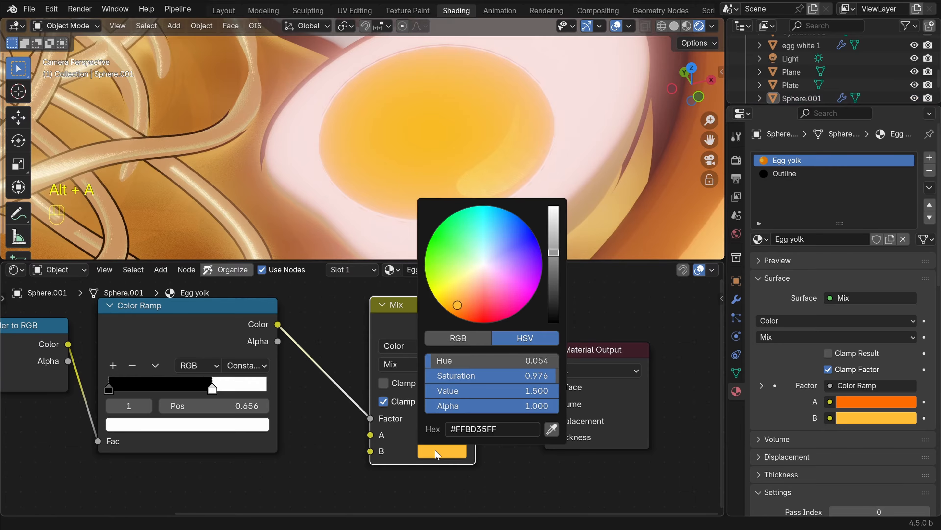
click(499, 394)
key(Return)
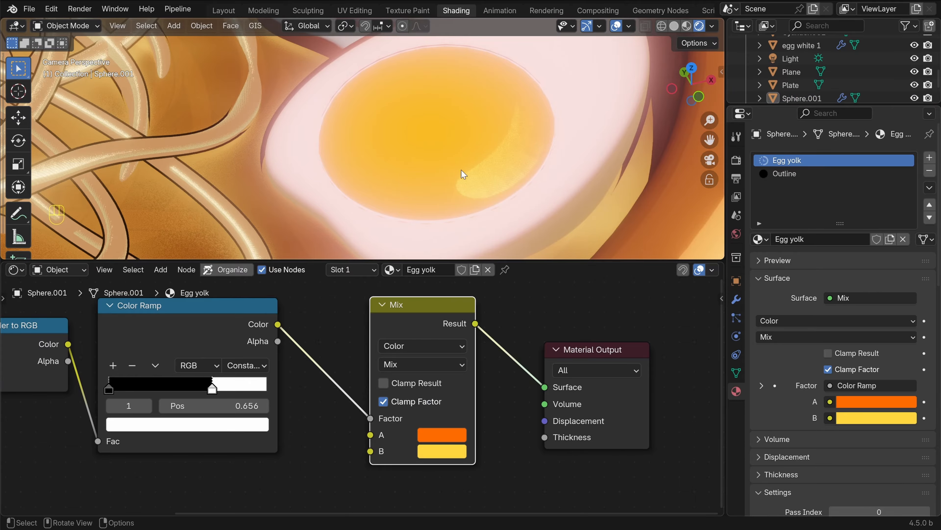
Scale the front egg's yolk down to about 0.976 and deselect it
scroll(463, 175, up, 4)
scroll(482, 144, down, 7)
scroll(483, 178, up, 2)
shift+middle_drag(437, 162, 504, 170)
key(alt+a)
click(468, 160)
scroll(505, 170, up, 3)
key(s)
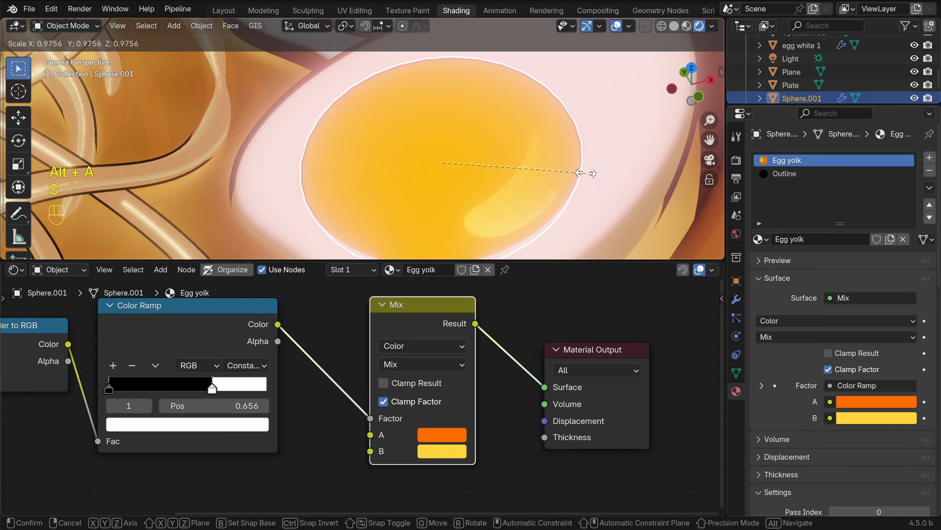
click(591, 173)
key(alt+a)
Examine the front yolk's outline up close and the look of both eggs in the bowl
shift+middle_drag(552, 173, 512, 170)
scroll(512, 170, up, 5)
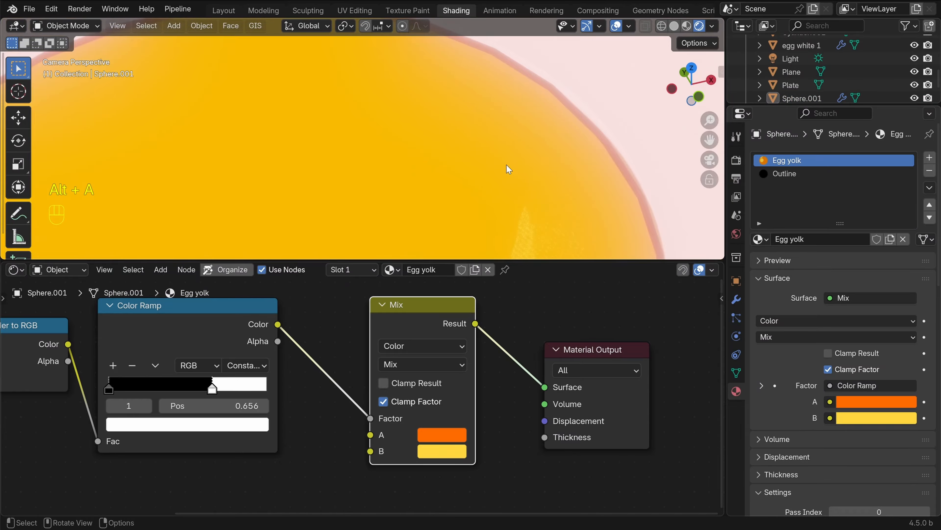
shift+middle_drag(536, 110, 441, 144)
scroll(375, 89, down, 7)
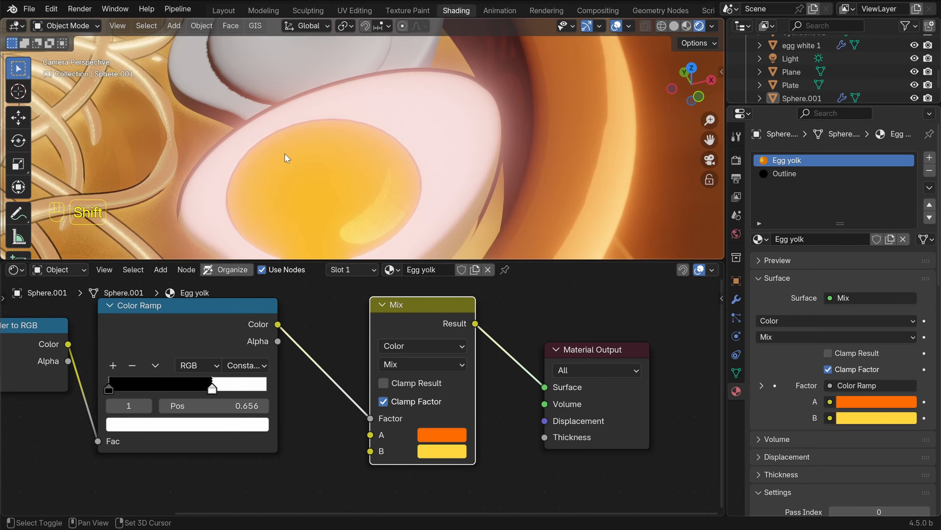
shift+middle_drag(286, 155, 367, 109)
scroll(367, 108, up, 1)
scroll(464, 186, down, 3)
key(ctrl+space)
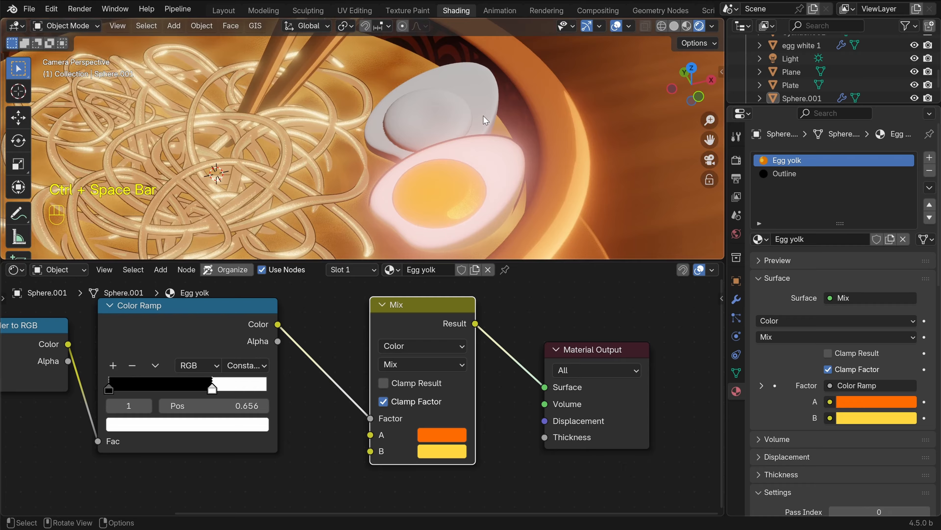
Copy the modifiers and link the materials from egg white 1 to the rear egg's white
click(471, 78)
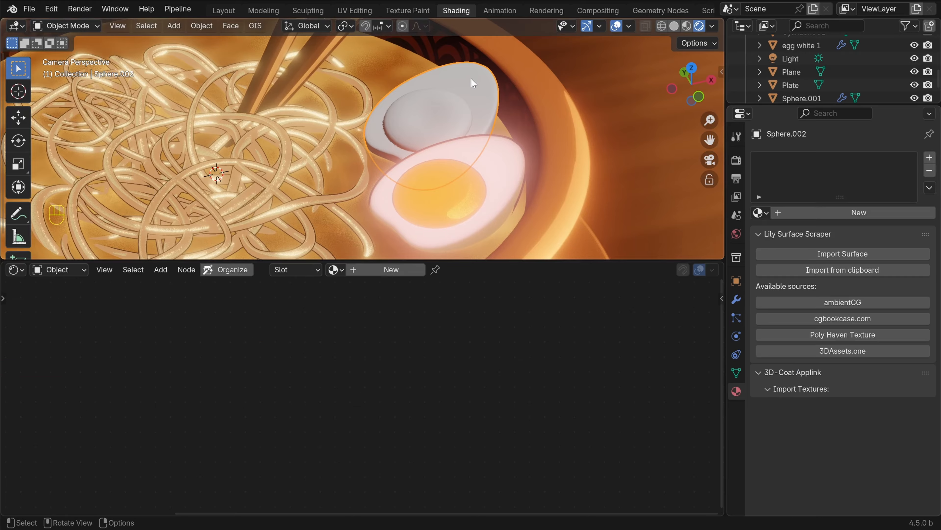
shift+click(495, 159)
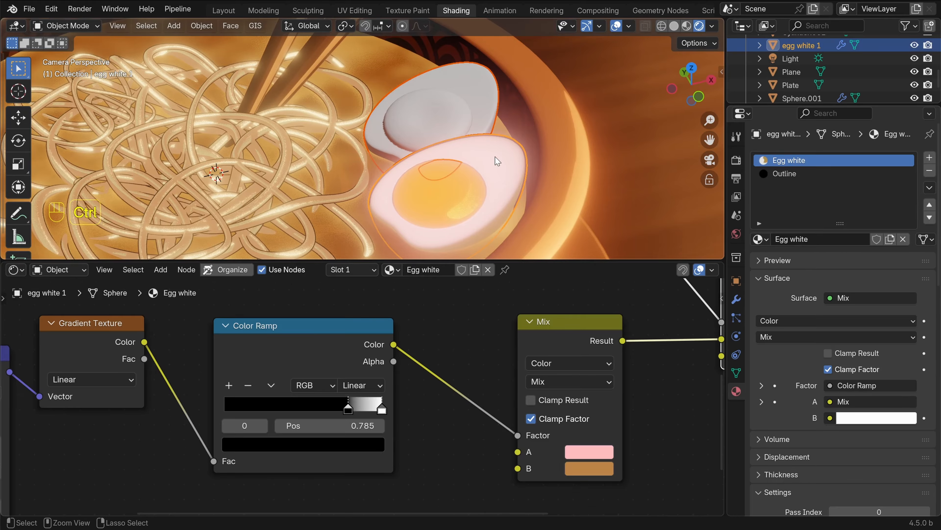
key(ctrl+l)
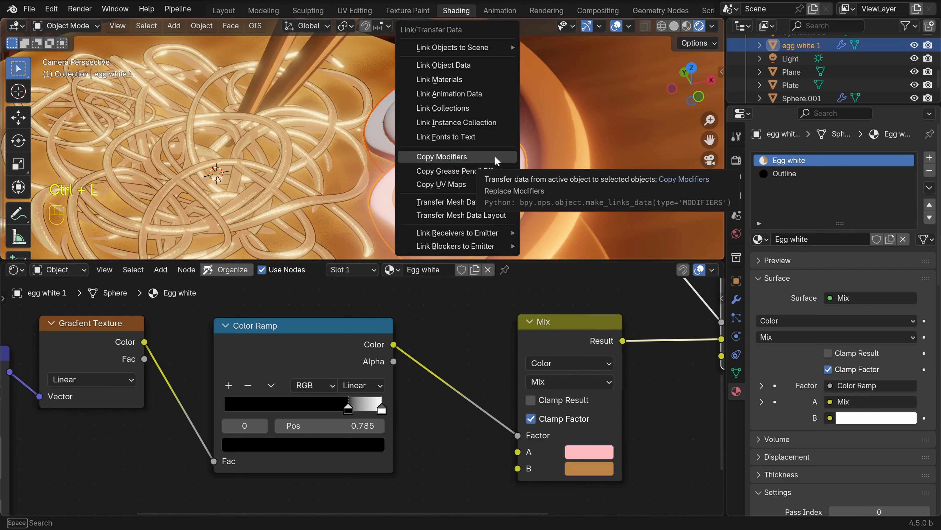
click(464, 158)
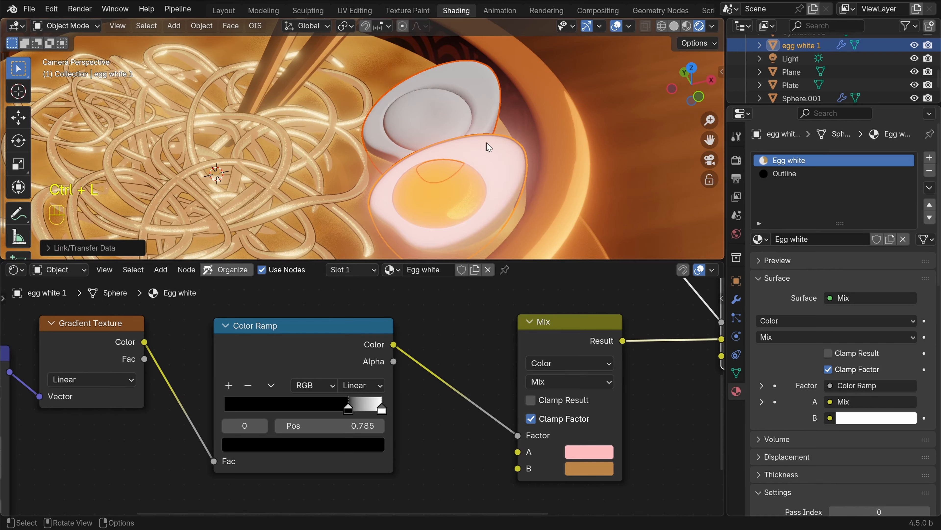
key(ctrl+l)
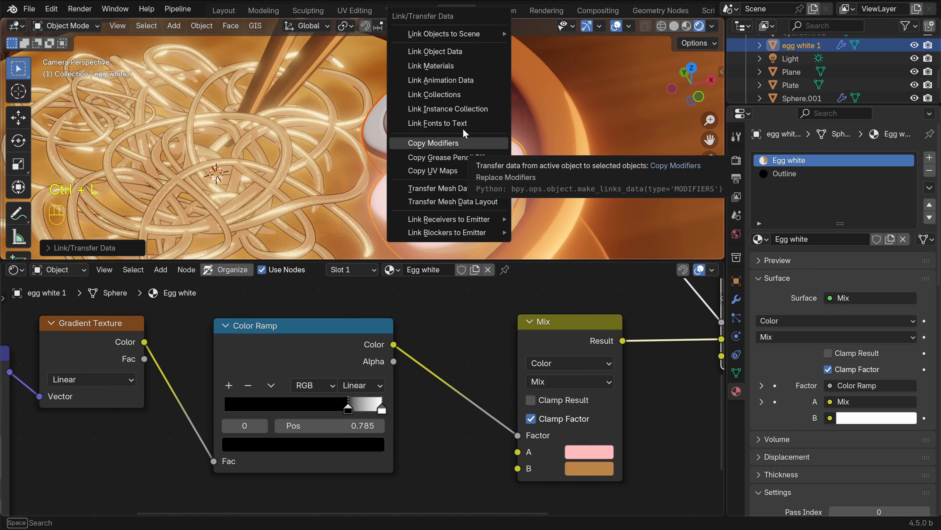
click(449, 65)
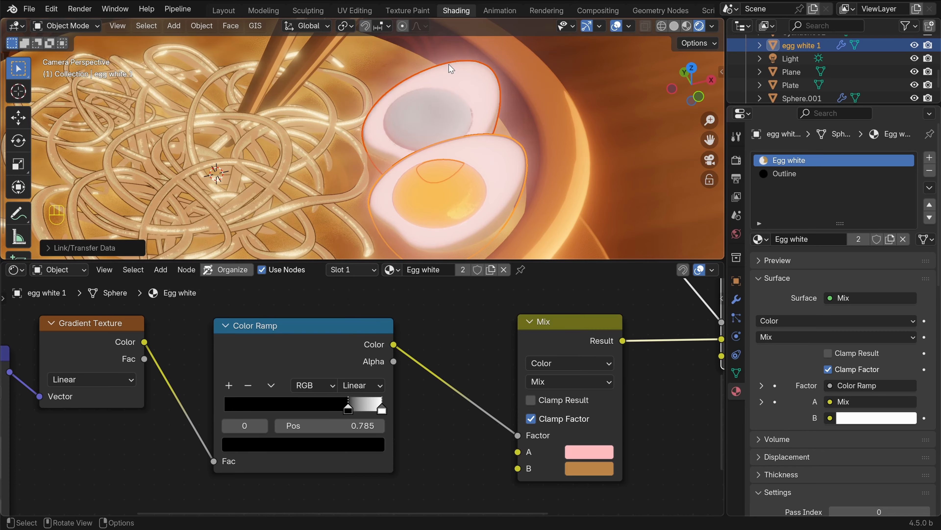
key(alt+a)
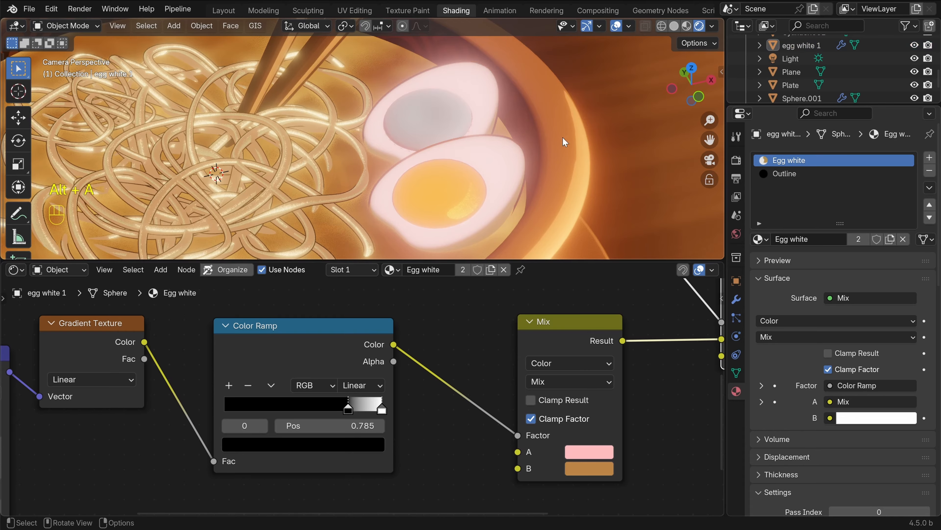
Copy the modifiers and link the materials from the front yolk to the rear egg's yolk
click(434, 115)
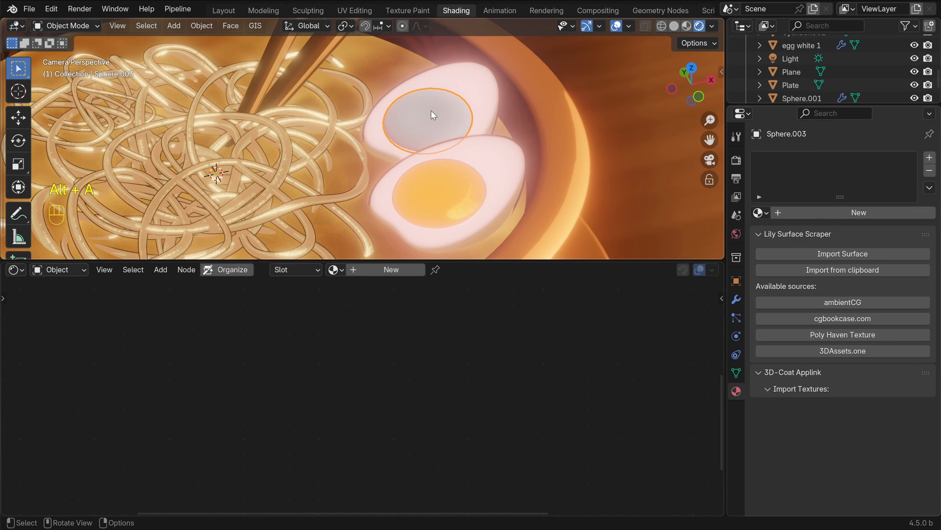
shift+click(455, 183)
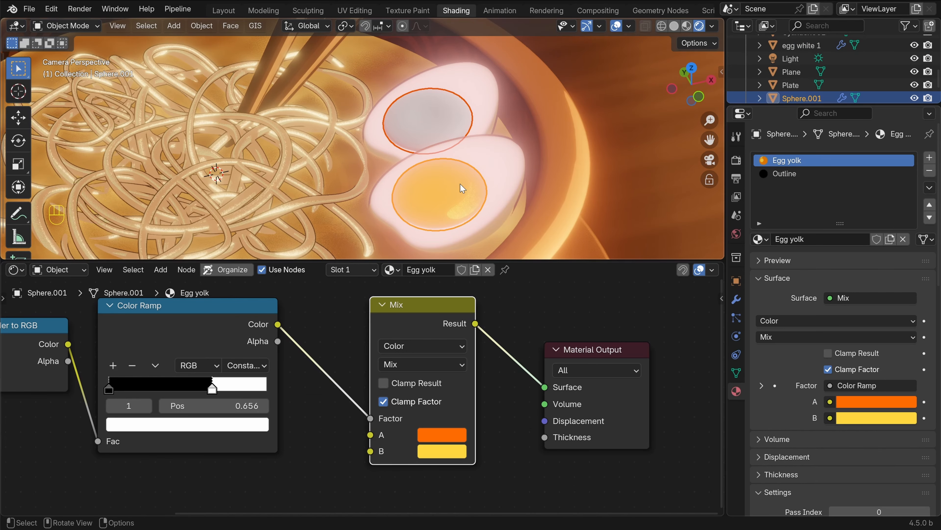
key(ctrl+l)
click(424, 260)
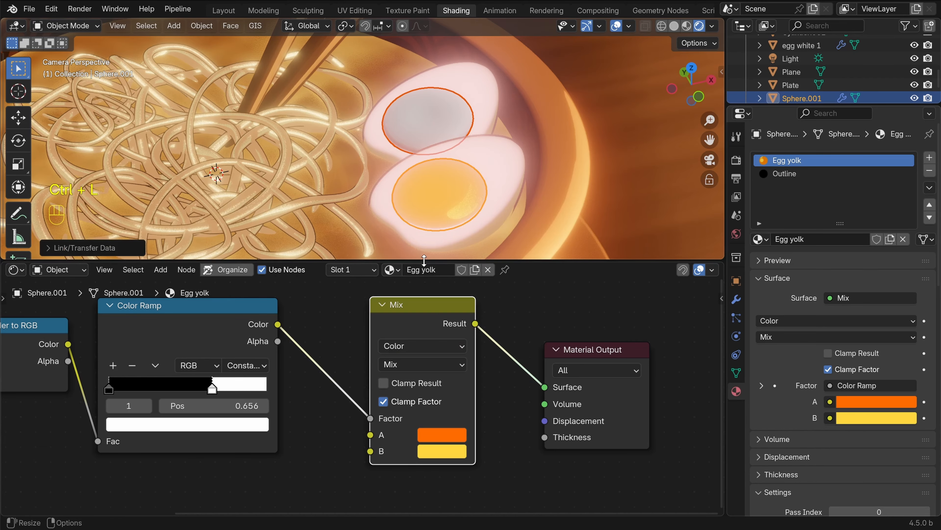
key(ctrl+l)
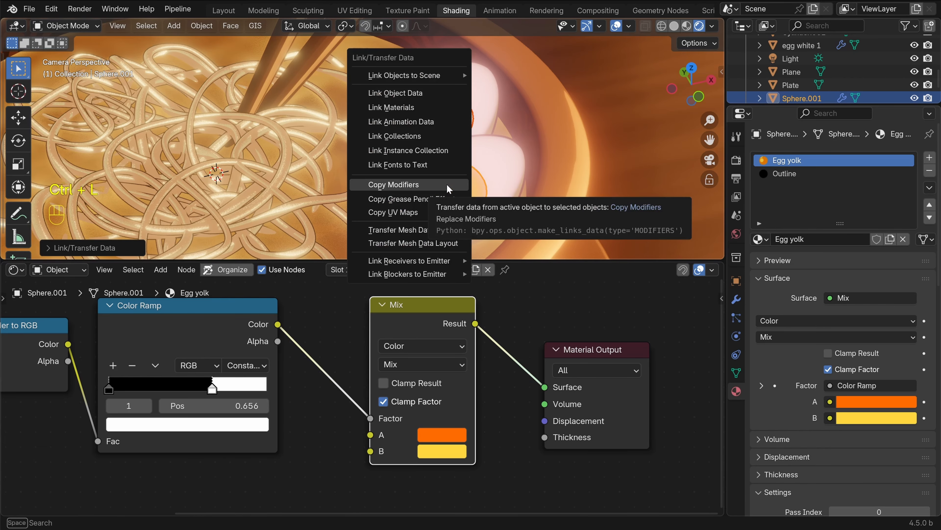
click(401, 112)
key(alt+a)
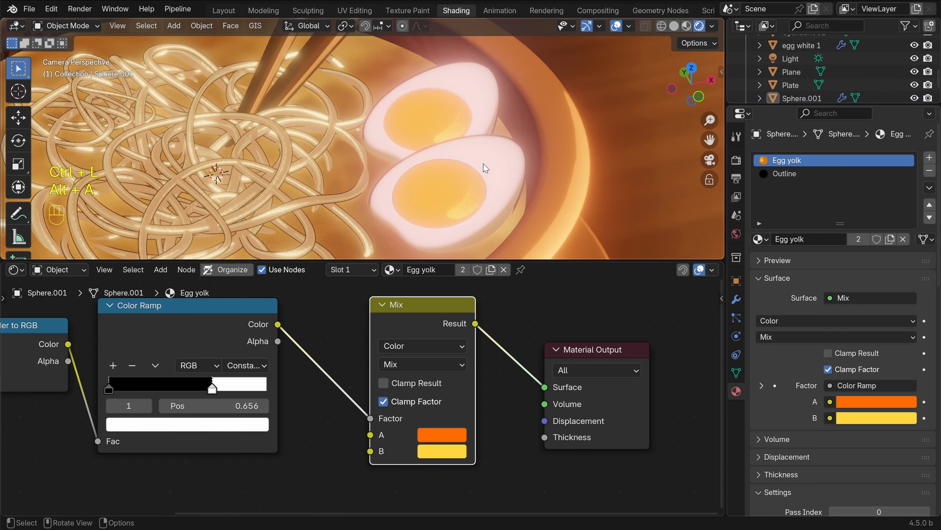
Scale the rear egg's yolk down to about 0.962
scroll(493, 149, up, 5)
click(479, 112)
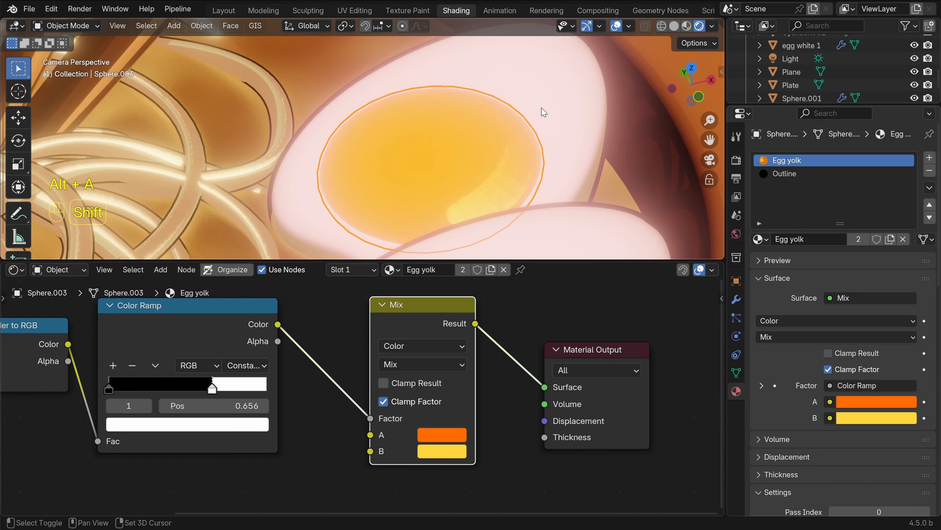
scroll(522, 135, up, 4)
shift+middle_drag(524, 131, 507, 133)
key(s)
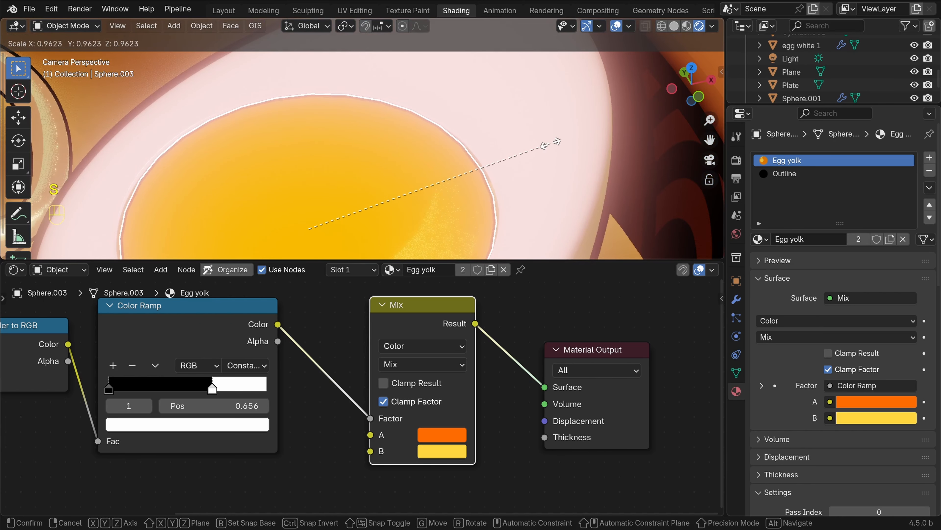
click(552, 144)
key(alt+a)
Fine-tune the rear yolk's size with a second slight rescale so its outline fits the egg white
scroll(519, 163, up, 4)
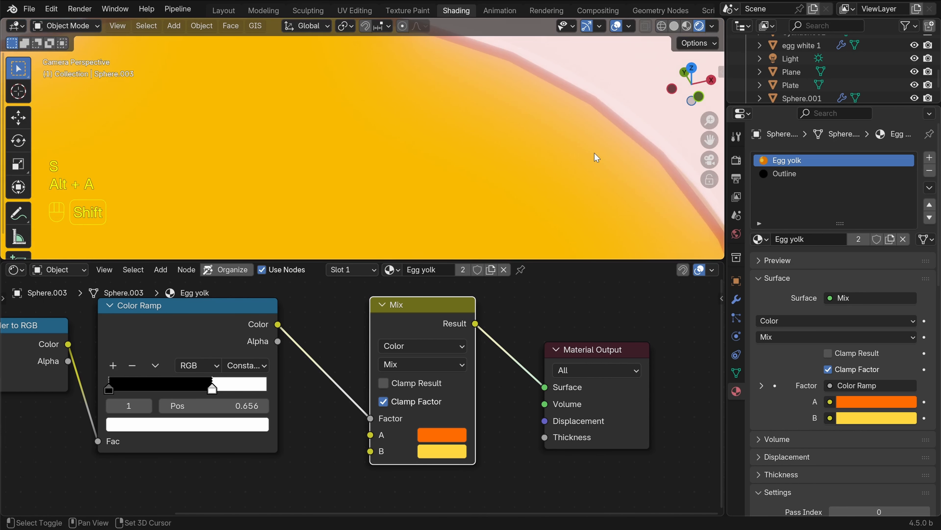
click(393, 144)
key(s)
click(559, 146)
key(alt+a)
scroll(556, 150, down, 8)
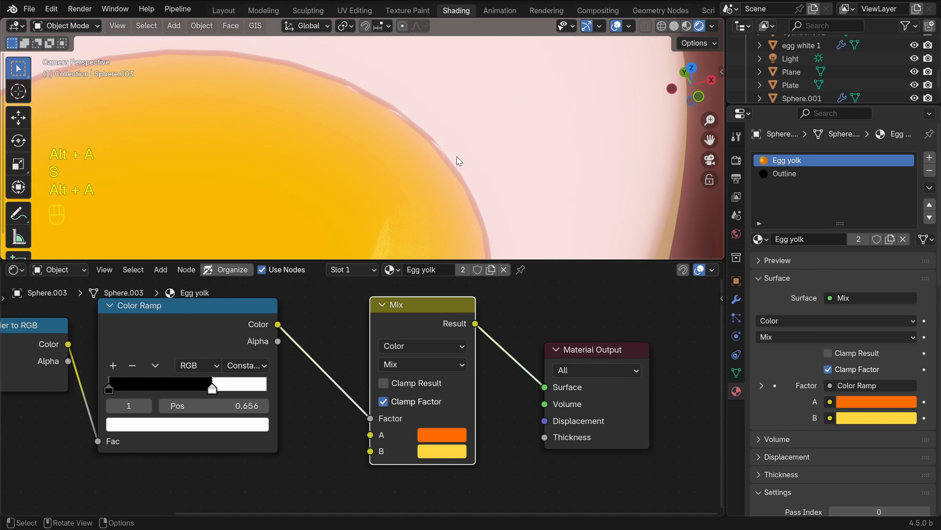
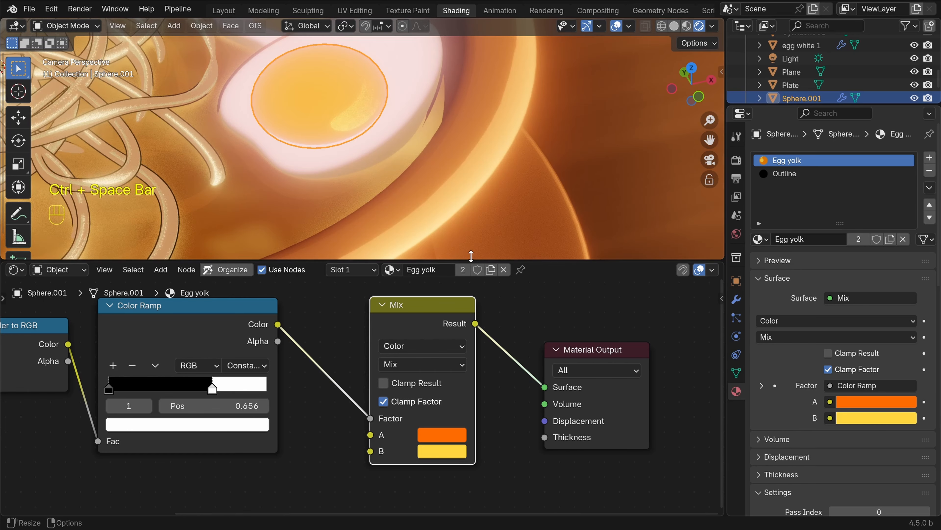
Try a Layer Weight node's Fresnel output through a duplicated Color Ramp, previewing the ramp on the yolk
scroll(469, 420, down, 4)
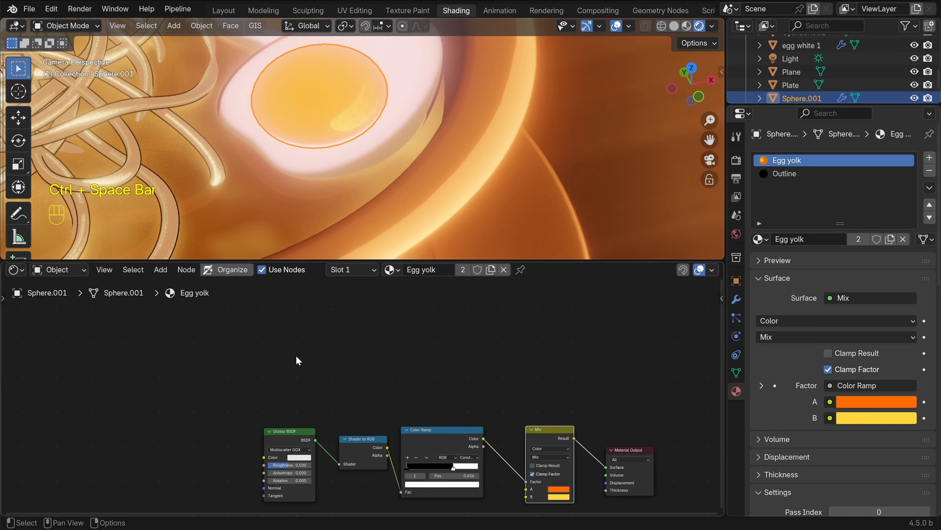
key(shift+a)
text(layer)
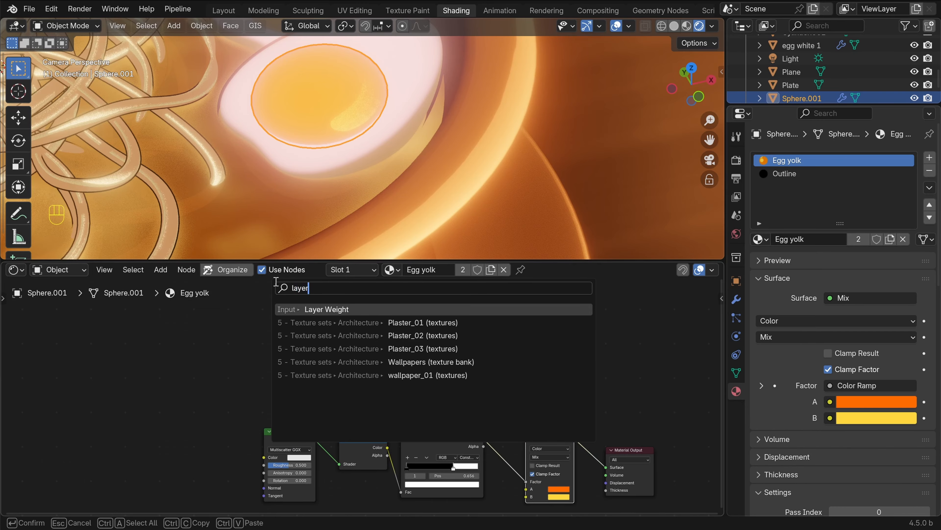
key(Return)
click(271, 324)
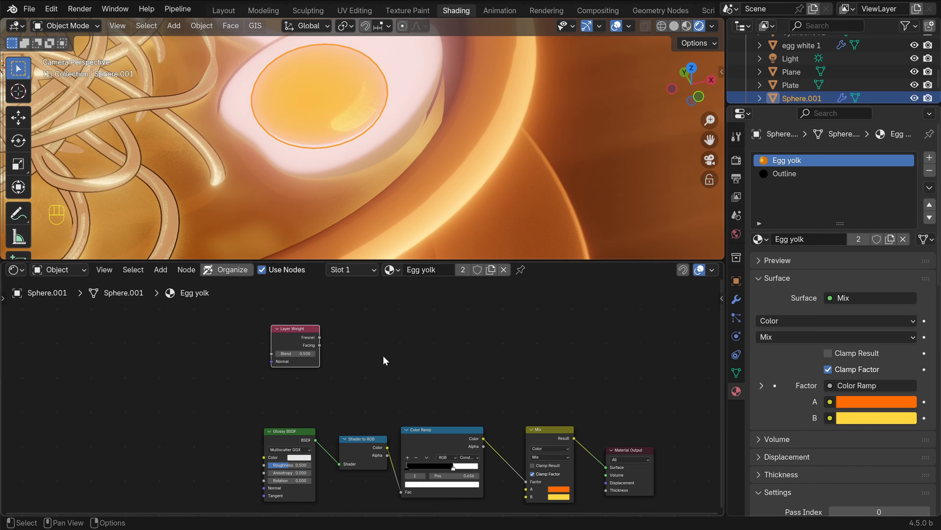
click(420, 434)
key(shift+d)
click(390, 323)
drag(320, 337, 370, 381)
ctrl+shift+click(400, 330)
scroll(388, 162, up, 4)
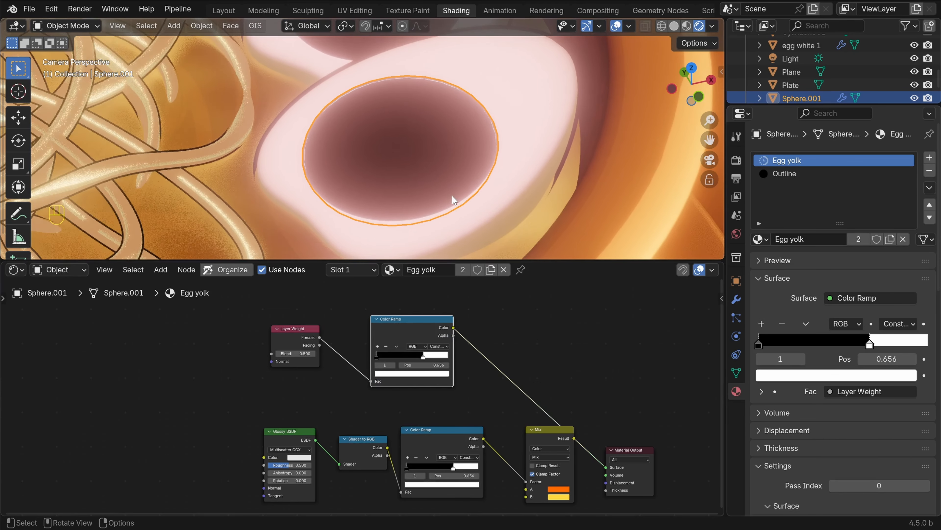
Test the duplicated ramp's white stop at 0.190, and delete the ramp together with the Layer Weight node
scroll(345, 338, up, 4)
drag(529, 382, 450, 384)
key(alt+a)
scroll(449, 413, down, 2)
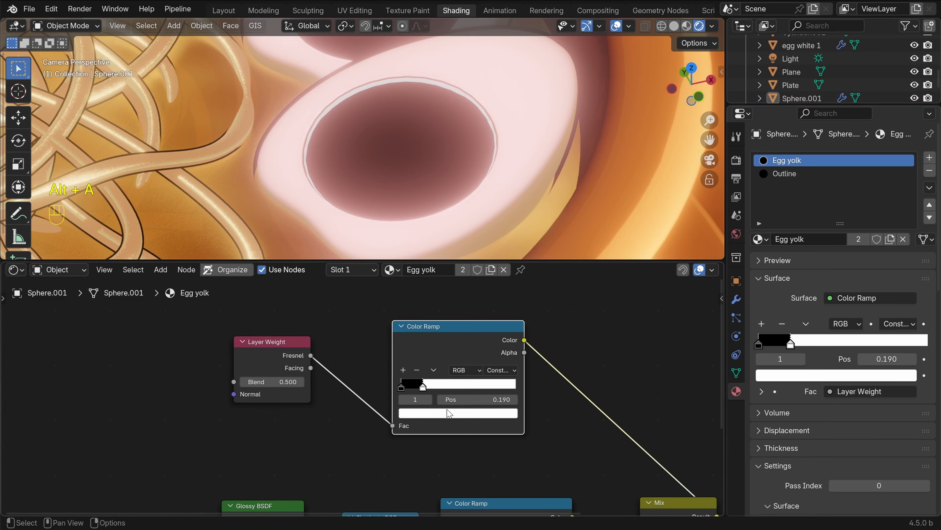
drag(453, 309, 233, 403)
key(Delete)
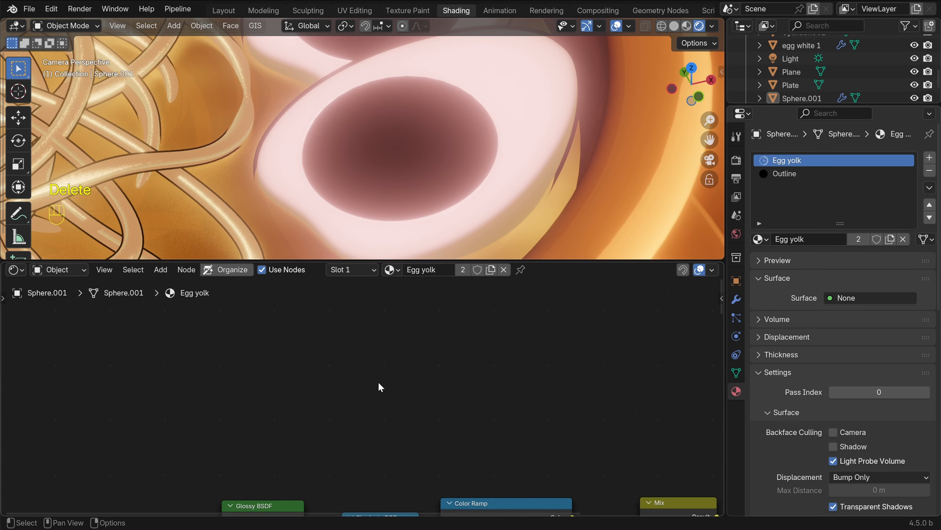
Add Texture Coordinate and Separate XYZ nodes above the glossy chain and connect Reflection to the Vector input
key(shift+a)
click(324, 278)
text(coo)
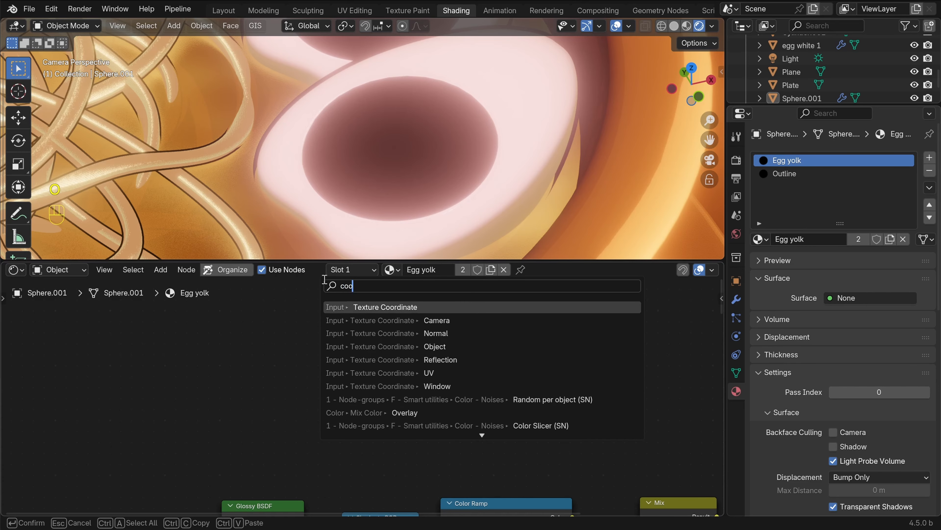
key(Return)
click(281, 315)
key(shift+a)
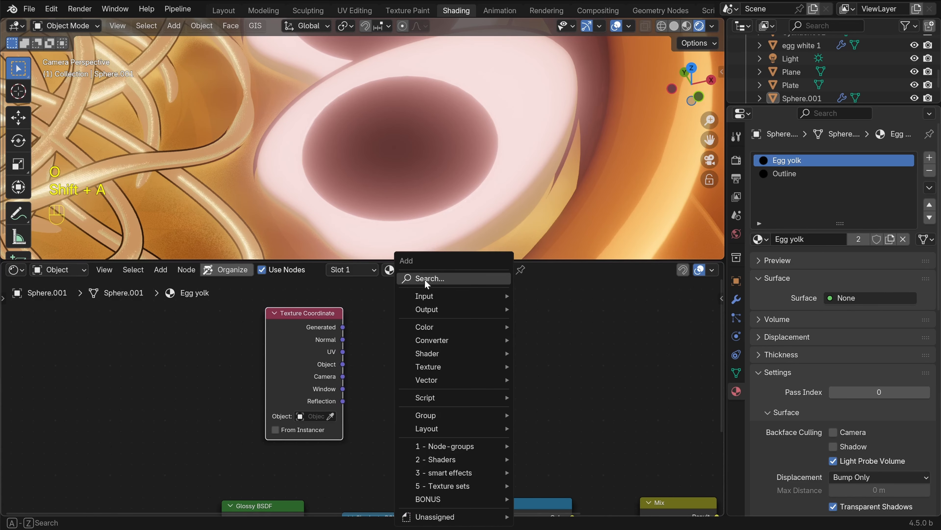
click(425, 279)
text(se)
key(Return)
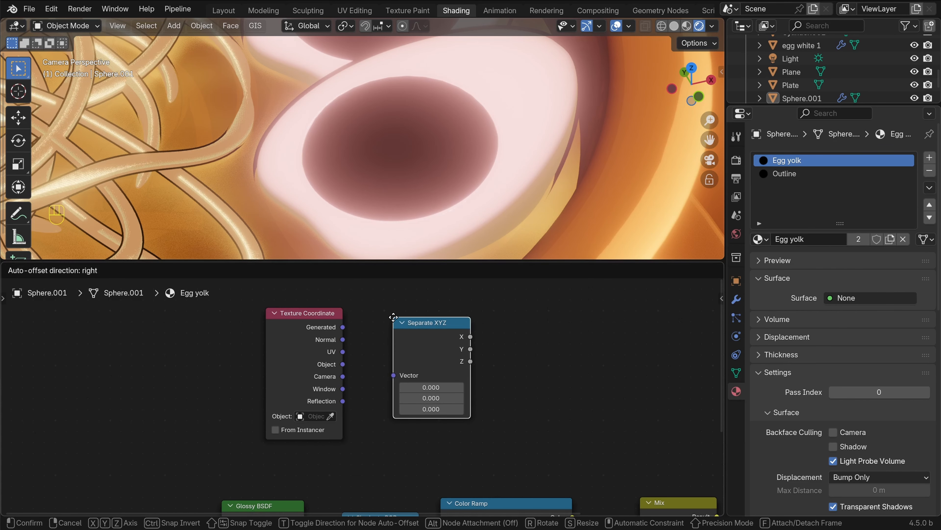
click(393, 322)
drag(343, 402, 395, 376)
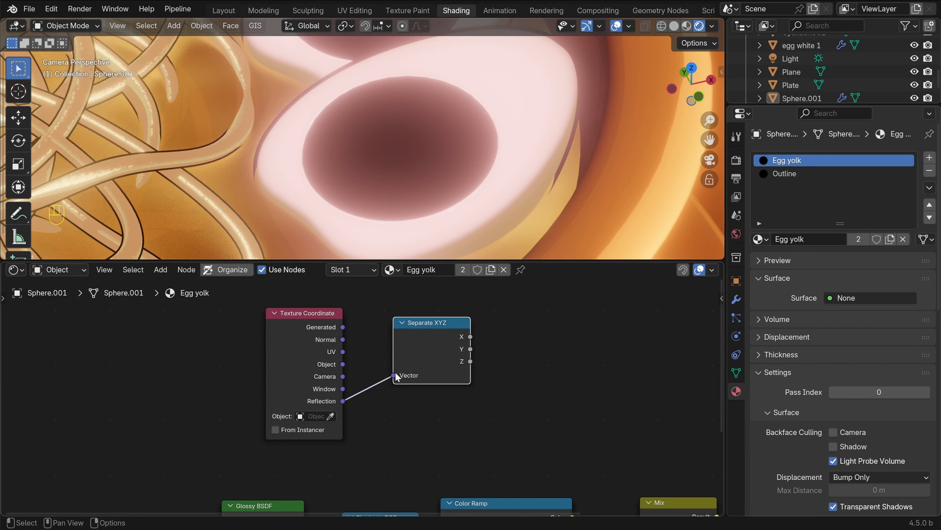
Add a Color Ramp with Constant interpolation, feed it the Separate XYZ node's X output, and preview it on the yolk
middle_drag(552, 361, 447, 366)
key(shift+a)
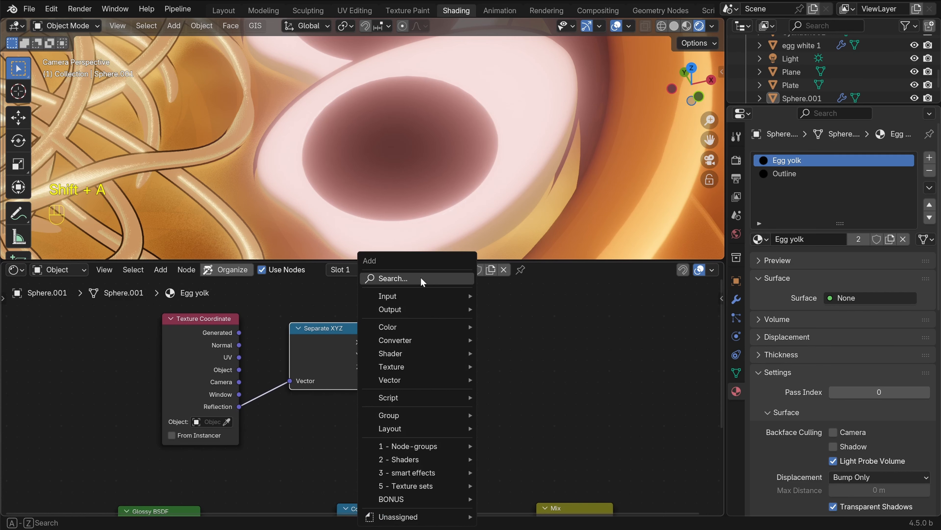
click(423, 280)
text(colo)
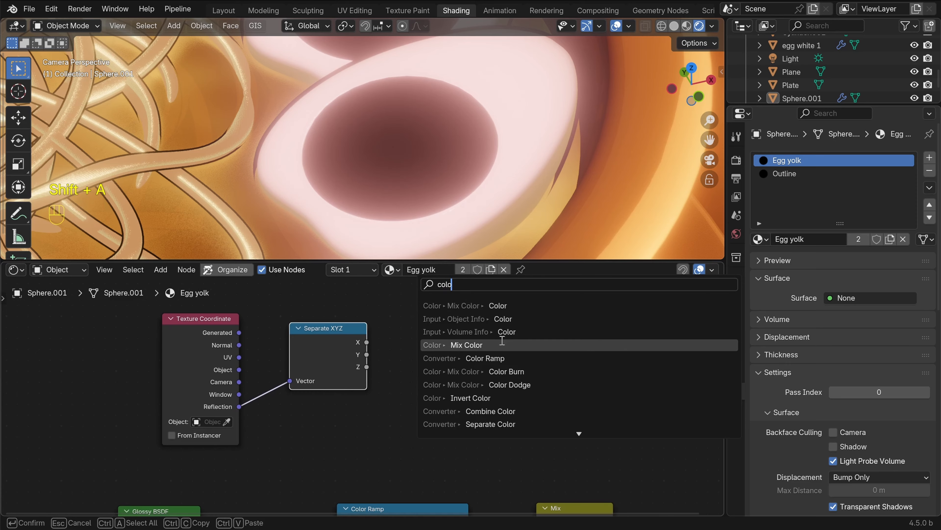
click(497, 357)
drag(366, 342, 389, 378)
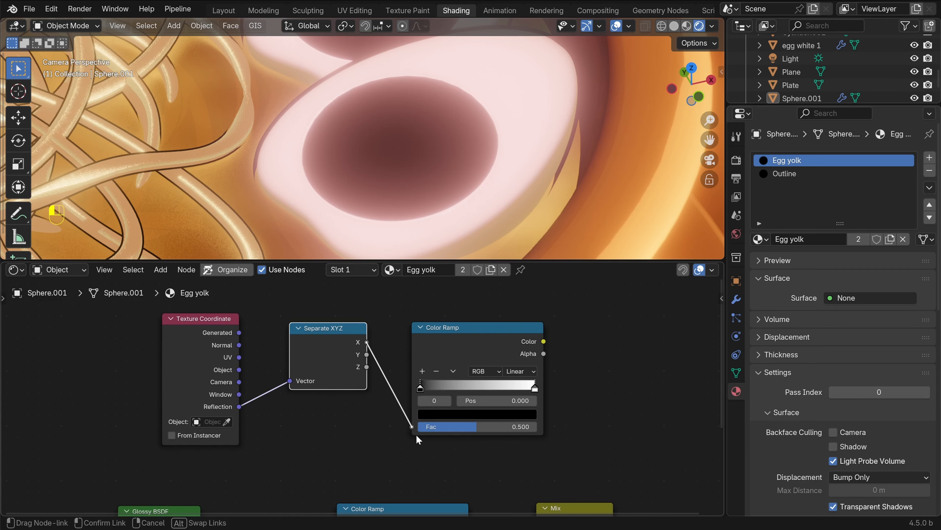
drag(418, 439, 417, 439)
click(521, 371)
ctrl+shift+click(479, 346)
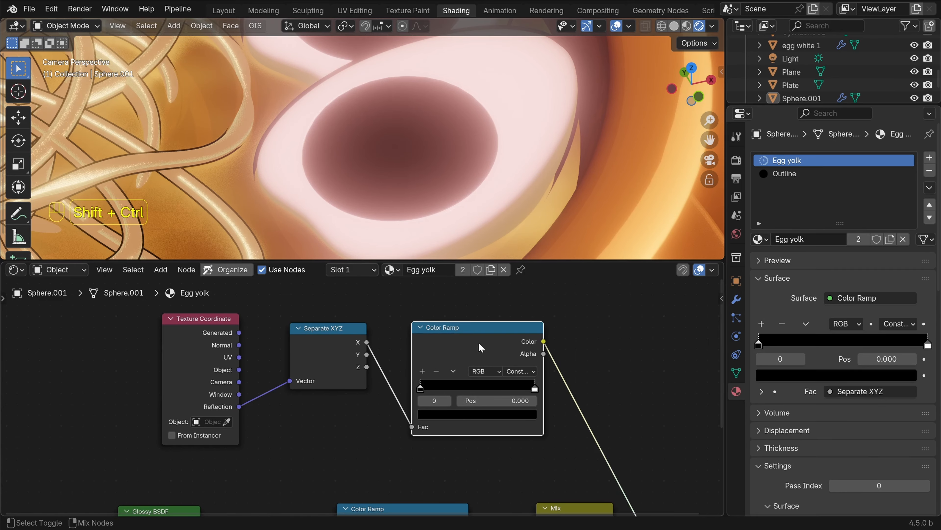
Drive the new Color Ramp from the Y output instead and place its white stop at about 0.933 for a thin rim highlight
scroll(534, 382, up, 5)
mouse_move(616, 386)
mouse_down()
mouse_move(489, 385)
mouse_move(544, 385)
mouse_up()
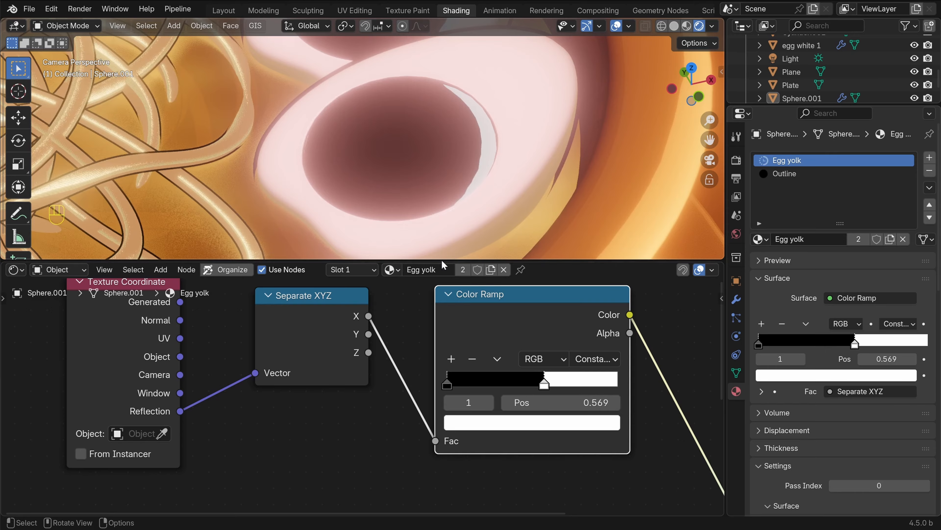
drag(368, 334, 436, 441)
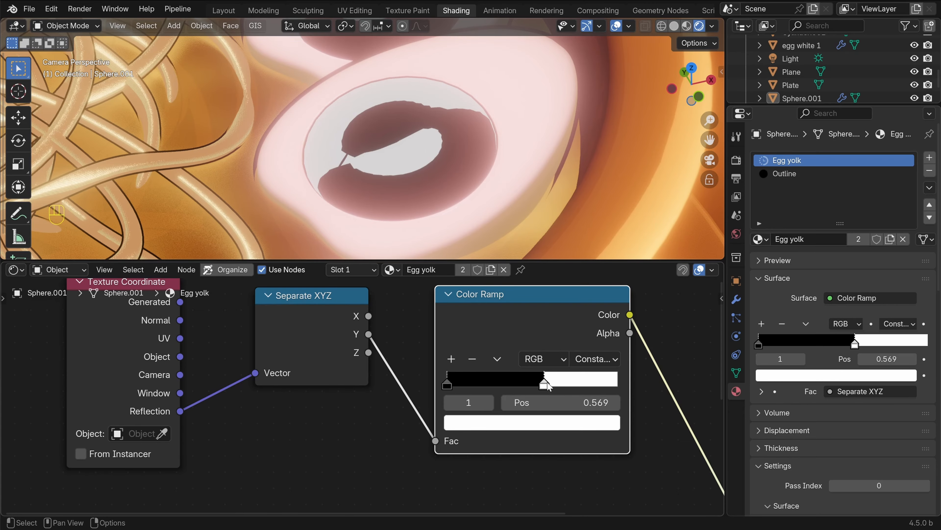
mouse_move(547, 385)
mouse_down()
mouse_move(490, 385)
mouse_move(617, 384)
mouse_up()
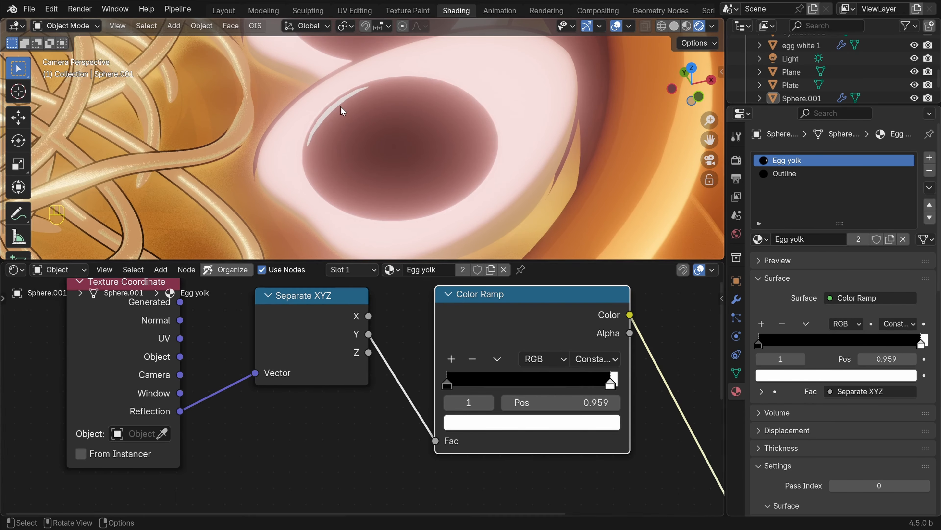
drag(610, 385, 605, 386)
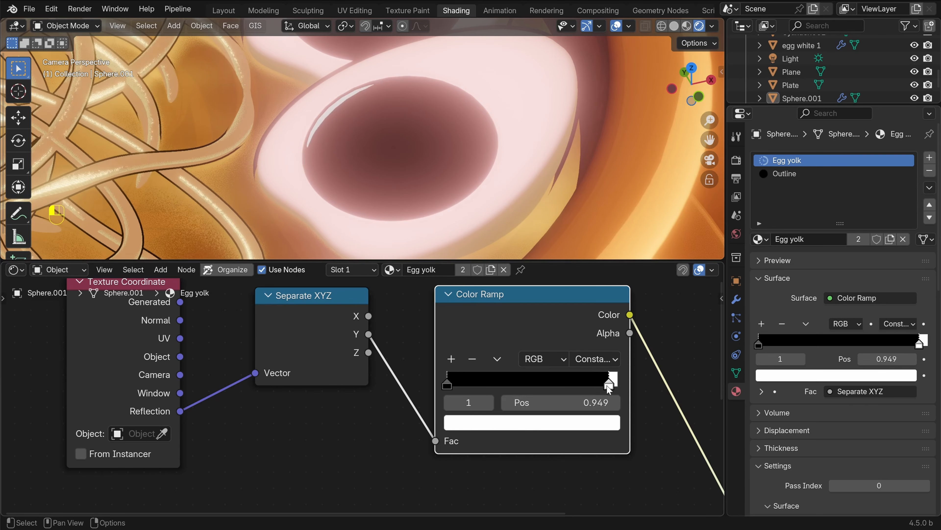
Reconnect the orange and yellow Mix node to the Material Output
scroll(606, 385, down, 3)
scroll(466, 128, down, 3)
shift+middle_drag(318, 60, 324, 130)
scroll(497, 419, down, 6)
middle_drag(500, 428, 494, 387)
ctrl+shift+click(455, 409)
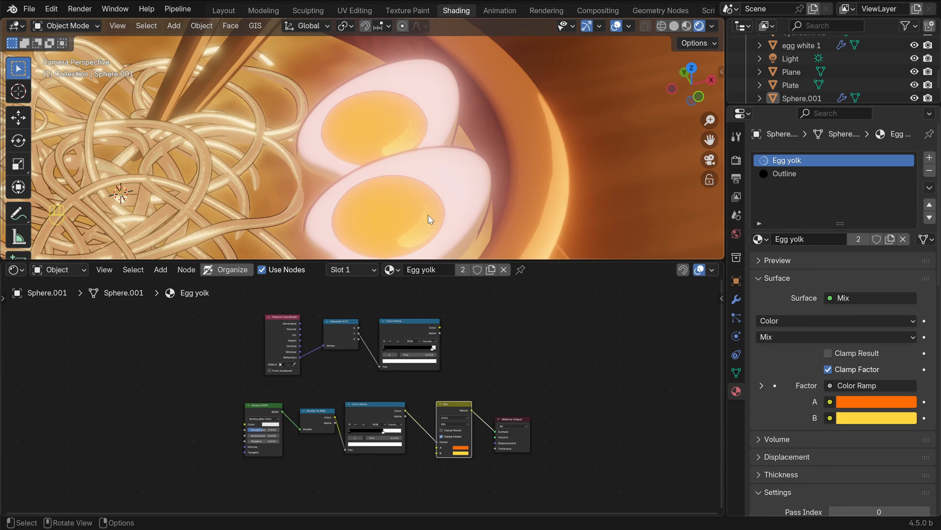
Move the reflection and glossy node chains away from the Mix node to make room for another node
scroll(429, 219, up, 2)
shift+middle_drag(429, 219, 445, 167)
scroll(452, 410, up, 4)
middle_drag(453, 410, 533, 448)
scroll(276, 335, down, 1)
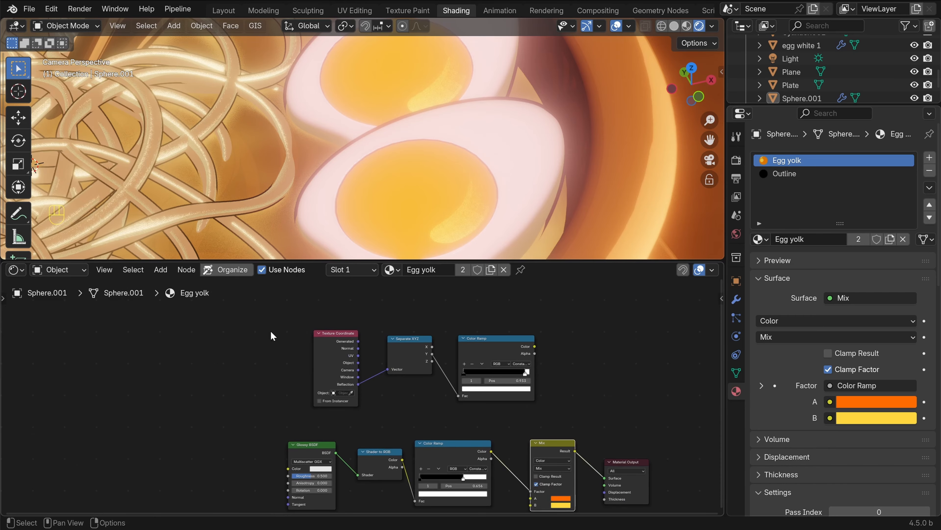
drag(271, 331, 495, 492)
key(g)
click(441, 391)
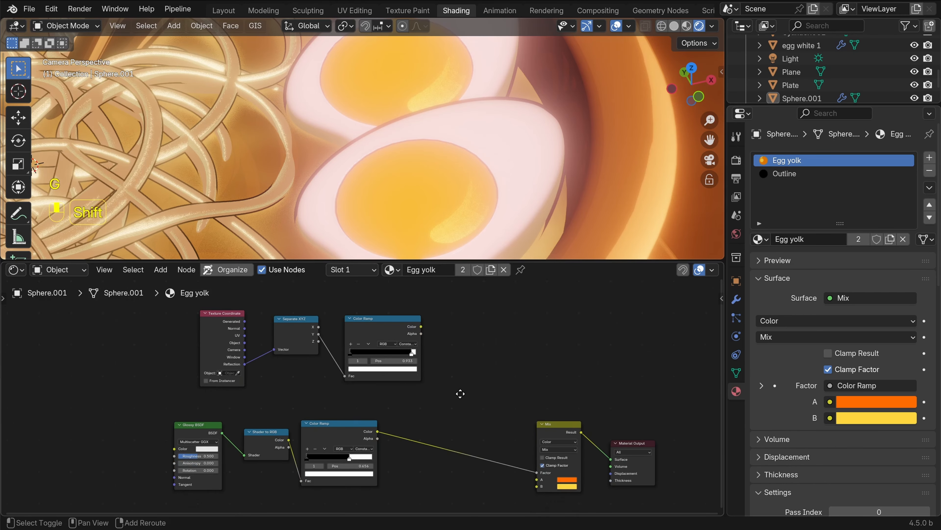
Add a Mix Color node between the chains, connecting the reflection Color Ramp to A and the glossy Color Ramp to B
shift+scroll(467, 390, down, 3)
key(shift+a)
click(437, 281)
text(mix)
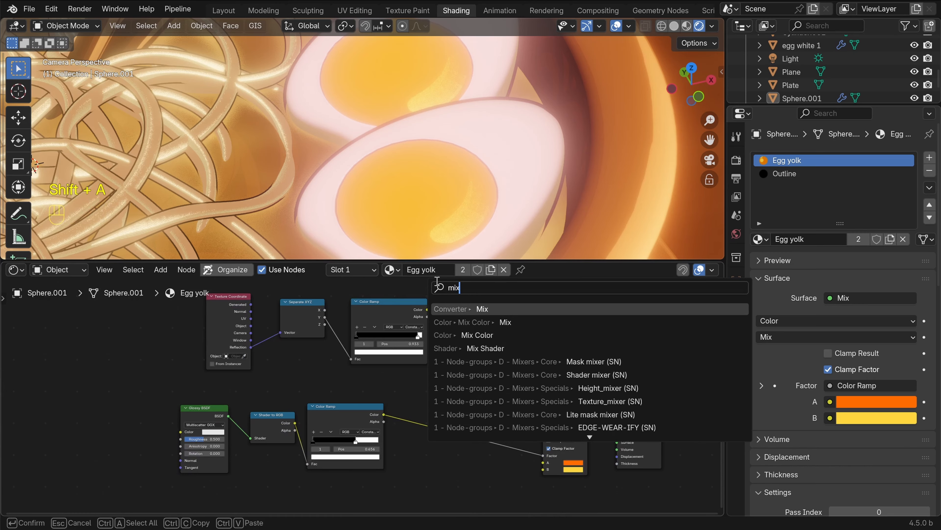
click(489, 335)
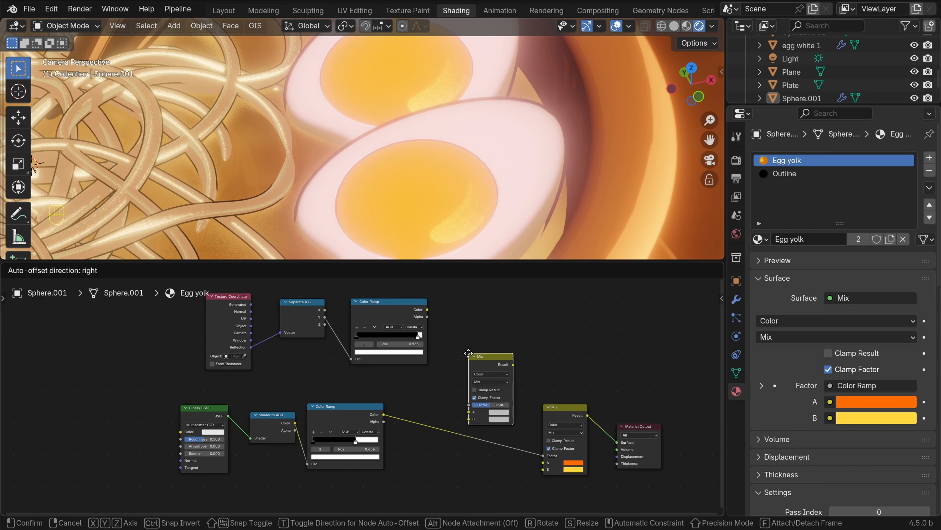
click(468, 353)
drag(429, 310, 437, 321)
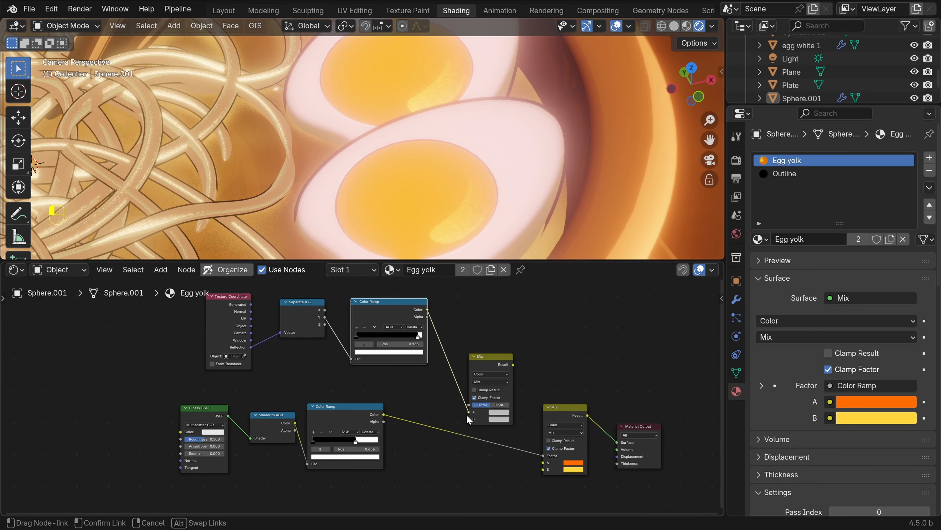
drag(467, 417, 469, 411)
drag(383, 415, 468, 419)
Set the new mix node to Screen blending with a factor of 1.000 and preview the combined highlights on the yolk
scroll(478, 422, up, 3)
scroll(486, 426, up, 2)
middle_drag(604, 407, 479, 395)
click(507, 345)
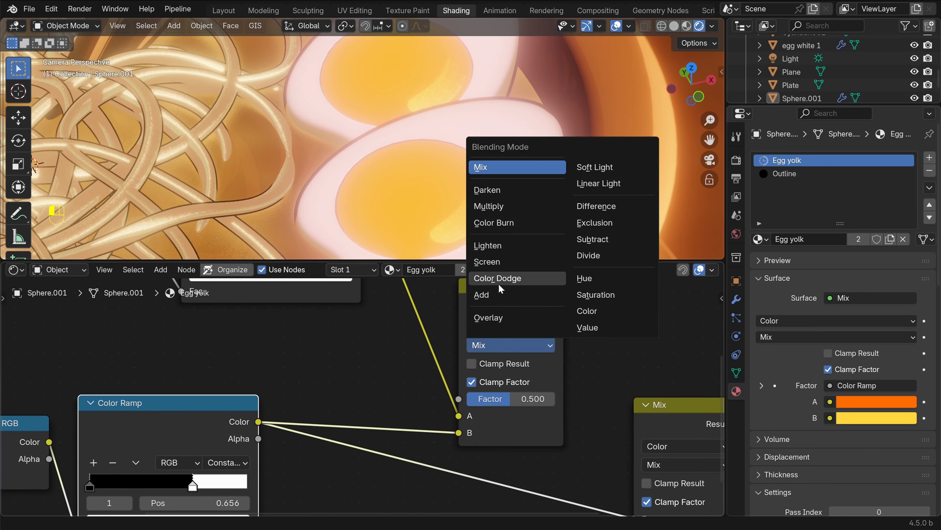
click(497, 261)
drag(494, 398, 549, 386)
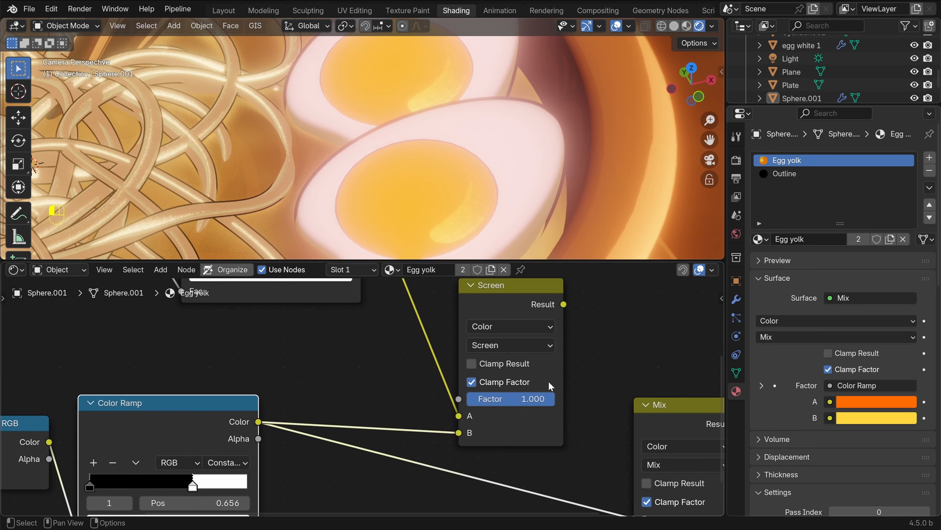
ctrl+shift+click(496, 290)
scroll(441, 163, down, 4)
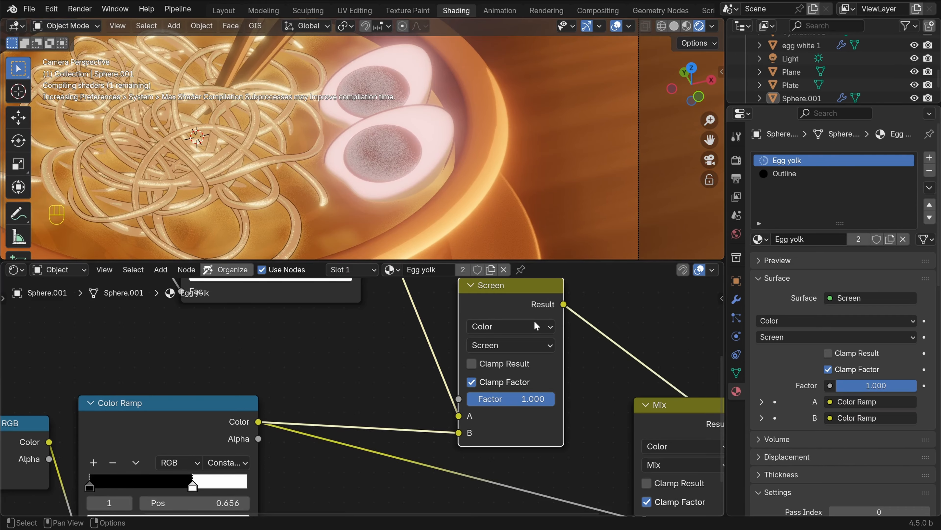
scroll(347, 166, up, 4)
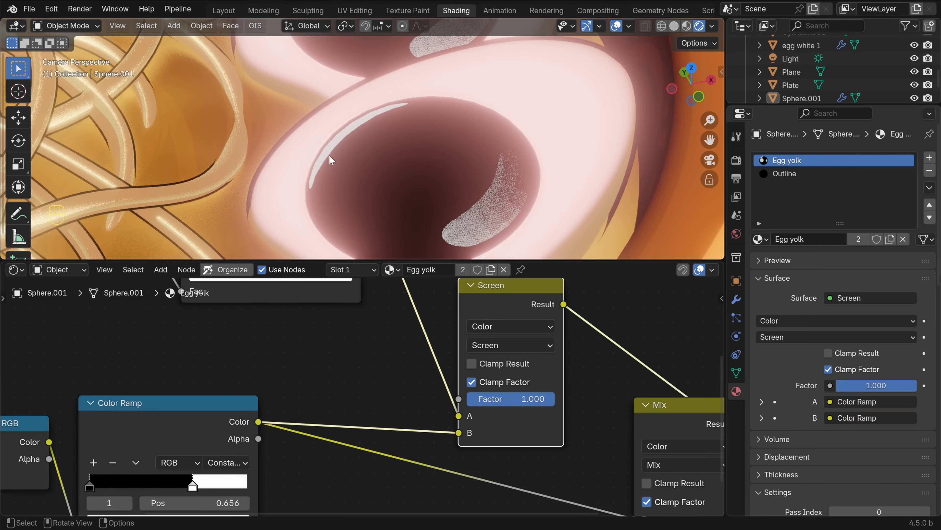
scroll(482, 371, down, 3)
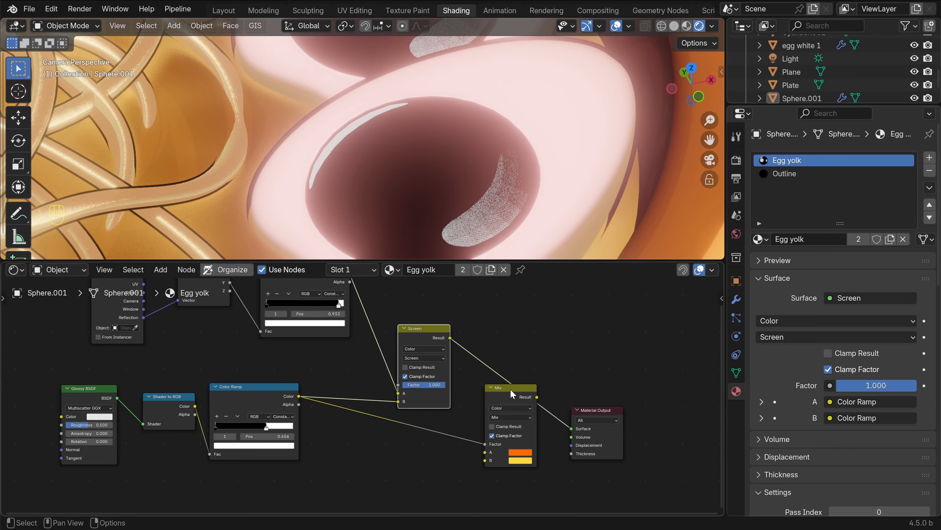
Restore the orange and yellow Mix node as the material's surface and connect the Screen result to its Factor
ctrl+shift+click(509, 388)
drag(450, 337, 482, 401)
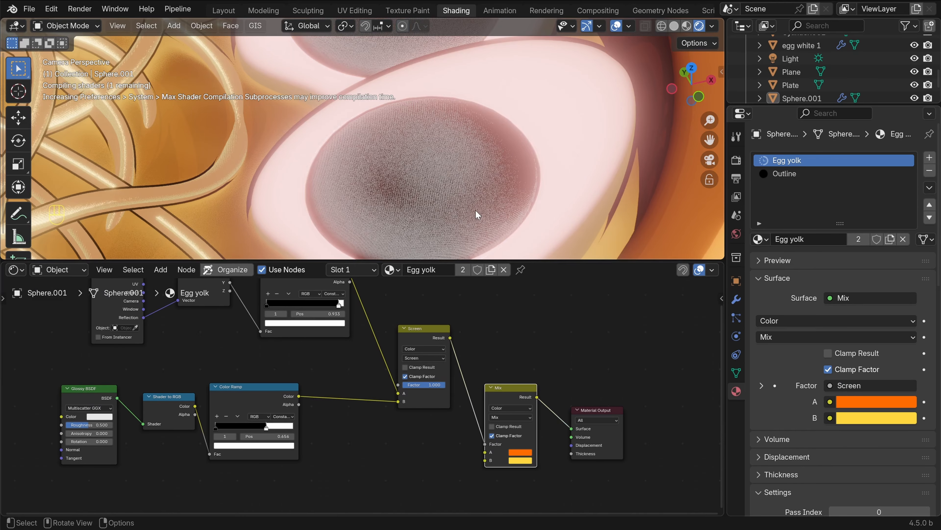
scroll(479, 210, down, 5)
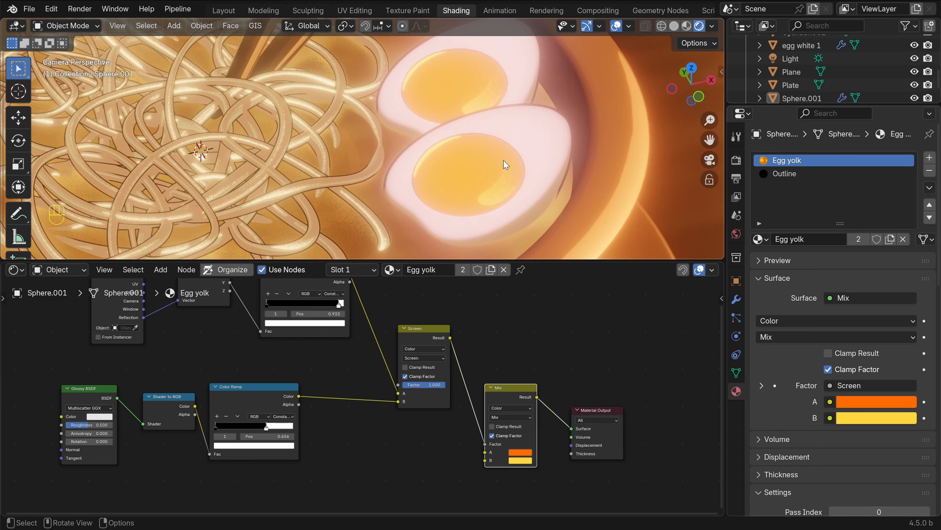
scroll(506, 164, up, 6)
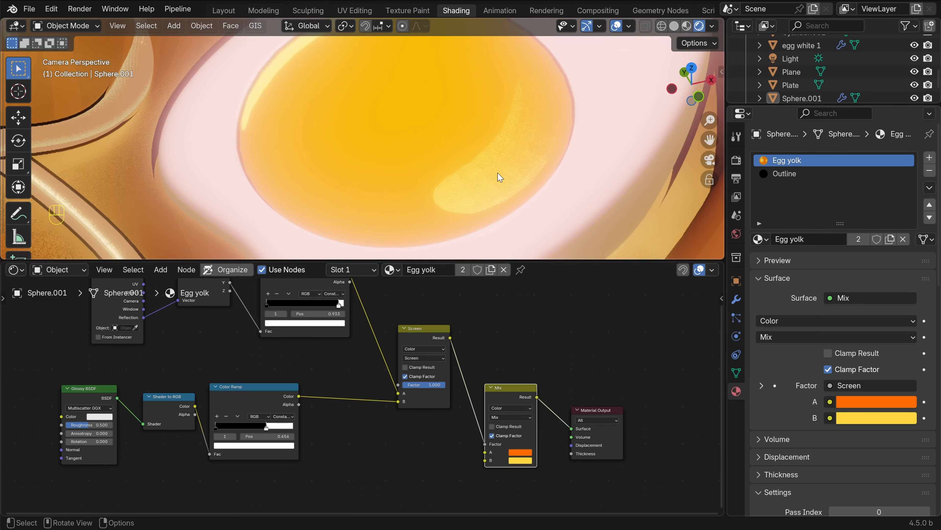
Set the Solidify outline thickness of the Sphere.001 yolk to 0.0002 m
click(467, 156)
click(737, 300)
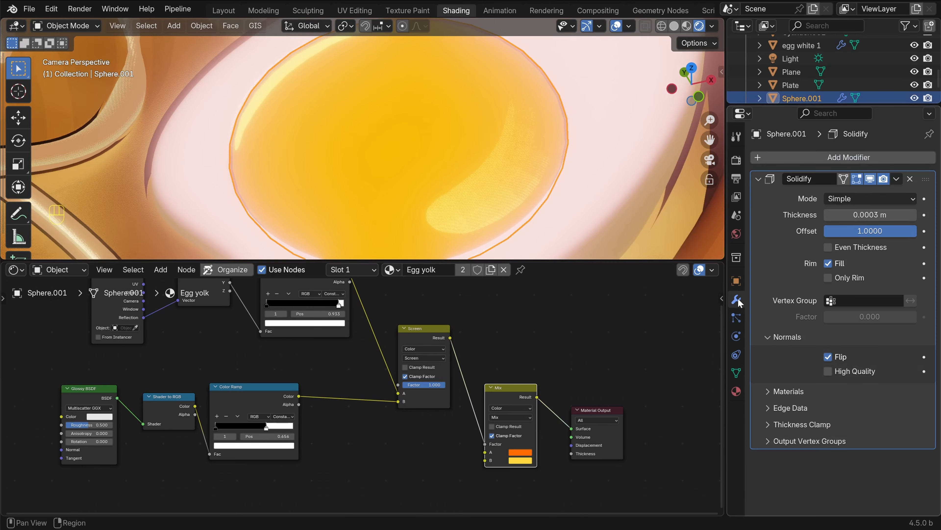
double_click(856, 215)
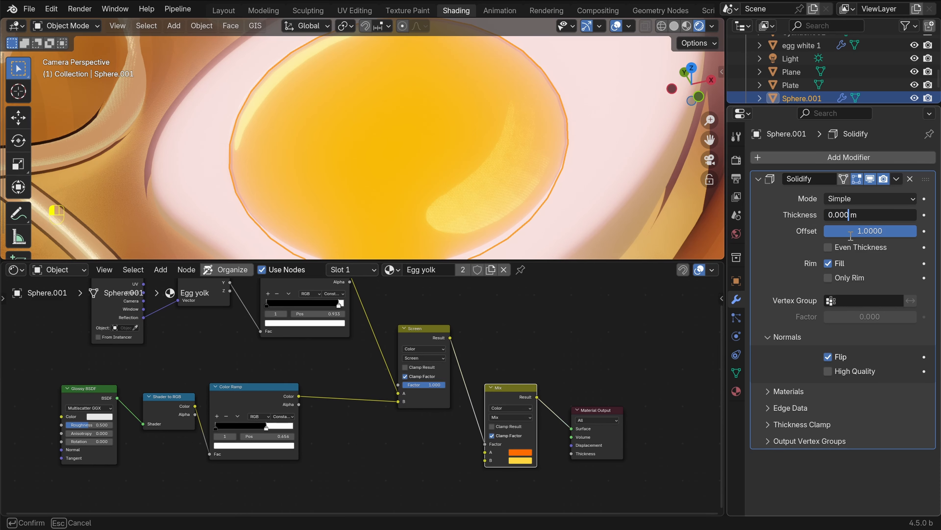
text(0.0002)
key(Return)
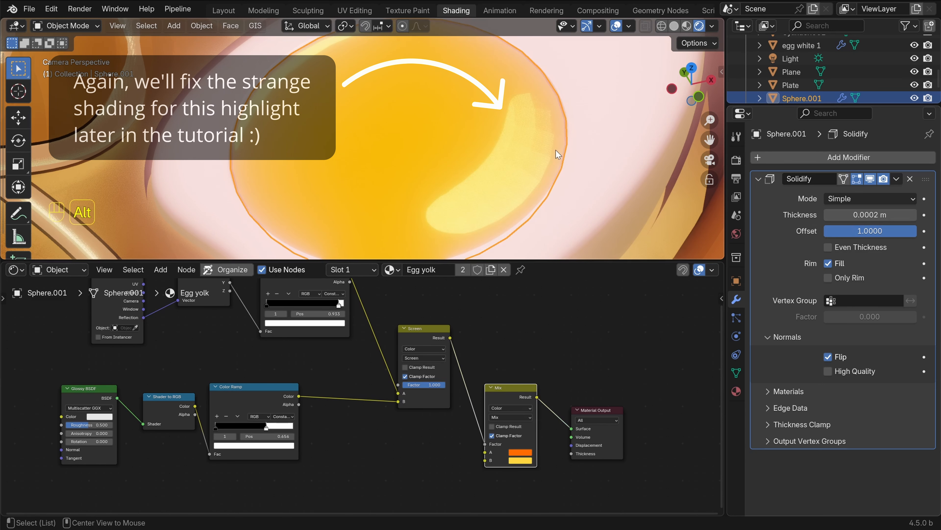
Set the Solidify outline thickness of the other egg's yolk, Sphere.003, to 0.0002 m and clear the selection
key(alt+a)
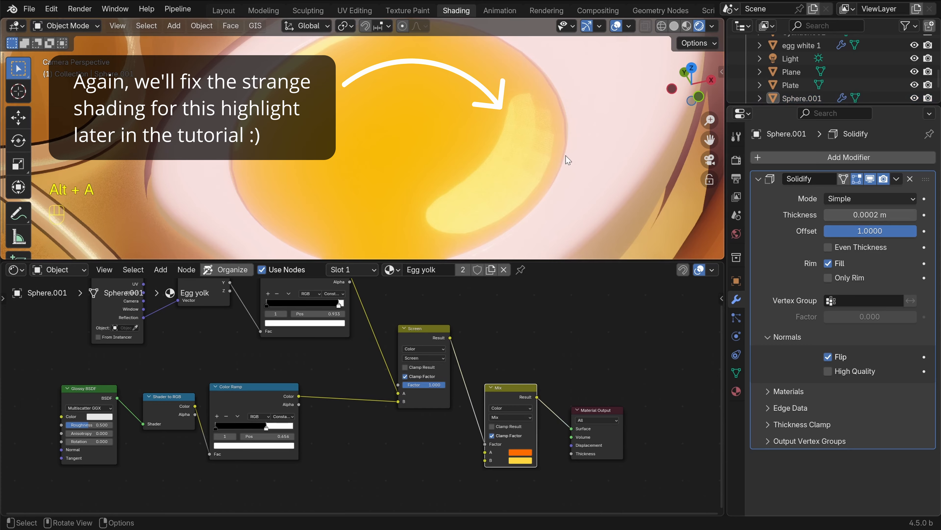
scroll(546, 149, down, 5)
scroll(576, 143, up, 5)
scroll(556, 153, down, 4)
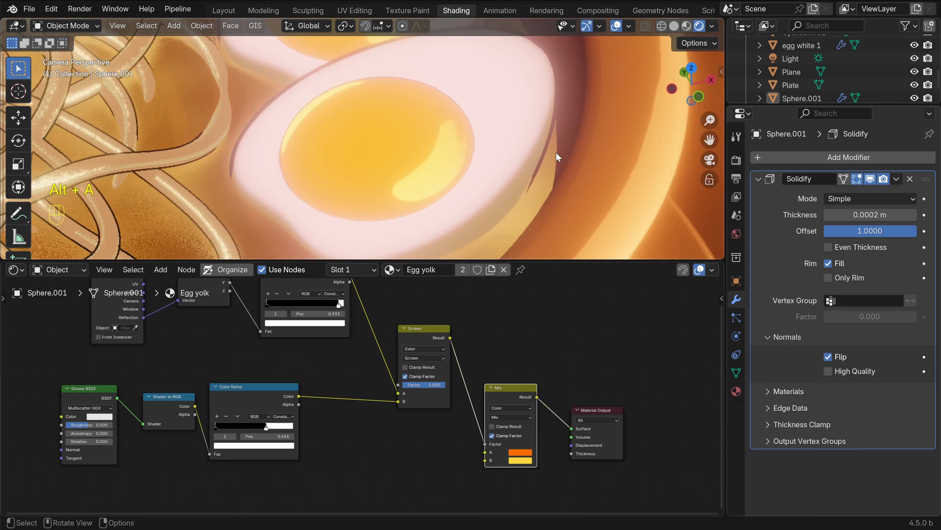
scroll(548, 160, down, 4)
scroll(504, 178, up, 4)
scroll(529, 133, down, 3)
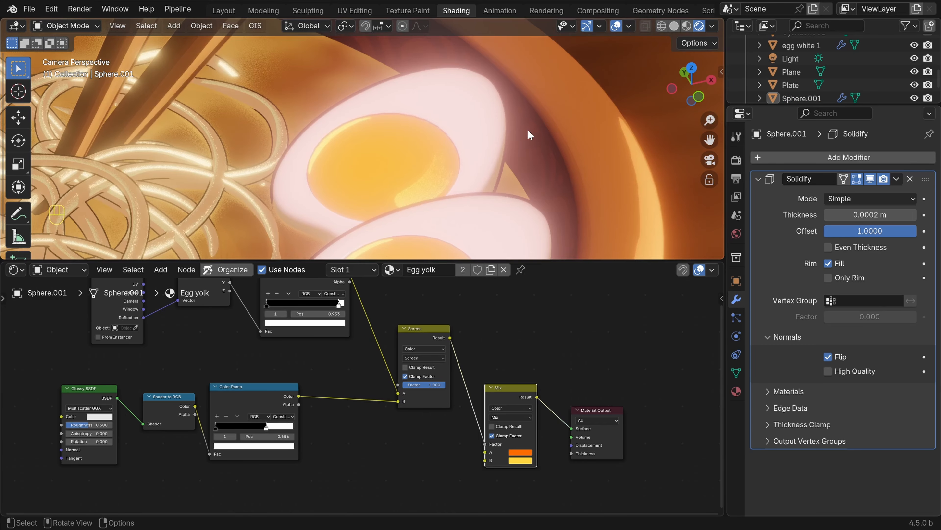
click(420, 129)
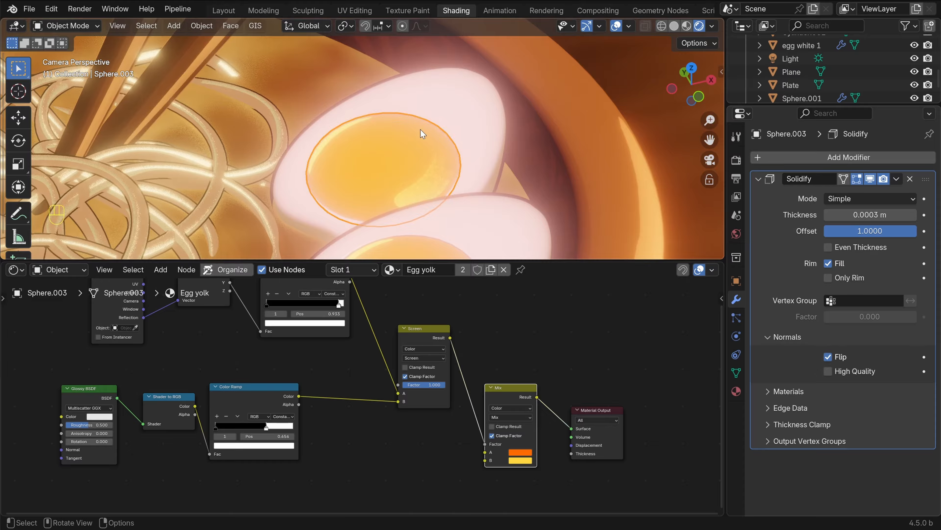
click(848, 215)
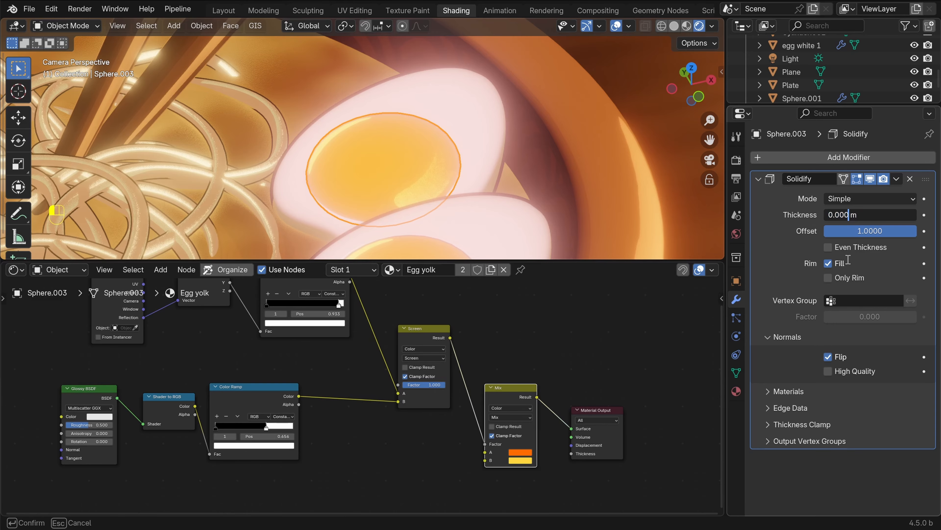
key(Return)
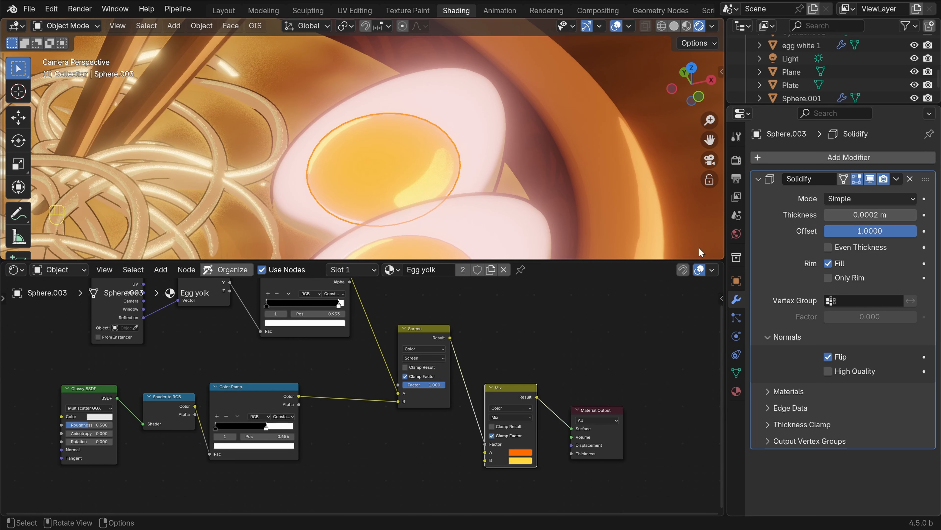
key(alt+a)
scroll(465, 183, up, 4)
scroll(466, 183, down, 6)
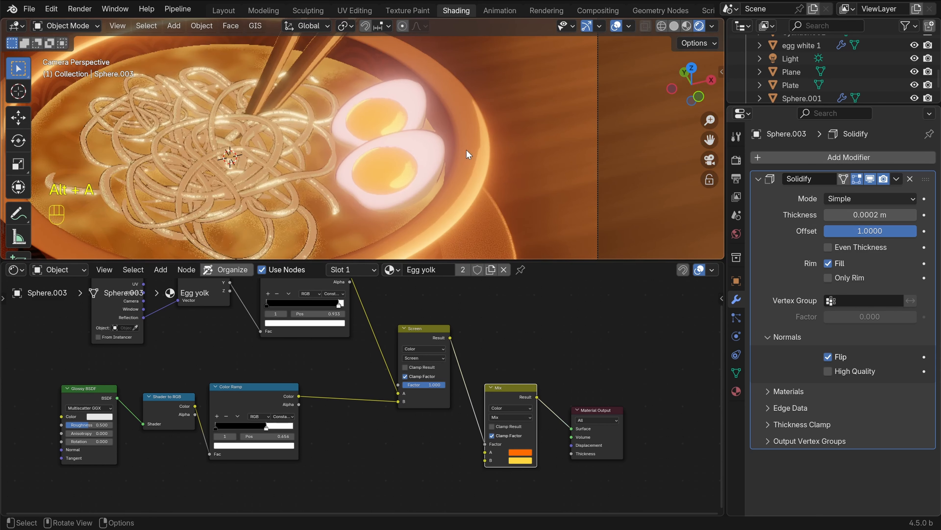
Enlarge the 3D viewport to full area, add a mesh cylinder to the scene, and reduce its vertex count
scroll(454, 137, down, 3)
scroll(453, 137, up, 3)
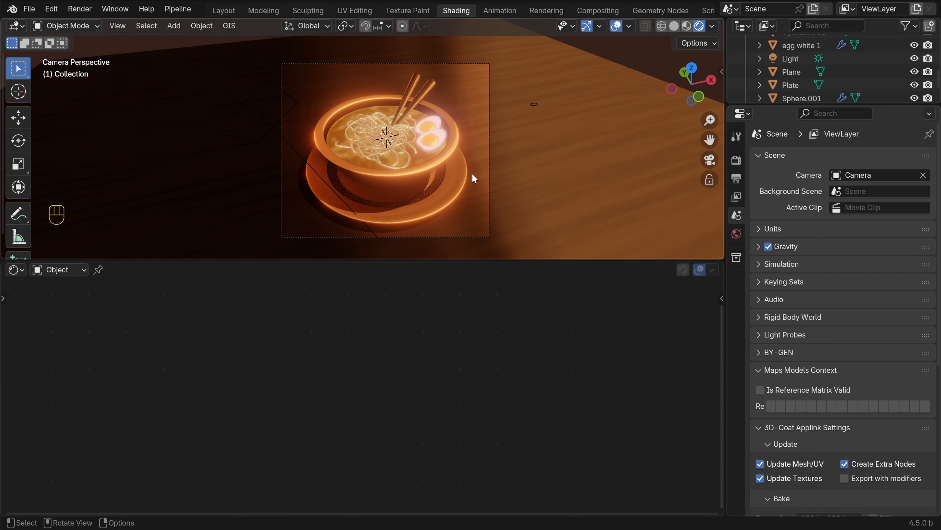
key(ctrl+space)
scroll(525, 267, up, 2)
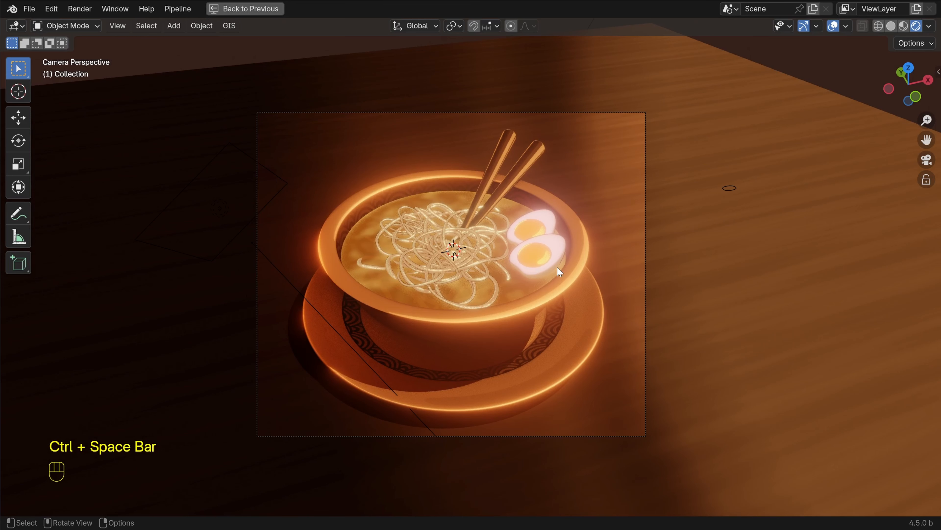
key(shift+a)
mouse_move(501, 224)
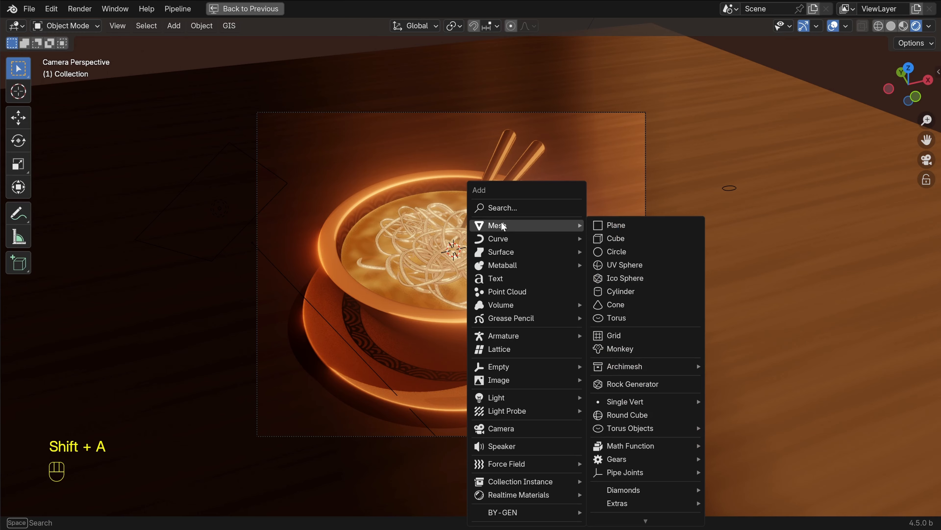
click(643, 293)
key(KP_Decimal)
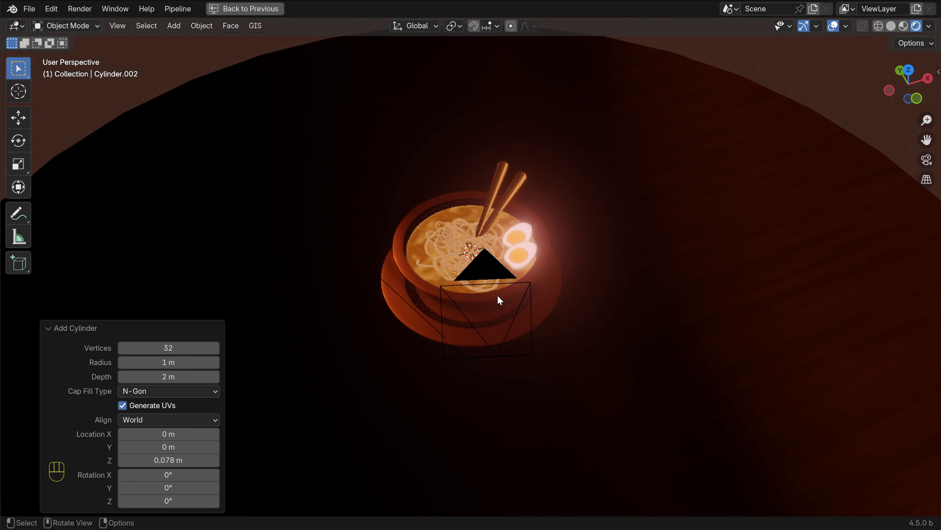
click(167, 348)
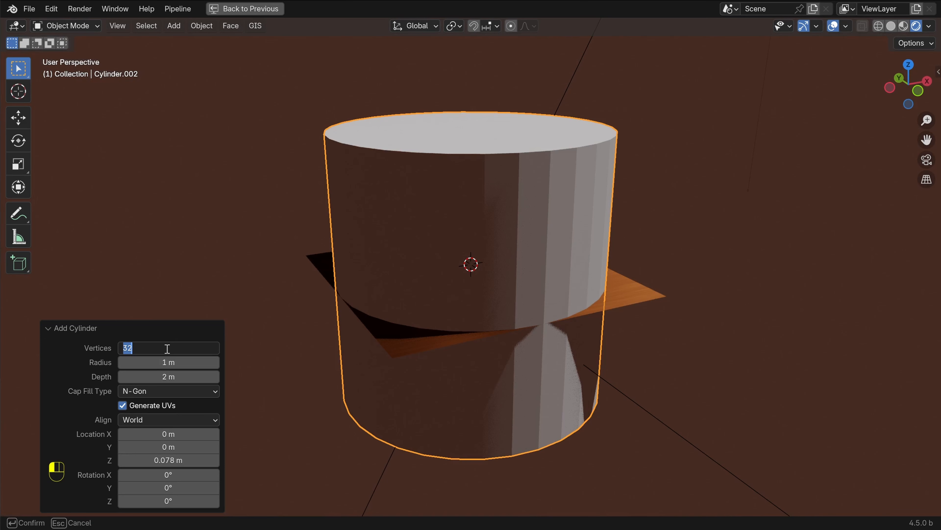
key(Return)
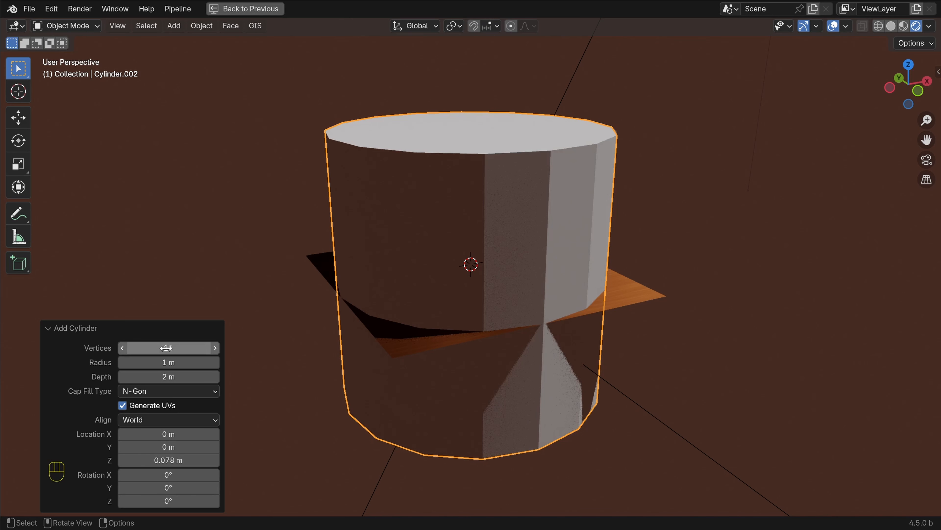
click(52, 331)
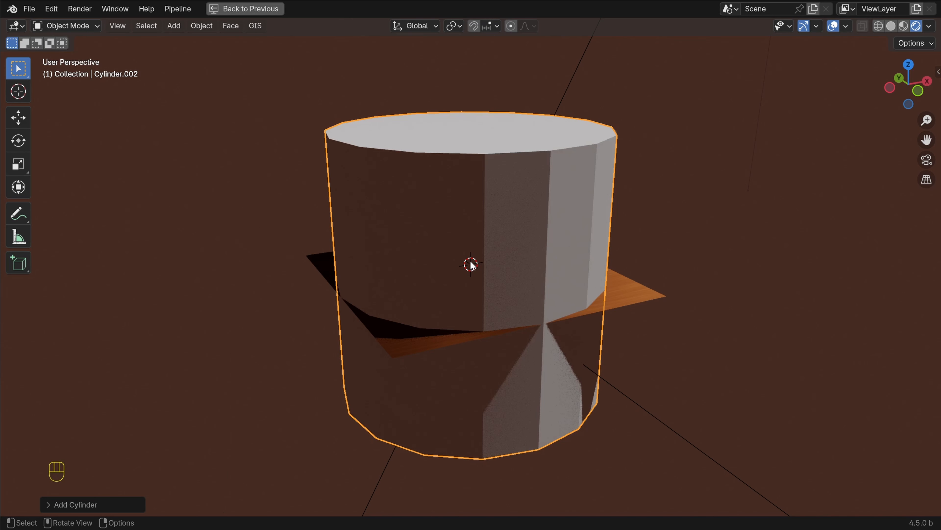
Isolate the new cylinder in Edit Mode with solid shading and flatten it along Z to about 0.14 of its height
key(Tab)
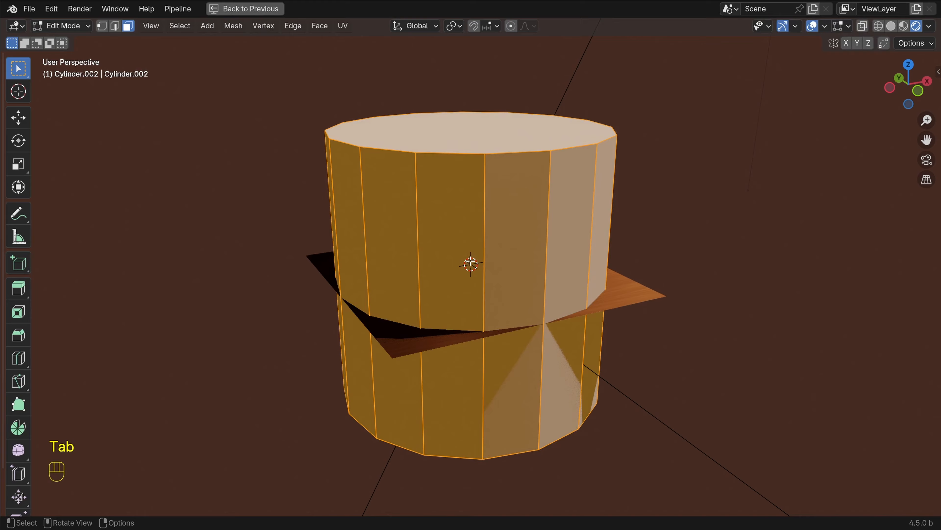
key(KP_Divide)
scroll(594, 233, down, 2)
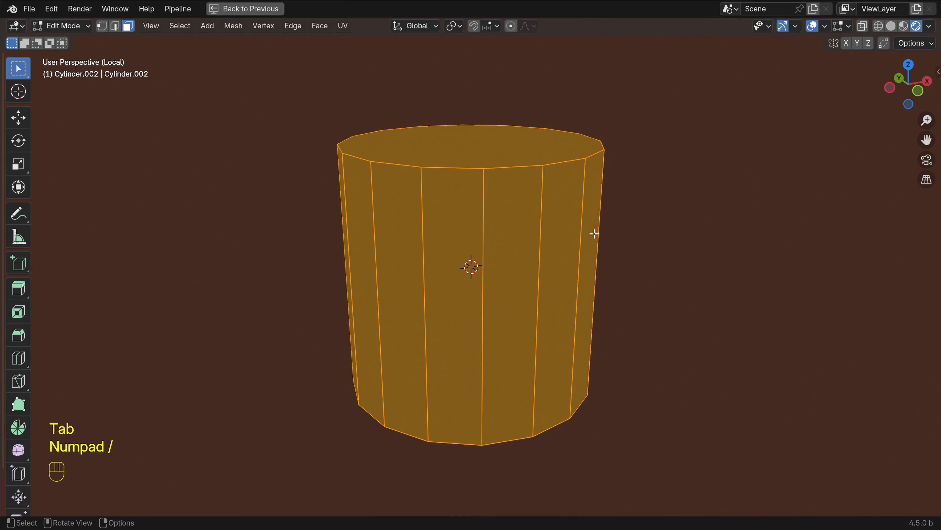
click(890, 26)
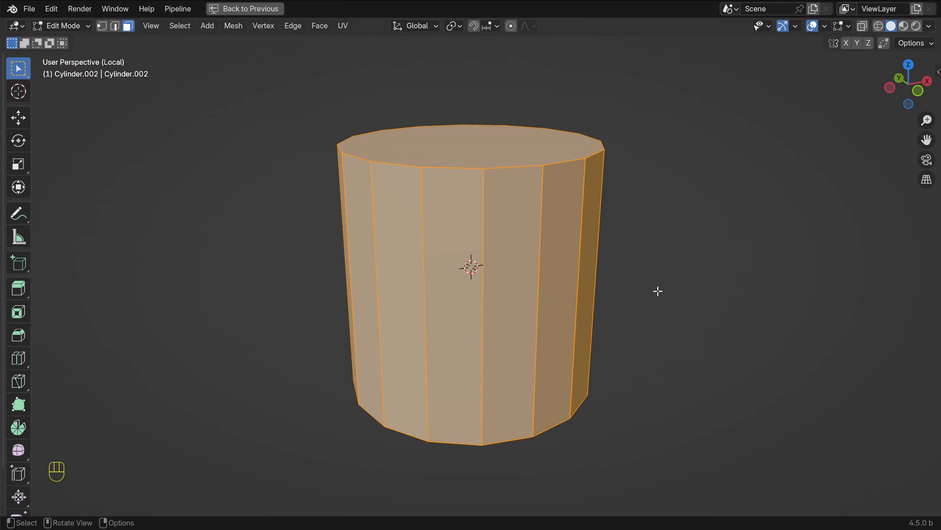
key(s)
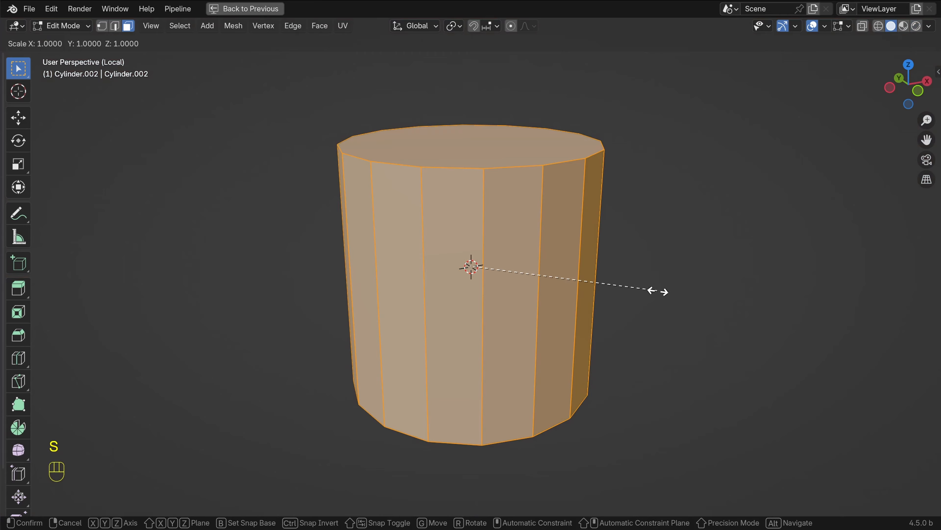
key(z)
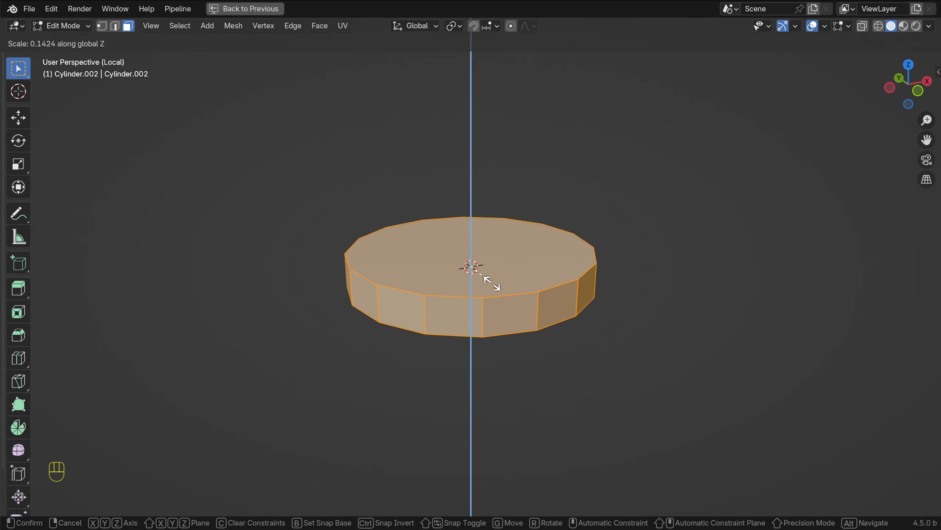
click(501, 292)
middle_drag(501, 292, 575, 304)
Select the ring of side faces around the flat disc and extrude them outward as individual faces
key(alt+a)
scroll(559, 305, down, 2)
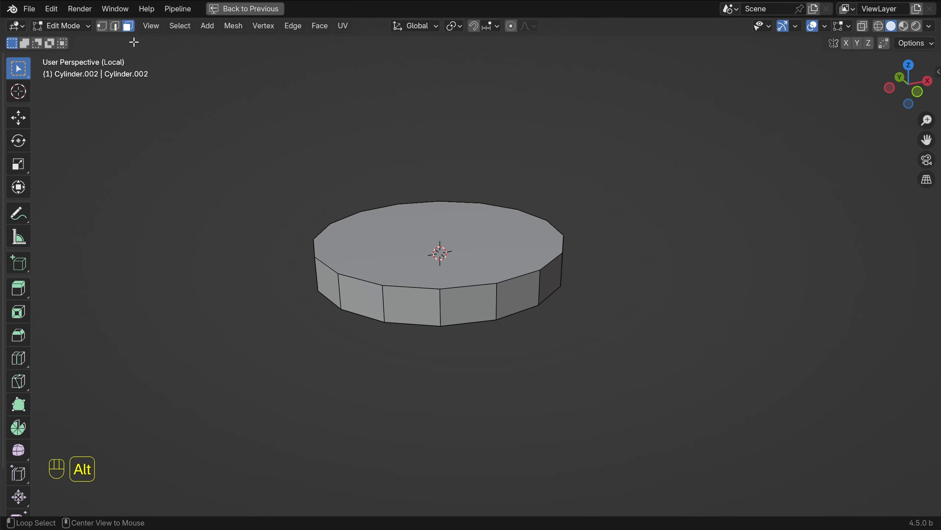
alt+click(499, 303)
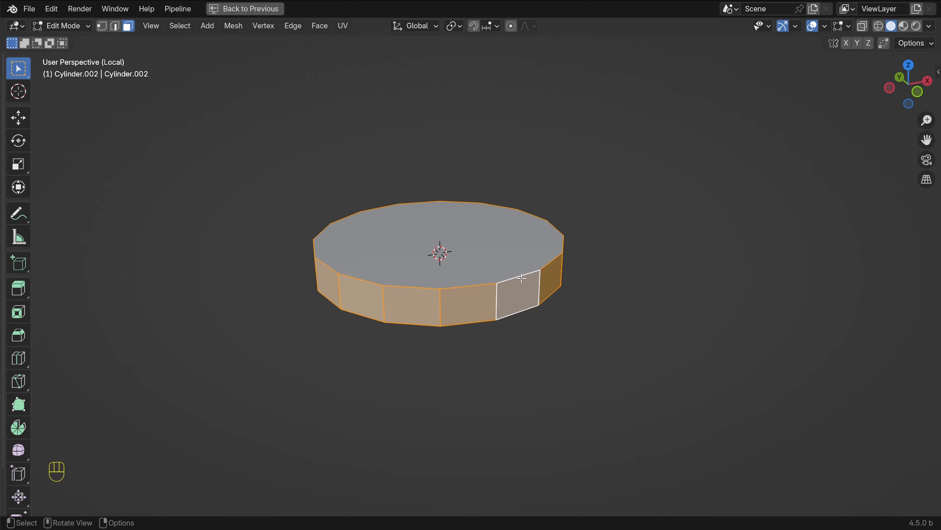
key(alt+e)
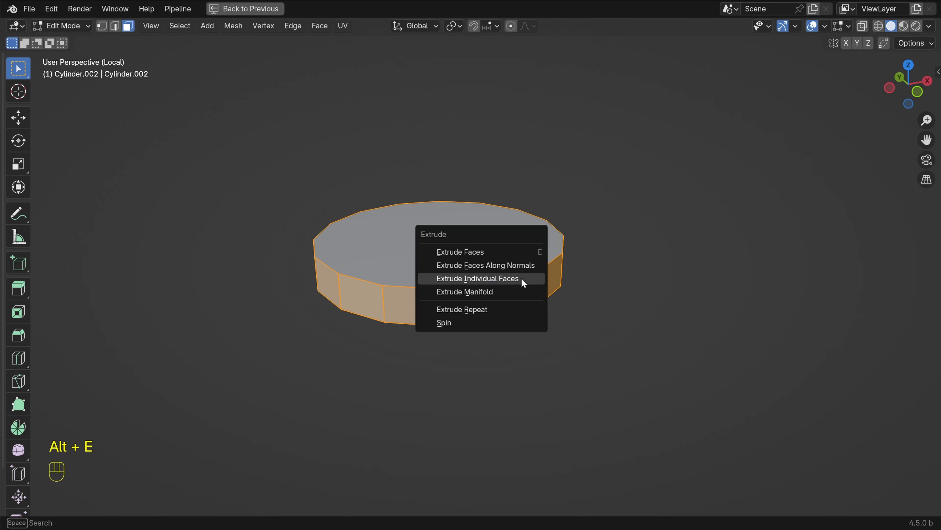
click(483, 284)
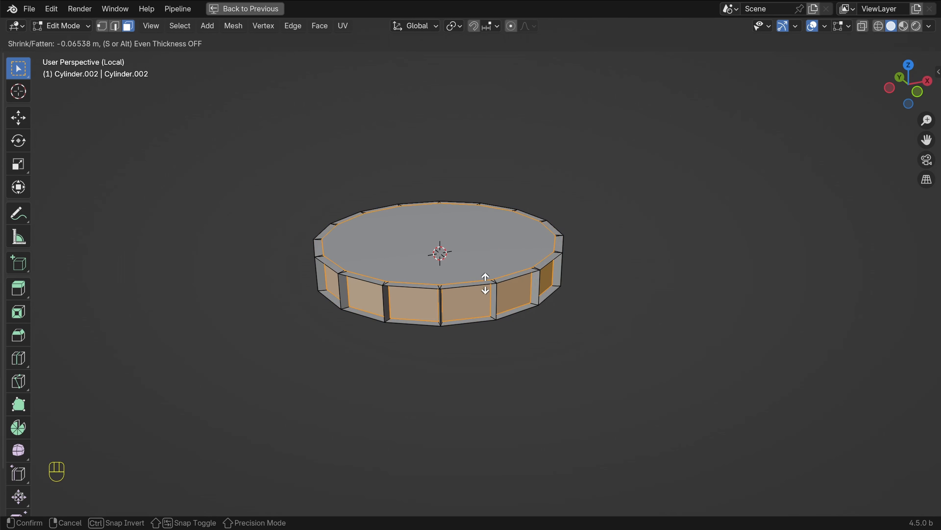
click(480, 258)
middle_drag(480, 258, 480, 226)
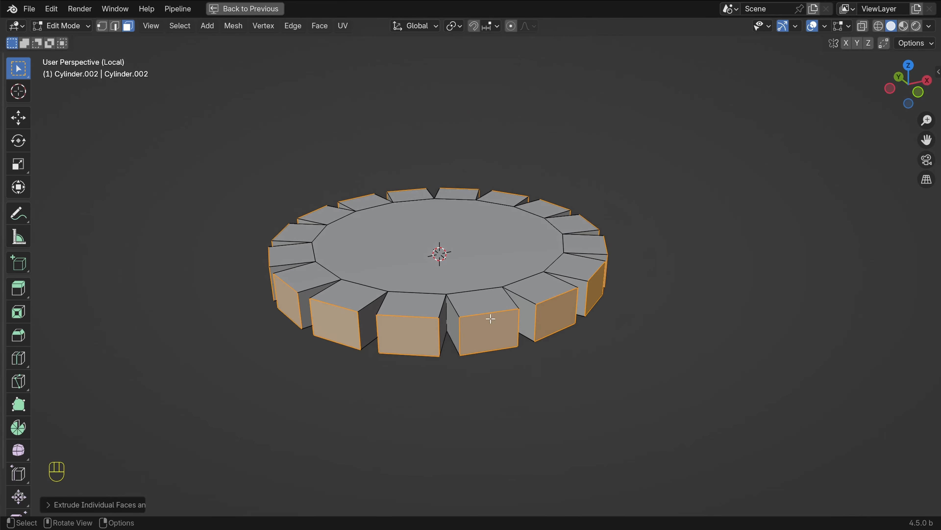
key(s)
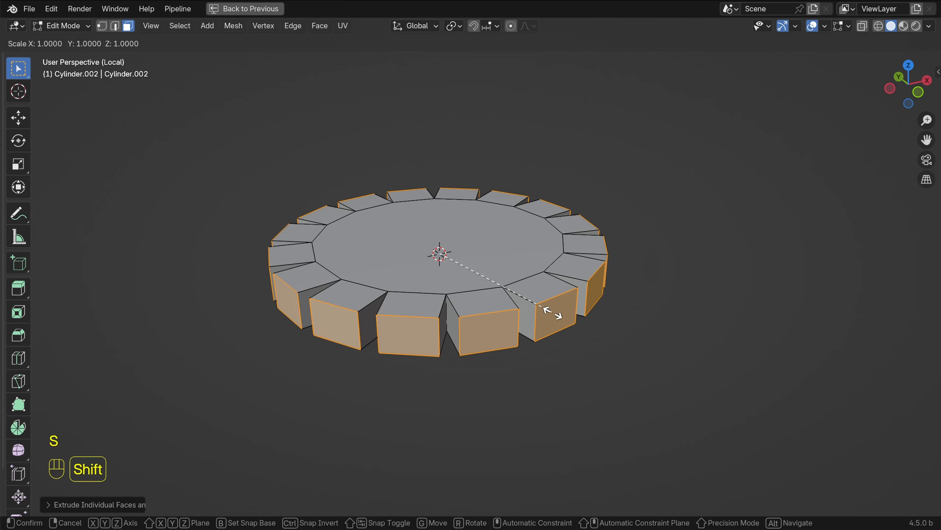
key(shift+z)
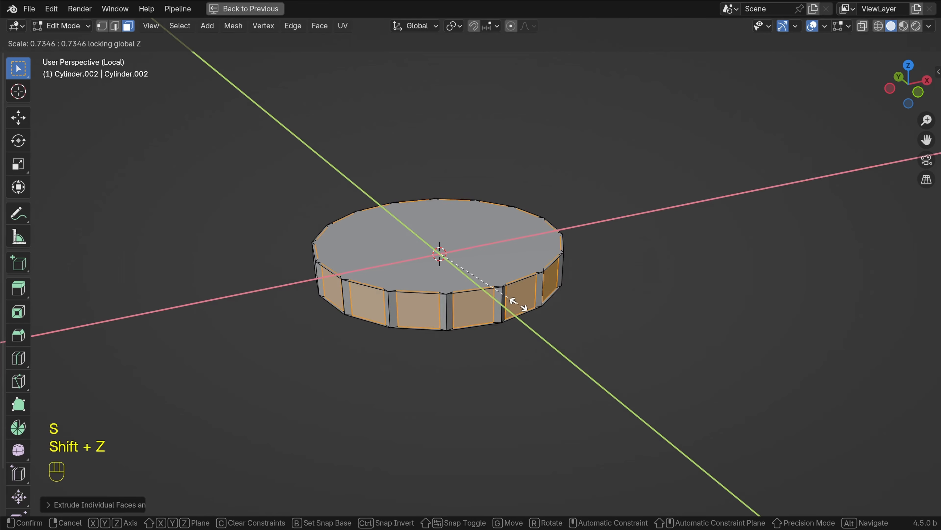
click(546, 313)
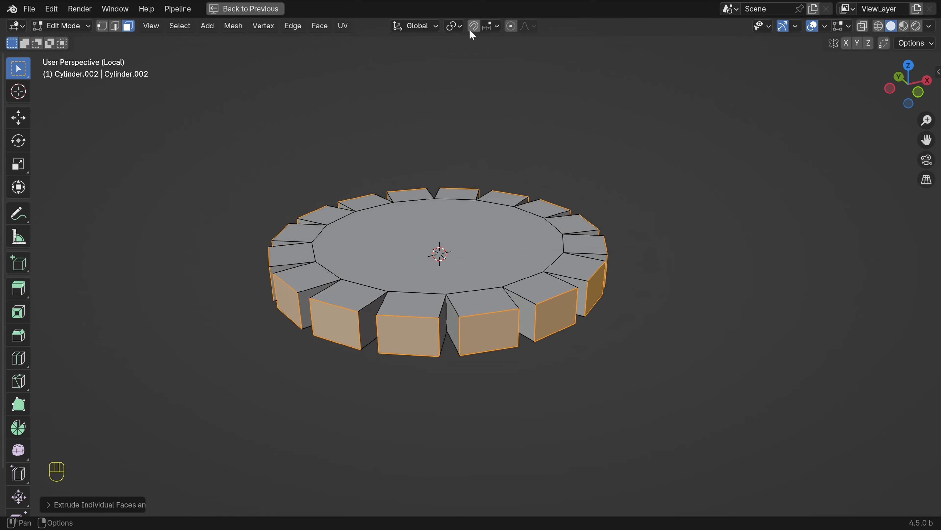
Set the pivot to Individual Origins, scale the extruded outer faces to about 0.4 in X and Y only, and return to Object Mode
click(454, 25)
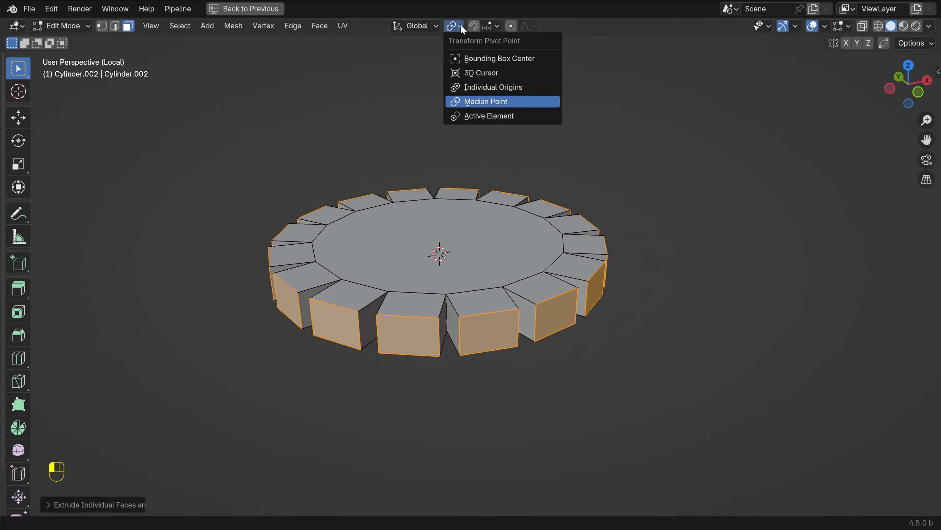
click(523, 88)
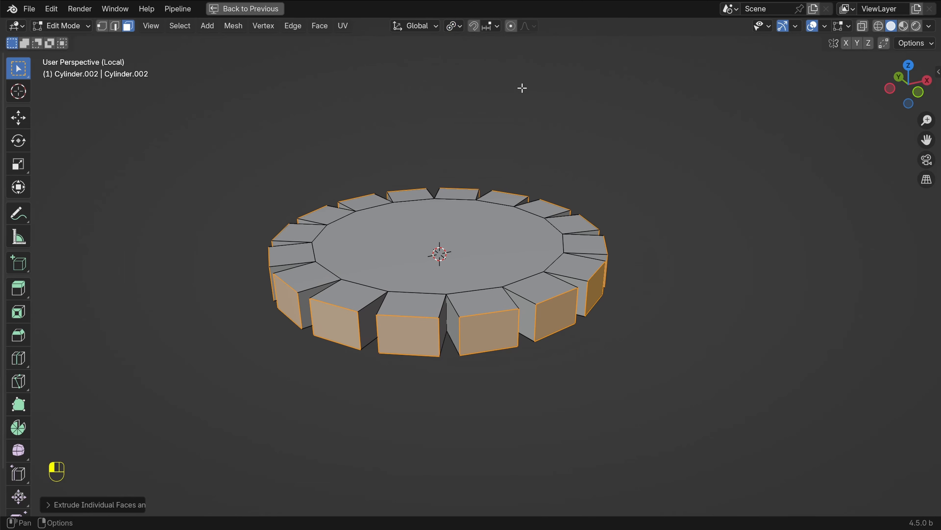
key(s)
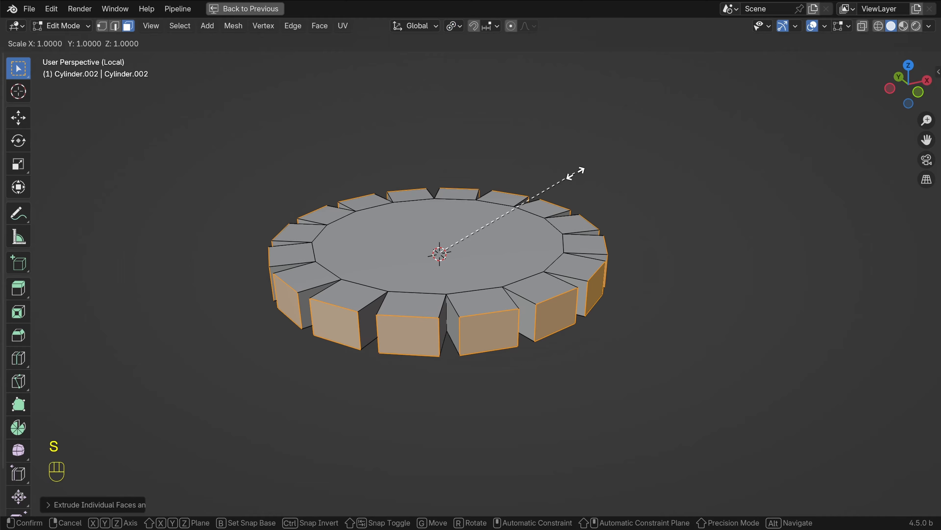
key(shift+z)
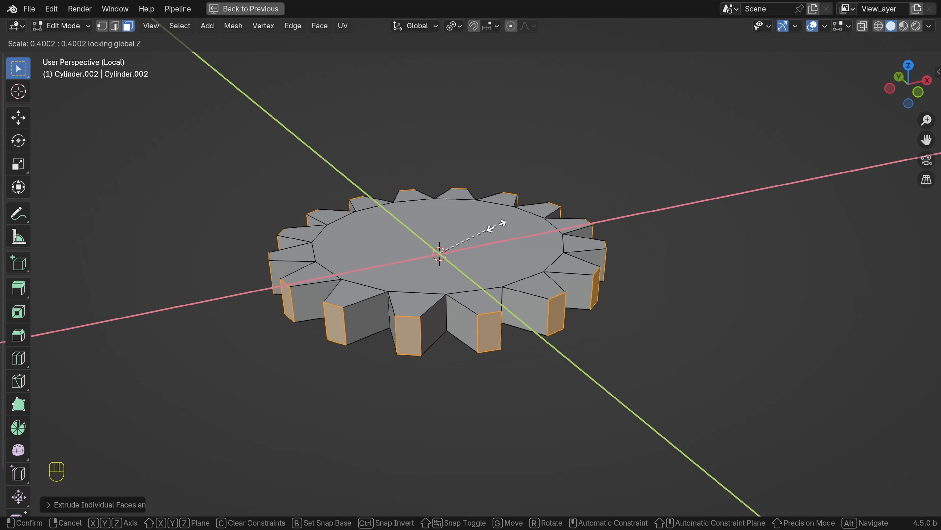
click(496, 225)
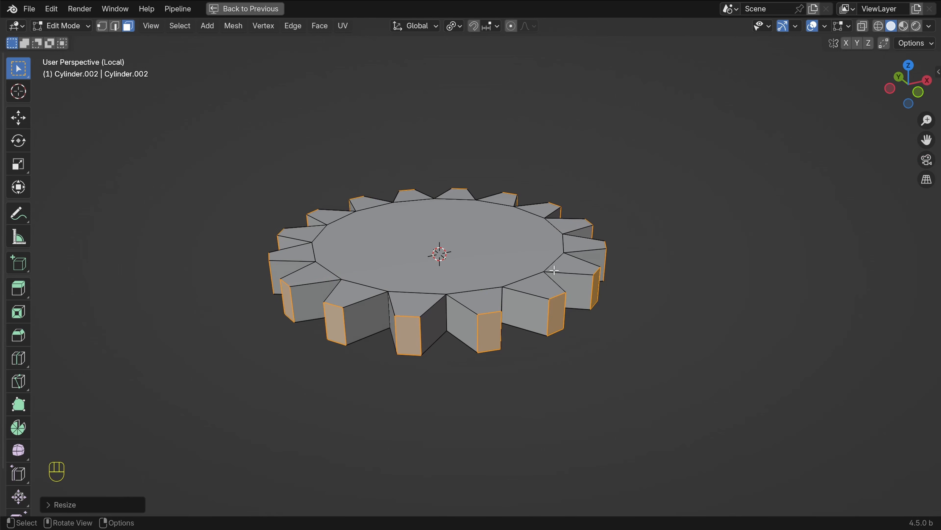
key(alt+a)
key(Tab)
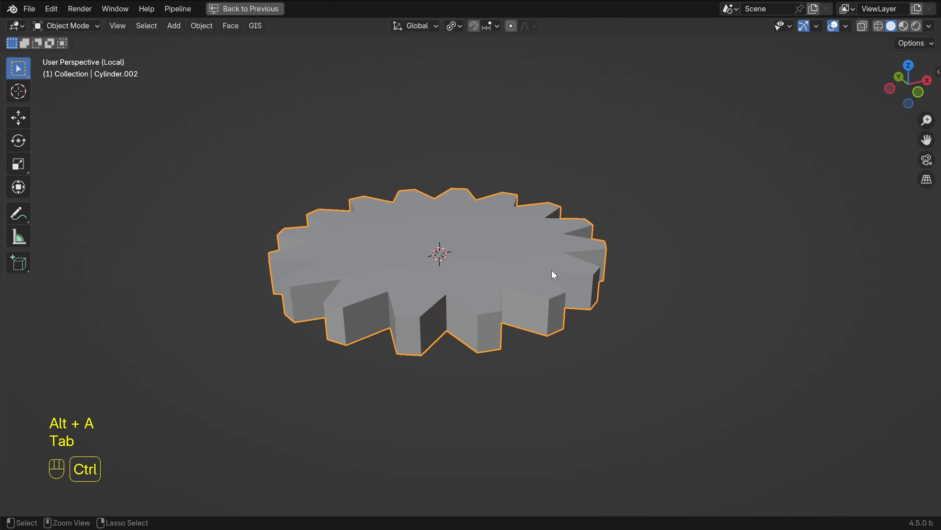
Restore the full layout, add a Subdivision Surface modifier with viewport level 2 to the gear disc, and shade it smooth
key(ctrl+space)
shift+middle_drag(405, 174, 468, 180)
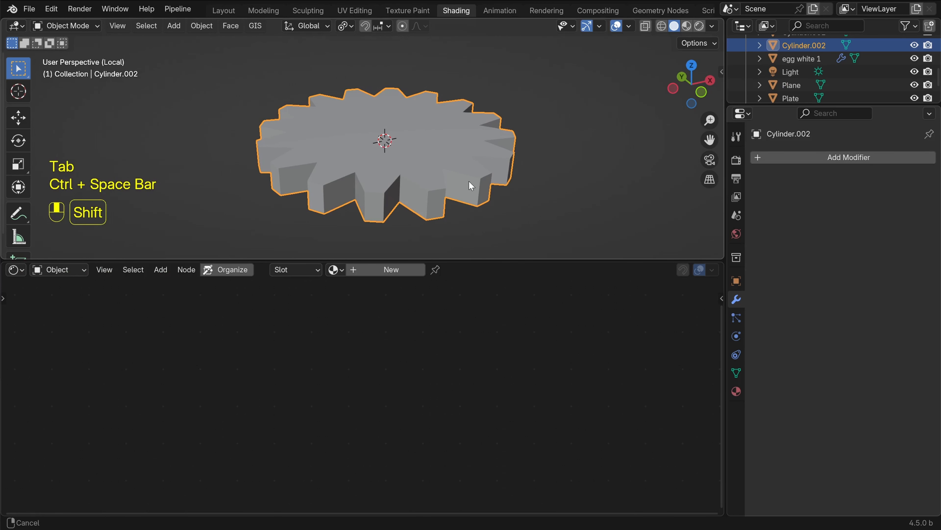
click(842, 158)
mouse_move(845, 159)
text(sub)
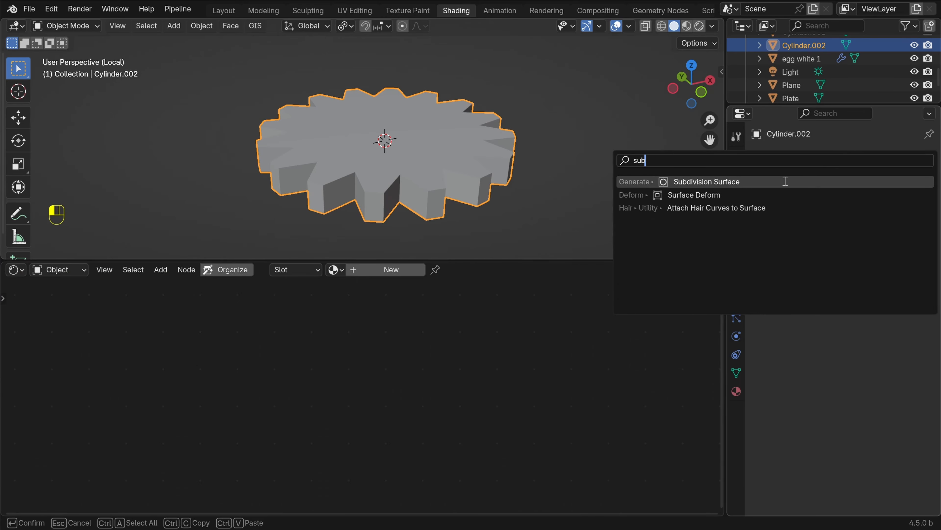
click(771, 182)
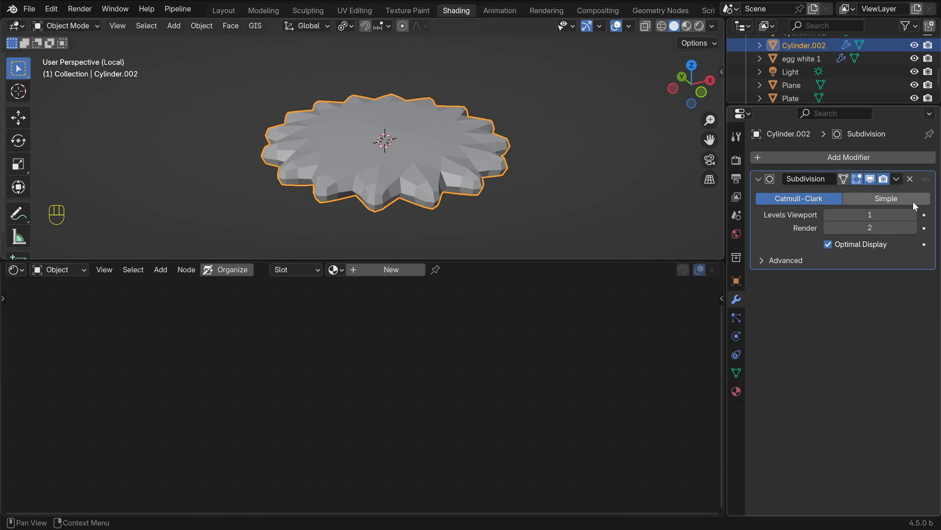
click(913, 214)
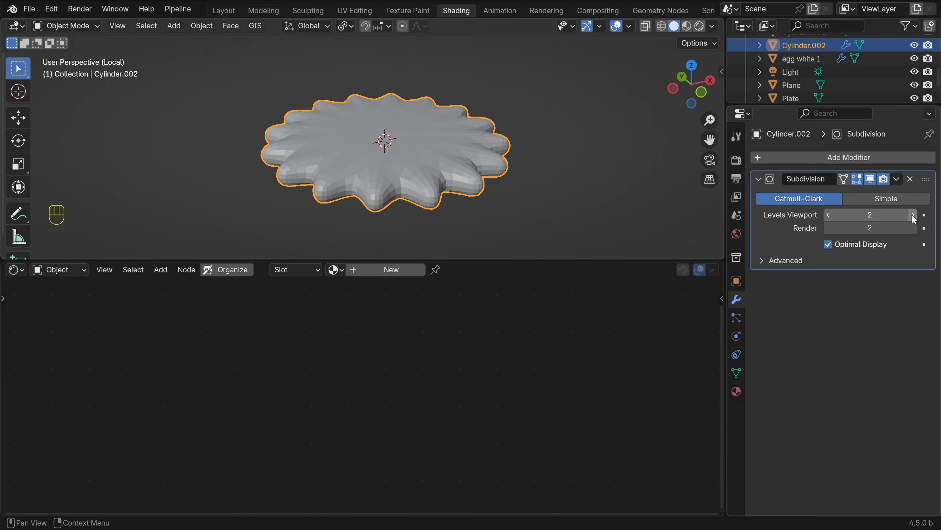
right_click(427, 154)
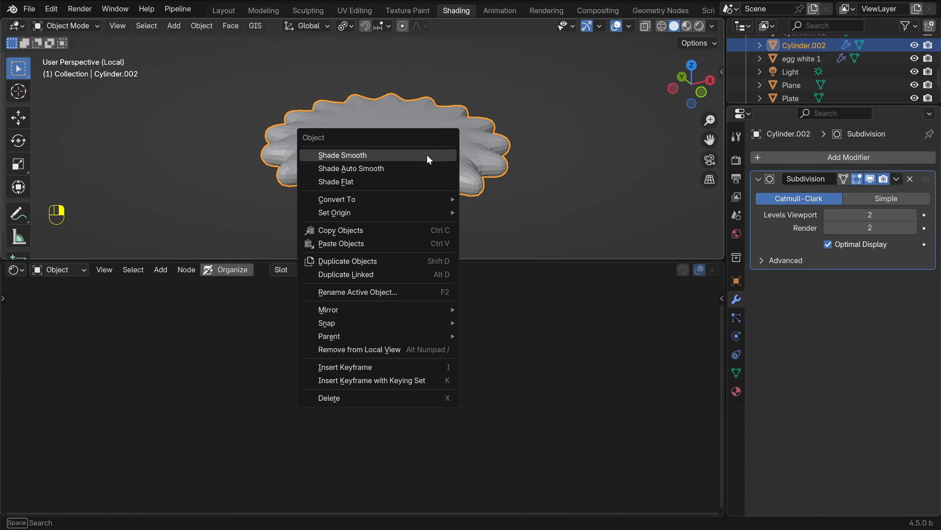
click(427, 154)
Maximize the 3D viewport and cut two evenly spaced horizontal edge loops around the disc's toothed side in Edit Mode
key(ctrl+space)
scroll(545, 262, up, 3)
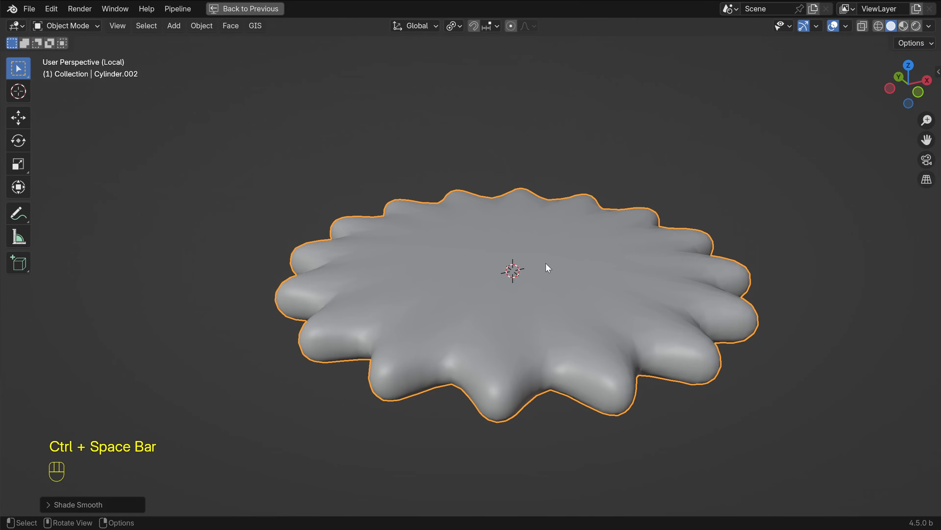
shift+middle_drag(546, 262, 519, 206)
shift+middle_drag(538, 236, 523, 268)
key(Tab)
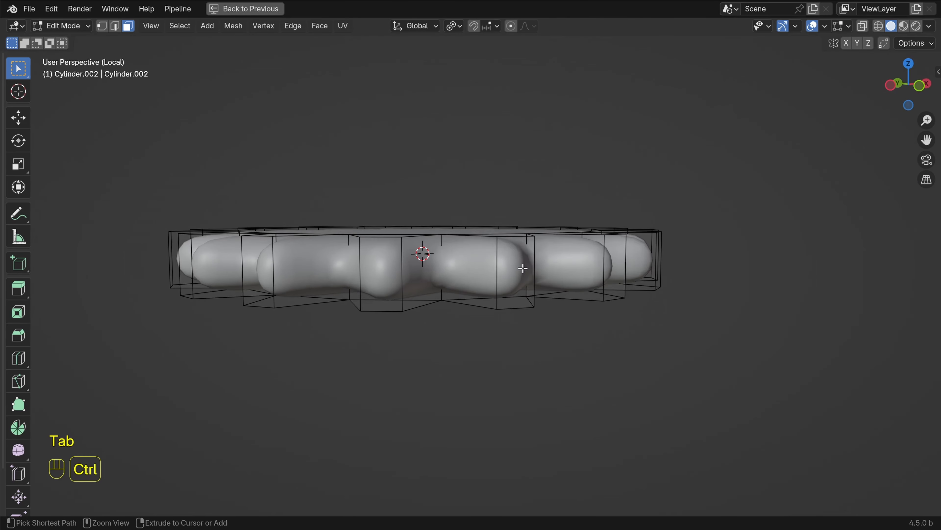
key(ctrl+r)
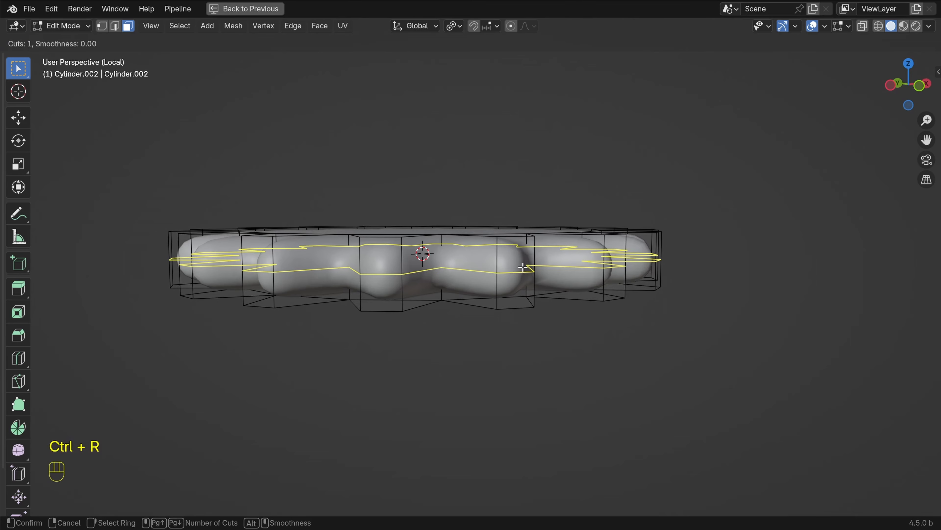
scroll(523, 267, up, 1)
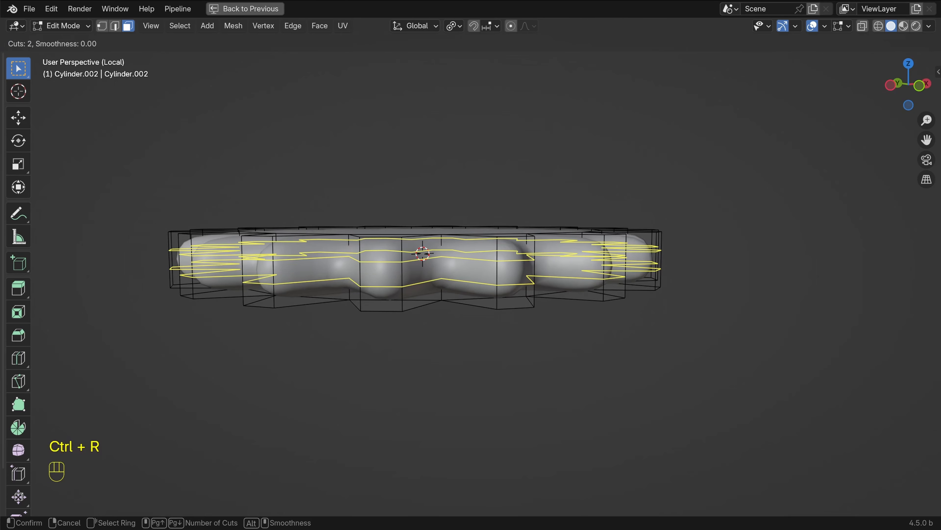
click(525, 259)
right_click(525, 258)
middle_drag(525, 258, 546, 263)
scroll(538, 259, up, 2)
Set the pivot to Median Point and scale the two new edge loops apart along Z by about 2.4
key(s)
key(z)
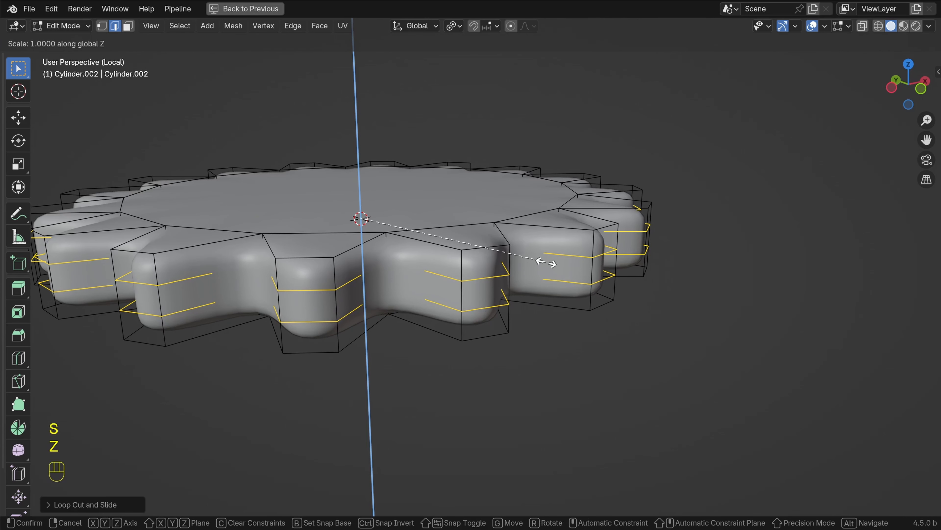
click(614, 305)
click(457, 27)
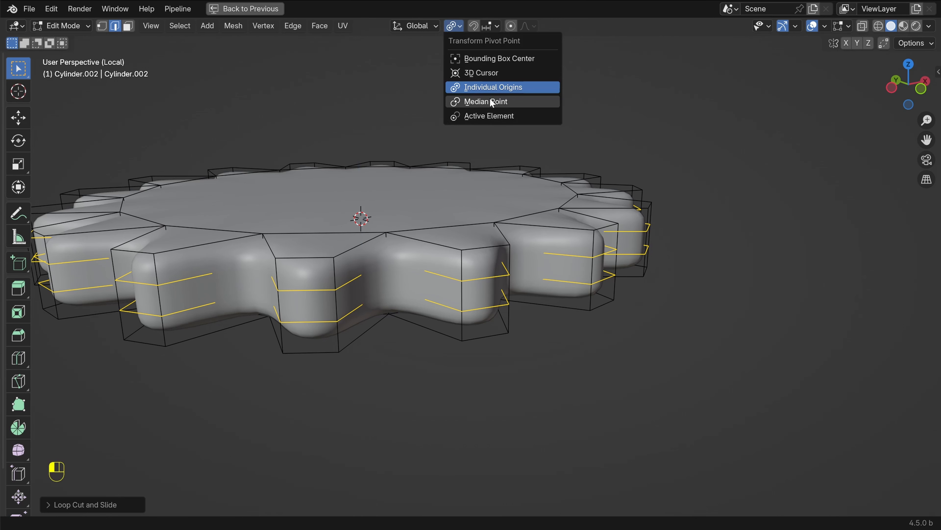
click(475, 100)
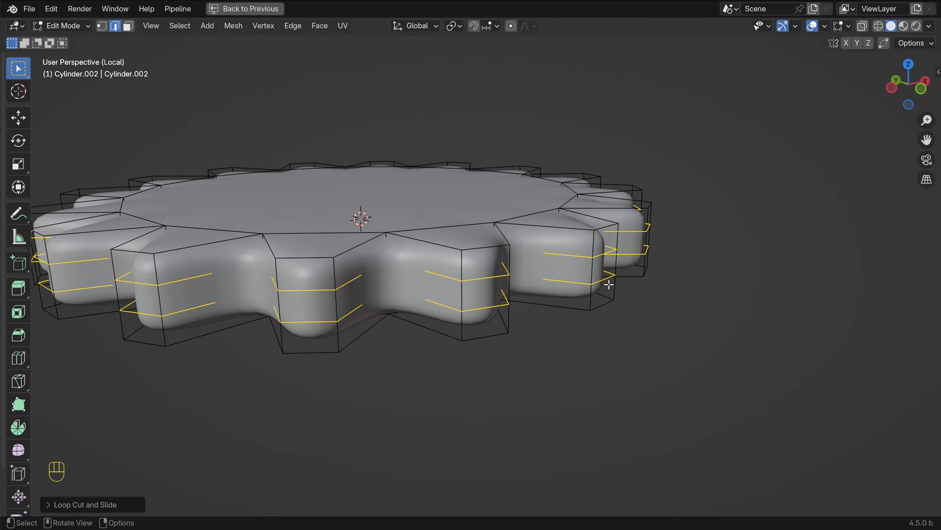
key(s)
key(z)
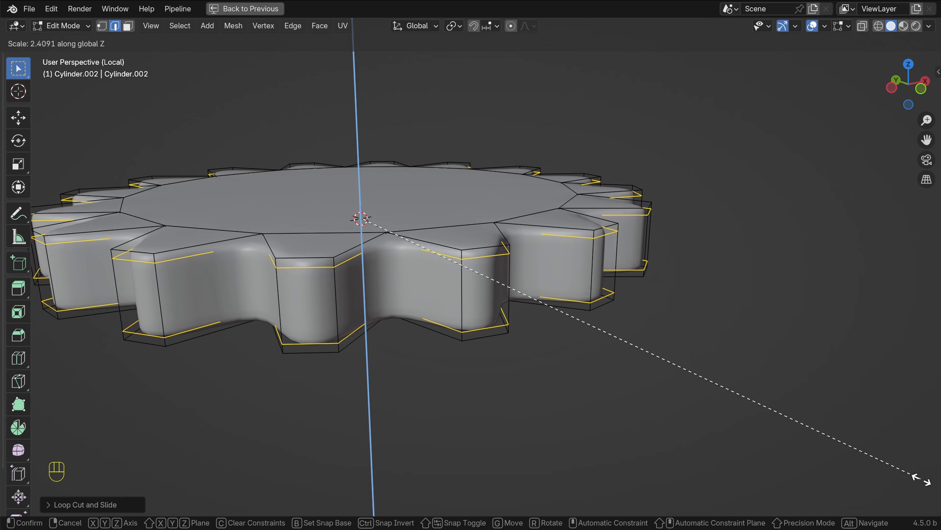
click(903, 462)
key(alt+a)
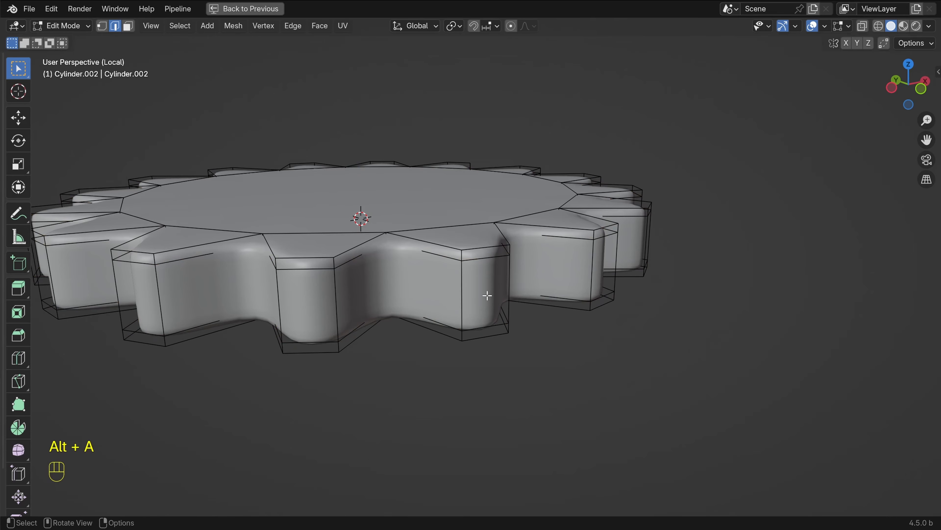
Select the whole disc mesh, scale it slightly thicker along Z, and return to Object Mode
shift+middle_drag(467, 278, 515, 285)
key(Tab)
key(Tab)
scroll(515, 284, up, 1)
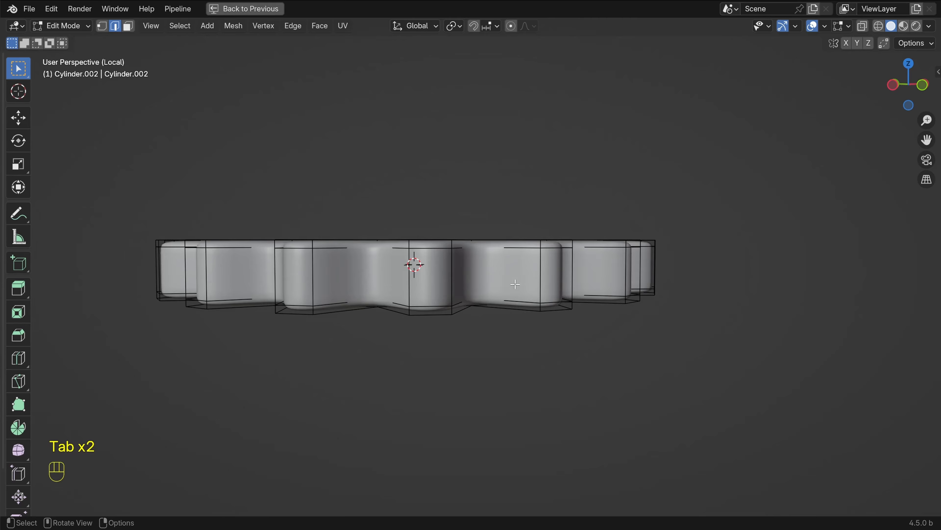
key(a)
key(s)
key(z)
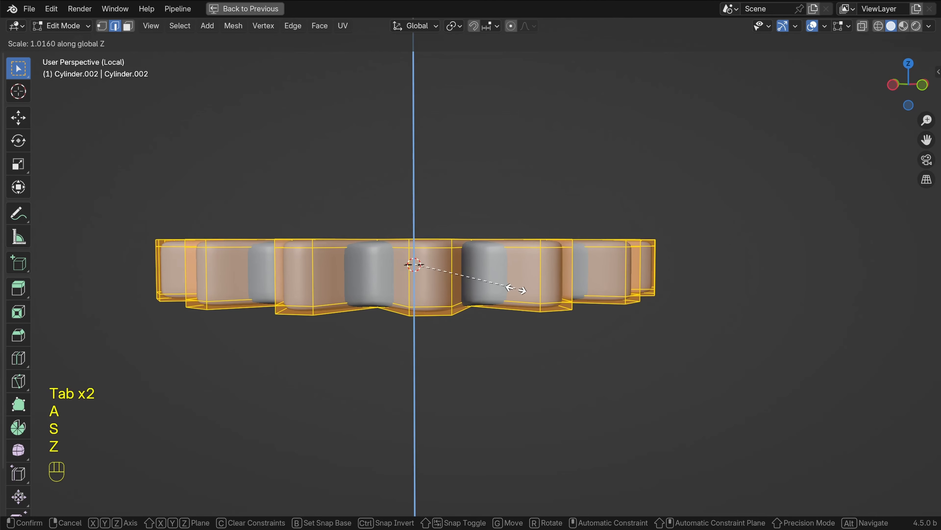
click(534, 305)
middle_drag(536, 293, 491, 298)
key(Tab)
From the top view in wireframe, circle-select only the outer tip edges of all the disc's teeth and scale them in solid shading
scroll(545, 307, down, 1)
scroll(512, 271, up, 3)
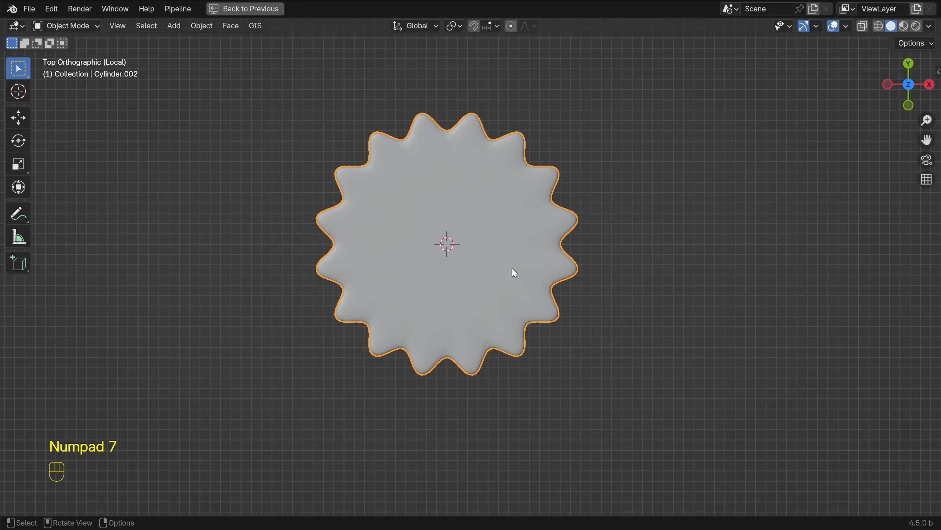
key(Tab)
key(alt+a)
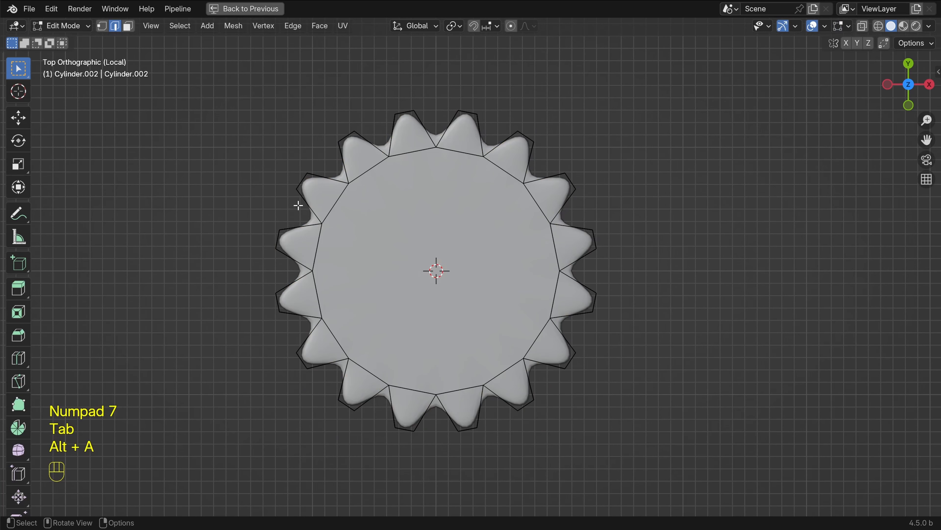
key(c)
right_click(410, 218)
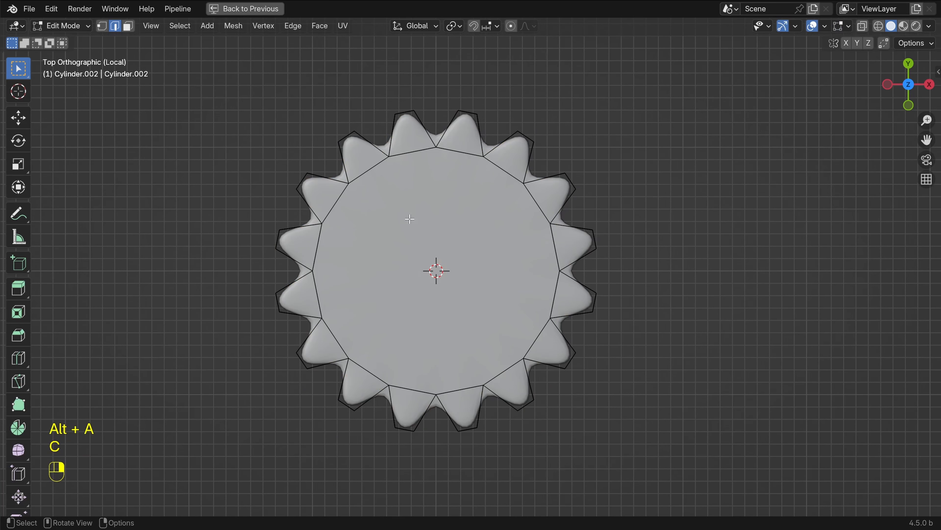
key(shift+z)
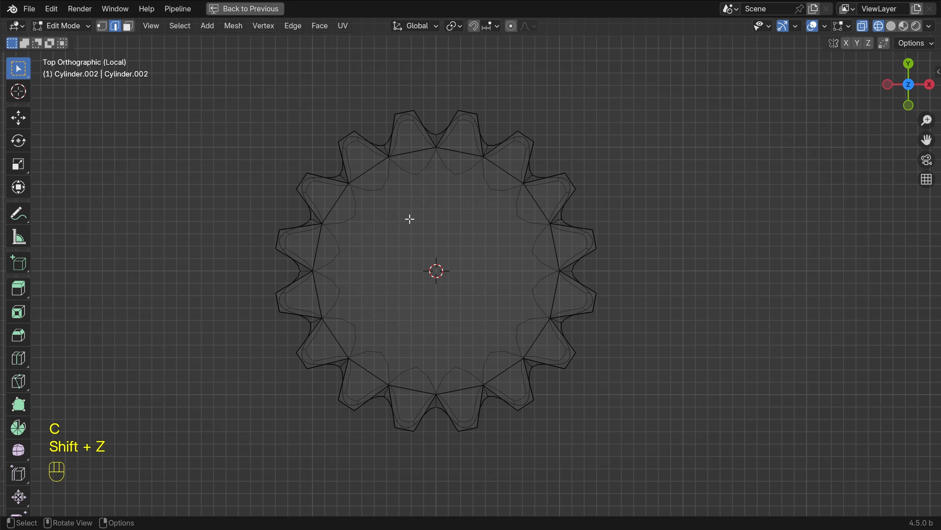
key(c)
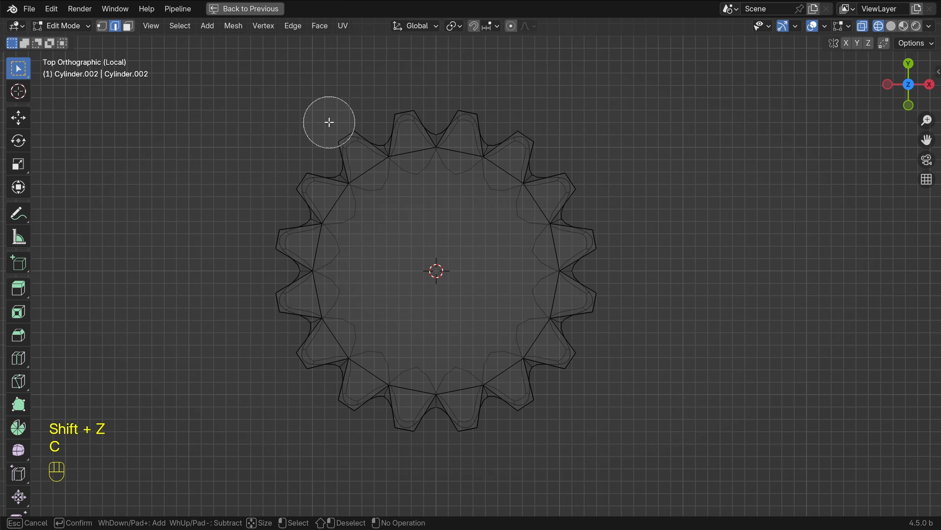
mouse_move(329, 123)
mouse_down()
mouse_move(346, 110)
mouse_move(500, 109)
mouse_move(587, 195)
mouse_move(597, 330)
mouse_move(494, 425)
mouse_move(341, 398)
mouse_move(276, 294)
mouse_move(308, 172)
mouse_up()
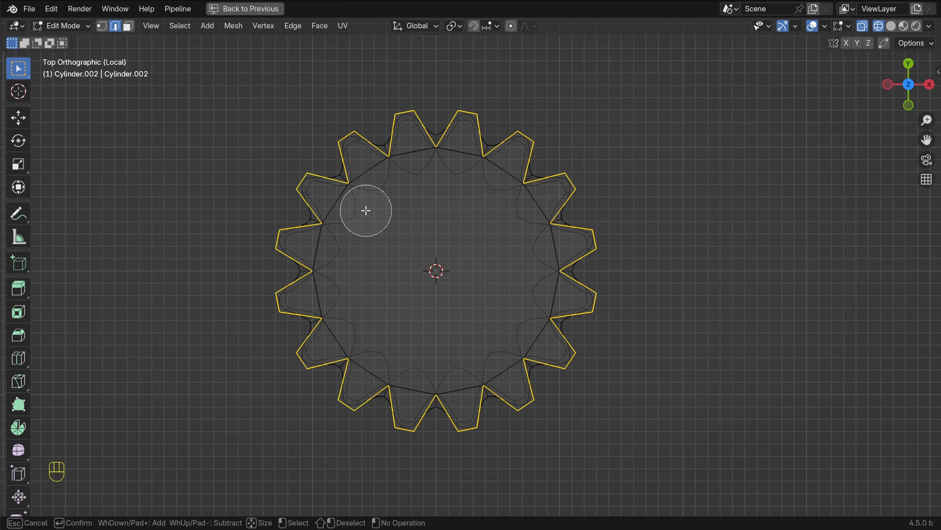
mouse_move(366, 210)
middle_down()
mouse_move(361, 195)
mouse_move(378, 176)
mouse_move(485, 177)
mouse_move(546, 256)
mouse_move(514, 399)
mouse_move(412, 374)
mouse_move(345, 324)
mouse_move(338, 230)
middle_up()
right_click(437, 244)
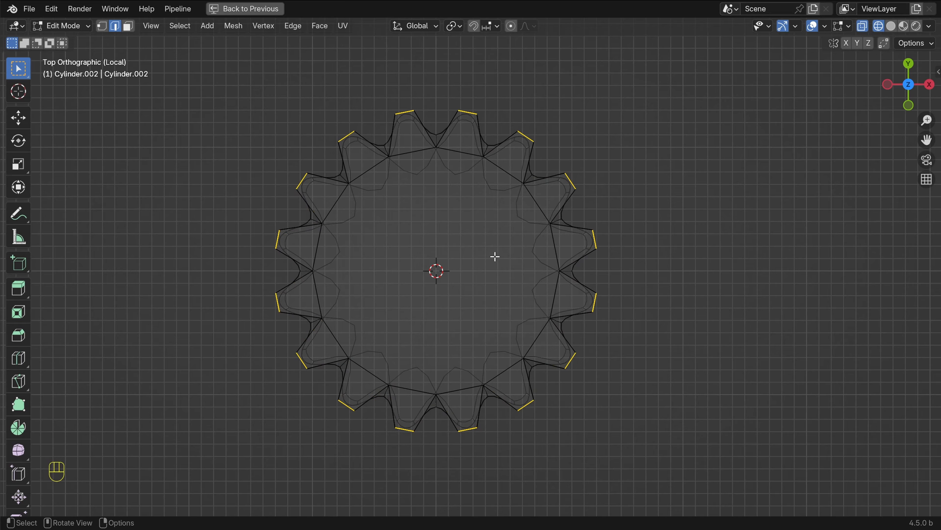
key(shift+z)
key(s)
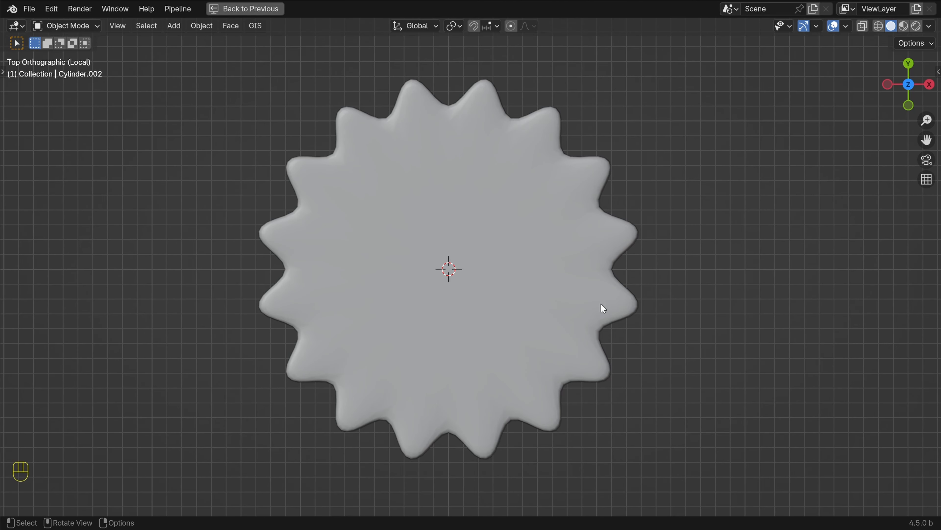
Add a Bézier curve at the disc's centre, delete all its default vertices in wireframe Edit Mode, and show the curve tools
key(shift+a)
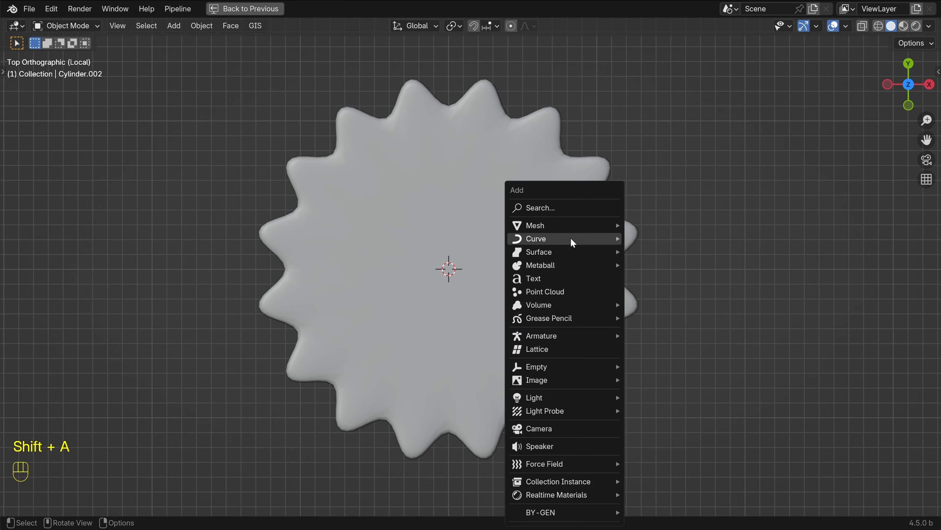
mouse_move(560, 244)
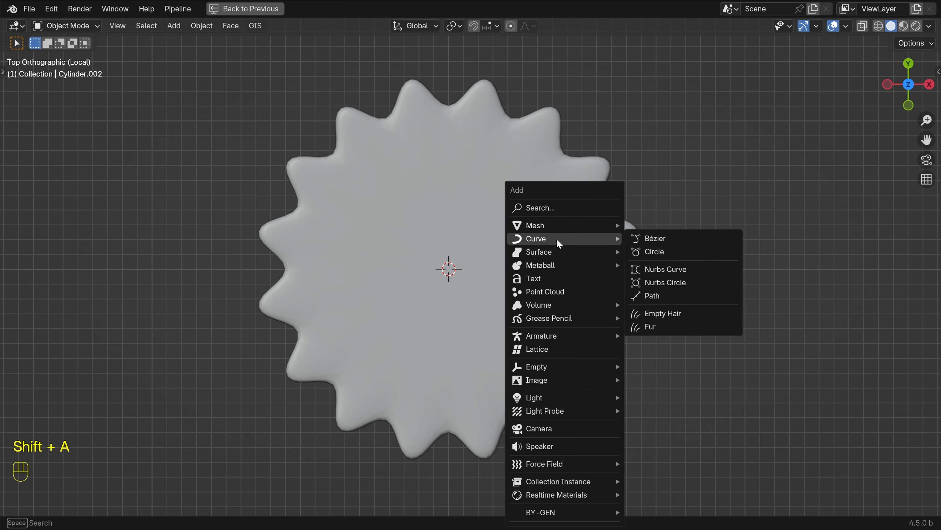
click(678, 242)
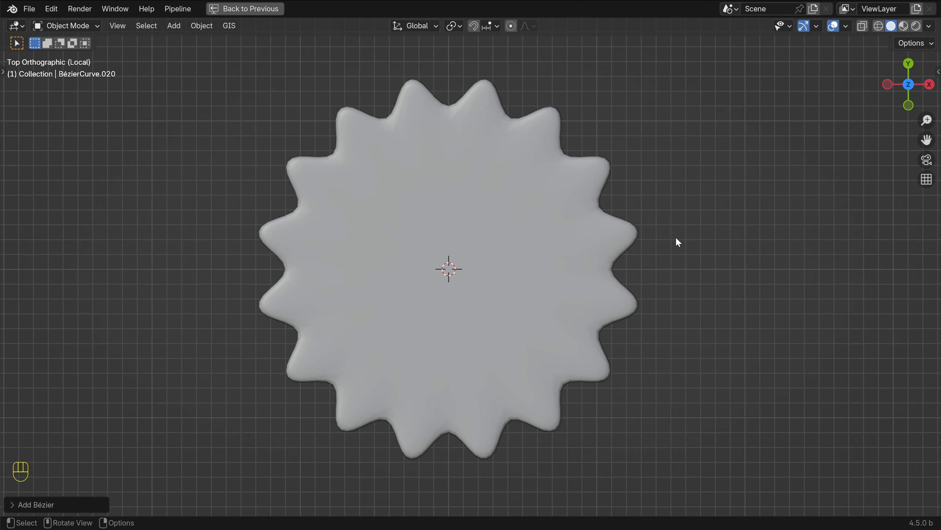
key(shift+z)
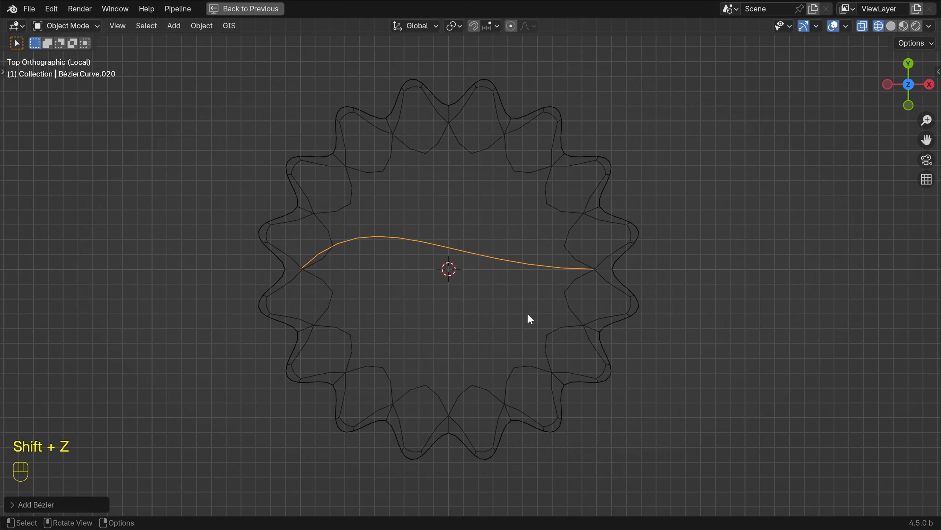
key(Tab)
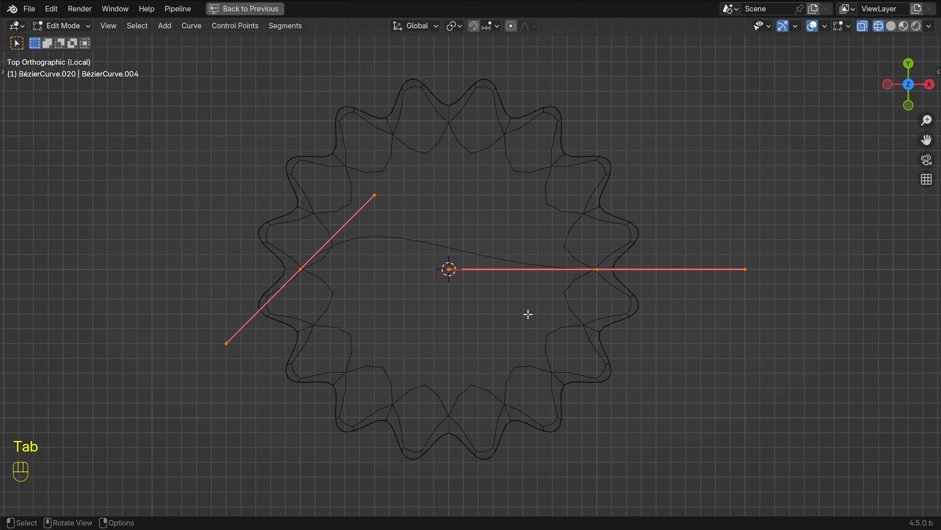
key(x)
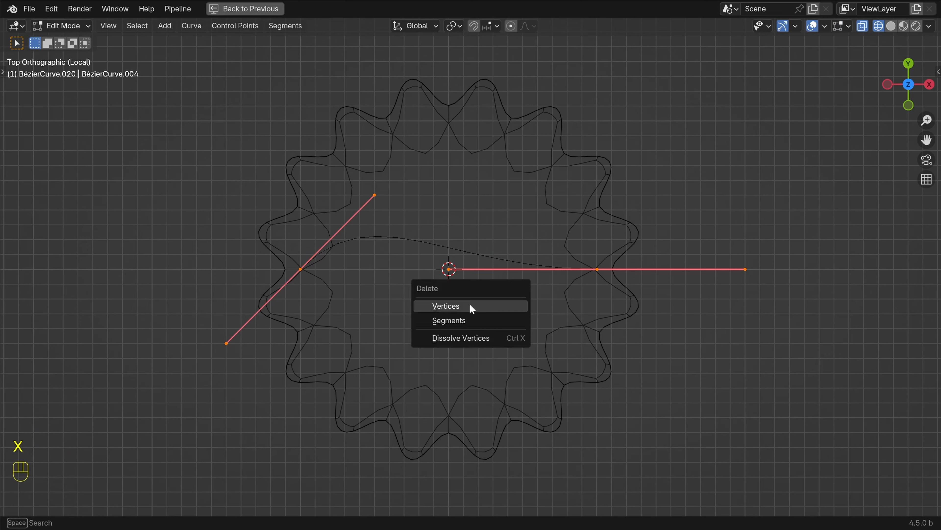
click(473, 307)
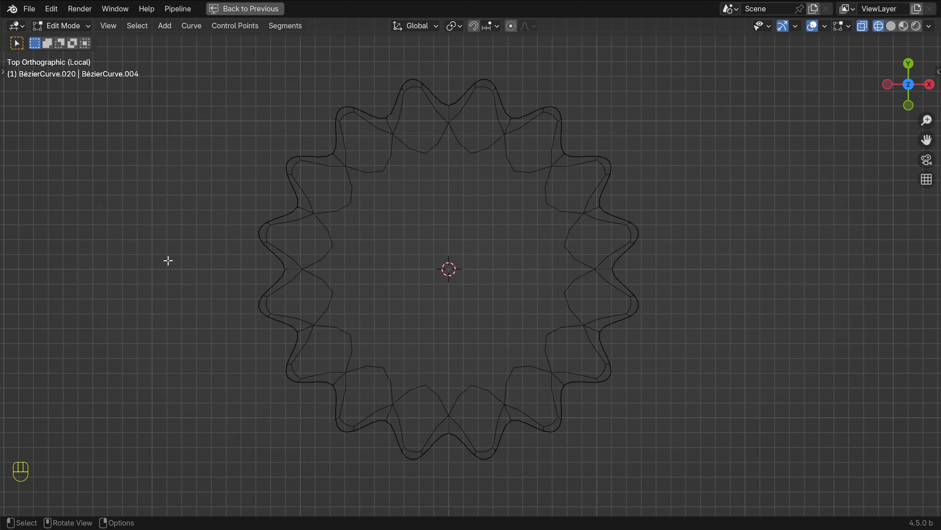
key(t)
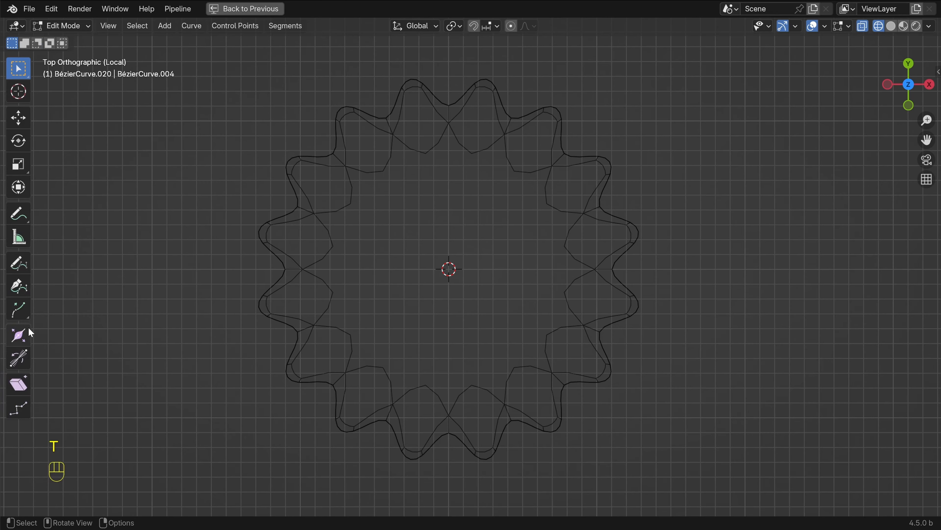
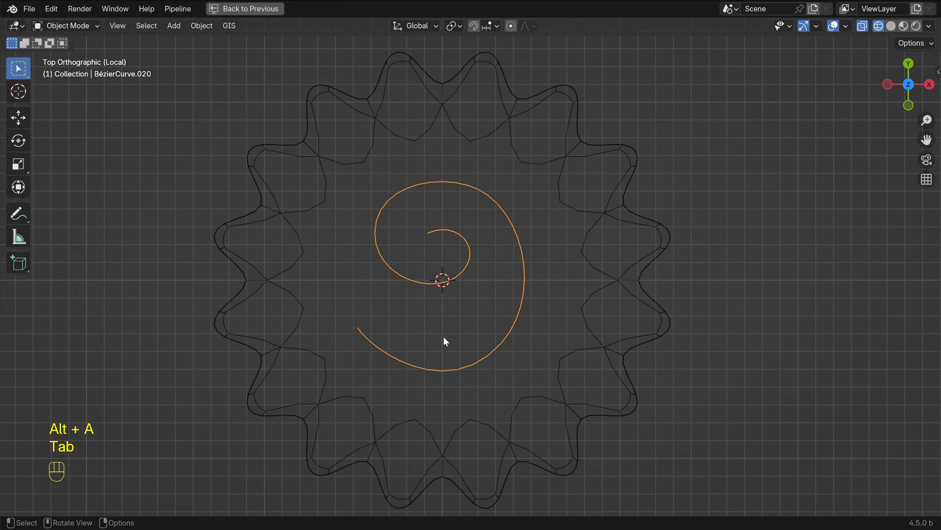
Restore the layout with a taller 3D viewport and set the spiral curve's bevel depth to 0.06 m
key(ctrl+space)
drag(438, 257, 423, 464)
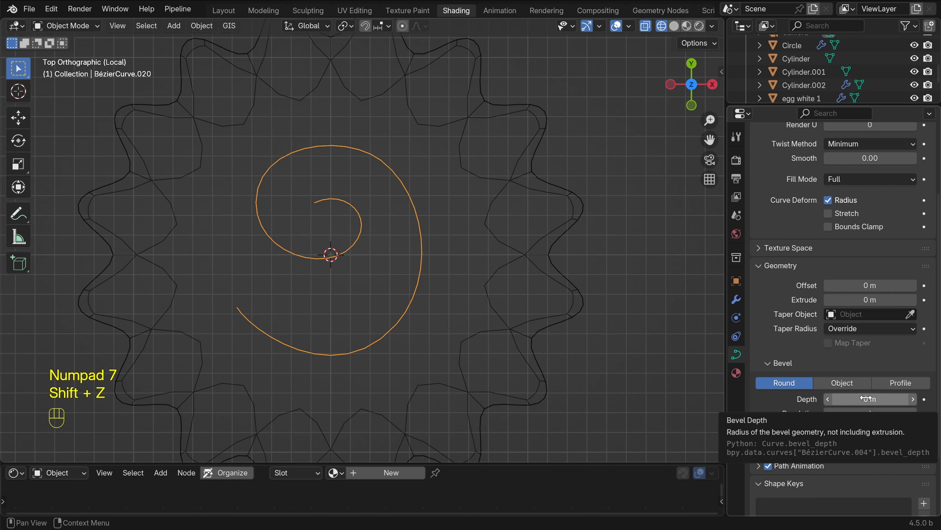
shift+drag(867, 398, 901, 399)
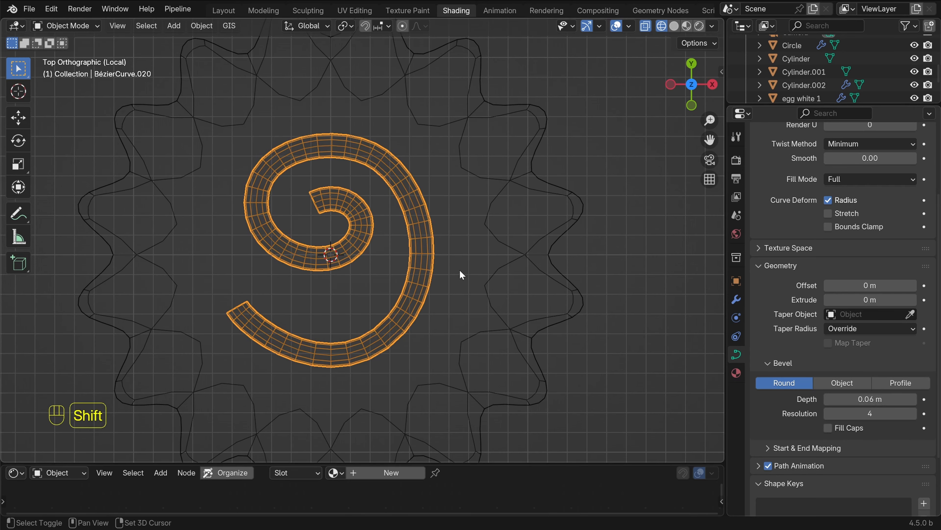
View the spiral on the disc in solid shading and set the curve's bevel resolution to 0
key(shift+z)
scroll(457, 267, down, 2)
middle_drag(375, 270, 423, 233)
key(alt+a)
scroll(521, 219, down, 3)
scroll(443, 248, down, 5)
scroll(424, 233, up, 3)
click(438, 237)
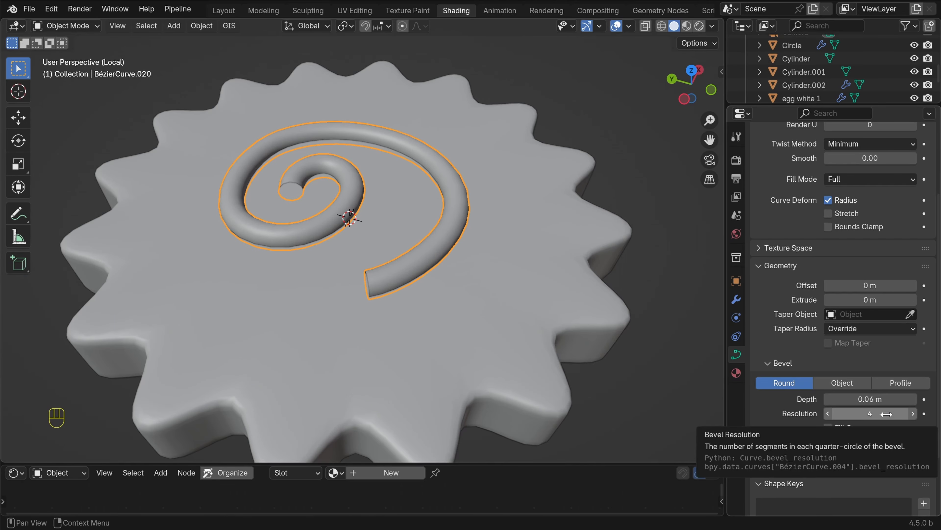
drag(887, 414, 853, 413)
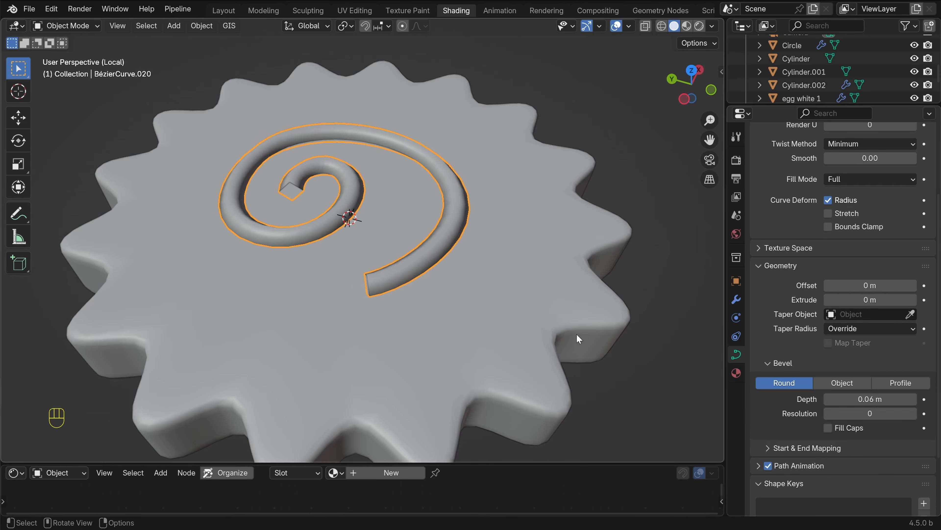
Examine the low-resolution spiral's profile and mesh up close in wireframe and solid shading
middle_drag(577, 334, 499, 238)
scroll(479, 252, up, 4)
scroll(478, 250, up, 3)
mouse_move(582, 259)
shift+middle_down()
mouse_move(509, 245)
mouse_move(394, 269)
mouse_move(414, 246)
mouse_move(378, 241)
mouse_move(399, 261)
shift+middle_up()
key(shift+z)
scroll(478, 230, down, 3)
key(shift+z)
scroll(414, 247, down, 5)
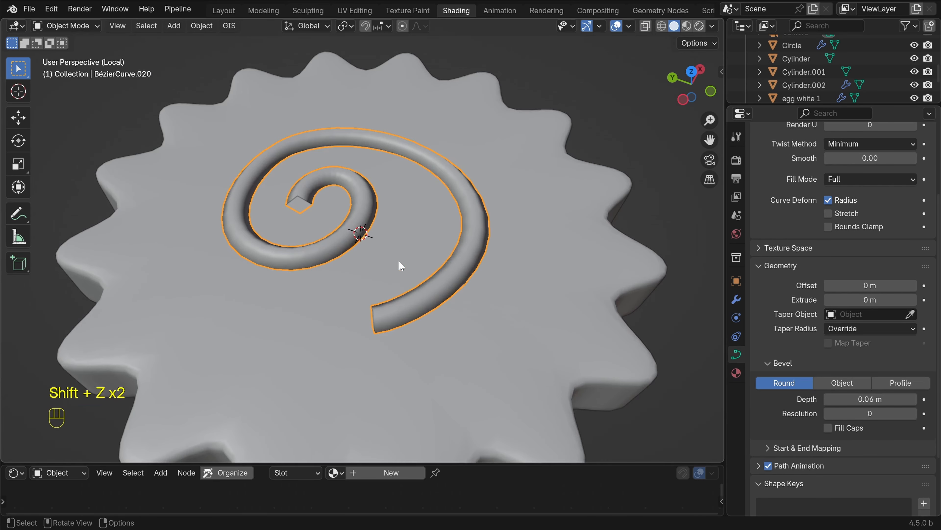
Add a Shrinkwrap modifier to the spiral curve with the gear-edged disc as its target
key(KP_7)
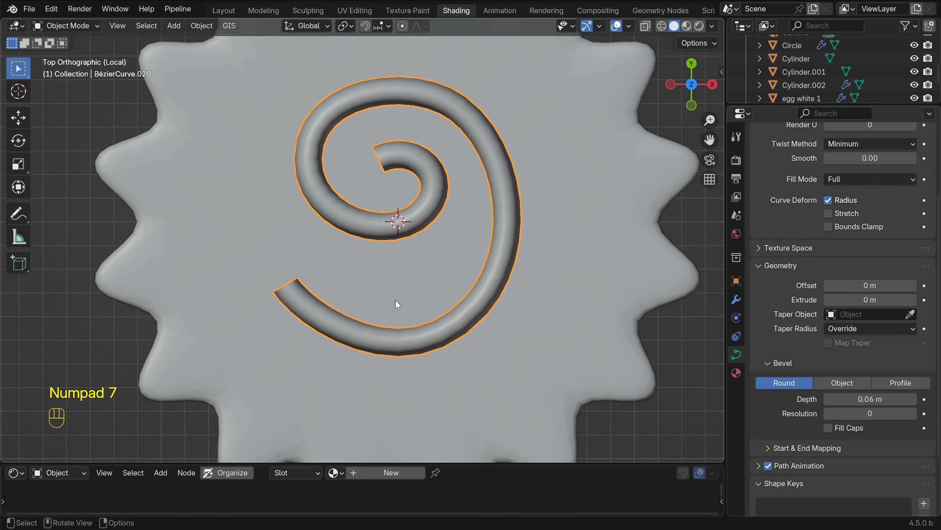
click(736, 299)
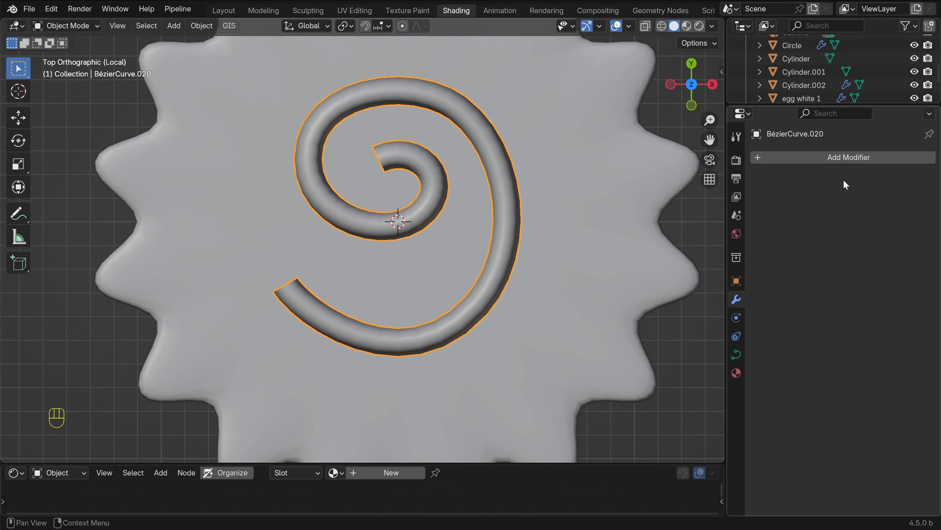
click(844, 158)
mouse_move(843, 163)
text(shrink)
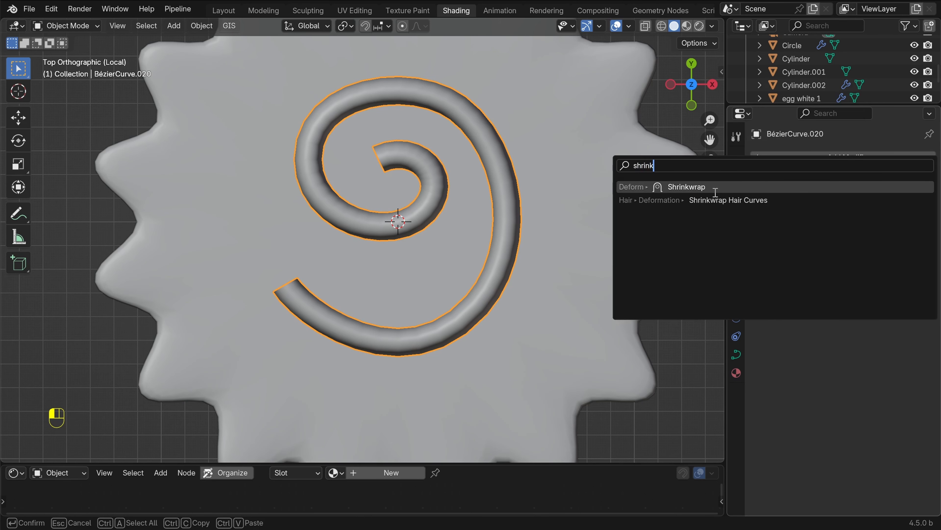
key(Return)
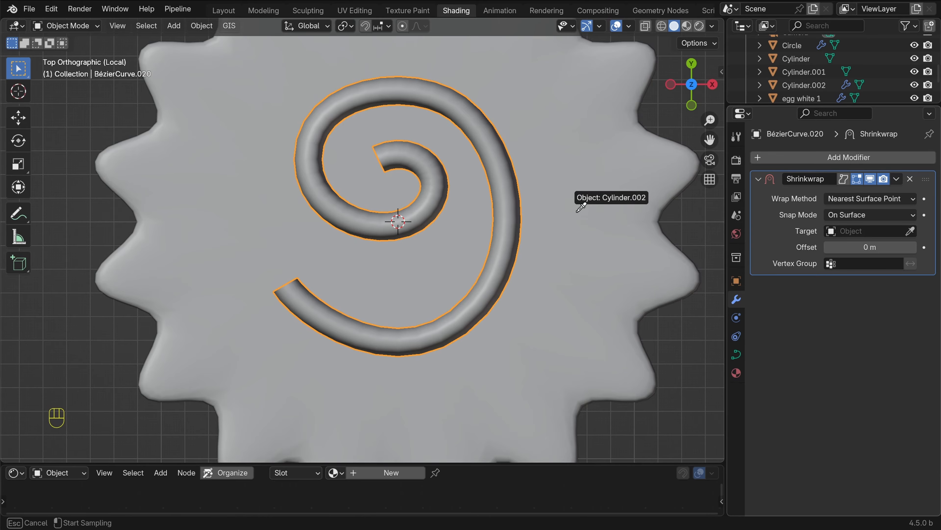
click(577, 204)
scroll(547, 253, down, 2)
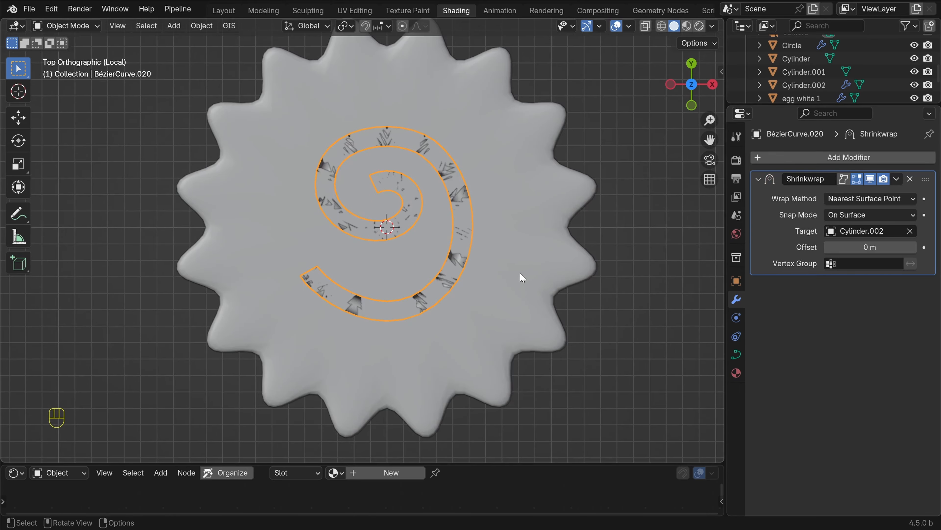
Hide the gear-edged disc and select the shrinkwrapped spiral in top view
key(shift+z)
middle_drag(467, 312, 508, 306)
mouse_move(217, 214)
middle_down()
mouse_move(269, 203)
mouse_move(334, 289)
mouse_move(361, 210)
middle_up()
key(shift+z)
click(519, 332)
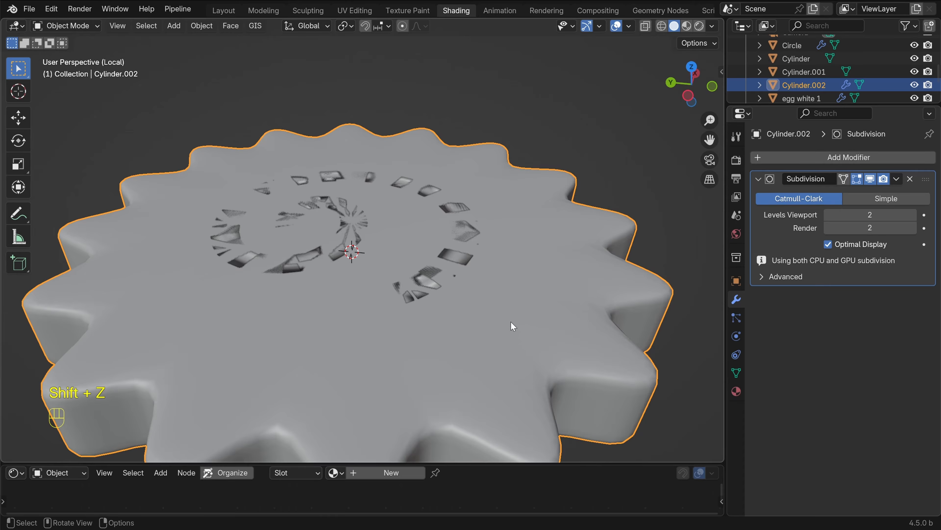
key(h)
middle_drag(519, 315, 454, 320)
click(517, 313)
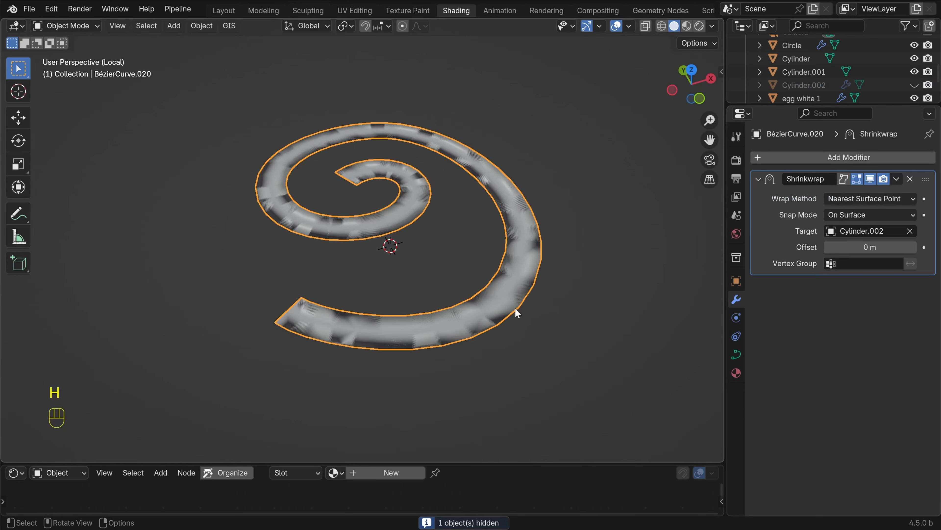
middle_drag(517, 313, 502, 281)
key(KP_7)
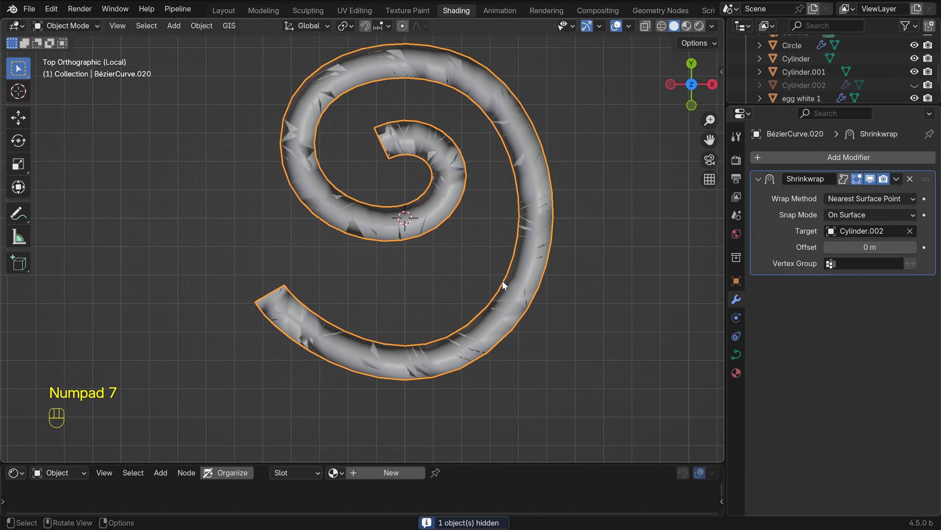
scroll(497, 290, down, 1)
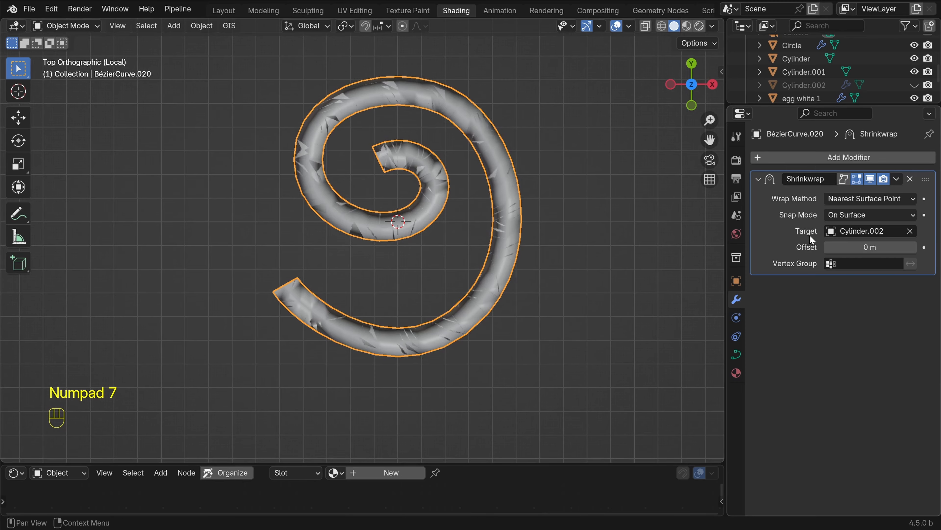
Add a Weld modifier to the spiral curve after the Shrinkwrap
click(820, 156)
text(wel)
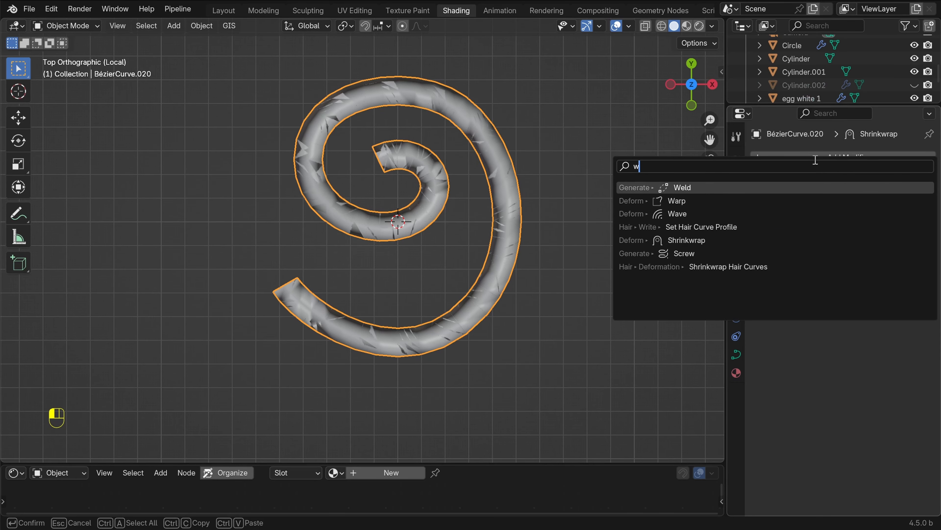
click(681, 188)
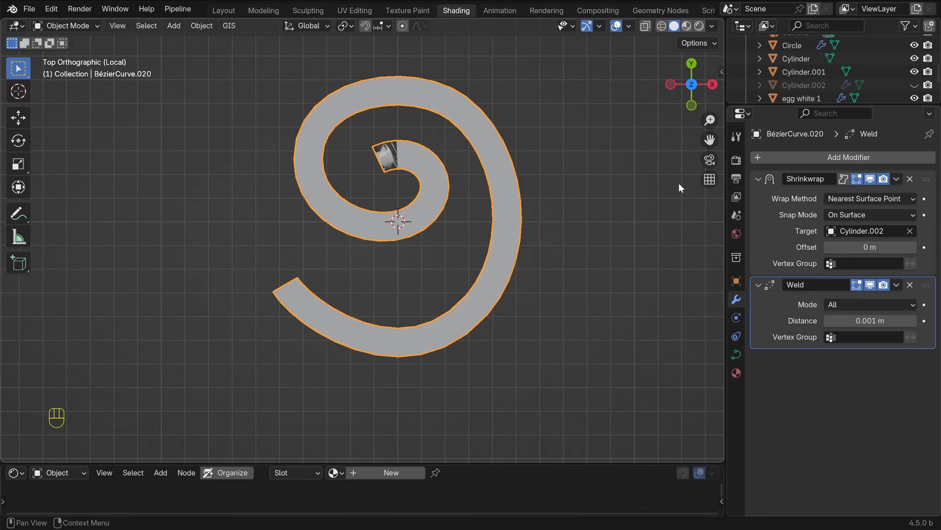
Inspect the spiral's inner end and set the Weld modifier's distance to 0.0015 m
scroll(487, 251, up, 2)
key(alt+a)
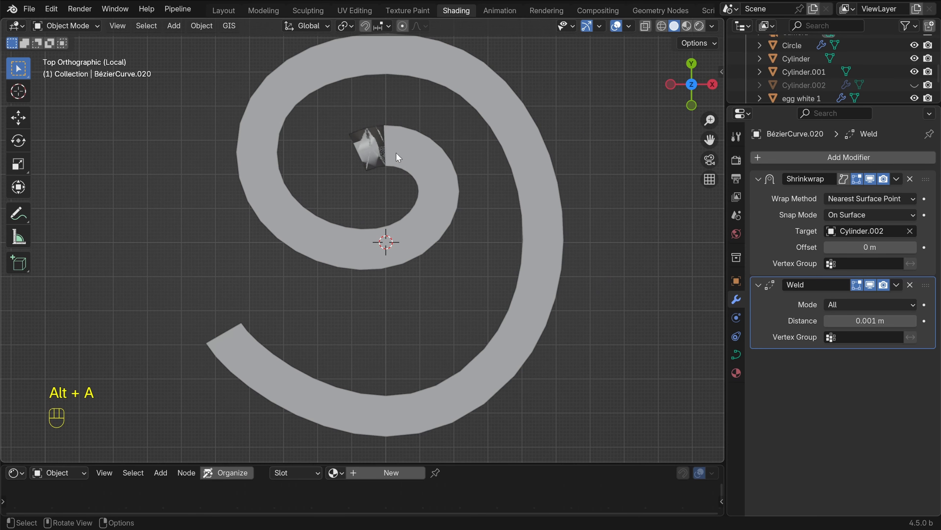
scroll(389, 172, up, 4)
shift+middle_drag(403, 130, 383, 327)
scroll(375, 272, up, 5)
scroll(359, 192, down, 7)
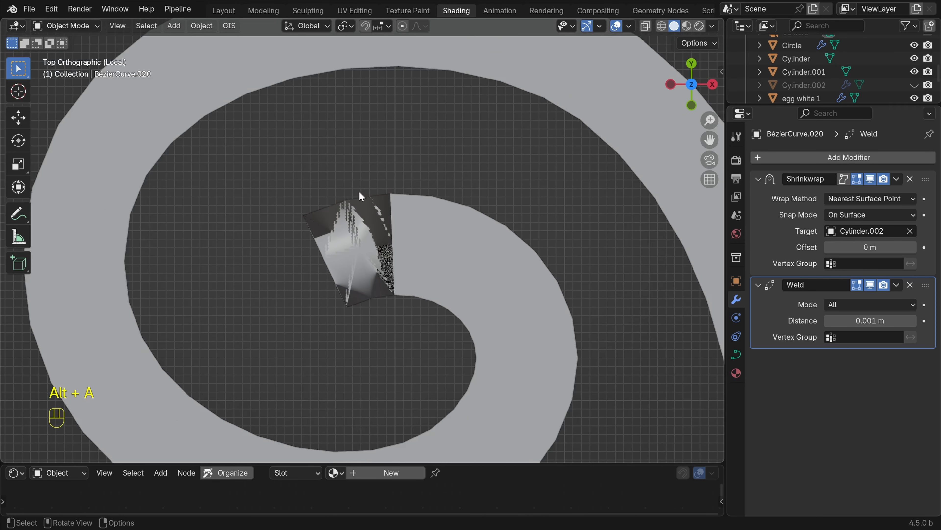
shift+middle_drag(384, 237, 396, 209)
key(shift+z)
key(shift+z)
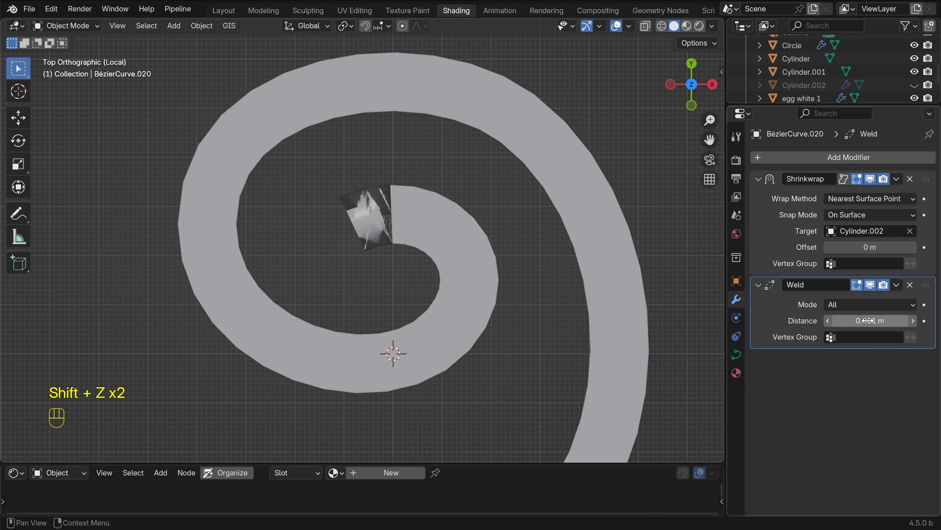
shift+drag(867, 320, 867, 321)
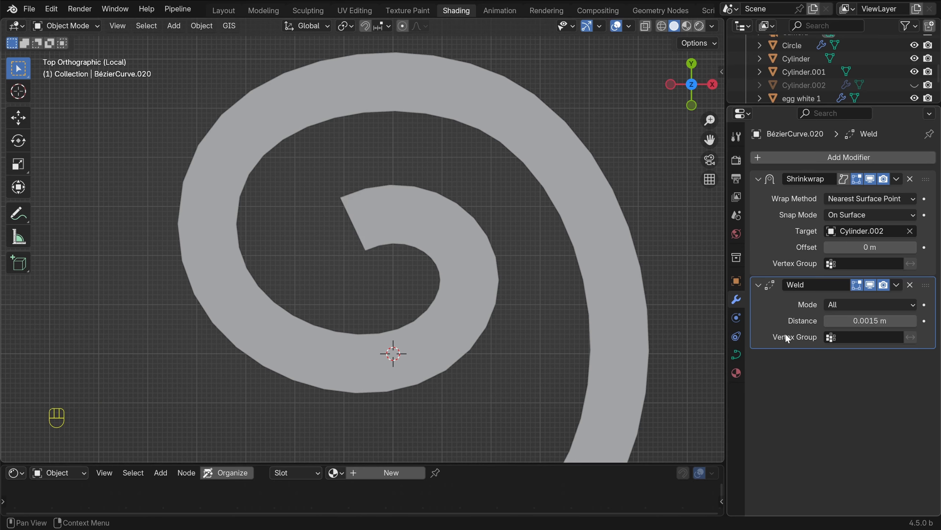
Check the flattened spiral together with the disc, hide the disc again, and examine the spiral from the top
scroll(492, 318, down, 5)
mouse_move(492, 318)
middle_down()
mouse_move(510, 311)
mouse_move(466, 182)
mouse_move(496, 259)
mouse_move(466, 199)
middle_up()
key(shift+z)
key(shift+z)
key(h)
key(KP_7)
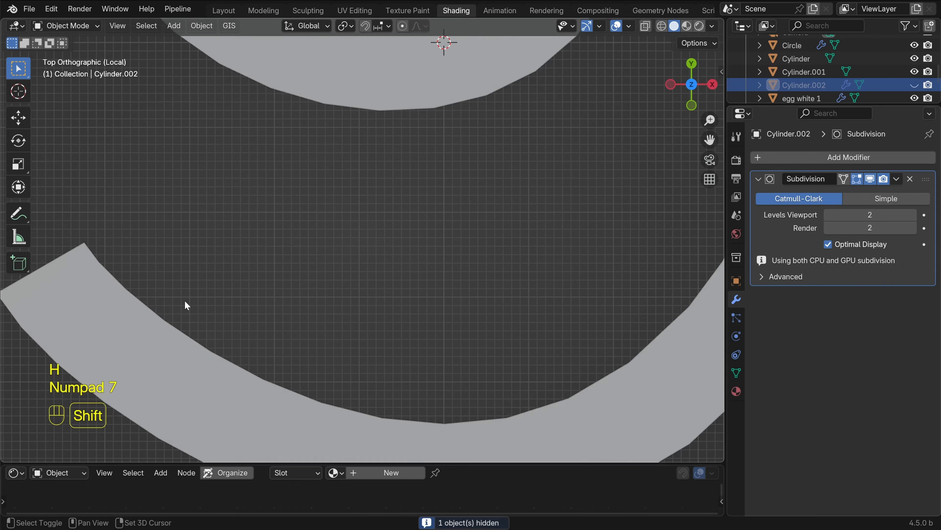
scroll(371, 152, down, 5)
scroll(408, 193, up, 7)
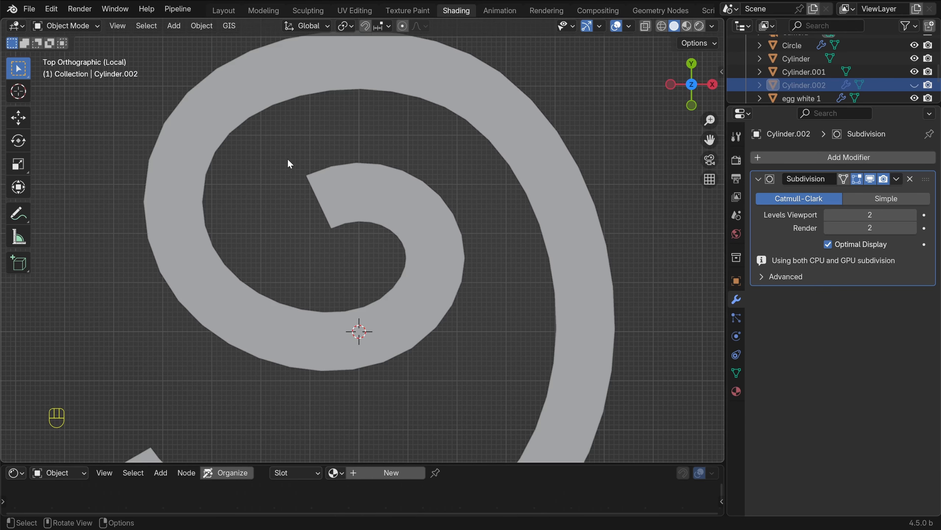
scroll(289, 163, down, 5)
shift+middle_drag(390, 187, 405, 201)
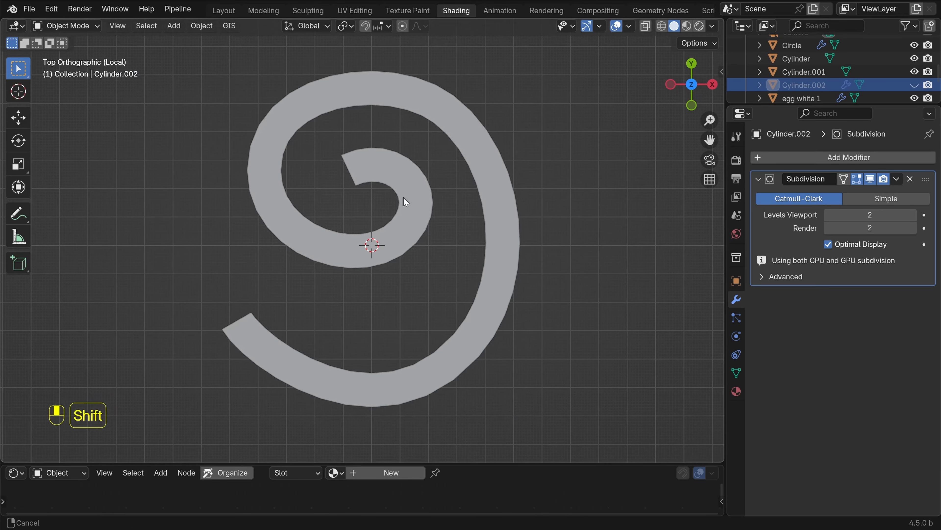
Add a Subdivision Surface modifier to the spiral curve with 2 viewport levels
click(467, 137)
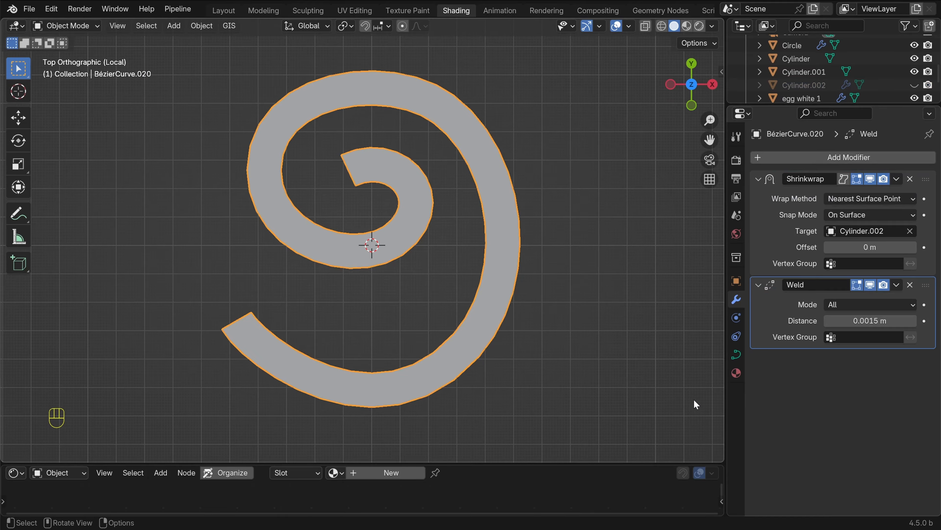
click(802, 157)
text(sub)
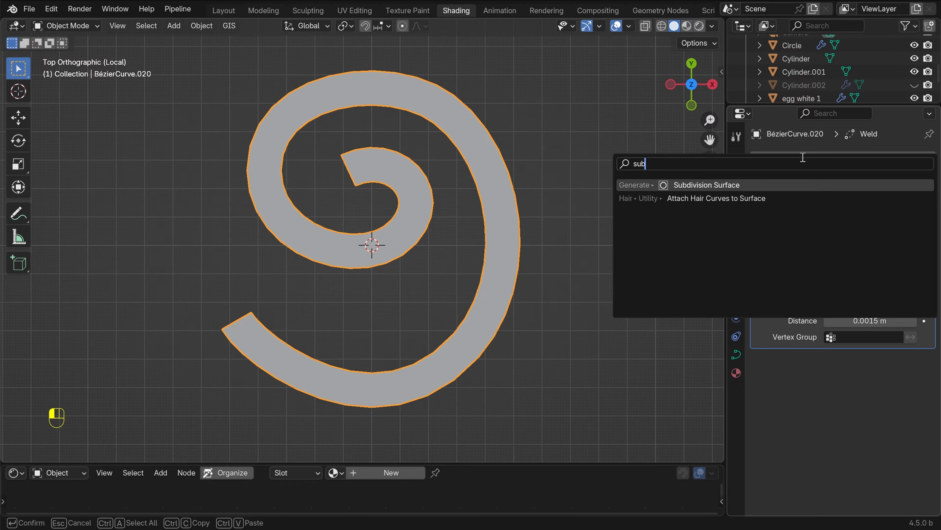
click(730, 184)
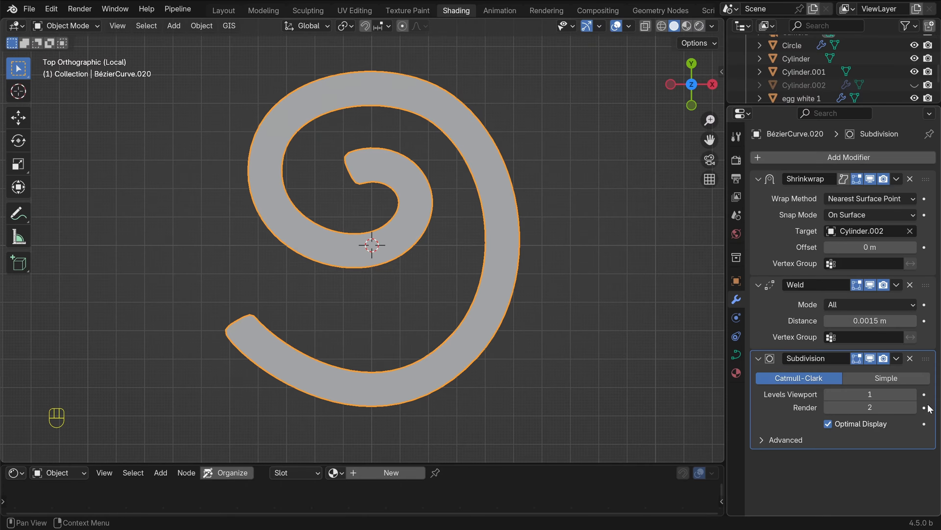
click(914, 395)
Examine the inner and outer ends of the subdivided spiral up close from the top
key(alt+a)
scroll(372, 160, up, 8)
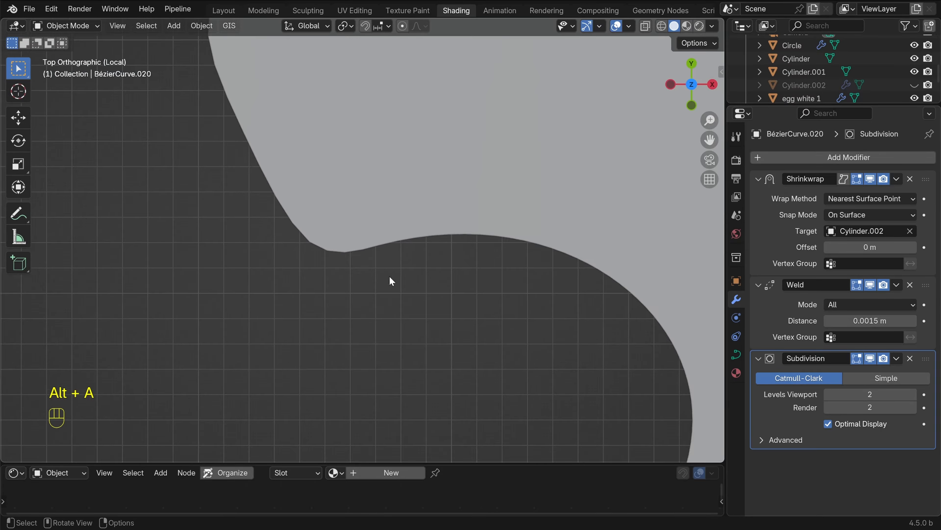
scroll(321, 304, down, 11)
shift+middle_drag(326, 331, 482, 125)
scroll(379, 235, up, 9)
shift+middle_drag(437, 155, 338, 267)
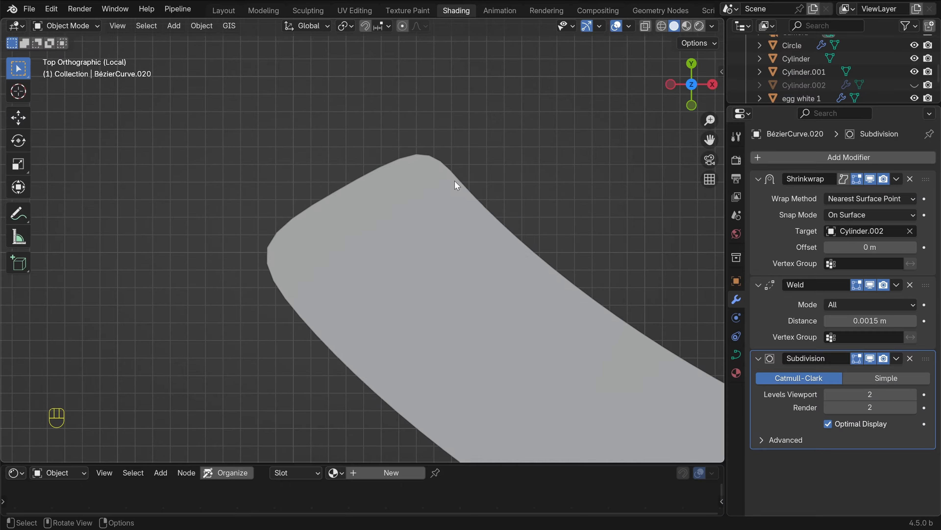
scroll(286, 278, down, 11)
shift+middle_drag(440, 185, 375, 259)
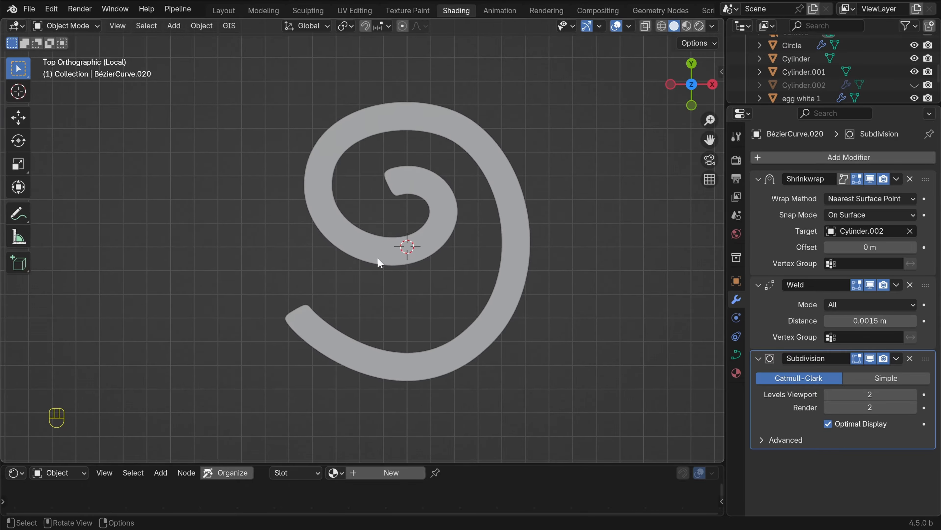
scroll(378, 259, up, 1)
Lower the spiral curve's preview resolution to 4 in its shape settings
click(305, 344)
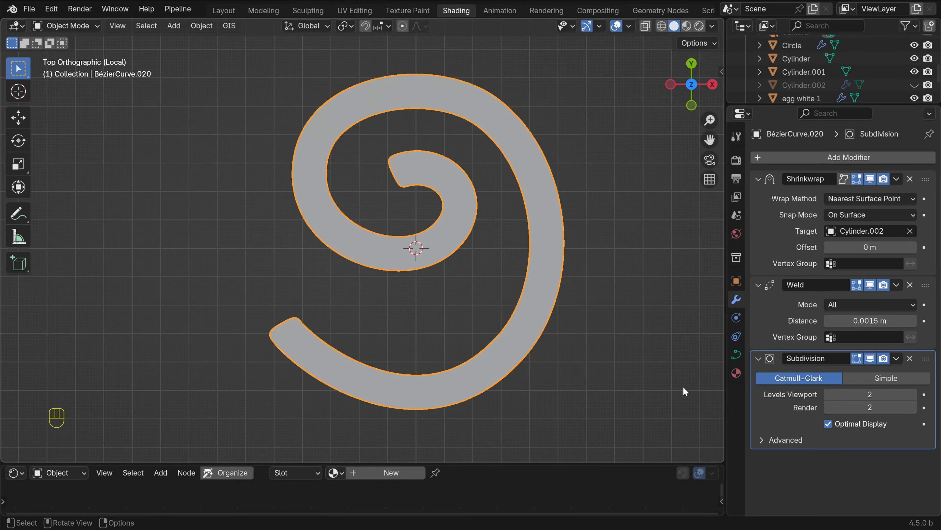
click(738, 354)
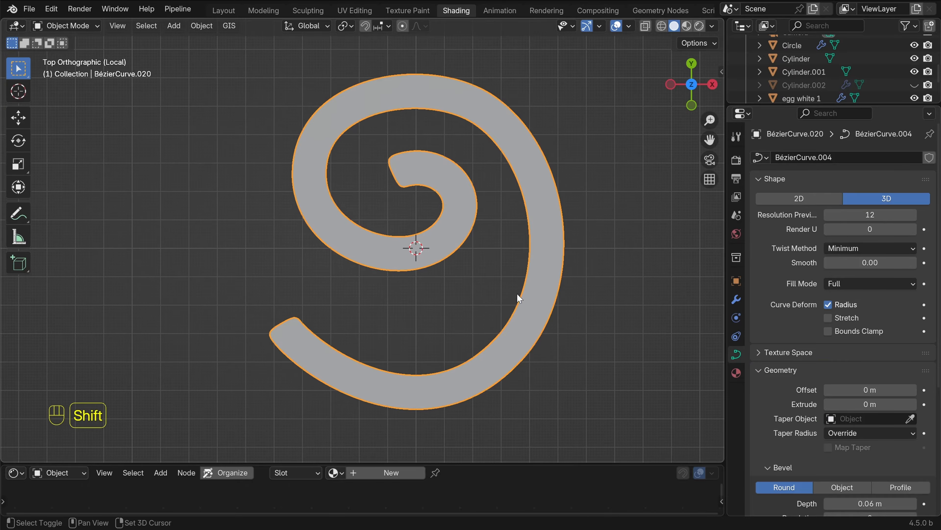
scroll(558, 264, up, 4)
shift+middle_drag(517, 293, 522, 265)
scroll(521, 264, up, 3)
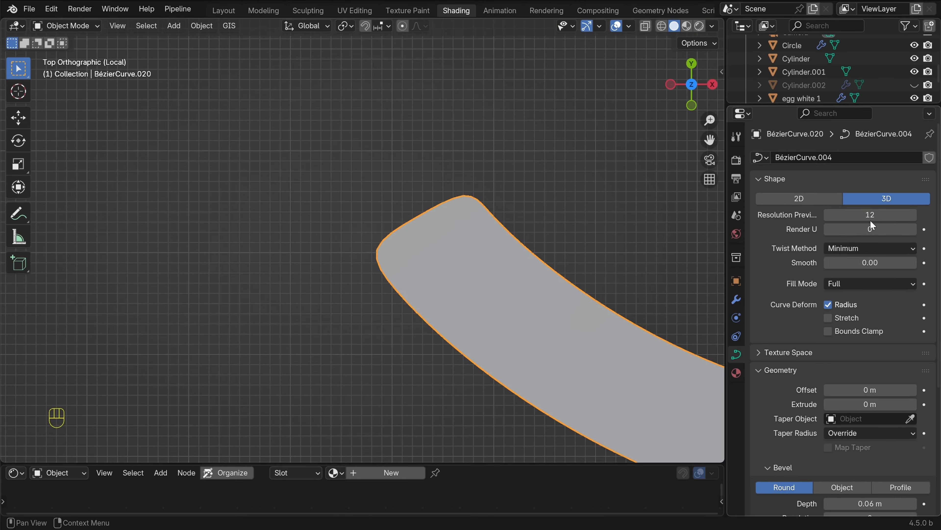
shift+drag(883, 215, 865, 214)
scroll(518, 251, down, 6)
scroll(448, 288, up, 7)
scroll(415, 246, down, 6)
scroll(407, 256, up, 1)
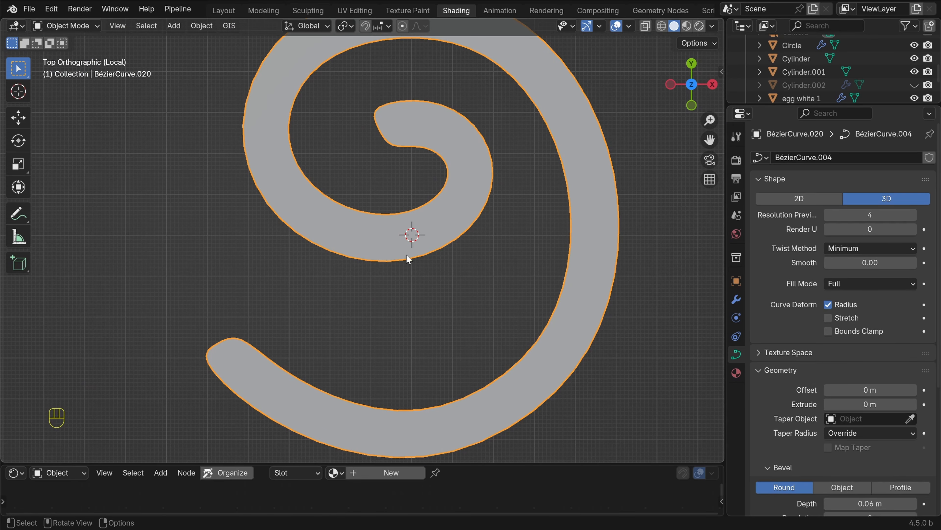
Deselect the spiral and check its outer end and overall shape at the preview resolution of 4
key(alt+a)
scroll(294, 326, up, 6)
shift+middle_drag(214, 368, 431, 177)
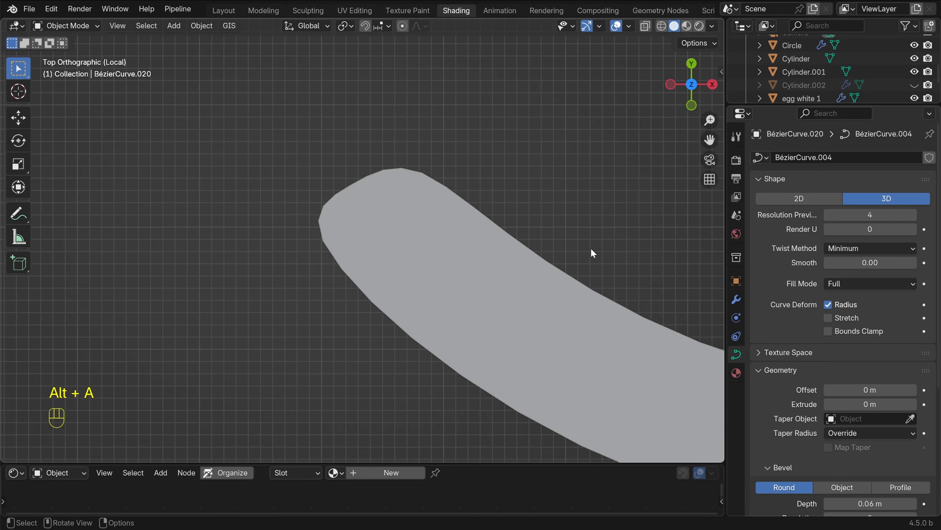
shift+drag(871, 217, 871, 217)
scroll(441, 179, down, 8)
shift+middle_drag(441, 179, 333, 258)
scroll(396, 257, down, 1)
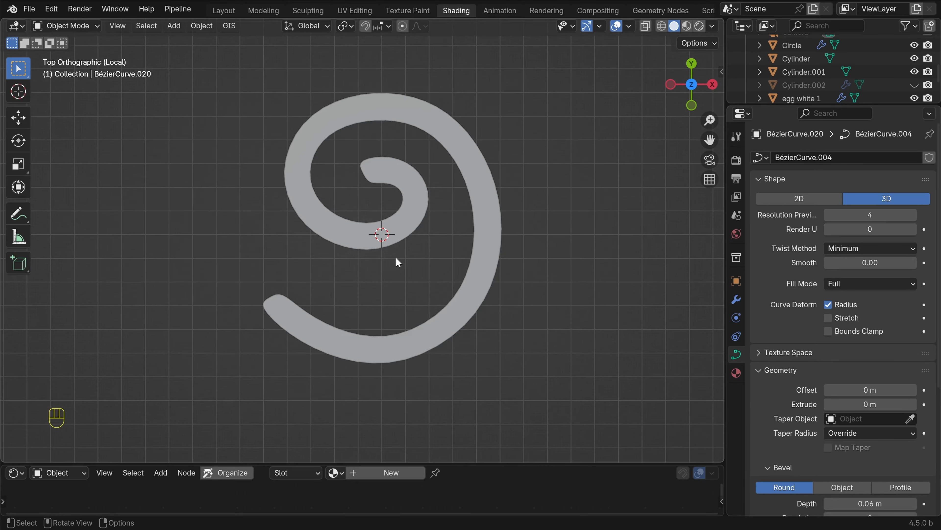
Show the spiral curve's modifiers and unhide the scalloped disc that the curve is shrinkwrapped to
scroll(399, 262, up, 2)
scroll(449, 233, down, 1)
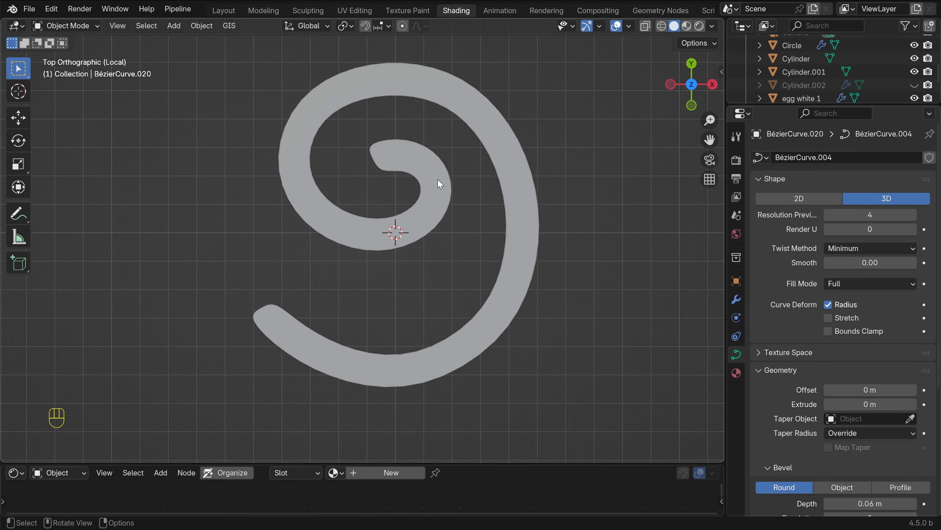
click(439, 182)
click(738, 301)
middle_drag(532, 310, 561, 235)
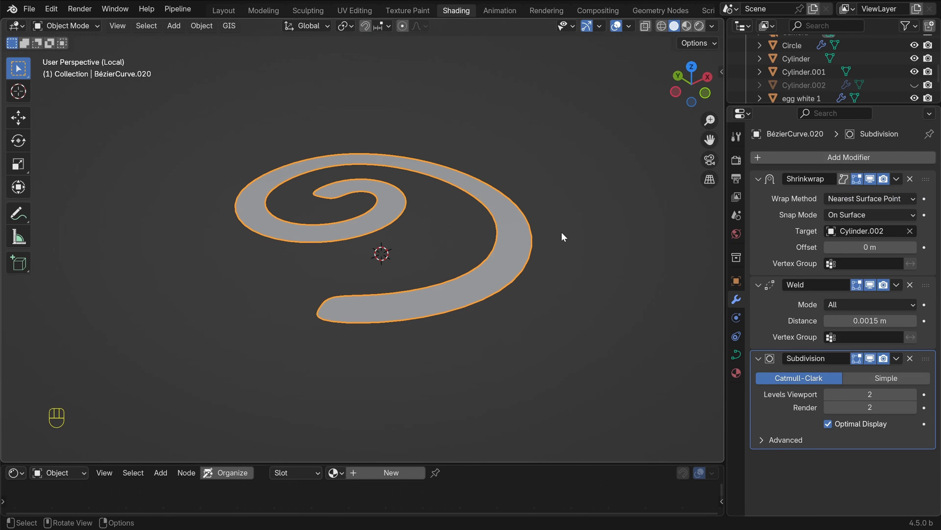
key(alt+h)
key(alt+a)
scroll(505, 228, down, 5)
mouse_move(505, 228)
middle_down()
mouse_move(477, 156)
mouse_move(519, 249)
middle_up()
scroll(513, 229, up, 3)
key(shift+z)
key(shift+z)
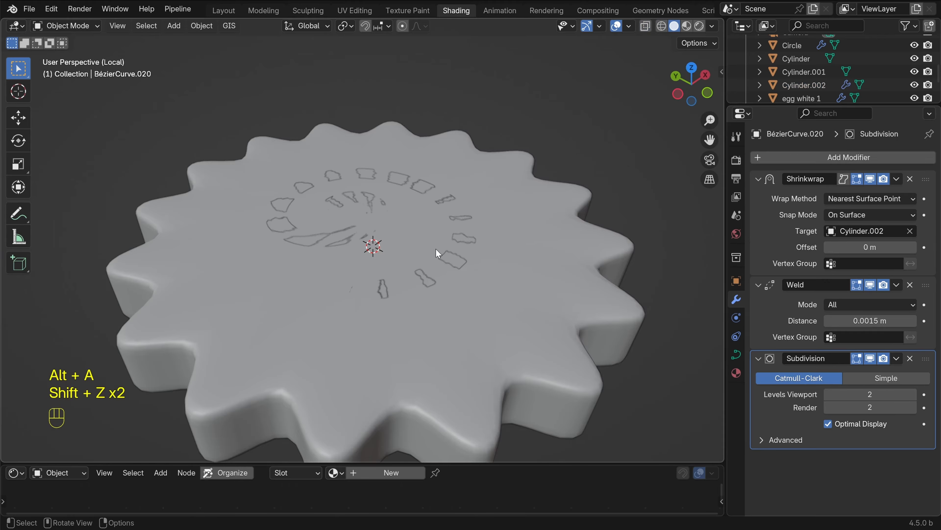
scroll(444, 247, up, 2)
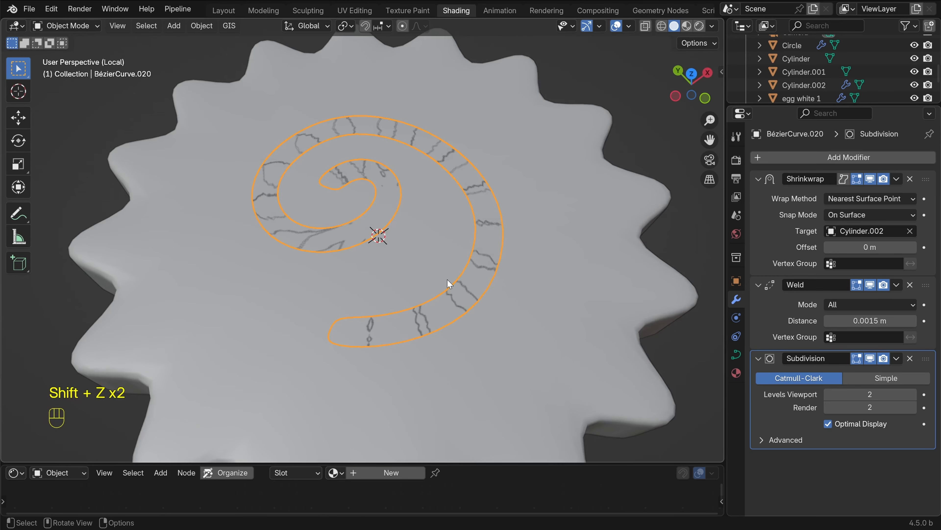
Add a Solidify modifier to the spiral curve
click(843, 157)
mouse_move(843, 157)
text(sold)
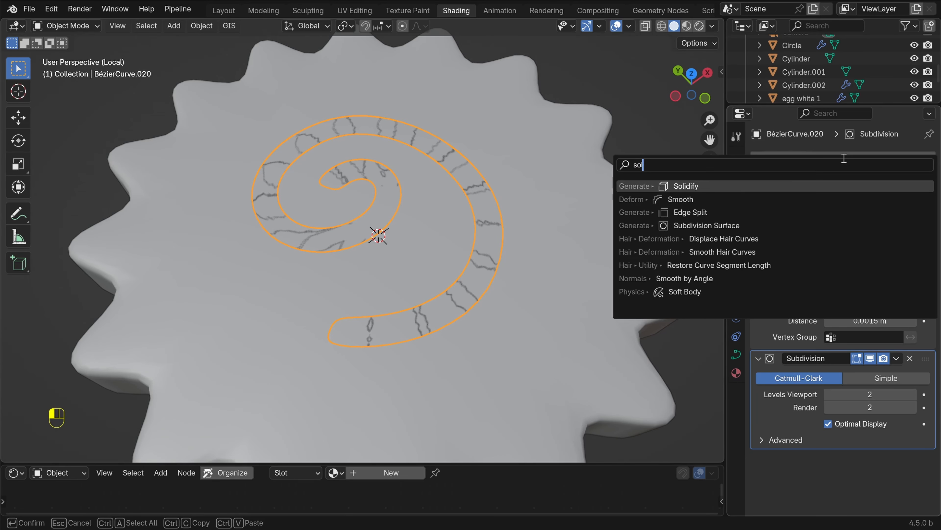
click(728, 188)
middle_drag(559, 332, 567, 266)
scroll(567, 266, up, 2)
scroll(836, 467, down, 1)
scroll(835, 465, down, 3)
Set the spiral's Solidify offset to 1
click(884, 449)
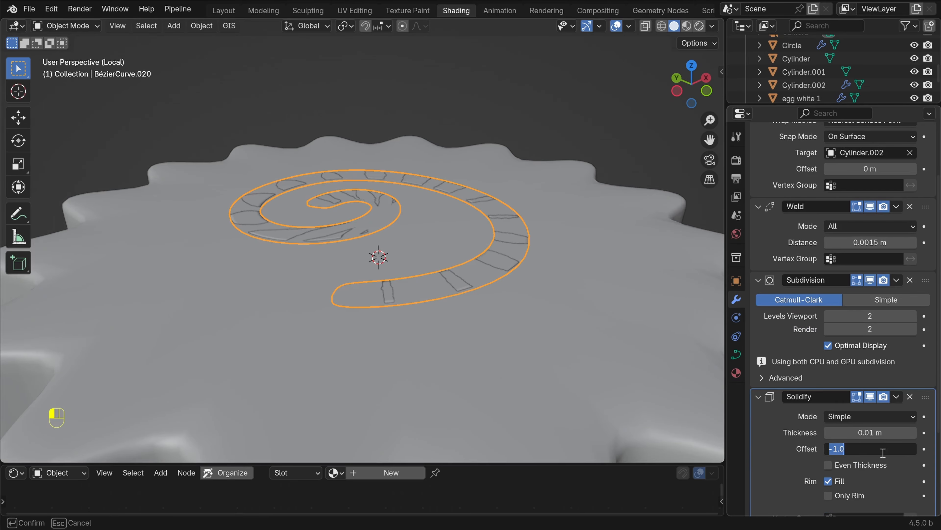
text(1)
key(Return)
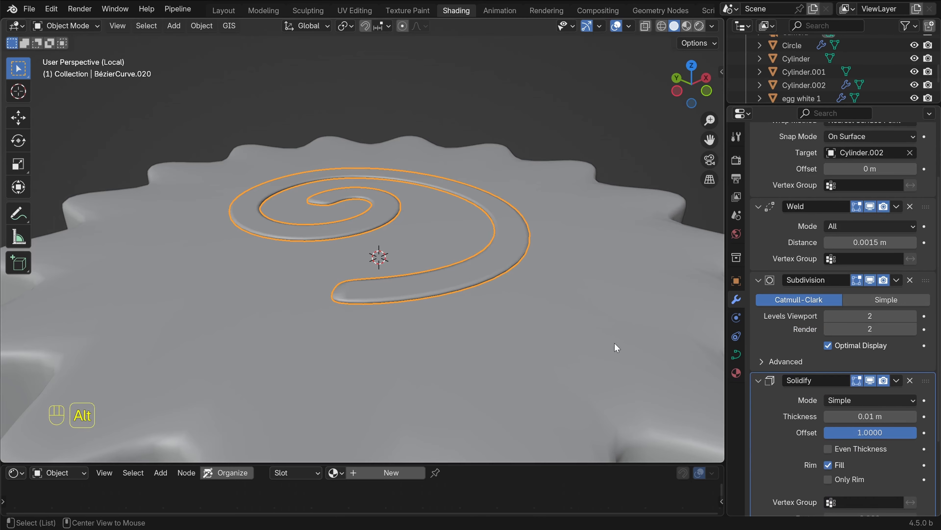
key(alt+a)
middle_drag(614, 344, 567, 289)
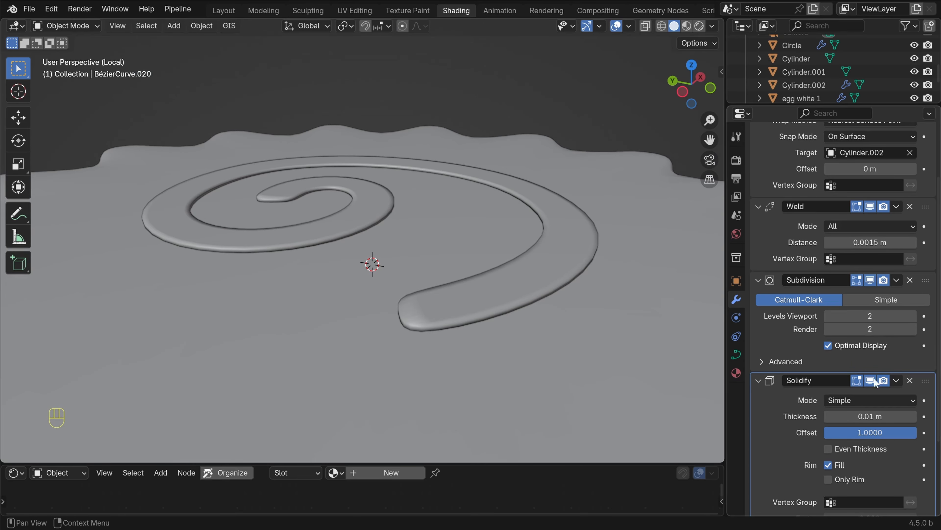
Set the spiral's Solidify thickness to 0.001 m and check the raised spiral on the disc in solid and wireframe display
click(866, 421)
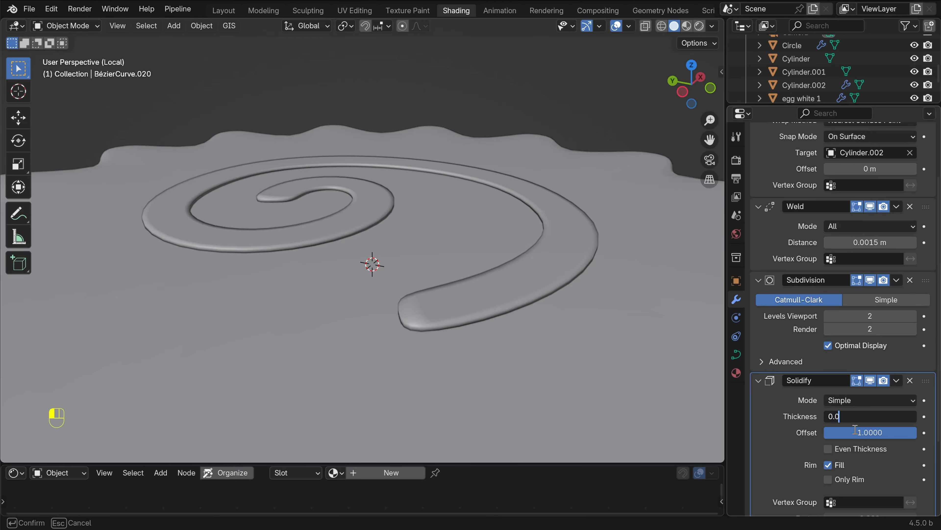
text(0.001)
key(Return)
middle_drag(614, 295, 528, 288)
scroll(459, 223, down, 6)
middle_drag(459, 223, 489, 210)
scroll(490, 210, up, 6)
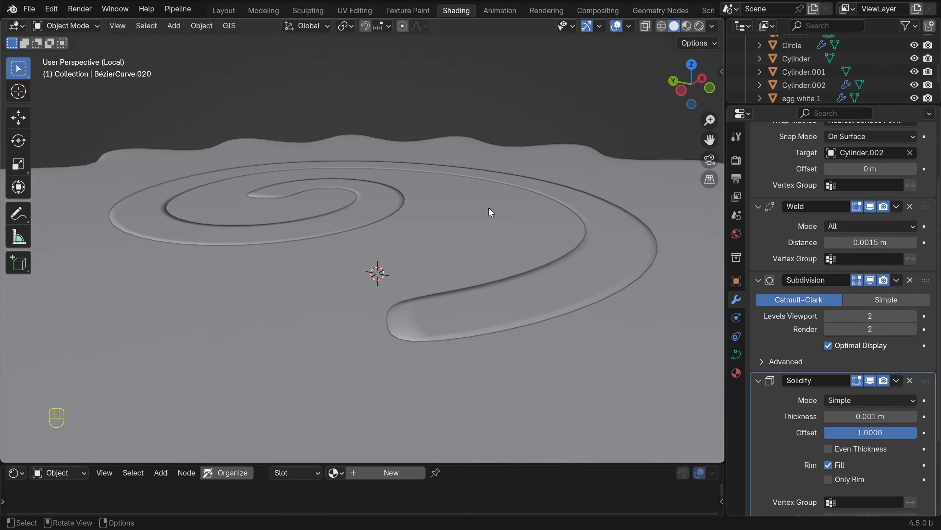
key(shift+z)
mouse_move(523, 289)
middle_down()
mouse_move(534, 264)
mouse_move(561, 278)
mouse_move(475, 317)
middle_up()
key(shift+z)
scroll(560, 280, down, 3)
key(KP_7)
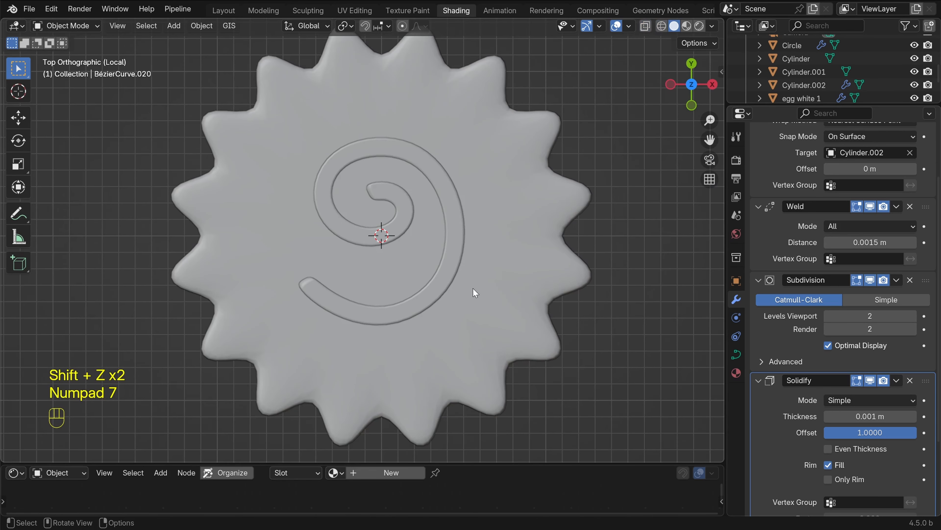
Try moving the scalloped disc on its own, without the spiral curve
scroll(440, 283, down, 2)
click(438, 278)
middle_drag(438, 278, 494, 294)
key(g)
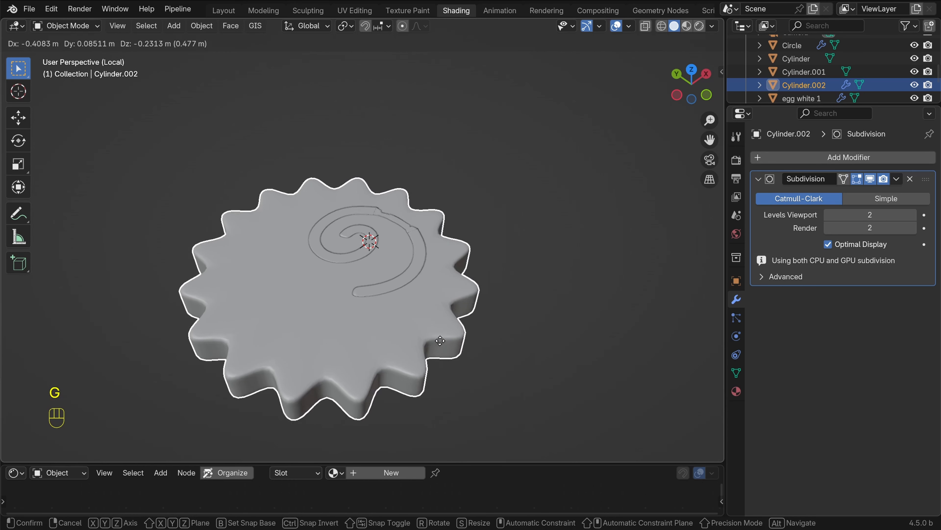
click(489, 308)
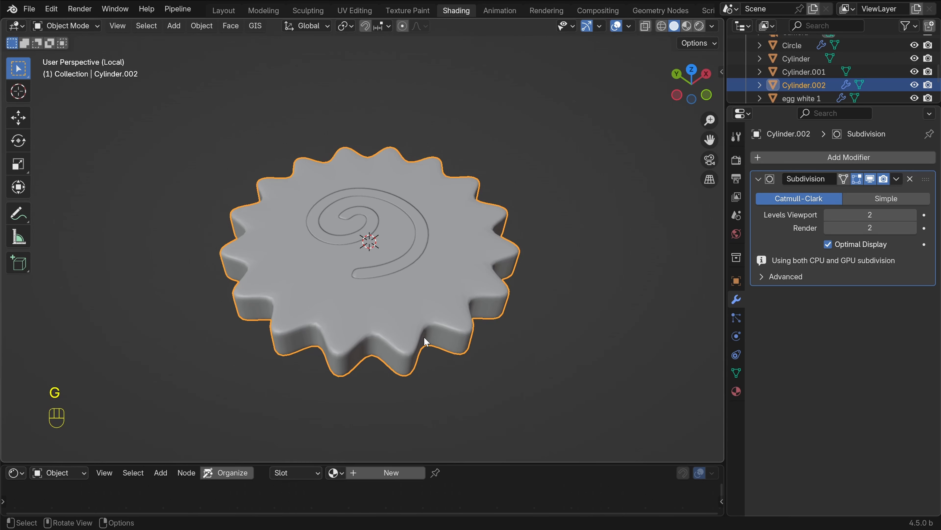
Parent the spiral curve to the scalloped disc with the Object option
click(417, 217)
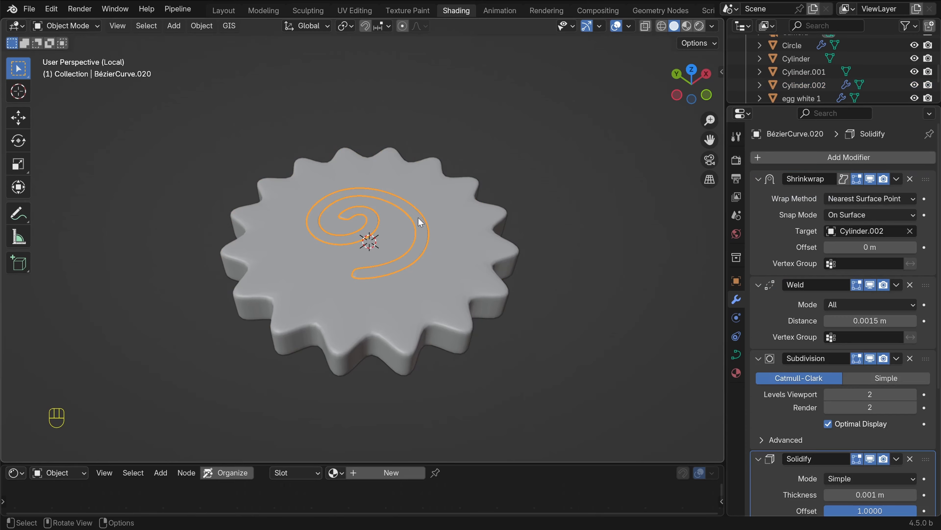
shift+click(457, 208)
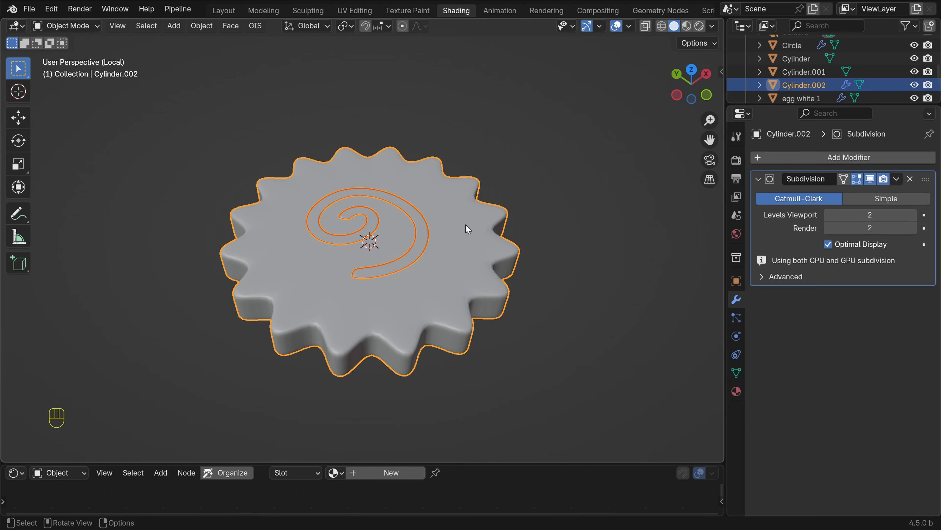
key(ctrl+p)
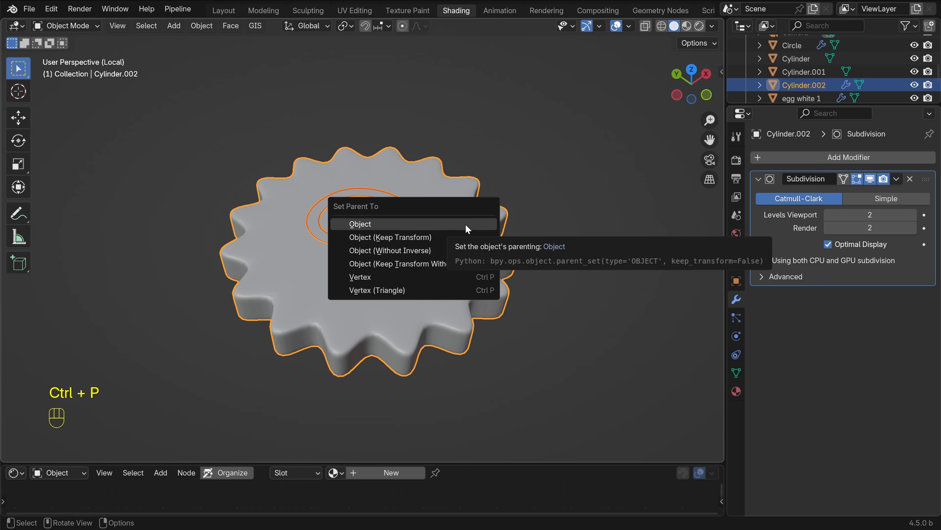
click(386, 224)
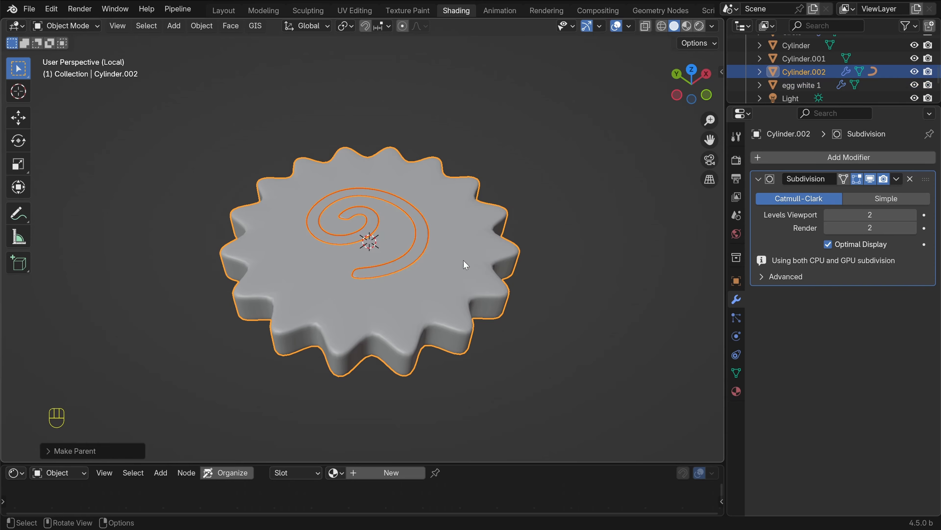
key(alt+a)
Test-move and test-rotate the disc to check that the spiral follows, cancelling each transform
click(476, 301)
key(g)
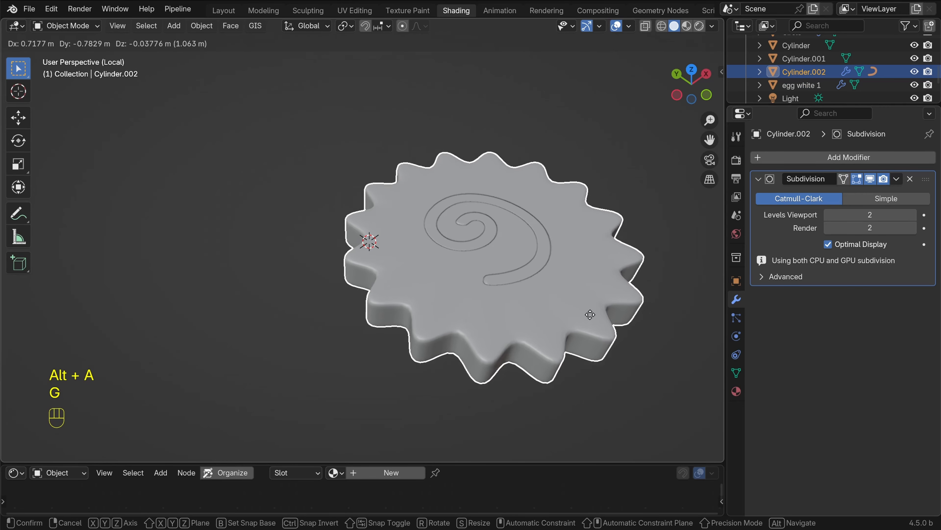
right_click(520, 210)
key(r)
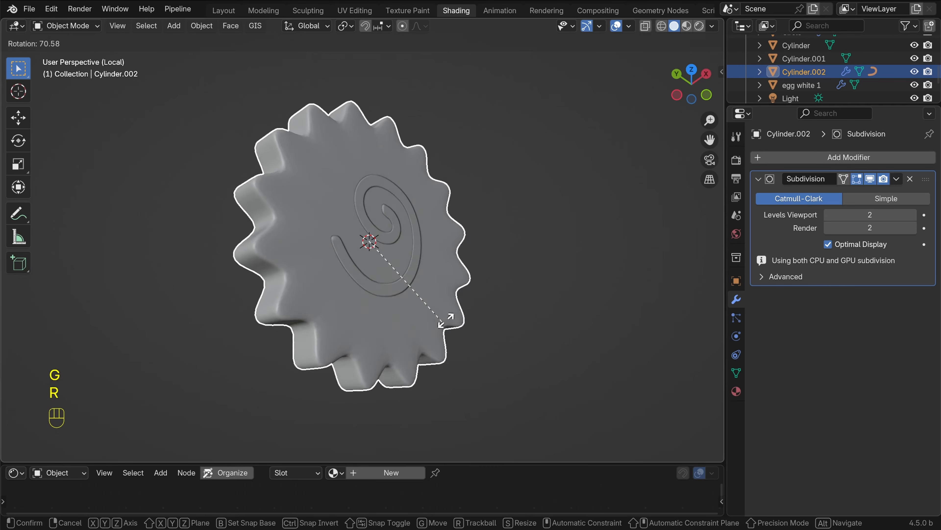
right_click(431, 273)
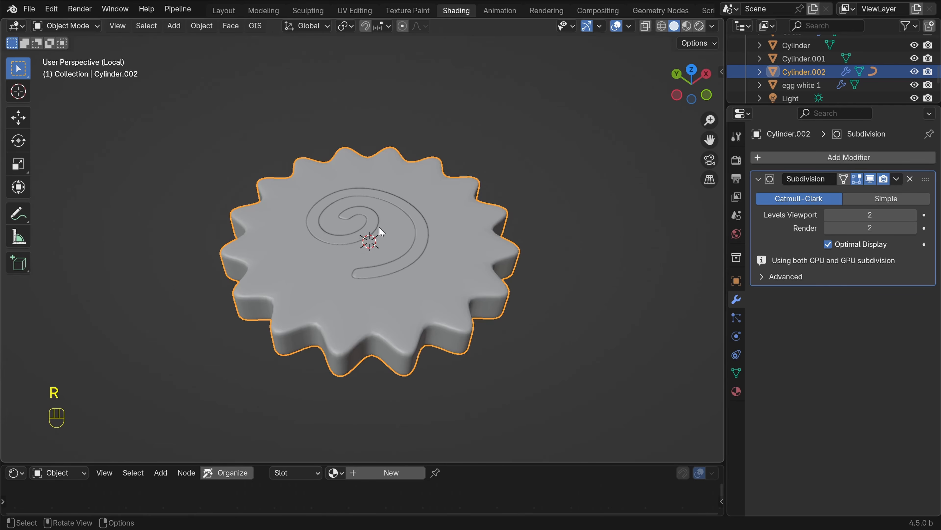
click(362, 220)
click(483, 214)
key(g)
right_click(446, 274)
key(alt+a)
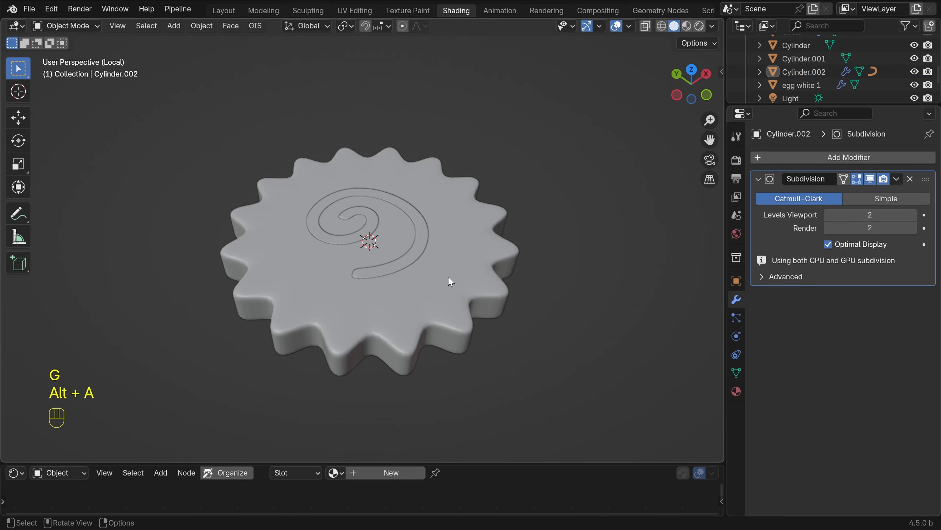
Leave local view and rotate the scalloped disc 90° about the global X axis
scroll(443, 269, down, 2)
key(KP_7)
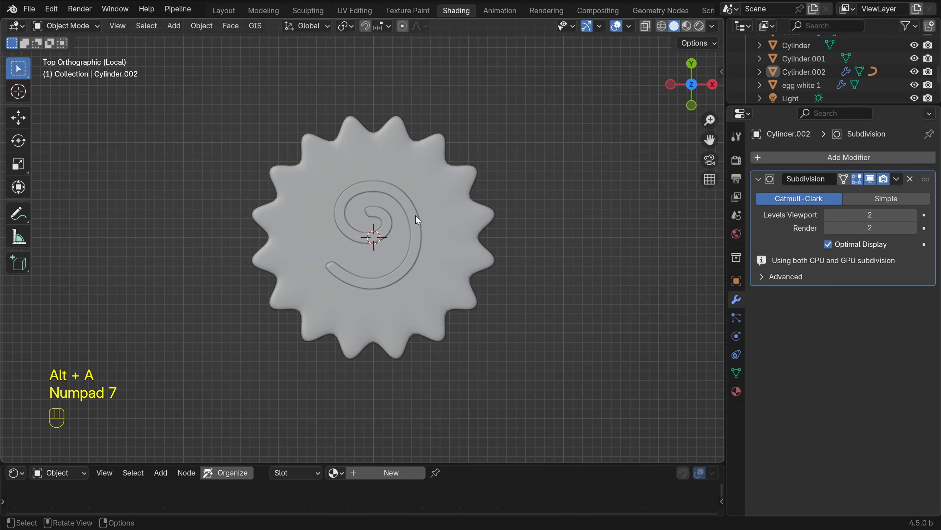
key(KP_Divide)
middle_drag(427, 196, 356, 203)
key(alt+a)
click(369, 197)
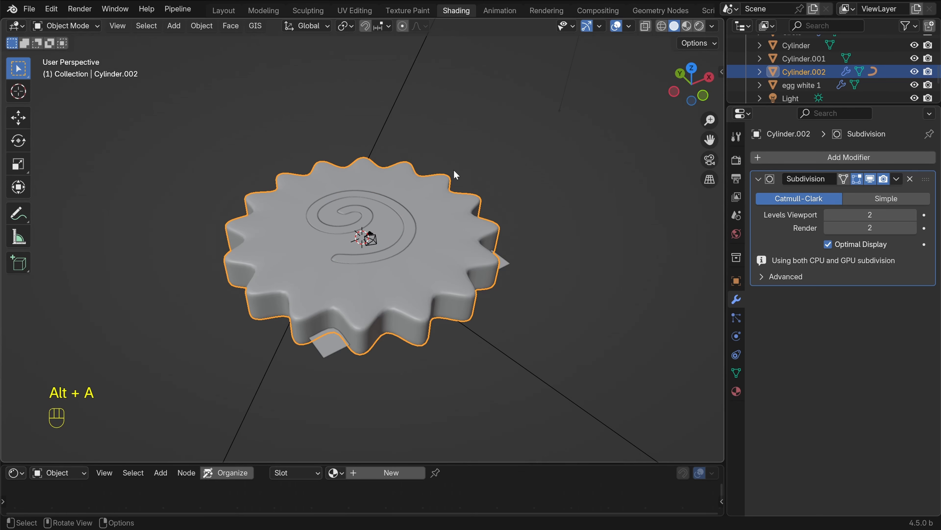
text(rx90)
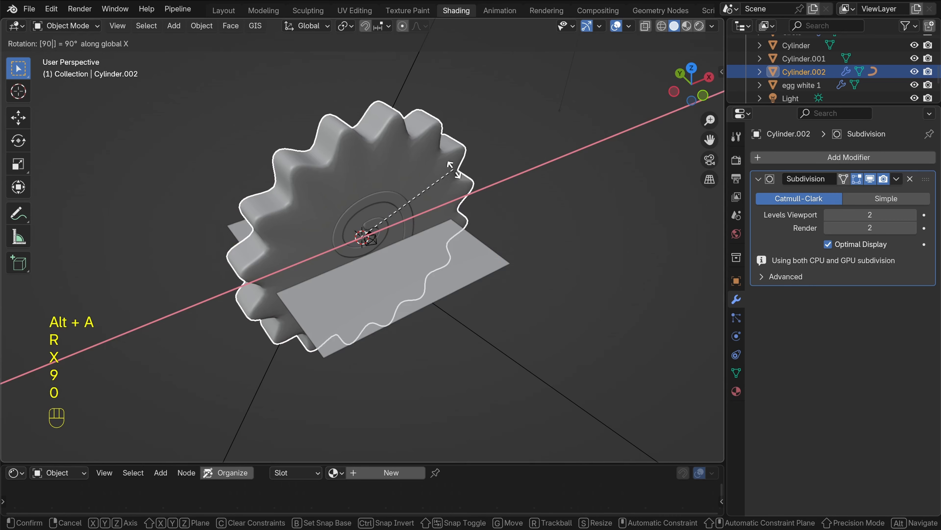
key(Return)
Scale the upright disc down until it fits within the ramen bowl
key(s)
click(380, 231)
scroll(382, 230, up, 8)
key(s)
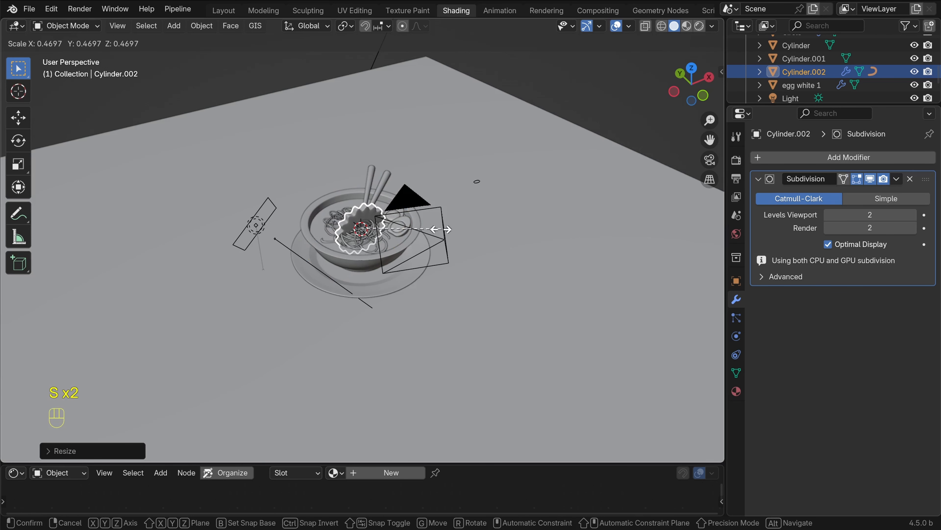
click(441, 229)
From the top view, shrink the disc further and move it behind the noodles near the bowl's back wall
key(KP_7)
scroll(421, 243, up, 7)
shift+middle_drag(426, 230, 448, 332)
key(s)
click(432, 326)
key(g)
click(431, 182)
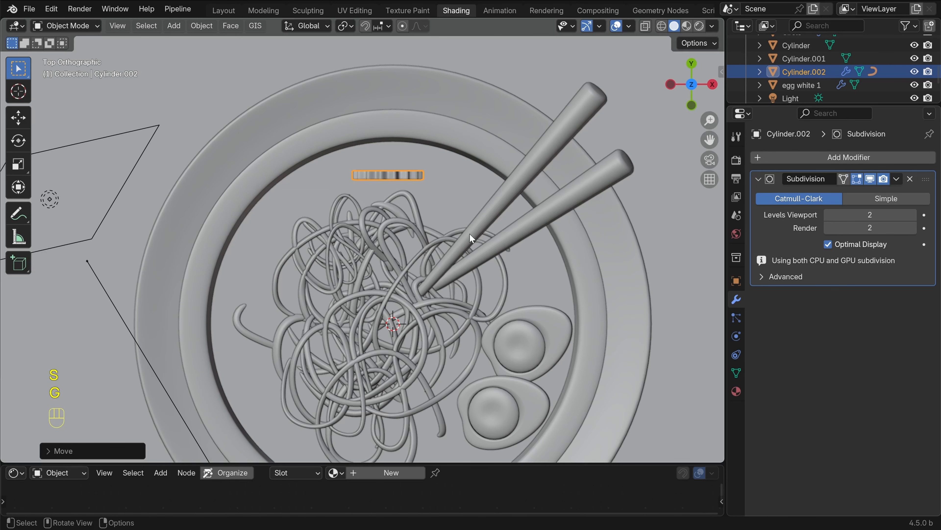
Fine-tune the scale of the disc behind the noodles
middle_drag(470, 233, 481, 208)
key(s)
click(482, 229)
key(s)
click(475, 230)
From the right view, tilt the disc and reposition it between the noodles and the bowl's back wall
key(KP_3)
key(shift+z)
scroll(453, 235, up, 6)
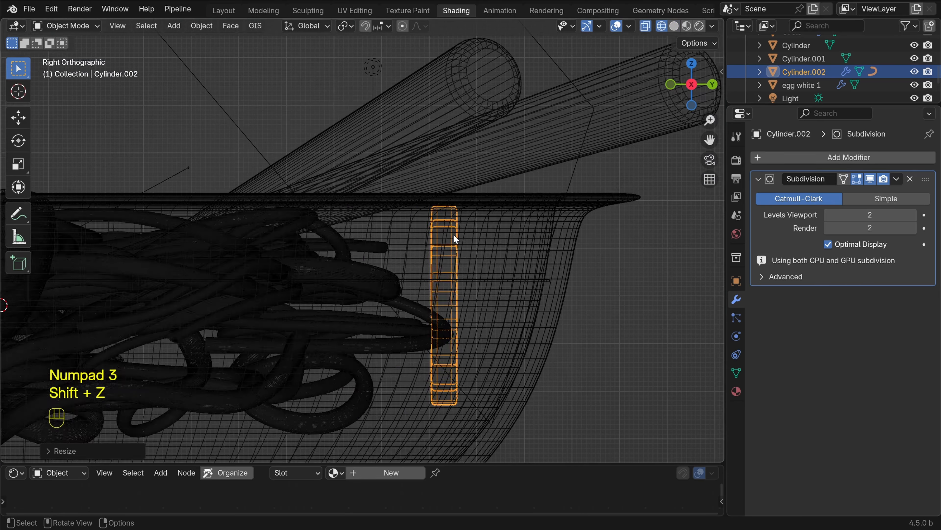
key(r)
click(459, 298)
key(g)
click(481, 262)
key(shift+z)
middle_drag(378, 218, 443, 251)
key(alt+a)
key(KP_0)
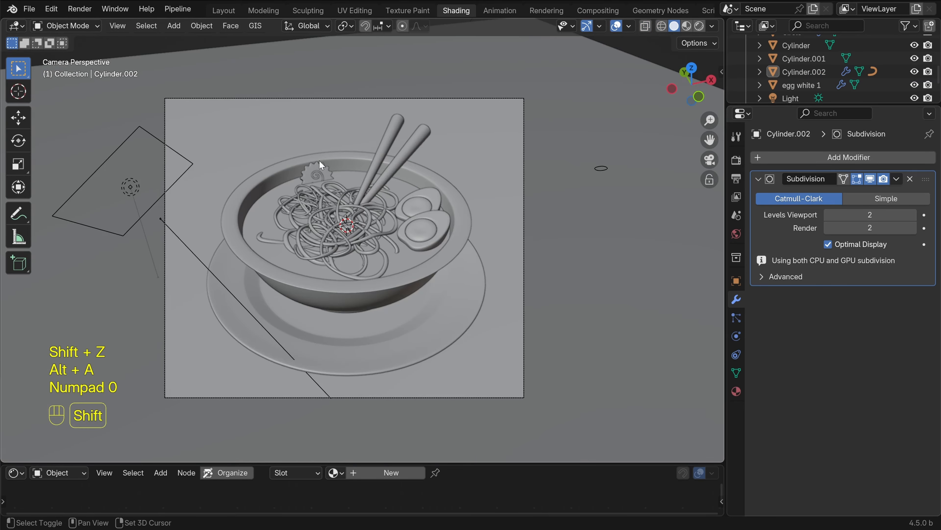
Adjust the disc's horizontal position behind the noodles, keeping its height locked
scroll(375, 238, up, 12)
click(430, 237)
scroll(429, 237, down, 6)
key(g)
key(shift+z)
click(452, 234)
key(alt+a)
middle_drag(326, 208, 378, 200)
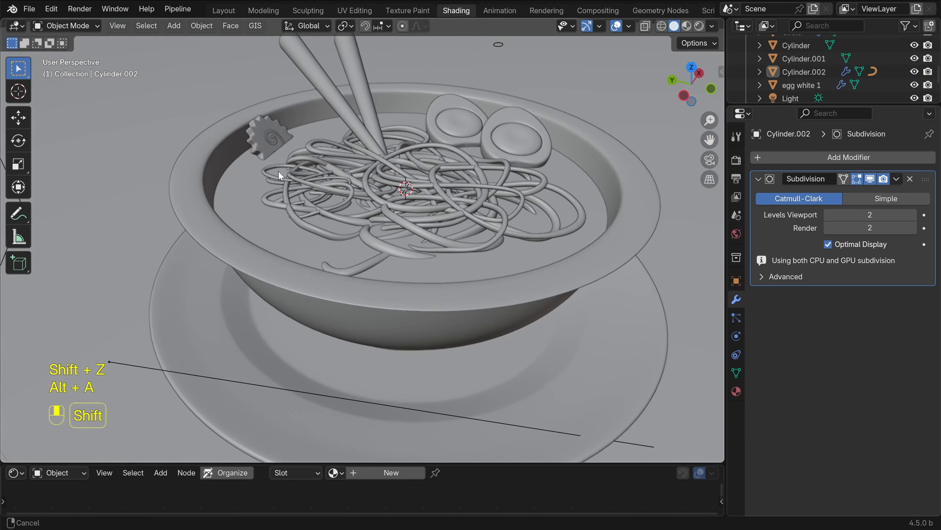
Adjust the disc's height along Z and shift it horizontally so it sits at the back of the noodles
shift+middle_drag(278, 171, 319, 222)
click(326, 237)
key(g)
key(z)
click(367, 235)
key(g)
key(shift+z)
click(364, 287)
key(alt+a)
From the camera view, scale the scalloped disc down slightly
key(KP_0)
click(342, 259)
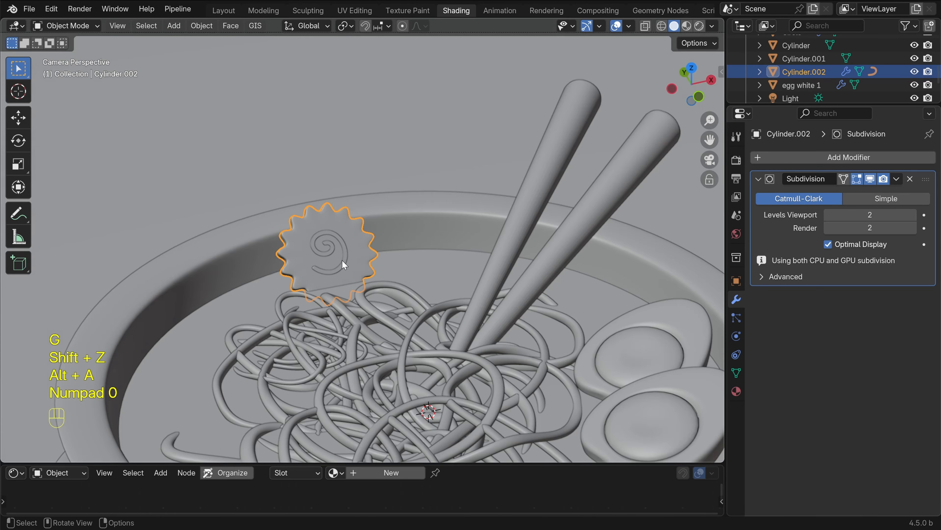
scroll(342, 260, up, 3)
key(s)
click(400, 223)
key(alt+a)
scroll(421, 241, down, 6)
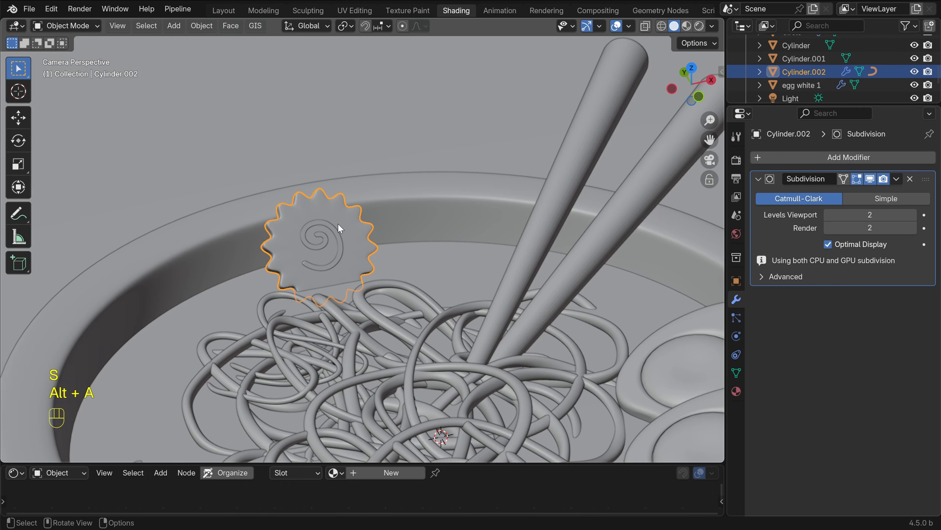
key(alt+a)
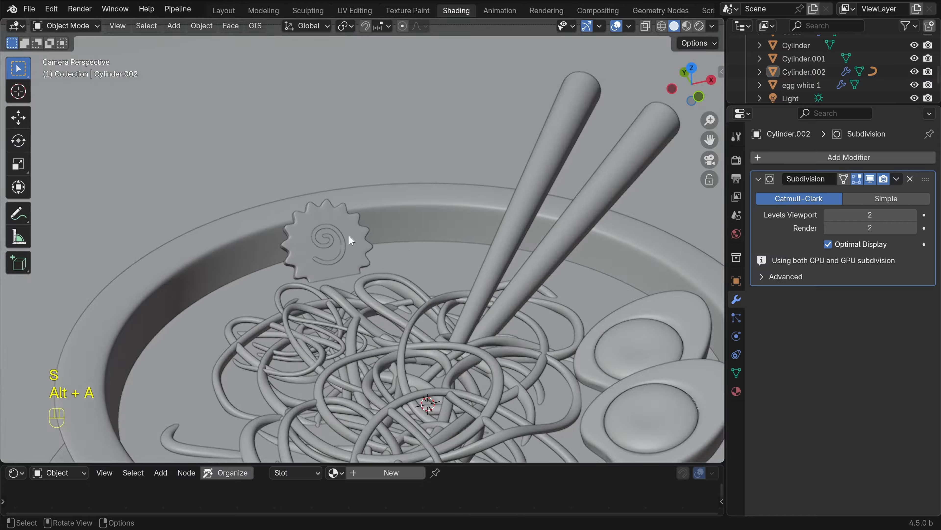
Slide the disc horizontally towards the chopsticks, keeping its height locked
key(g)
key(shift+z)
click(426, 245)
key(alt+a)
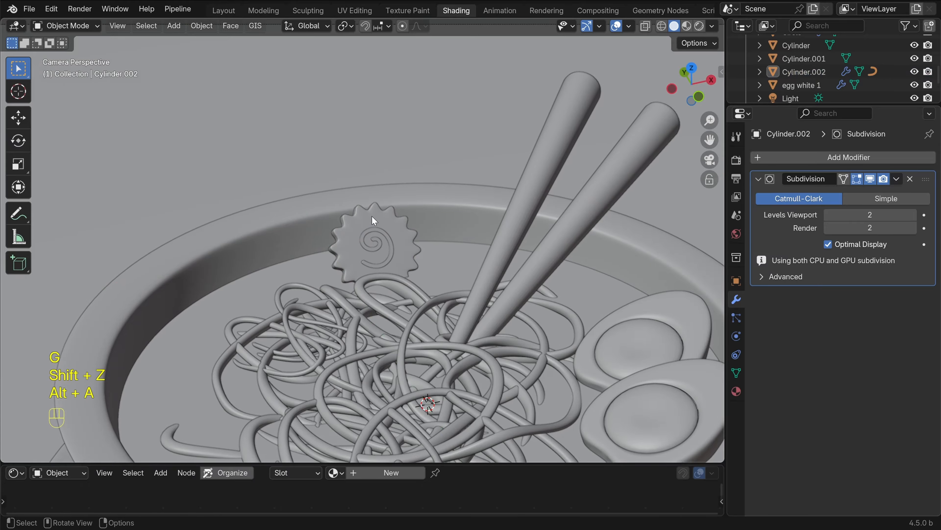
Rotate the scalloped disc about the Z axis to adjust the direction it faces
click(372, 219)
key(r)
key(z)
click(427, 229)
key(alt+a)
Create a linked duplicate of the scalloped disc and its spiral, moved horizontally away from the chopsticks with its height locked
scroll(456, 259, down, 2)
middle_drag(456, 259, 556, 273)
click(420, 196)
middle_drag(420, 196, 404, 233)
shift+click(413, 225)
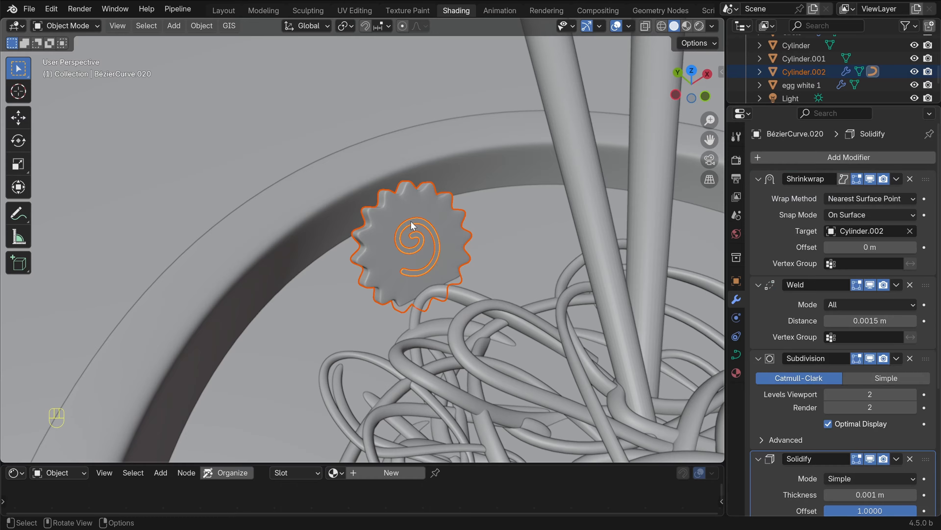
key(alt+d)
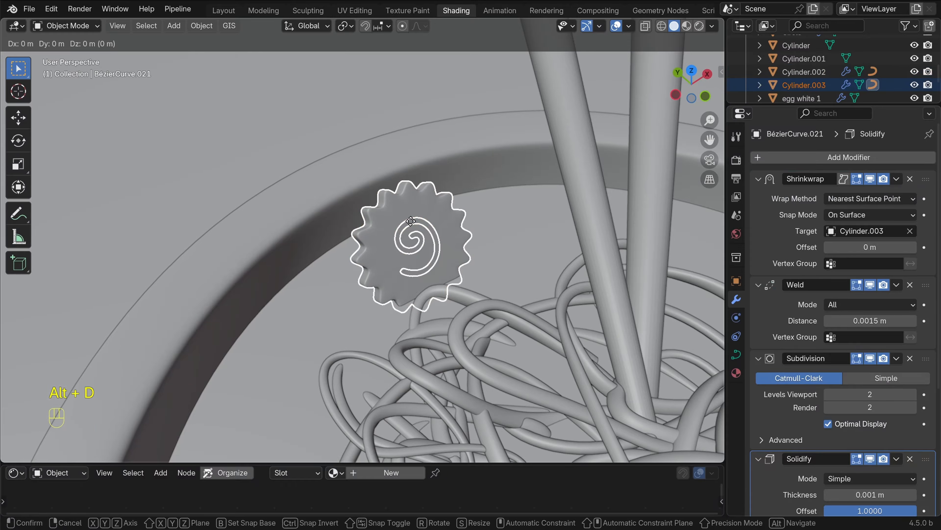
right_click(391, 211)
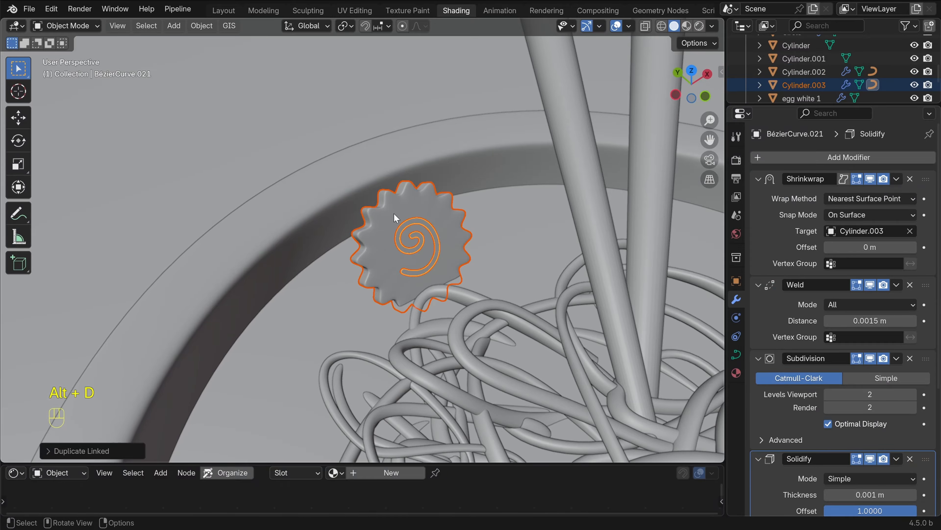
key(g)
key(shift+z)
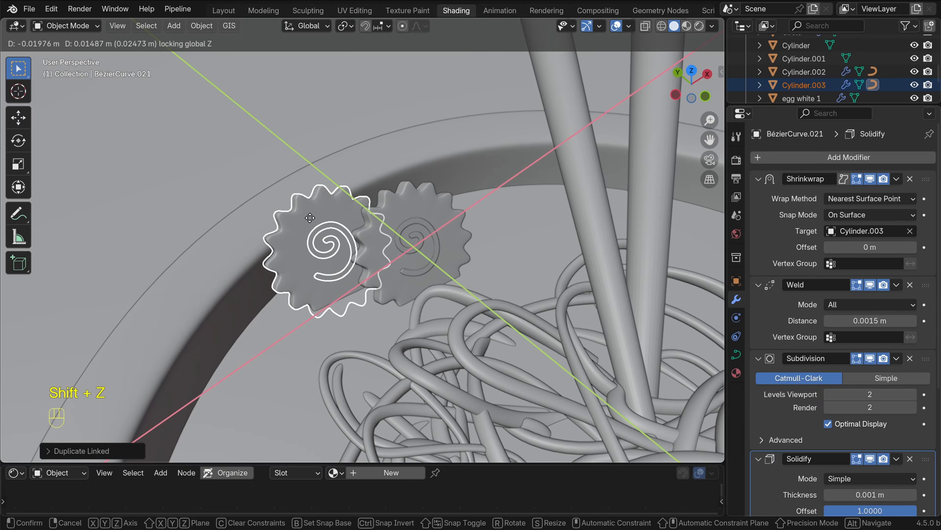
click(300, 214)
key(alt+a)
Create a second linked duplicate of the original disc and spiral, moved horizontally behind it on the chopsticks side
shift+click(405, 221)
shift+click(418, 199)
key(alt+d)
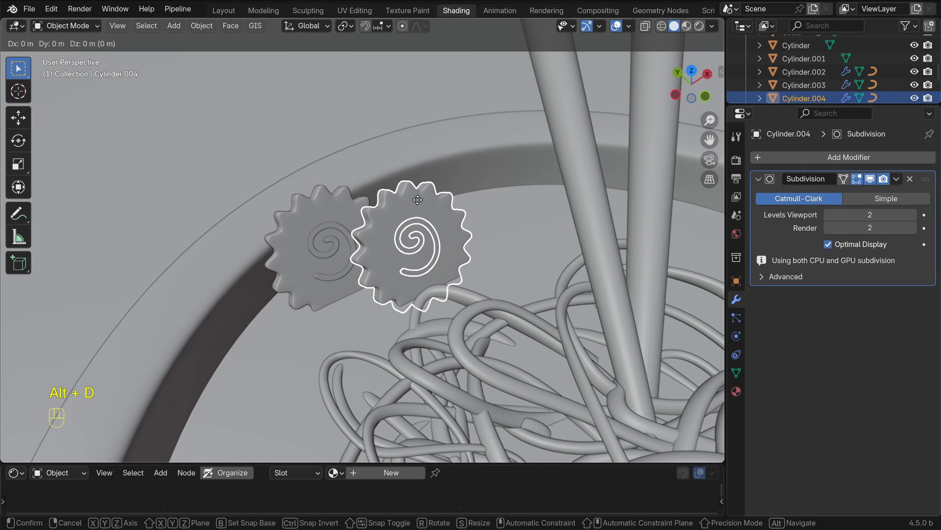
right_click(457, 208)
key(g)
key(shift+z)
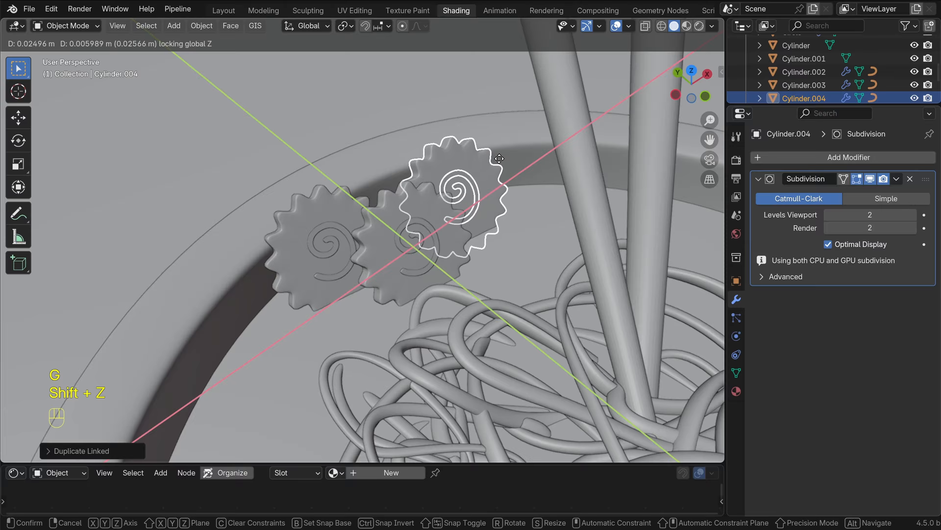
click(500, 160)
key(alt+a)
Add a Simple Deform modifier to the middle scalloped disc
middle_drag(501, 167, 498, 218)
key(alt+a)
click(394, 232)
key(KP_0)
click(844, 153)
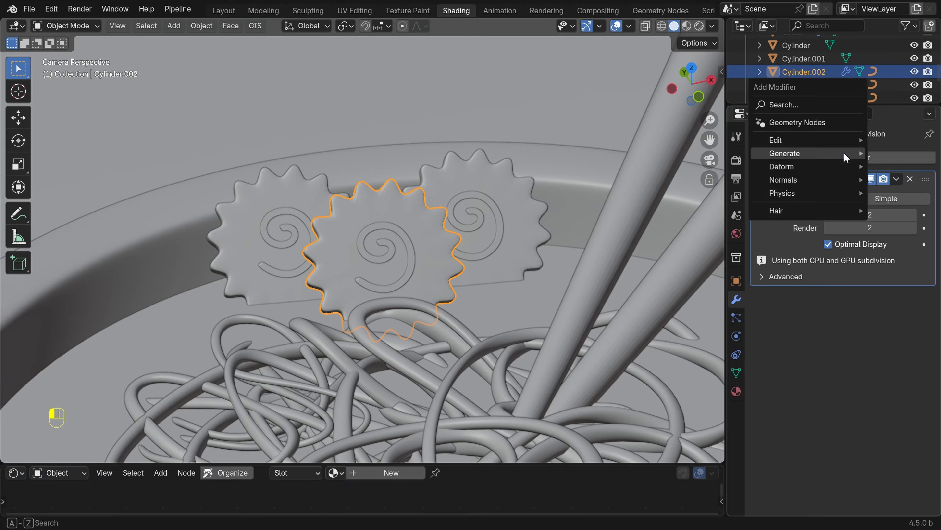
text(simpl)
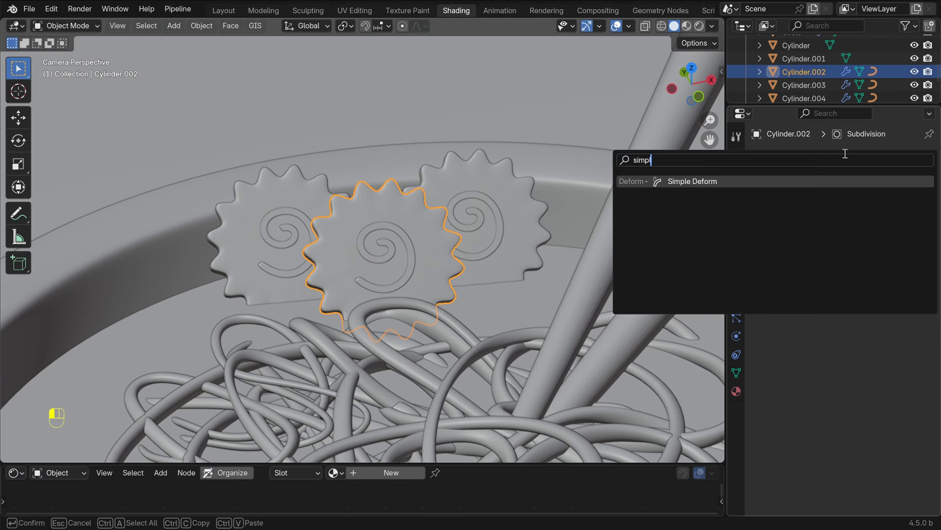
click(699, 180)
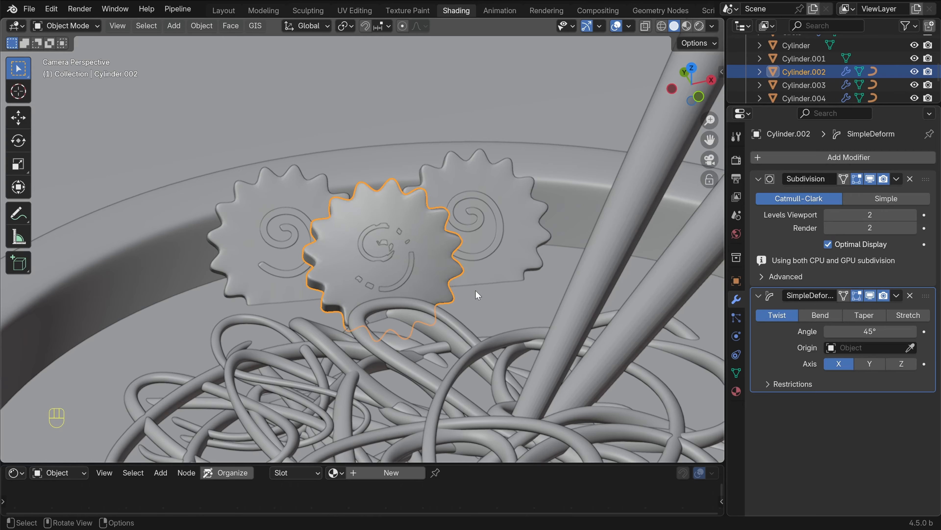
key(alt+a)
Set the middle disc's Simple Deform twist angle to 16.3°, keeping the X axis
mouse_move(381, 224)
middle_down()
mouse_move(433, 236)
mouse_move(388, 218)
middle_up()
scroll(392, 221, up, 5)
middle_drag(429, 246, 461, 233)
shift+middle_drag(461, 234, 483, 219)
scroll(501, 199, up, 3)
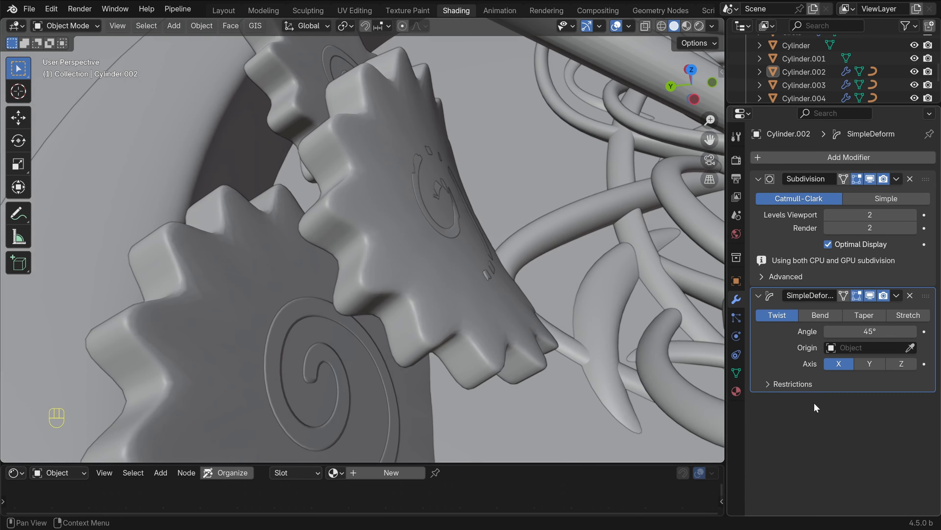
shift+drag(870, 331, 845, 314)
middle_drag(649, 369, 355, 247)
mouse_move(870, 315)
mouse_down()
mouse_move(885, 315)
mouse_move(869, 315)
mouse_up()
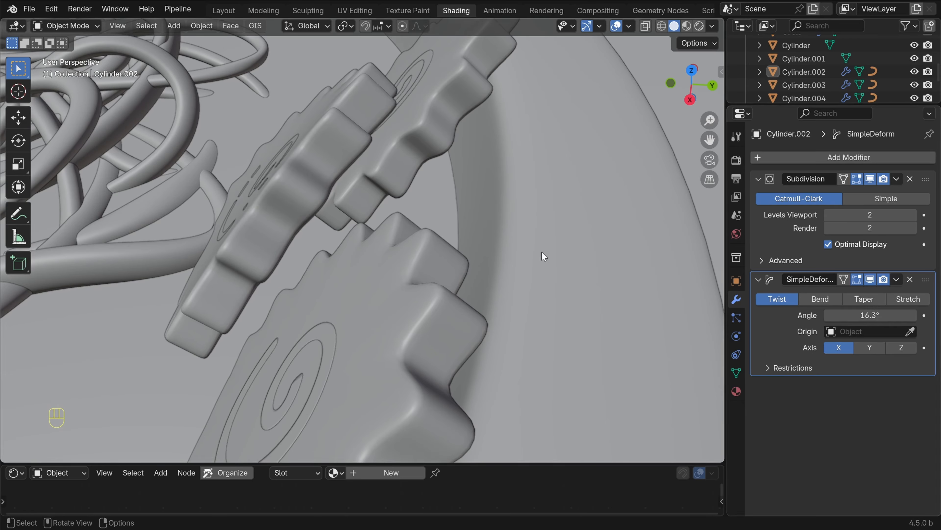
Add a Simple Deform modifier to the disc nearest the chopsticks and set its twist axis to Y
middle_drag(542, 256, 601, 217)
click(466, 152)
click(809, 157)
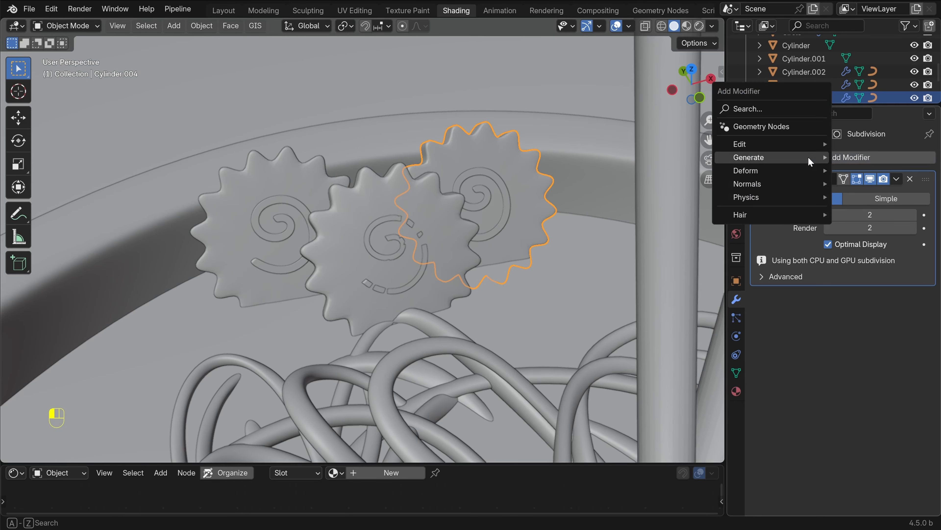
text(simpl)
click(729, 185)
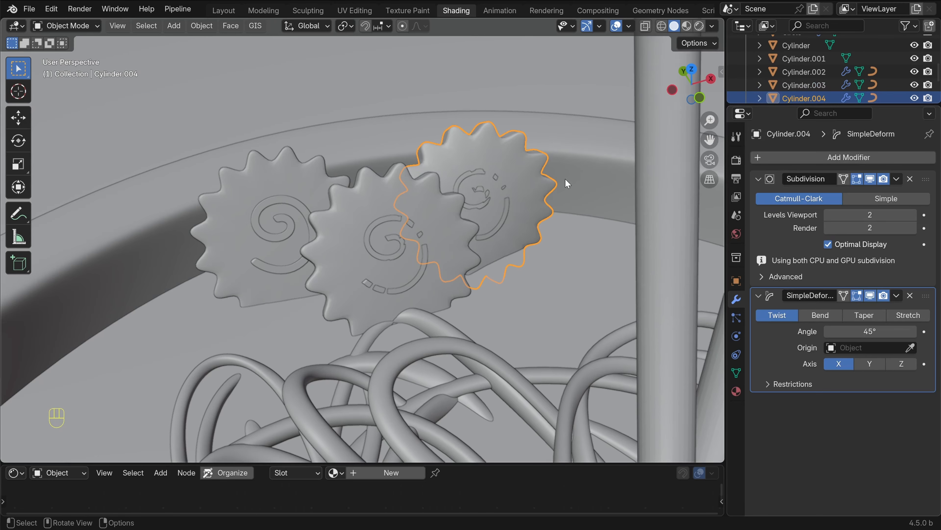
middle_drag(566, 183, 424, 225)
shift+middle_drag(424, 224, 423, 220)
scroll(423, 220, up, 3)
click(867, 364)
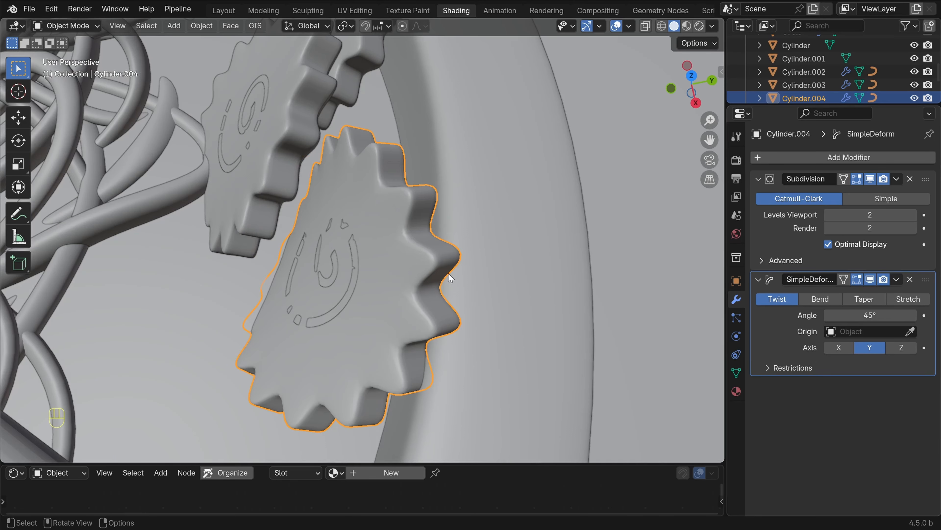
Set the twist angle of the disc nearest the chopsticks to 12.5°
middle_drag(448, 272, 525, 275)
drag(870, 315, 803, 315)
middle_drag(561, 265, 401, 230)
key(alt+a)
middle_drag(400, 230, 444, 248)
drag(862, 315, 886, 315)
Add a Simple Deform modifier to the disc farthest from the chopsticks and set its twist angle to -19.3°
middle_drag(447, 265, 475, 282)
click(437, 219)
shift+middle_drag(517, 253, 484, 285)
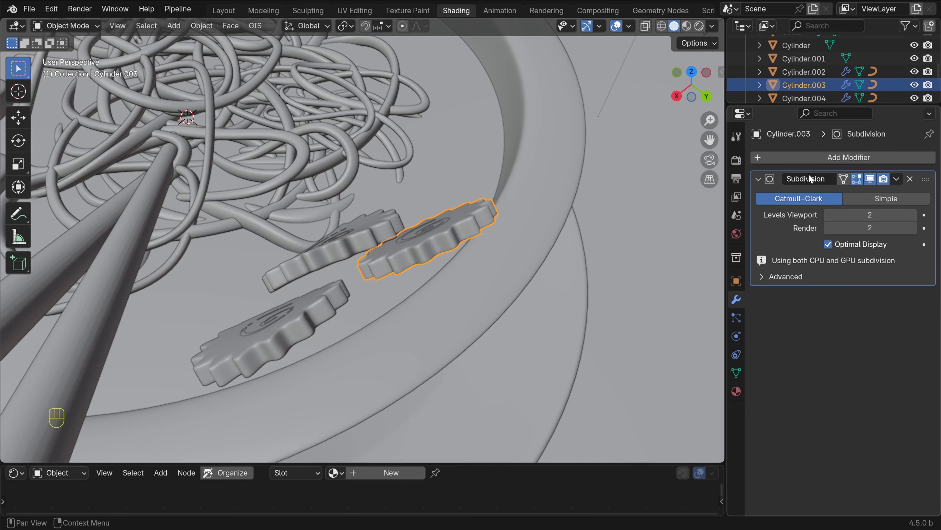
click(806, 160)
text(simpl)
click(710, 190)
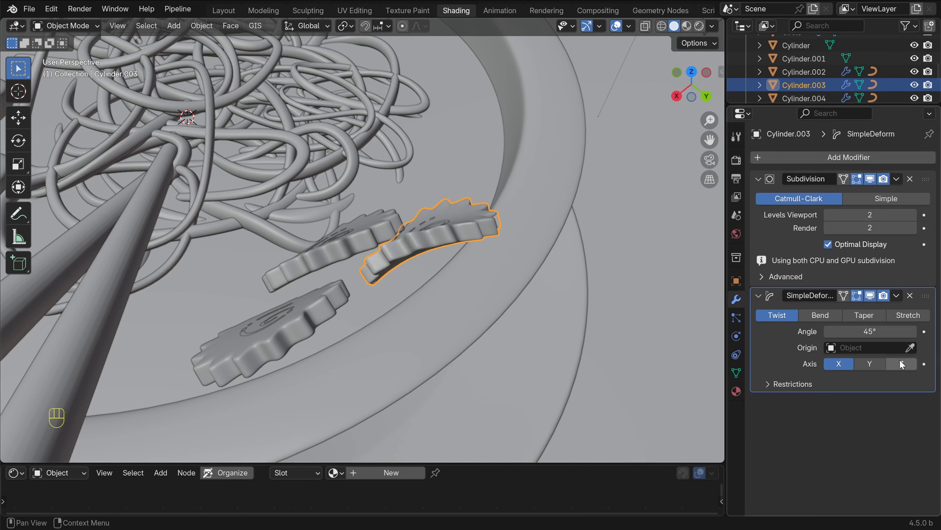
mouse_move(870, 315)
mouse_down()
mouse_move(860, 314)
mouse_move(889, 315)
mouse_move(862, 315)
mouse_up()
key(alt+a)
key(alt+a)
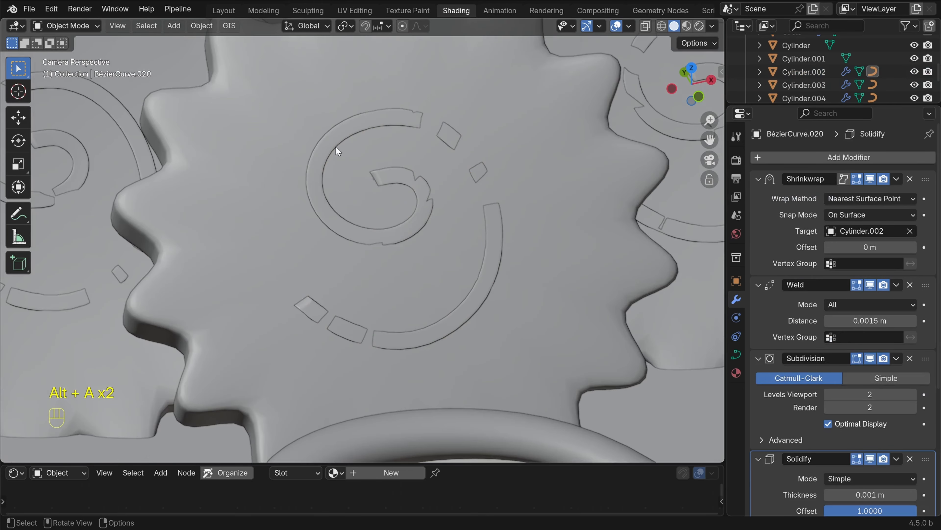
Set the Solidify thickness of the middle disc's spiral to 0.01 m
shift+middle_drag(335, 146, 396, 164)
scroll(387, 183, up, 2)
click(355, 189)
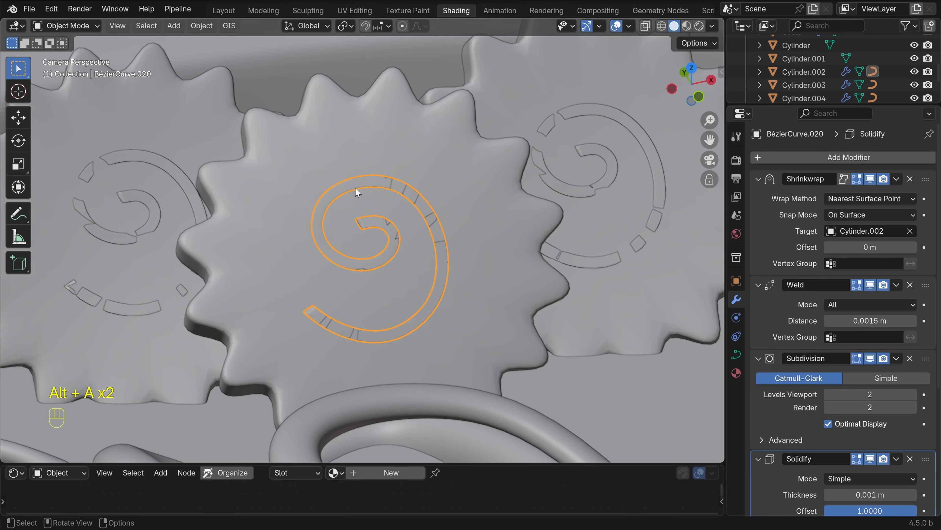
scroll(805, 362, down, 5)
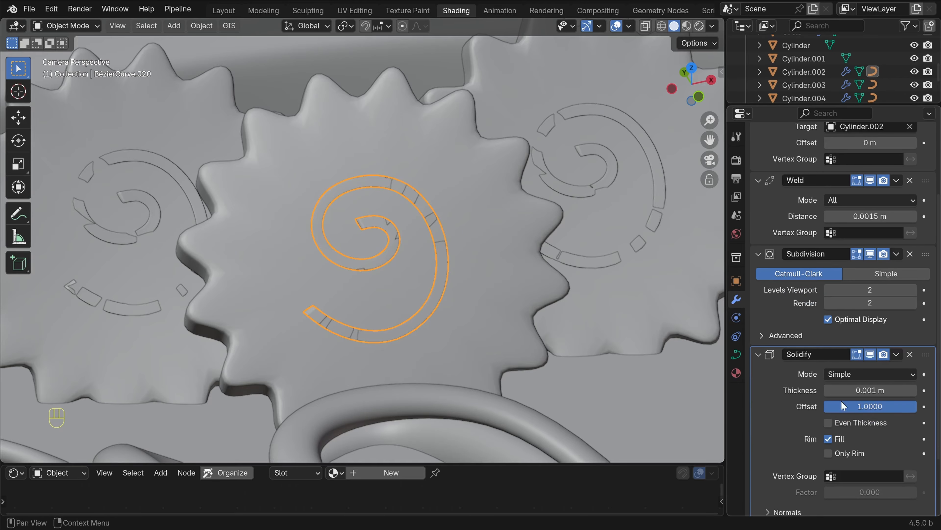
mouse_move(861, 391)
shift+mouse_down()
mouse_move(889, 391)
mouse_move(870, 390)
shift+mouse_up()
key(alt+a)
scroll(376, 237, up, 4)
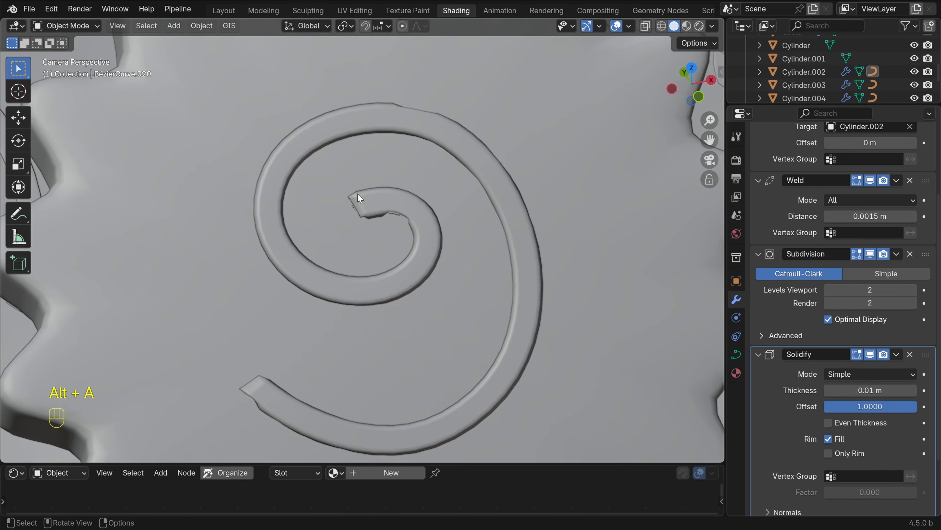
Set the Weld distance of the middle disc's spiral to 0.0105 m
scroll(822, 329, up, 3)
drag(859, 273, 882, 273)
scroll(448, 302, down, 7)
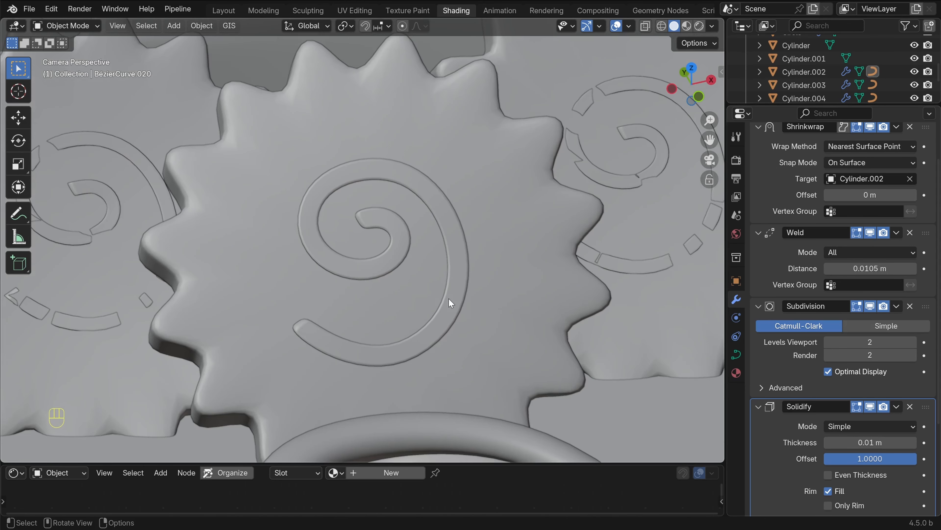
On the spiral of the disc nearest the chopsticks, set the Solidify thickness to 0.003 m and the Weld distance to 0.0155 m
shift+middle_drag(515, 274, 421, 292)
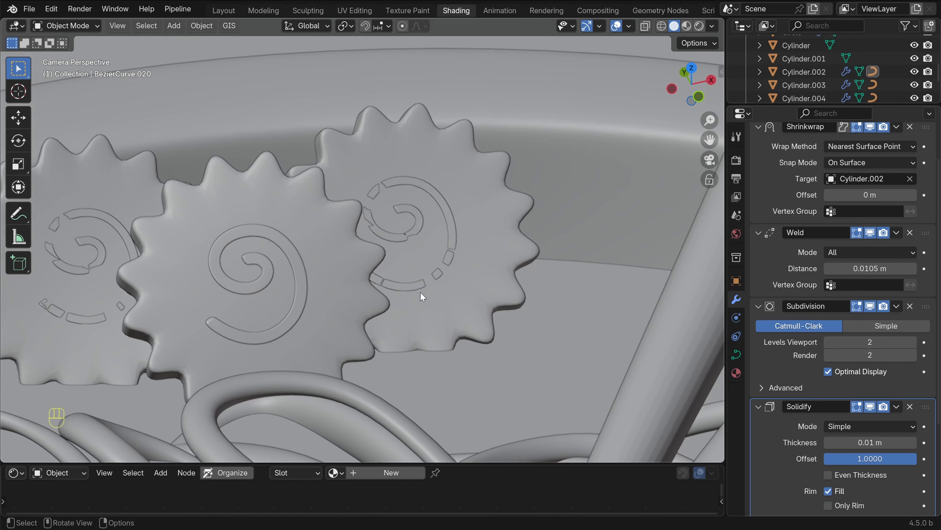
scroll(469, 231, up, 3)
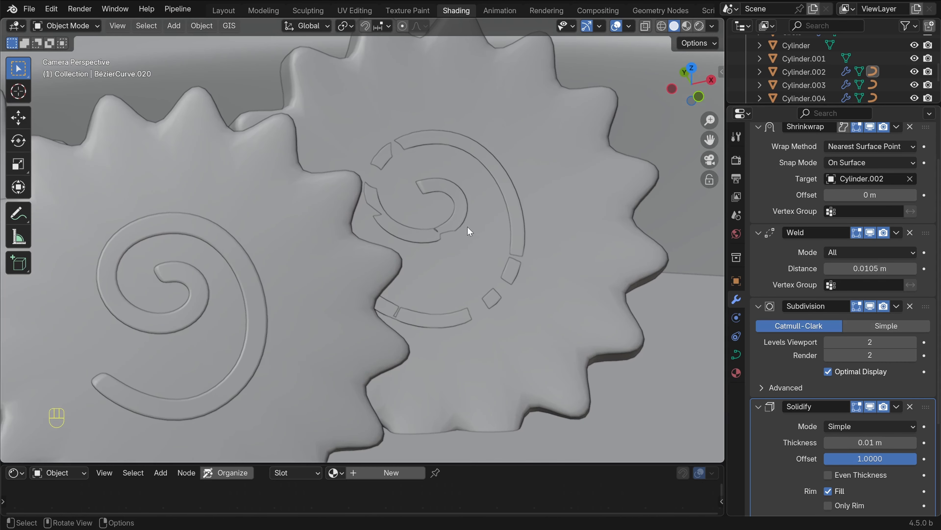
click(490, 168)
shift+middle_drag(540, 211, 485, 224)
scroll(485, 224, up, 2)
shift+drag(857, 439, 876, 442)
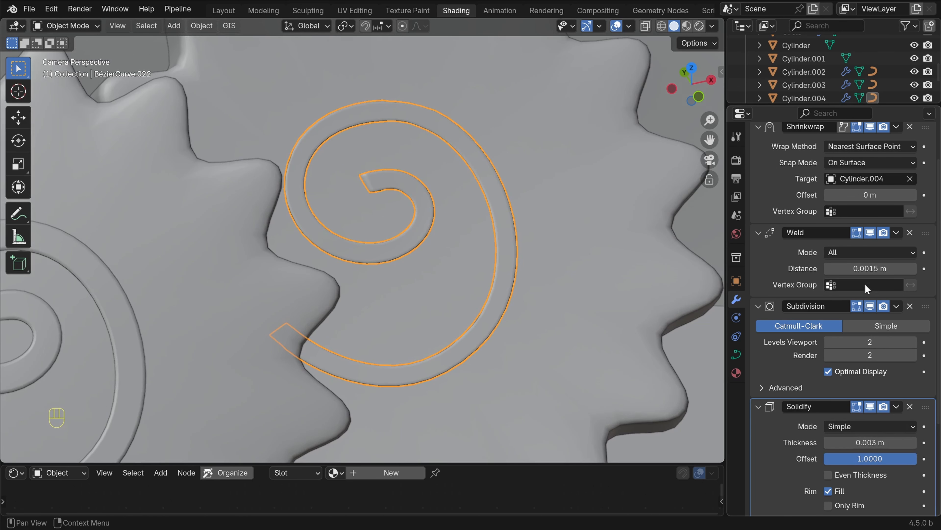
drag(870, 268, 904, 268)
key(alt+a)
key(alt+a)
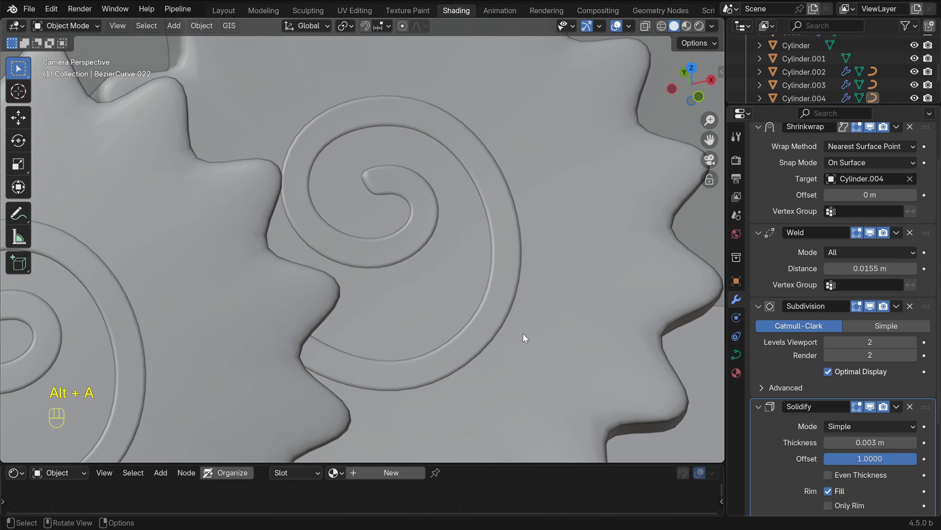
On the spiral of the disc farthest from the chopsticks, set the Solidify thickness to 0.007 m and the Weld distance to 0.0129 m
scroll(524, 336, down, 8)
drag(319, 329, 319, 329)
shift+middle_drag(319, 328, 556, 291)
scroll(576, 284, down, 3)
shift+middle_drag(393, 291, 517, 287)
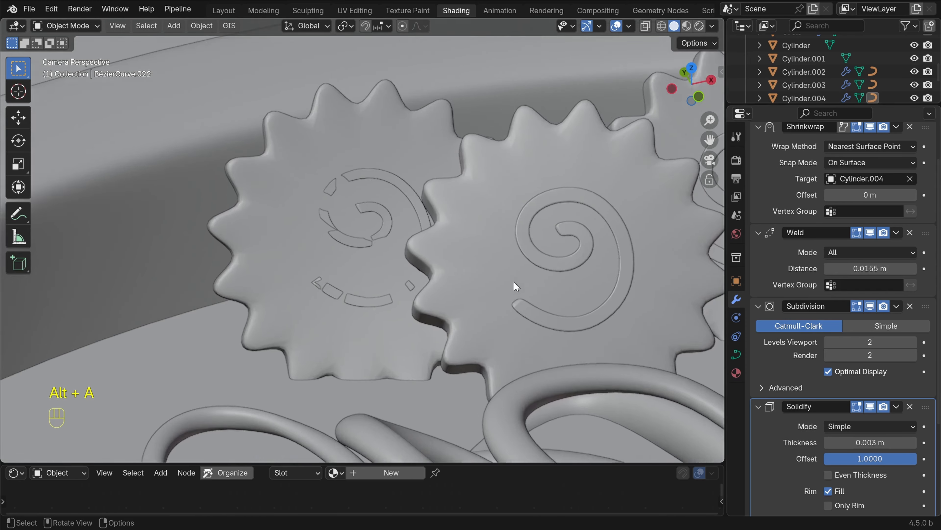
scroll(517, 286, up, 3)
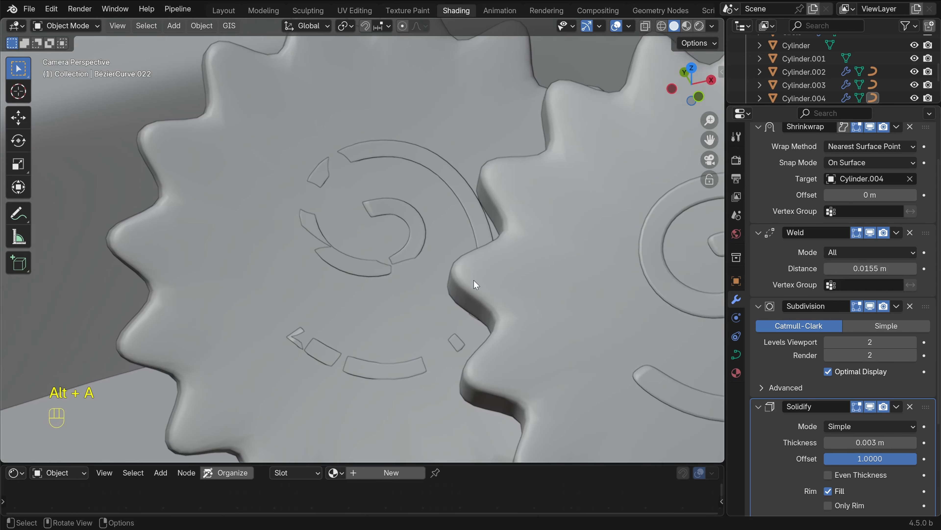
click(411, 225)
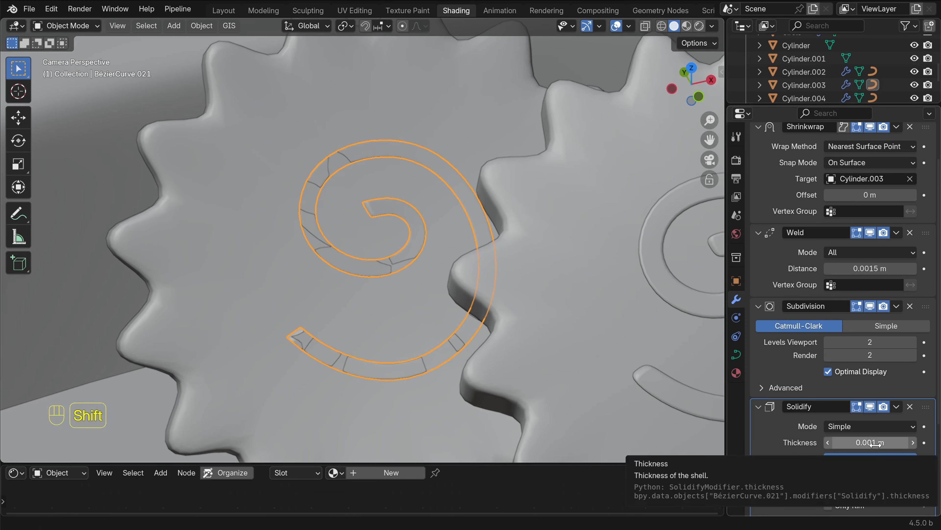
shift+drag(875, 442, 885, 442)
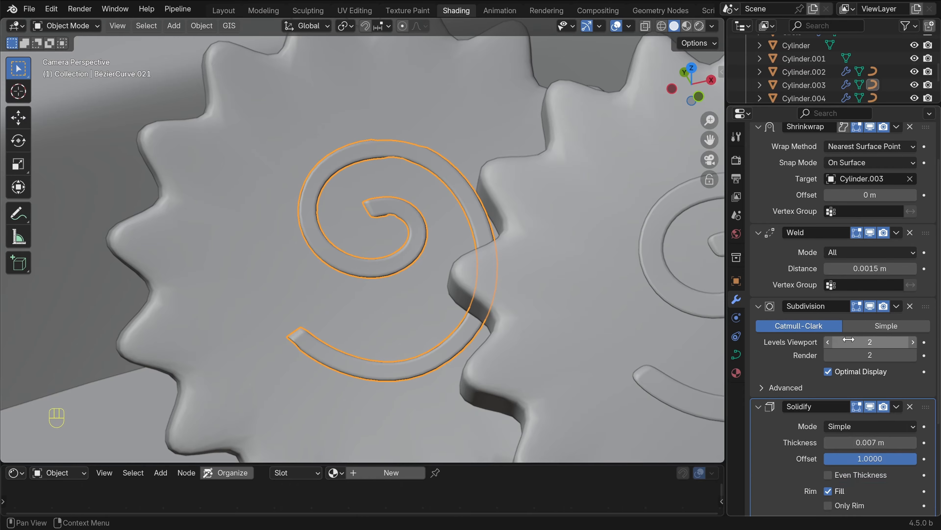
shift+drag(866, 266, 882, 266)
key(alt+a)
scroll(515, 315, down, 10)
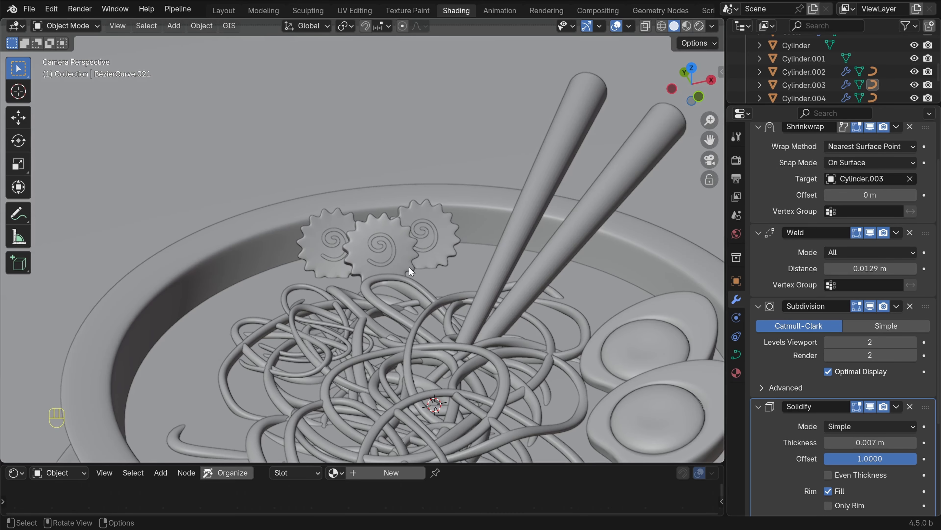
Set the twist angle of the disc farthest from the chopsticks to 15.9°
scroll(409, 268, up, 4)
click(269, 217)
middle_drag(274, 223, 549, 253)
shift+middle_drag(355, 260, 460, 167)
ctrl+middle_drag(460, 167, 459, 282)
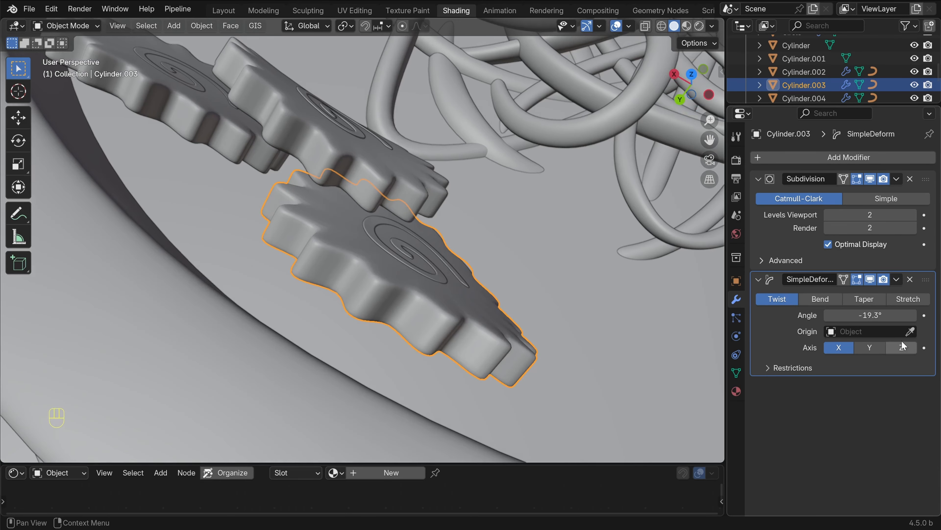
drag(882, 315, 911, 315)
key(KP_0)
key(alt+a)
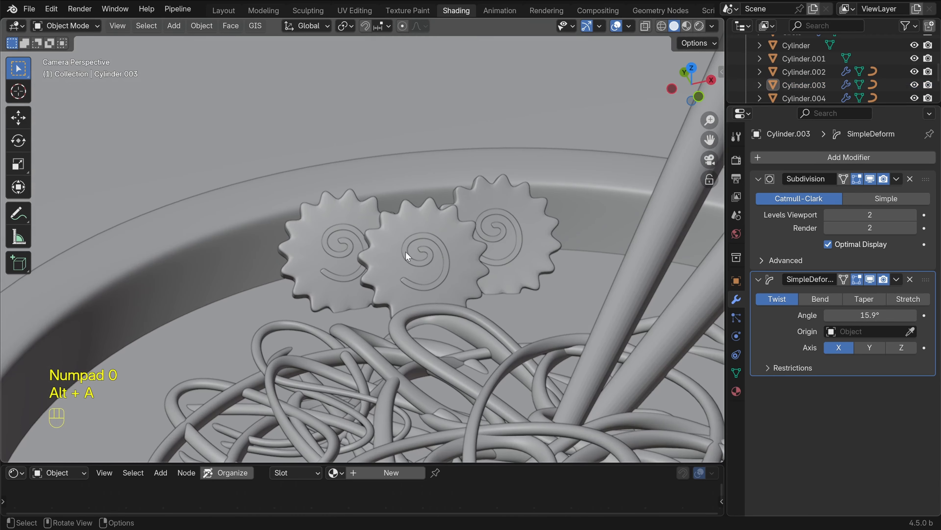
Slide the disc farthest from the chopsticks horizontally away from the middle disc and rotate it about the Z axis
click(348, 248)
key(g)
key(shift+z)
click(419, 247)
key(r)
key(z)
click(413, 261)
key(alt+a)
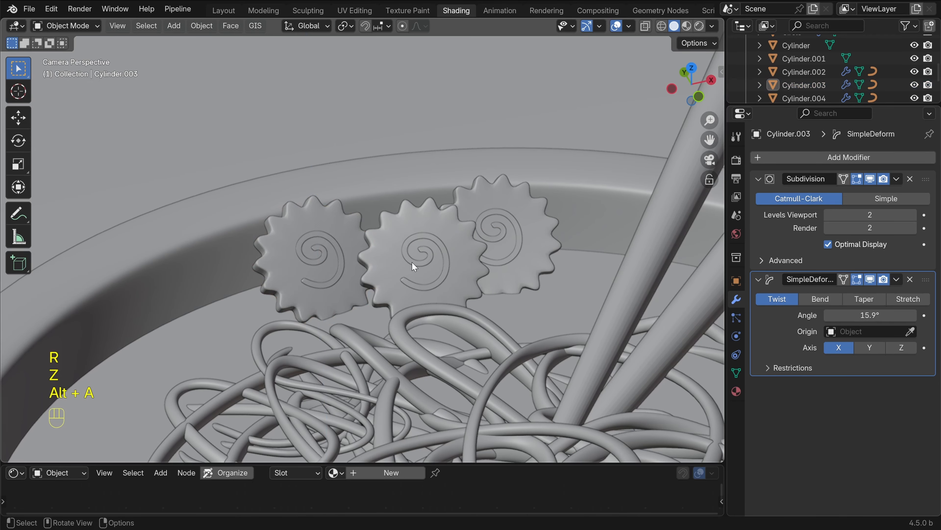
Nudge the disc farthest from the chopsticks slightly back towards the middle disc, keeping its height locked
click(344, 241)
key(g)
key(shift+z)
click(350, 242)
key(alt+a)
Shift the middle disc slightly in the horizontal plane towards the disc farthest from the chopsticks
click(446, 218)
key(g)
key(shift+z)
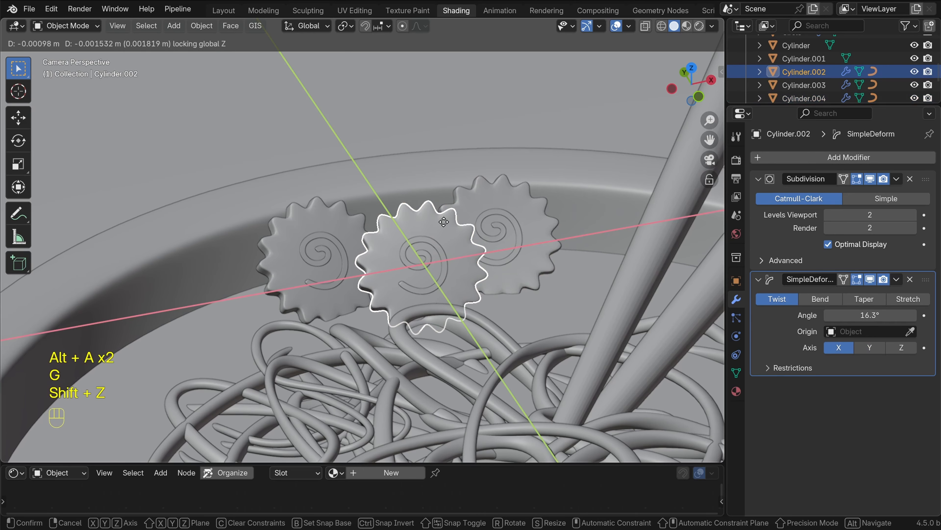
click(437, 213)
Turn the disc nearest the chopsticks about the Z axis
click(551, 246)
key(g)
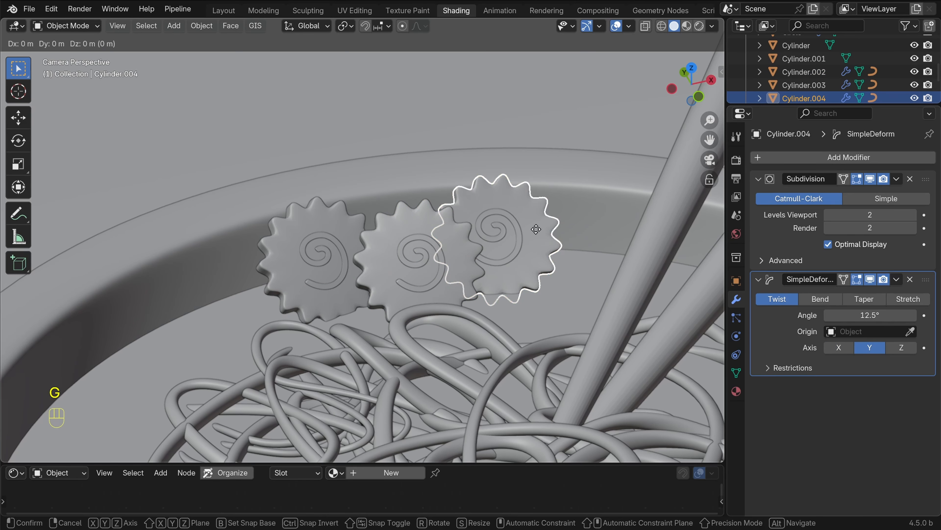
key(z)
key(r)
key(z)
click(536, 237)
key(alt+a)
Slide the disc nearest the chopsticks within the horizontal plane, keeping its height locked
middle_drag(491, 242, 563, 275)
ctrl+middle_drag(435, 274, 486, 270)
click(444, 226)
key(g)
key(shift+z)
click(457, 251)
key(alt+a)
click(437, 224)
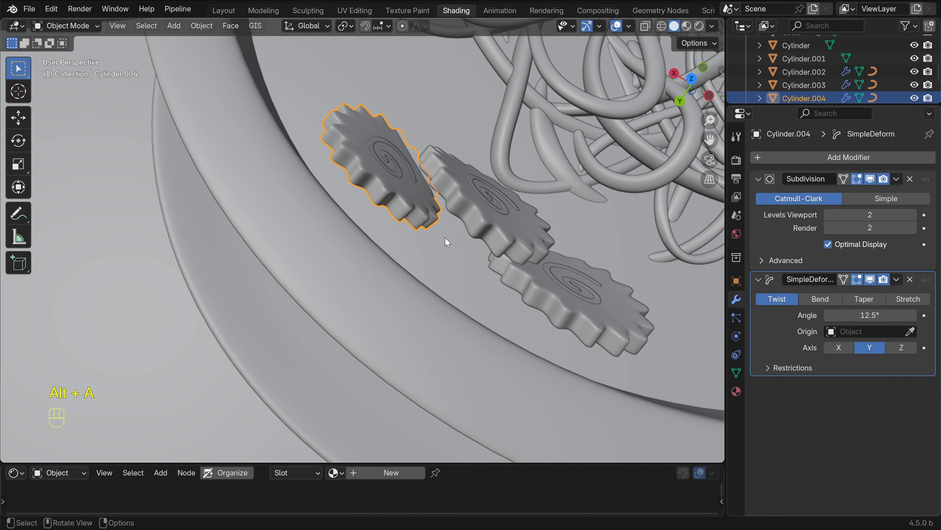
key(g)
key(shift+z)
click(419, 200)
key(alt+a)
Tilt all three discs together from the side view and shift them horizontally with their height locked
key(KP_3)
key(shift+z)
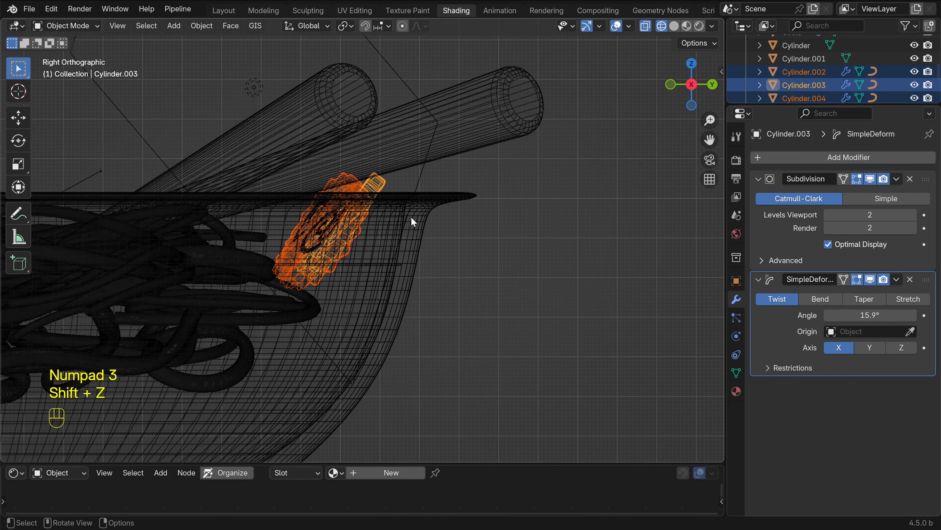
key(r)
click(426, 238)
key(g)
key(shift+z)
click(436, 250)
key(alt+a)
key(KP_0)
key(shift+z)
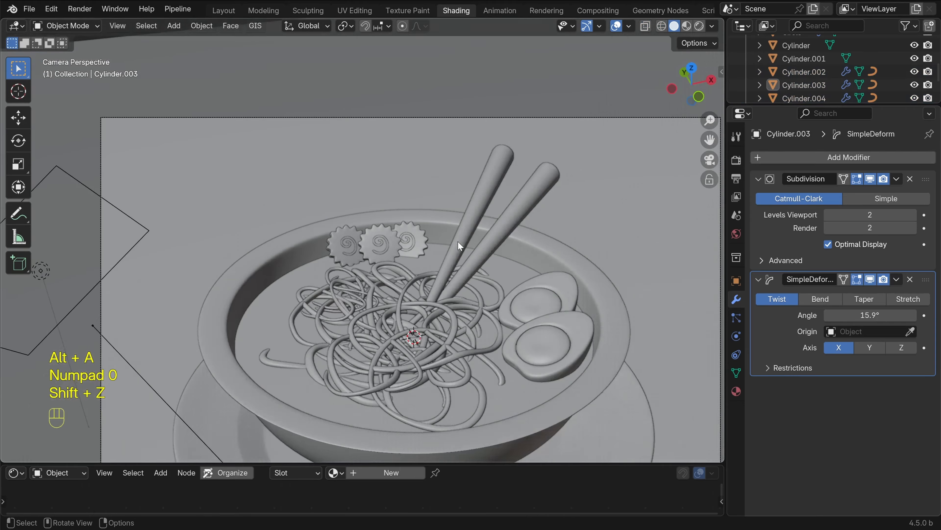
Show the whole ramen scene in rendered shading
scroll(437, 245, up, 5)
scroll(470, 267, down, 5)
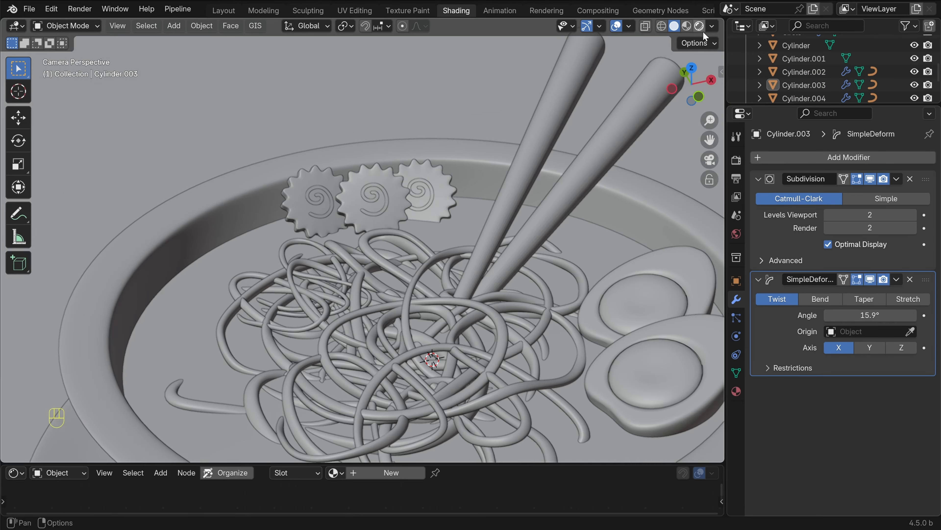
click(699, 26)
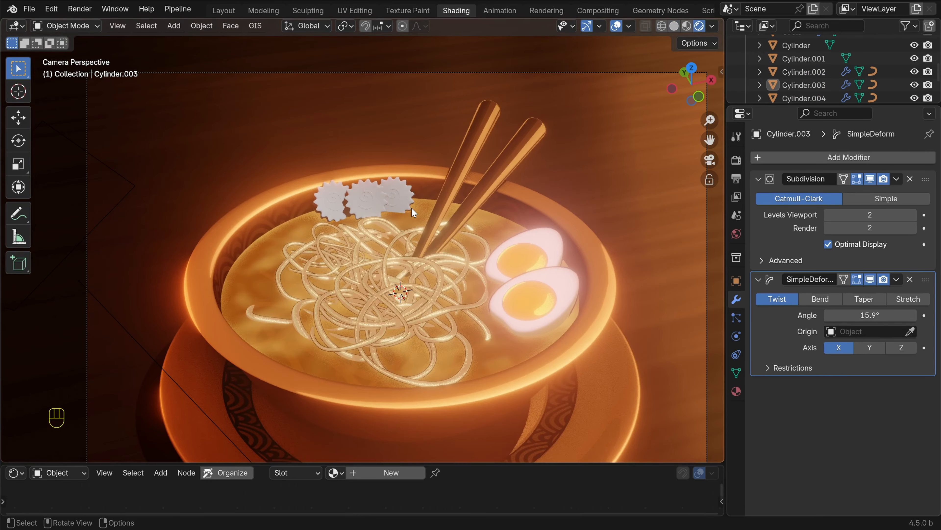
Add two material slots to the disc nearest the chopsticks and create a material named Naruto in the first slot
scroll(411, 207, up, 5)
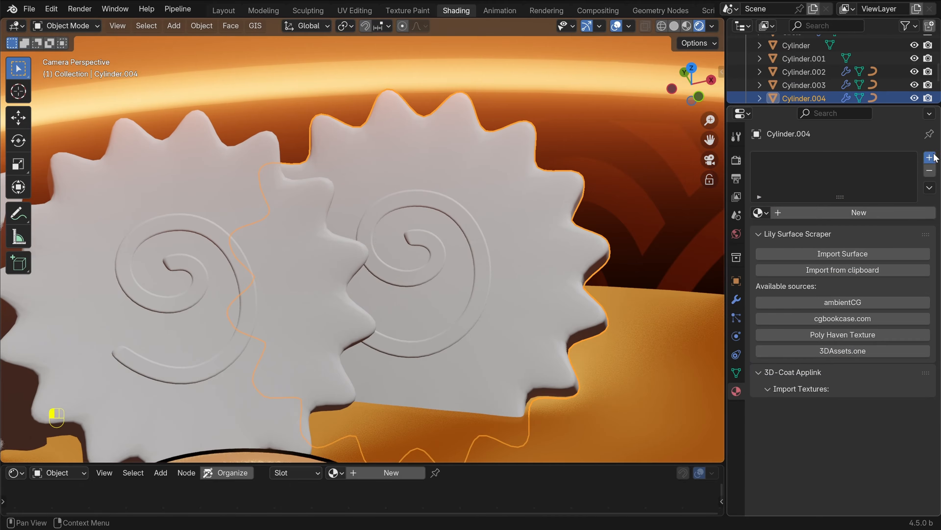
click(930, 158)
click(930, 157)
click(819, 164)
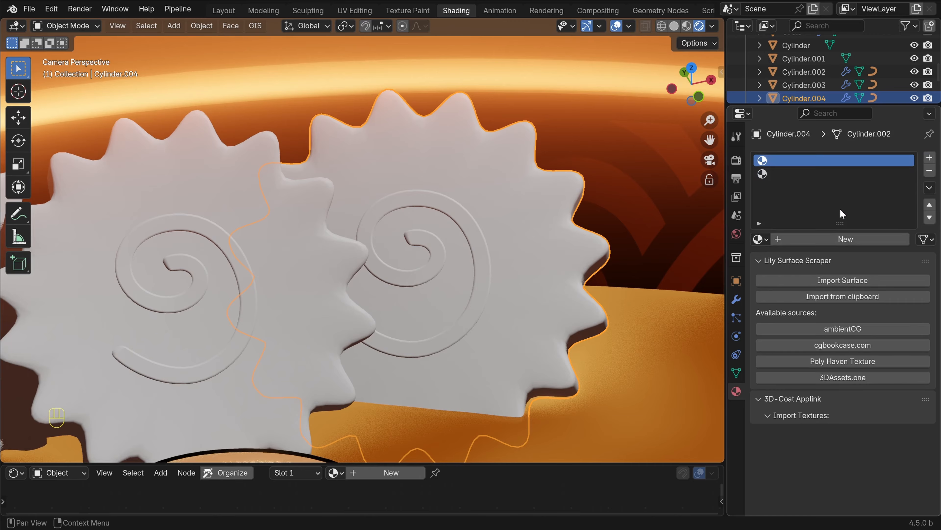
click(839, 240)
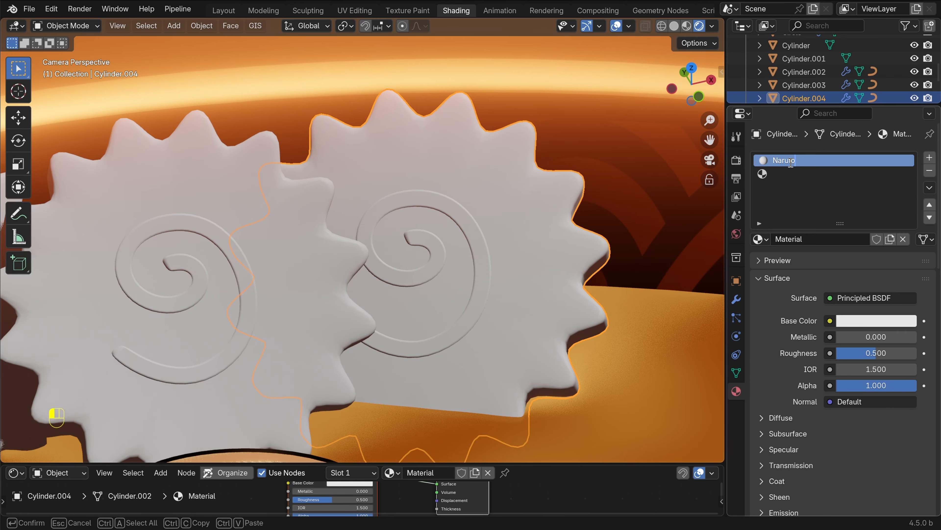
key(Return)
Assign the existing Outline material to the disc's second material slot
click(776, 173)
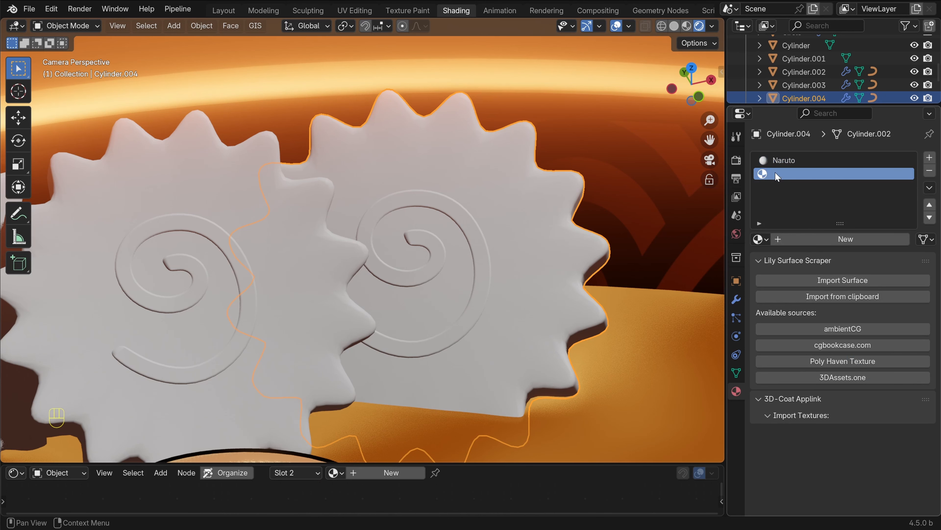
click(758, 240)
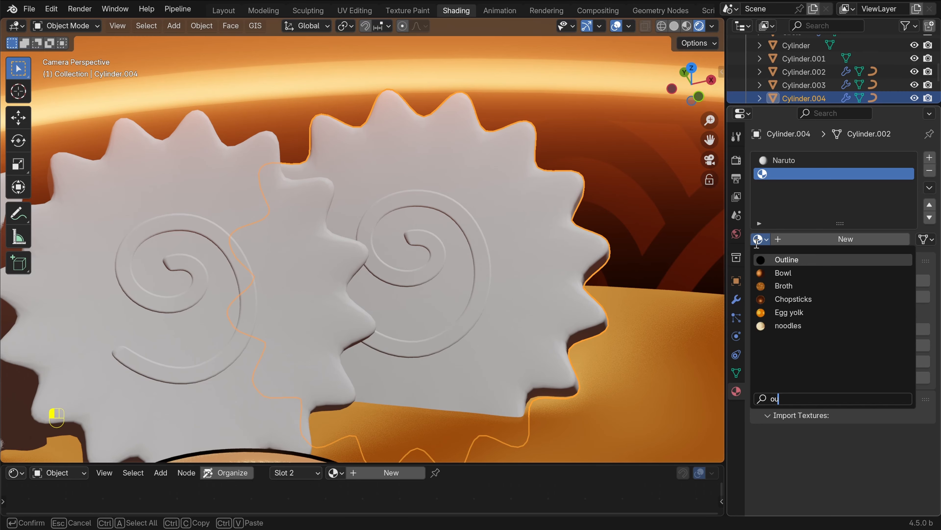
key(Return)
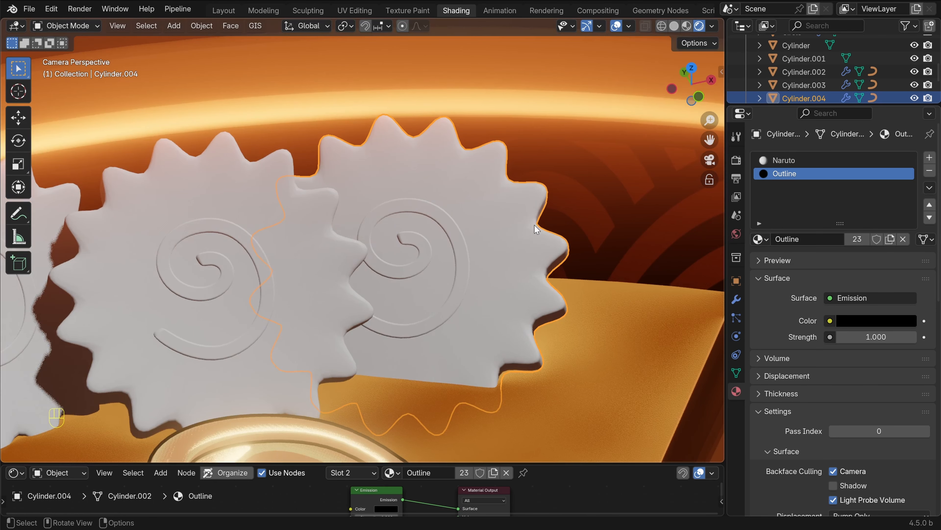
Add a Solidify modifier to the disc nearest the chopsticks
click(737, 300)
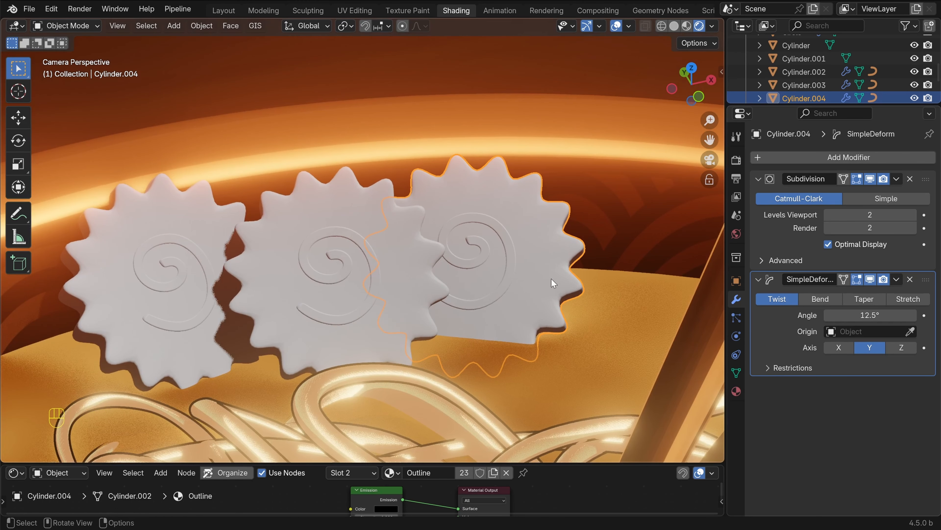
click(858, 162)
text(sol)
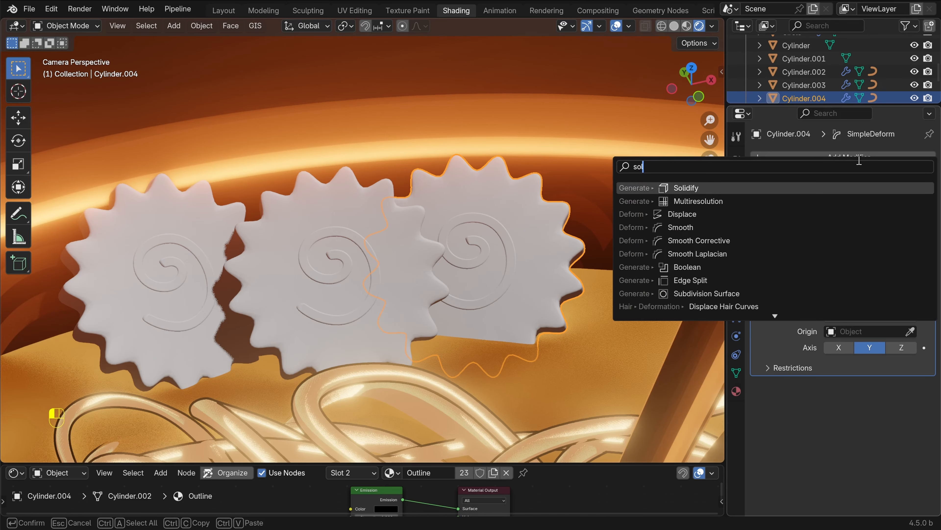
key(Return)
scroll(785, 372, down, 4)
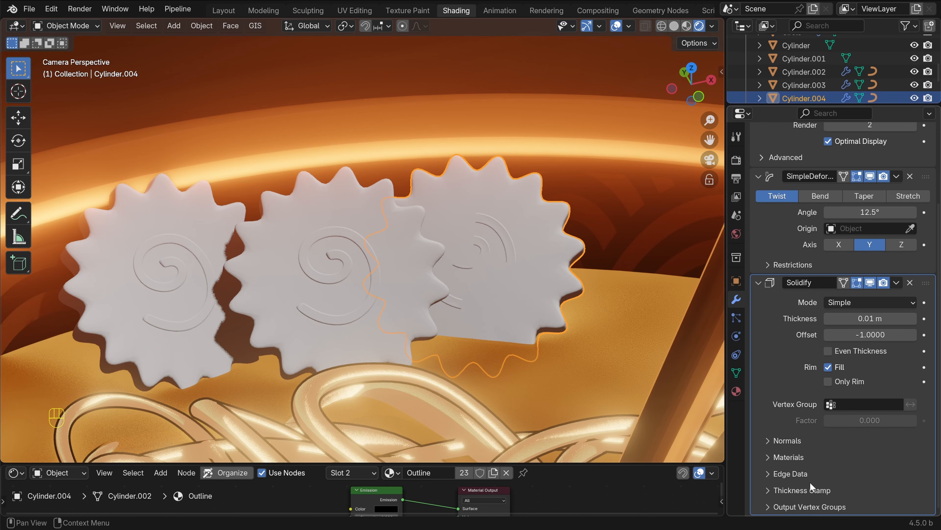
Set the Solidify material offset to 100 and flip its normals
click(809, 460)
scroll(809, 445, down, 1)
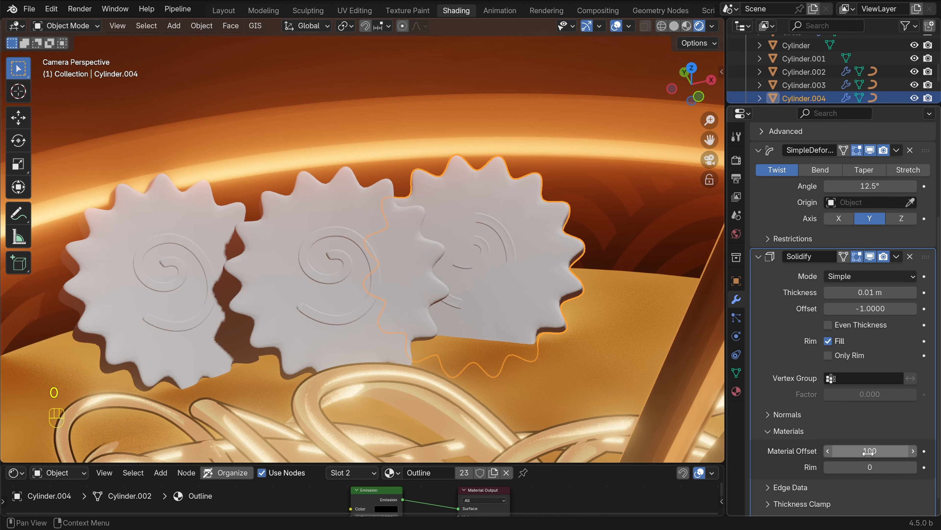
click(772, 437)
click(766, 442)
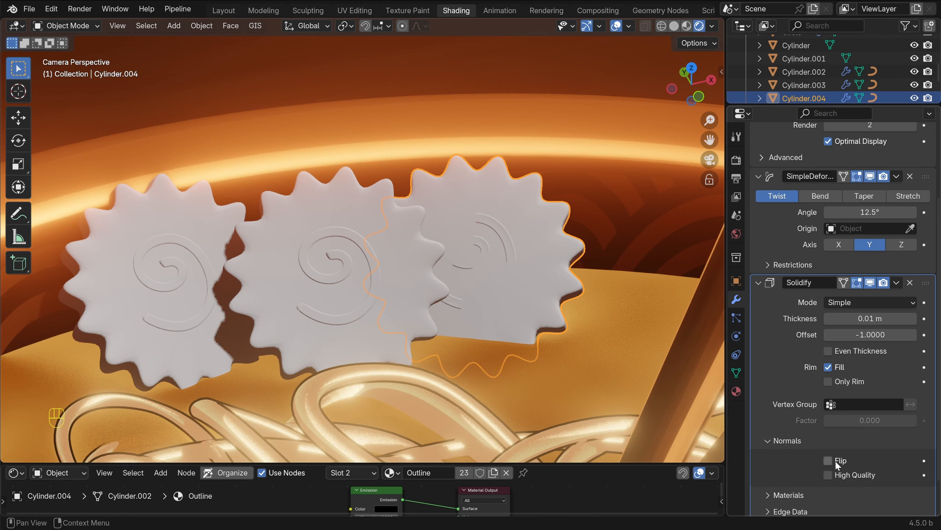
click(829, 460)
click(767, 440)
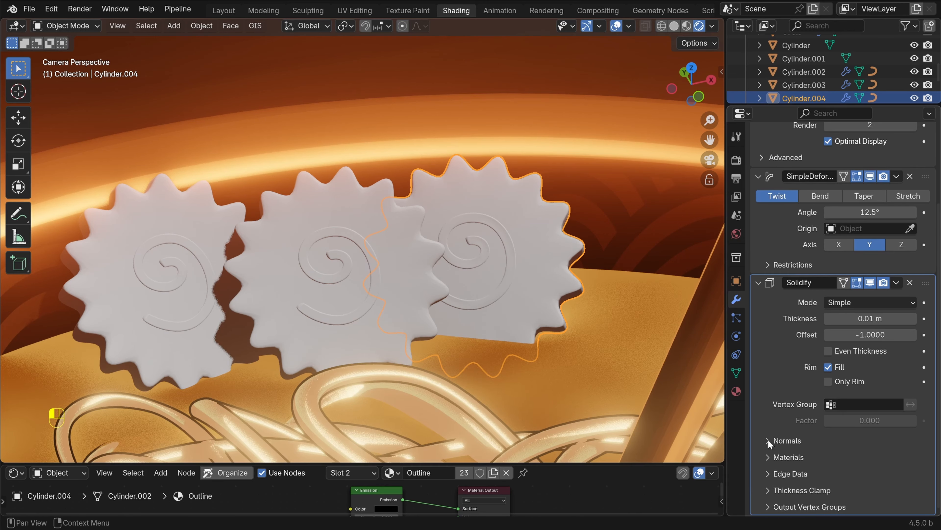
Set the Solidify offset to 1
click(869, 335)
text(1)
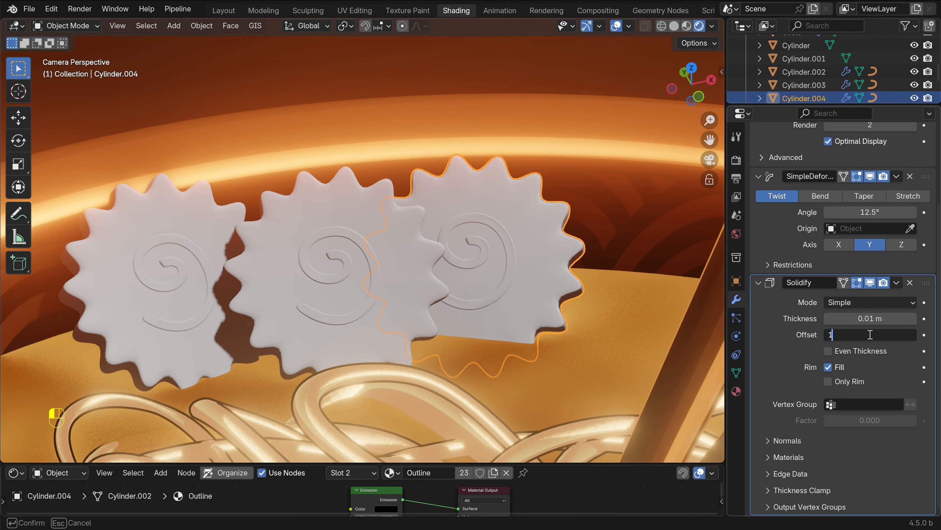
key(Return)
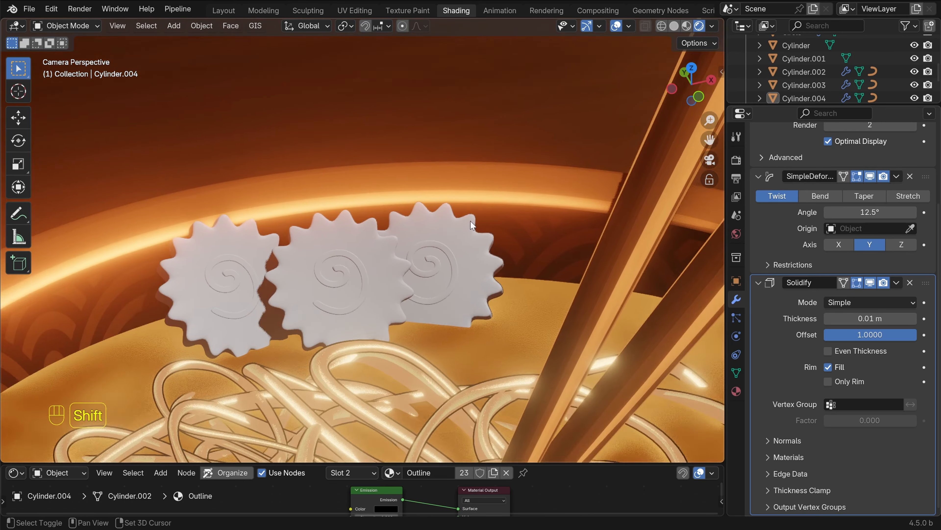
Select all three fish cake discs, show their transform values, and apply their scale
shift+middle_drag(471, 218, 490, 197)
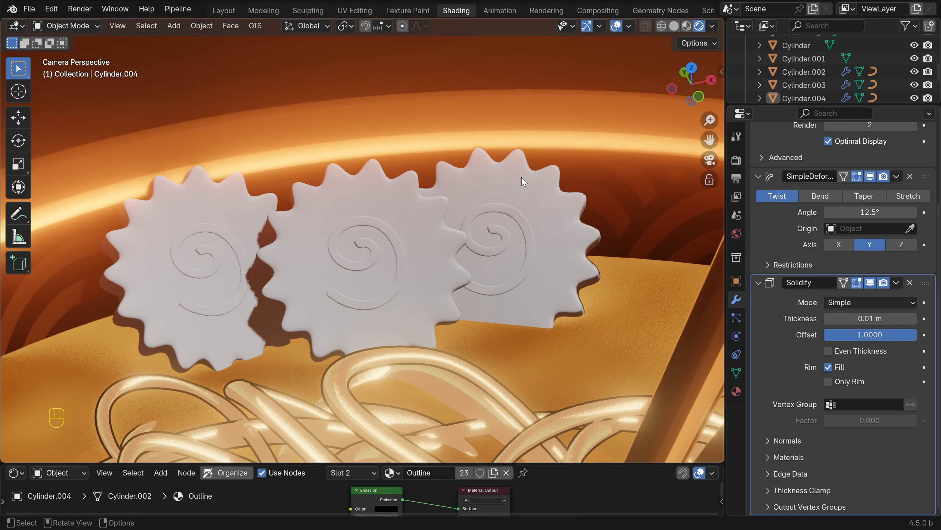
shift+click(521, 181)
shift+click(359, 190)
shift+click(243, 199)
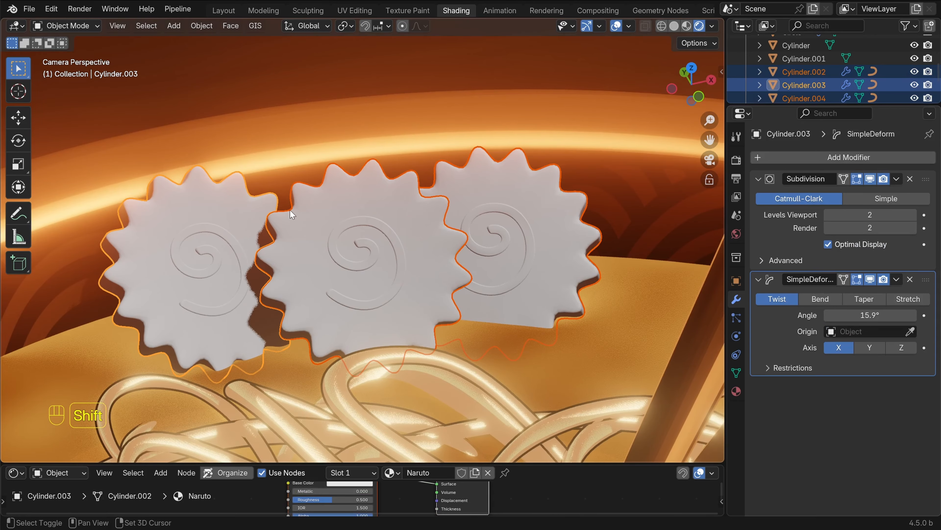
key(n)
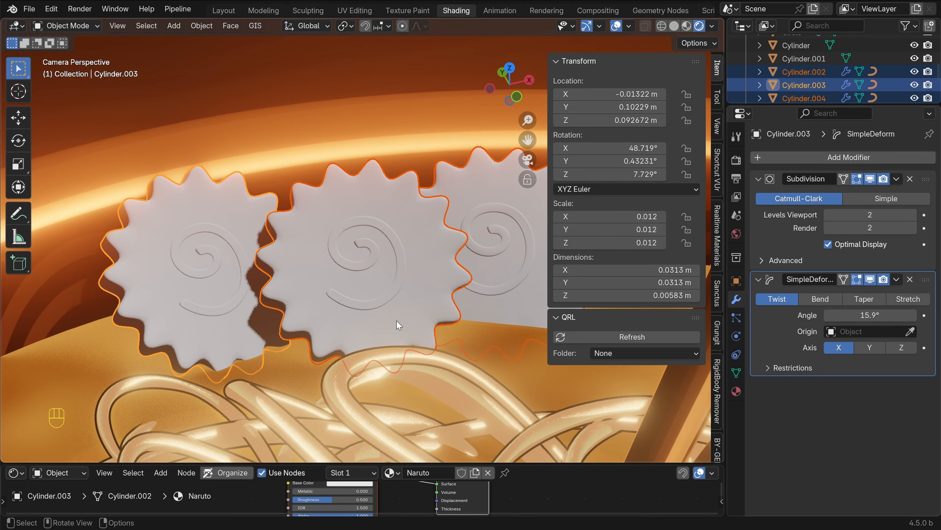
key(ctrl+a)
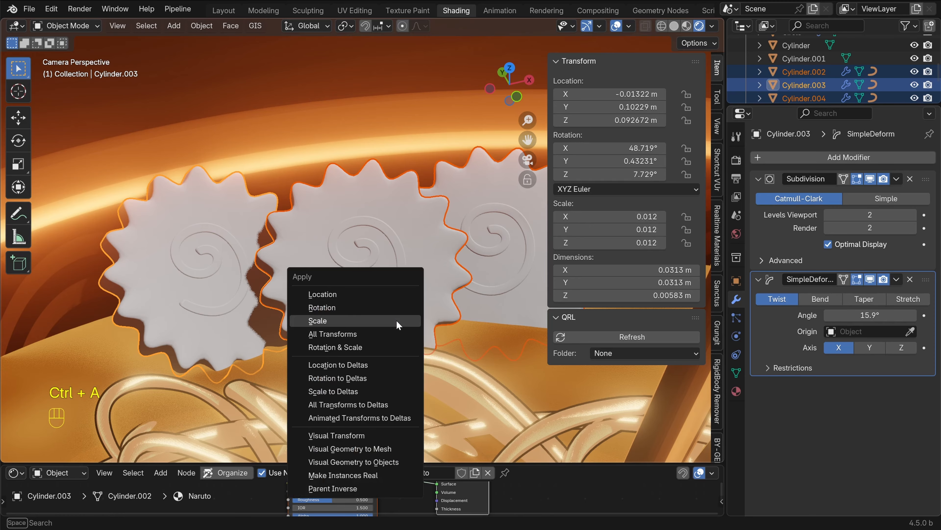
click(396, 322)
key(alt+a)
Set the Solidify thickness of the disc nearest the chopsticks to 0.0007 m
click(402, 264)
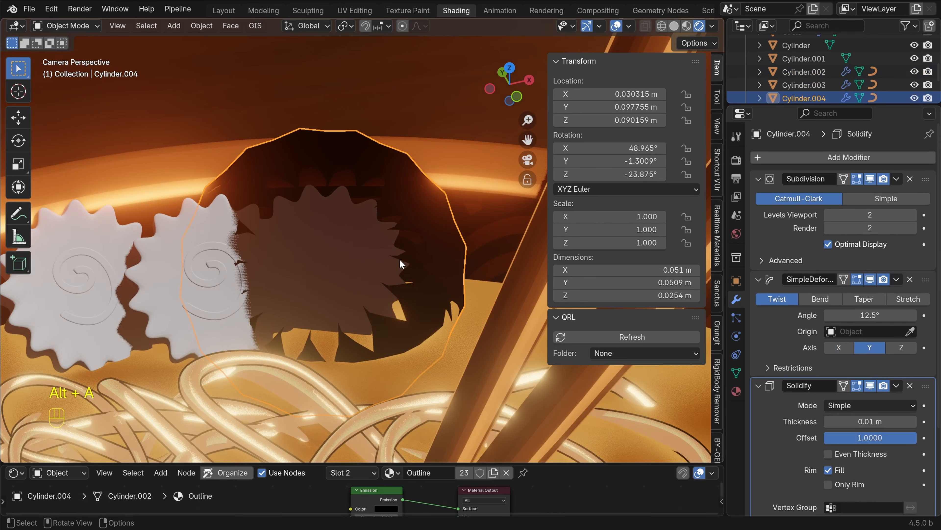
scroll(493, 378, up, 1)
drag(892, 423, 890, 422)
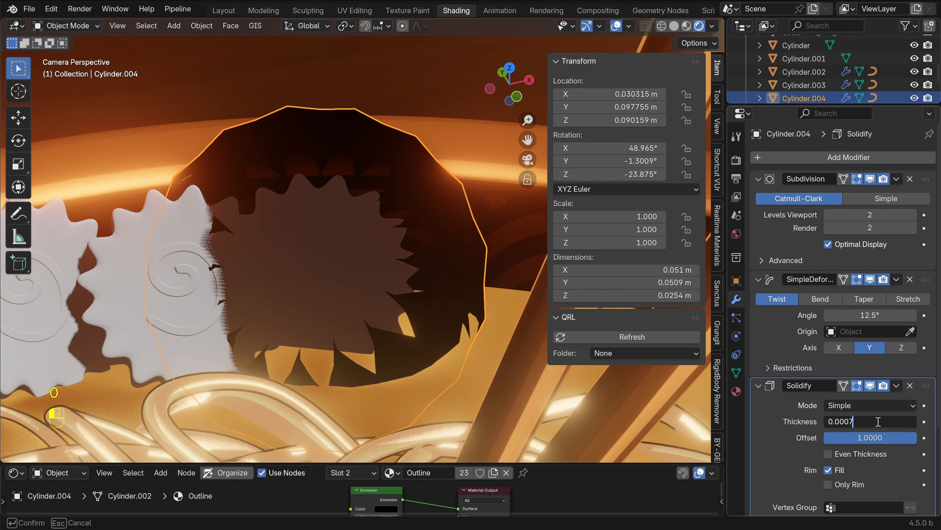
text(0.0007)
key(Return)
scroll(437, 238, up, 5)
Examine the outline and raised spiral of the disc nearest the chopsticks up close and beside the other discs
key(alt+a)
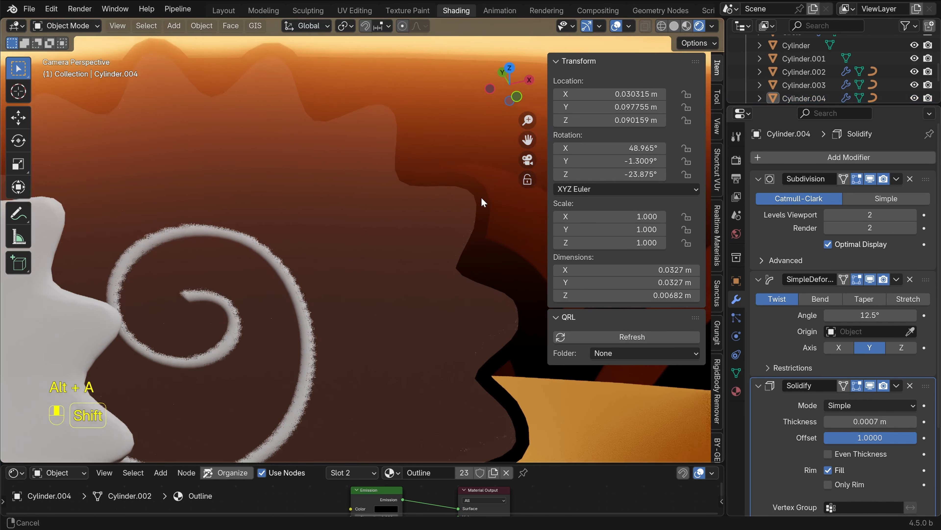
shift+middle_drag(481, 197, 432, 224)
scroll(432, 224, up, 4)
scroll(402, 201, down, 5)
shift+middle_drag(406, 266, 404, 224)
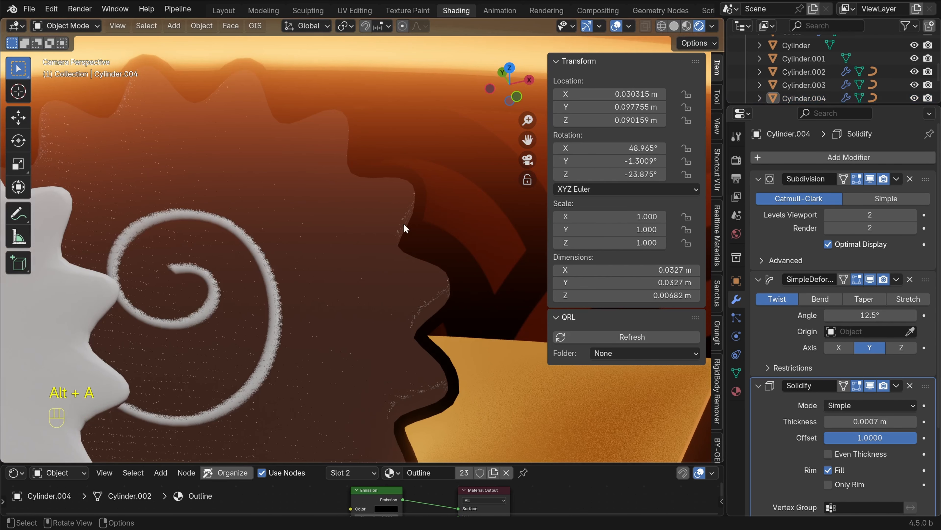
scroll(295, 206, down, 5)
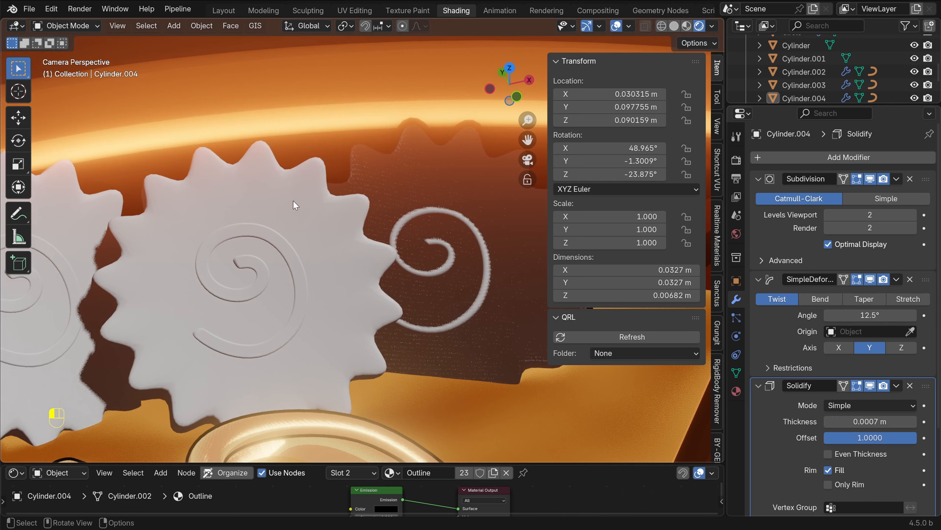
scroll(294, 205, down, 4)
scroll(414, 206, up, 3)
Copy the modifiers from the disc nearest the chopsticks to the middle disc
click(416, 211)
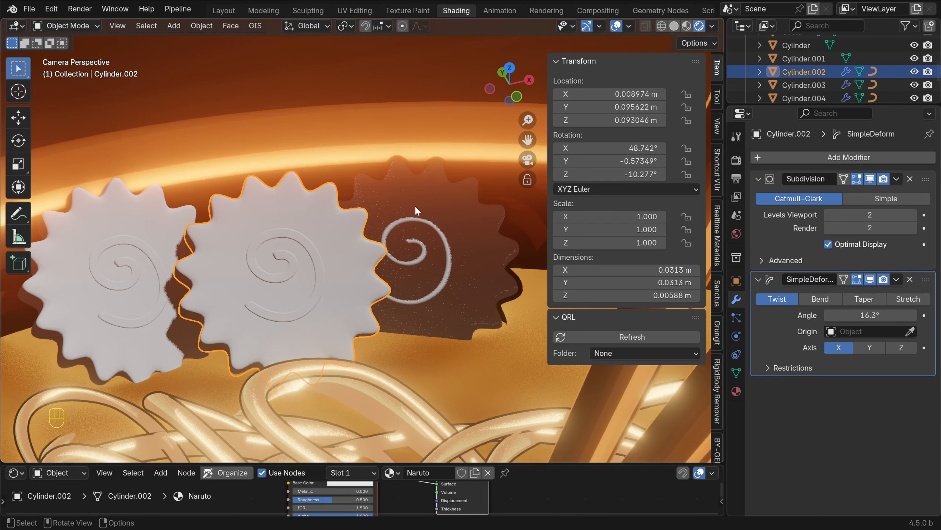
shift+click(420, 192)
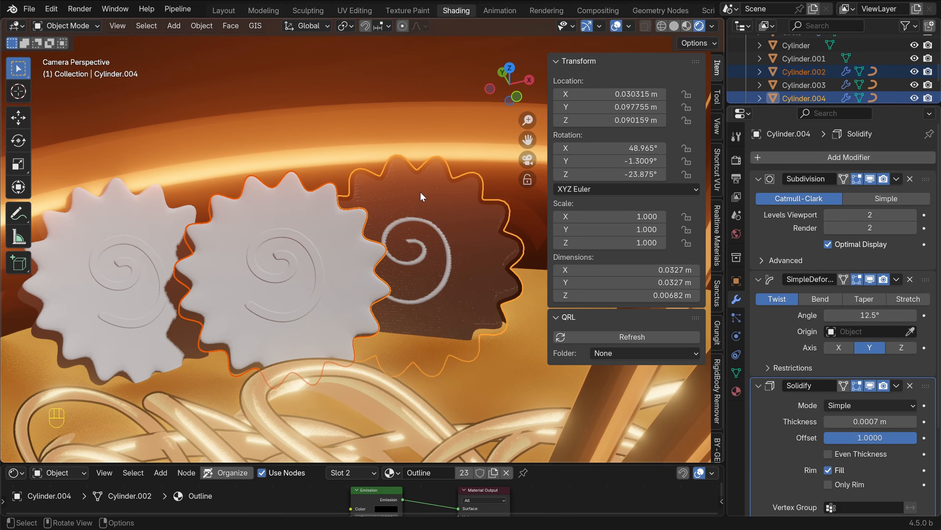
key(ctrl+l)
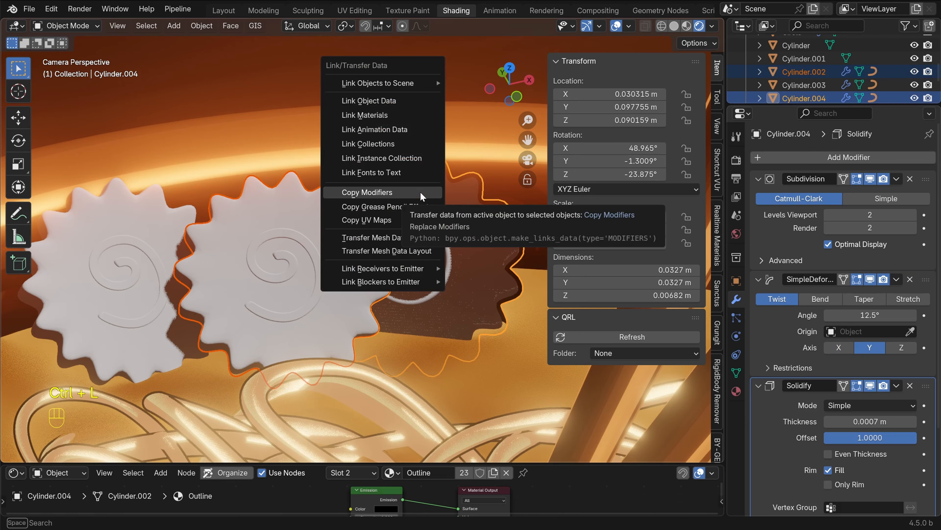
click(419, 192)
key(alt+a)
Copy the modifiers from the middle disc to the disc farthest from the chopsticks, then clear the selection
shift+middle_drag(326, 273, 396, 259)
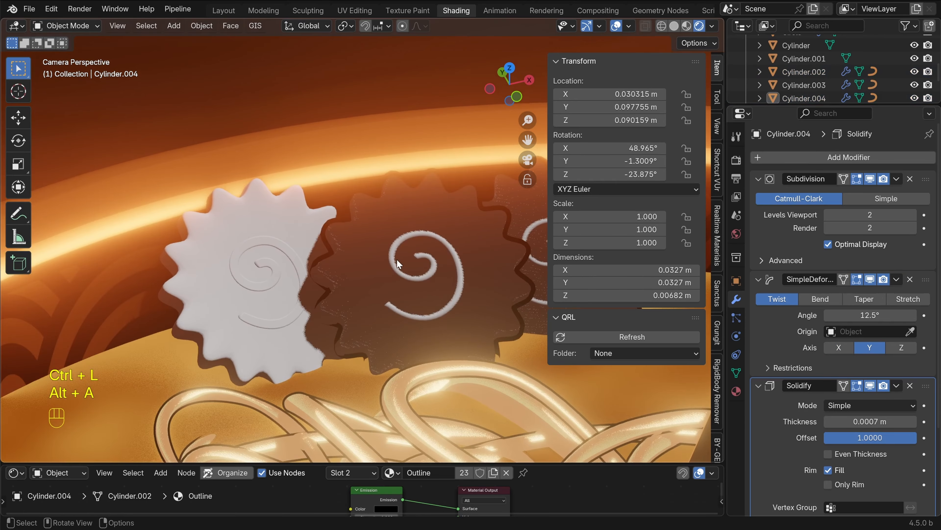
click(262, 219)
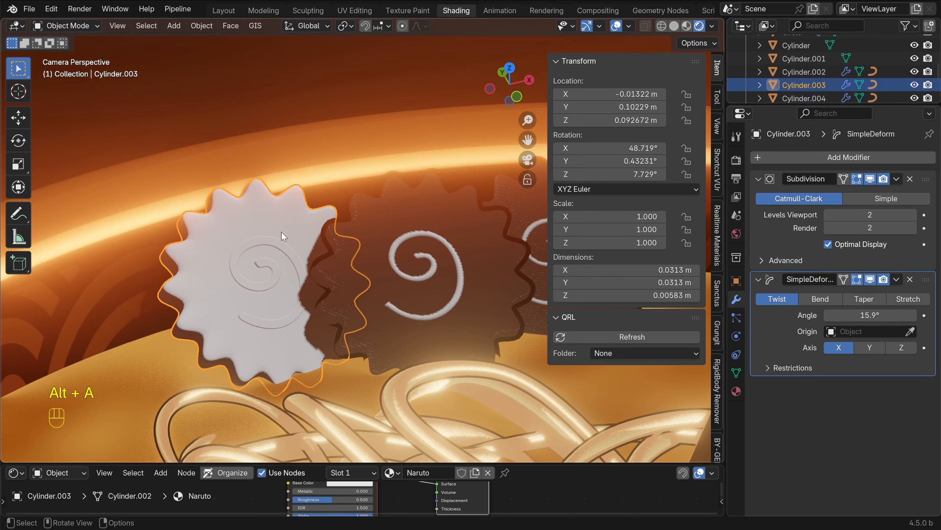
shift+click(372, 220)
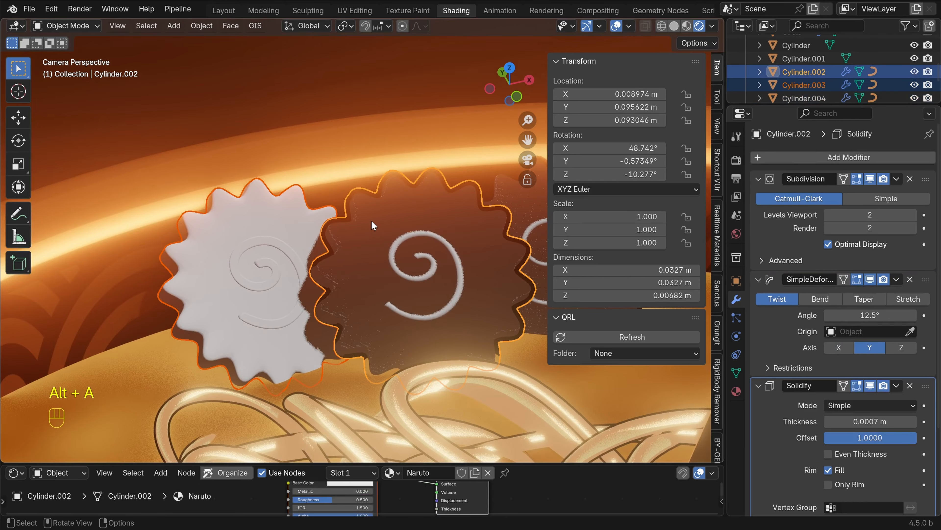
key(ctrl+l)
click(372, 222)
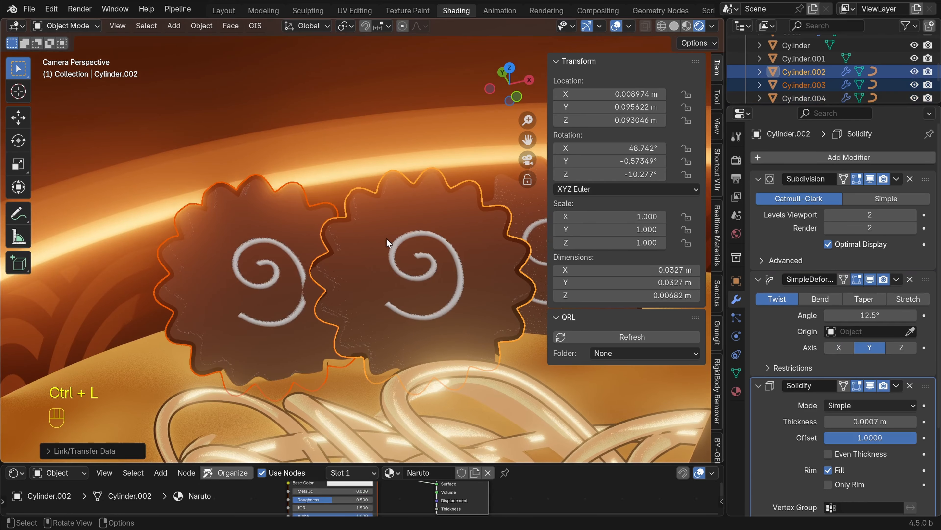
key(alt+a)
Compare the outlines and spirals of the three discs in solid and rendered shading, up close and as a group
scroll(357, 254, down, 3)
shift+middle_drag(357, 254, 315, 256)
scroll(355, 256, up, 2)
shift+middle_drag(382, 237, 336, 239)
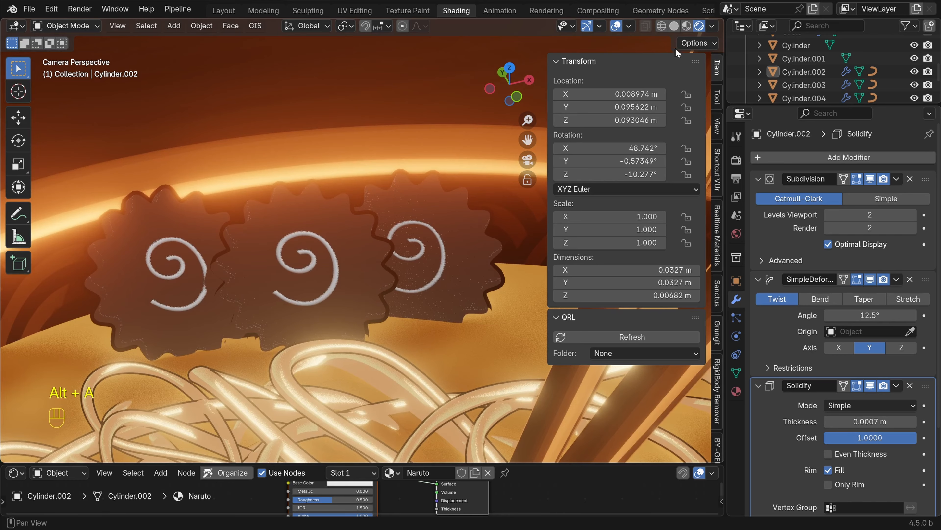
click(674, 26)
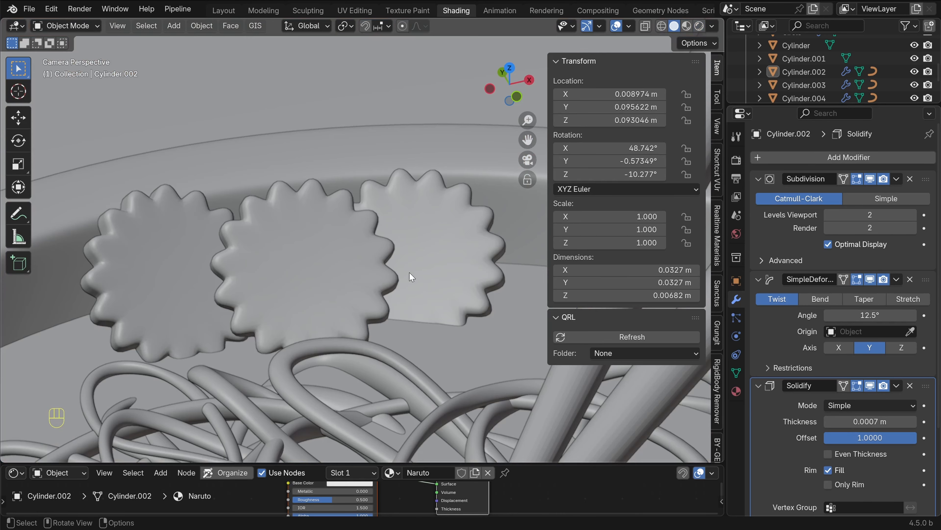
scroll(410, 276, up, 3)
click(699, 25)
scroll(404, 245, up, 6)
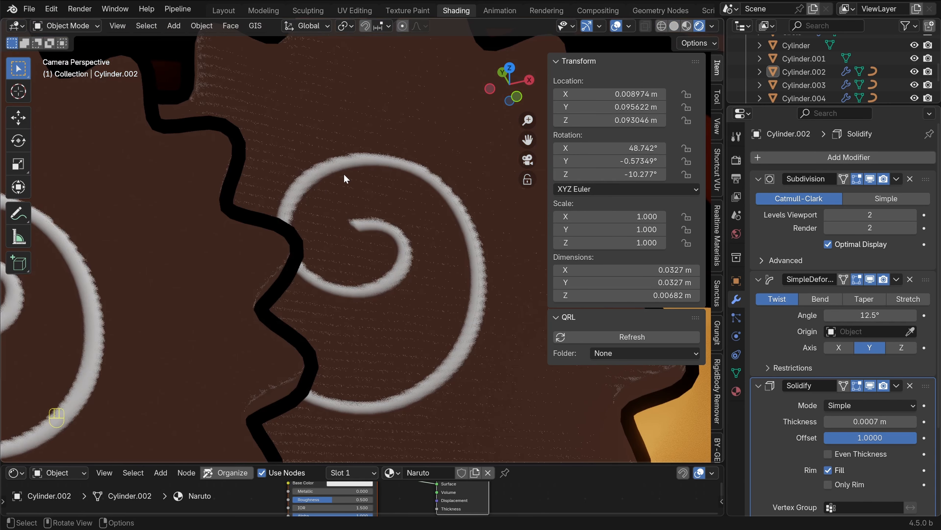
scroll(344, 179, down, 6)
scroll(384, 215, up, 6)
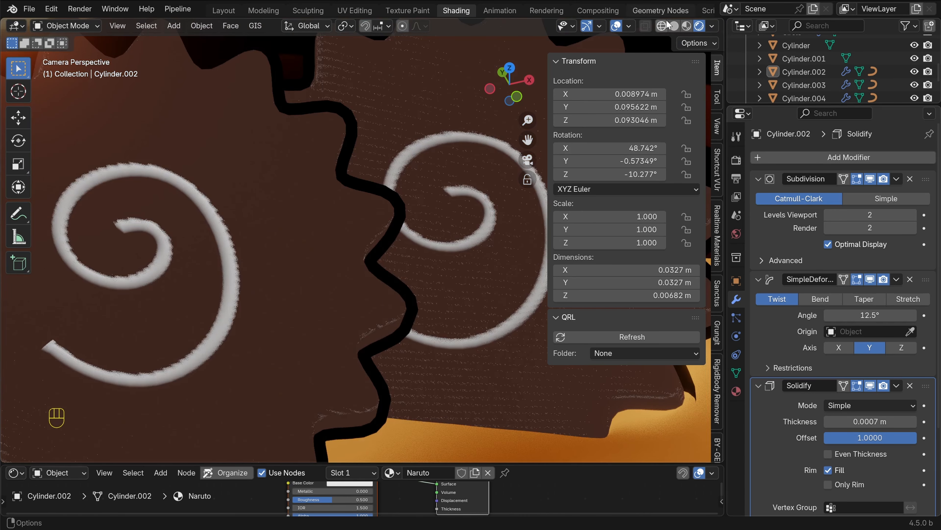
Select the spiral of the disc nearest the chopsticks and move it outward about 0.0013 m along its local Z axis
click(674, 26)
scroll(382, 260, down, 5)
key(shift+z)
scroll(424, 237, up, 3)
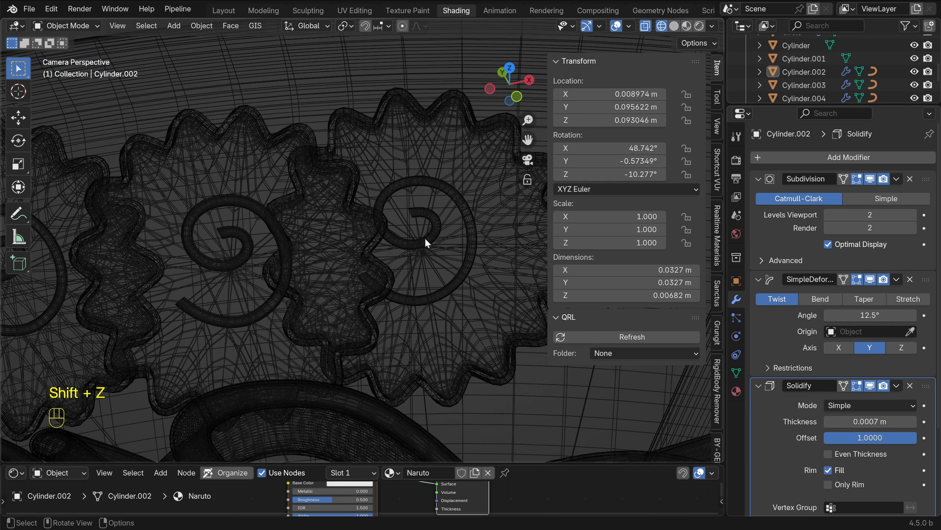
click(436, 187)
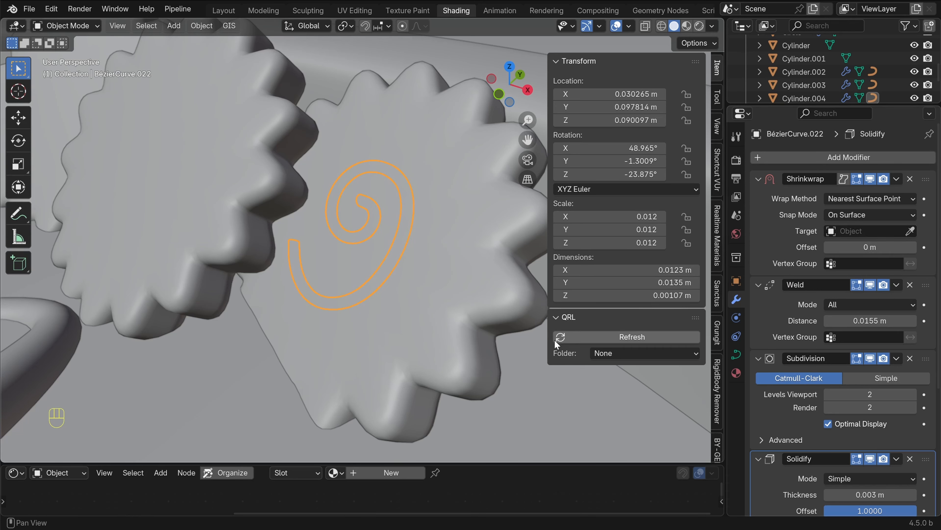
key(g)
key(z)
key(z)
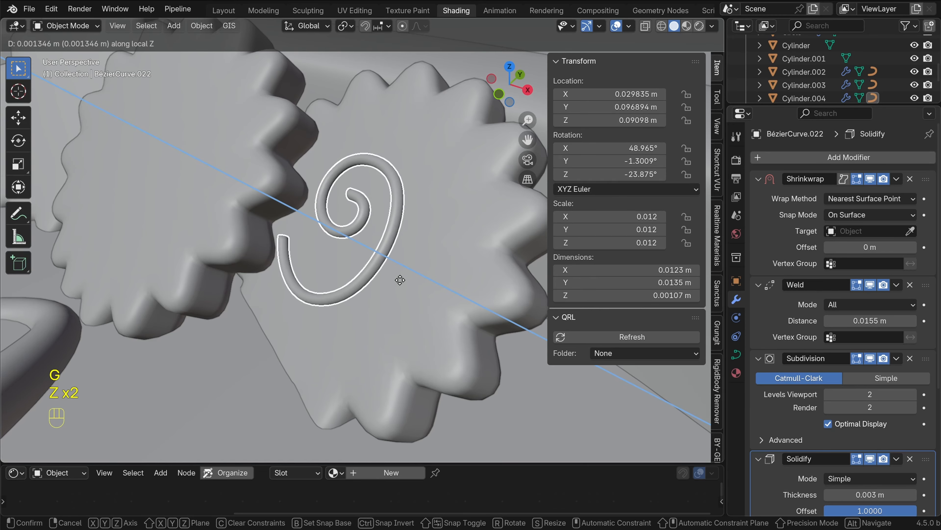
click(400, 280)
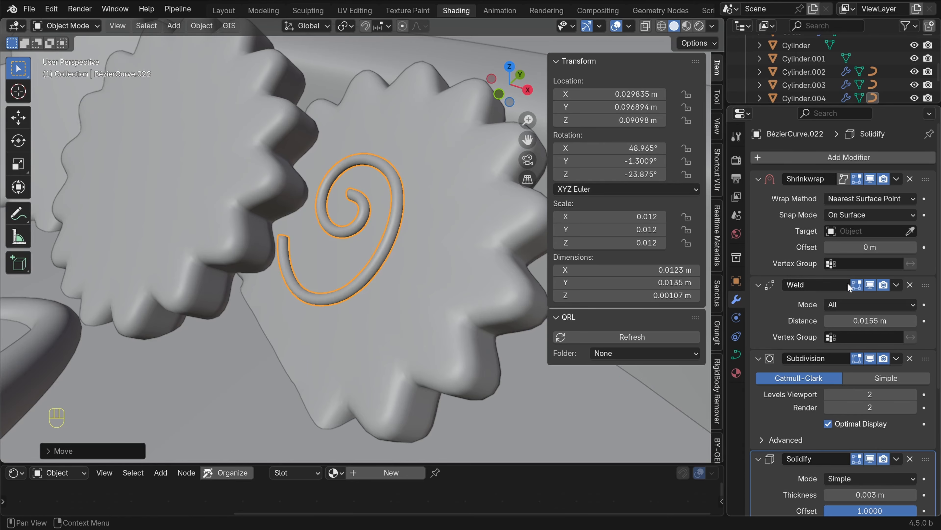
Set the Shrinkwrap target of that spiral to Cylinder.004, the disc nearest the chopsticks, and clear the selection
click(910, 231)
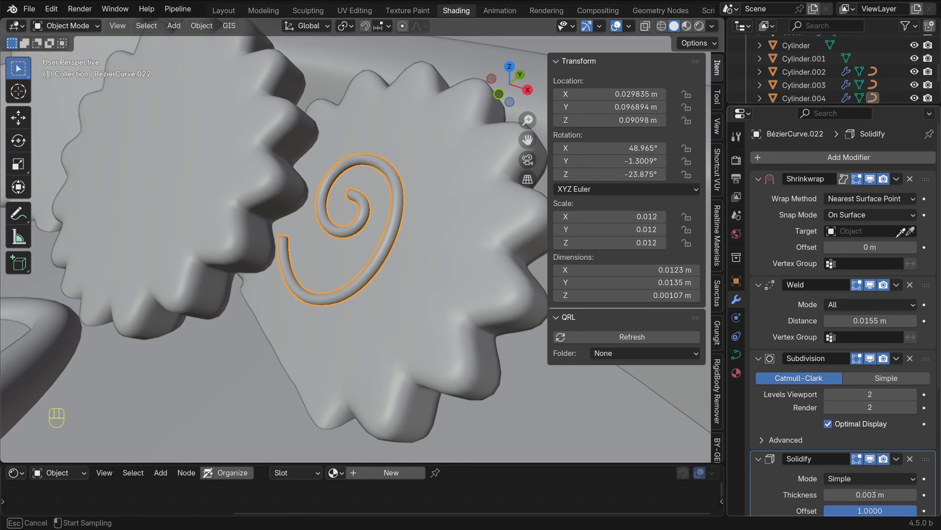
click(446, 243)
key(alt+a)
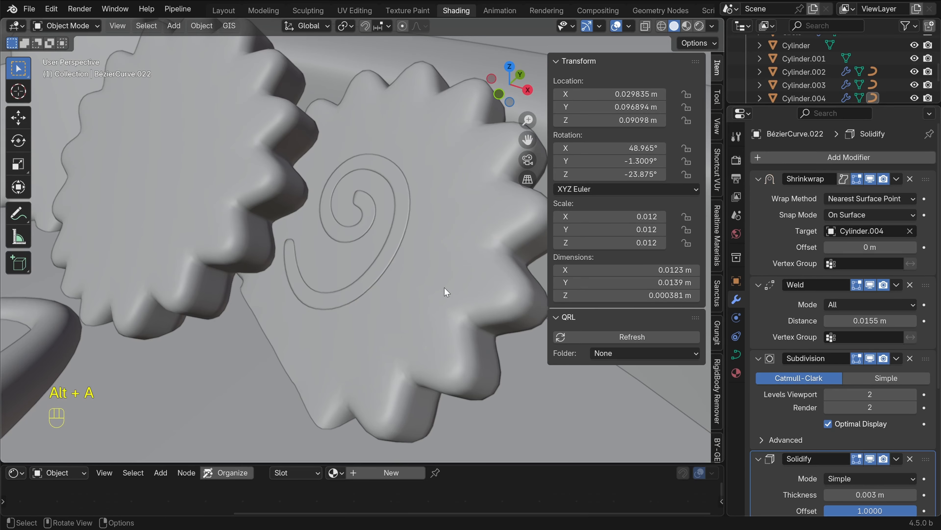
Select the spiral buried in the middle disc and clear its Shrinkwrap target
shift+middle_drag(445, 288, 415, 222)
scroll(452, 203, down, 4)
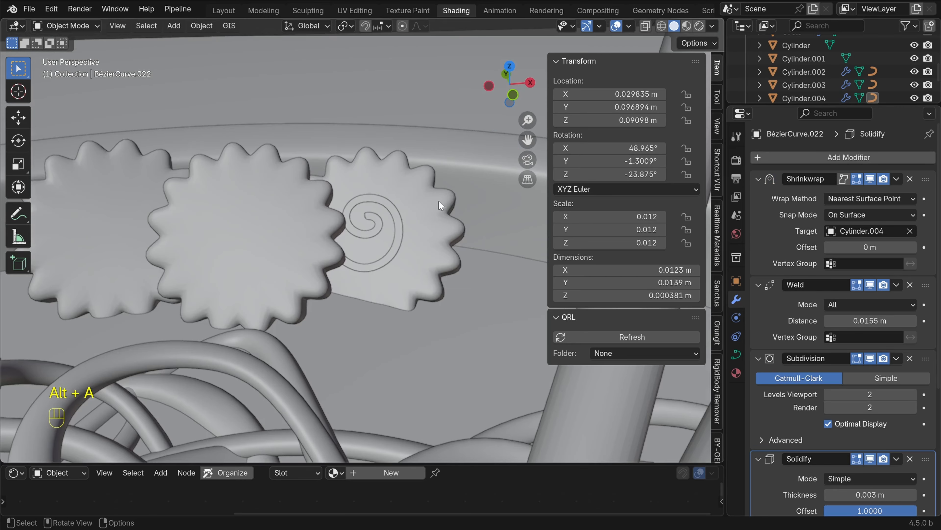
shift+middle_drag(333, 219, 413, 220)
click(371, 212)
scroll(370, 216, down, 2)
scroll(372, 233, up, 4)
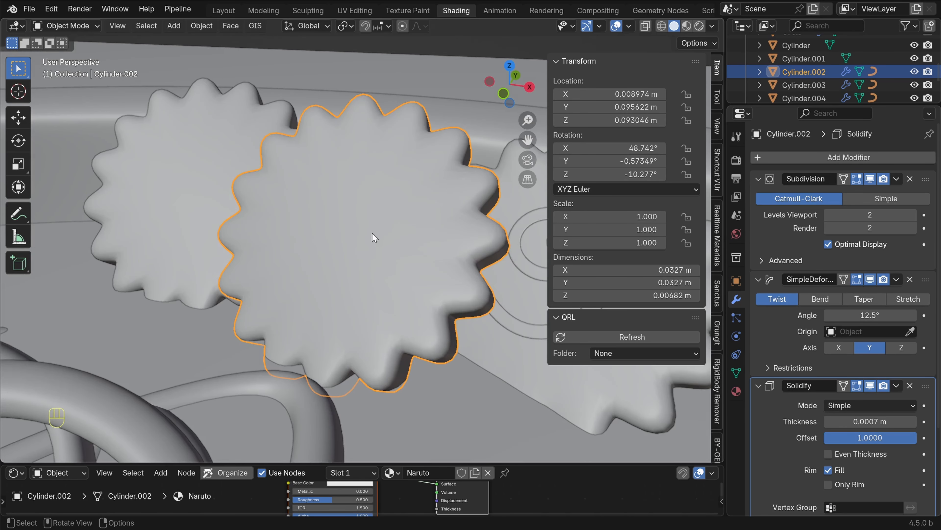
key(shift+z)
click(386, 203)
key(shift+z)
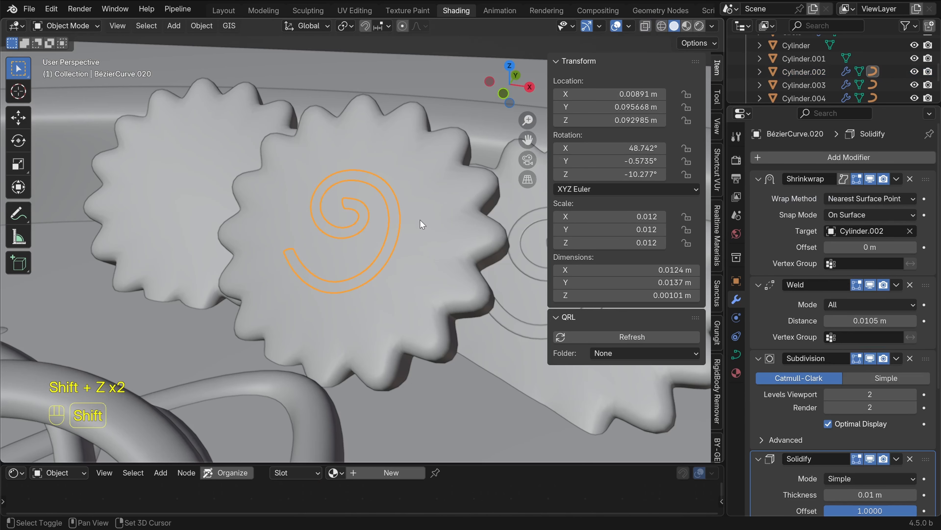
scroll(385, 234, up, 3)
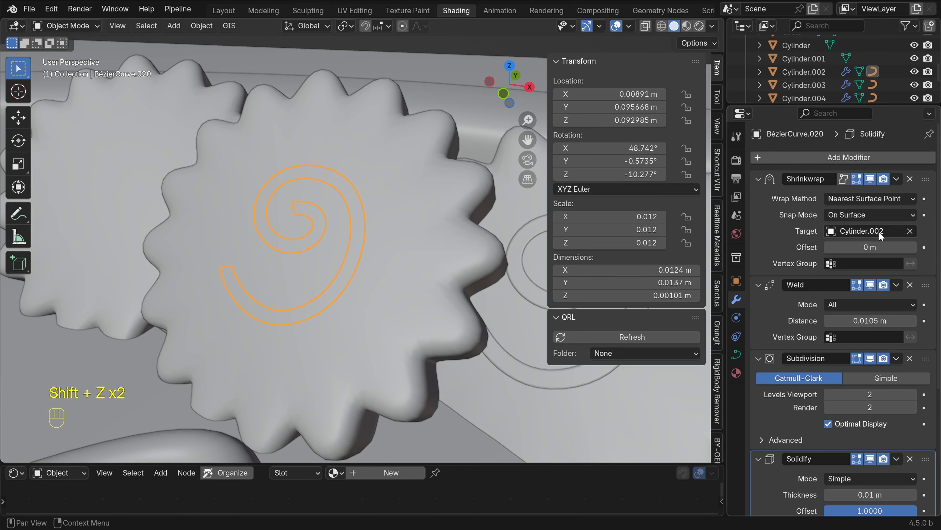
click(911, 231)
Move the middle disc's spiral outward along its local Z to about Z 0.0943 m, and set its Shrinkwrap target to Cylinder.002
key(g)
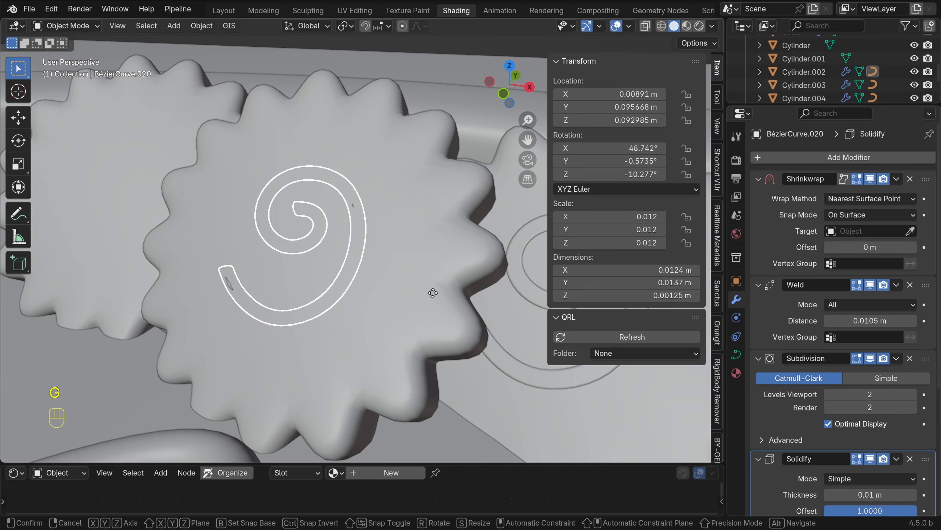
key(z)
key(z)
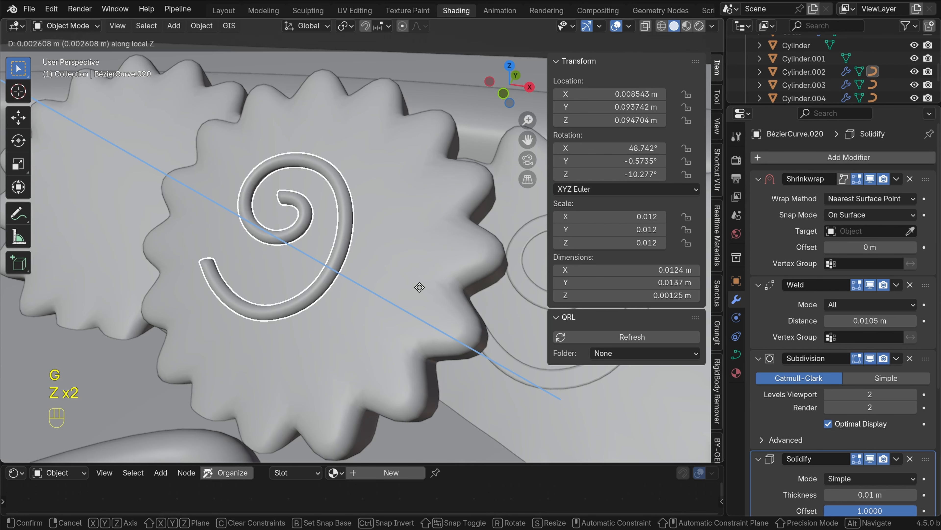
click(424, 288)
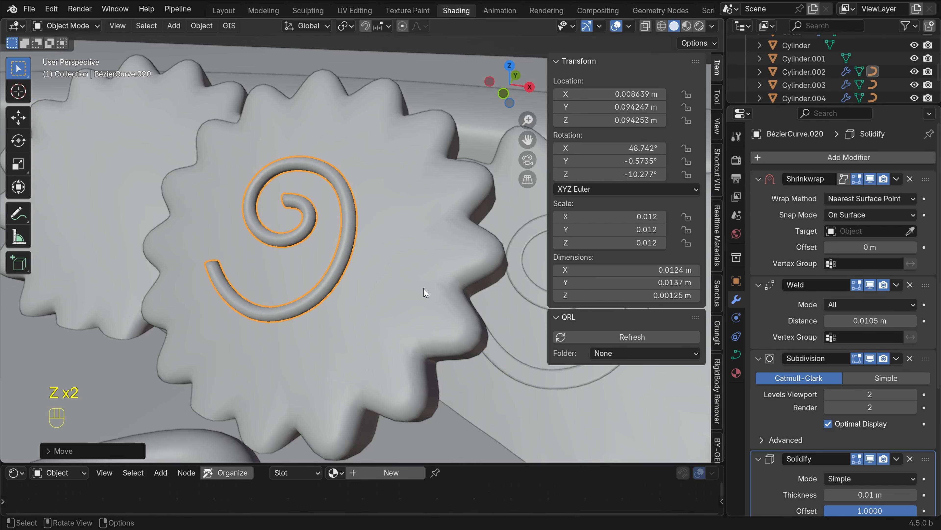
click(911, 231)
click(414, 240)
key(alt+a)
Select the spiral buried in the disc farthest from the chopsticks and clear its Shrinkwrap target
scroll(368, 260, down, 3)
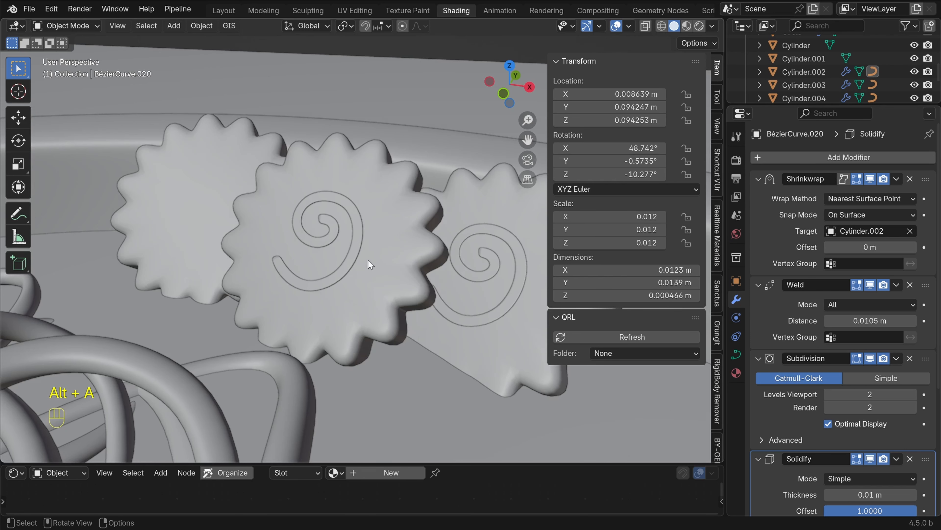
scroll(368, 259, down, 1)
middle_drag(368, 259, 428, 269)
shift+middle_drag(345, 275, 433, 255)
click(349, 239)
scroll(349, 241, up, 2)
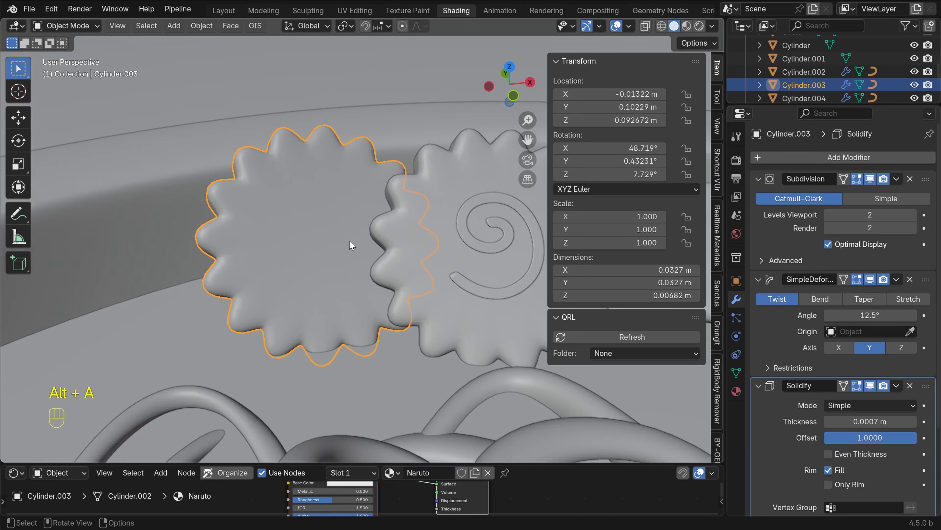
key(shift+z)
click(312, 210)
middle_drag(306, 201, 360, 220)
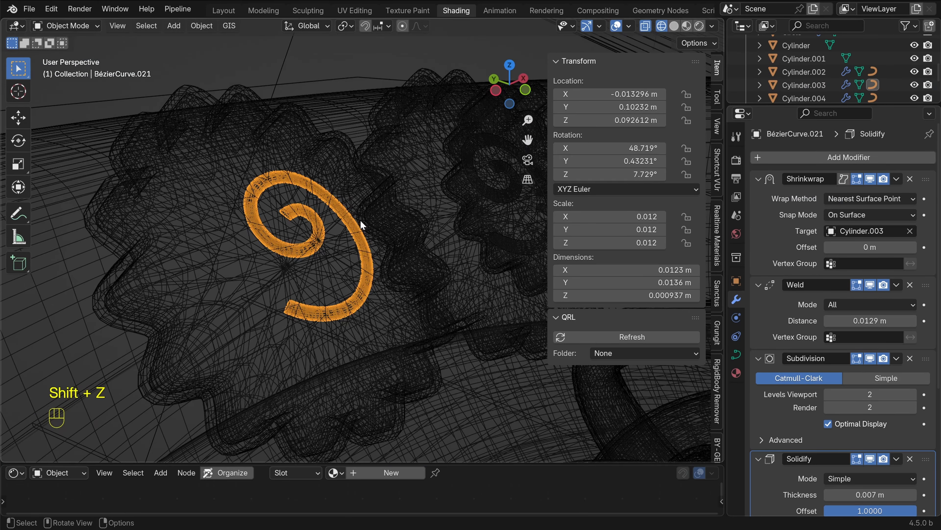
click(910, 231)
key(shift+z)
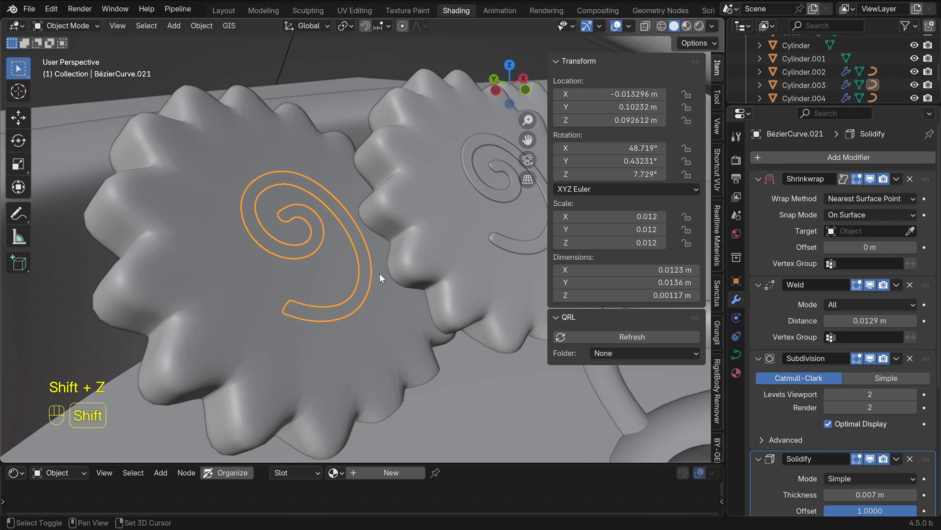
Move that spiral off the disc farthest from the chopsticks to about X -0.0139, Y 0.1018, Z 0.0941 m
key(g)
key(z)
key(z)
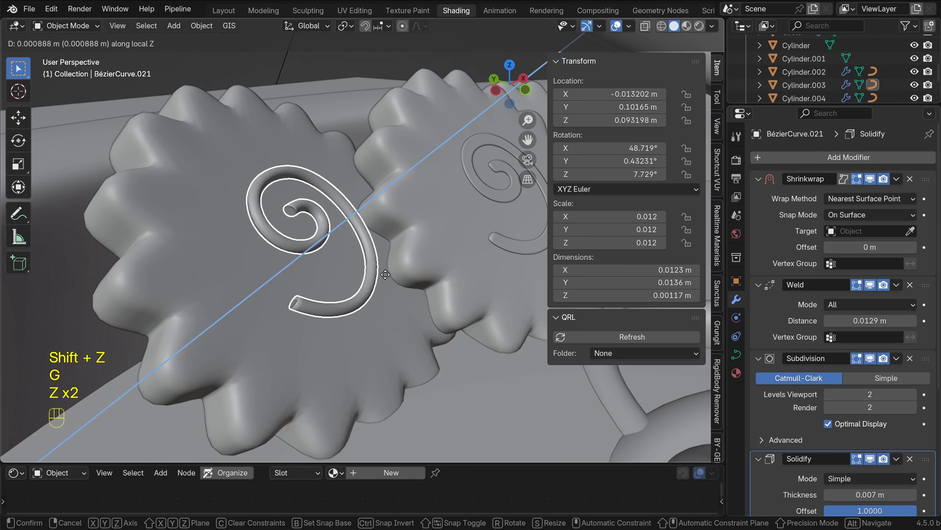
click(387, 286)
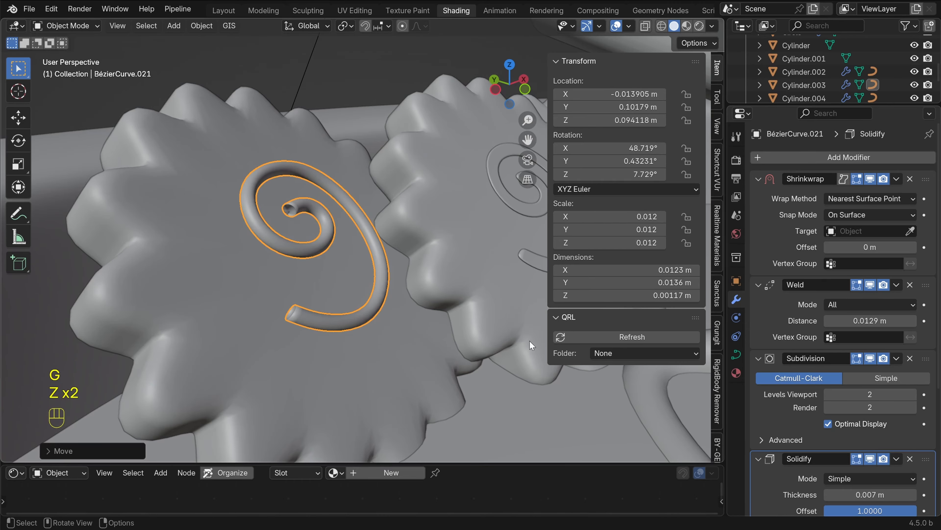
Try to wrap the farthest disc's spiral onto Cylinder.003 and shift it across the surface, then clear the target again
click(910, 231)
click(347, 373)
middle_drag(397, 313, 336, 309)
key(g)
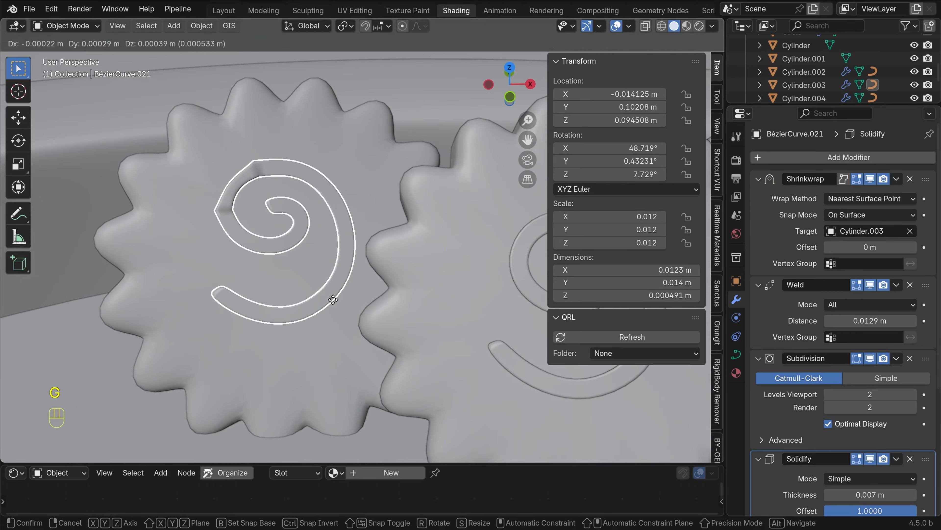
click(330, 311)
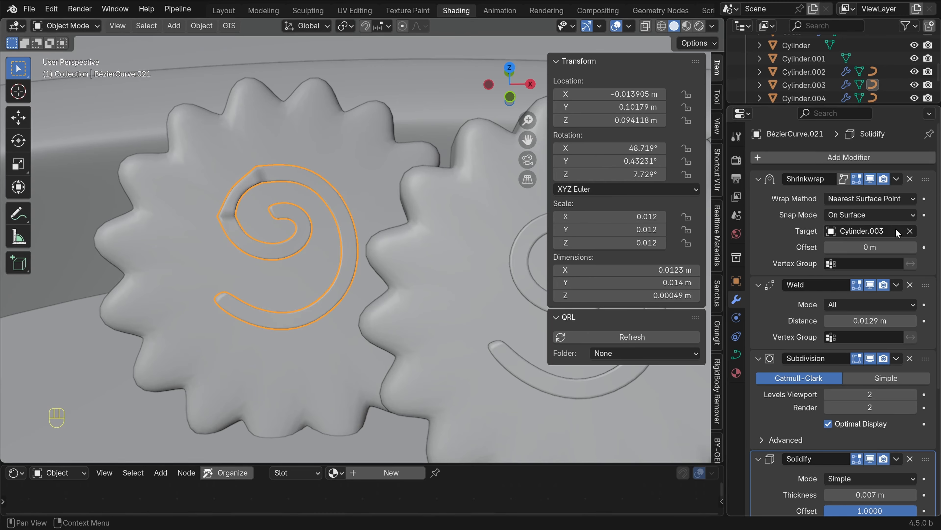
click(911, 231)
Move the spiral farther out along its local Z to about Z 0.0943 m, and set its Shrinkwrap target to Cylinder.003
middle_drag(371, 241, 422, 256)
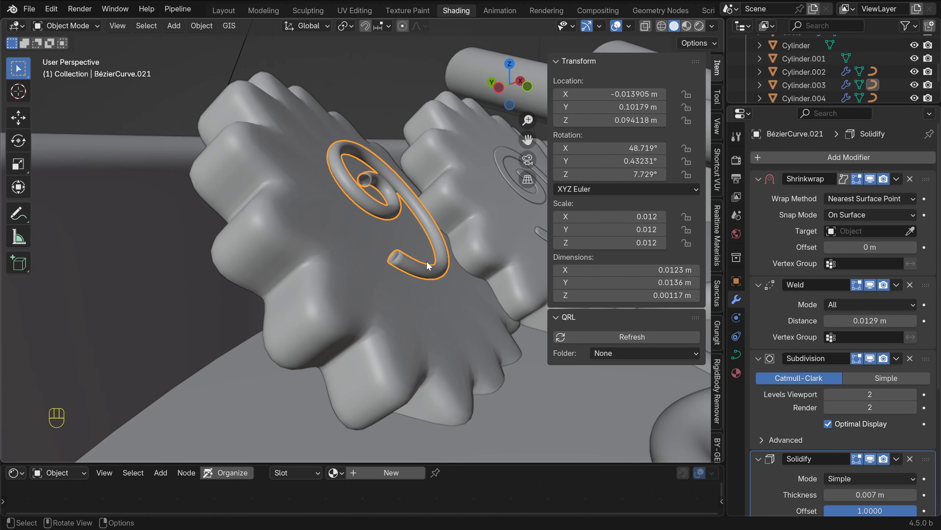
key(g)
key(z)
key(z)
click(430, 261)
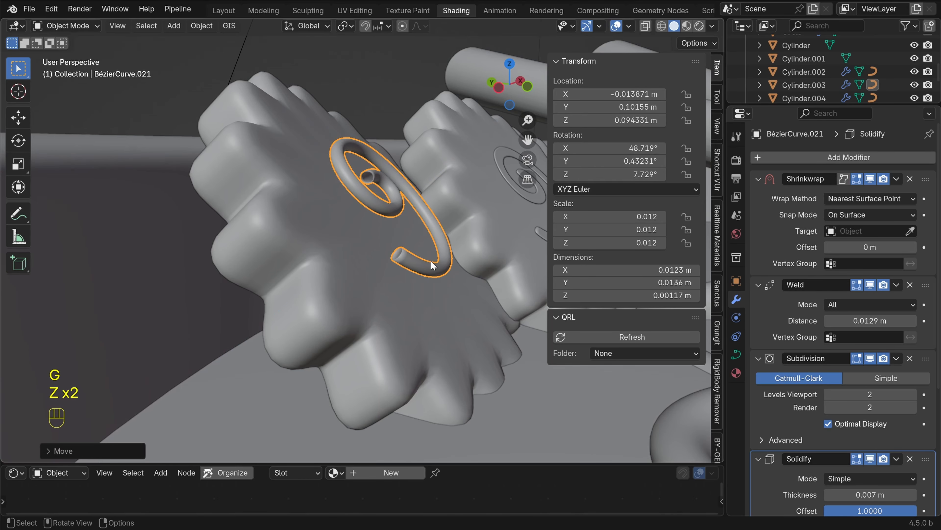
middle_drag(430, 261, 404, 290)
click(911, 231)
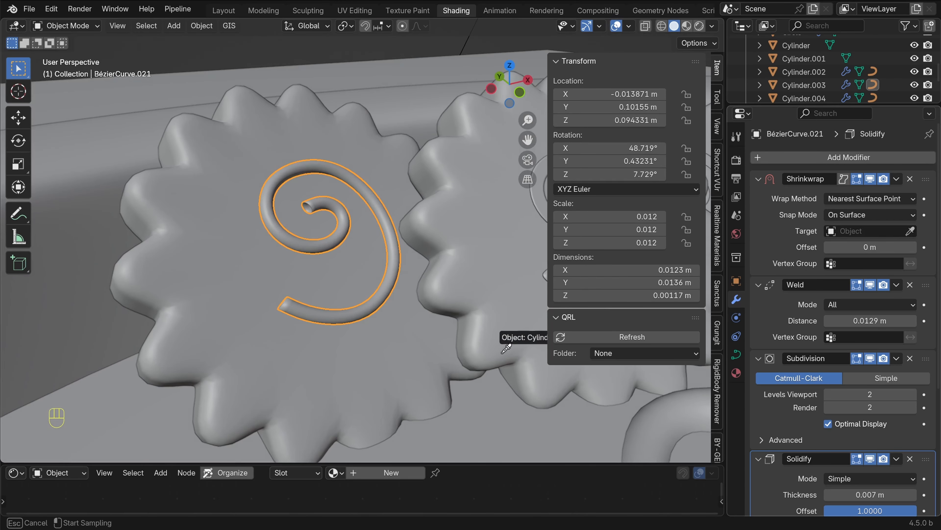
click(344, 371)
key(alt+a)
Return to the camera view and check the spirals on all three discs together
scroll(350, 334, down, 8)
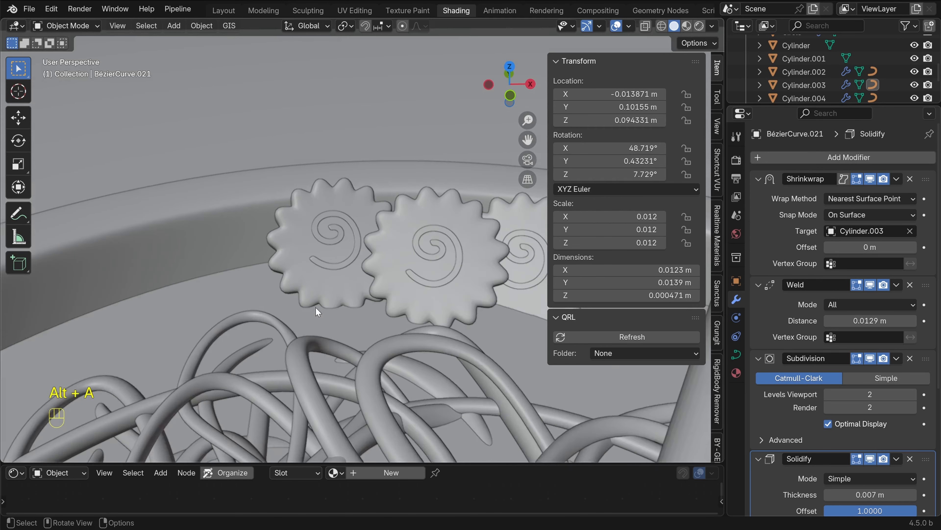
scroll(346, 289, up, 4)
key(KP_0)
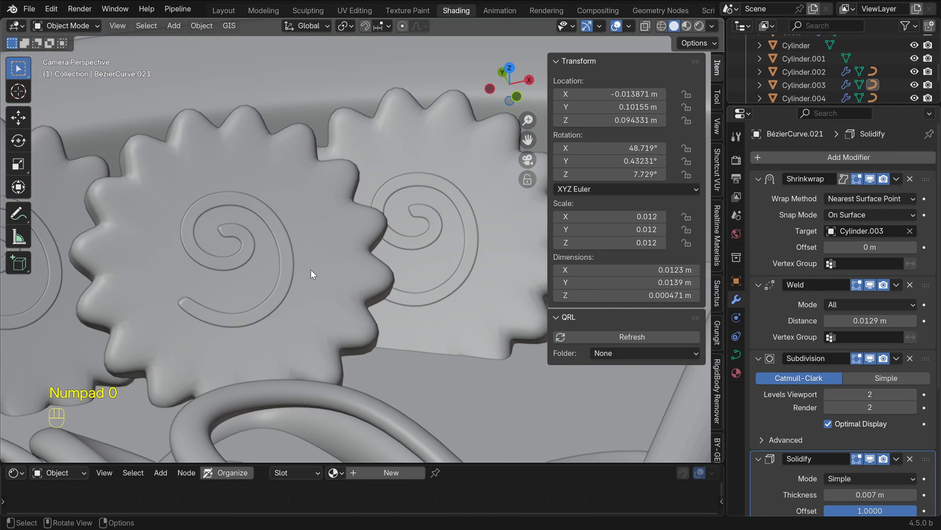
scroll(310, 269, down, 3)
scroll(379, 243, down, 4)
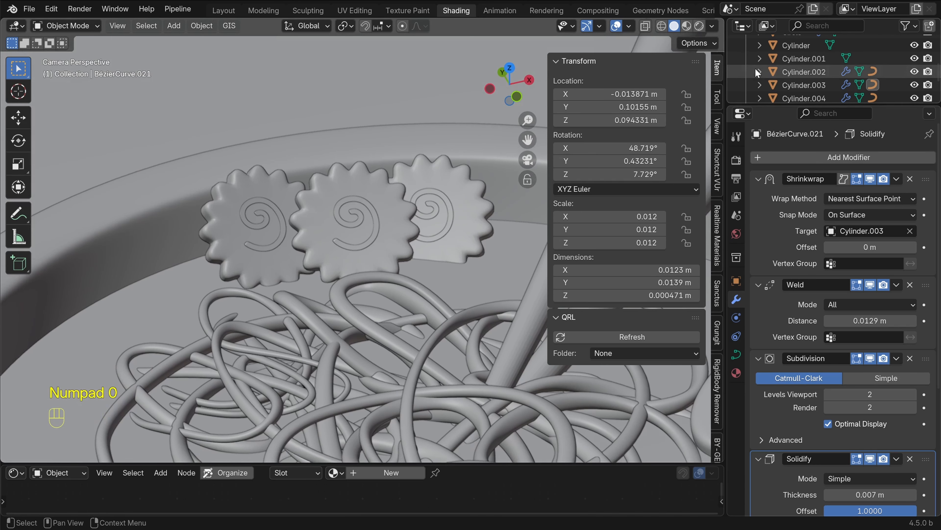
Switch the viewport to rendered shading and select the disc nearest the chopsticks, enlarging the shader node area
click(696, 29)
scroll(385, 206, down, 3)
scroll(404, 222, up, 4)
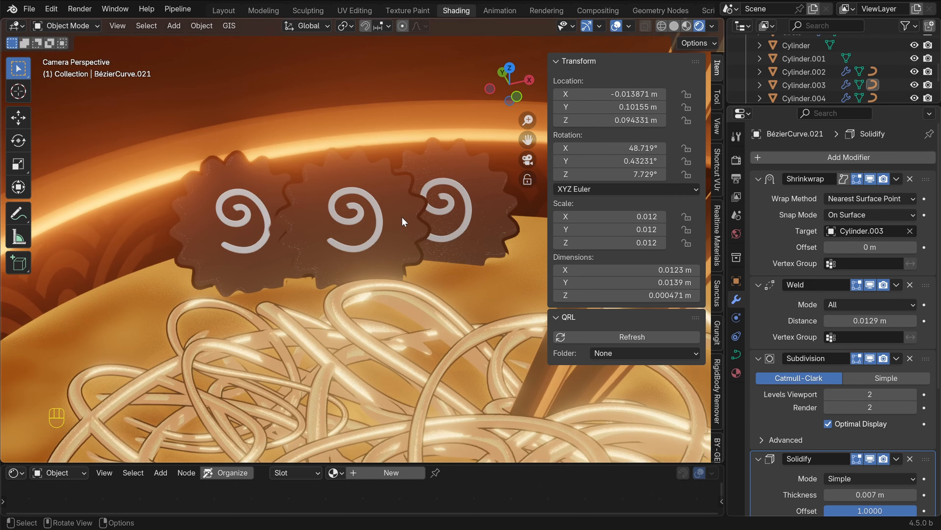
click(428, 166)
drag(494, 464, 483, 313)
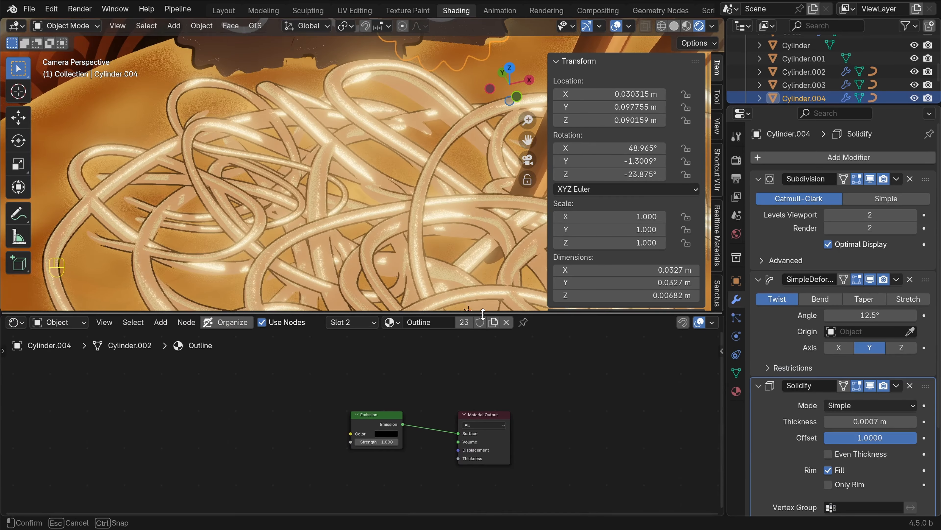
shift+middle_drag(418, 122, 402, 22)
key(n)
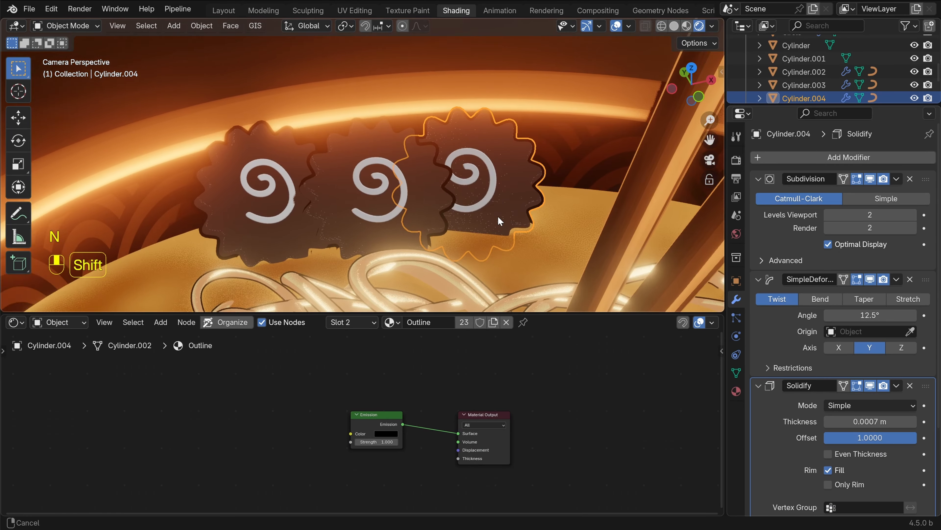
Open the Naruto material slot of the selected disc and delete its Principled BSDF node
click(735, 391)
click(795, 159)
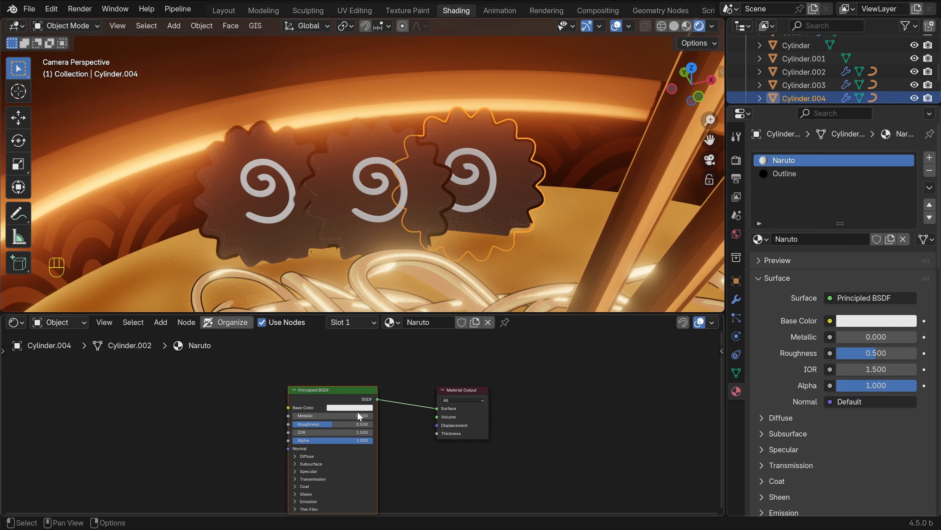
key(Delete)
middle_drag(330, 417, 482, 430)
drag(499, 313, 505, 239)
mouse_move(511, 217)
shift+middle_down()
mouse_move(516, 199)
mouse_move(522, 217)
shift+middle_up()
Add a Gradient Texture node to the Naruto material, well before the Material Output
key(shift+a)
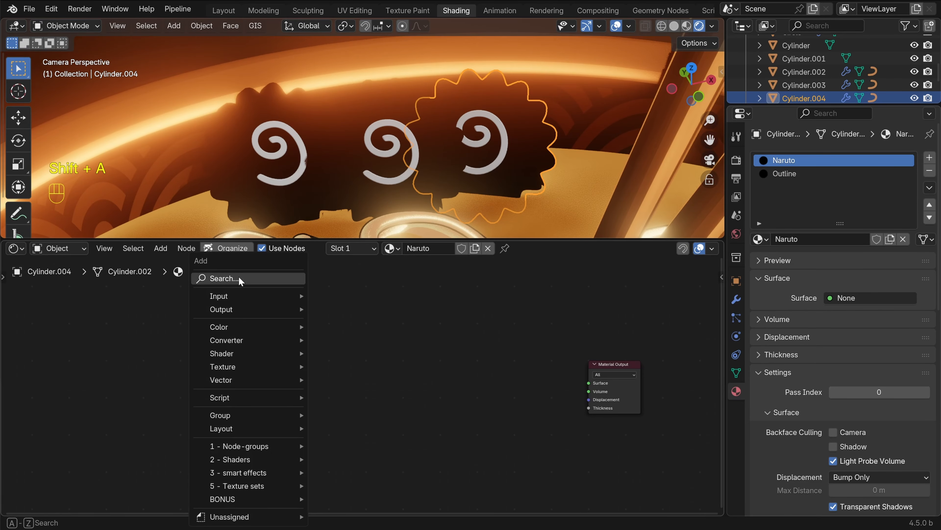
click(229, 278)
text(grad)
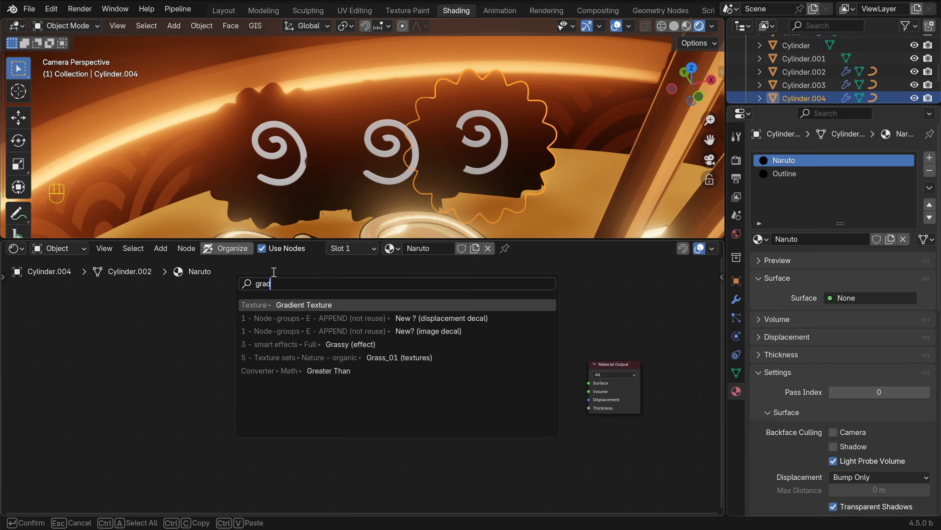
click(310, 304)
click(334, 334)
Add a Color Ramp node driven by the Gradient Texture's Color, and connect its Color to the Material Output's Surface
key(shift+a)
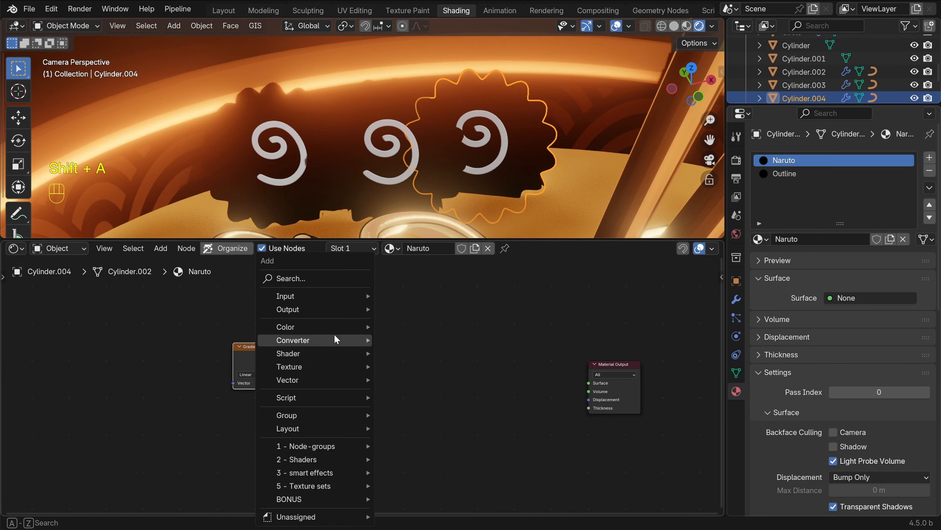
click(308, 277)
text(color)
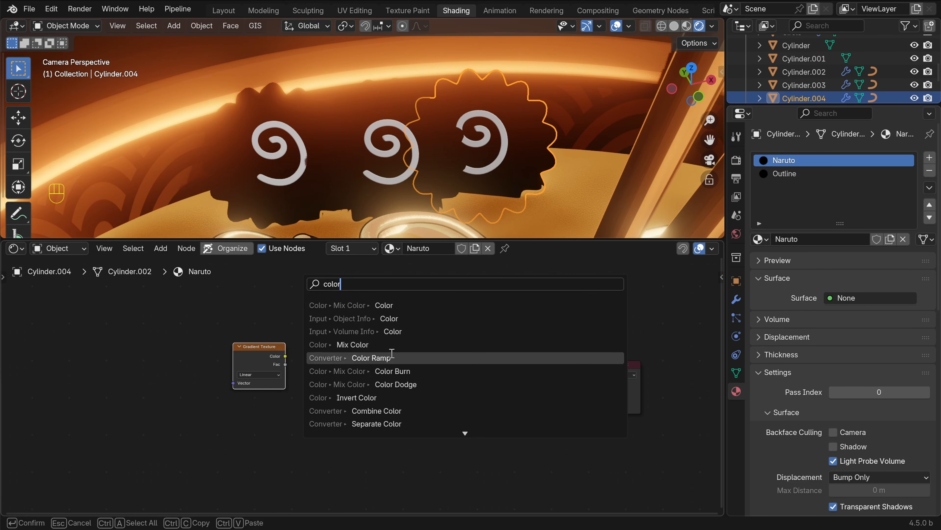
click(367, 358)
click(328, 351)
drag(285, 356, 324, 415)
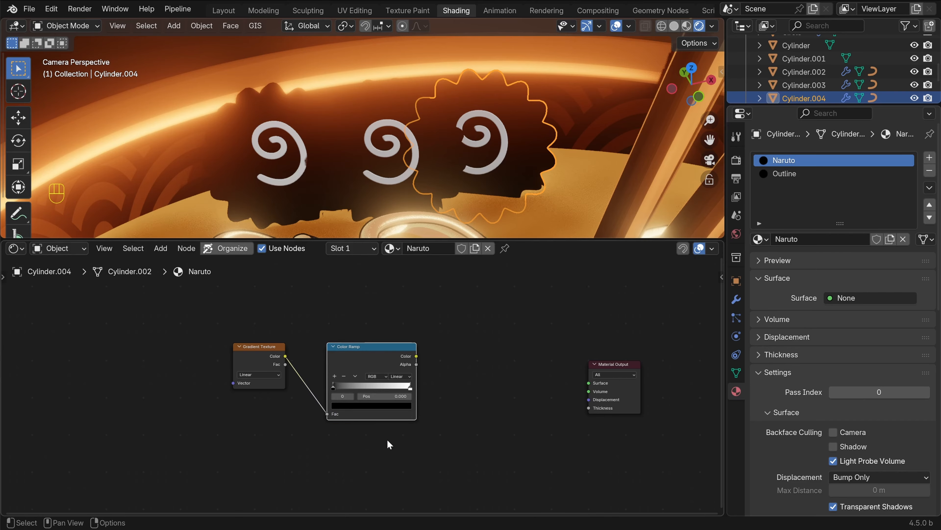
ctrl+shift+click(372, 360)
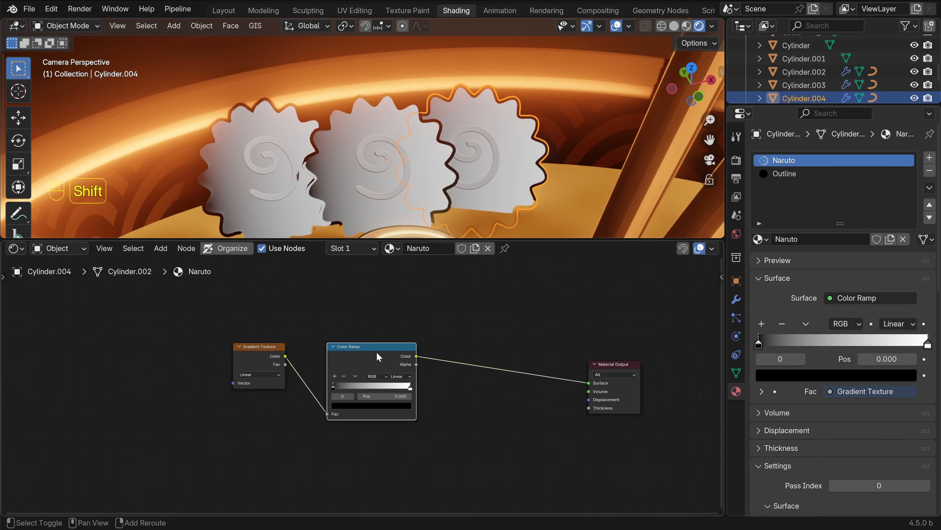
Add Texture Coordinate and Mapping nodes in front of the Gradient Texture, feeding the mapping from the Normal output
middle_drag(377, 352, 545, 358)
click(421, 359)
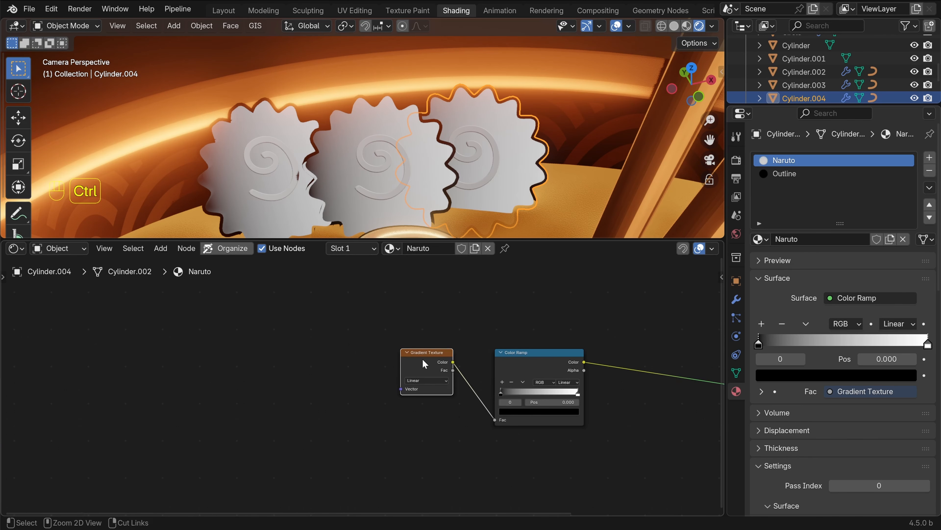
key(ctrl+t)
scroll(405, 397, up, 2)
scroll(362, 386, up, 2)
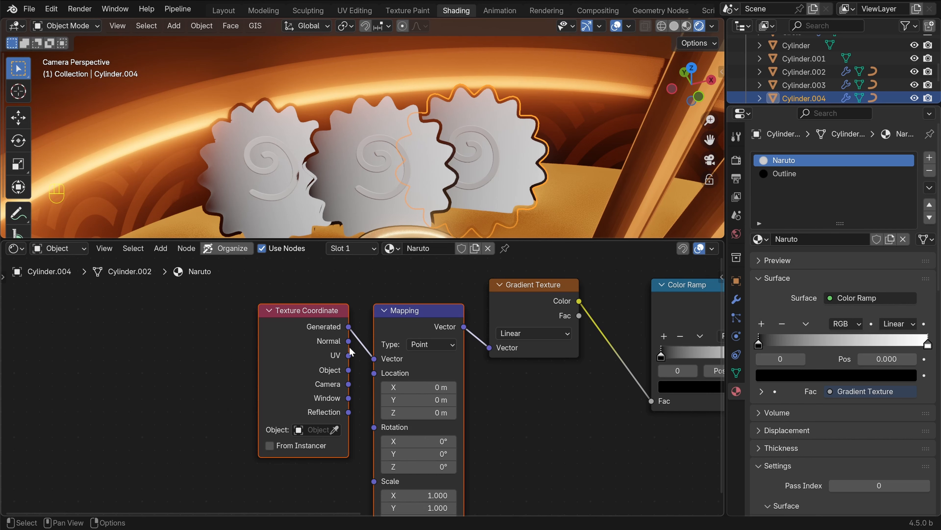
drag(349, 343, 376, 362)
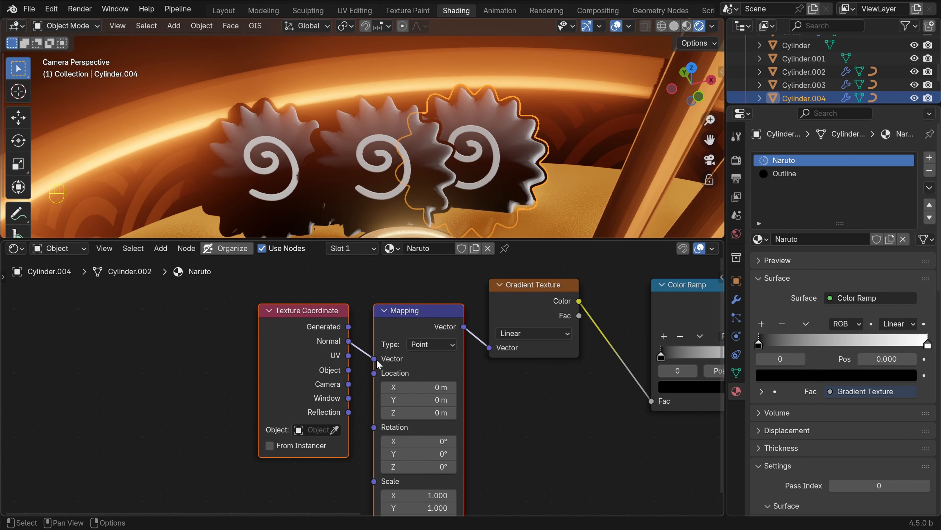
shift+middle_drag(480, 450, 443, 417)
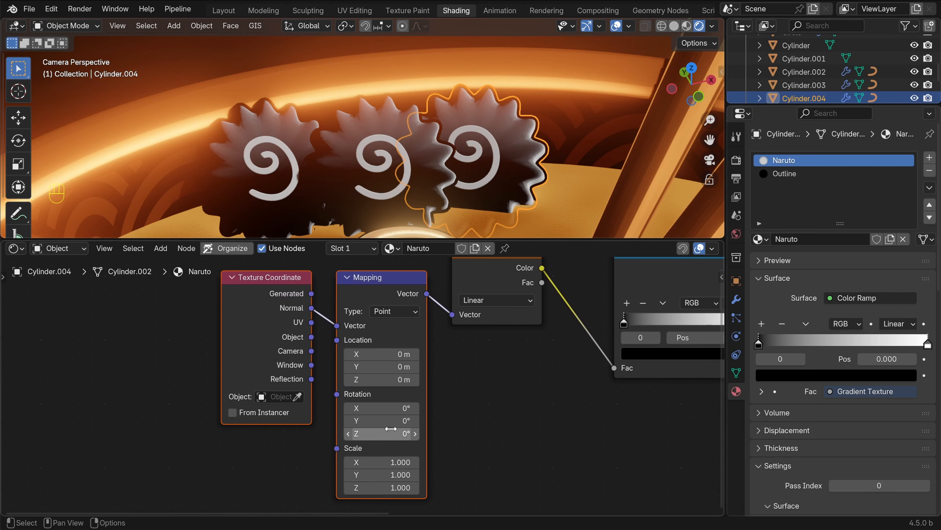
Set the Mapping node's Y rotation to 90°
click(387, 422)
text(9)
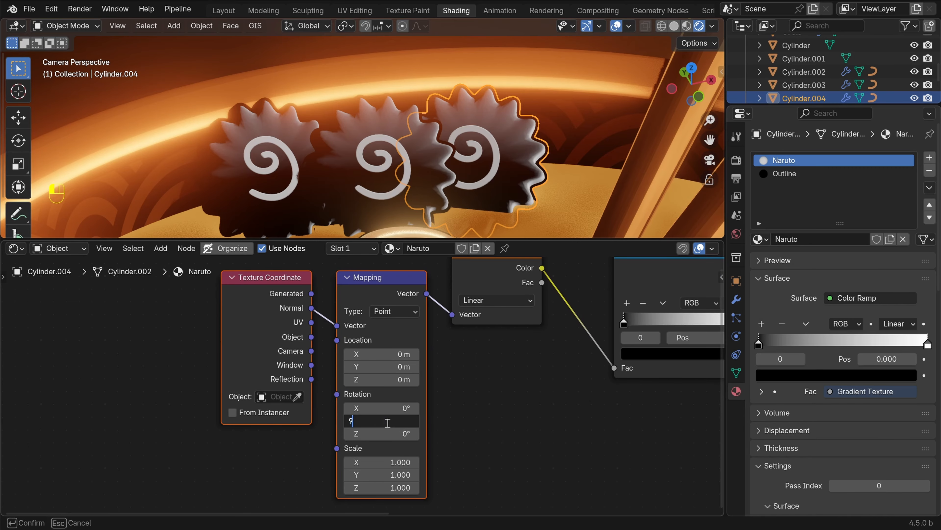
text(0)
key(Return)
Shift the gradient across the discs by setting the Mapping node's X location to -0.26 m
middle_drag(439, 212, 414, 141)
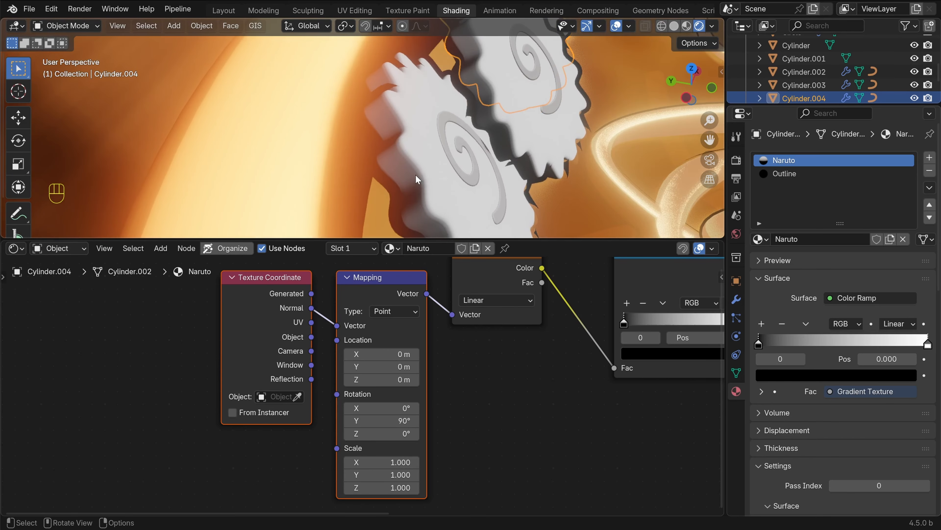
scroll(419, 385, up, 3)
shift+middle_drag(425, 382, 382, 398)
mouse_move(275, 392)
mouse_down()
mouse_move(333, 392)
mouse_move(276, 392)
mouse_up()
scroll(473, 184, down, 4)
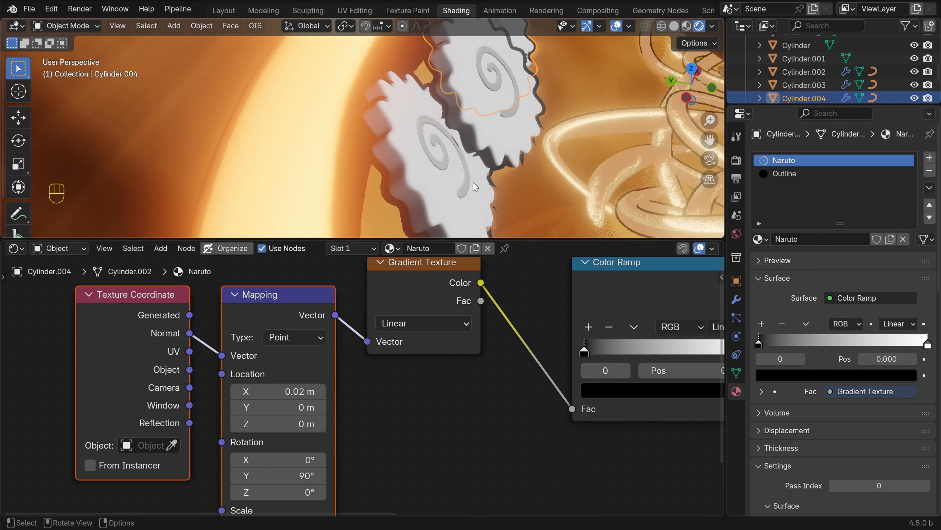
shift+middle_drag(474, 183, 451, 185)
scroll(443, 186, up, 3)
mouse_move(276, 392)
shift+mouse_down()
mouse_move(267, 392)
mouse_move(286, 394)
shift+mouse_up()
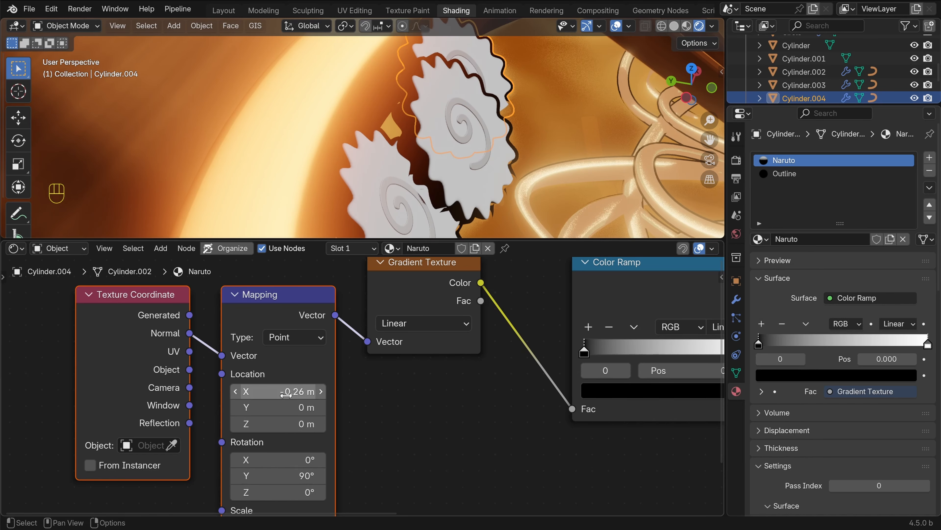
Reverse the Color Ramp by placing its white stop at 0.659 and its black stop at 0.769
scroll(519, 185, down, 5)
key(alt+a)
middle_drag(519, 178, 336, 131)
scroll(381, 141, up, 5)
scroll(361, 130, up, 3)
scroll(366, 108, up, 2)
scroll(365, 108, down, 3)
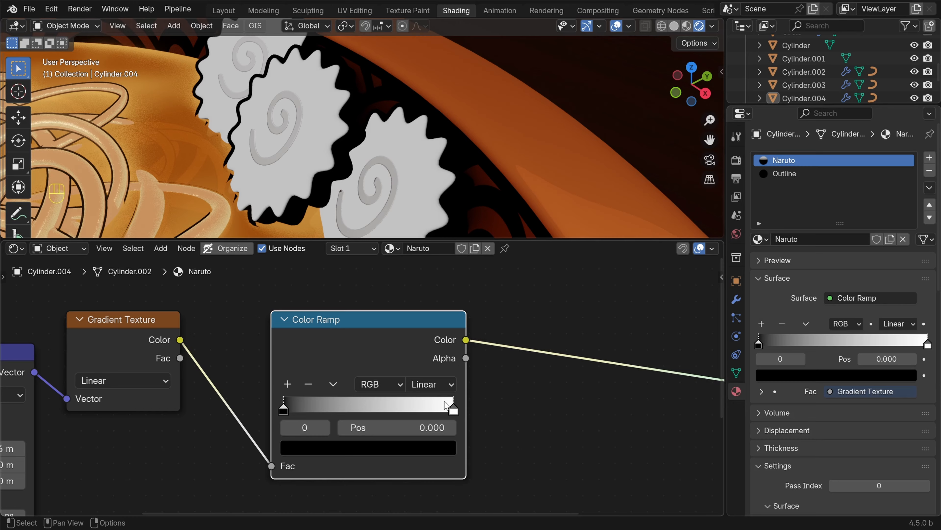
drag(447, 406, 396, 420)
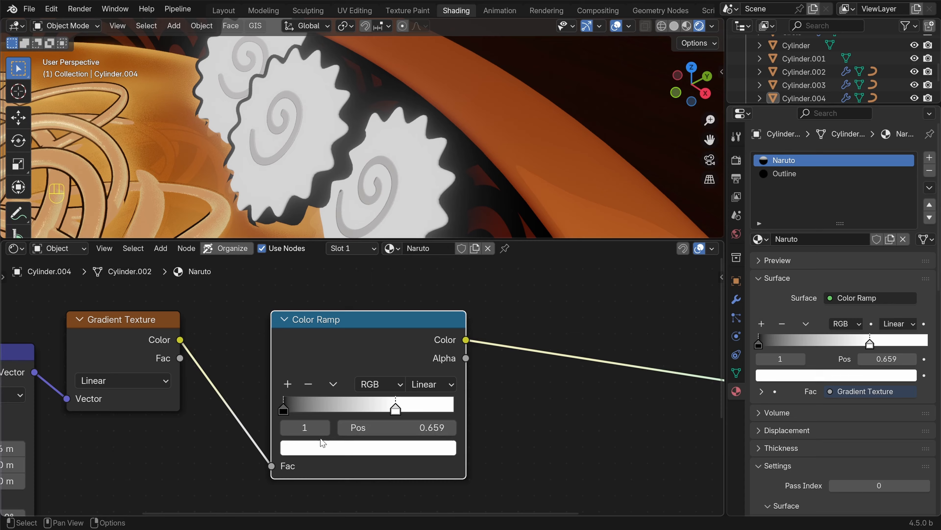
drag(283, 410, 445, 427)
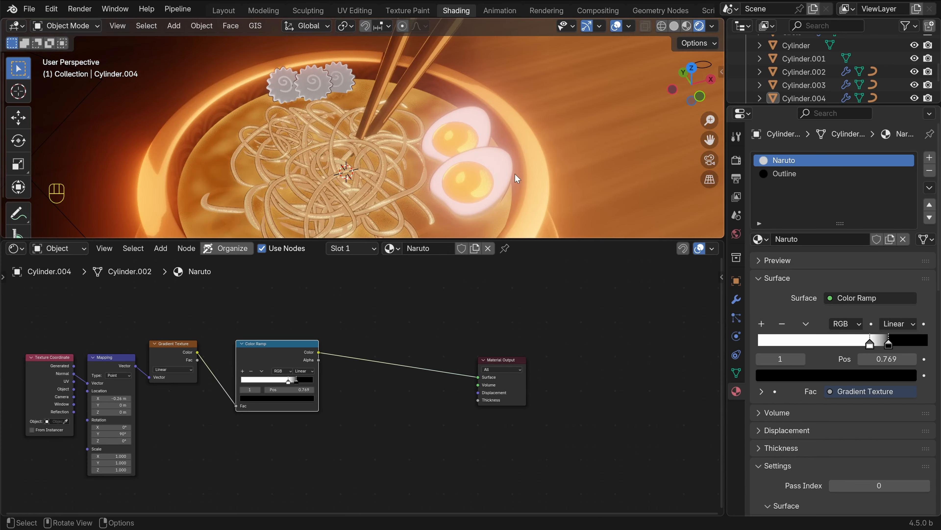
Copy the pink-and-brown Mix node from the front egg's Egg white material
click(515, 173)
shift+middle_drag(569, 412, 492, 442)
click(381, 390)
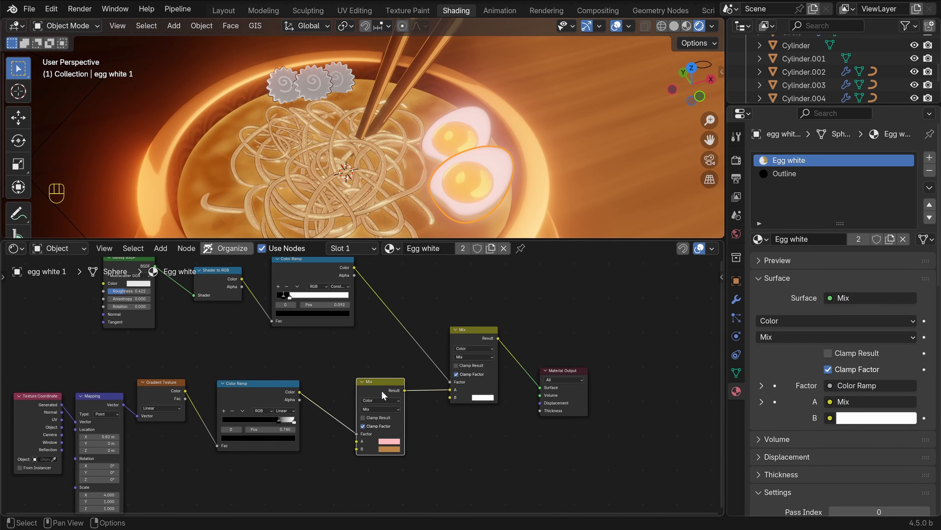
key(ctrl+c)
key(ctrl+c)
Paste the Mix node between the Color Ramp and Material Output of the Naruto material, with the ramp driving its Factor
shift+click(314, 70)
key(KP_Decimal)
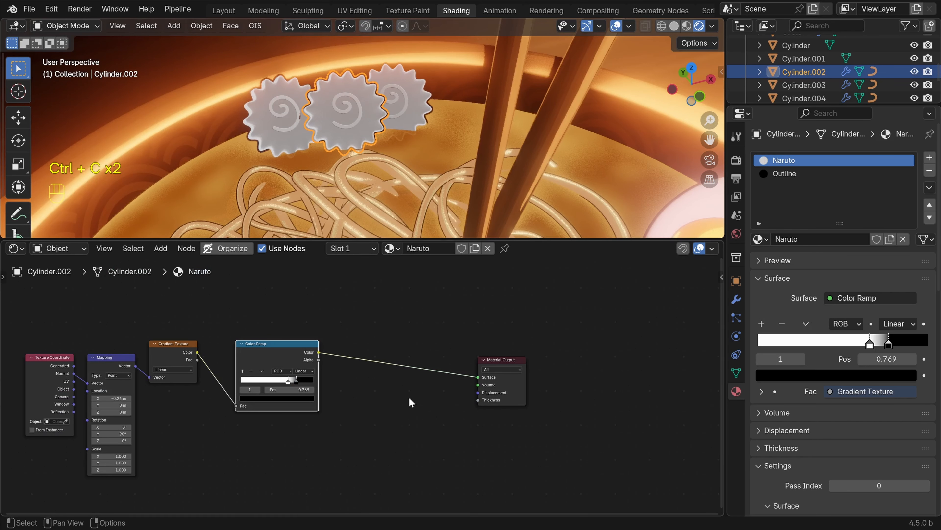
key(ctrl+v)
scroll(408, 397, up, 2)
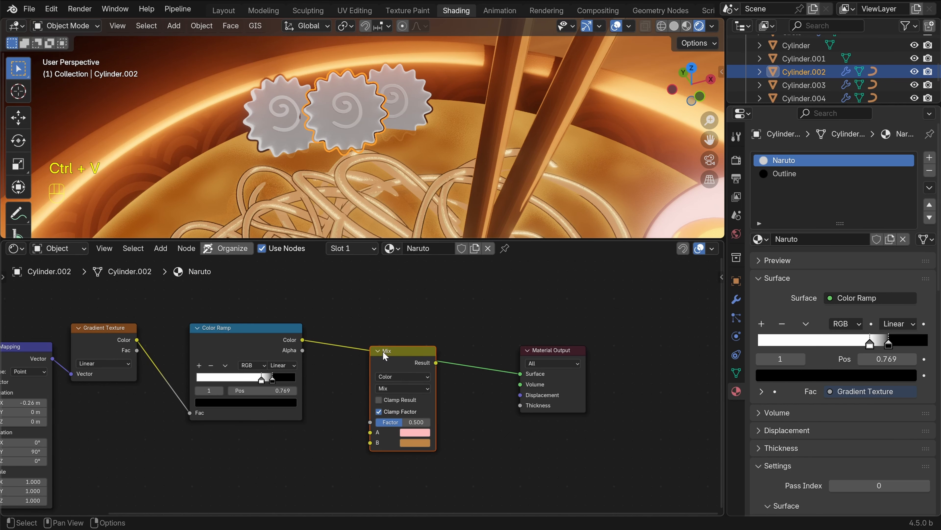
click(388, 339)
scroll(354, 137, up, 3)
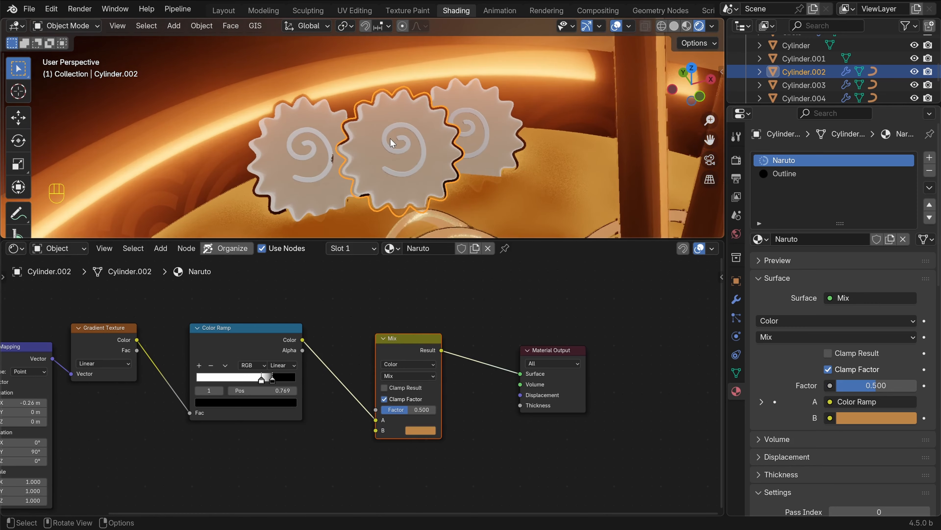
drag(376, 419, 376, 410)
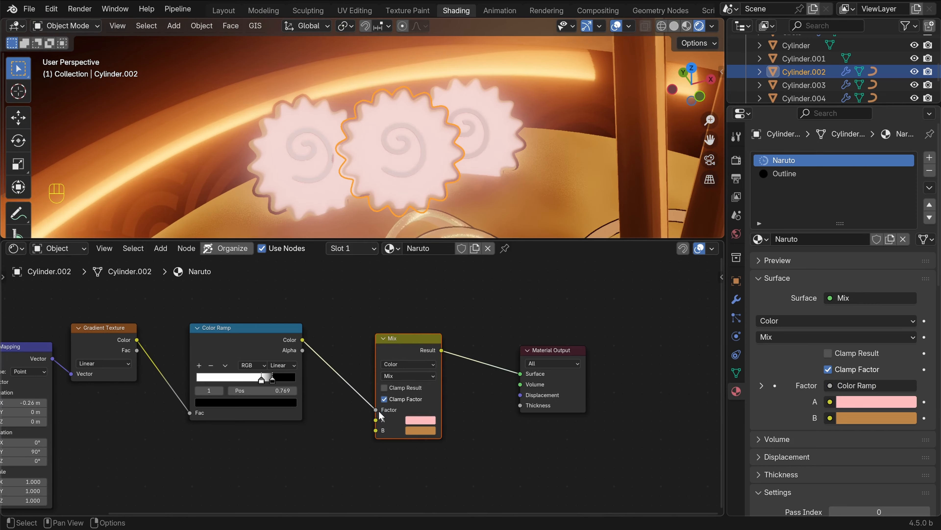
Shift the Mix node's color A to a peach pink with hue 0.014 and saturation about 0.74
shift+middle_drag(462, 153, 452, 152)
scroll(517, 455, up, 8)
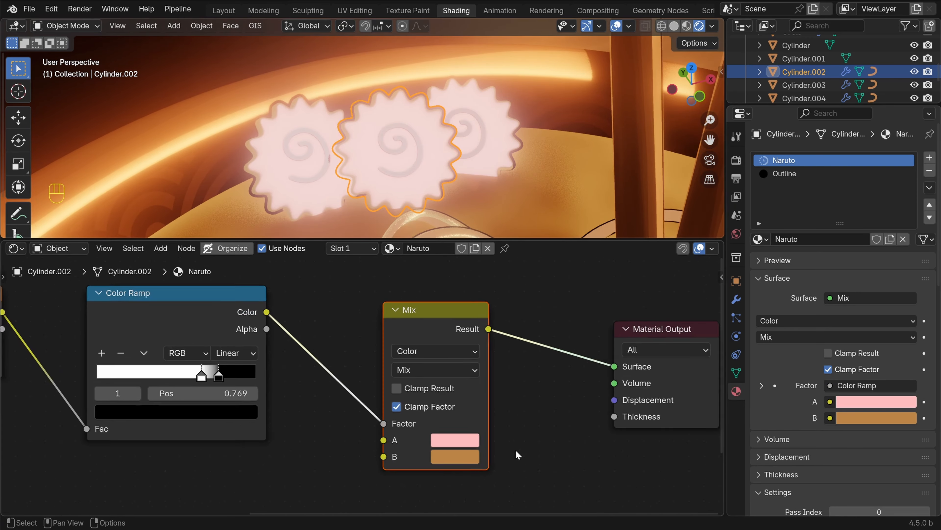
shift+middle_drag(575, 456, 540, 425)
click(442, 441)
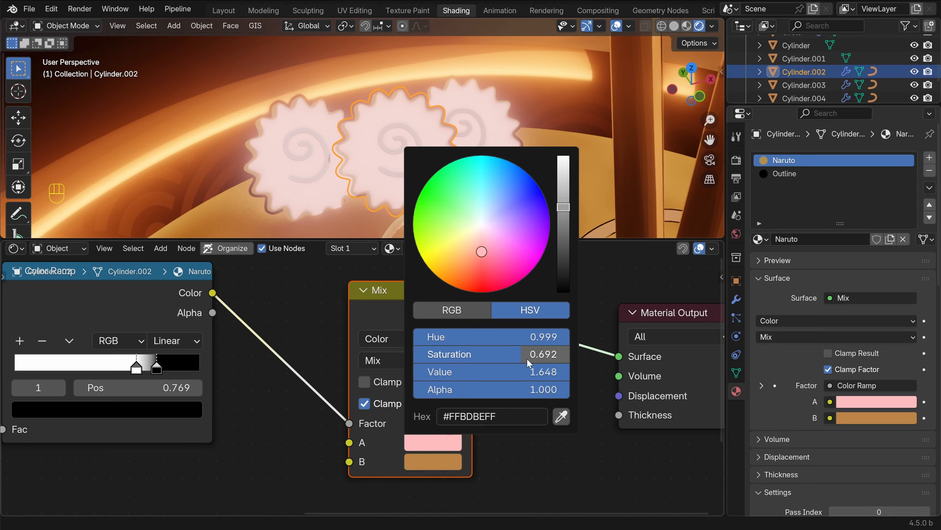
mouse_move(530, 336)
mouse_down()
mouse_move(376, 336)
mouse_move(417, 340)
mouse_move(420, 354)
mouse_up()
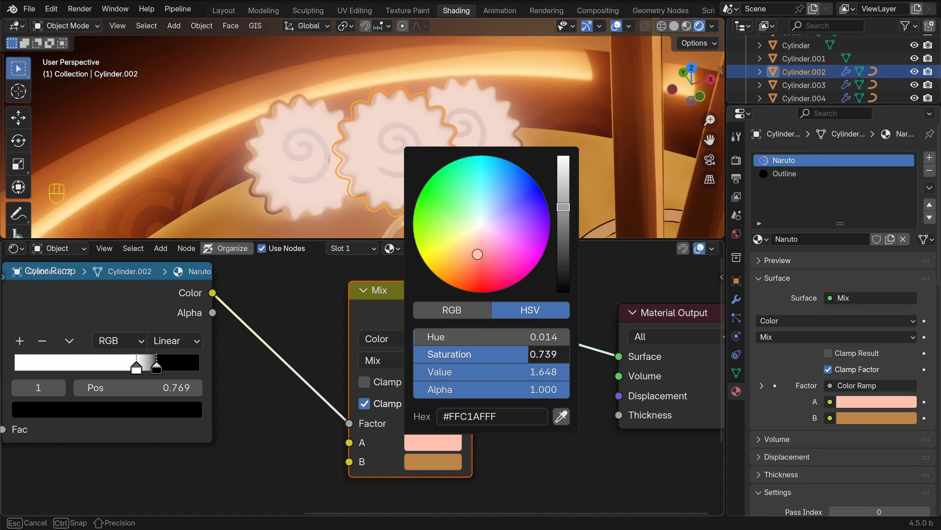
drag(420, 354, 422, 354)
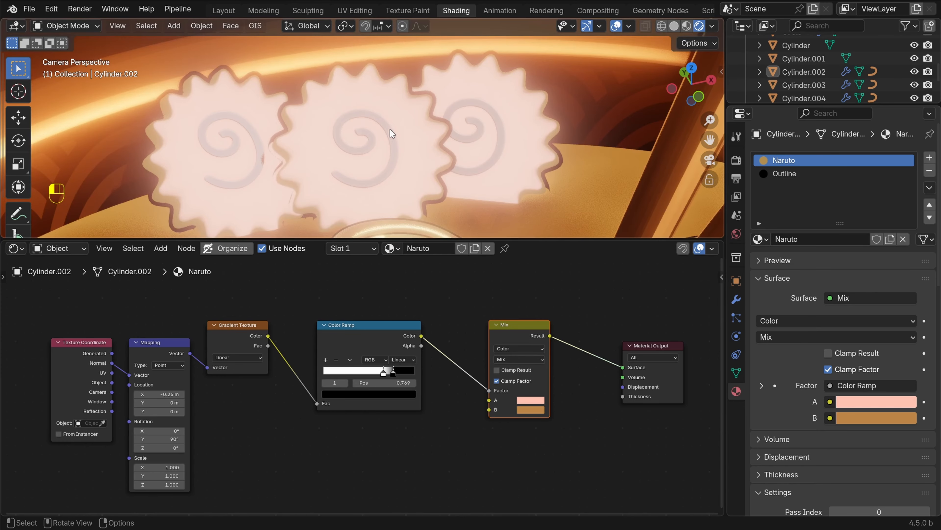
Give the front fish cake's spiral a new material named Naruto Swirl and delete its Principled BSDF node
click(391, 133)
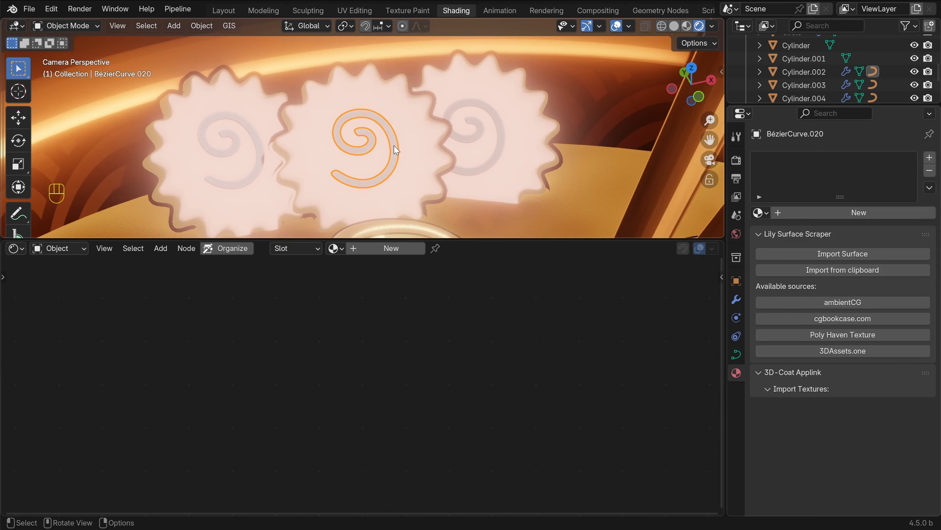
click(389, 248)
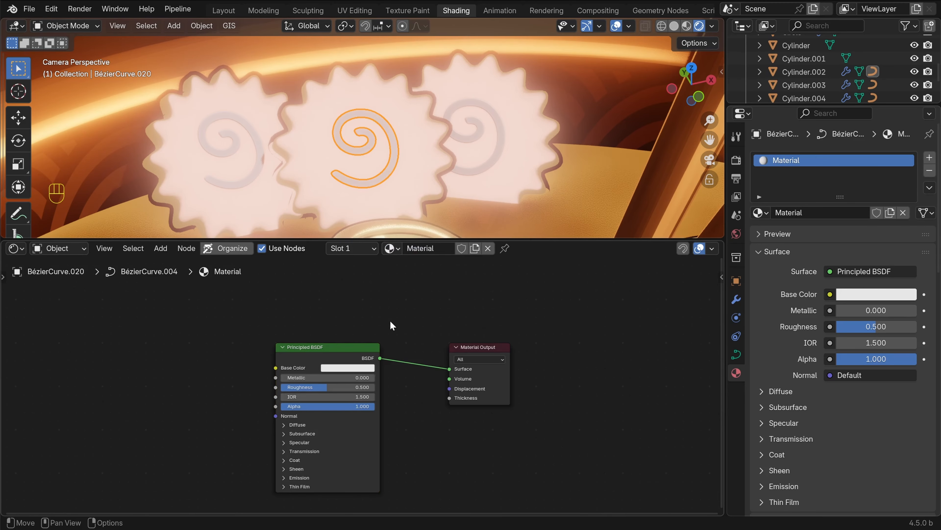
drag(266, 321, 326, 395)
key(Delete)
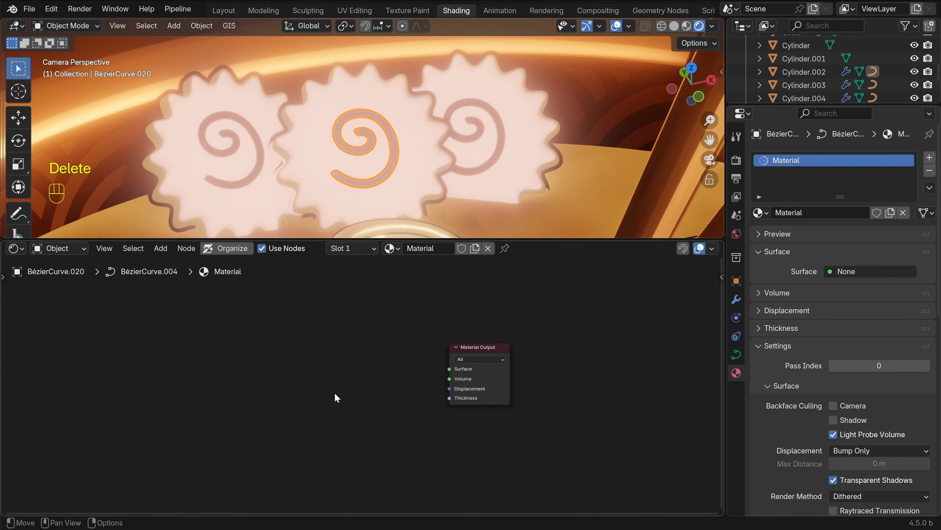
double_click(431, 248)
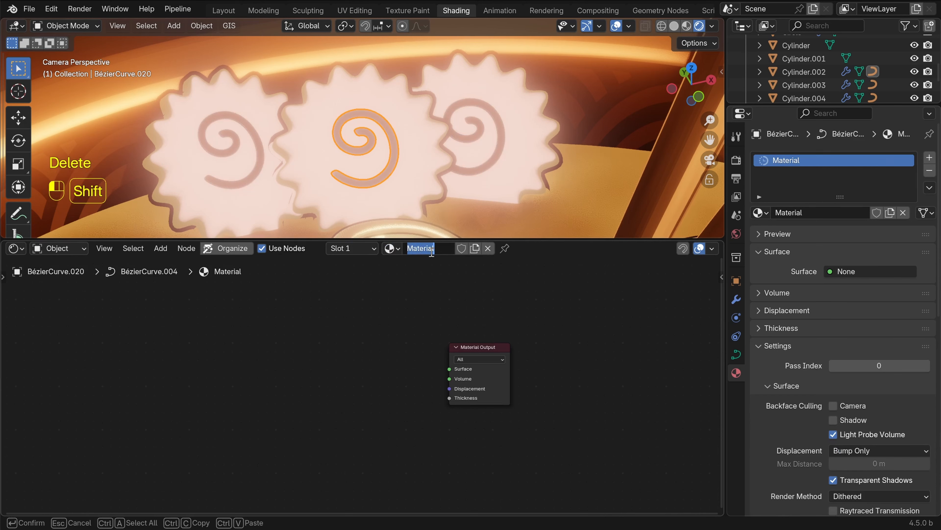
text(Naruto-Swir)
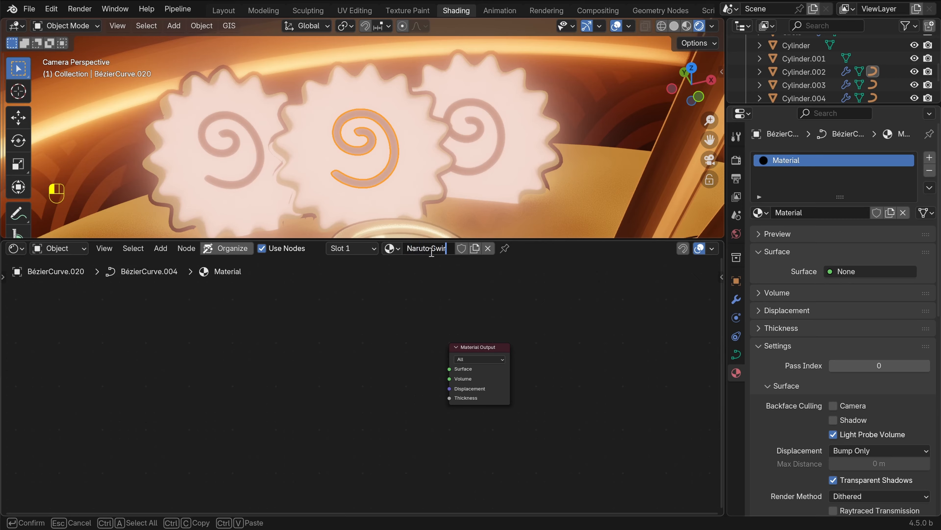
key(Return)
scroll(430, 396, up, 2)
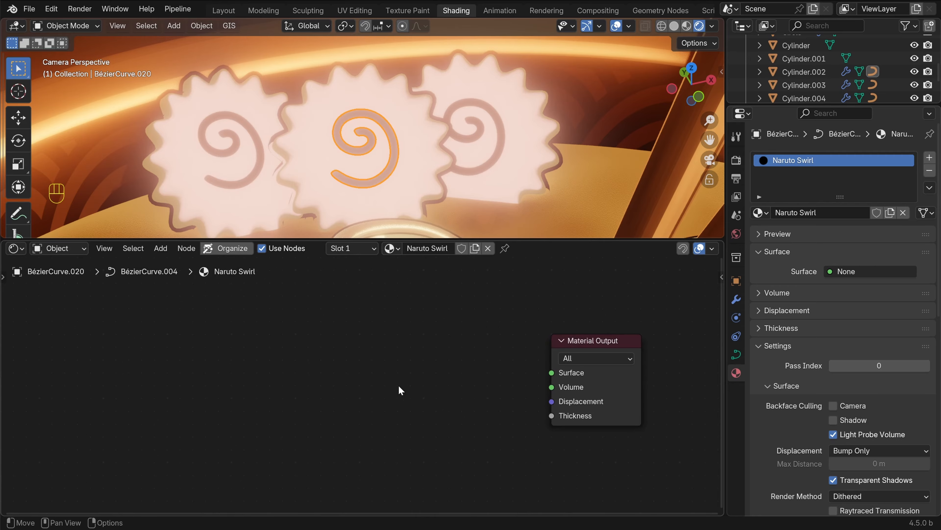
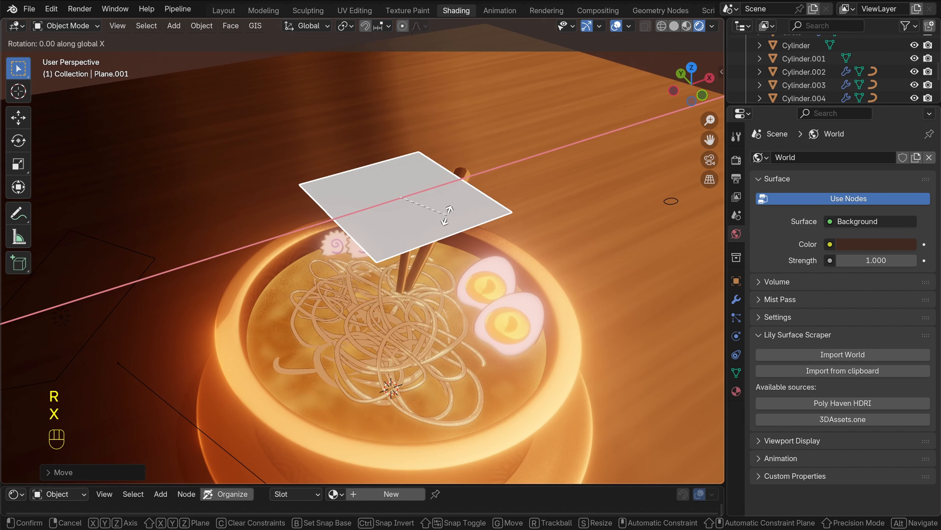
Rotate the new plane above the bowl 90° about the global X axis so it stands upright
key(9)
key(0)
key(Return)
middle_drag(446, 215, 455, 188)
Narrow the upright plane along the X axis in Edit Mode to form a tall strip
key(Tab)
shift+middle_drag(419, 156, 434, 197)
key(s)
right_click(502, 215)
key(o)
middle_drag(502, 215, 482, 194)
key(s)
key(x)
click(489, 247)
key(s)
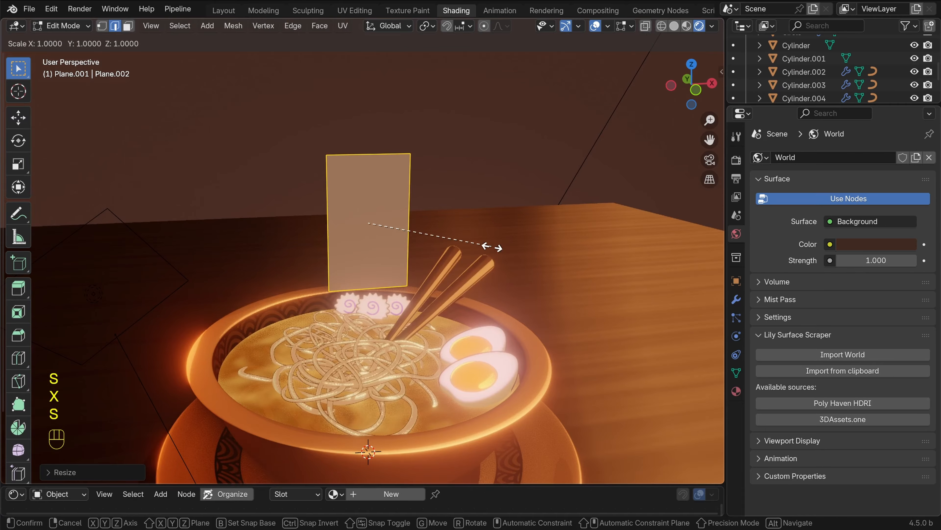
key(x)
click(478, 244)
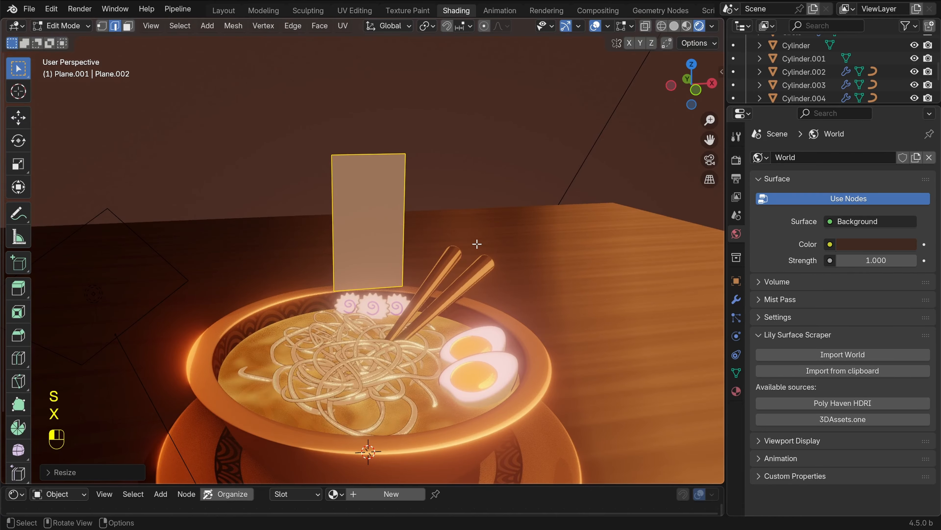
Divide the upright strip into three sections with two horizontal loop cuts
middle_drag(473, 245, 348, 246)
key(alt+a)
mouse_move(348, 246)
shift+middle_down()
mouse_move(337, 236)
mouse_move(358, 233)
shift+middle_up()
scroll(358, 233, up, 5)
key(ctrl+r)
Bend the strip into a gentle curve by moving its edges along Y with proportional editing on
key(o)
key(g)
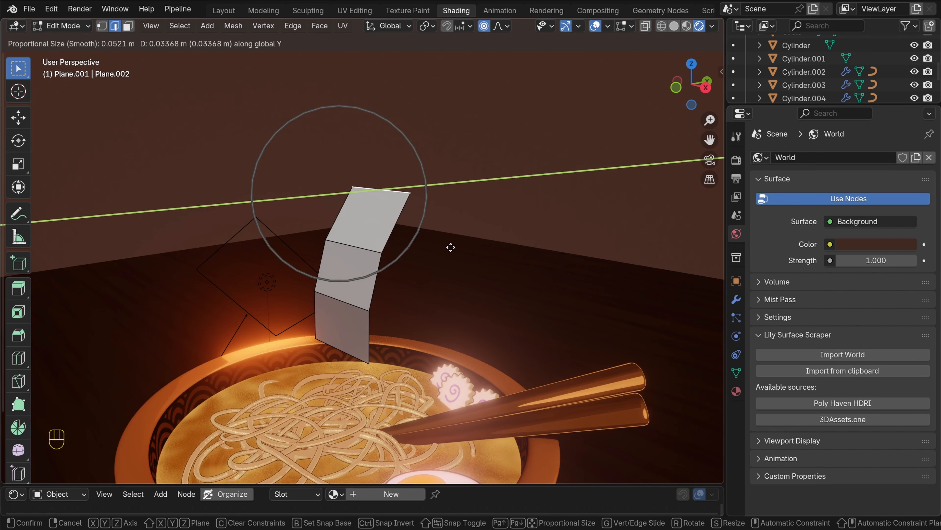
click(449, 248)
middle_drag(450, 249, 341, 248)
key(g)
key(y)
click(399, 259)
key(g)
key(y)
click(338, 249)
key(alt+a)
Divide the curved strip's width into four columns with three vertical loop cuts
middle_drag(237, 247, 313, 248)
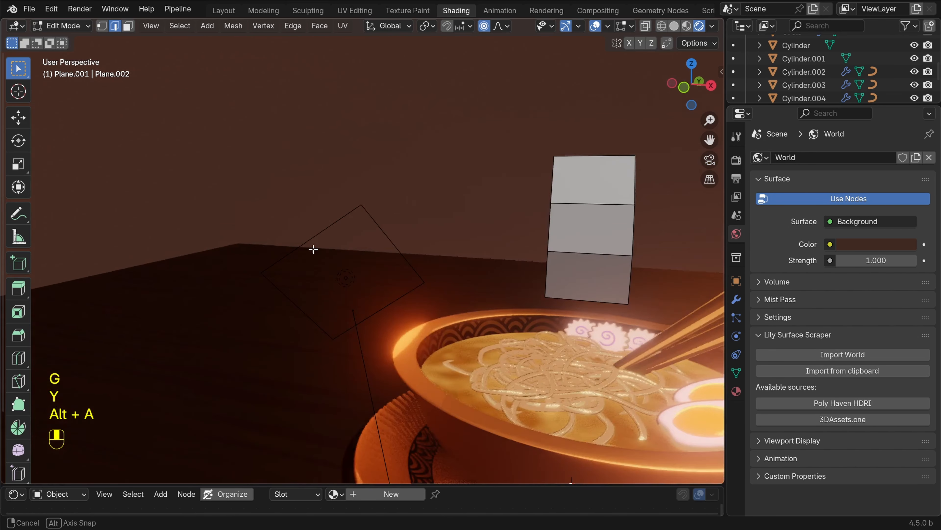
shift+middle_drag(585, 243, 351, 274)
scroll(351, 274, up, 6)
scroll(353, 270, down, 5)
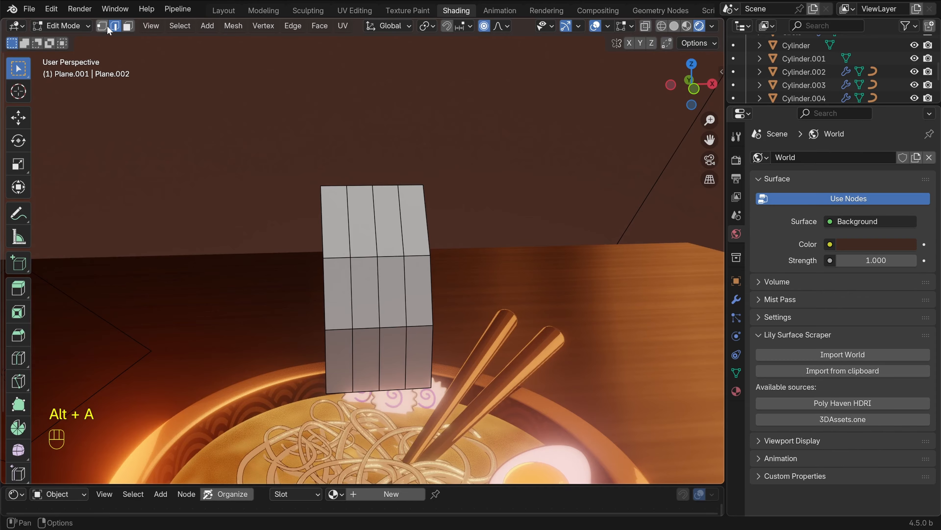
Vertex-slide the second vertex of the strip's top edge slightly downward and turn off proportional editing
key(1)
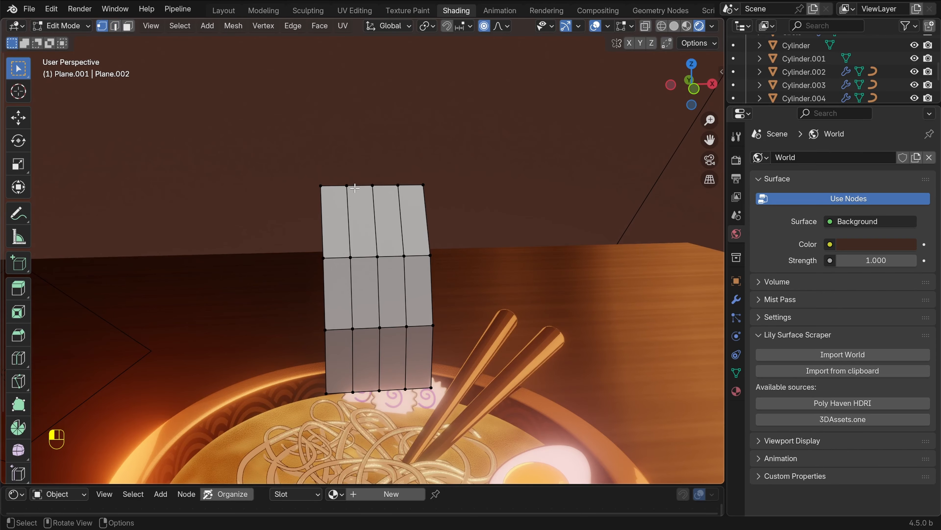
shift+click(376, 217)
scroll(378, 217, down, 2)
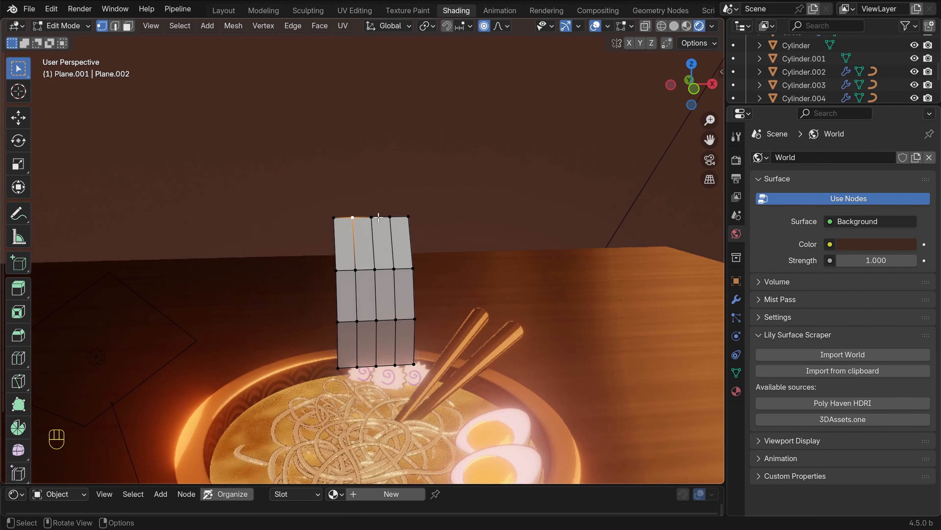
scroll(376, 215, up, 6)
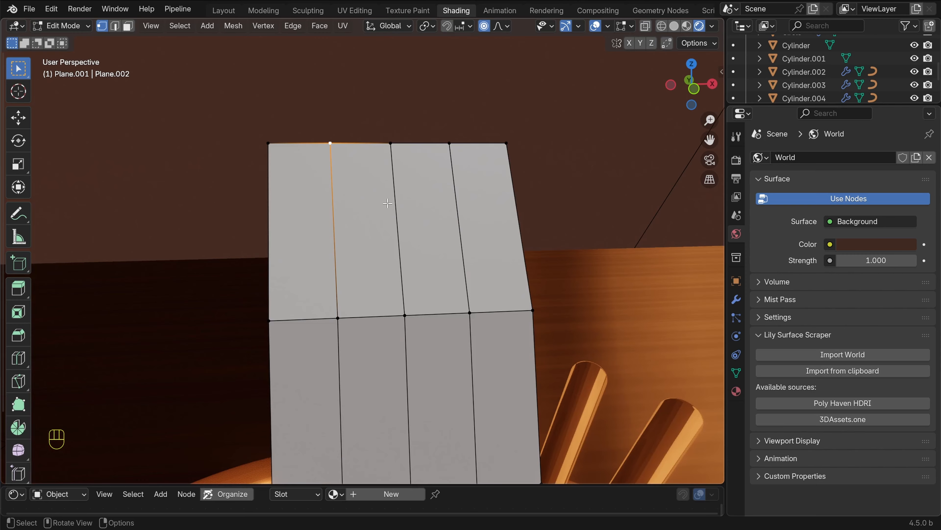
key(g)
key(g)
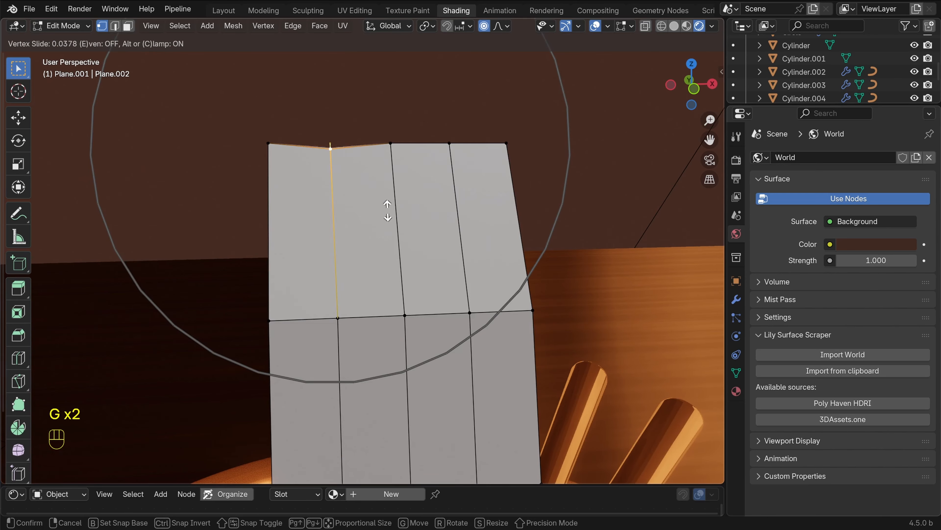
click(389, 221)
key(o)
Vertex-slide the middle vertex of the strip's top edge upward beyond the edge with clamping off
shift+middle_drag(389, 221, 332, 260)
click(333, 181)
key(g)
key(g)
key(c)
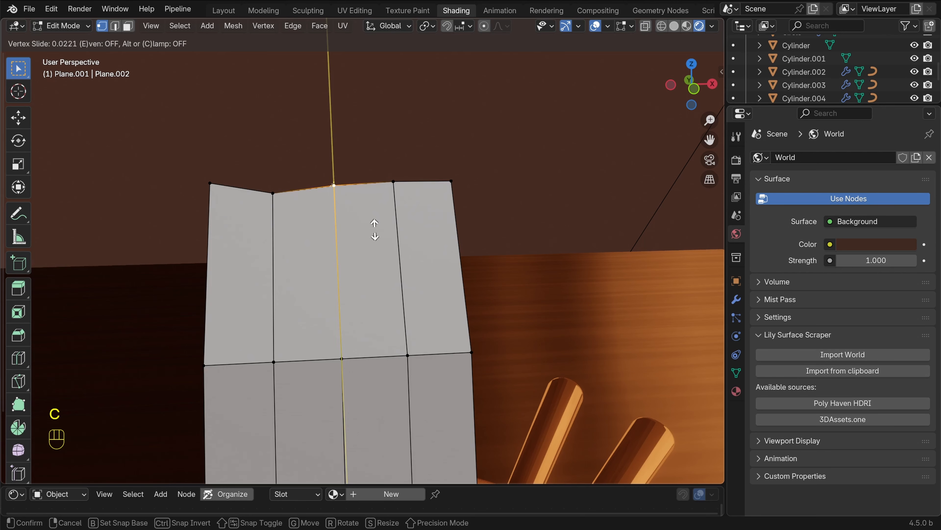
click(370, 212)
Raise the fourth vertex of the strip's top edge into a peak with an unclamped vertex slide
click(396, 222)
key(g)
key(g)
key(c)
click(432, 227)
key(Tab)
key(Tab)
Slide the middle top vertex back down slightly to smooth the wave, and return to Object Mode
click(352, 202)
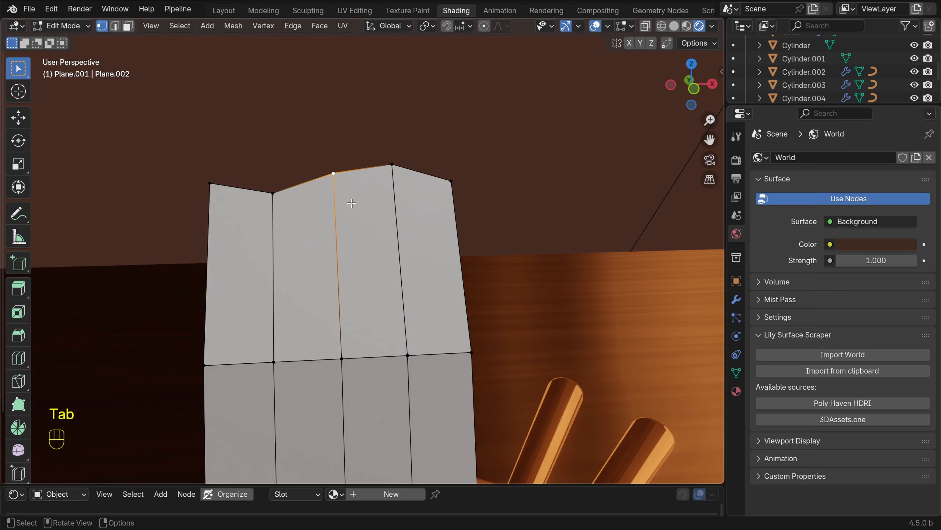
key(g)
key(g)
click(357, 223)
key(Tab)
key(alt+a)
scroll(404, 230, down, 3)
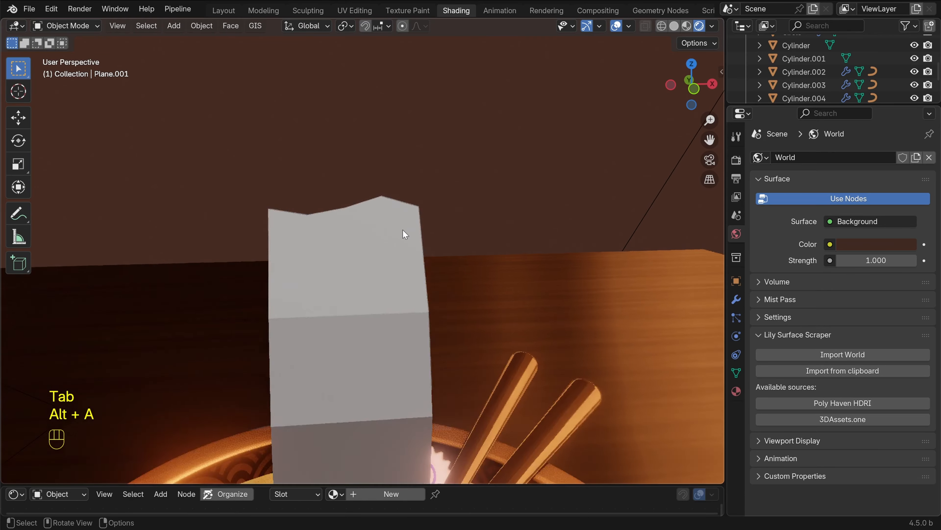
Add a Subdivision Surface modifier to the wavy strip and set its viewport level to 4
scroll(402, 231, down, 6)
middle_drag(346, 246, 409, 218)
scroll(430, 273, up, 5)
click(403, 244)
click(731, 301)
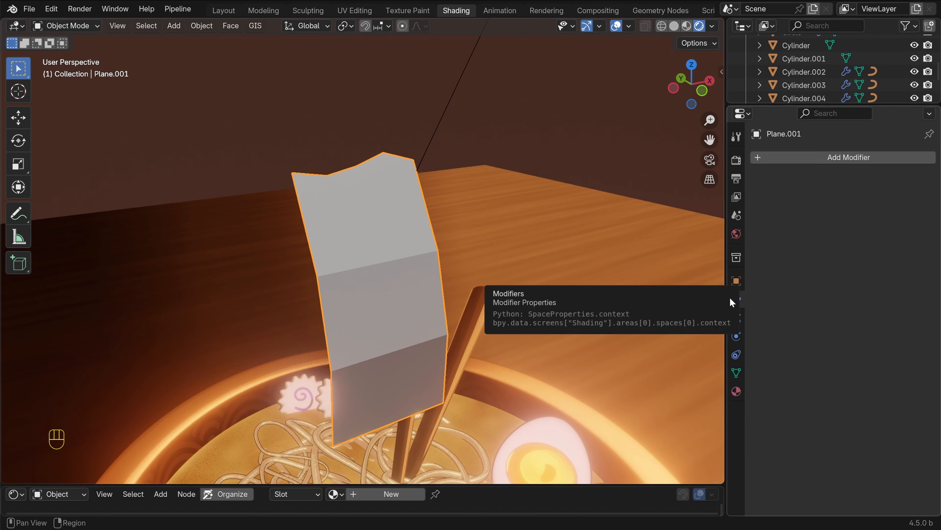
click(830, 157)
mouse_move(830, 158)
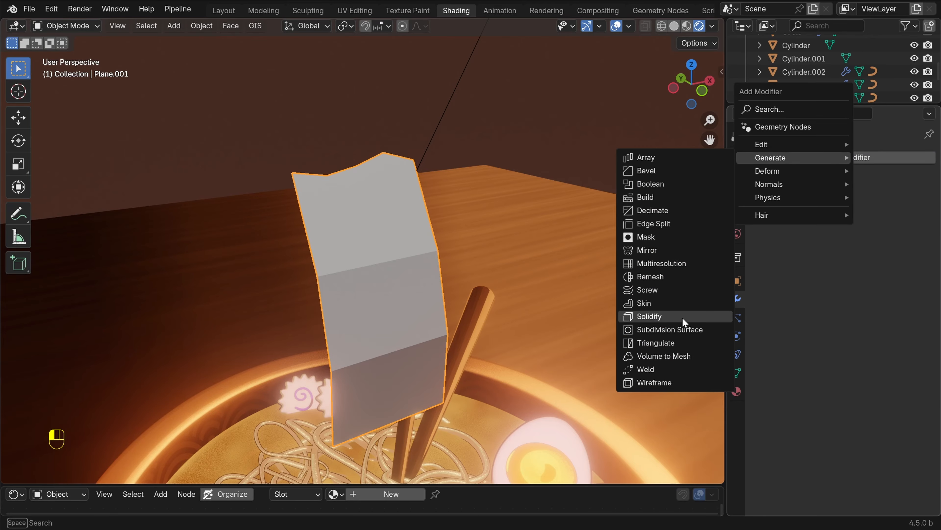
click(682, 330)
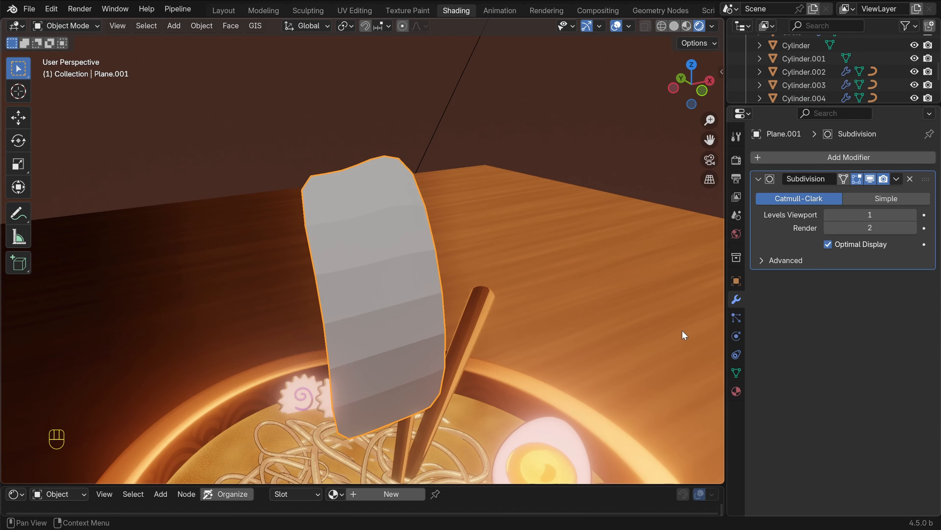
click(913, 215)
click(914, 214)
click(914, 214)
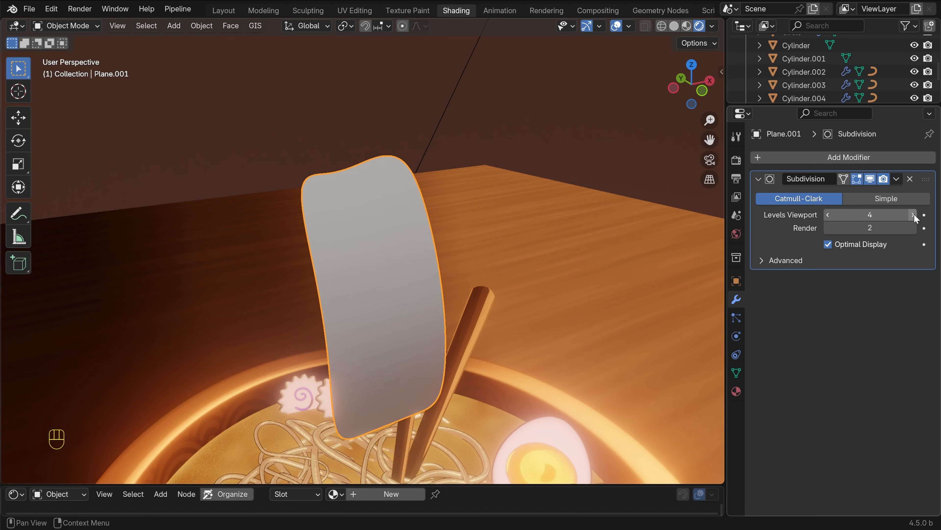
Set the Subdivision modifier's Boundary Smooth to Keep Corners
click(762, 260)
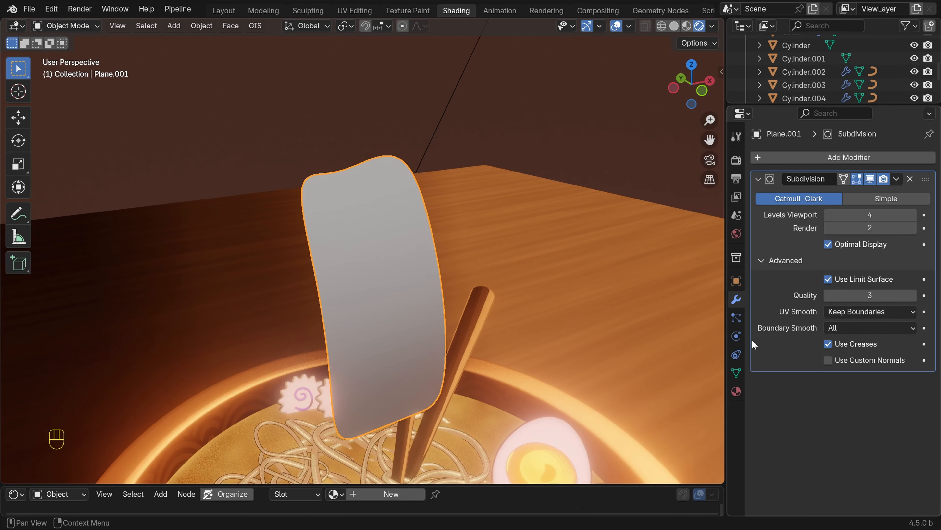
click(849, 330)
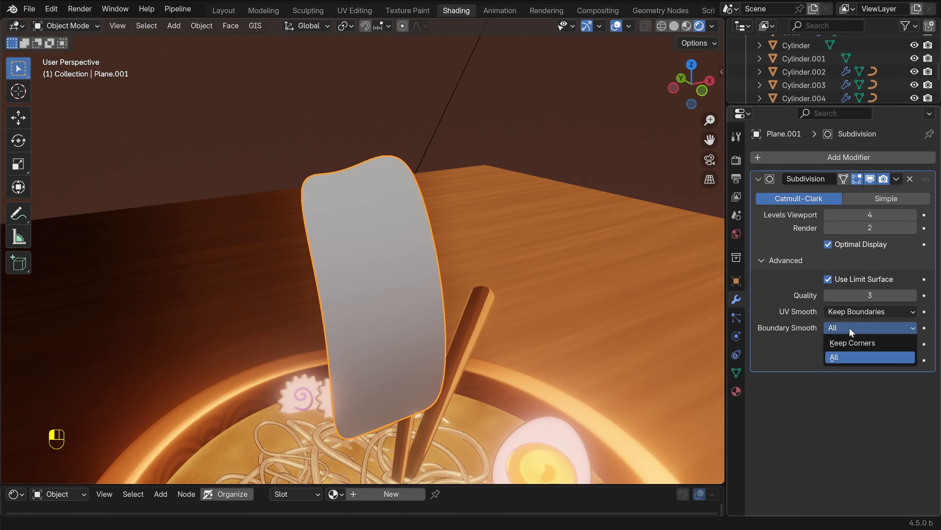
click(854, 343)
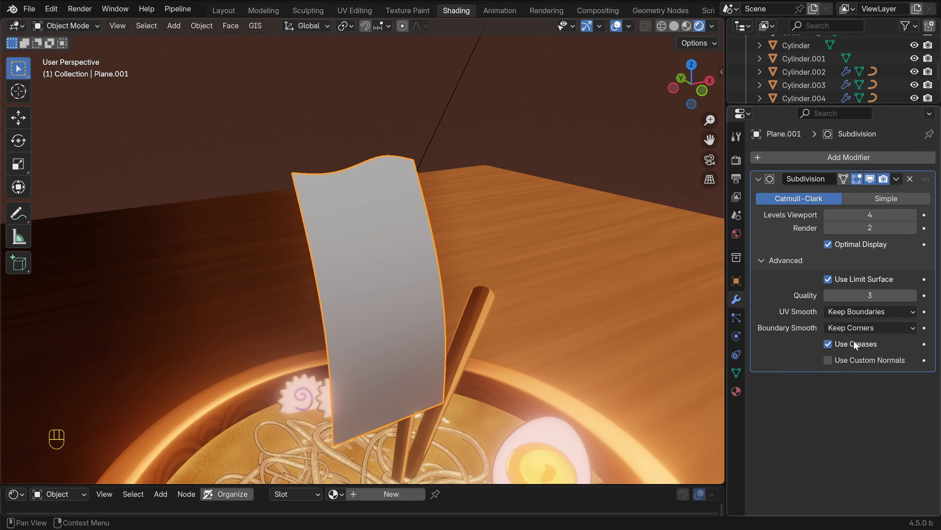
middle_drag(427, 220, 447, 211)
key(alt+a)
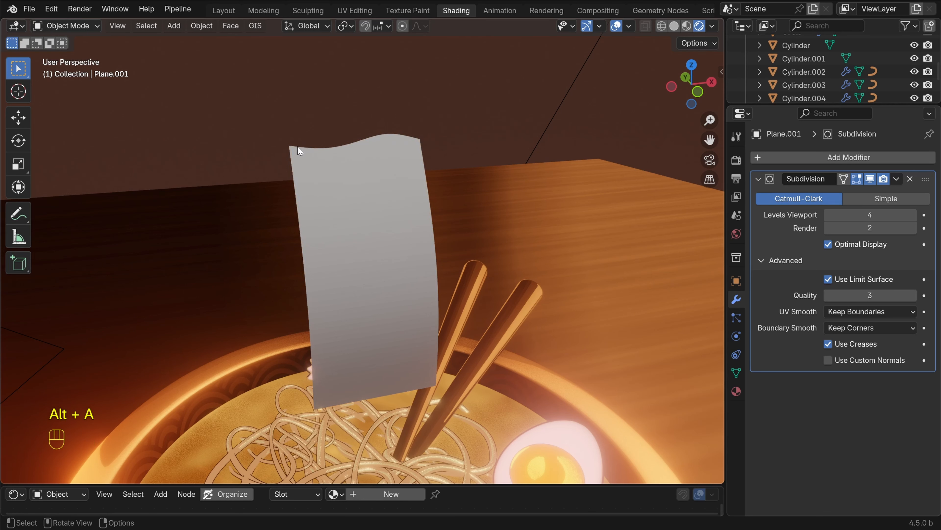
click(334, 160)
key(alt+a)
Bevel the strip's two inner horizontal edge loops with one segment and an offset of about 0.0002 m
click(417, 252)
middle_drag(417, 252, 505, 240)
key(Tab)
key(alt+a)
alt+click(405, 220)
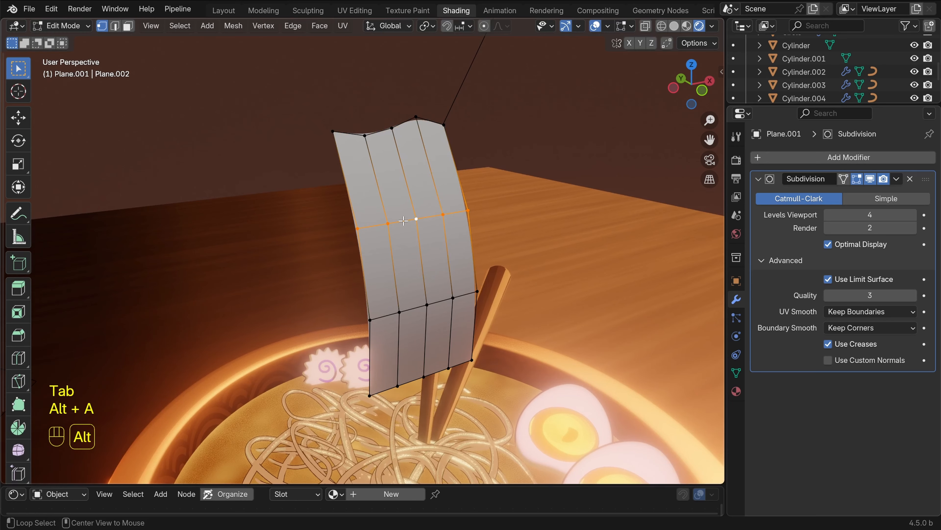
key(ctrl+z)
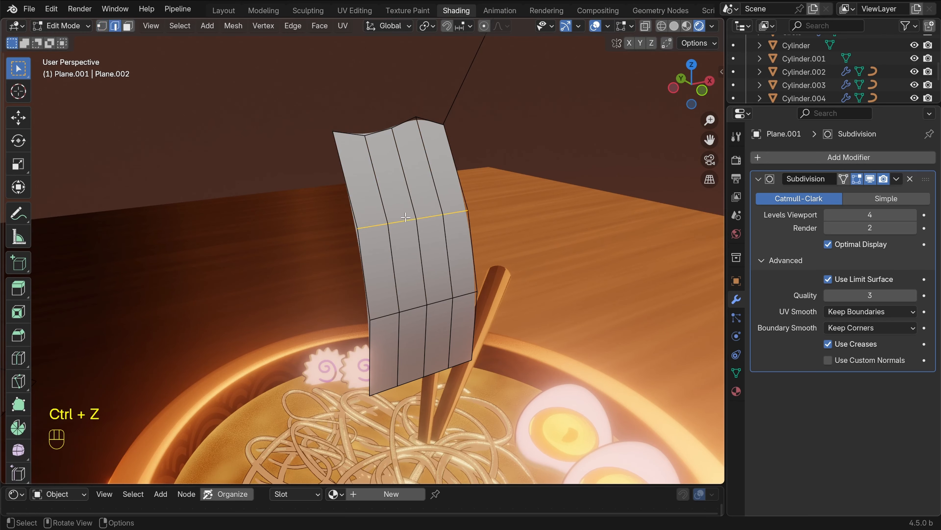
alt+shift+click(416, 309)
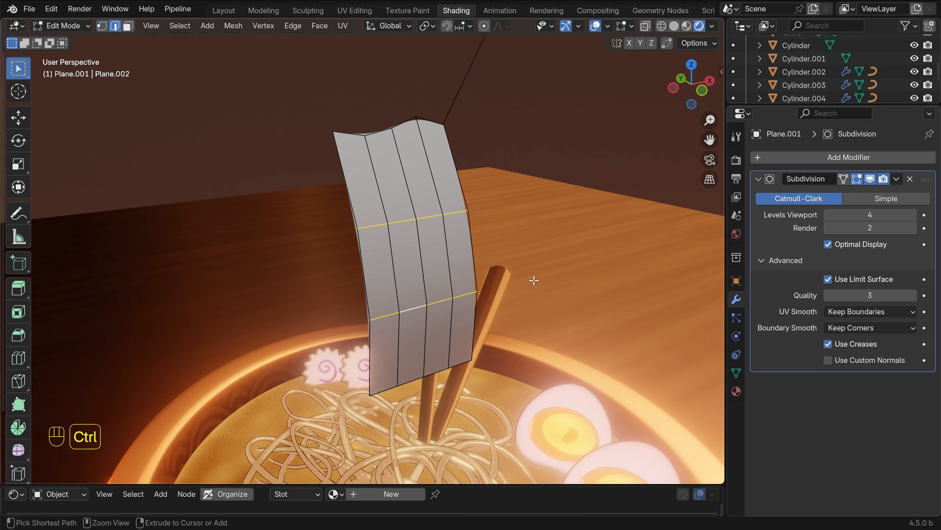
key(ctrl+b)
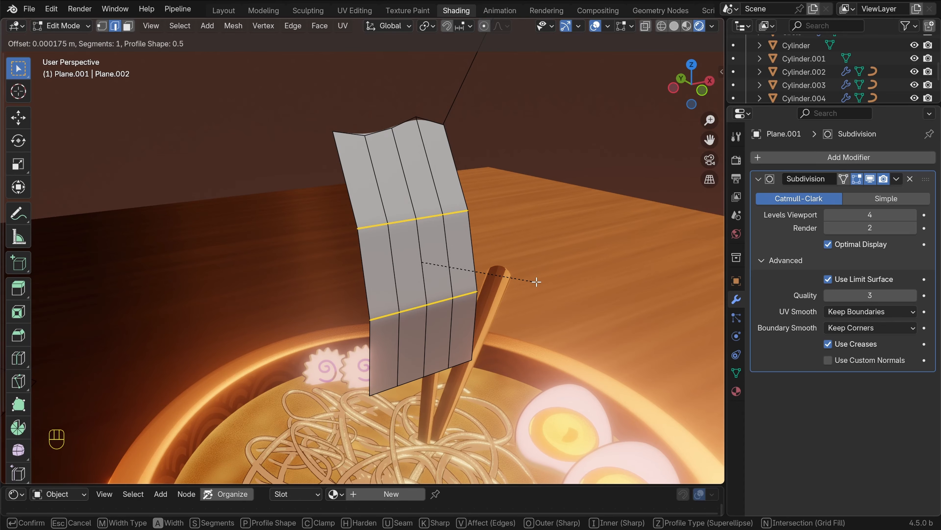
click(536, 280)
key(Tab)
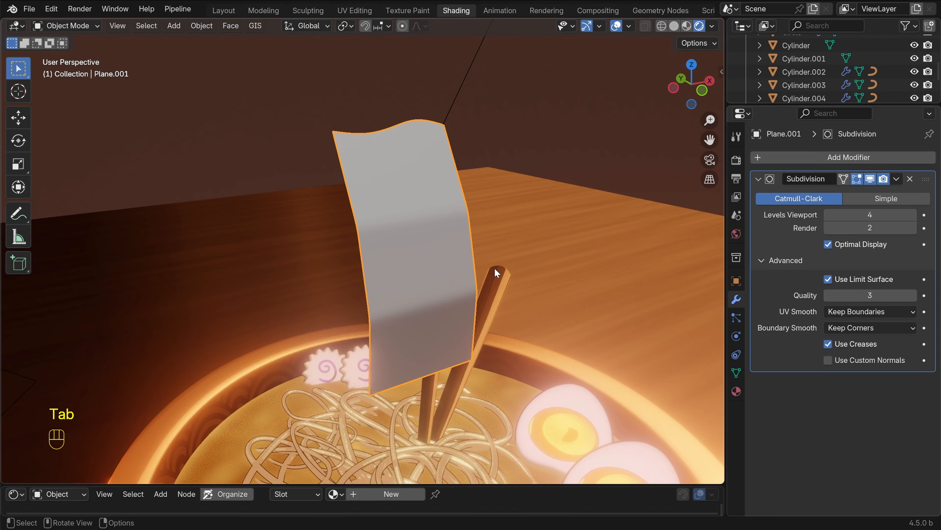
Add a Displace modifier to the curved wavy strip after its Subdivision modifier
key(alt+a)
middle_drag(448, 261, 511, 226)
shift+middle_drag(511, 226, 434, 256)
scroll(341, 310, up, 4)
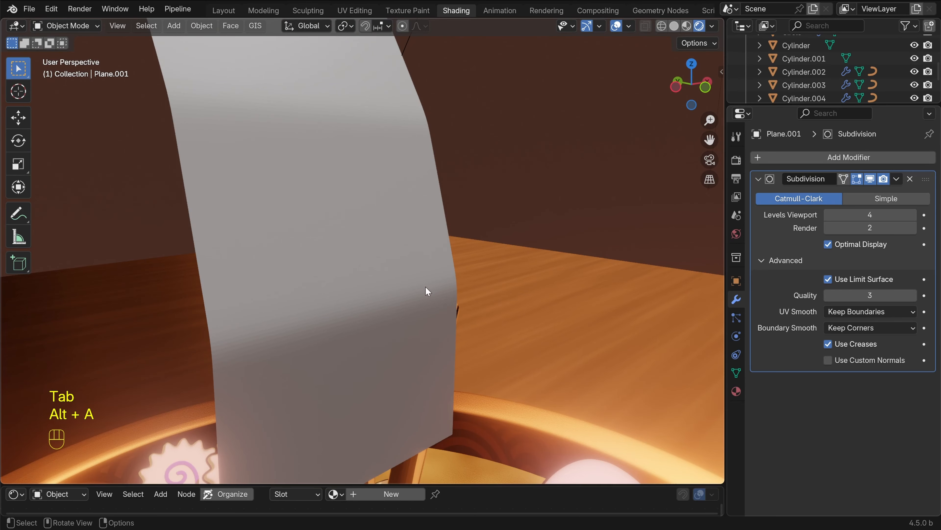
scroll(427, 290, down, 6)
middle_drag(408, 189, 351, 248)
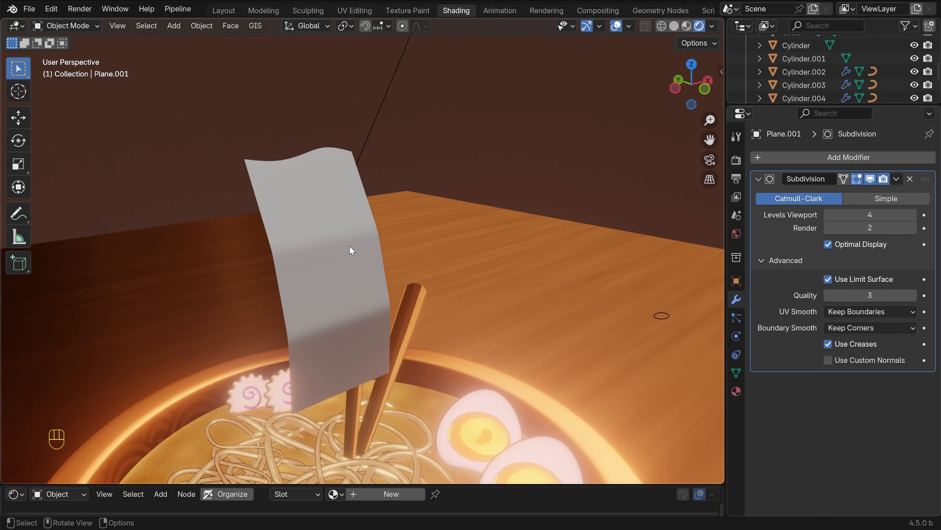
click(350, 248)
click(843, 159)
mouse_move(844, 163)
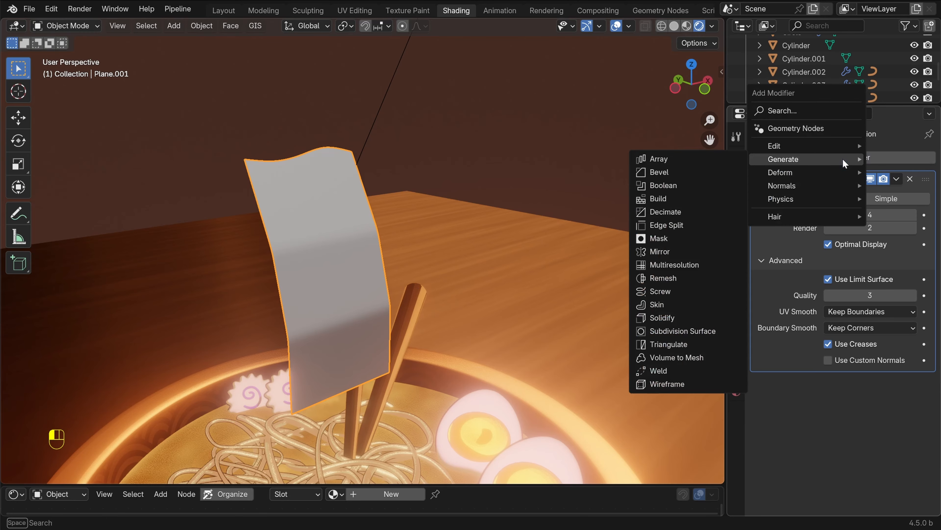
text(dis)
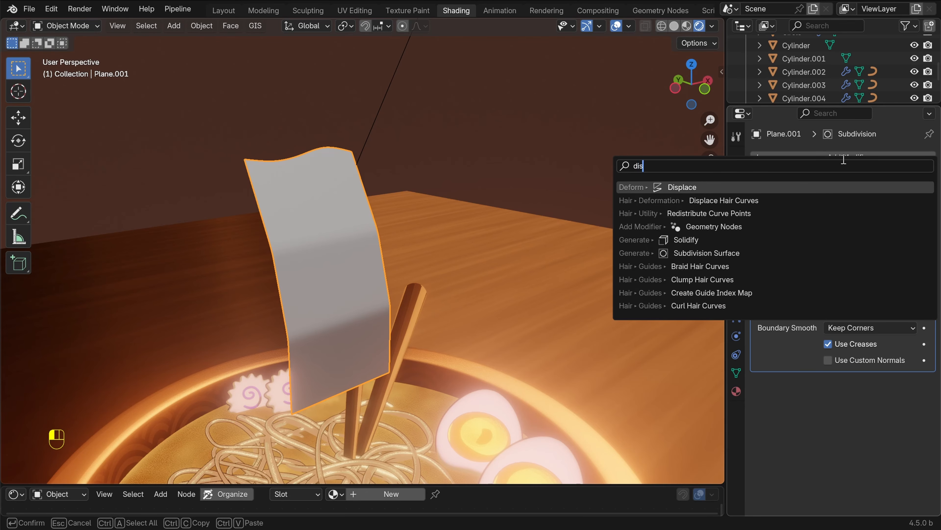
click(691, 186)
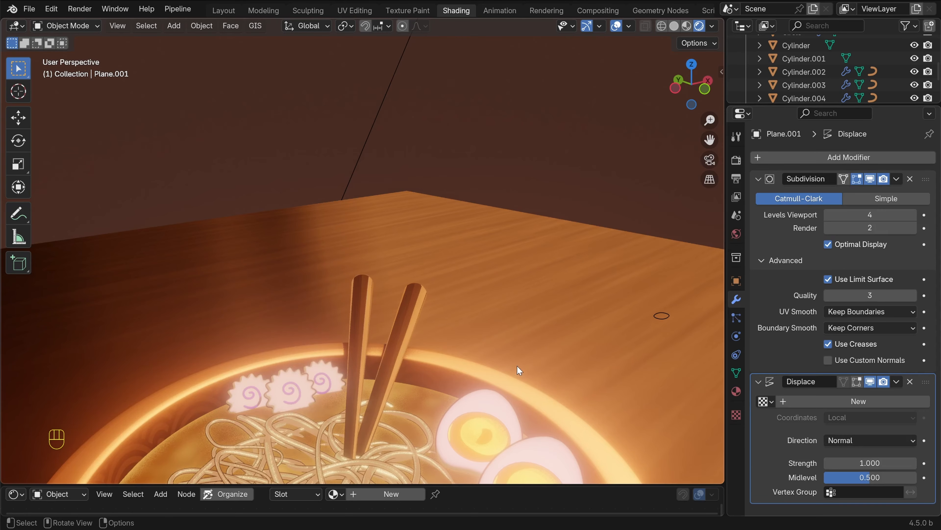
Set the strip's Displace strength to 0.005
scroll(506, 331, down, 1)
scroll(506, 331, down, 5)
middle_drag(506, 331, 510, 230)
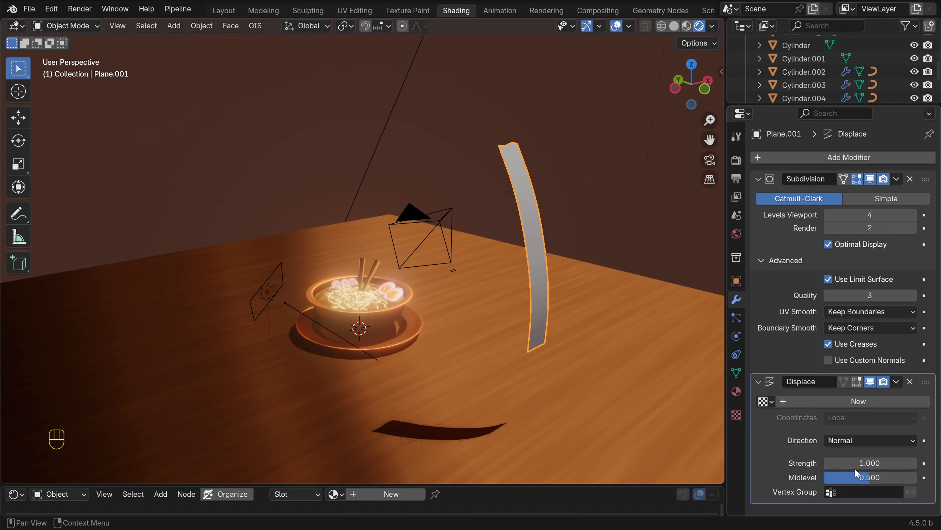
click(871, 463)
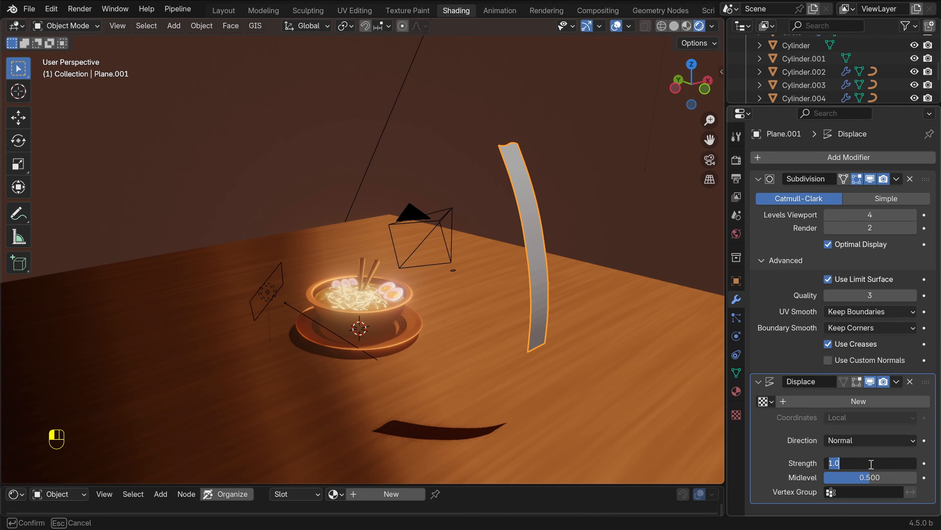
text(0.005)
key(Return)
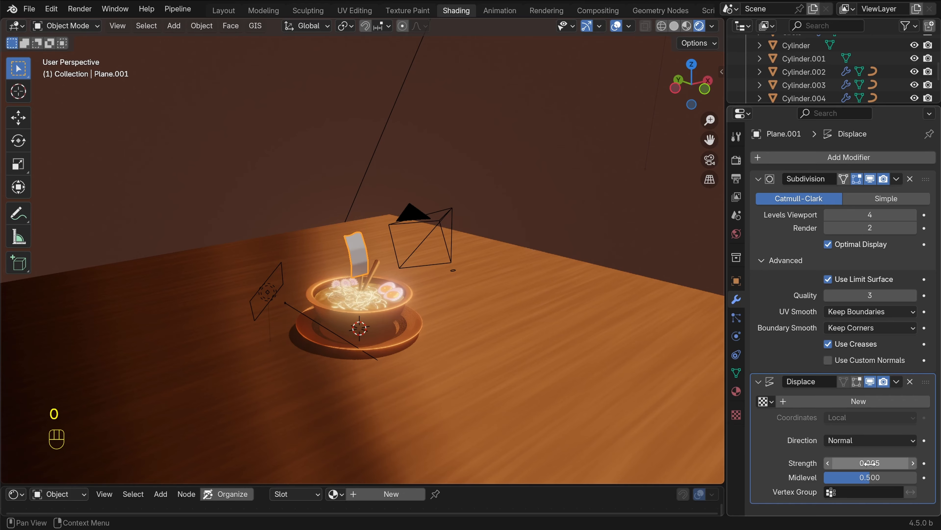
scroll(392, 274, up, 8)
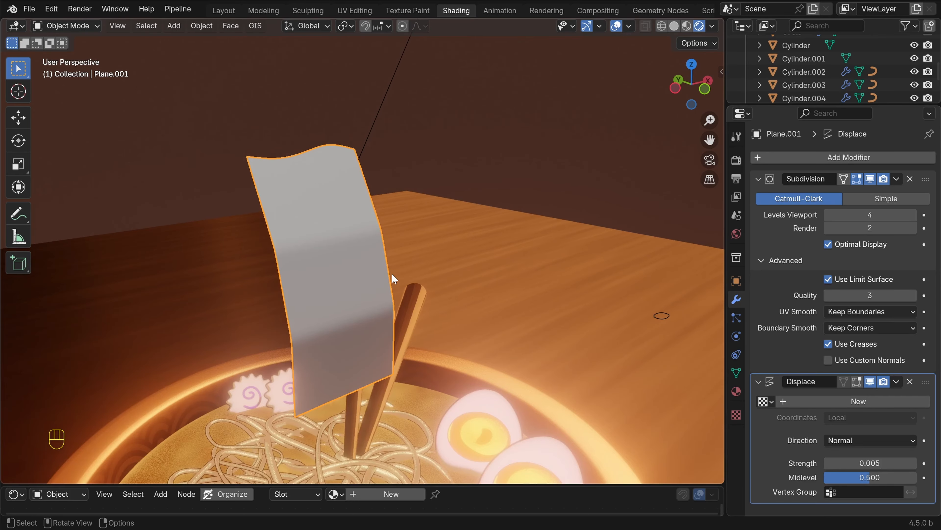
Create a new Clouds texture for the strip's Displace modifier and set its noise size to 0.03
click(870, 402)
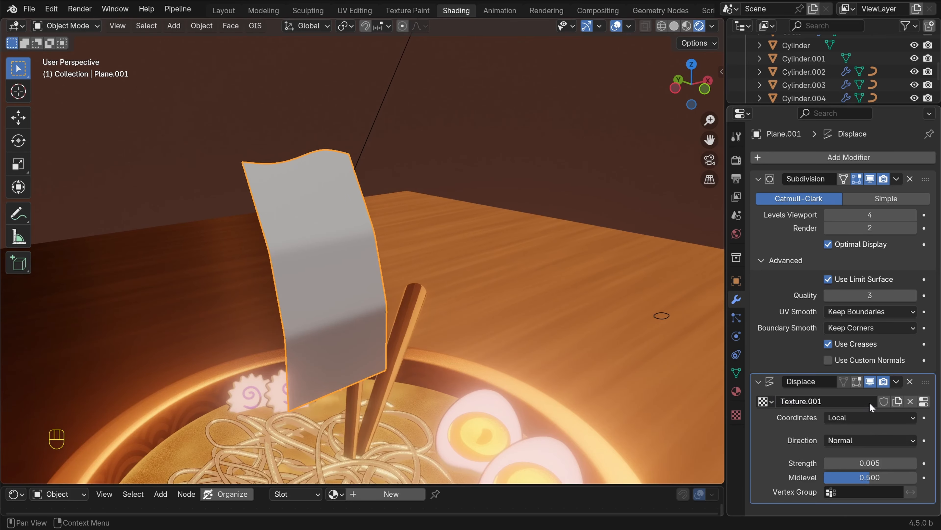
click(923, 401)
click(864, 195)
click(826, 252)
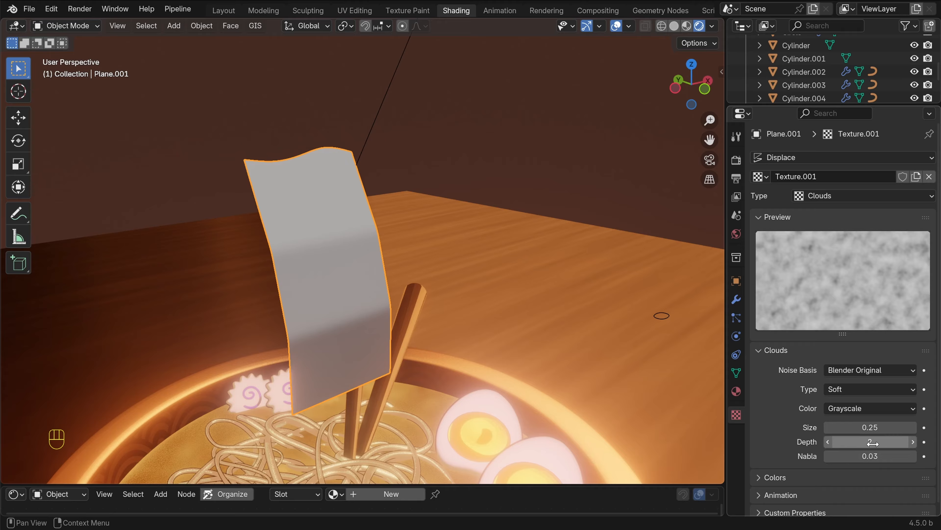
shift+drag(870, 428, 822, 427)
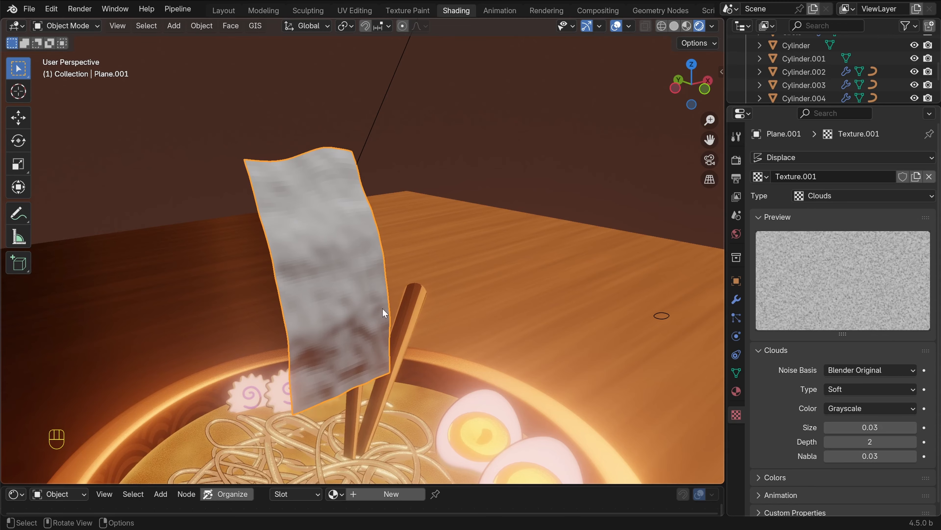
mouse_move(383, 308)
middle_down()
mouse_move(369, 294)
mouse_move(381, 311)
middle_up()
shift+drag(871, 427, 870, 427)
mouse_move(459, 348)
middle_down()
mouse_move(494, 332)
mouse_move(466, 344)
middle_up()
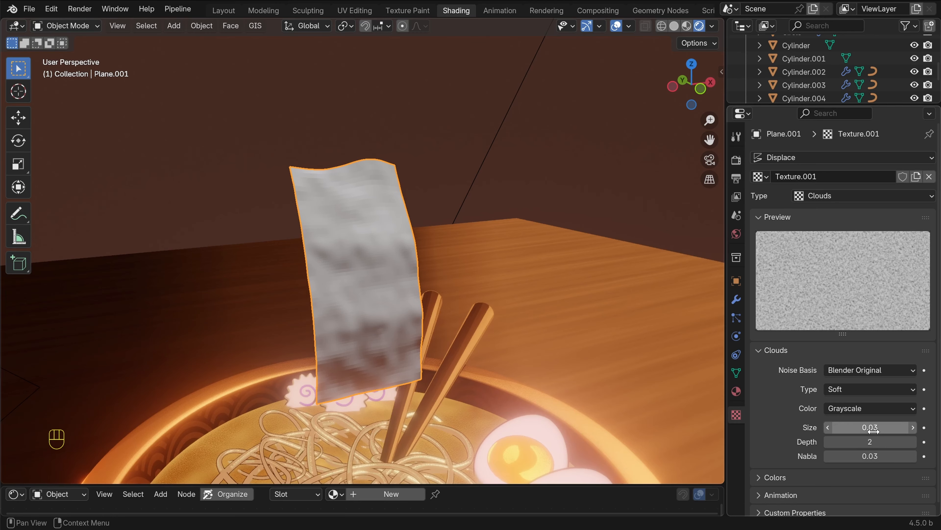
Set the strip's Displace strength to 0.007
click(737, 300)
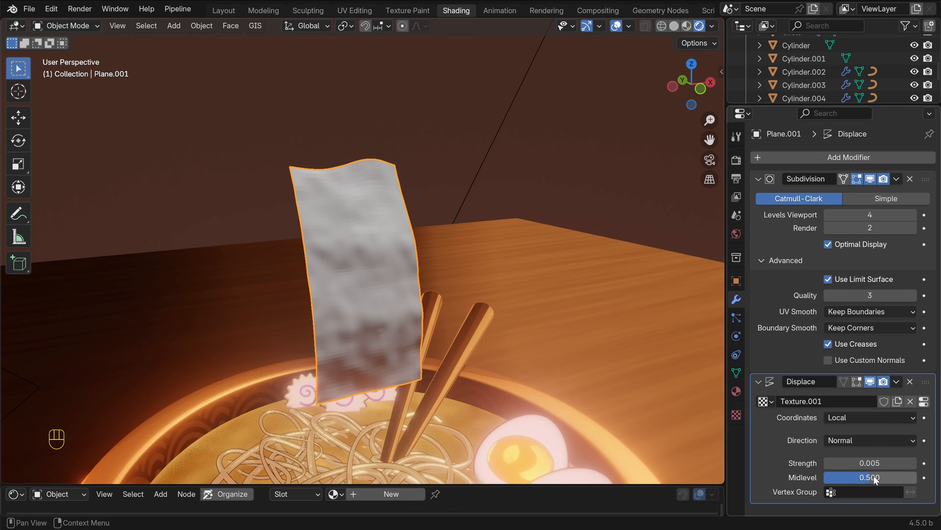
click(866, 463)
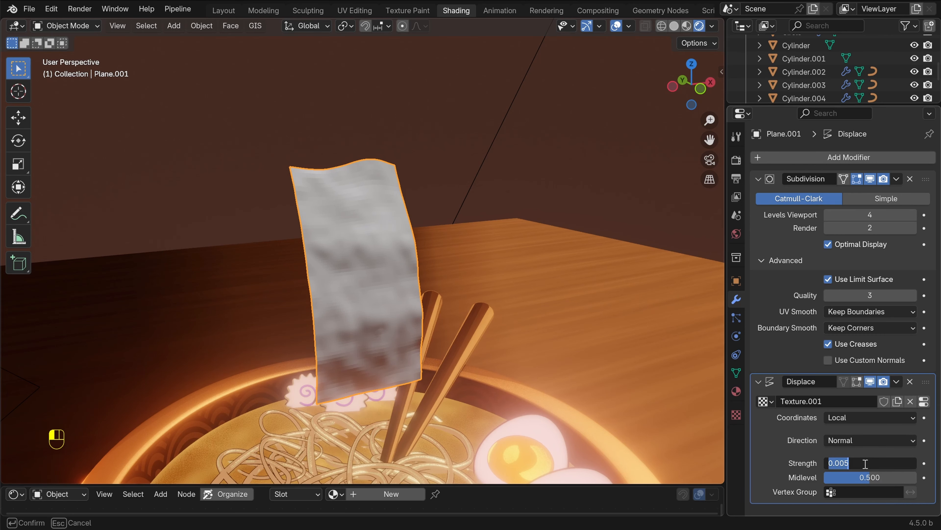
click(860, 460)
key(BackSpace)
text(7)
key(Return)
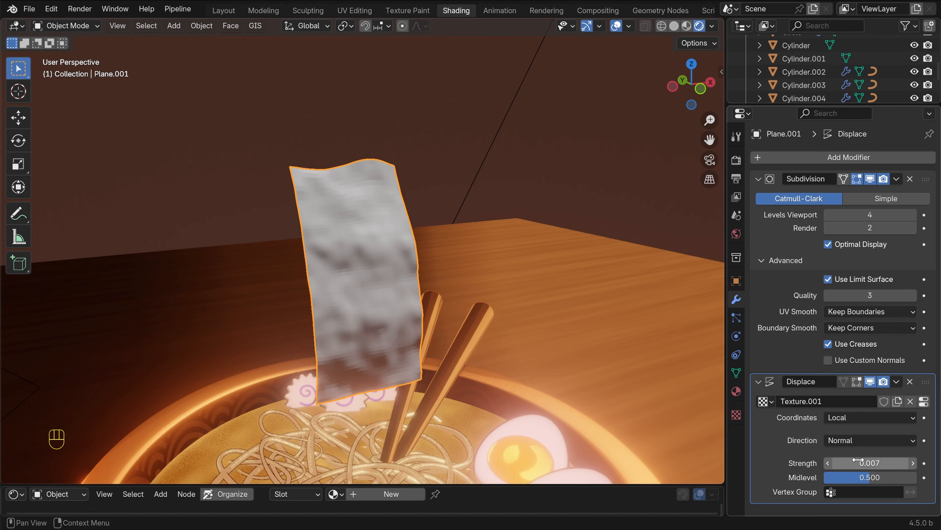
Try Shade Smooth on the displaced strip
right_click(389, 290)
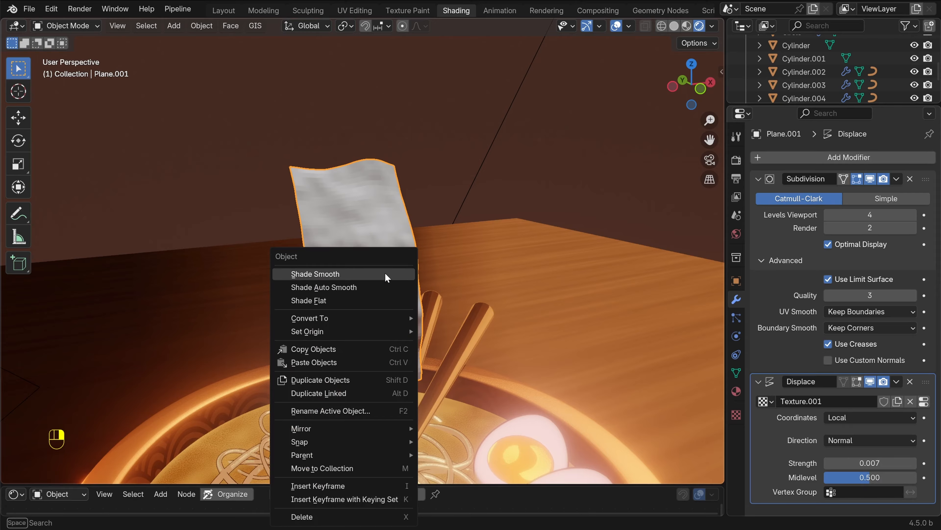
click(385, 274)
key(ctrl+z)
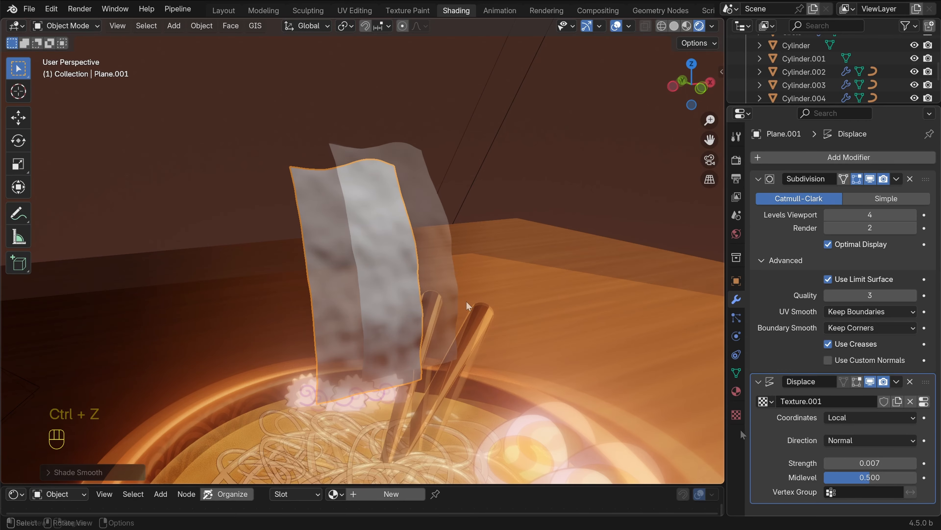
Set the size of the strip's Clouds displacement texture to 0.02
click(737, 415)
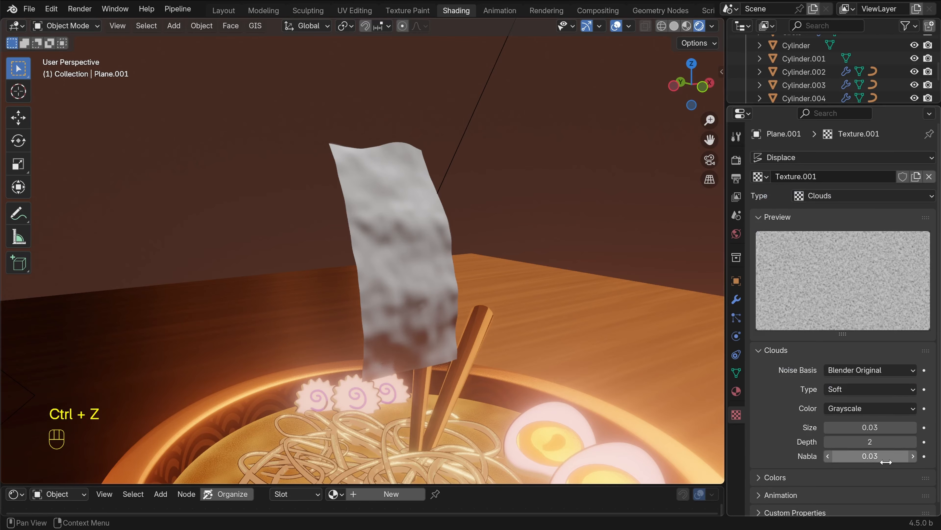
mouse_move(870, 426)
shift+mouse_down()
mouse_move(886, 427)
mouse_move(875, 427)
shift+mouse_up()
middle_drag(523, 315, 231, 256)
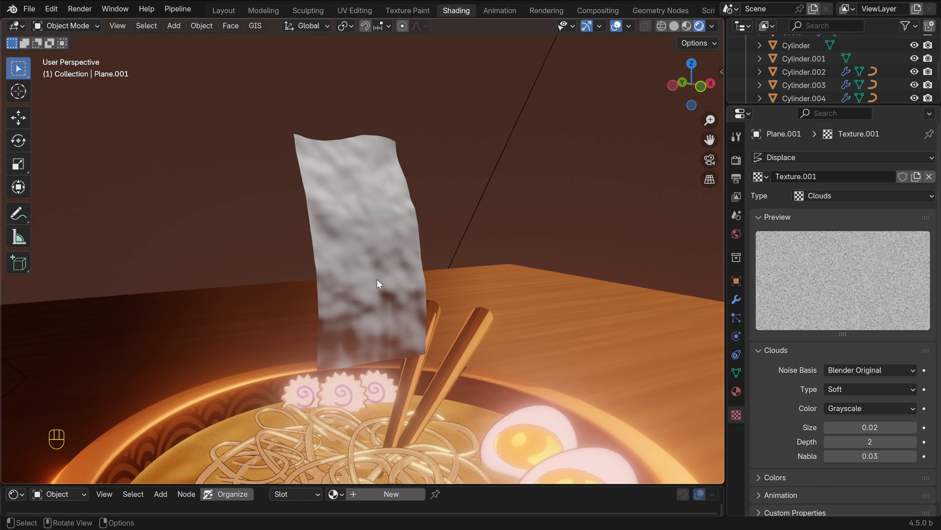
Snap the 3D cursor to the strip and add a Plain Axes empty there
click(382, 233)
key(shift+s)
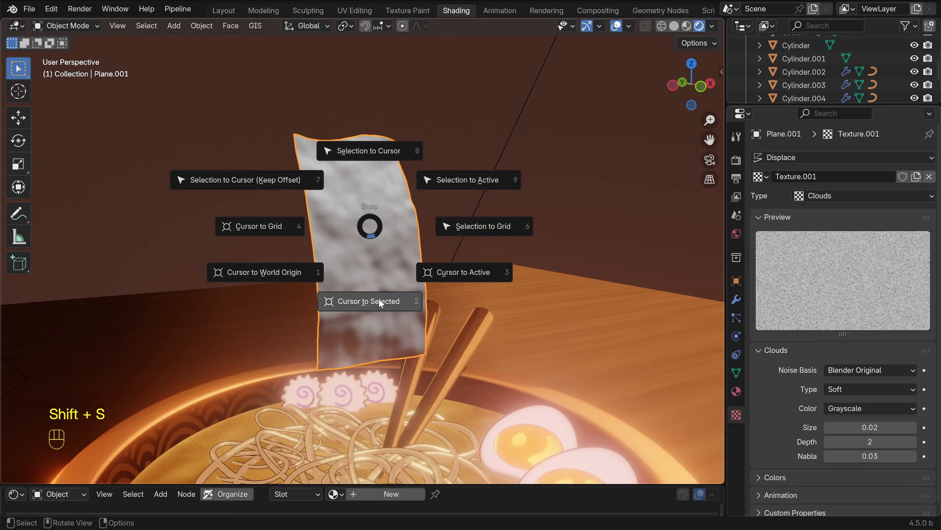
click(379, 299)
key(shift+a)
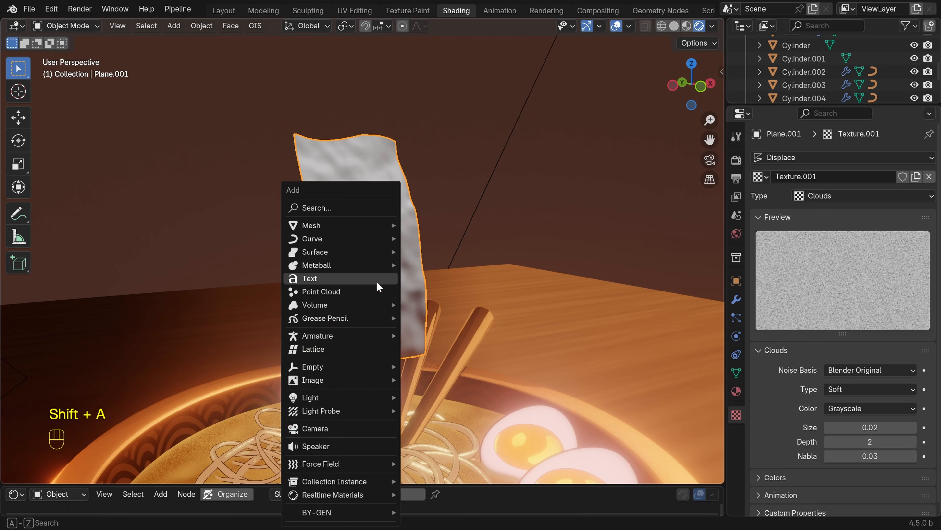
mouse_move(365, 370)
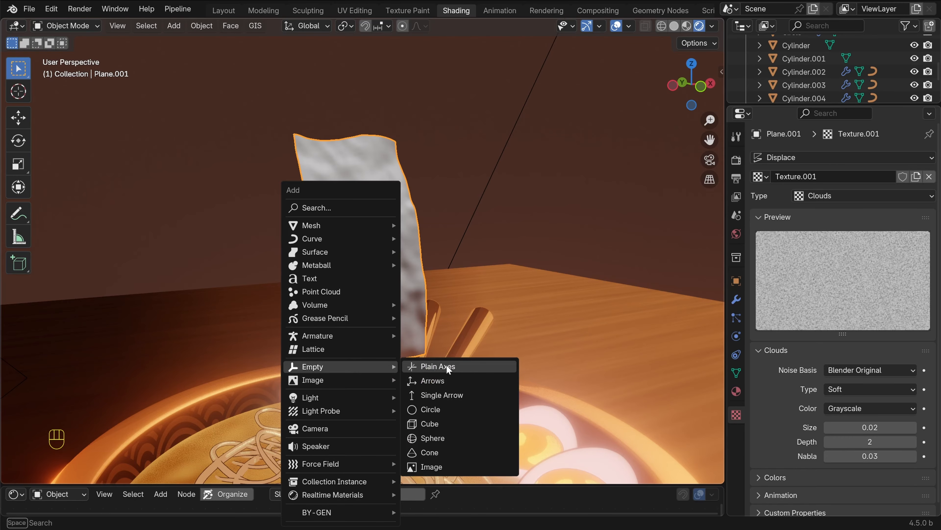
click(438, 366)
Scale the new empty down until its axes are shorter than the strip, apply its scale and deselect it
scroll(445, 360, down, 5)
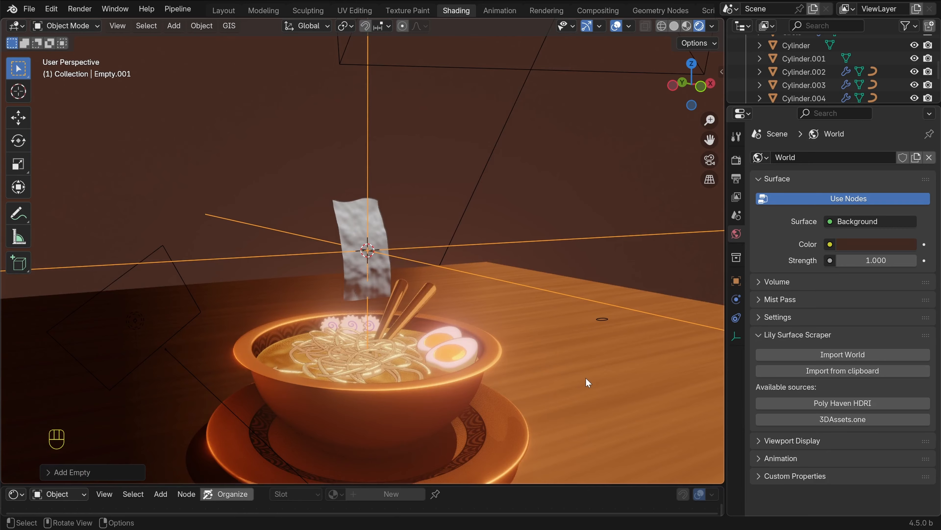
key(s)
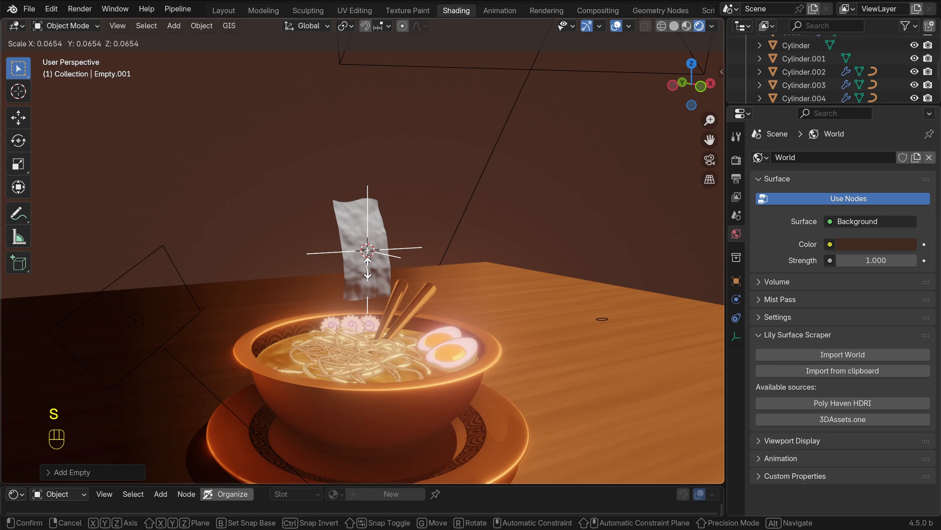
click(390, 283)
key(s)
click(403, 282)
scroll(404, 283, up, 4)
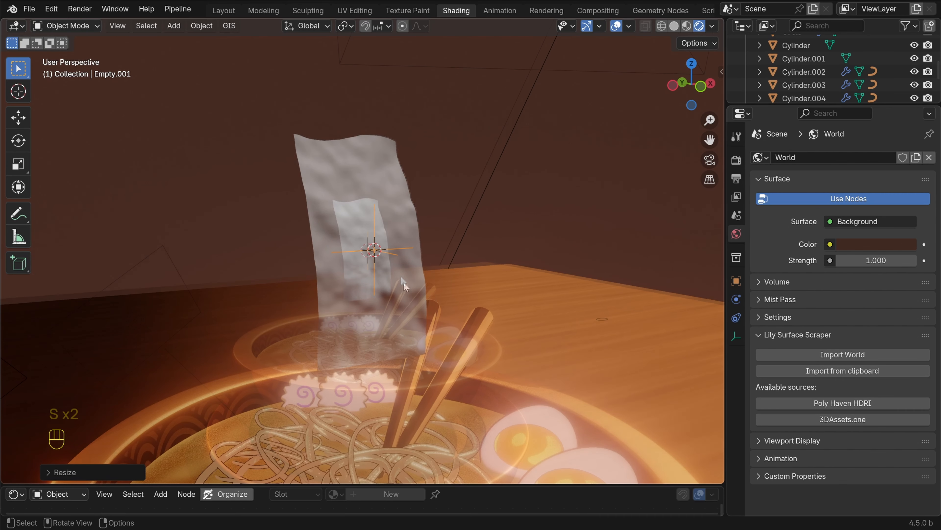
key(ctrl+a)
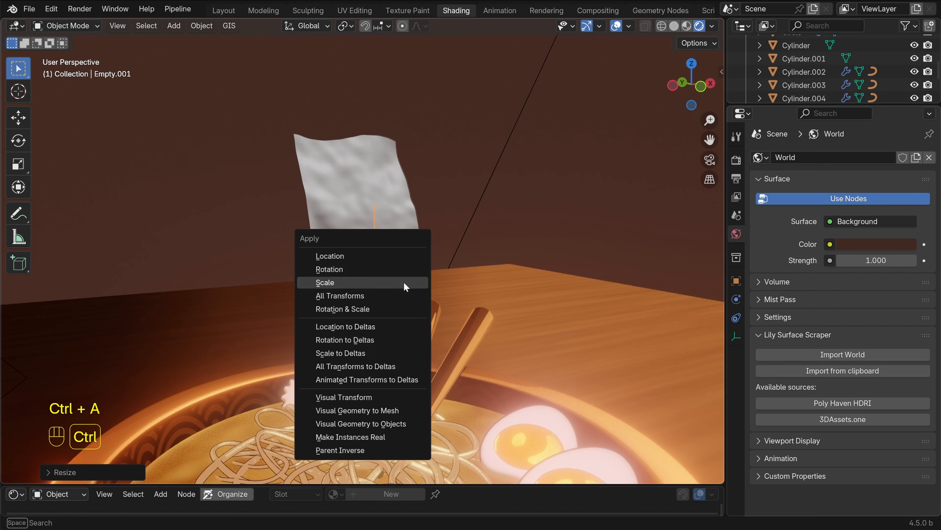
click(343, 283)
key(alt+a)
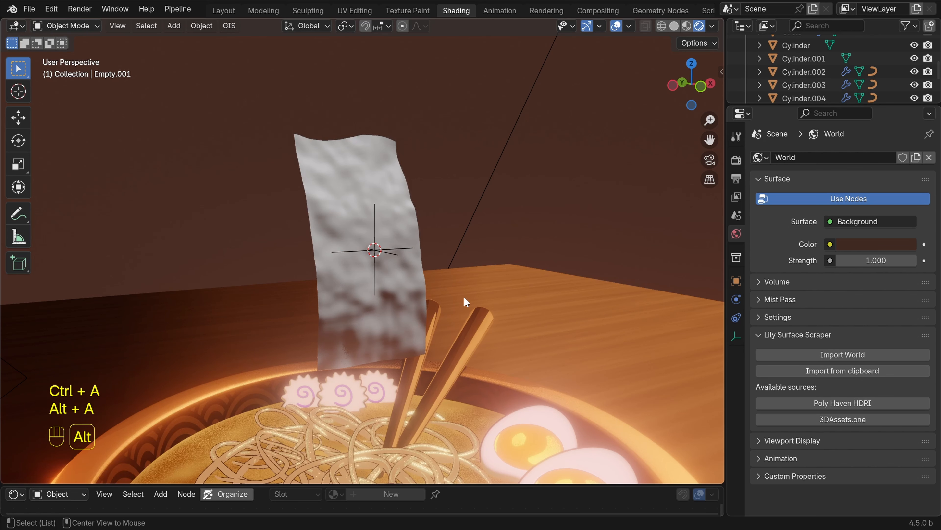
Set the strip's Displace texture coordinates to Object and assign Empty.001 as the coordinate object
click(348, 217)
click(736, 299)
click(870, 418)
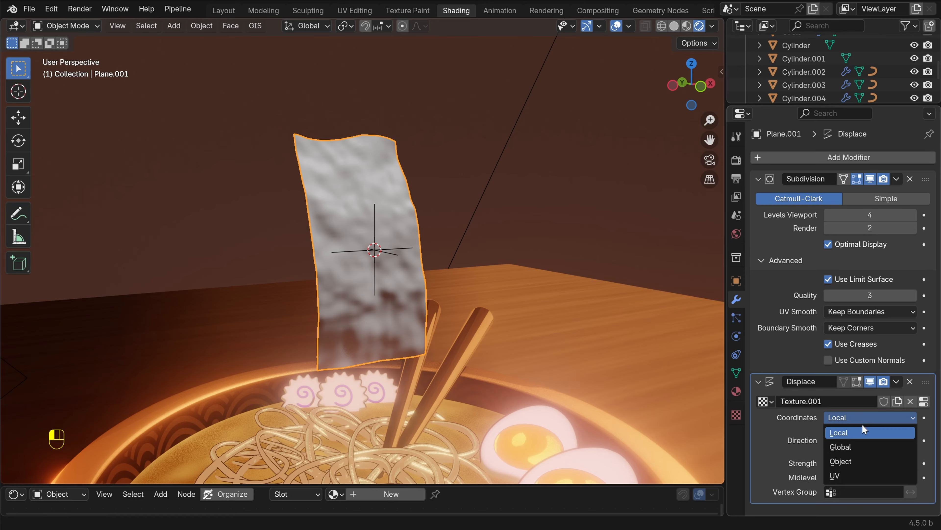
click(853, 462)
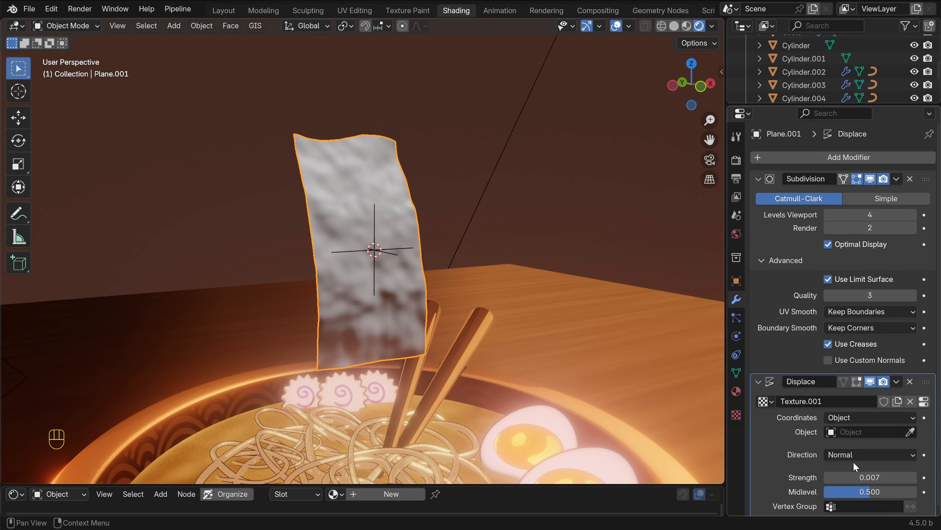
click(911, 431)
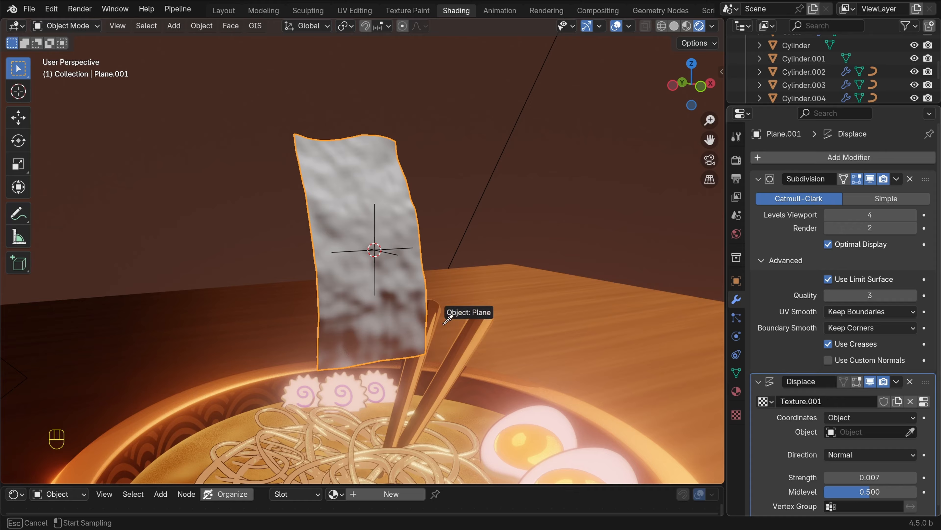
click(398, 255)
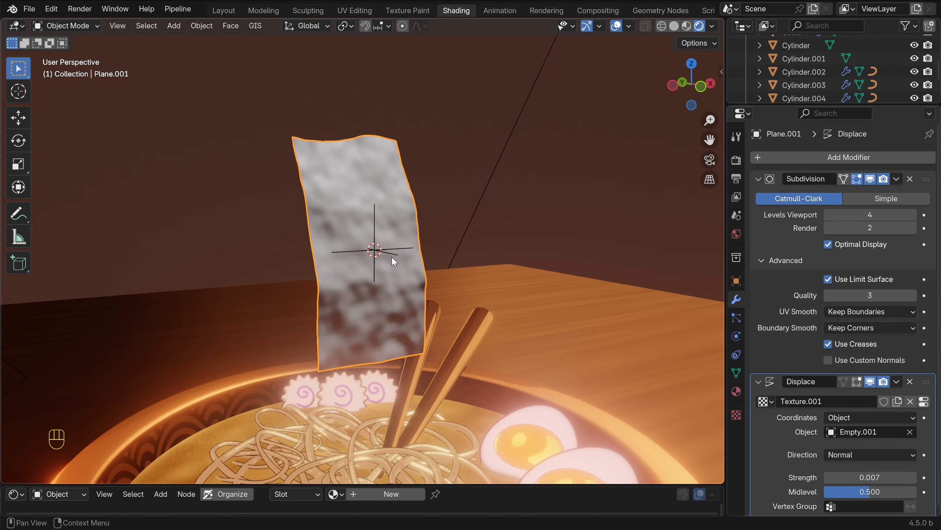
click(388, 257)
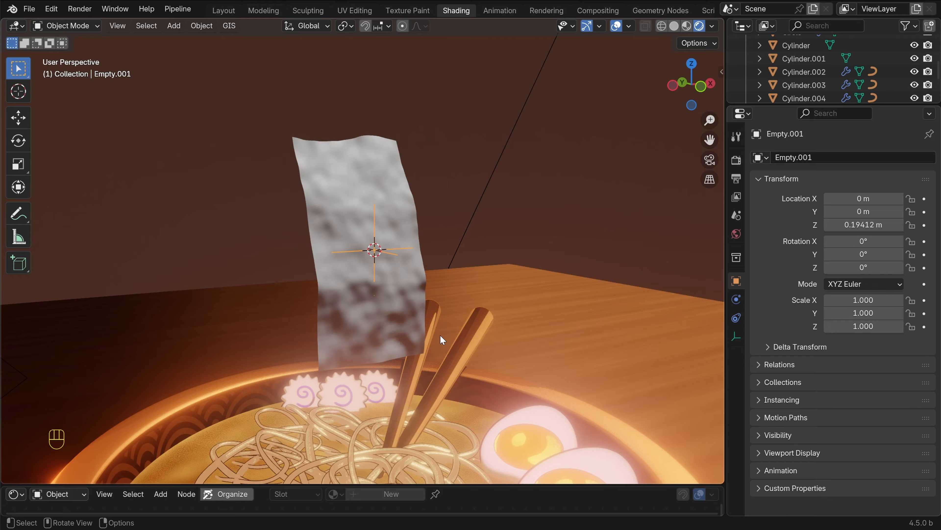
key(g)
key(s)
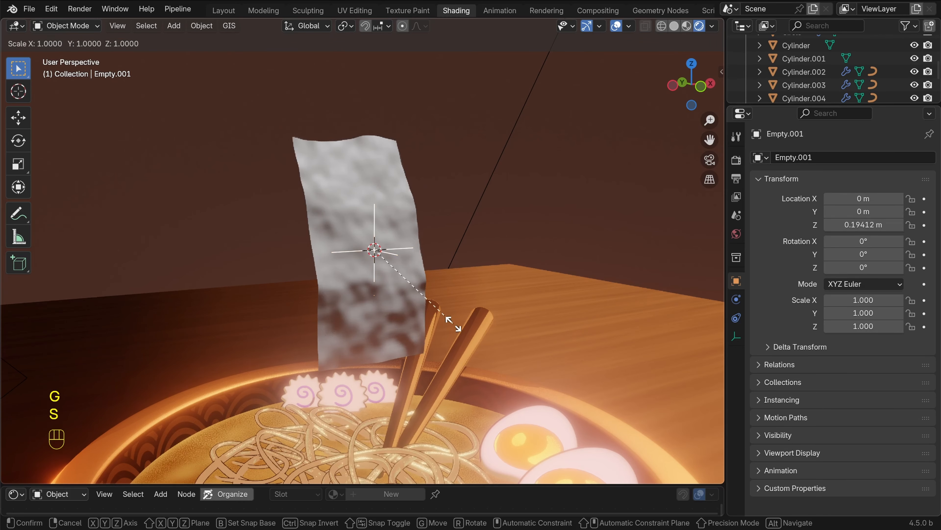
right_click(451, 325)
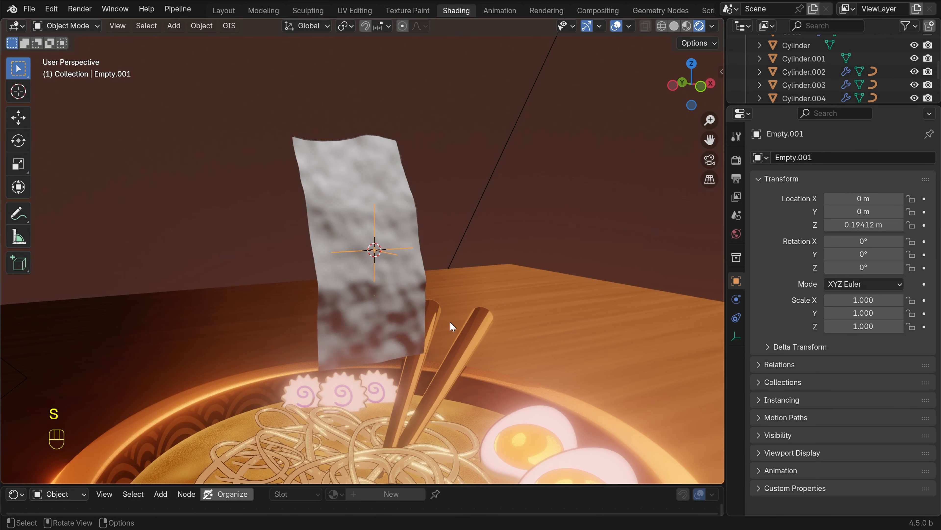
Scale Empty.001 along the X axis to about 0.33 to stretch the strip's wrinkles lengthwise
key(s)
key(x)
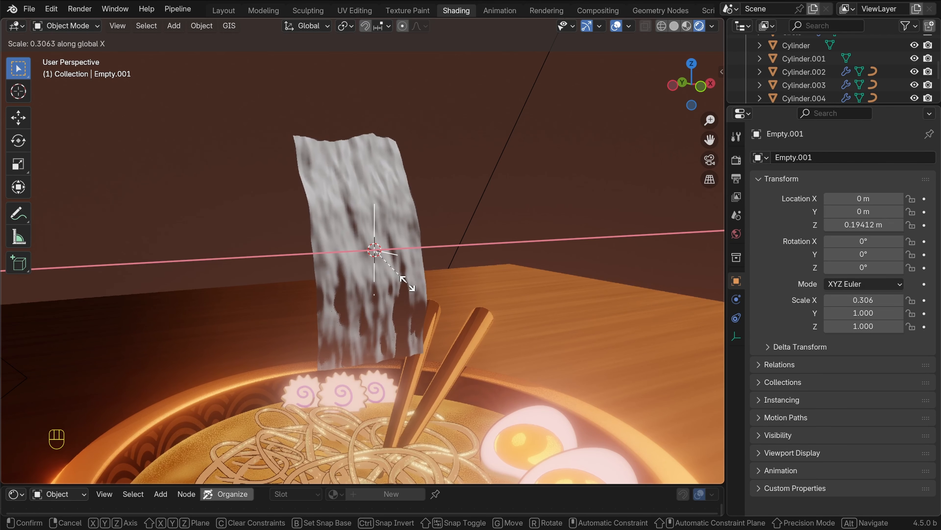
click(407, 282)
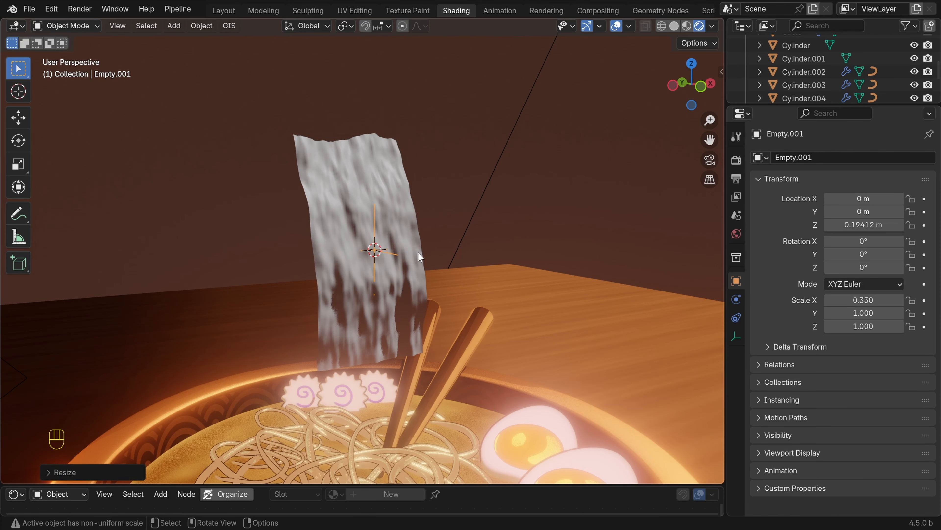
mouse_move(418, 252)
middle_down()
mouse_move(391, 269)
mouse_move(425, 255)
middle_up()
scroll(425, 255, up, 2)
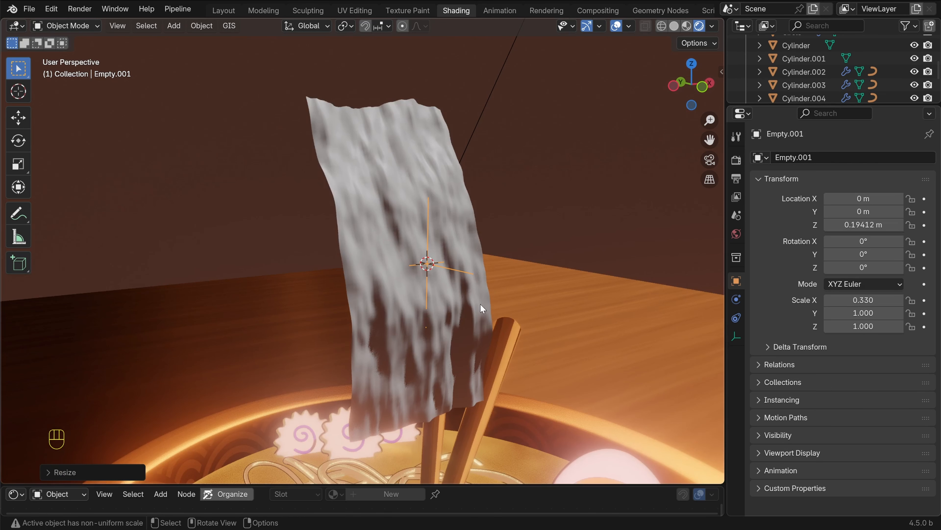
Set the size of the strip's Clouds displacement texture to 0.03
click(406, 321)
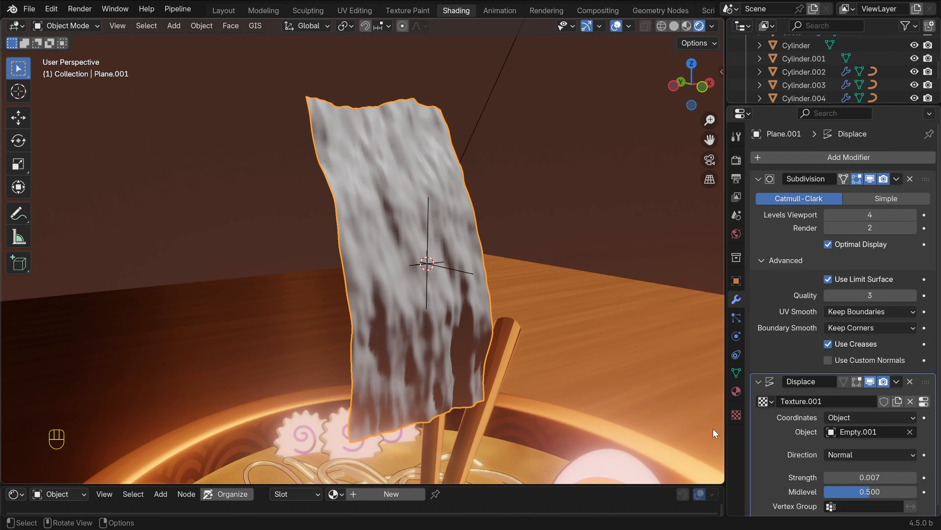
click(736, 415)
drag(870, 427, 841, 427)
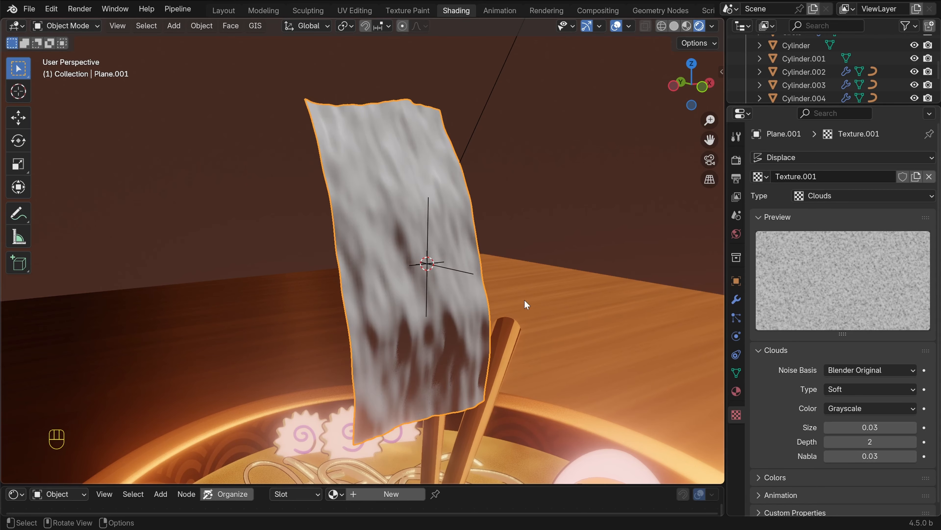
key(alt+a)
scroll(504, 282, down, 3)
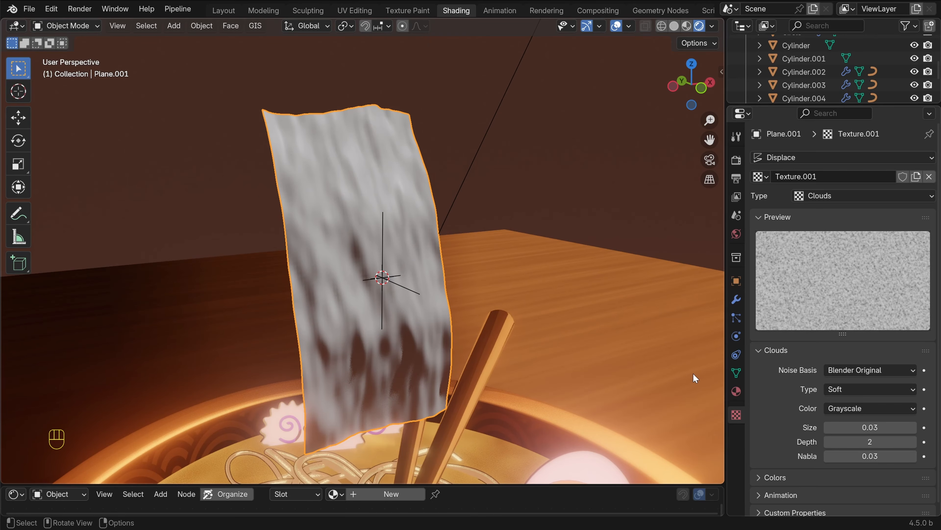
Add a Solidify modifier to the strip and set its thickness to 0.001 m
click(737, 301)
click(830, 156)
mouse_move(830, 156)
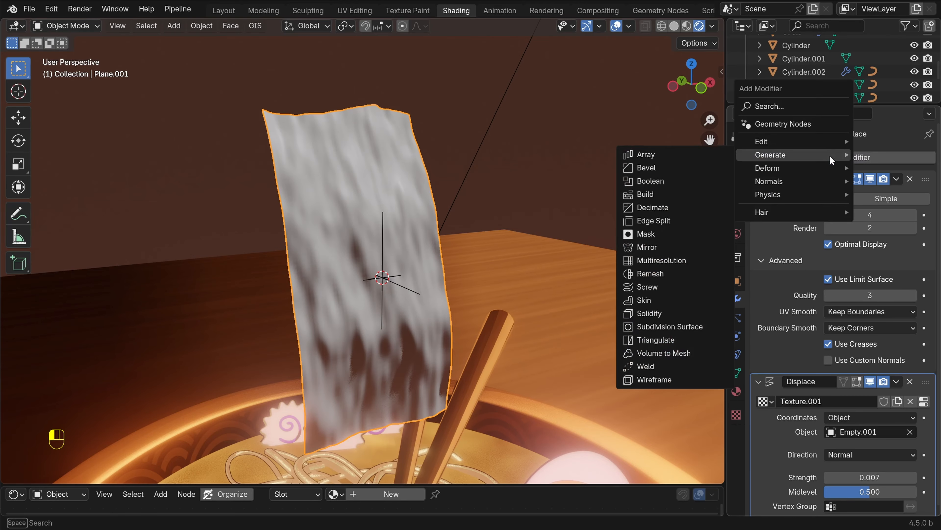
text(sol)
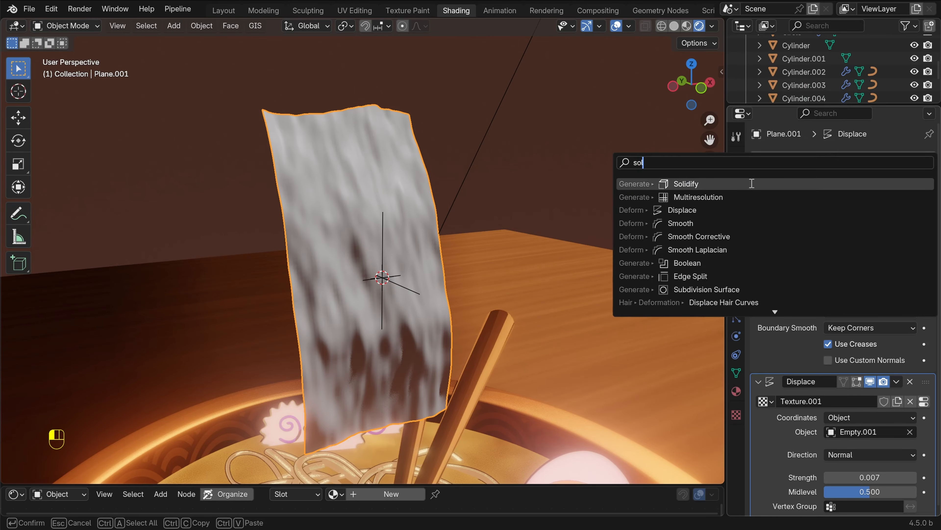
key(Return)
middle_drag(403, 236, 459, 231)
scroll(766, 418, down, 10)
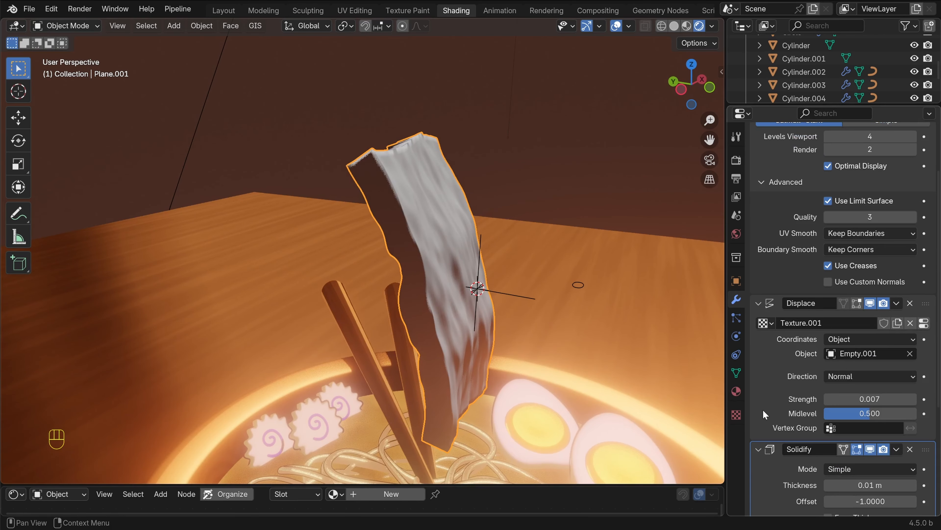
click(874, 318)
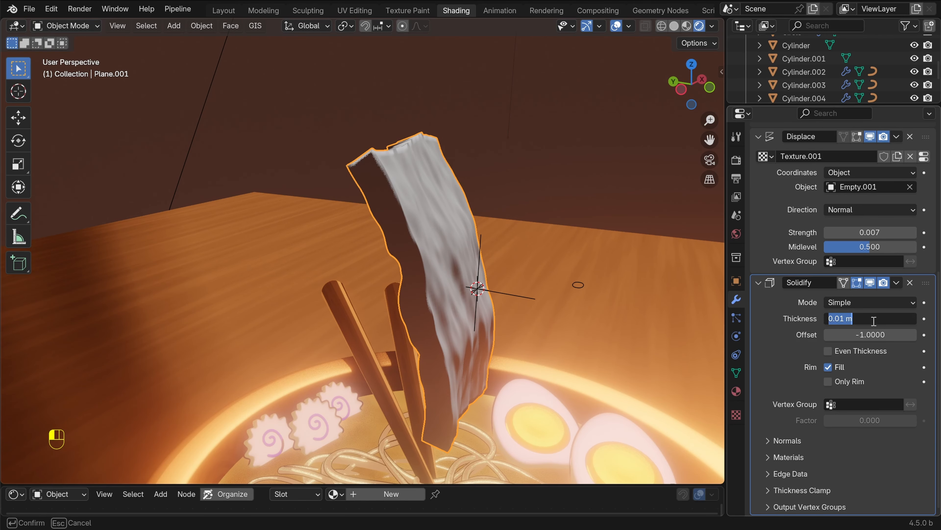
text(0.001)
key(Return)
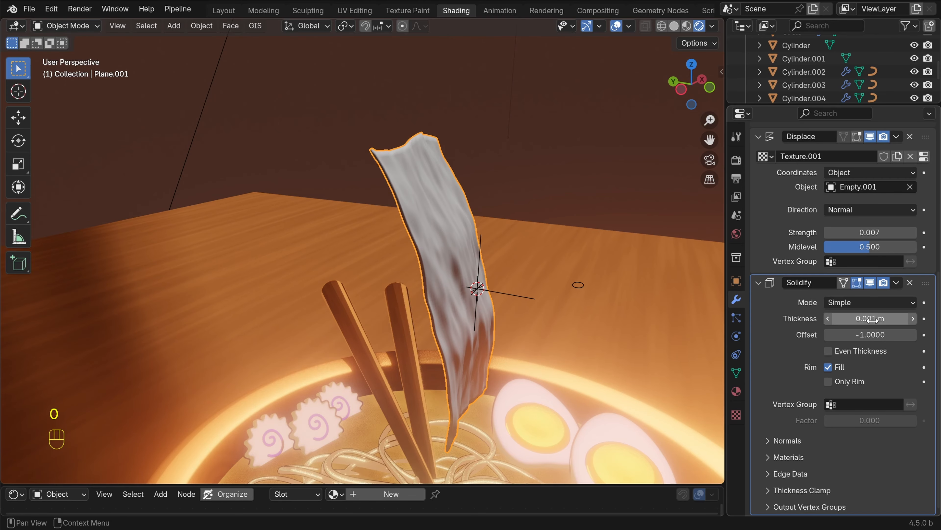
Add a second Subdivision Surface modifier to the strip after the Solidify modifier
key(alt+a)
middle_drag(482, 267, 379, 257)
scroll(390, 251, up, 5)
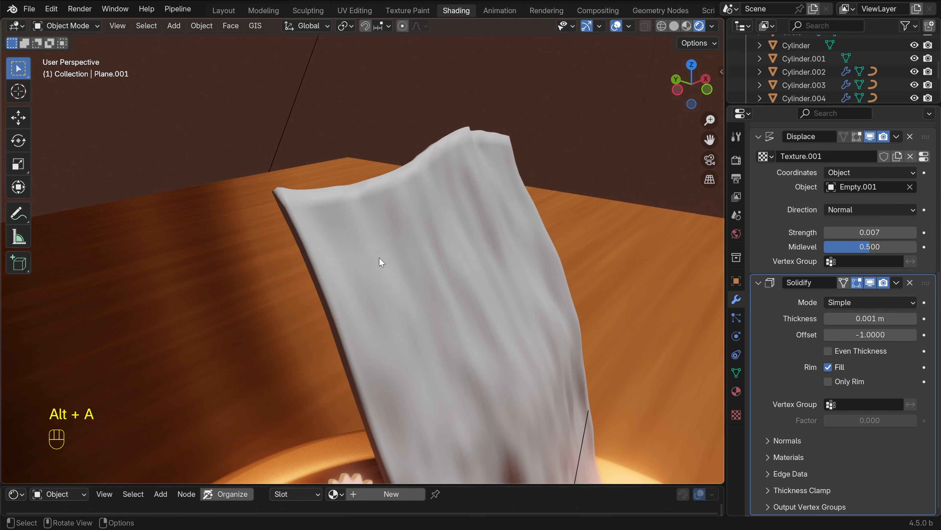
scroll(380, 257, down, 5)
scroll(374, 256, up, 2)
scroll(373, 256, down, 4)
scroll(373, 256, up, 5)
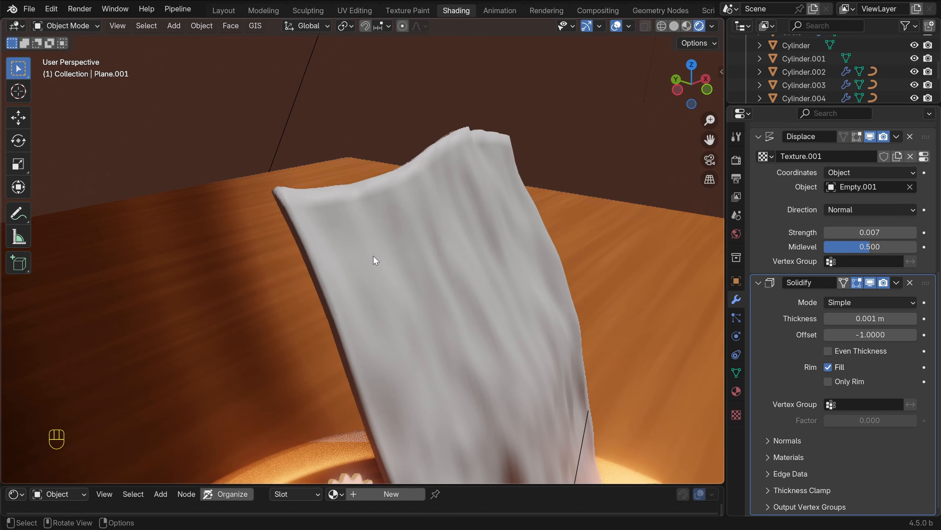
click(325, 227)
scroll(838, 329, up, 10)
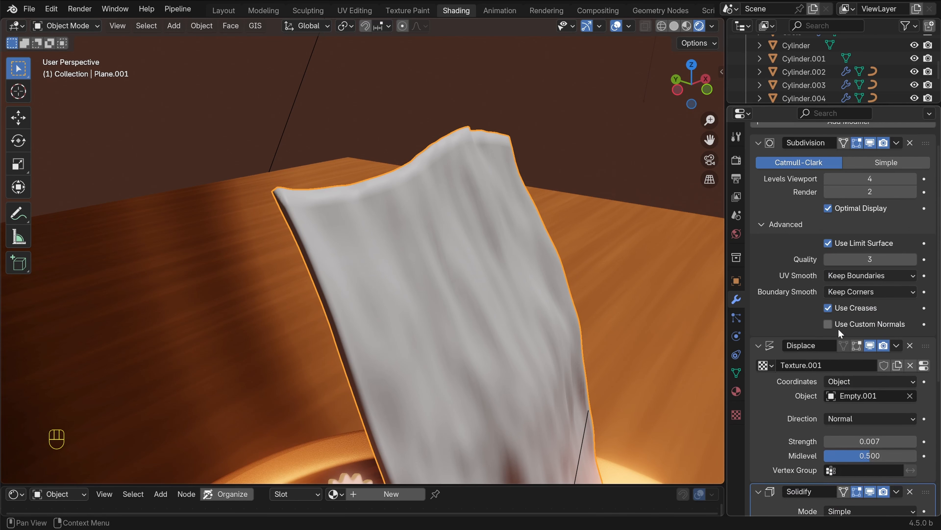
click(844, 158)
mouse_move(842, 156)
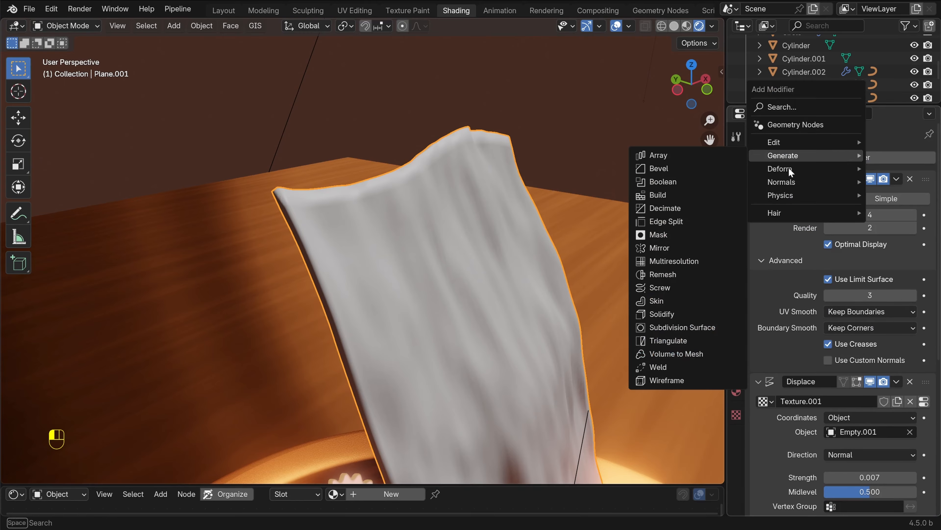
click(679, 327)
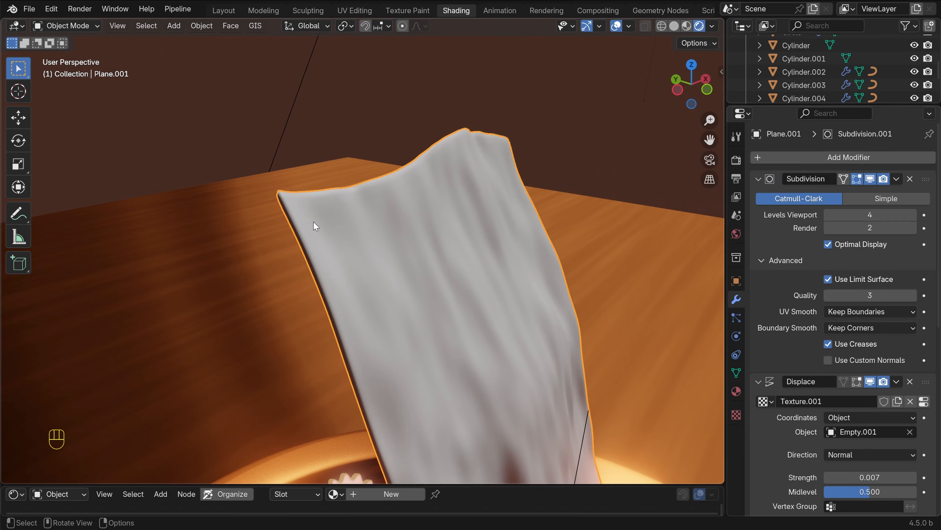
key(alt+a)
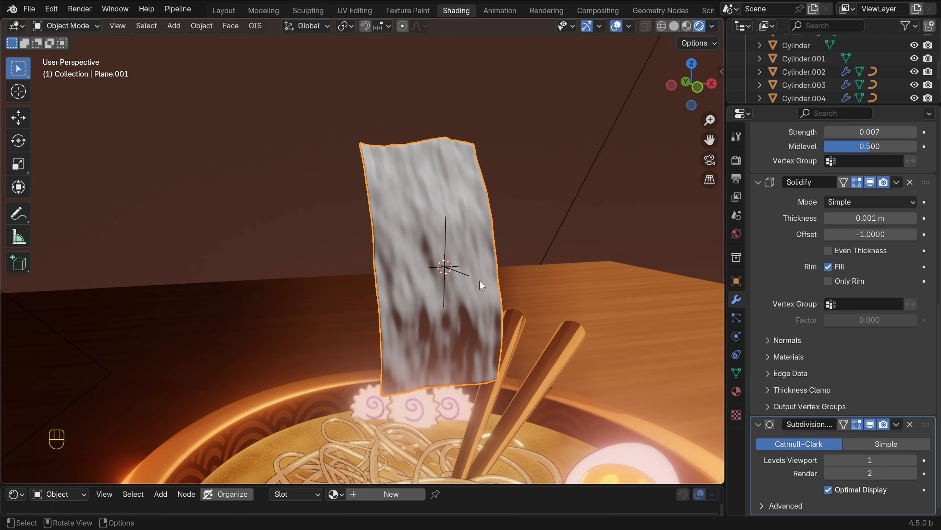
Parent Empty.001 to the strip with the Object option, so that it follows the strip
key(g)
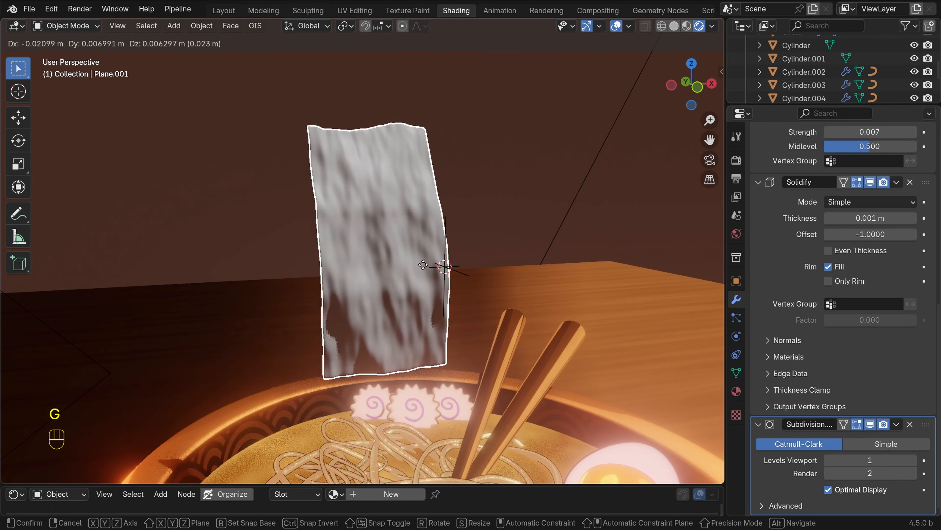
click(461, 249)
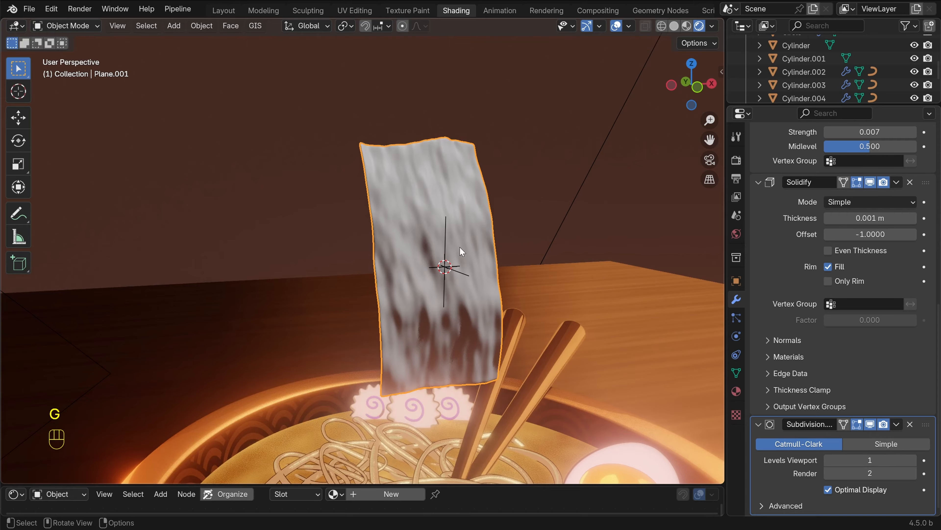
click(445, 227)
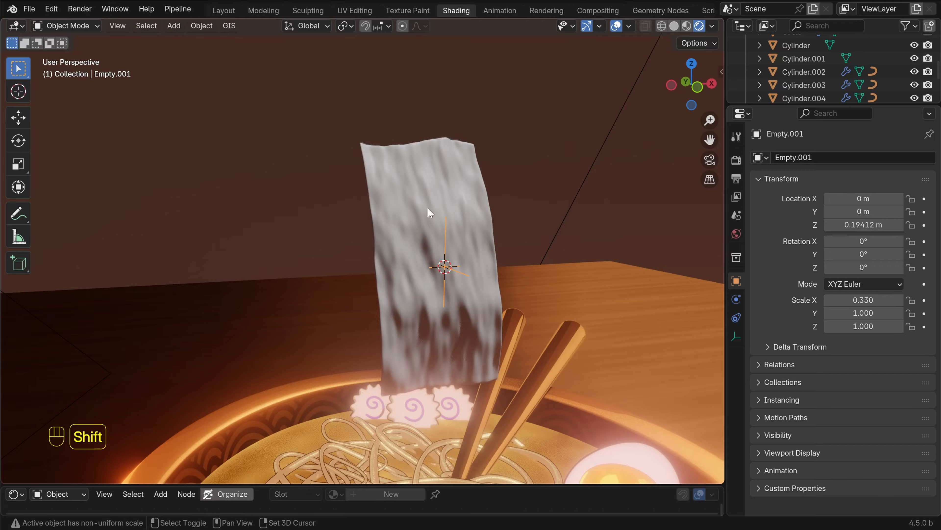
shift+click(428, 209)
key(ctrl+p)
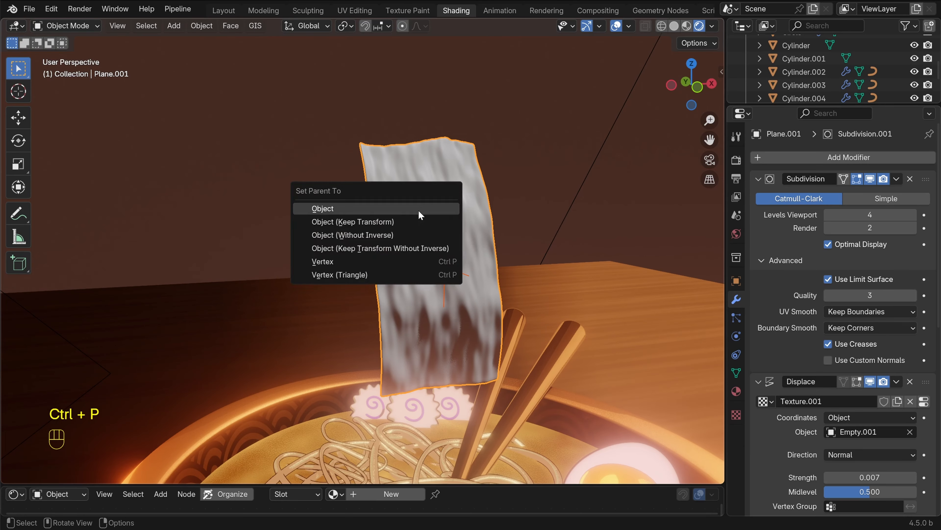
click(417, 209)
key(alt+a)
key(g)
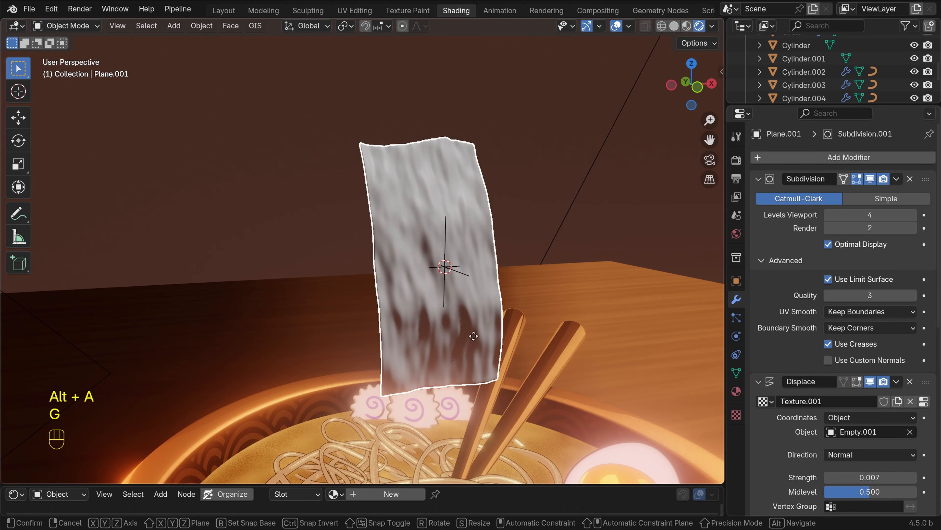
right_click(406, 328)
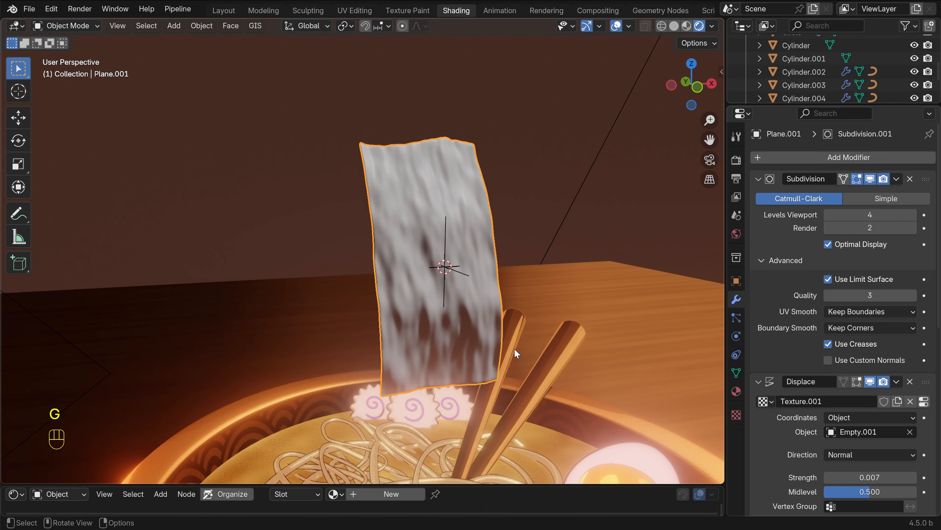
key(r)
right_click(536, 319)
From the top view, rotate the strip and move it to the bowl's inner rim on the side opposite the eggs
scroll(441, 222, down, 6)
key(KP_7)
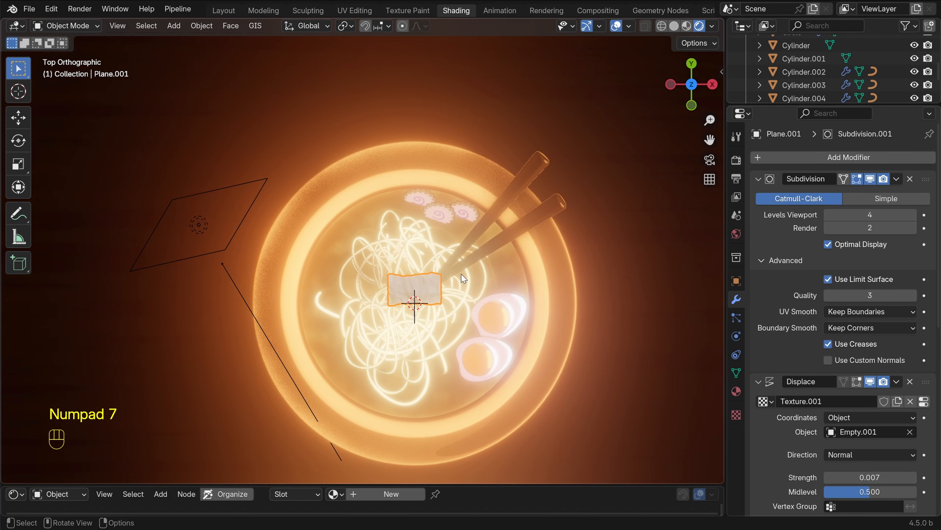
key(r)
key(g)
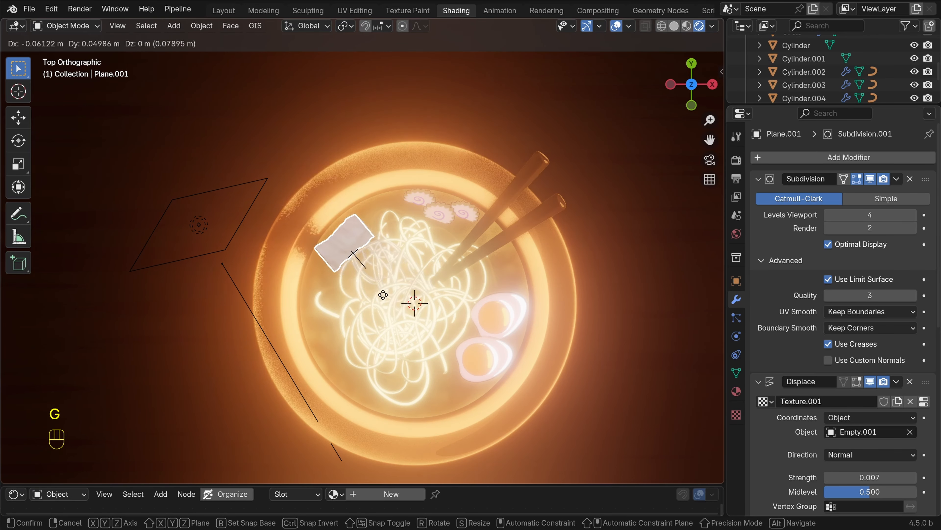
click(375, 286)
key(KP_0)
Adjust the strip's height along the global Z axis so that its lower end sits in the broth
key(alt+a)
click(313, 226)
key(g)
key(z)
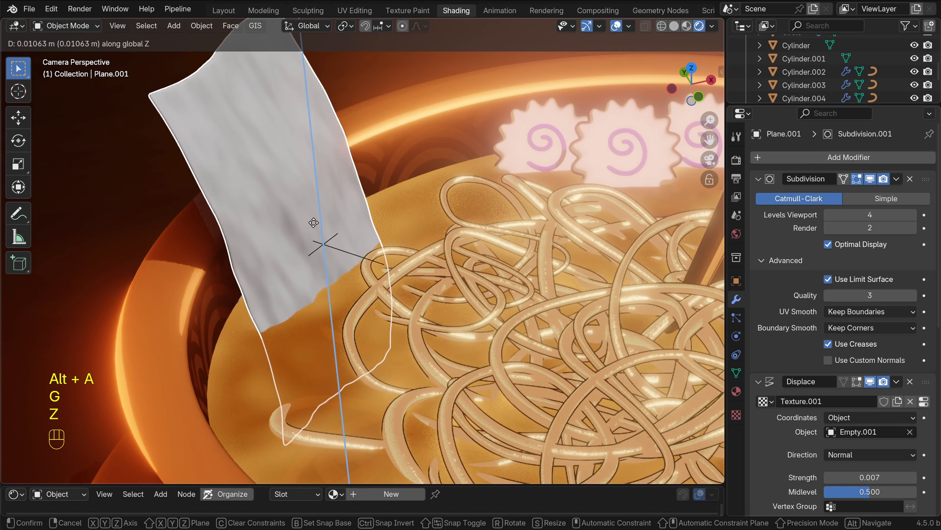
click(315, 257)
Bend the strip's mesh by moving its selected crosswise edges along the local Z axis
key(Tab)
shift+middle_drag(314, 256, 390, 265)
scroll(381, 274, up, 2)
key(g)
key(x)
key(x)
right_click(383, 265)
key(g)
key(z)
key(z)
click(383, 264)
key(Tab)
key(alt+a)
Slide the strip's crosswise edge loop along the mesh and shift it along the global Z axis
key(Tab)
key(g)
key(g)
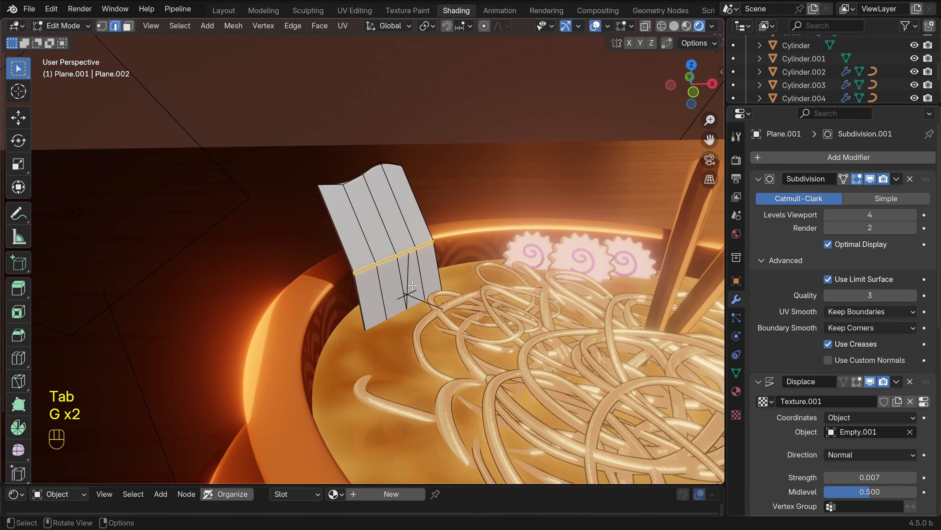
key(g)
key(z)
click(435, 289)
key(Tab)
key(alt+a)
Scale the selected part of the strip's mesh along its local X axis
middle_drag(435, 288, 445, 260)
key(Tab)
key(s)
key(x)
key(x)
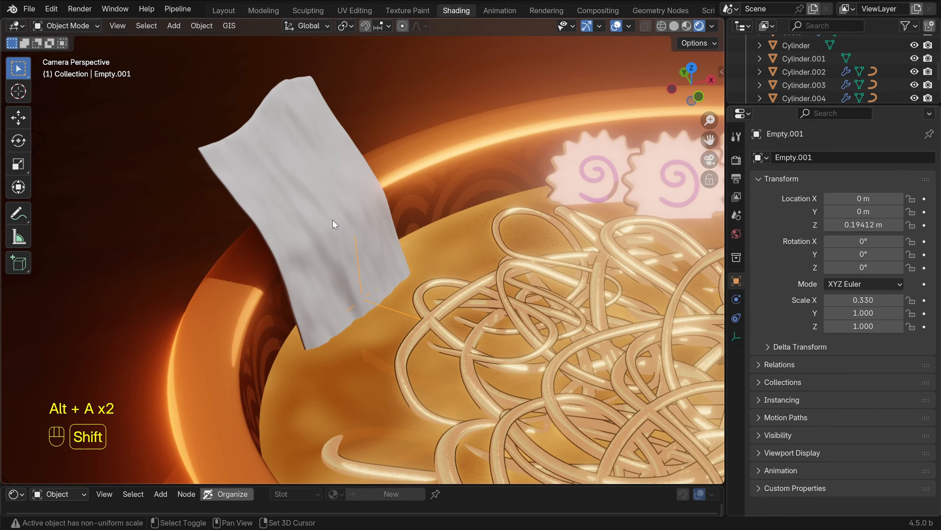
Duplicate the strip together with its empty and move the copy horizontally beside the original
shift+click(334, 222)
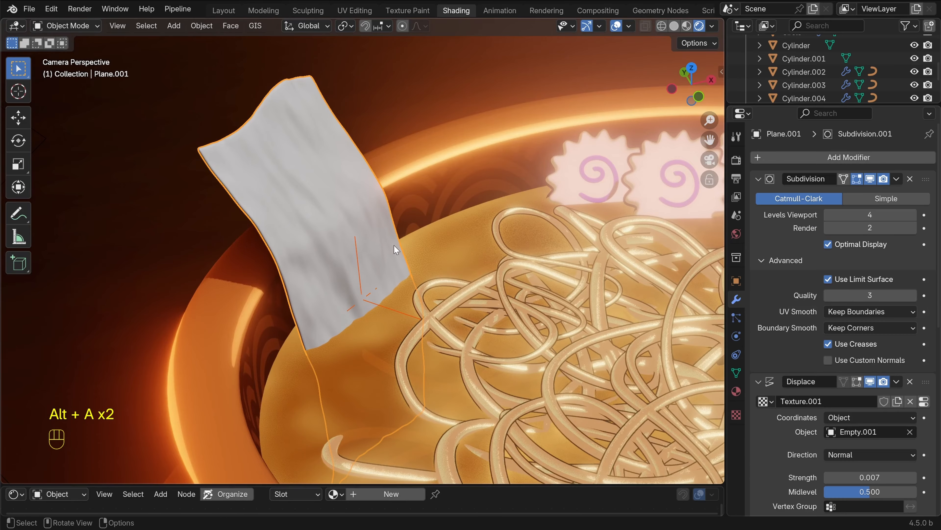
scroll(373, 267, up, 3)
key(shift+d)
right_click(441, 252)
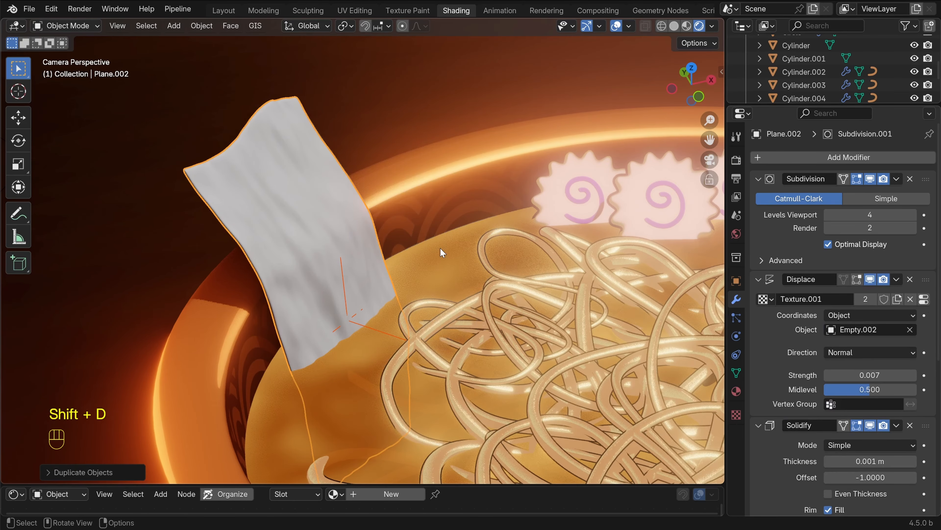
key(g)
key(shift+z)
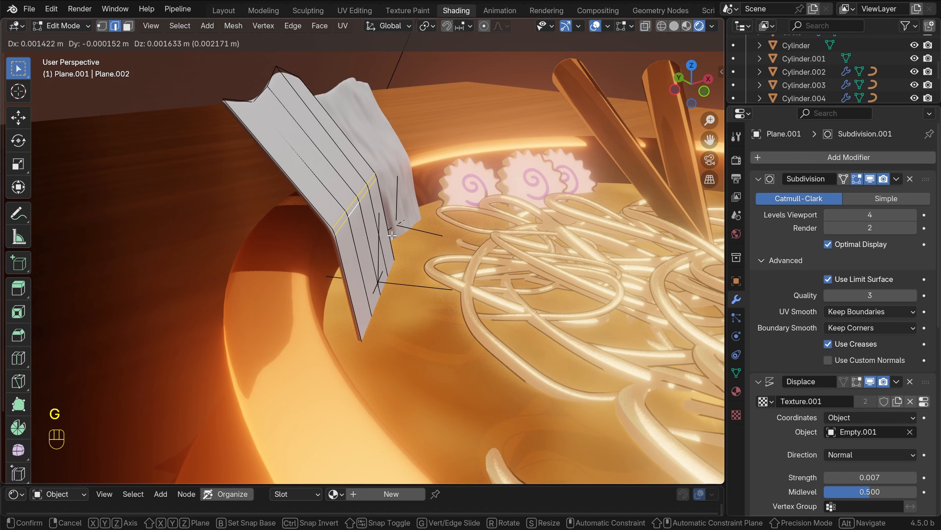
Adjust the original strip's height along the global Z axis beside its copy
key(Tab)
key(g)
key(z)
click(370, 260)
key(alt+a)
key(KP_0)
shift+middle_drag(370, 260, 333, 296)
Reshape the original strip by moving its selected crosswise edges
key(Tab)
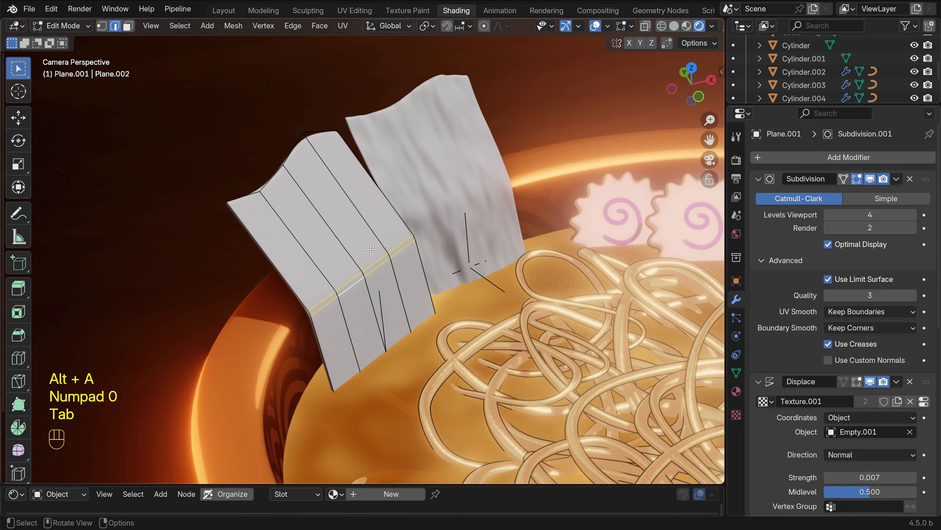
key(g)
click(392, 274)
key(Tab)
key(alt+a)
Move the original strip horizontally until it overlaps the edge of its copy, and deselect it
click(389, 286)
key(g)
key(shift+z)
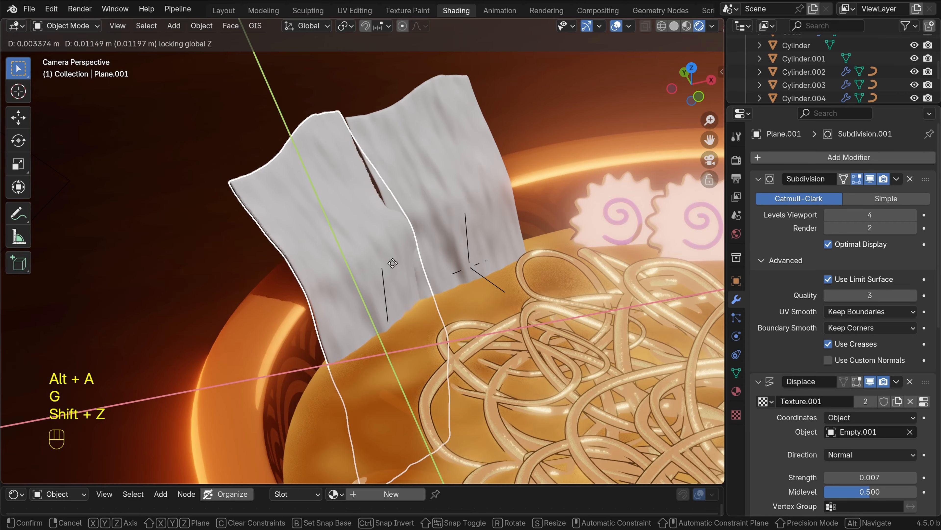
key(alt+a)
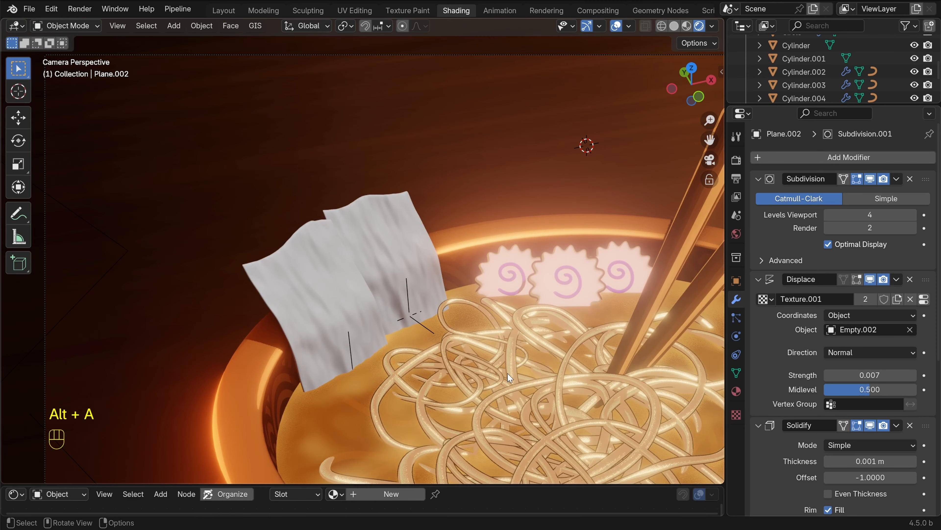
key(Home)
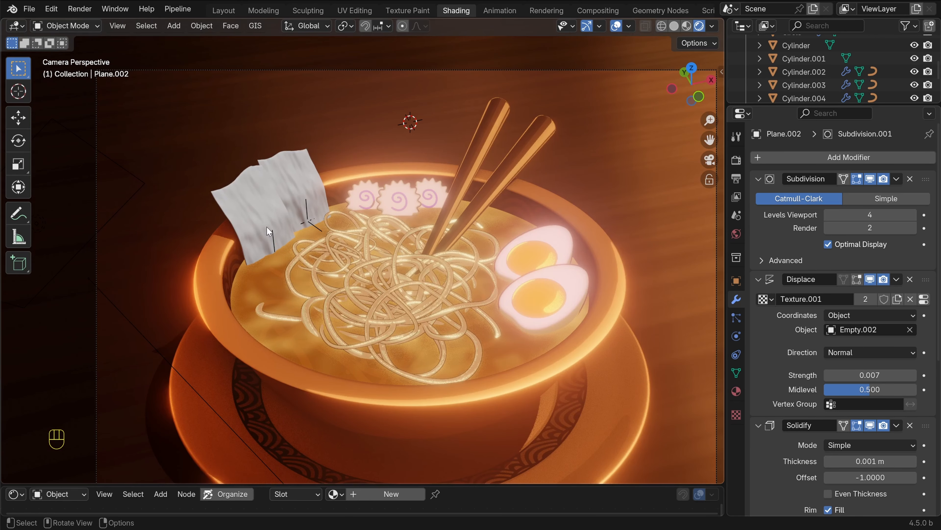
Enlarge the shader editor and give the original strip a new material named Seaweed
click(266, 226)
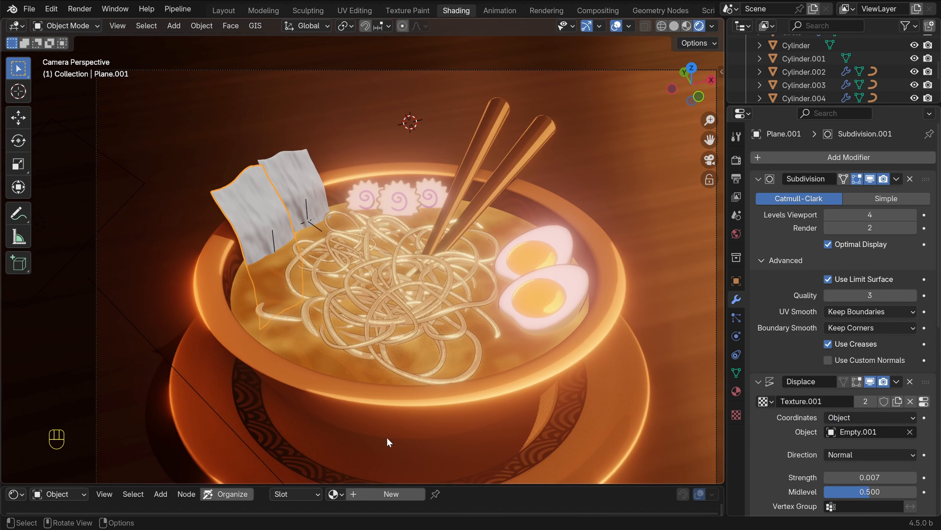
drag(411, 485, 406, 302)
scroll(405, 229, up, 2)
key(alt+a)
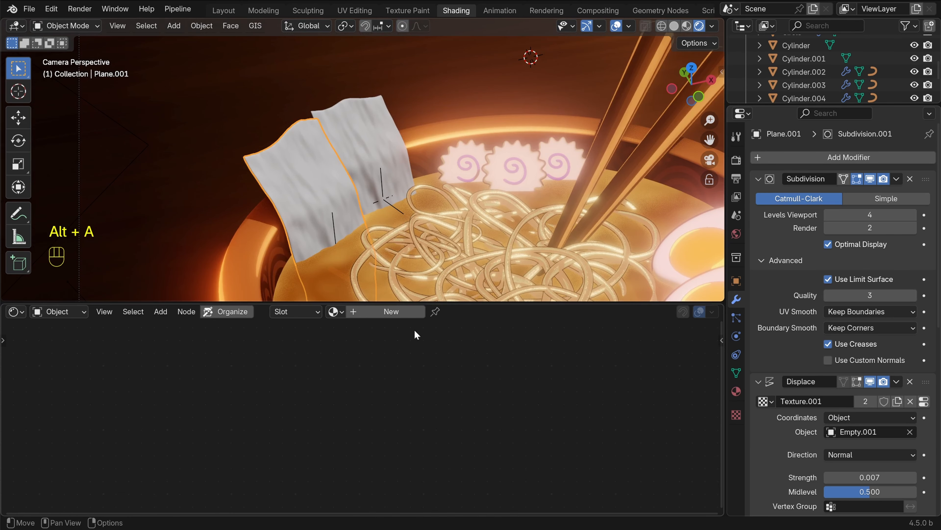
click(382, 311)
Link the original strip's Seaweed material to the overlapping copy
click(360, 149)
key(ctrl+l)
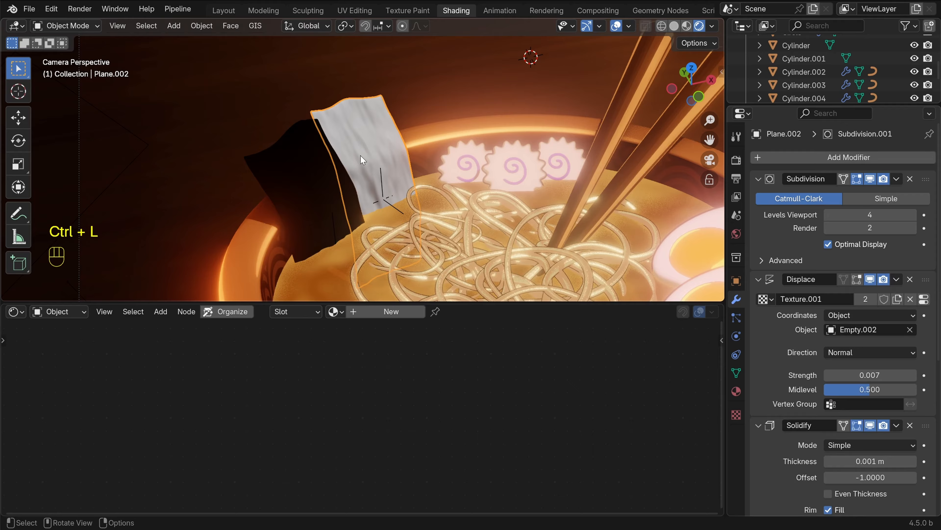
shift+click(311, 166)
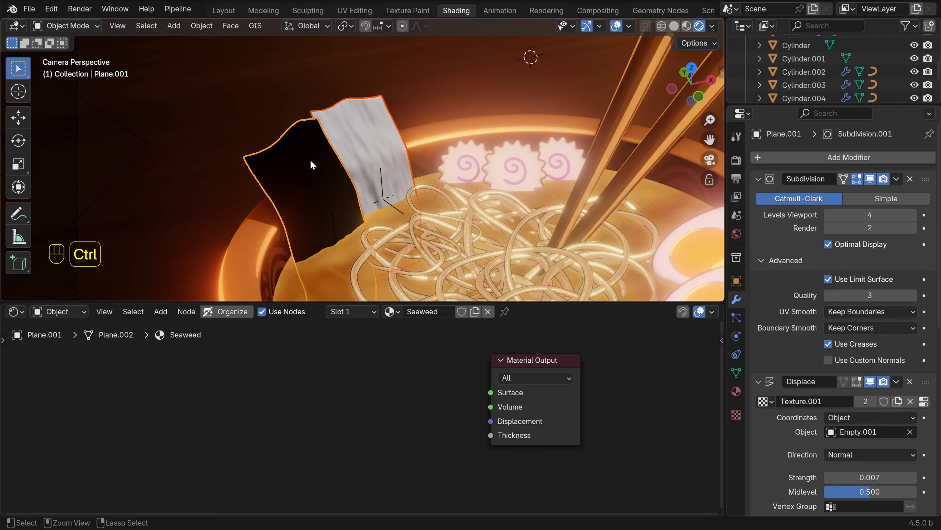
key(ctrl+l)
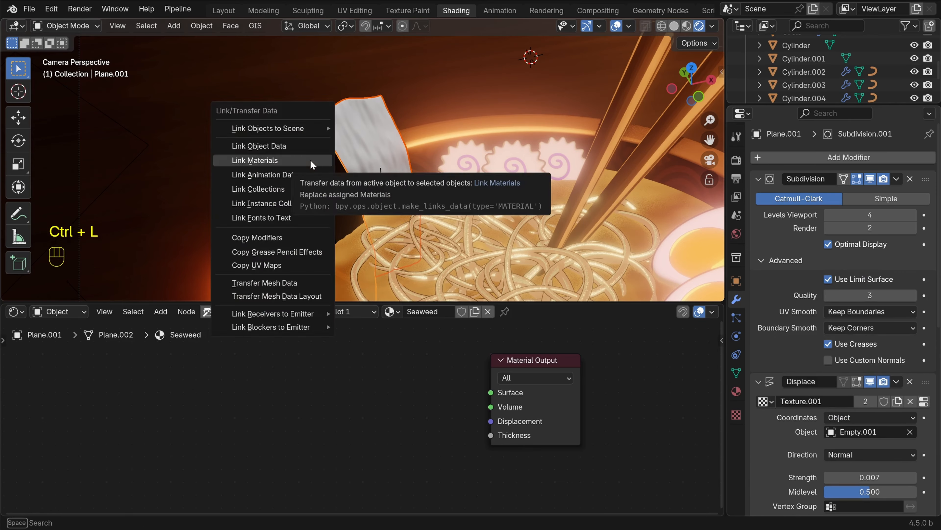
click(311, 160)
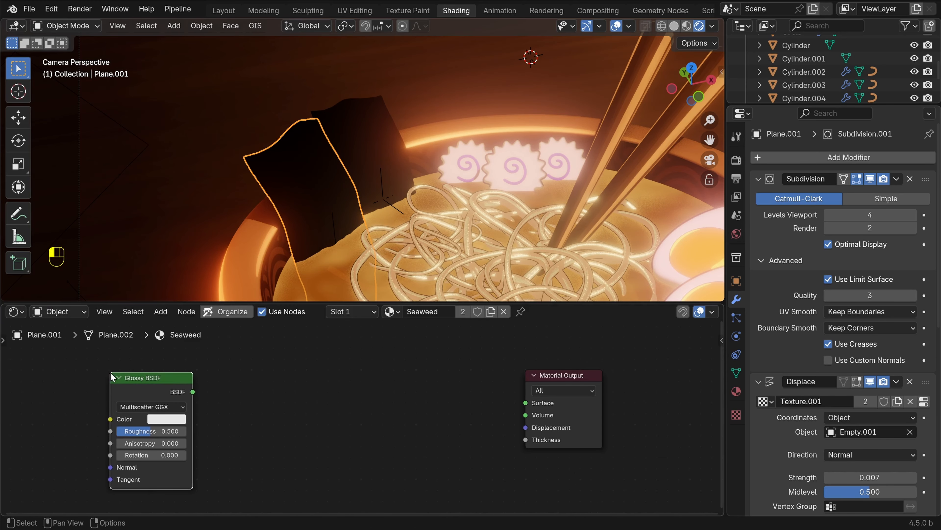
Add a Shader to RGB node beside the Glossy BSDF in the Seaweed material
key(shift+a)
text(shader)
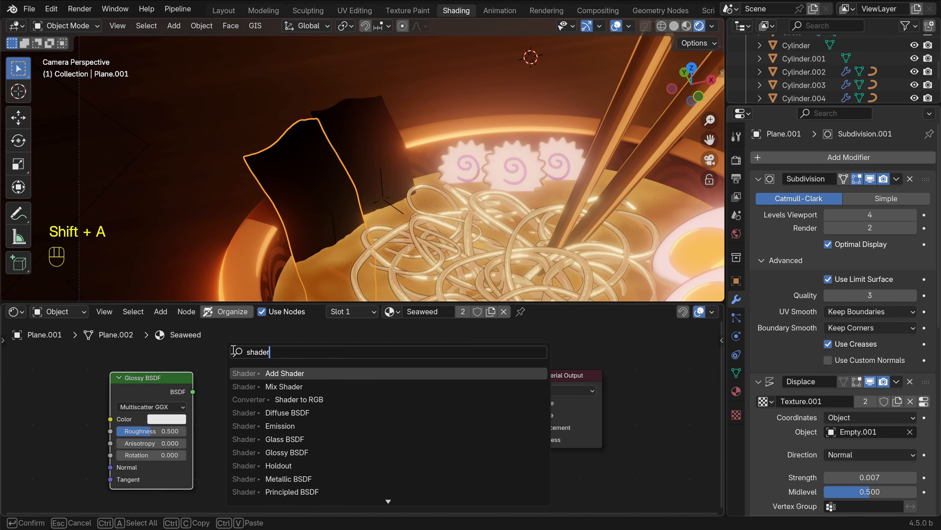
click(313, 395)
click(220, 376)
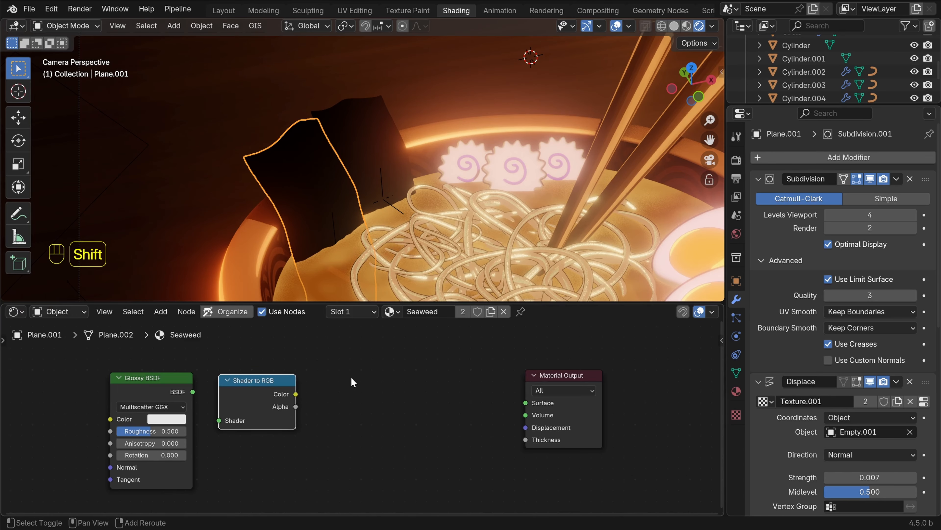
Wire the Glossy BSDF through Shader to RGB and a constant Color Ramp into the material's surface, adding two extra ramp stops
key(shift+a)
drag(192, 391, 218, 420)
drag(363, 302, 363, 239)
ctrl+click(348, 401)
ctrl+click(377, 405)
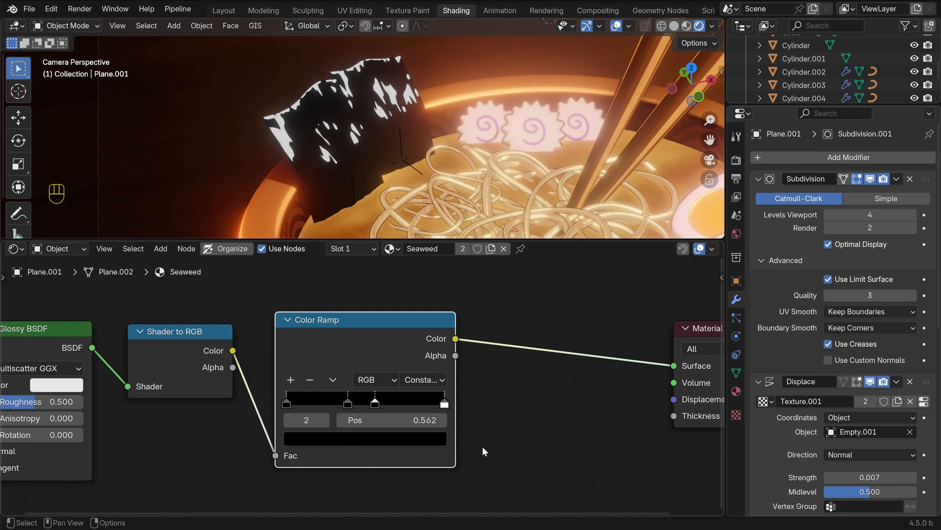
Set the Color Ramp's first three stops to greys with values 0.406, 0.505 and 0.638
scroll(303, 385, up, 2)
click(297, 383)
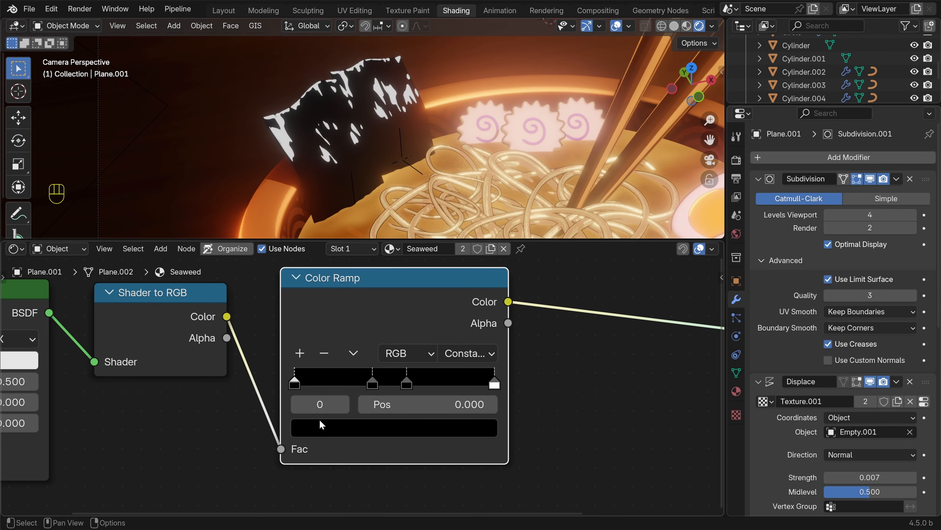
click(320, 426)
drag(385, 351, 453, 351)
click(373, 384)
click(375, 427)
drag(370, 351, 456, 351)
click(407, 384)
click(394, 428)
scroll(347, 122, down, 1)
shift+middle_drag(350, 122, 352, 92)
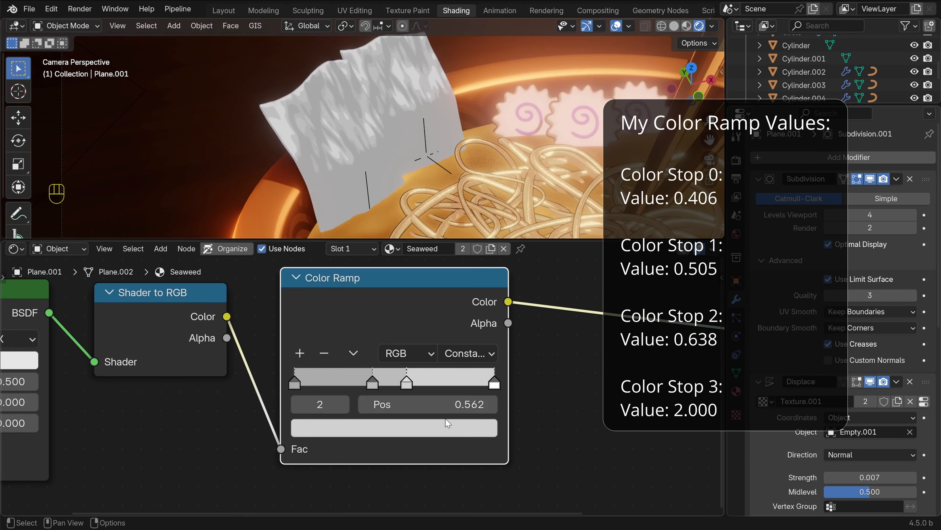
Place the Color Ramp's last stop at position 0.900 with a value of 2, and multiply the ramp's output by green
click(494, 384)
scroll(575, 412, up, 1)
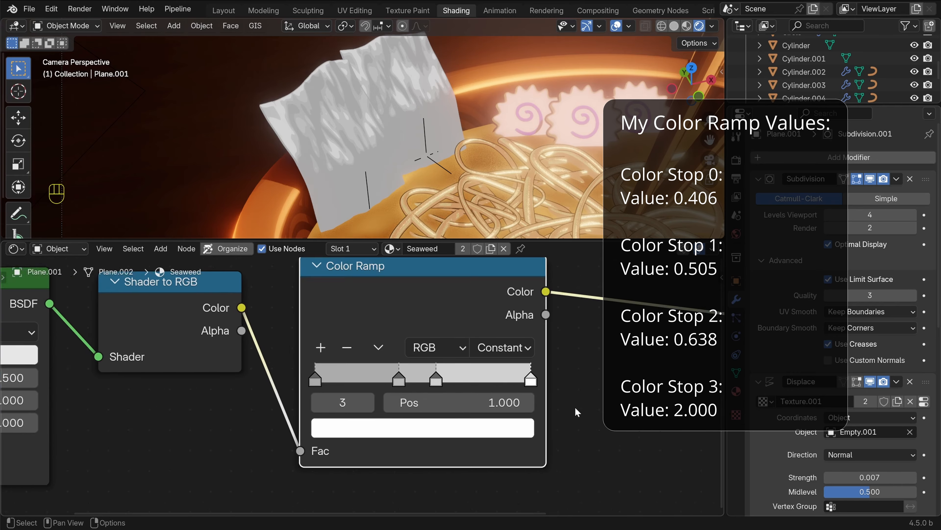
scroll(576, 411, up, 1)
drag(560, 380, 533, 386)
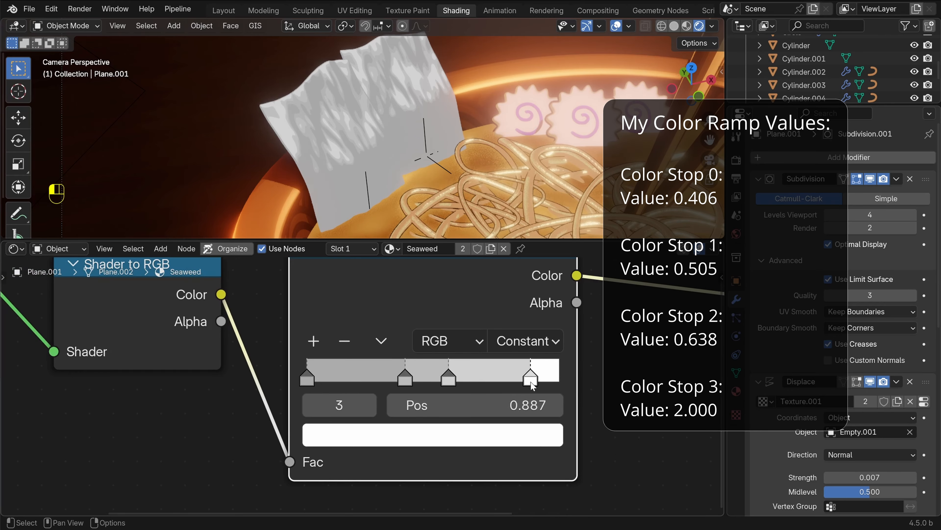
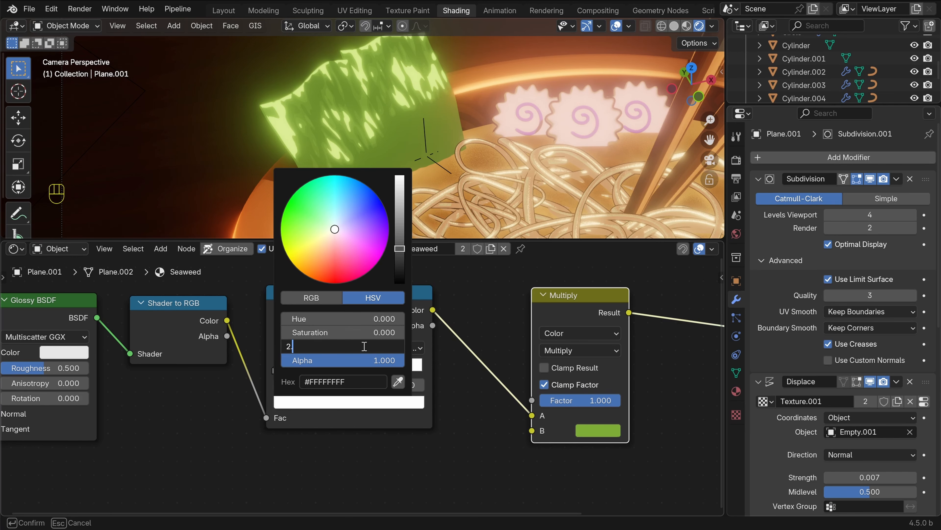
key(Return)
Duplicate the Glossy BSDF and insert the copy between the Multiply node and the Material Output
scroll(497, 426, down, 5)
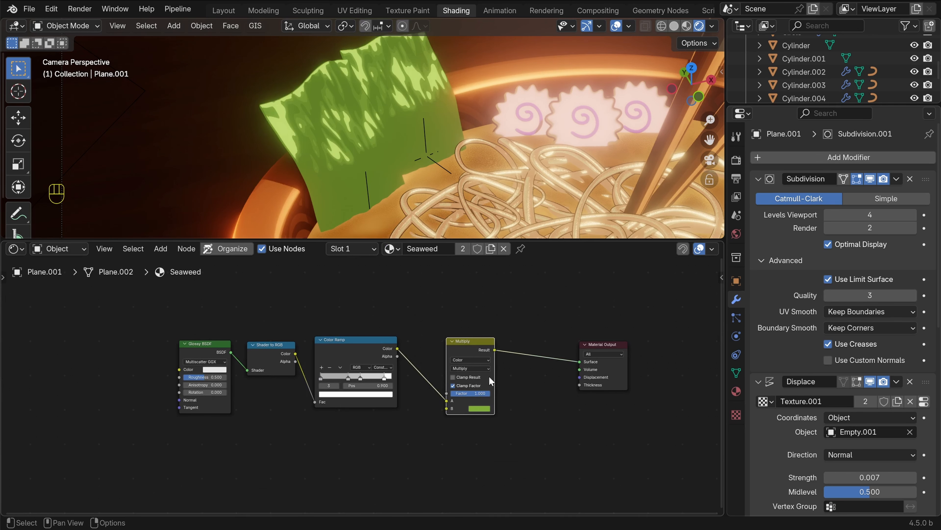
drag(456, 336, 434, 340)
click(209, 351)
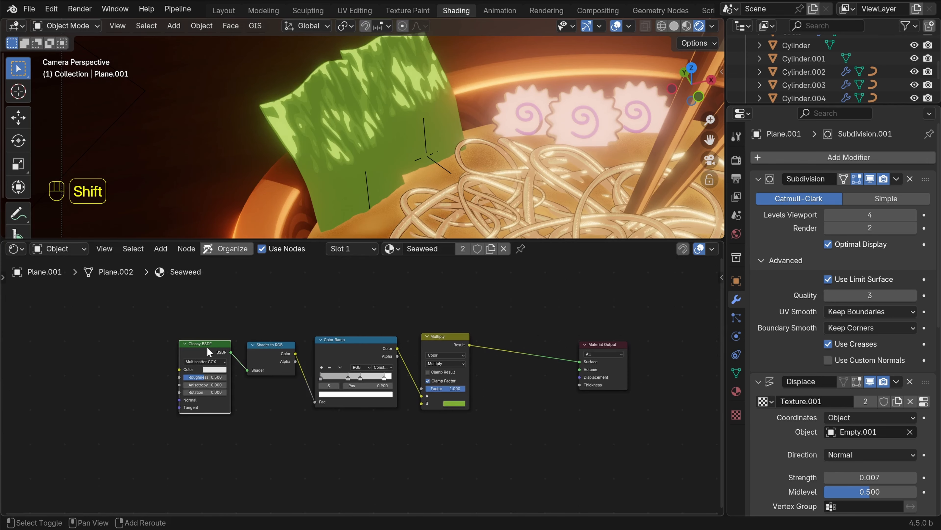
key(shift+d)
click(533, 340)
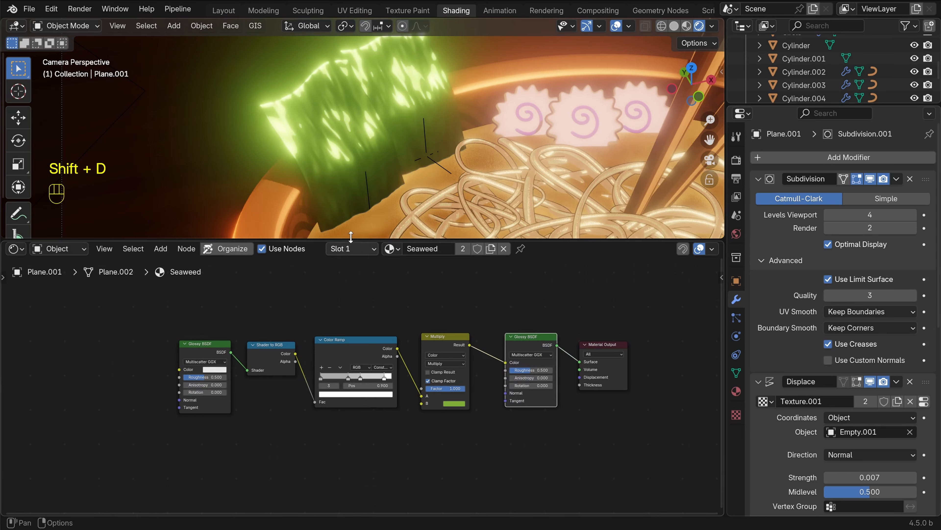
Set the roughness of the Glossy BSDF that feeds the Material Output to 0.660
scroll(557, 410, up, 1)
shift+middle_drag(558, 410, 490, 408)
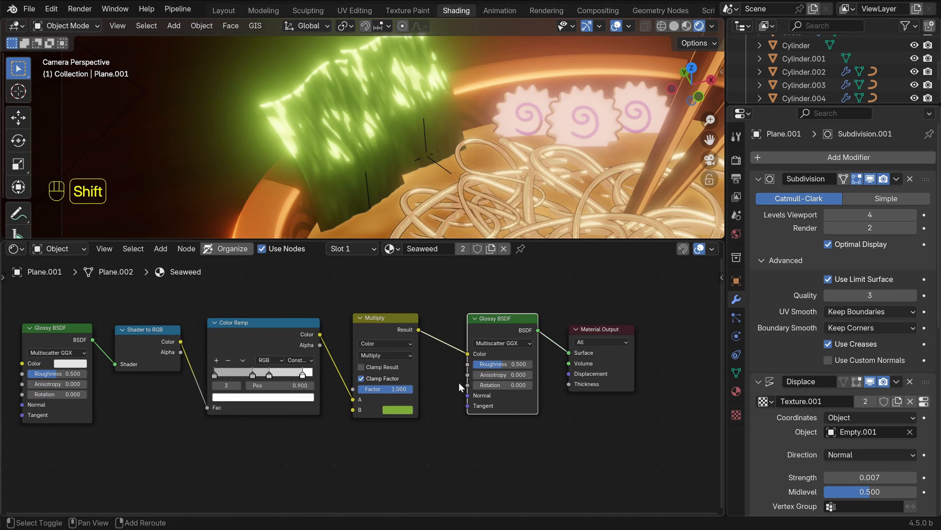
scroll(460, 382, up, 2)
drag(473, 385, 493, 385)
shift+middle_drag(352, 128, 381, 155)
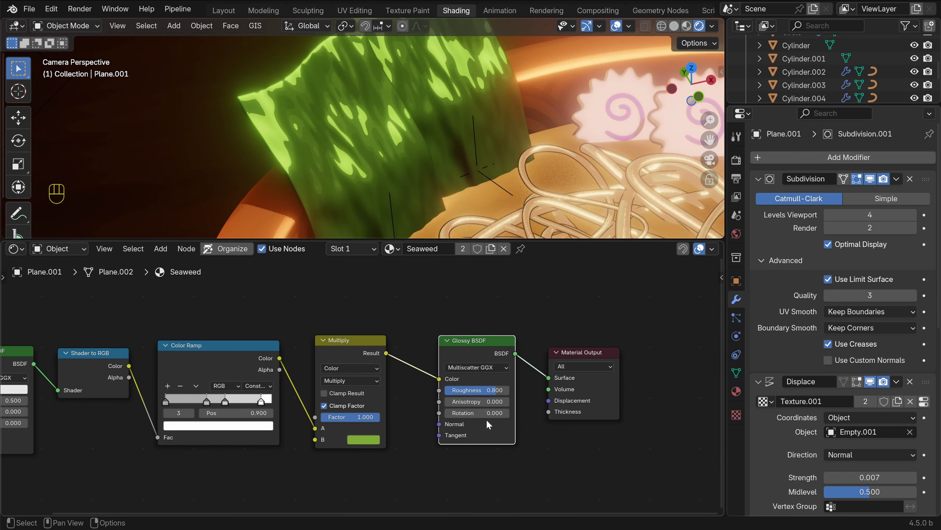
scroll(506, 410, up, 1)
drag(506, 390, 499, 390)
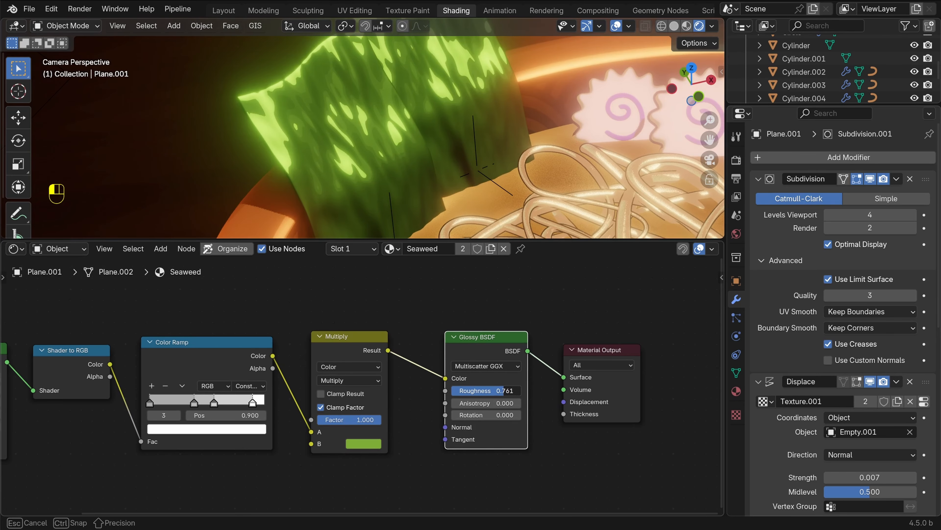
click(505, 391)
key(BackSpace)
key(Return)
Set the roughness of the Glossy BSDF that feeds Shader to RGB to 0.683
scroll(414, 119, down, 3)
middle_drag(192, 404, 341, 395)
scroll(122, 392, up, 3)
mouse_move(122, 393)
mouse_down()
mouse_move(148, 392)
mouse_move(138, 393)
mouse_up()
scroll(403, 143, up, 3)
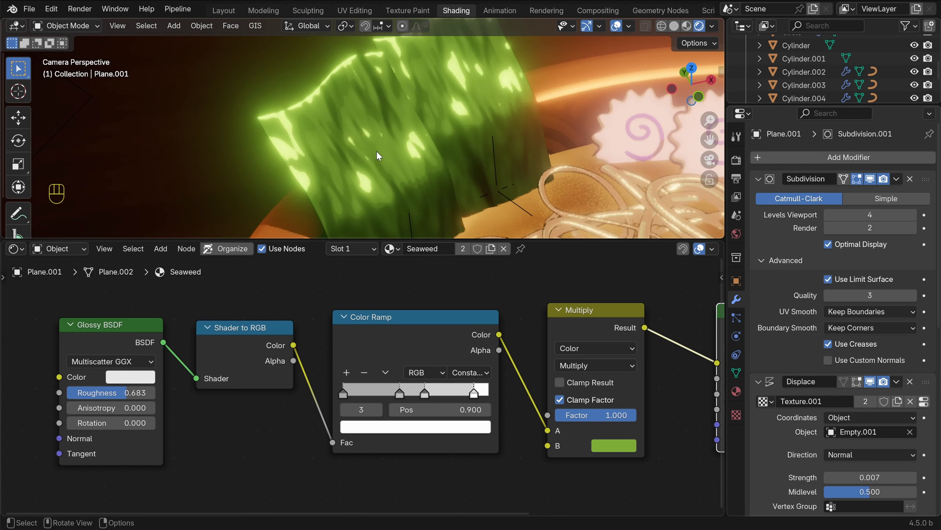
Preview the Color Ramp's output directly on the two strips
scroll(404, 144, down, 2)
key(alt+a)
key(alt+a)
scroll(262, 126, up, 5)
ctrl+shift+click(378, 347)
Adjust the Color Ramp's second stop slightly and move its third stop to position 0.638
scroll(371, 348, down, 2)
shift+middle_drag(523, 479, 486, 471)
scroll(432, 455, up, 5)
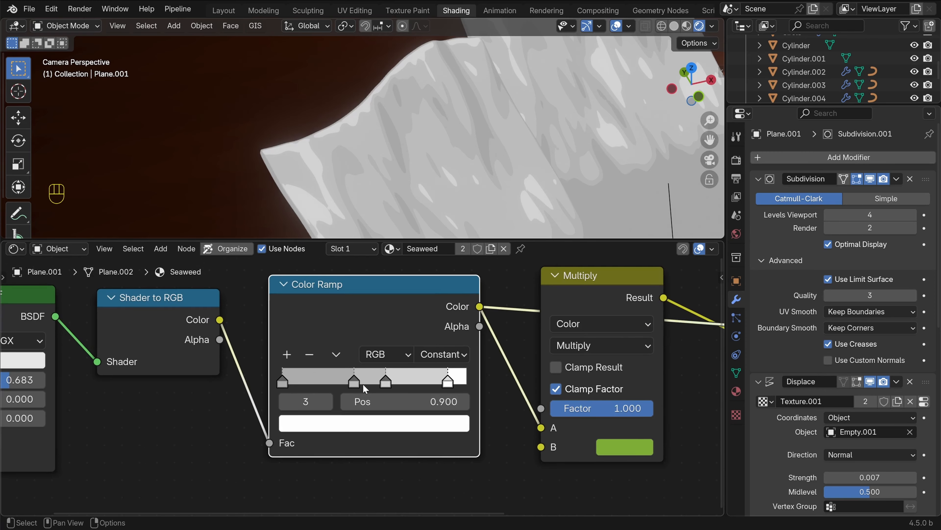
drag(363, 384, 373, 384)
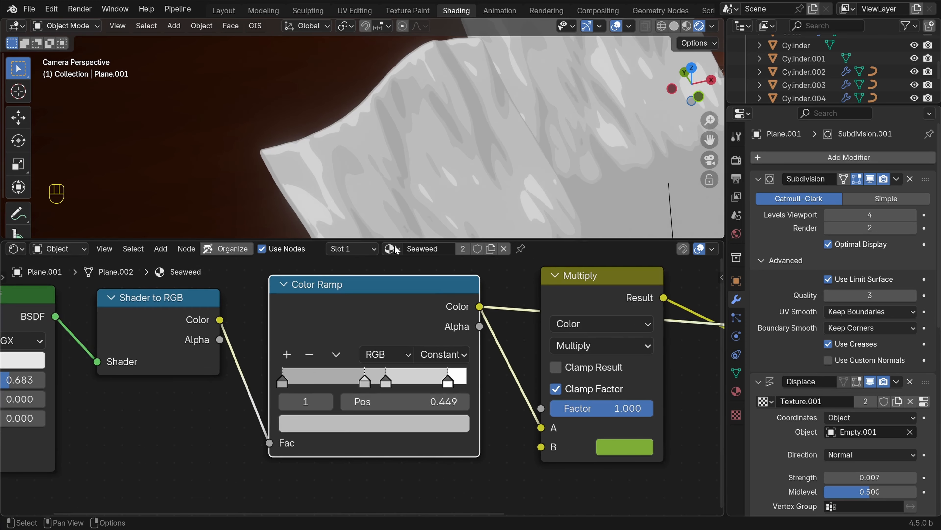
scroll(419, 178, down, 2)
shift+middle_drag(441, 197, 420, 159)
scroll(421, 123, down, 3)
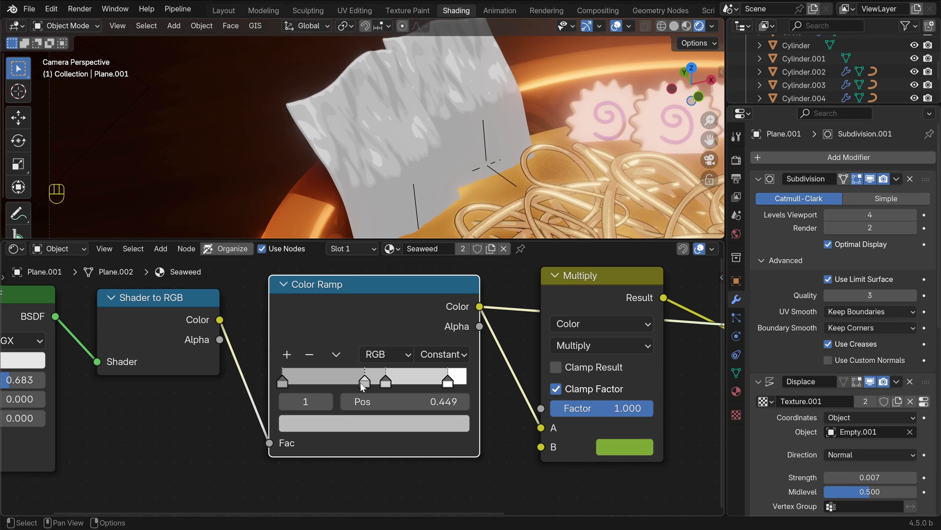
drag(362, 383, 400, 384)
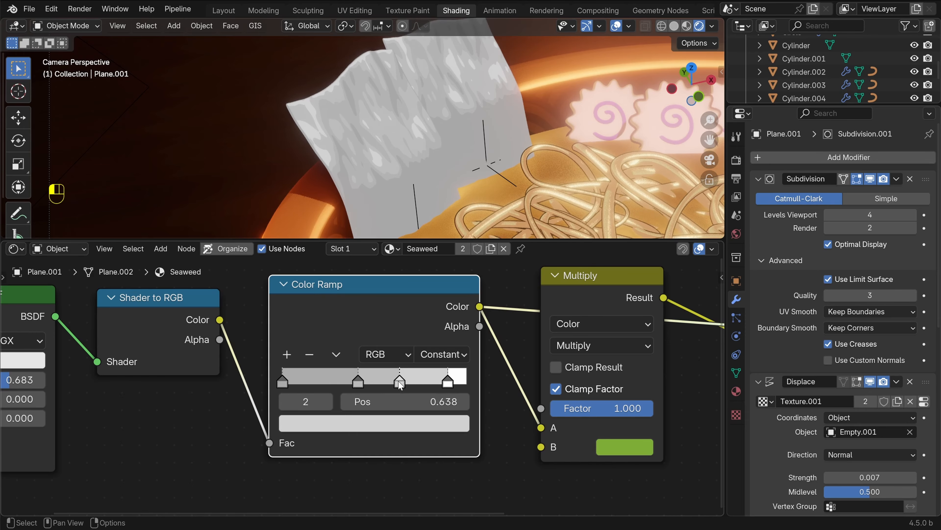
Reconnect the final Glossy BSDF to the Material Output and enlarge the 3D view around the strips
scroll(478, 374, down, 2)
scroll(491, 369, down, 2)
middle_drag(491, 368, 358, 370)
ctrl+shift+click(556, 316)
drag(410, 240, 411, 277)
shift+middle_drag(444, 222, 435, 175)
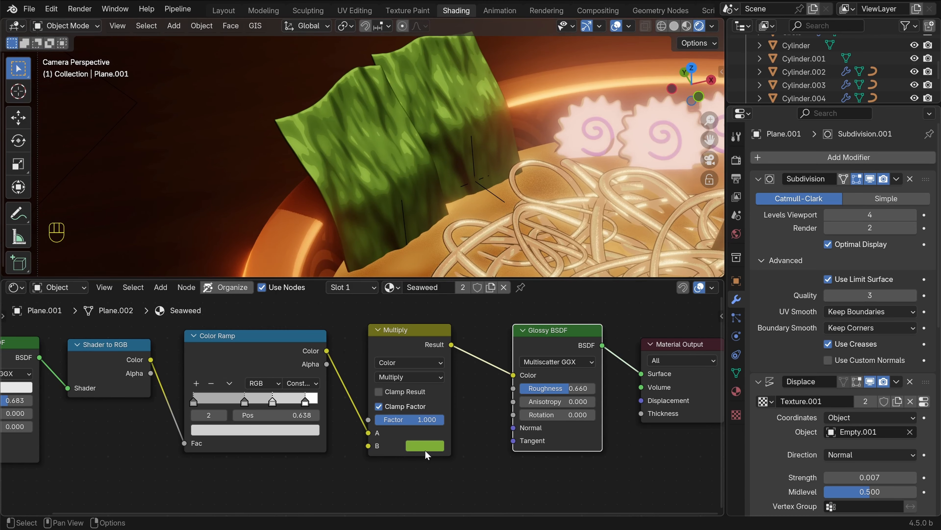
Set the colour value of the Color Ramp's last stop to 2 and select the original strip's empty
click(305, 402)
click(255, 430)
click(255, 382)
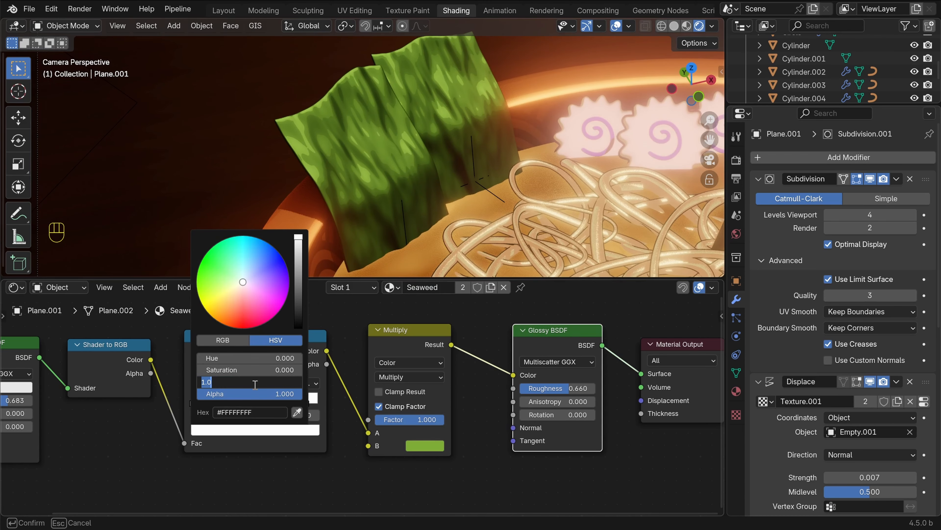
key(Return)
click(405, 231)
text(2)
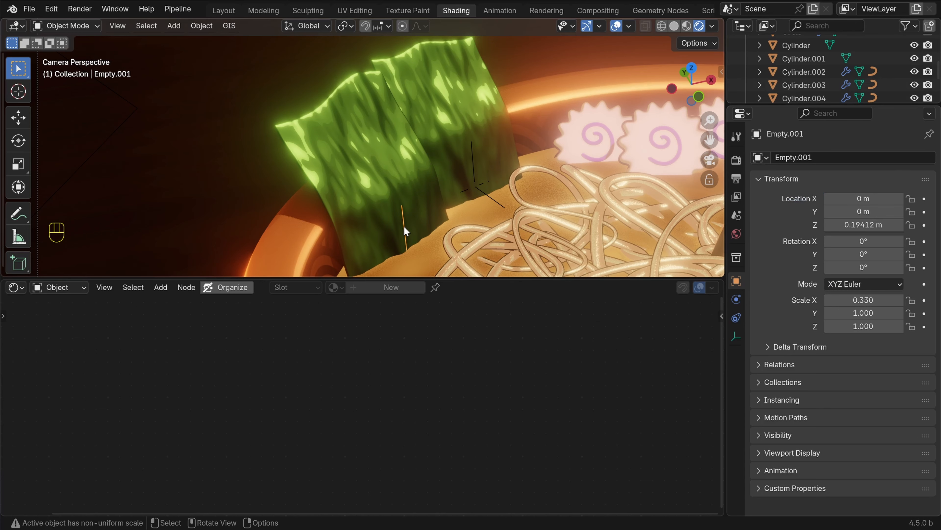
Move the original strip's empty and scale the copy's empty to vary the wrinkle patterns
key(g)
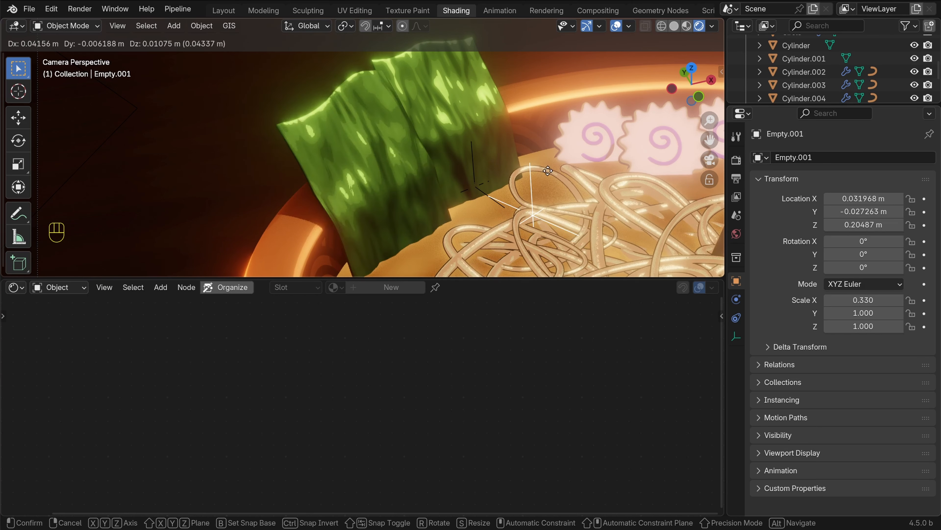
click(466, 130)
key(s)
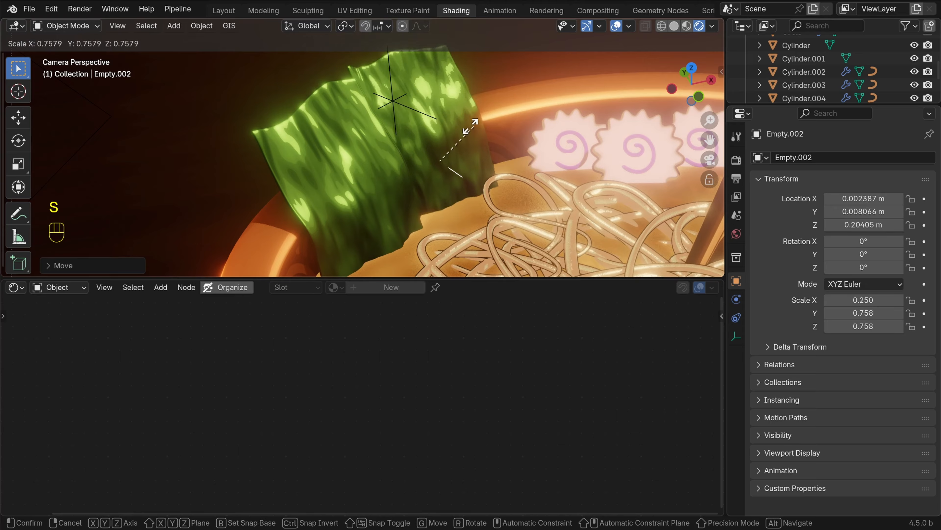
click(445, 154)
Open the original strip for mesh editing and display its Displace modifier in edit mode and on the cage
key(alt+a)
click(416, 223)
key(Tab)
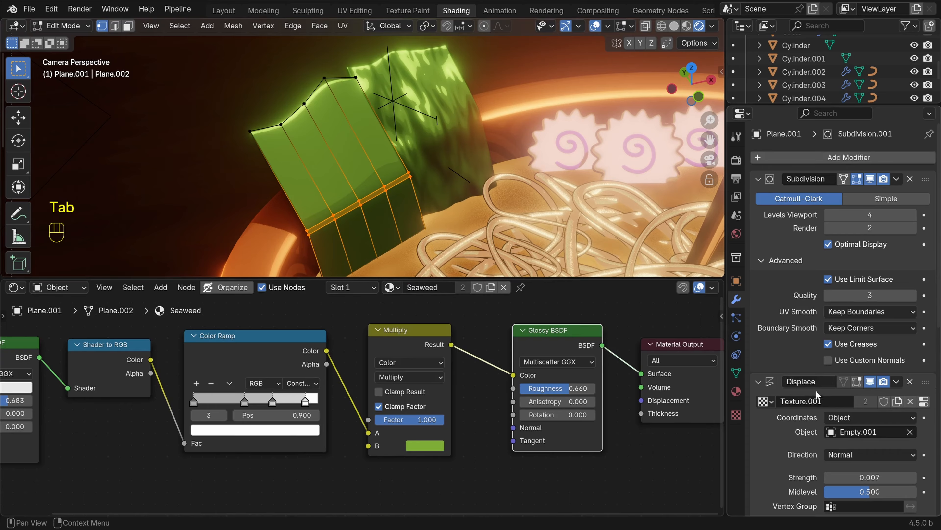
click(856, 381)
click(843, 382)
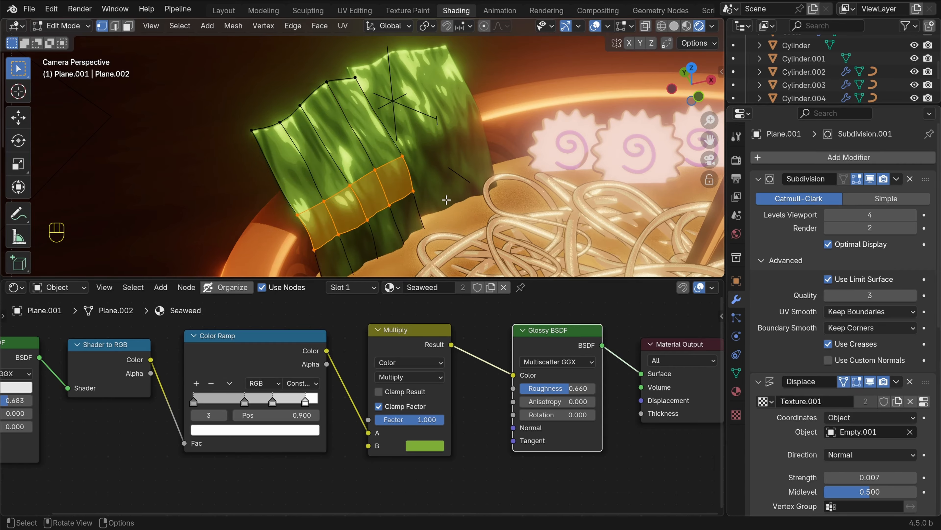
key(alt+a)
click(373, 174)
key(g)
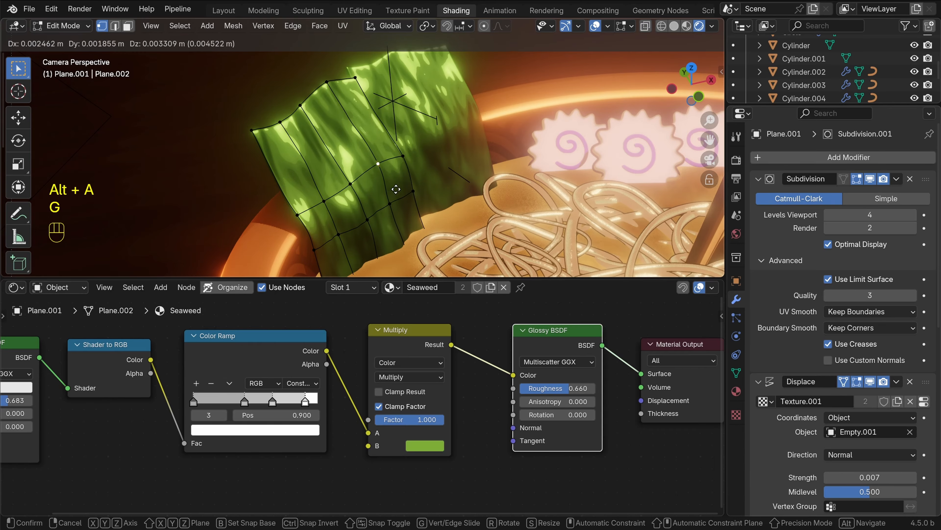
right_click(391, 173)
click(326, 203)
key(g)
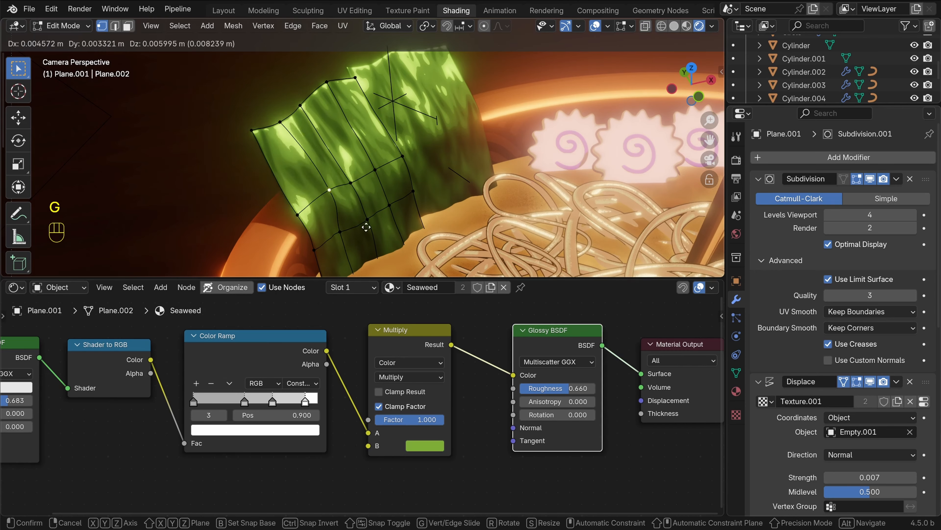
right_click(367, 222)
Select an edge loop on the original strip, and shift part of the copied strip's mesh near its lower edge with proportional editing
key(alt+a)
alt+click(358, 179)
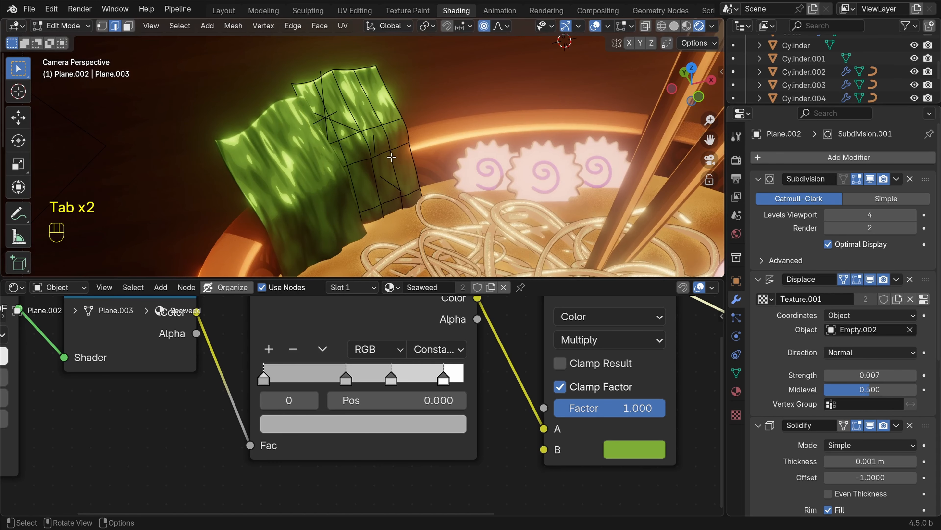
key(shift+z)
key(shift+z)
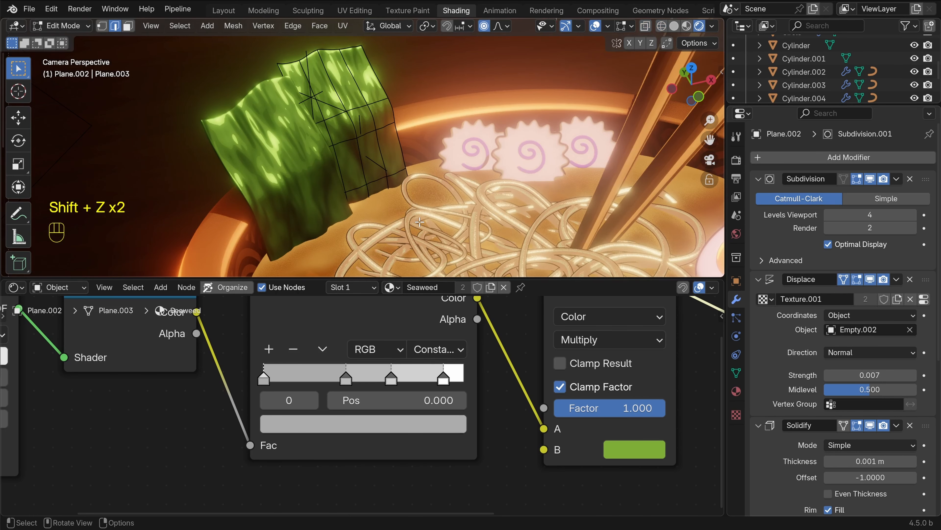
key(g)
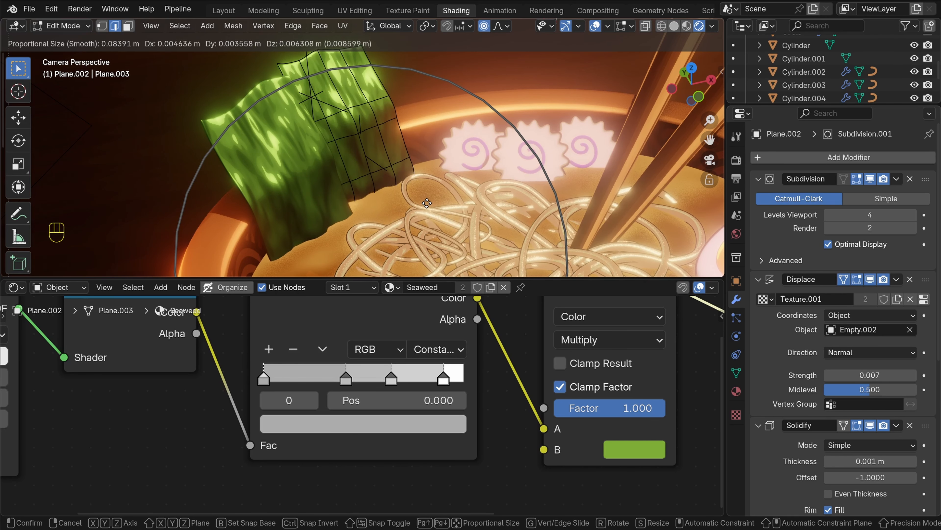
click(426, 202)
key(Tab)
key(alt+a)
scroll(404, 167, down, 4)
shift+middle_drag(396, 159, 379, 151)
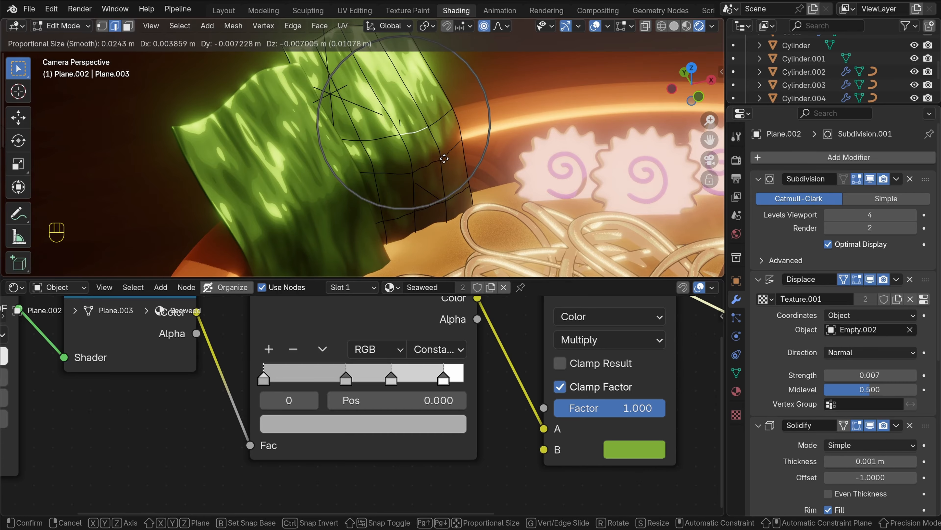
Try to bend the middle edge of the copied strip with proportional editing
click(428, 159)
key(Tab)
key(alt+a)
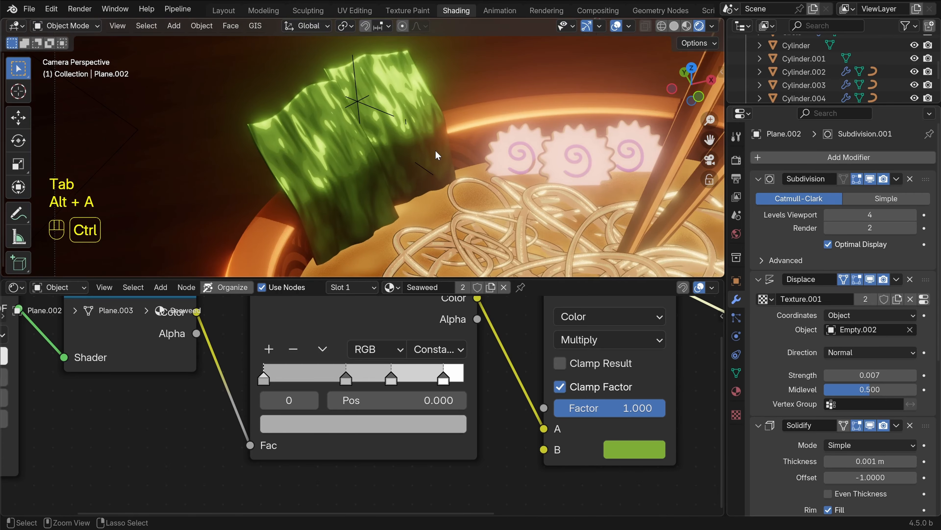
key(ctrl+z)
key(ctrl+z)
key(ctrl+z)
Move three vertices in the middle rows of the copied strip with proportional editing to make its bend irregular
scroll(436, 151, up, 3)
click(415, 130)
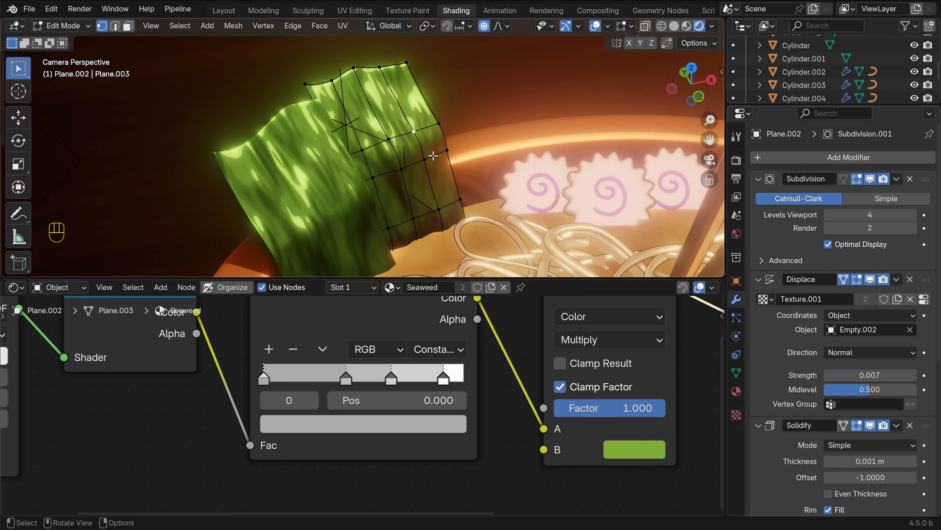
key(g)
click(435, 172)
click(394, 190)
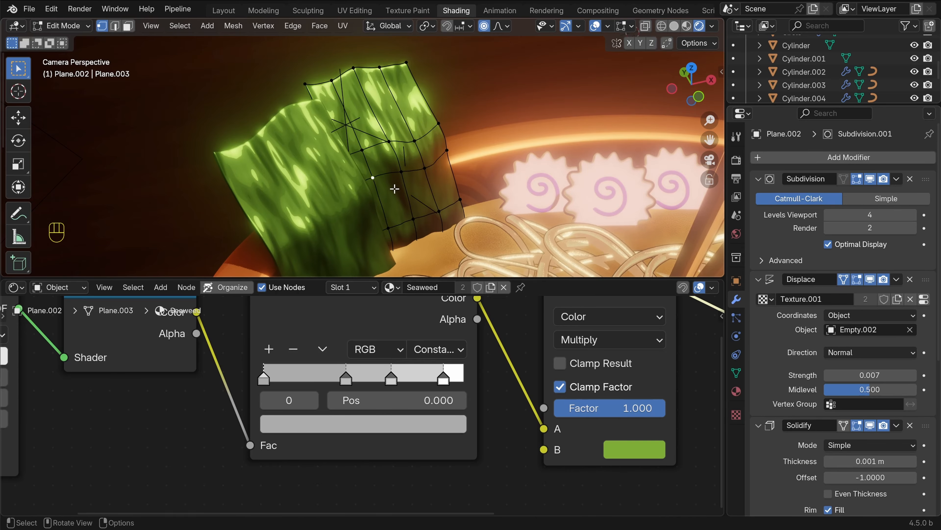
key(g)
click(399, 193)
click(405, 157)
key(g)
click(403, 154)
key(Tab)
key(alt+a)
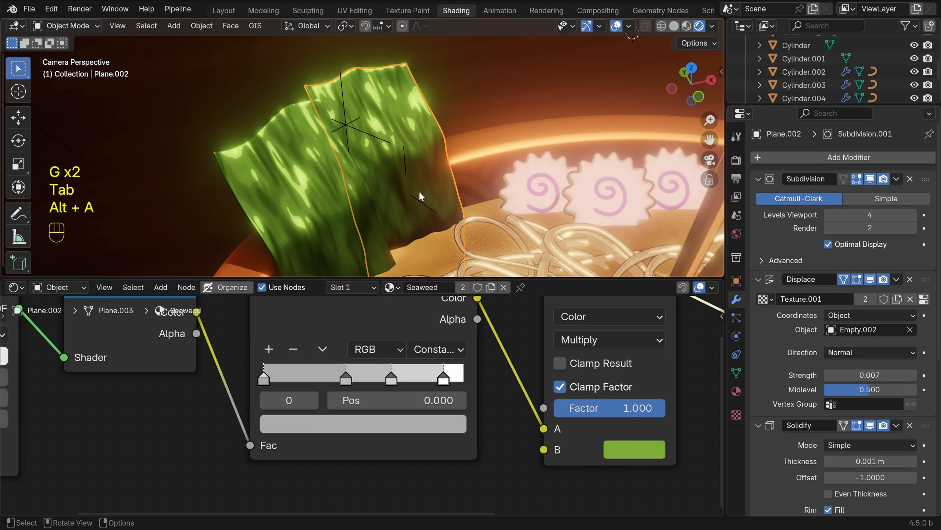
Move a vertex near the copied strip's lower edge slightly with proportional editing and leave mesh editing
key(Tab)
click(423, 219)
key(g)
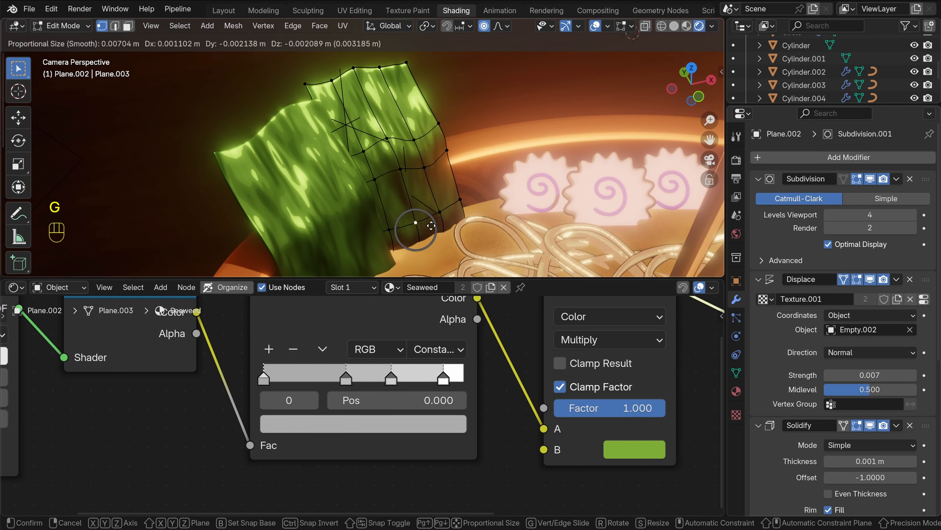
click(416, 224)
key(Tab)
key(alt+a)
Open the original strip for mesh editing and move two vertices in its middle row to vary the bend
shift+middle_drag(343, 234, 385, 185)
click(387, 170)
key(Tab)
click(382, 144)
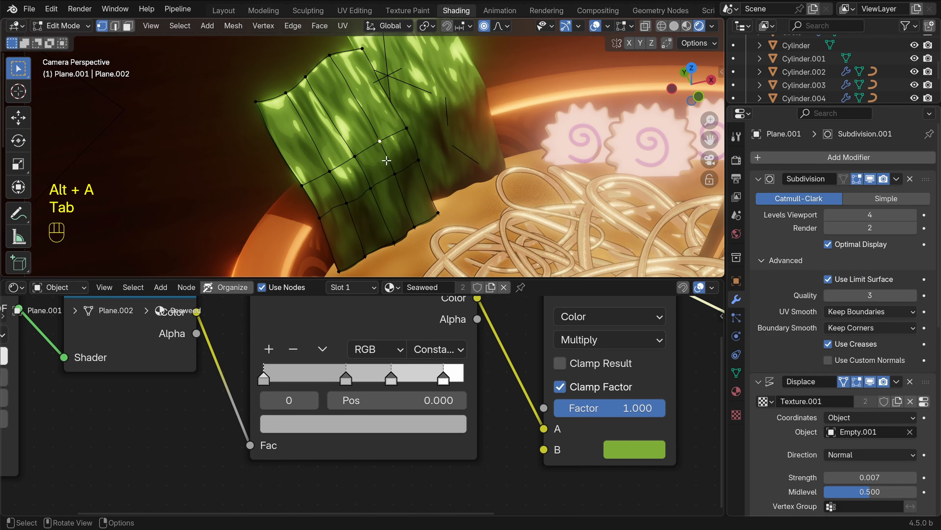
key(g)
click(390, 166)
click(335, 178)
key(g)
click(337, 181)
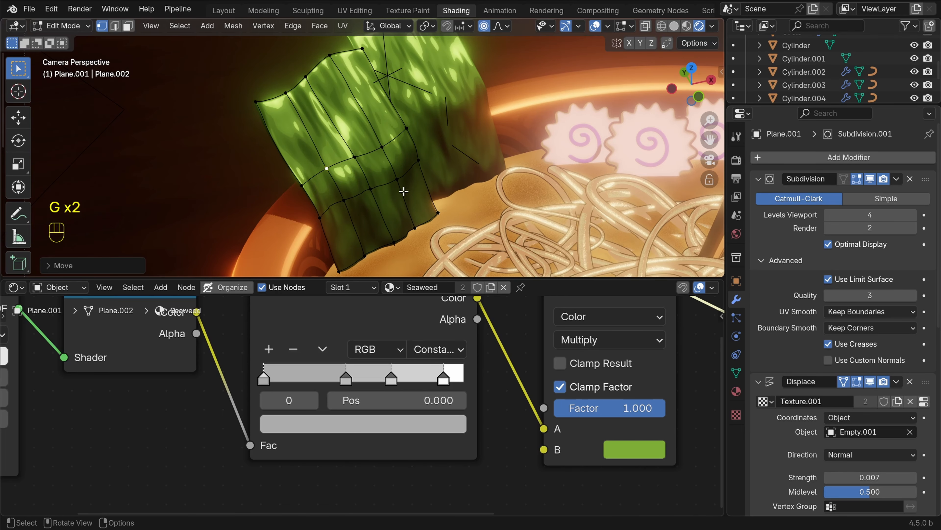
key(Tab)
key(alt+a)
Set the roughness of the seaweed material's final Glossy BSDF to 0.673 and of its first Glossy BSDF to 0.665
scroll(400, 185, down, 4)
shift+middle_drag(401, 185, 393, 215)
scroll(357, 181, up, 4)
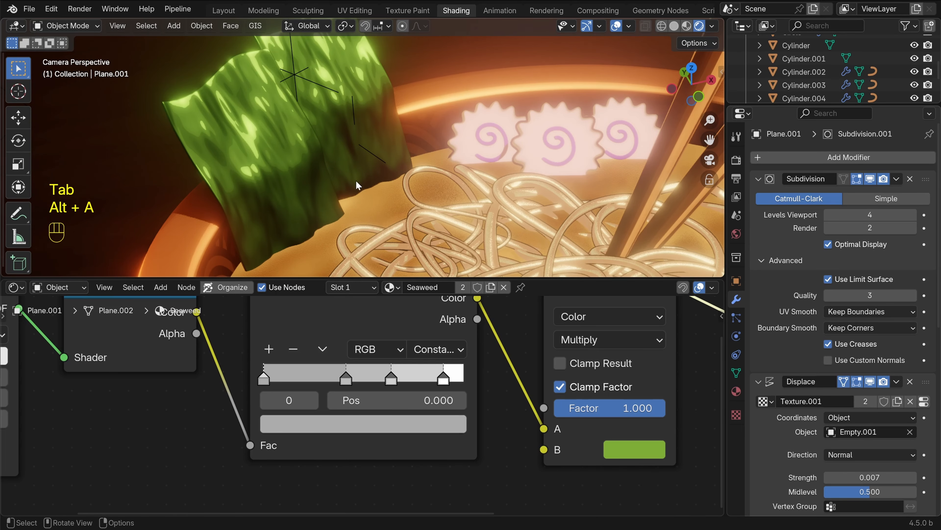
scroll(419, 385, down, 2)
shift+middle_drag(549, 385, 284, 415)
drag(456, 392, 477, 392)
scroll(361, 447, down, 1)
shift+middle_drag(224, 463, 454, 438)
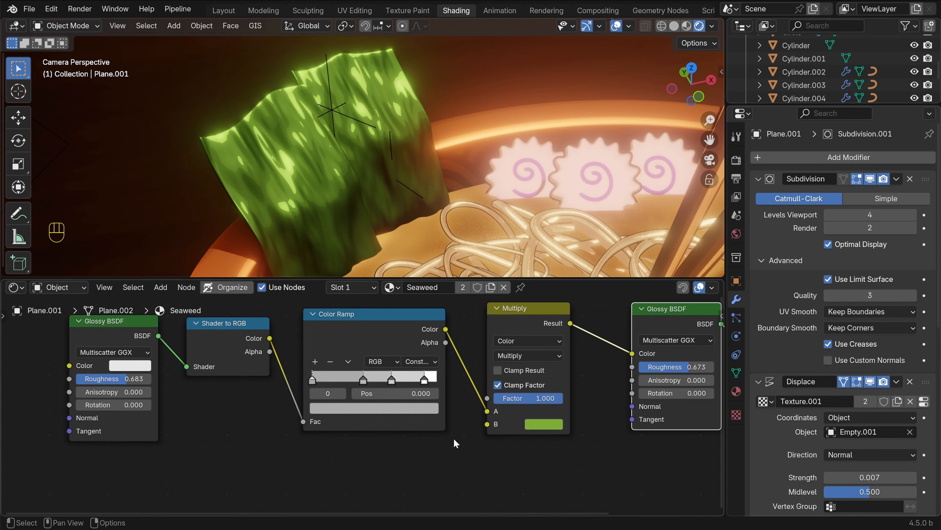
shift+middle_drag(234, 435, 357, 448)
drag(230, 391, 230, 391)
Add an area light above the ramen bowl and scale it down to about 0.104
scroll(373, 148, down, 7)
scroll(373, 166, up, 2)
shift+middle_drag(378, 190, 358, 190)
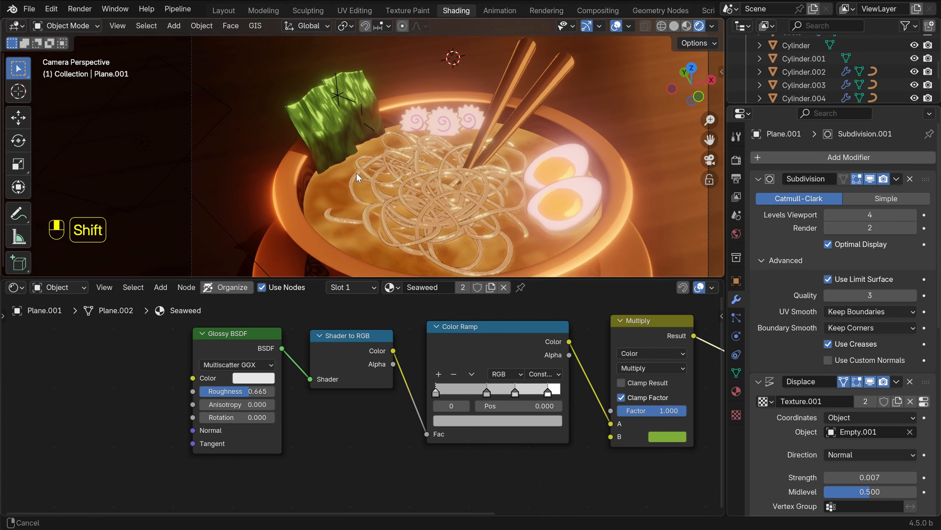
scroll(353, 148, up, 3)
shift+middle_drag(353, 148, 374, 157)
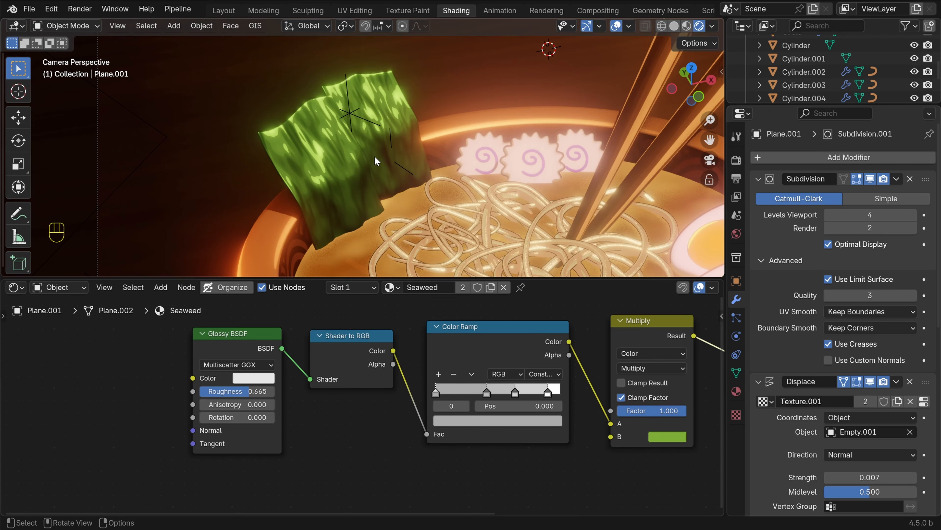
scroll(374, 156, down, 2)
key(shift+a)
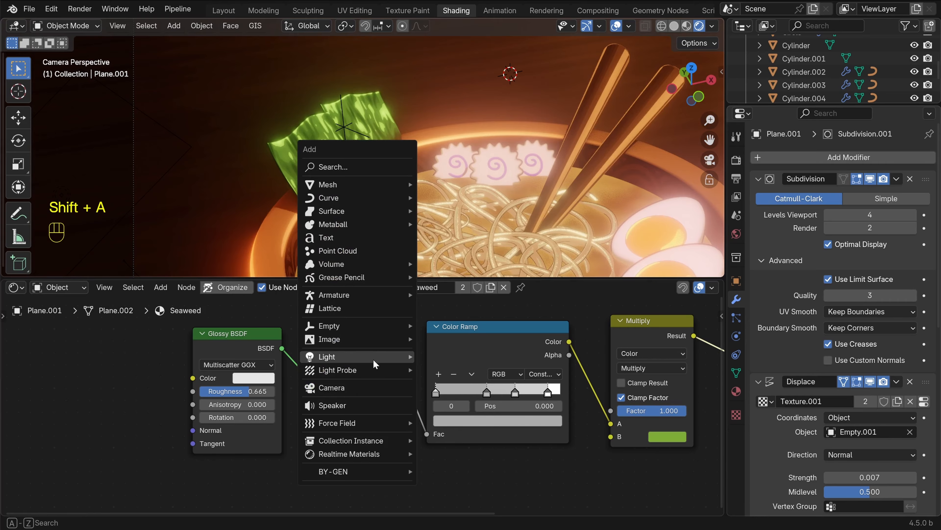
mouse_move(375, 364)
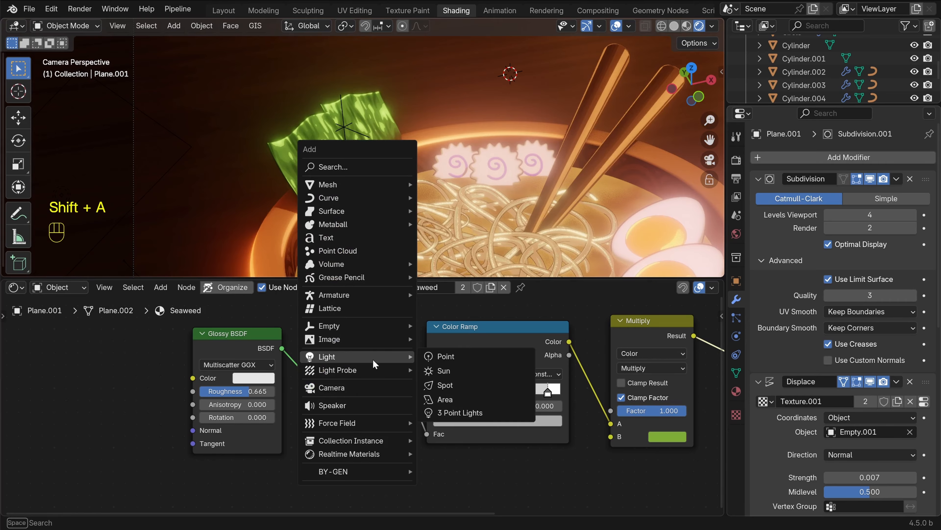
click(468, 398)
scroll(384, 166, down, 5)
middle_drag(401, 208, 384, 198)
scroll(393, 158, down, 4)
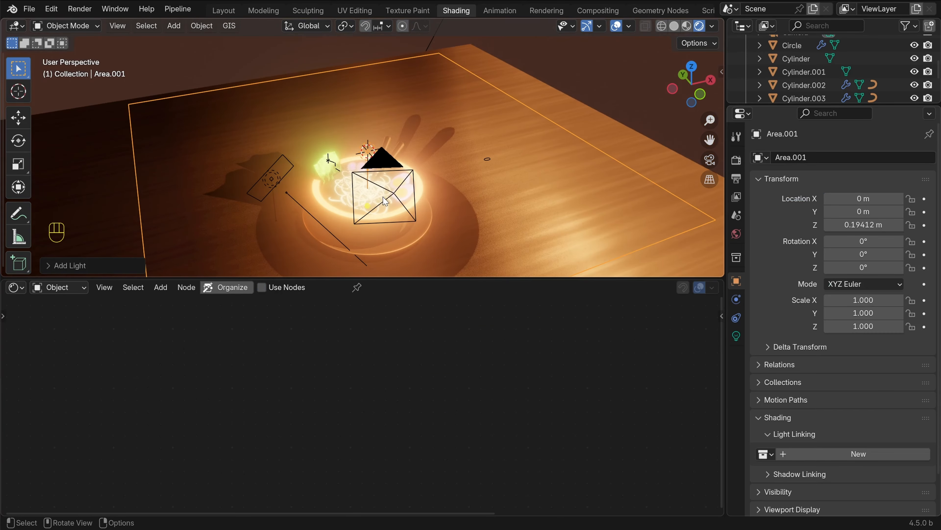
key(s)
click(426, 214)
Set the new area light's power to 0.1
click(737, 336)
click(869, 270)
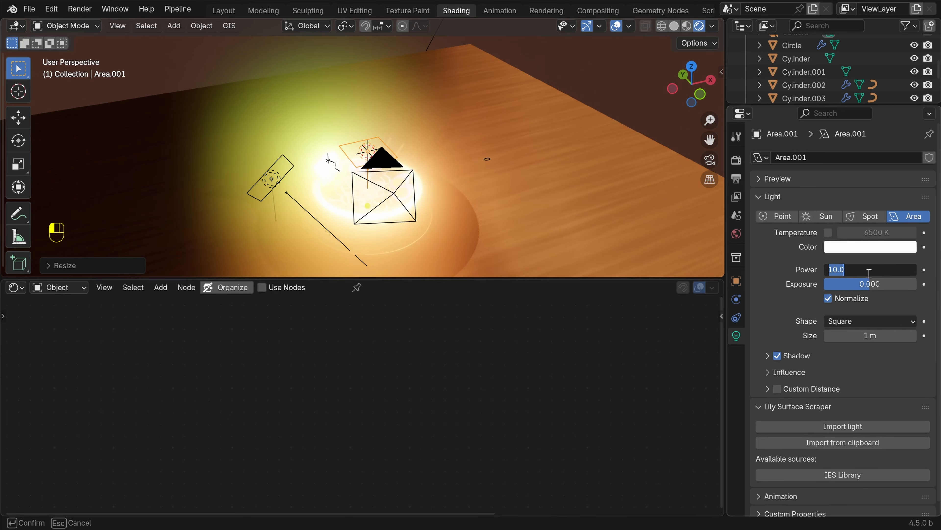
key(BackSpace)
text(.1)
key(Return)
Move the area light above the back of the bowl beside the seaweed and tilt it in the camera view
scroll(374, 211, up, 3)
shift+middle_drag(374, 211, 471, 183)
key(g)
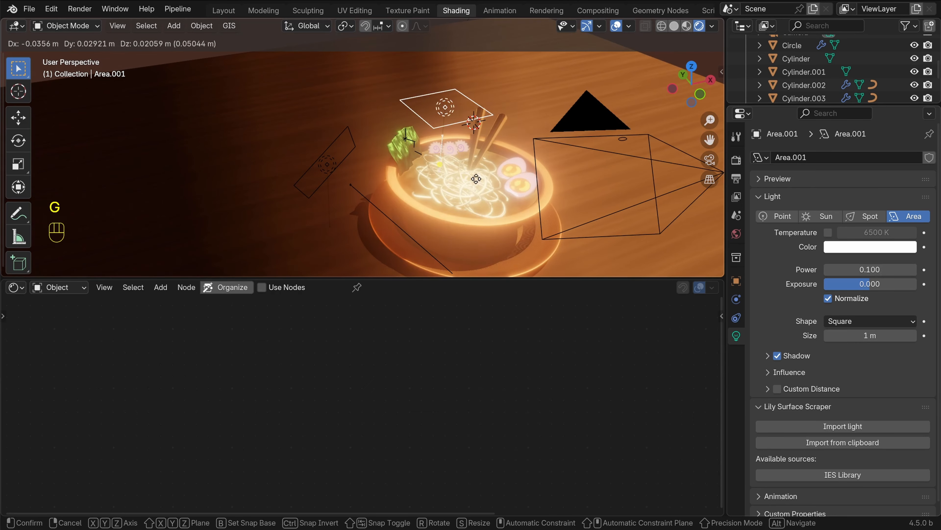
click(450, 167)
key(KP_0)
key(g)
click(344, 160)
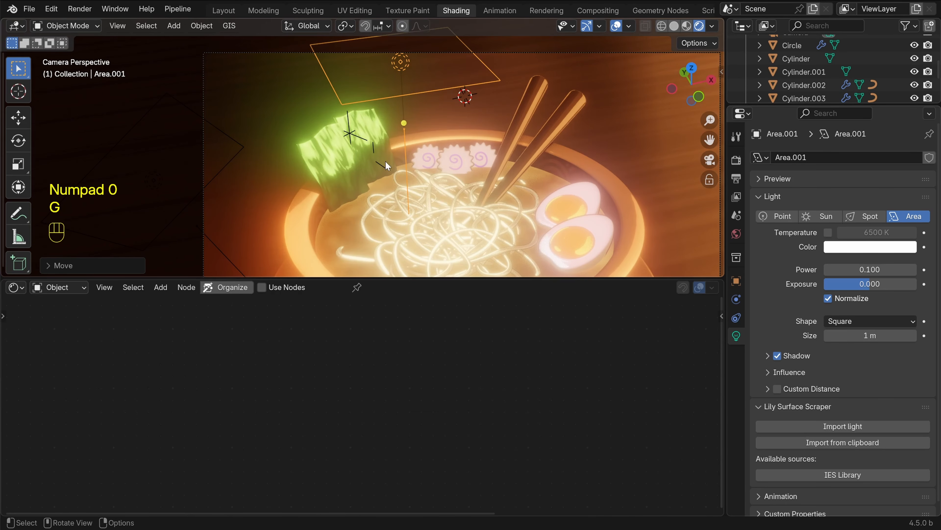
drag(344, 160, 334, 161)
Set the area light's power to 0.03 and hide it briefly to compare the lighting
click(863, 270)
key(Escape)
shift+drag(863, 269, 839, 270)
scroll(388, 151, up, 1)
shift+middle_drag(387, 150, 395, 158)
key(h)
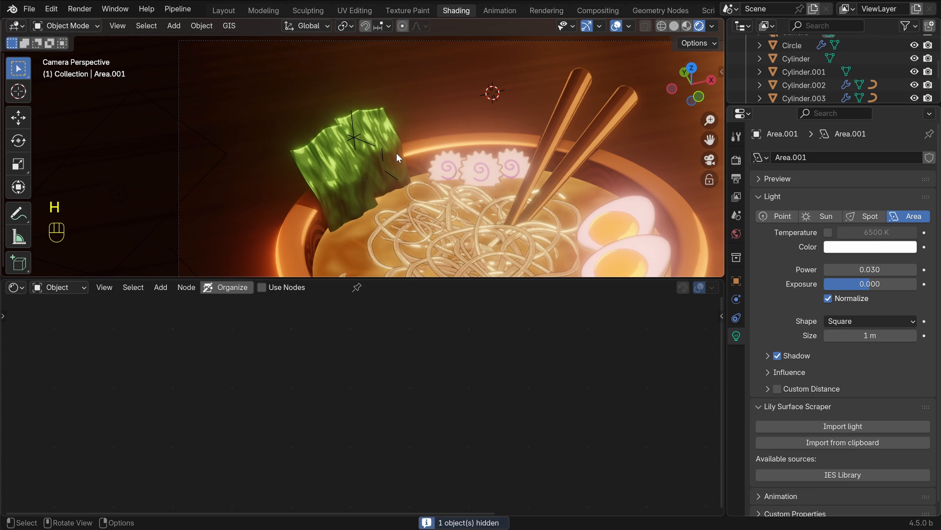
key(ctrl+z)
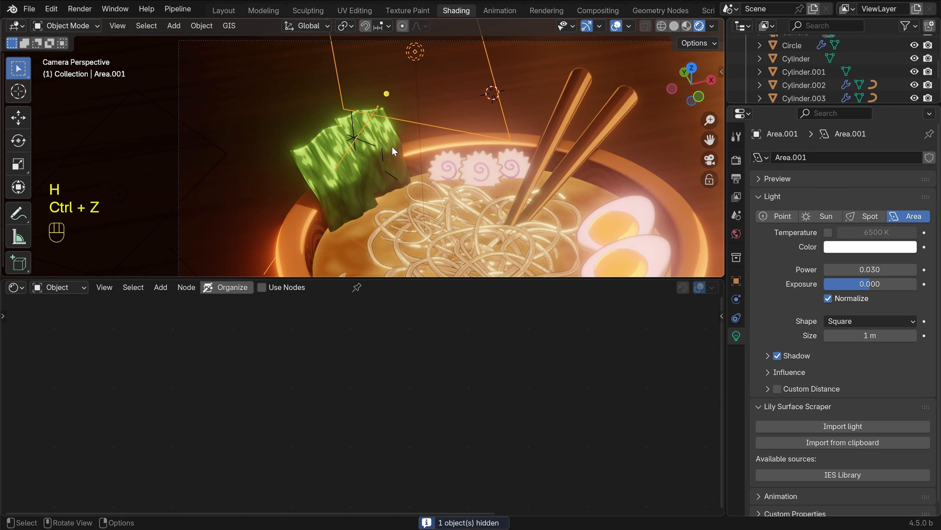
Reposition the tilted area light near the seaweed and compare the highlights with the light briefly hidden
key(g)
click(365, 159)
scroll(365, 159, up, 3)
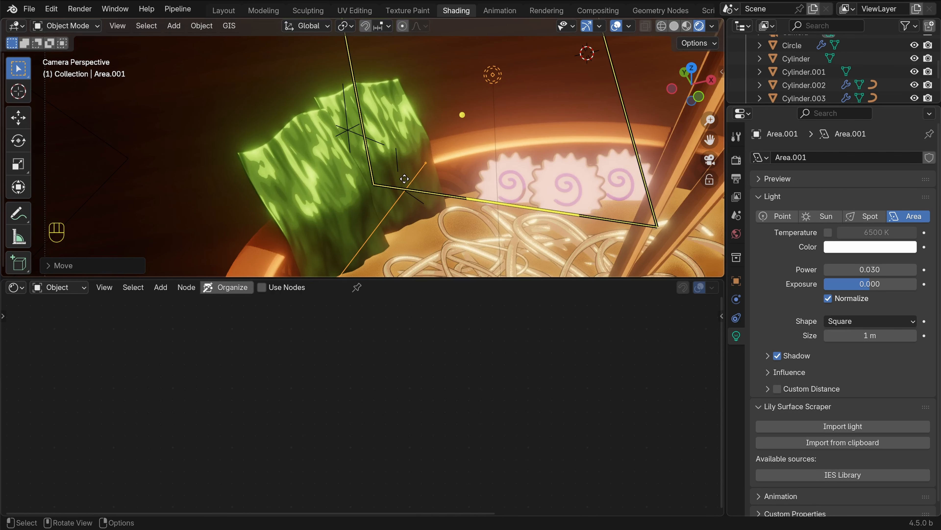
key(h)
key(ctrl+z)
Rotate the area light and move it above the back rim of the bowl
scroll(490, 159, down, 3)
shift+middle_drag(498, 159, 495, 145)
scroll(463, 144, up, 1)
key(r)
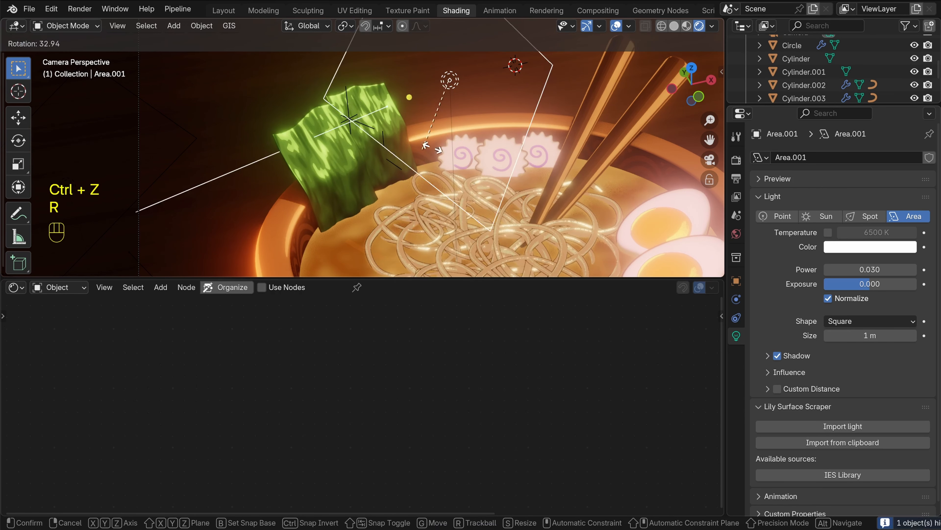
click(455, 174)
key(g)
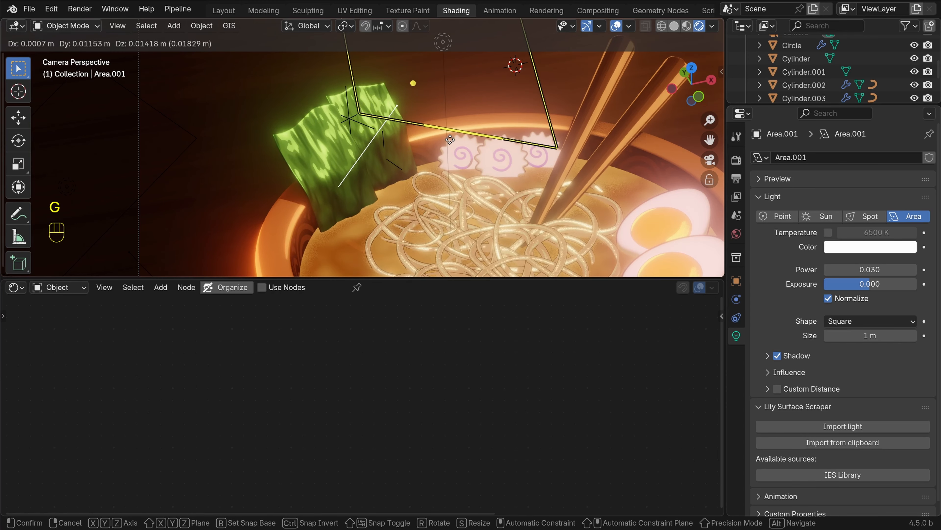
click(519, 170)
Select the area light again and create a new light linking collection for it
key(alt+a)
scroll(522, 174, down, 2)
click(412, 84)
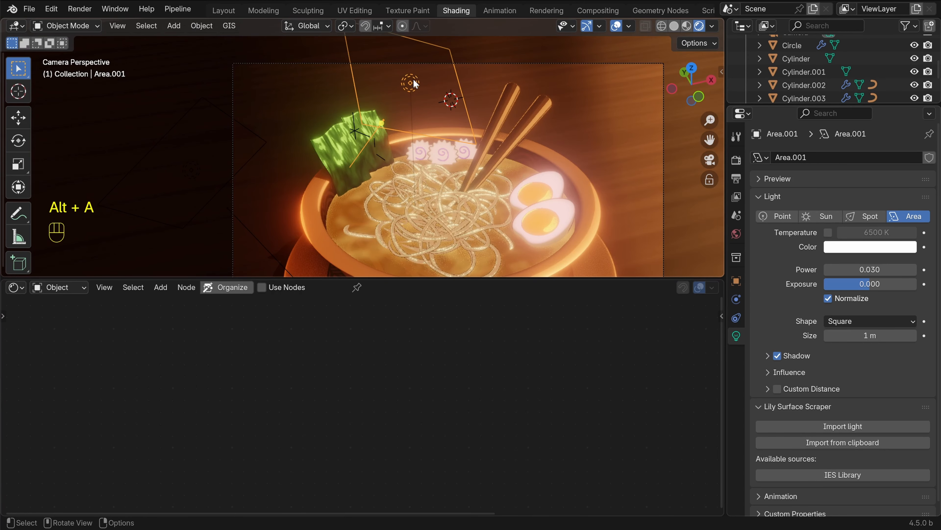
click(736, 282)
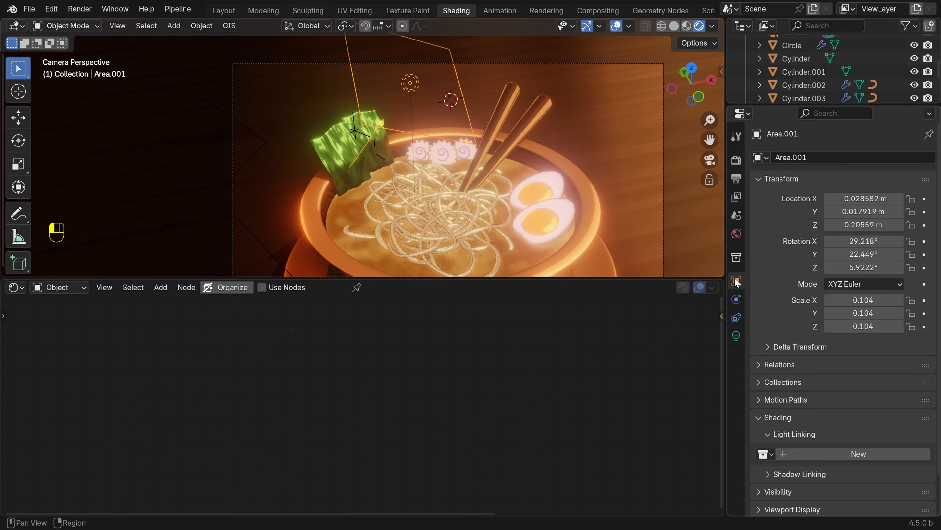
click(852, 449)
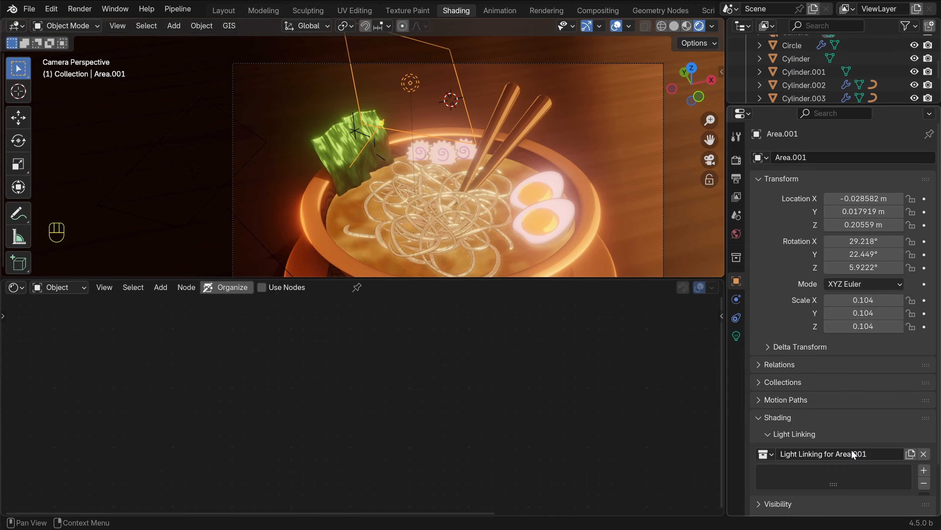
scroll(832, 406, down, 5)
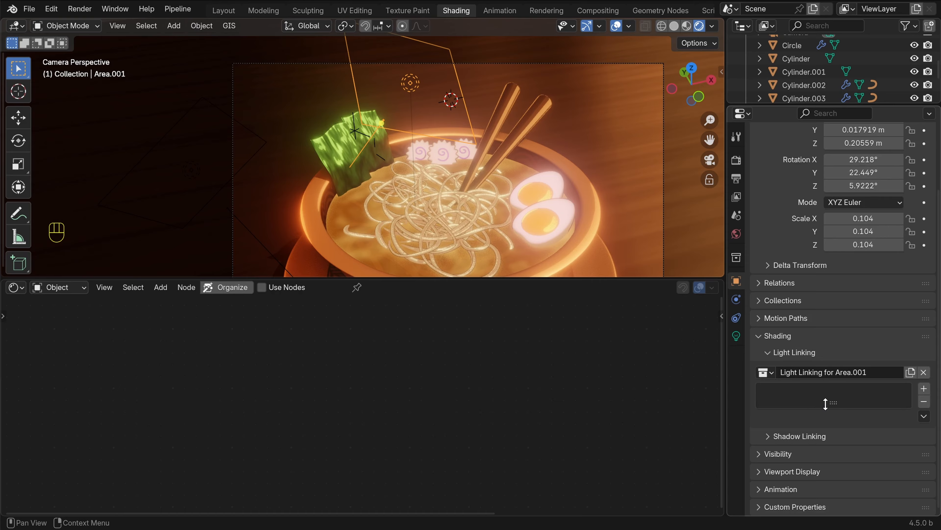
Select the original strip, enlarge the Outliner, rename the strip's object as Seaweed 1, and widen the Properties editor
click(336, 148)
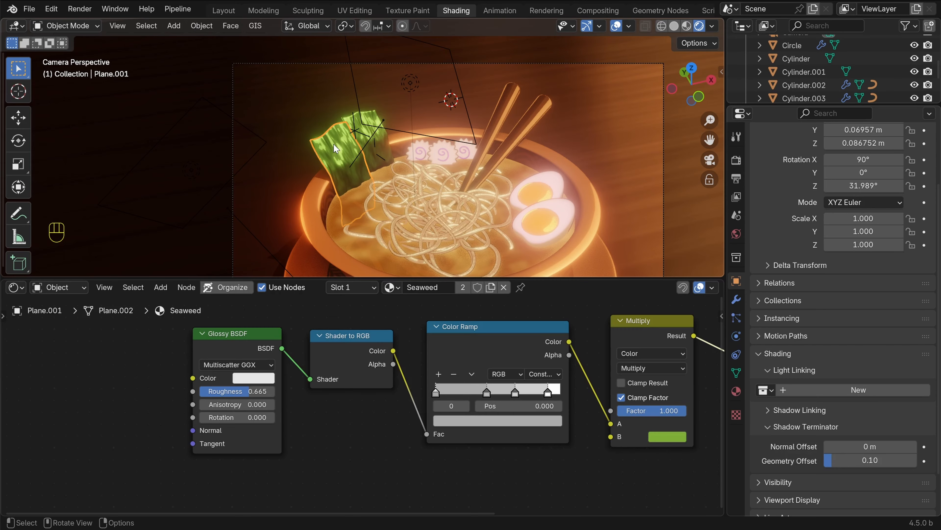
drag(799, 105, 796, 158)
scroll(796, 95, down, 5)
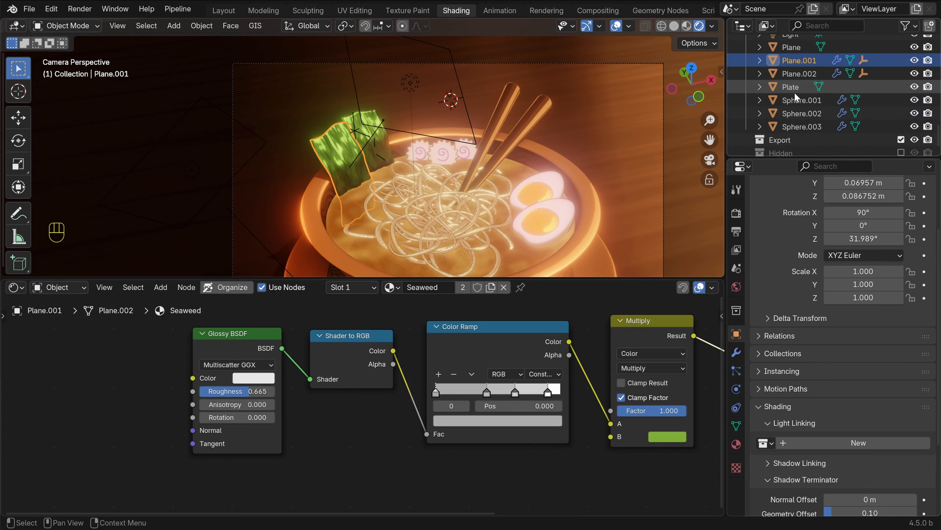
scroll(796, 91, up, 1)
double_click(797, 86)
text(Seaweed)
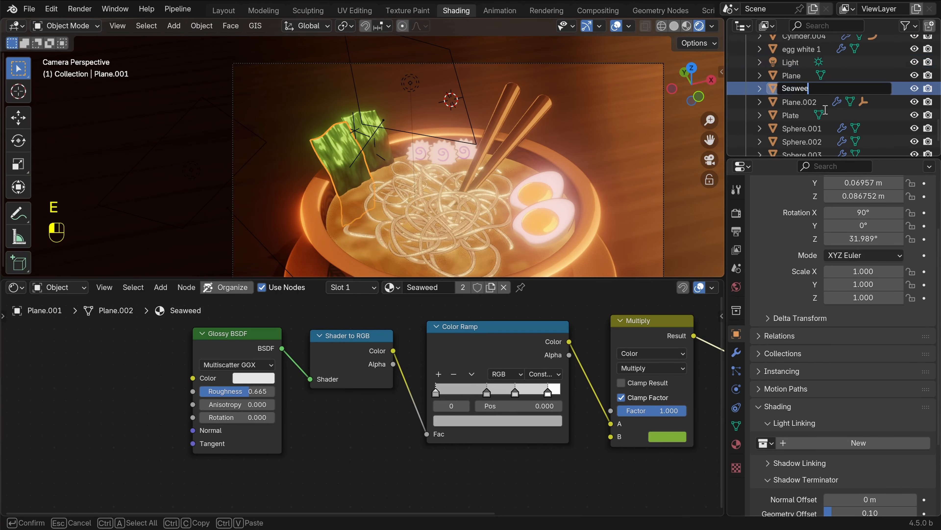
text( 1)
key(Return)
text(d)
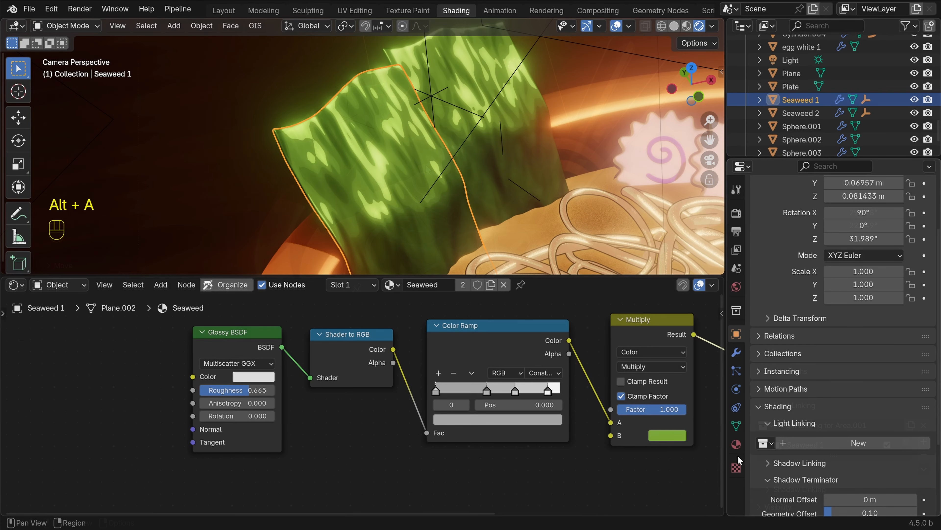
drag(724, 378, 682, 378)
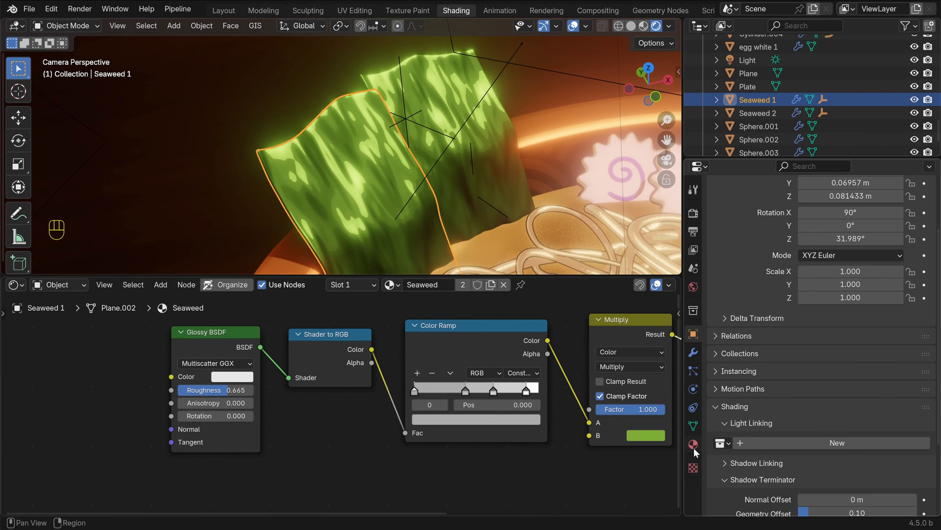